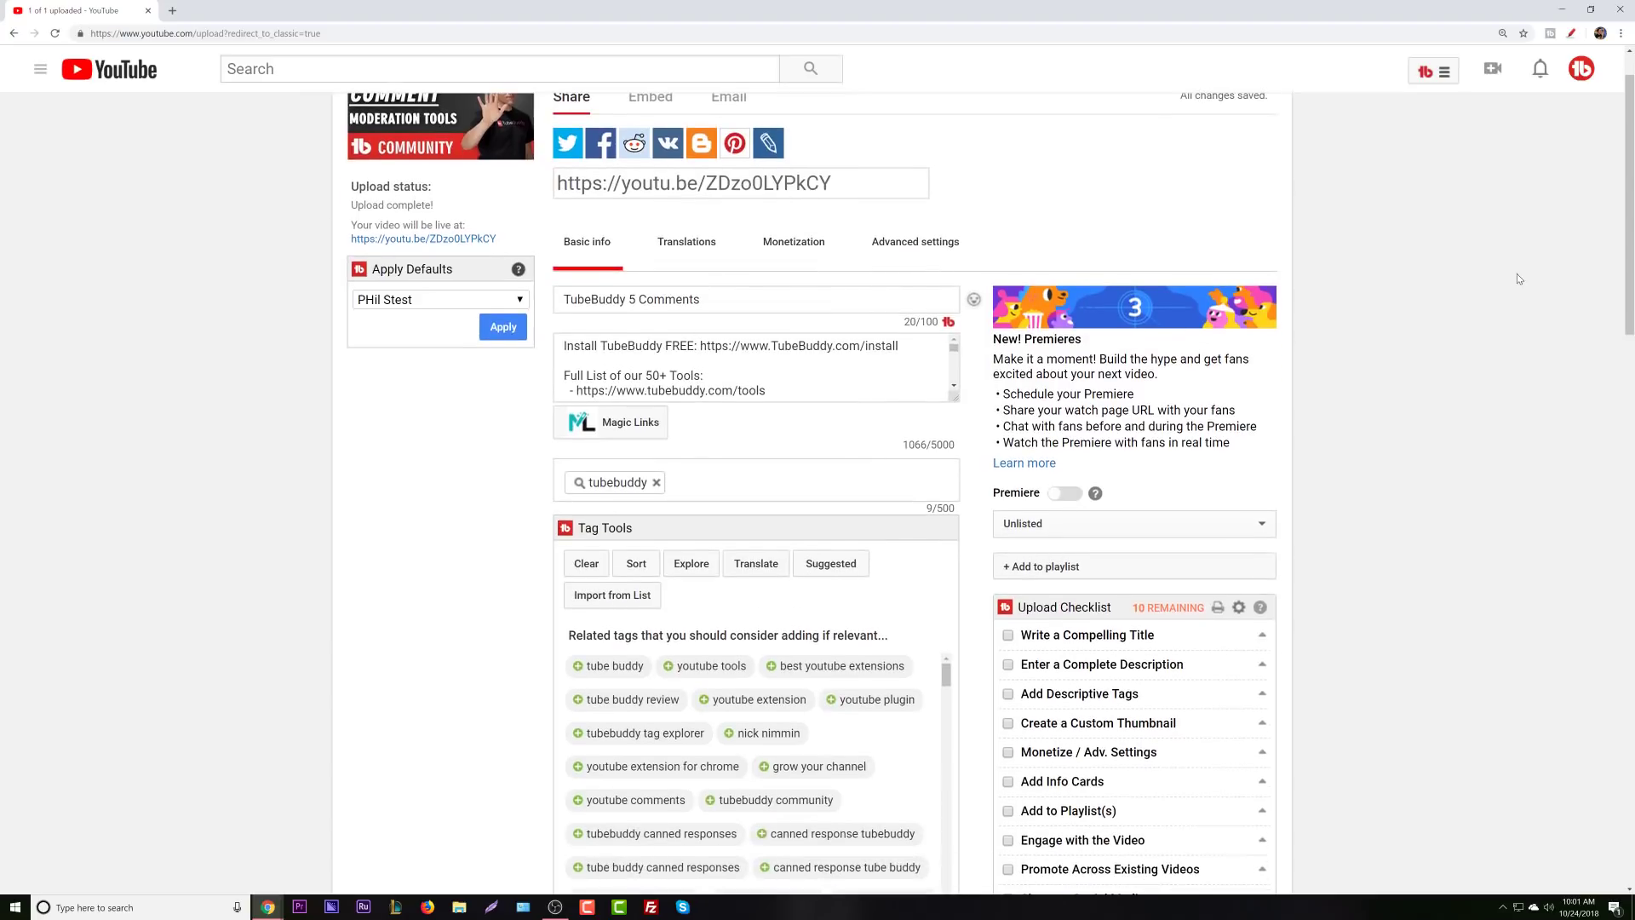
Apply the second saved defaults profile, the "TubeBuddy Video!" one, to the upload and clear all of its tags.
scroll(1517, 273, "up", 1)
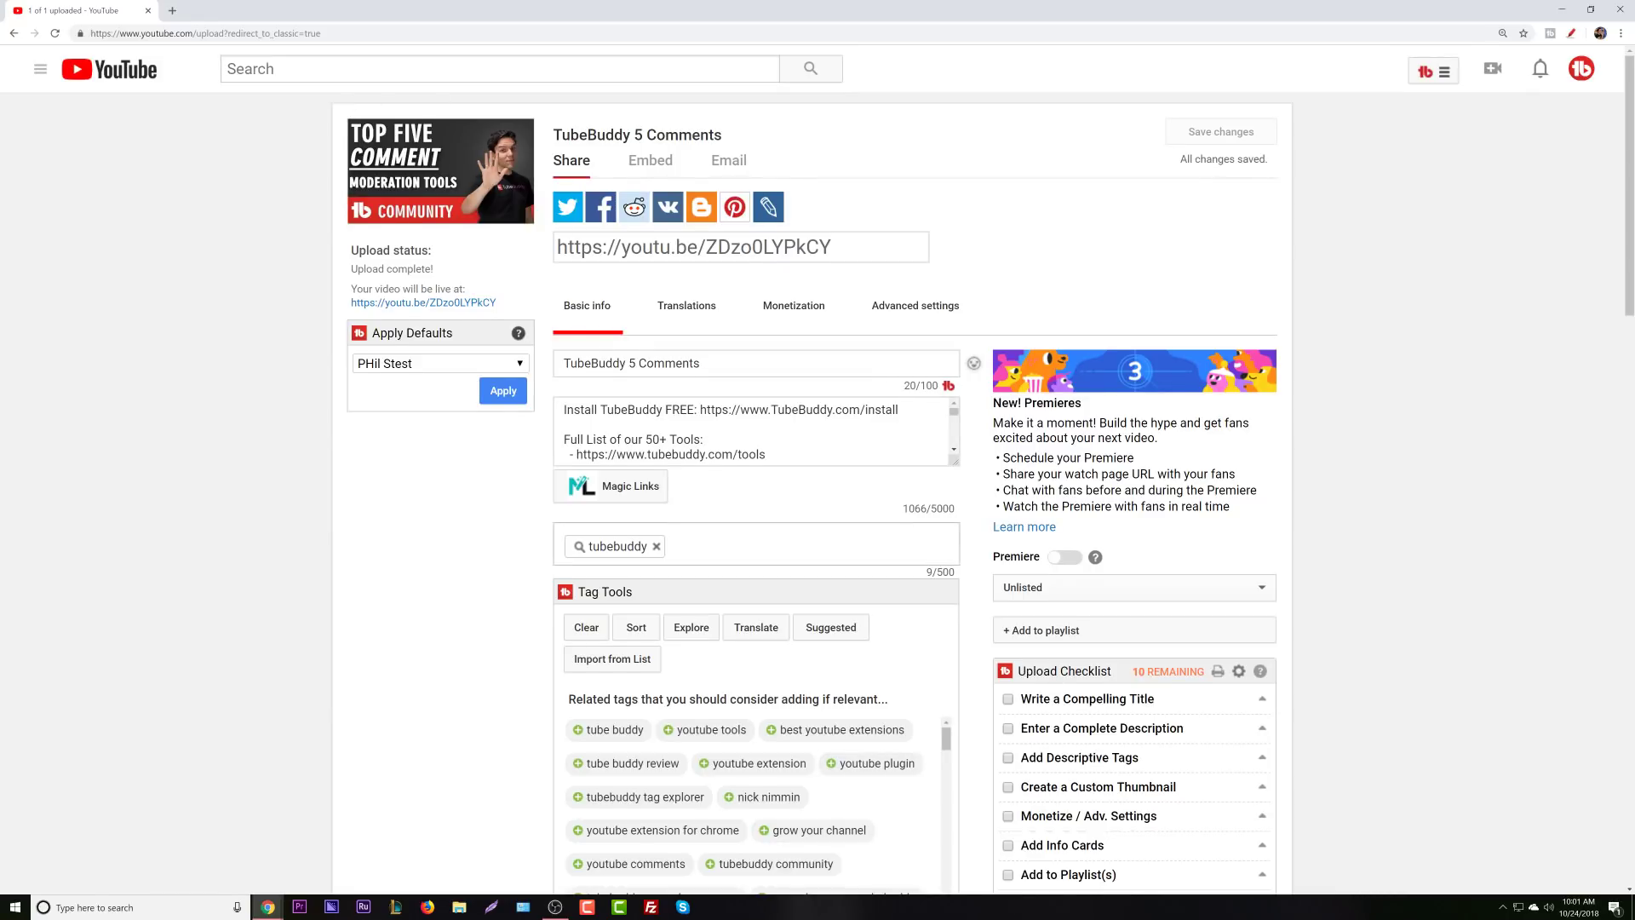
scroll(918, 526, "down", 1)
scroll(511, 383, "up", 1)
left_click(398, 364)
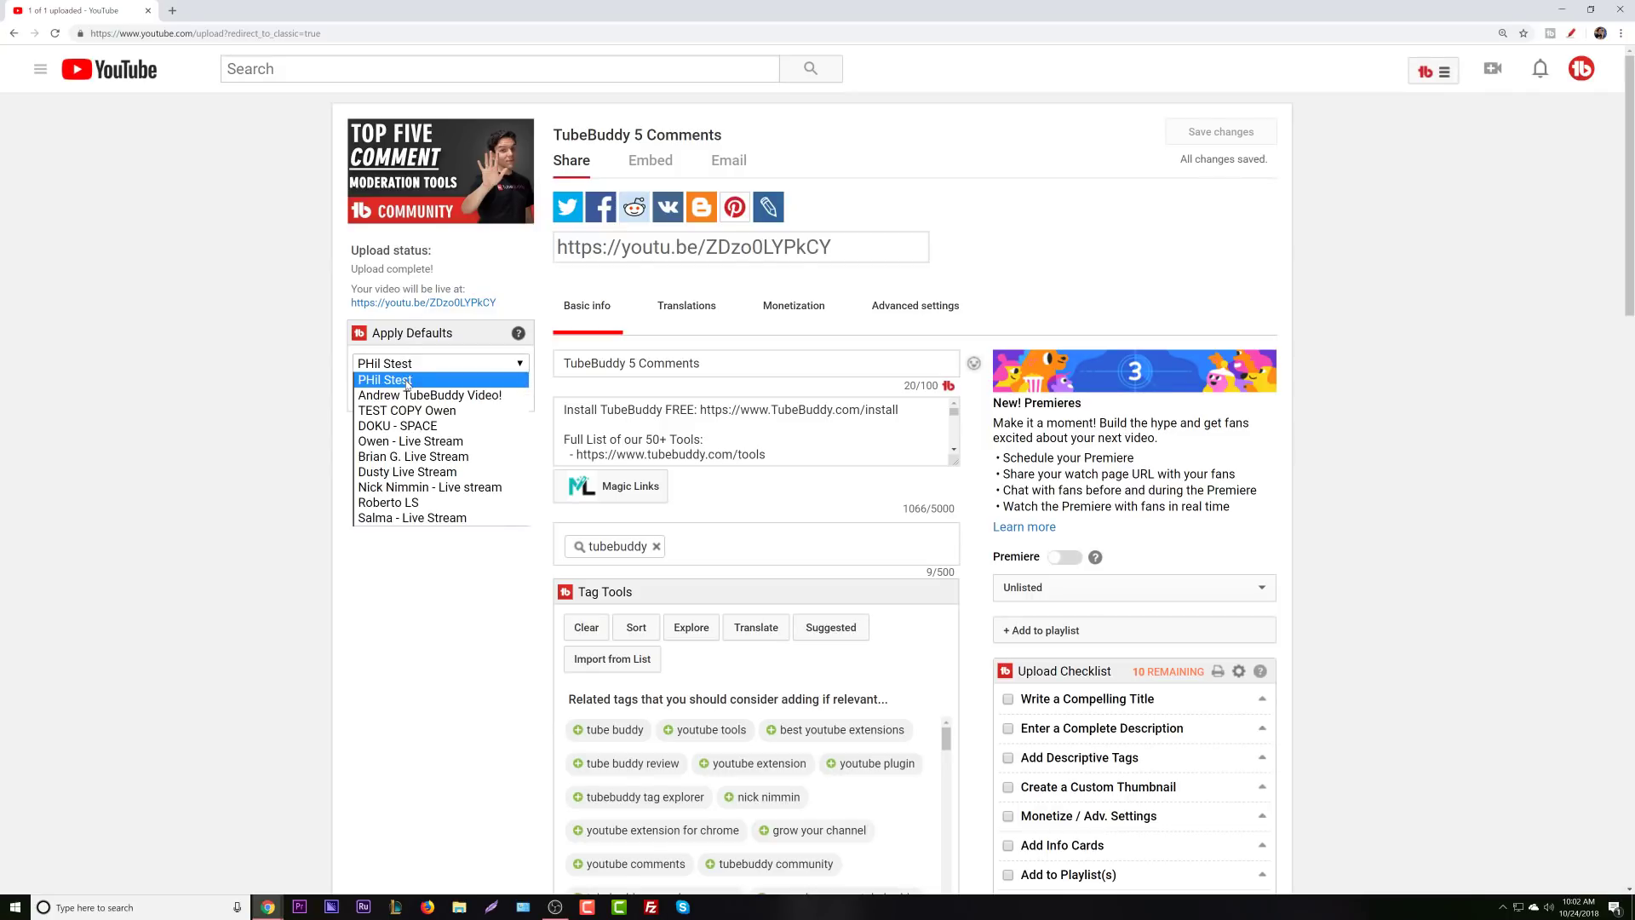
left_click(408, 395)
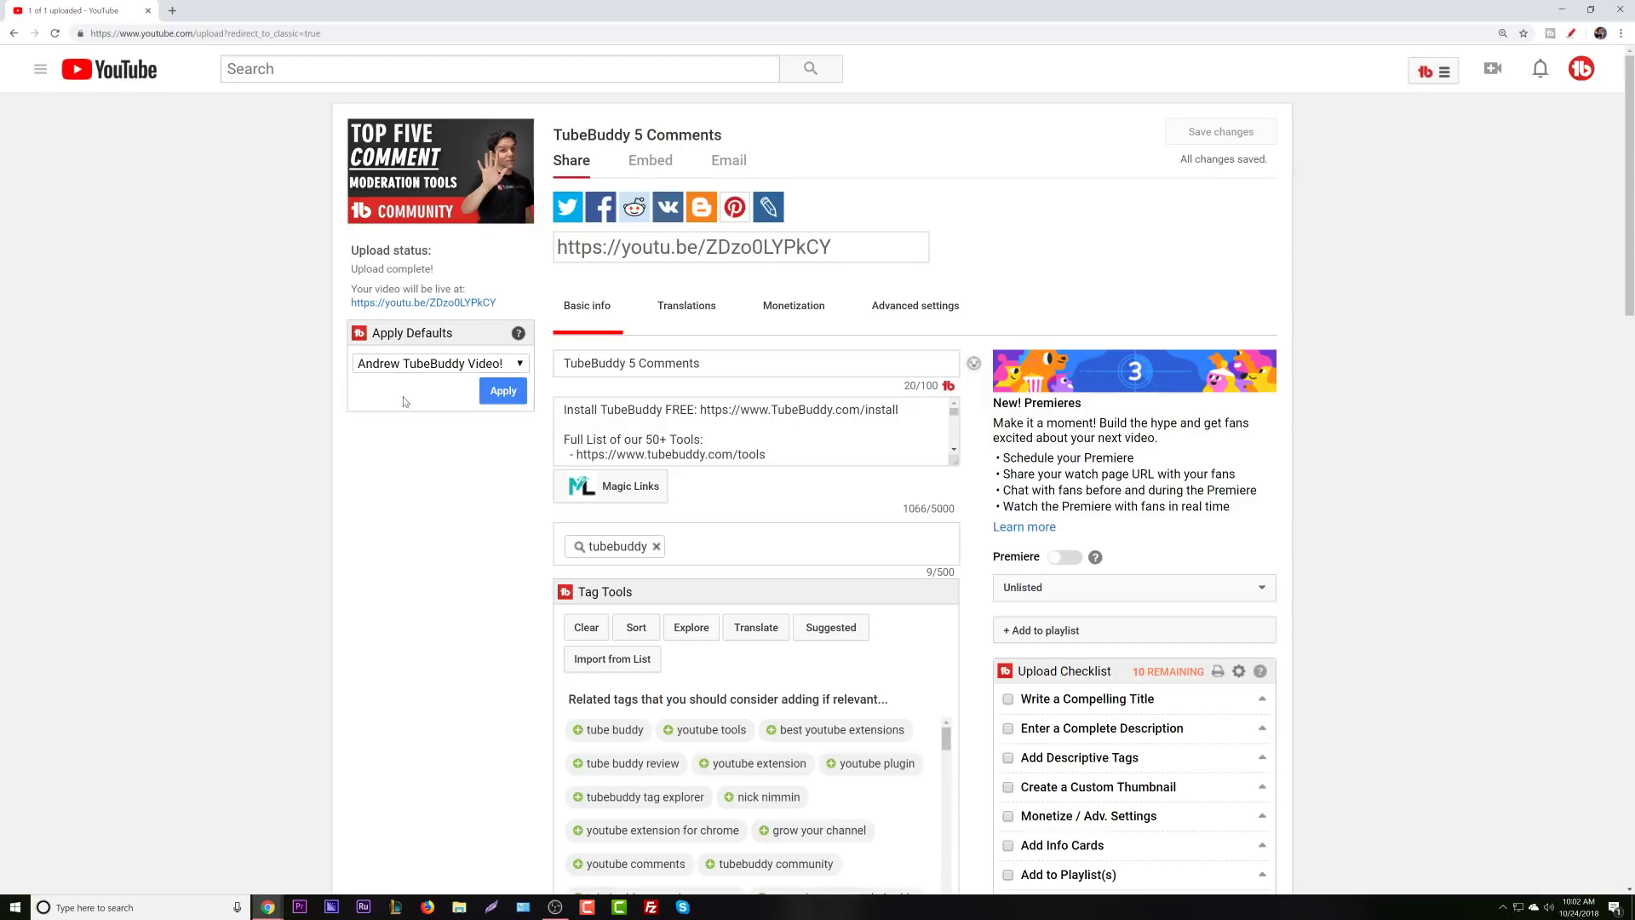
left_click(511, 397)
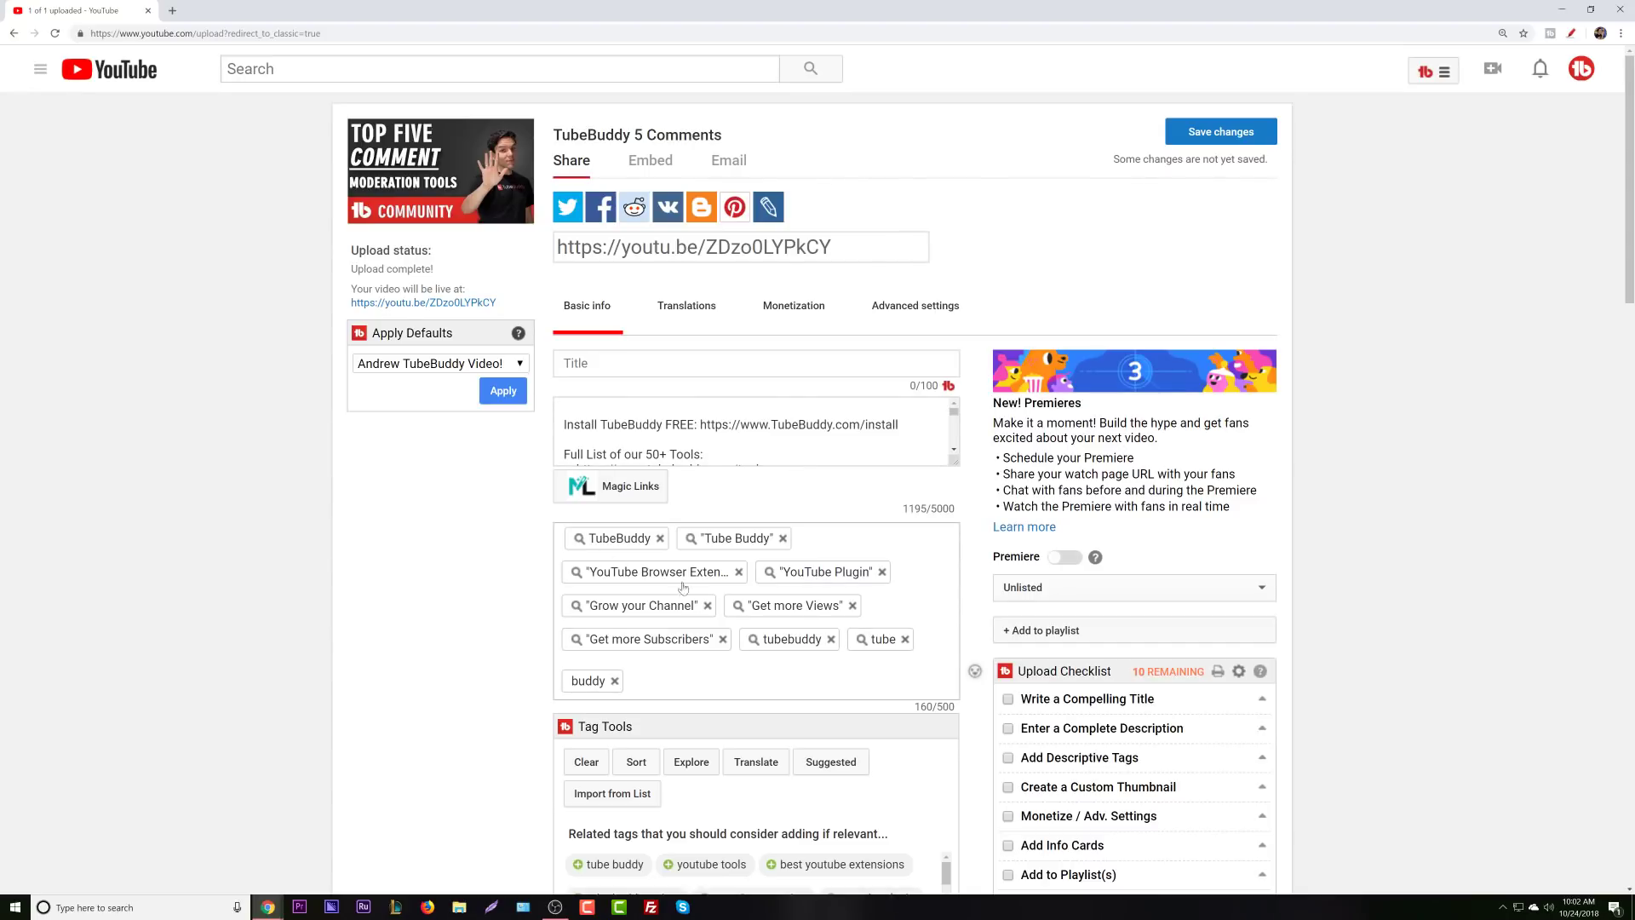
left_click(587, 762)
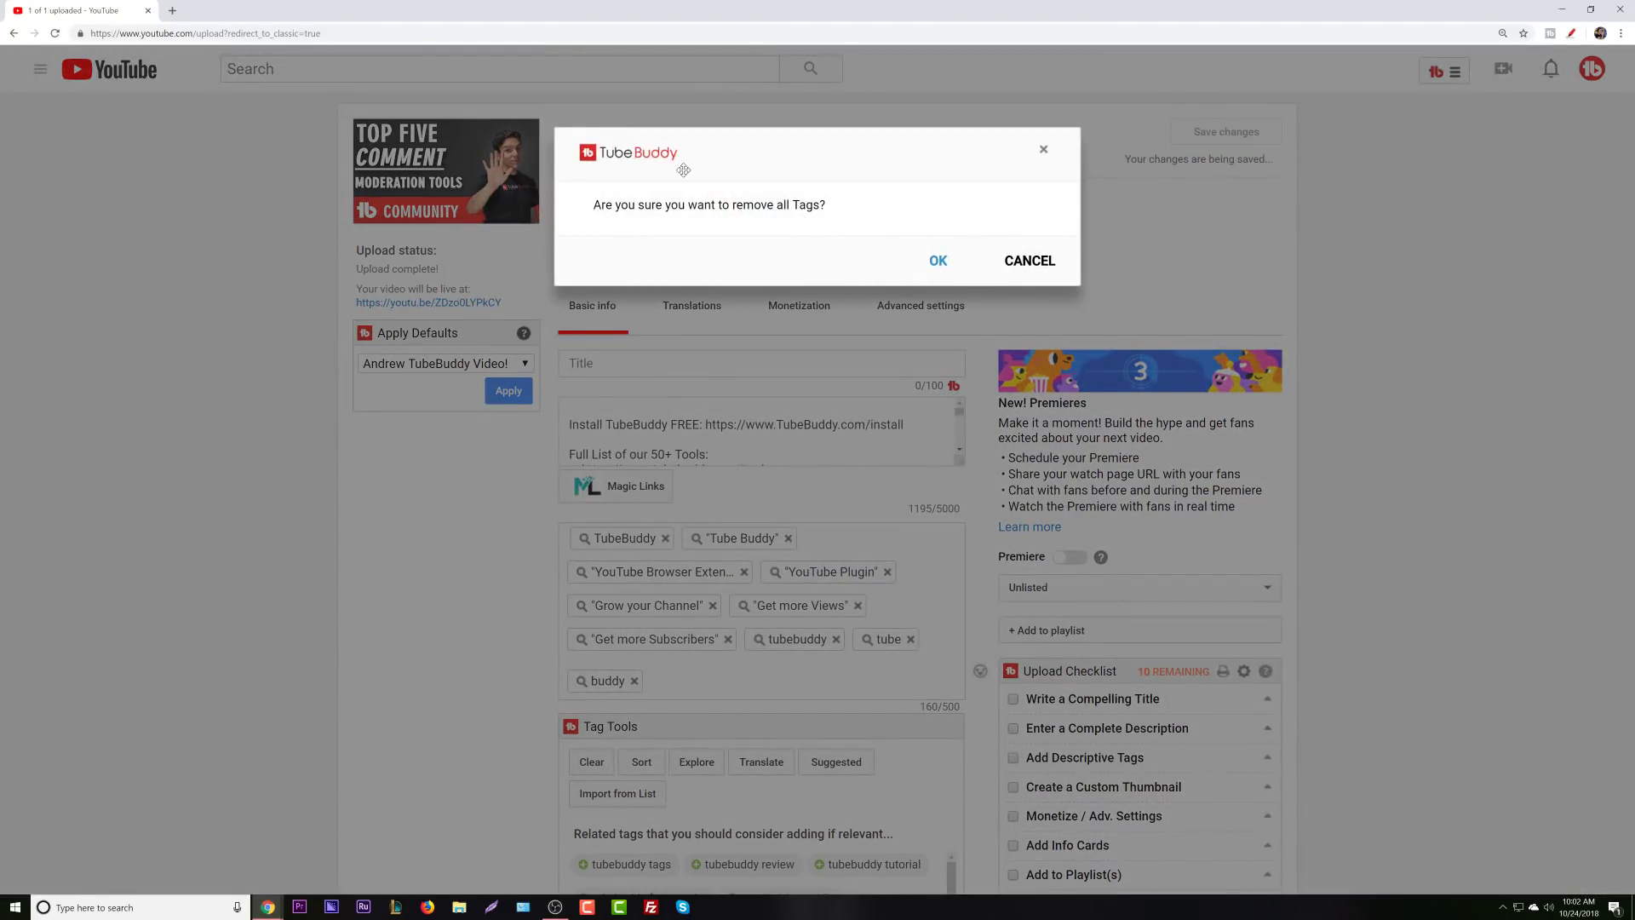
left_click(968, 268)
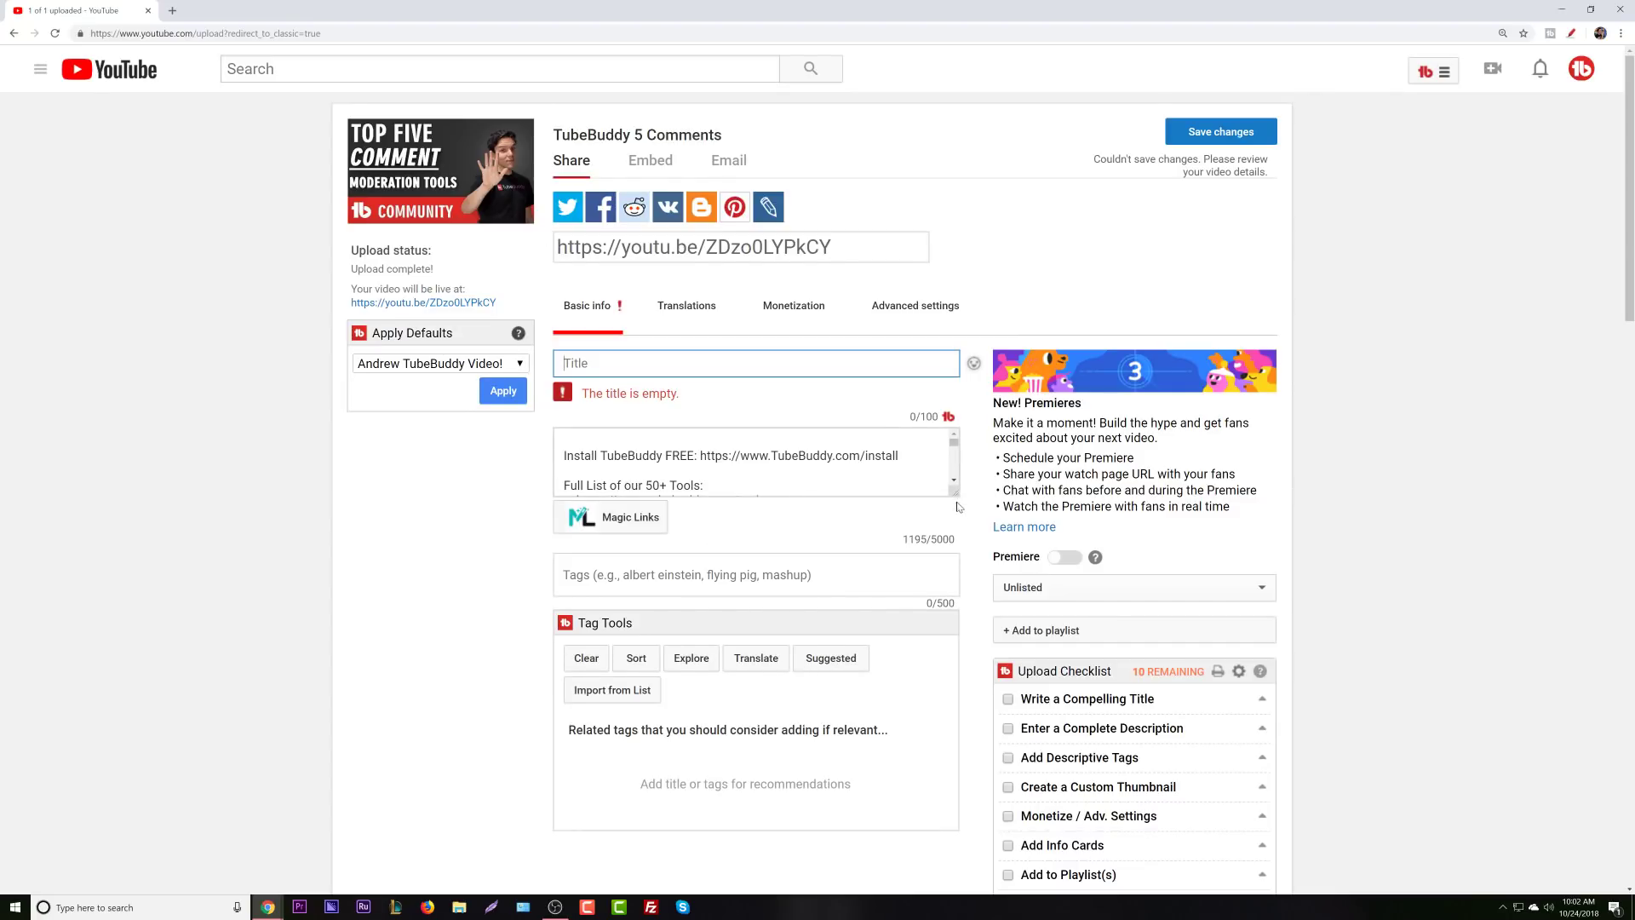
Enlarge the video's description box and read through the description text filled in by the defaults.
left_click_drag(955, 493, 956, 704)
scroll(757, 566, "down", 3)
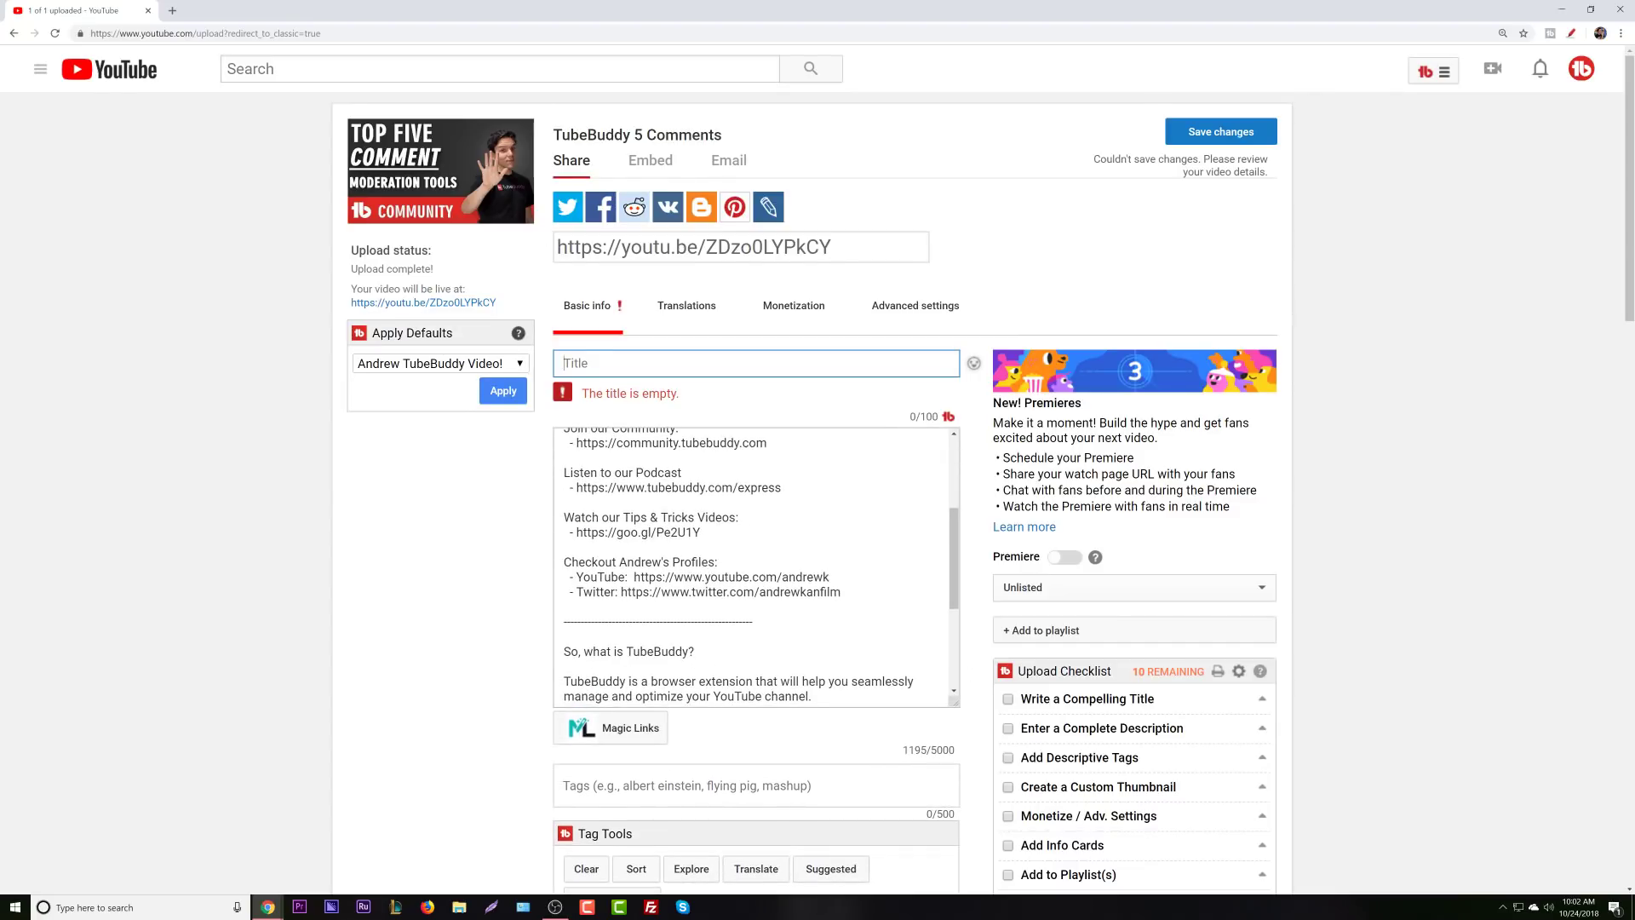
scroll(757, 566, "up", 3)
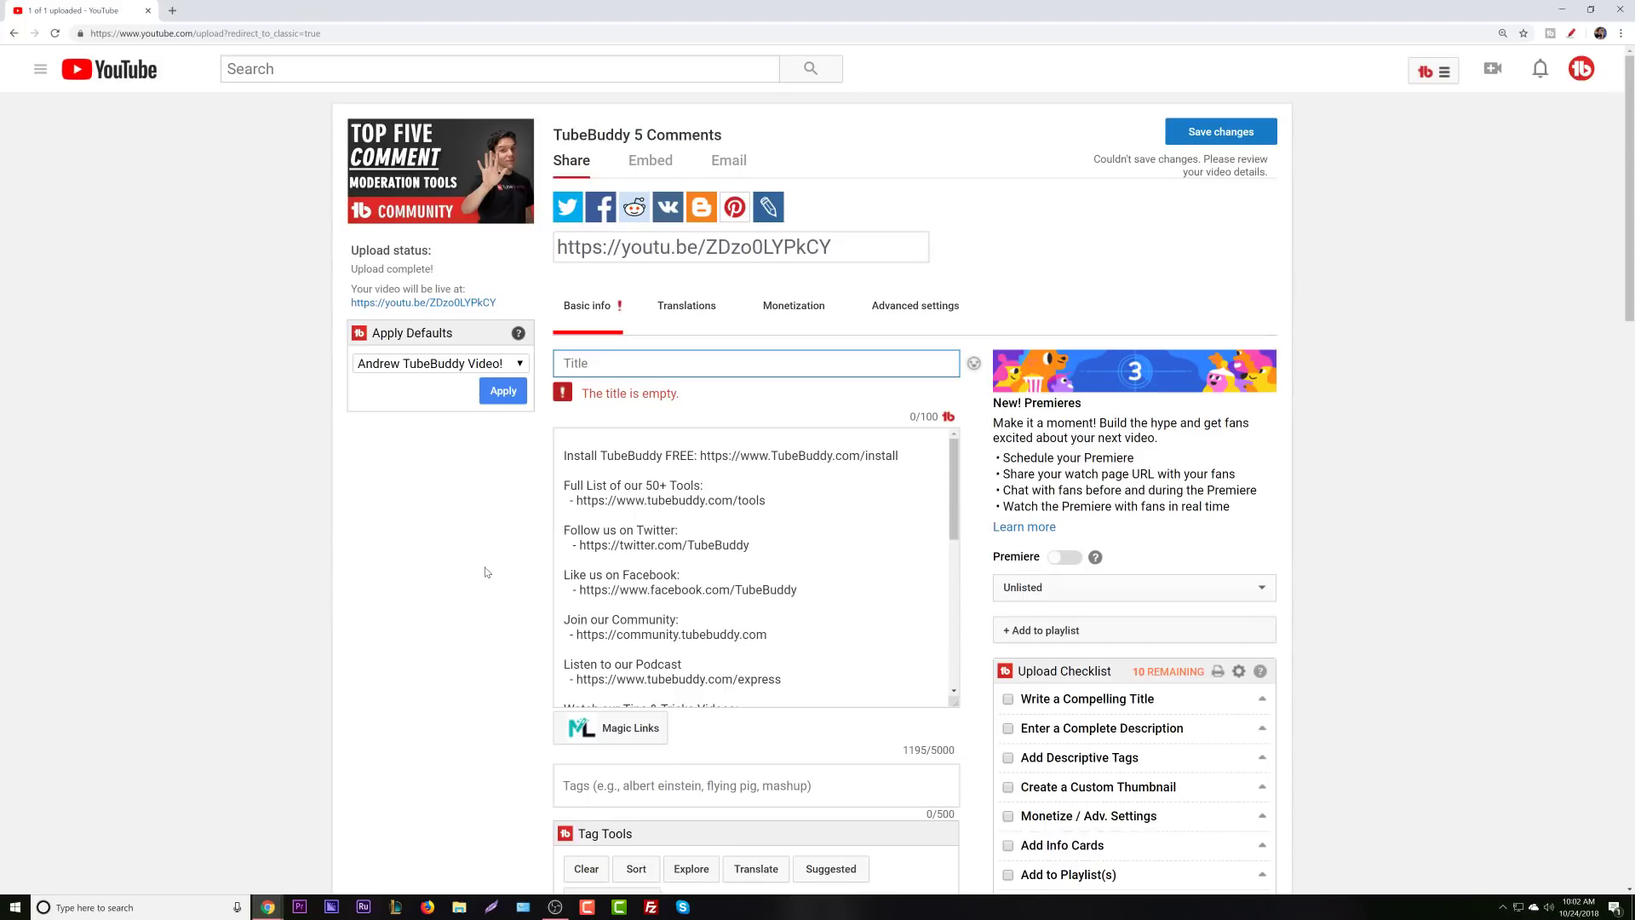
Open the Keyword Explorer from the Tag Tools and explore the keyword "youtube comments".
scroll(486, 572, "down", 1)
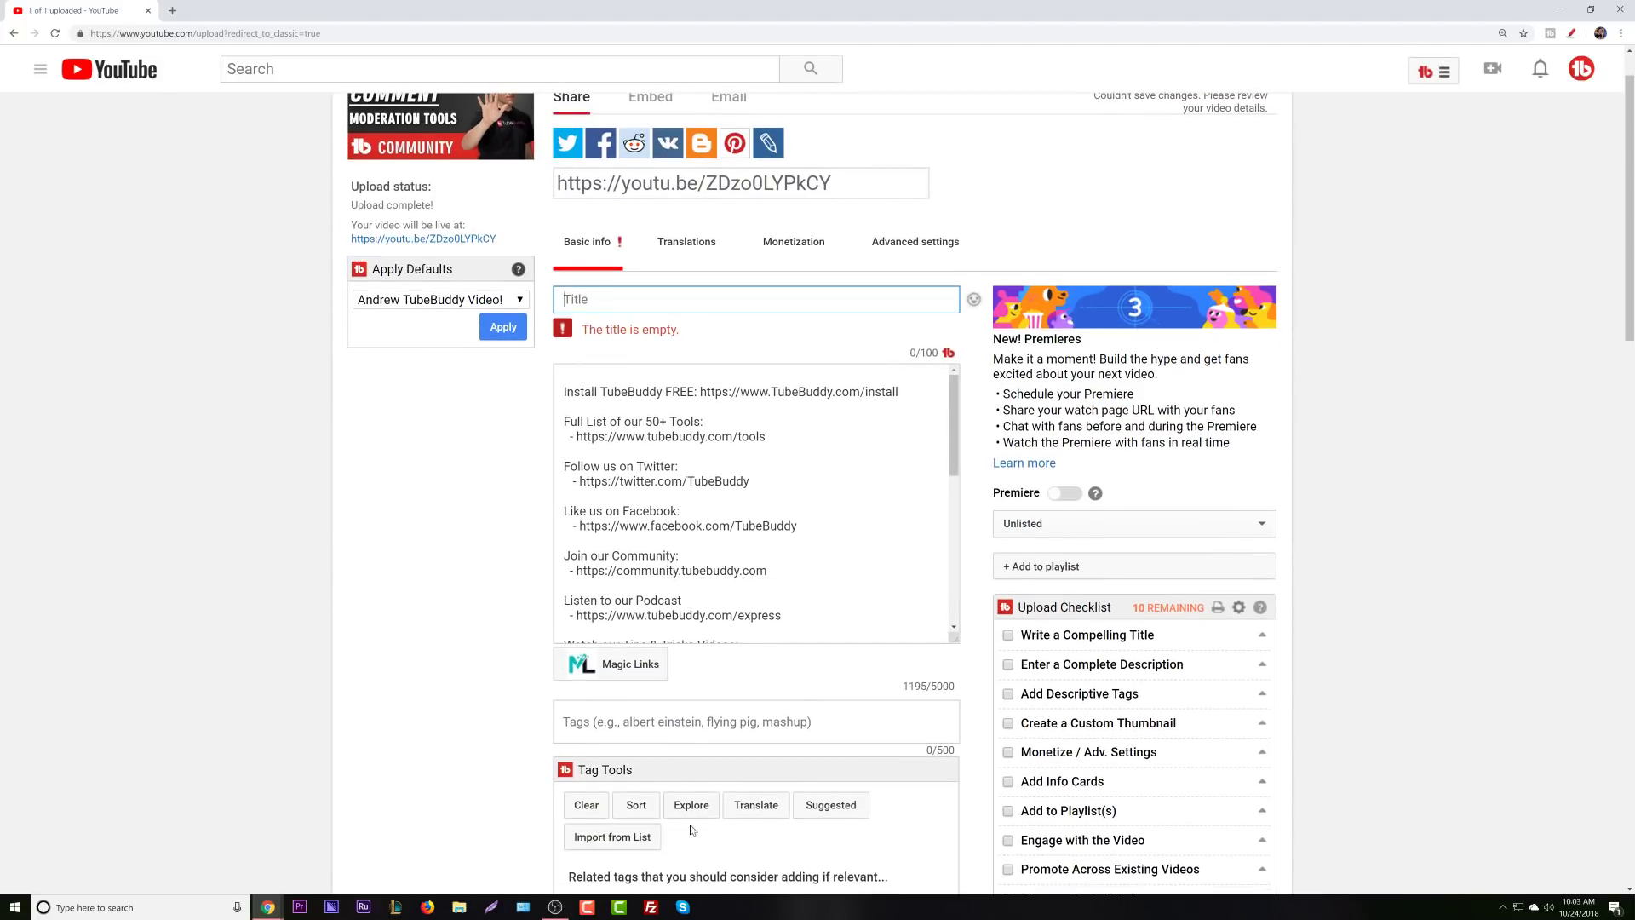
left_click(1448, 75)
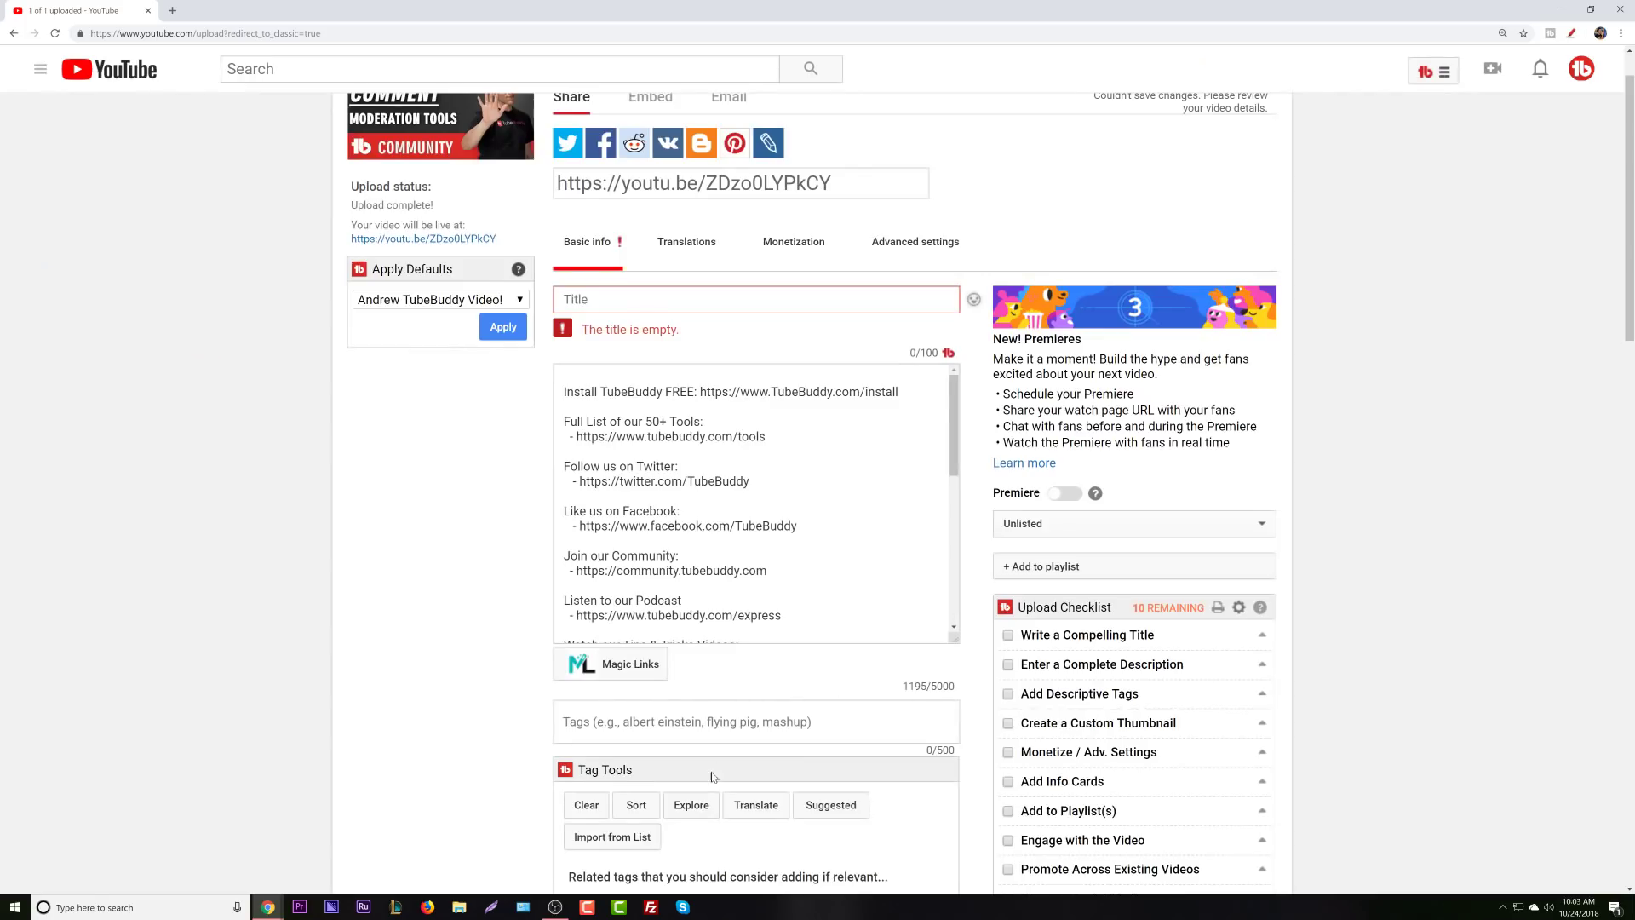
left_click(707, 805)
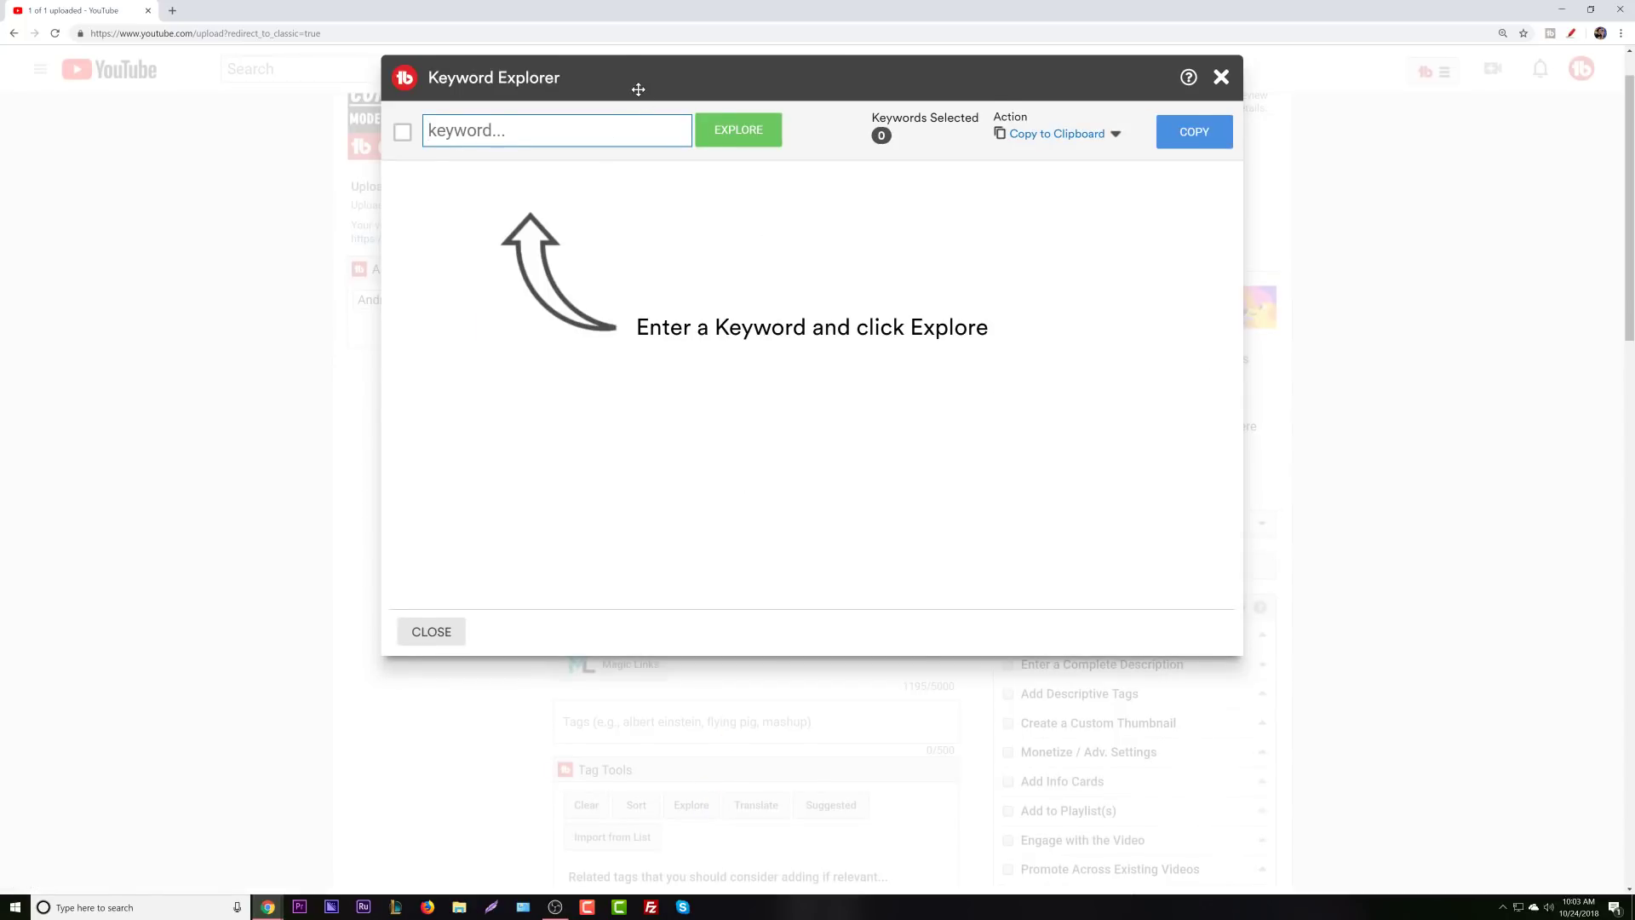
left_click_drag(636, 88, 626, 120)
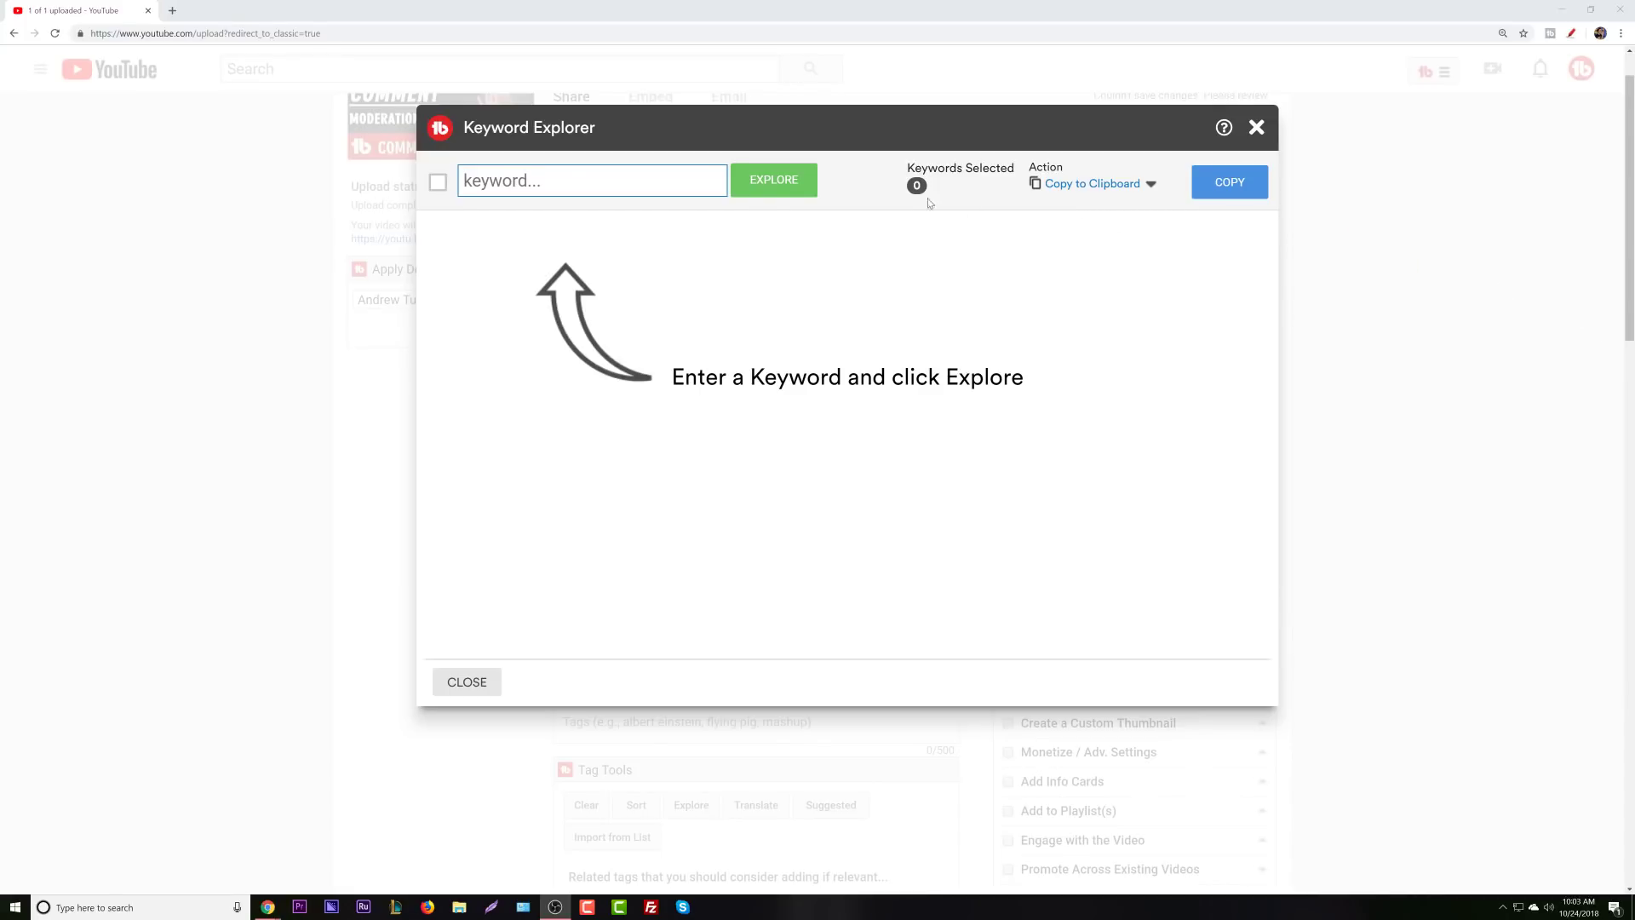
left_click(605, 181)
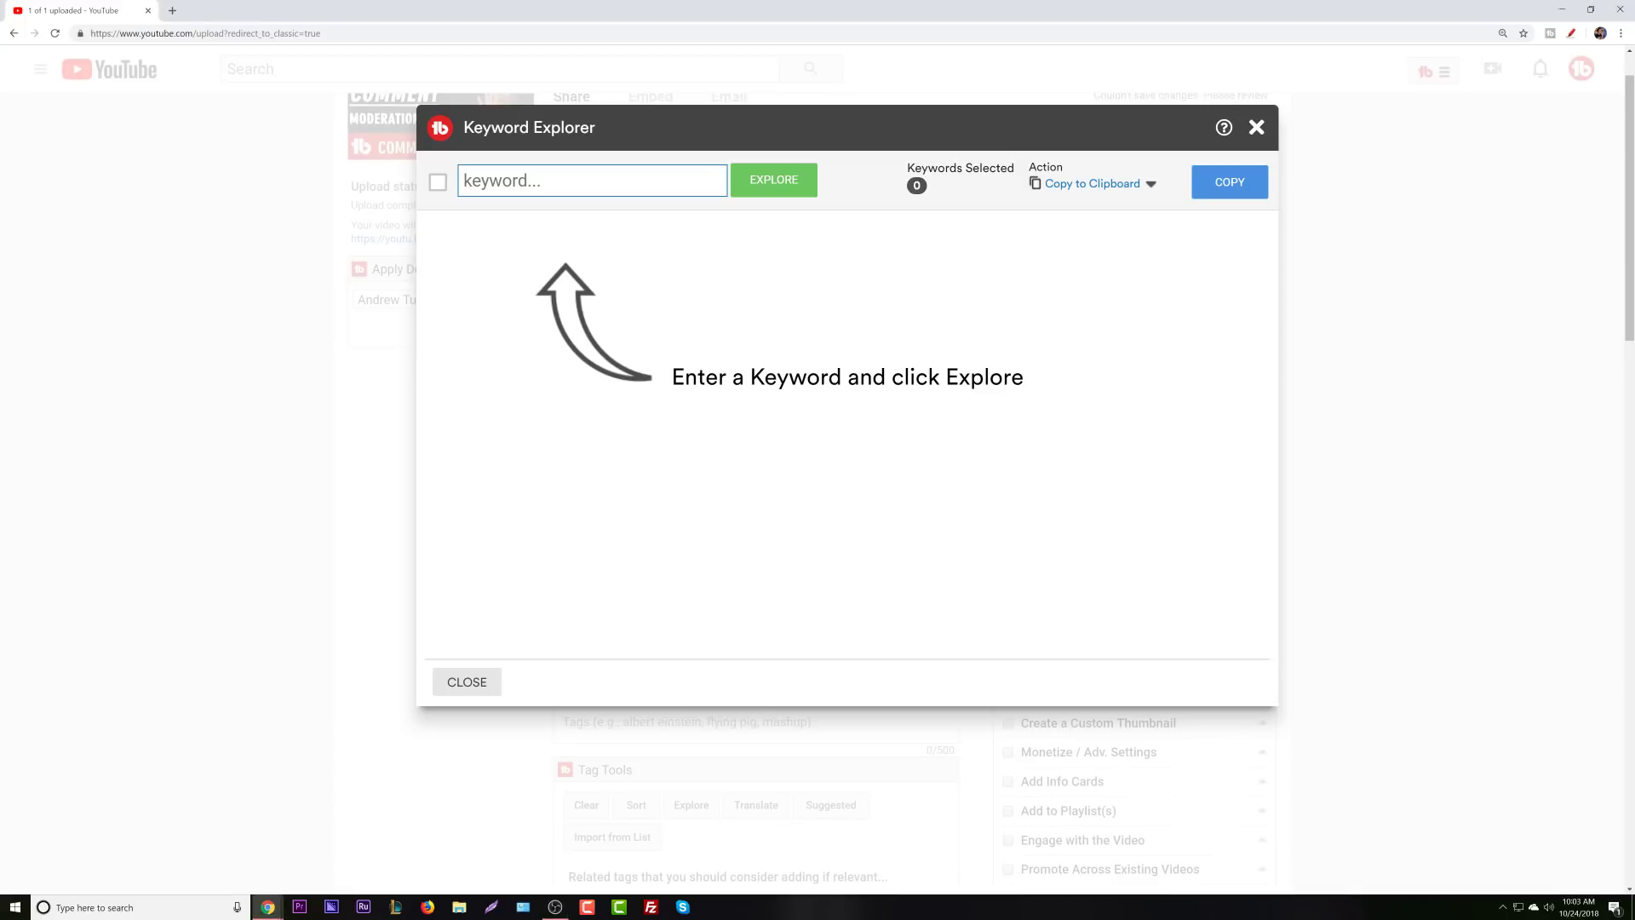
type("youtube ")
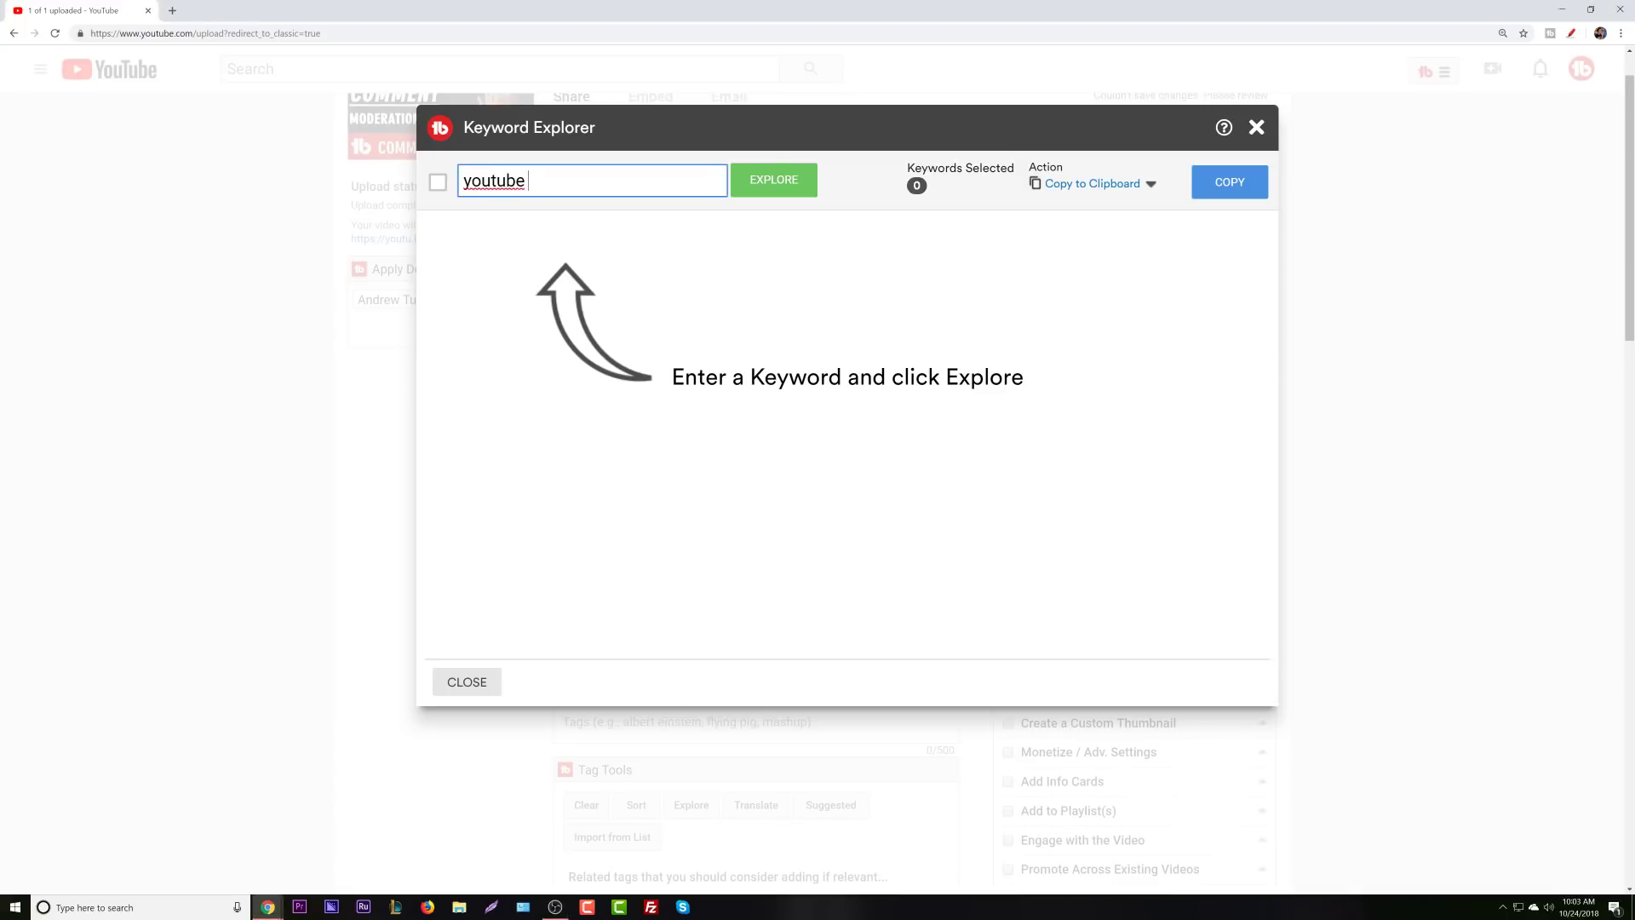
type("comments")
key("Return")
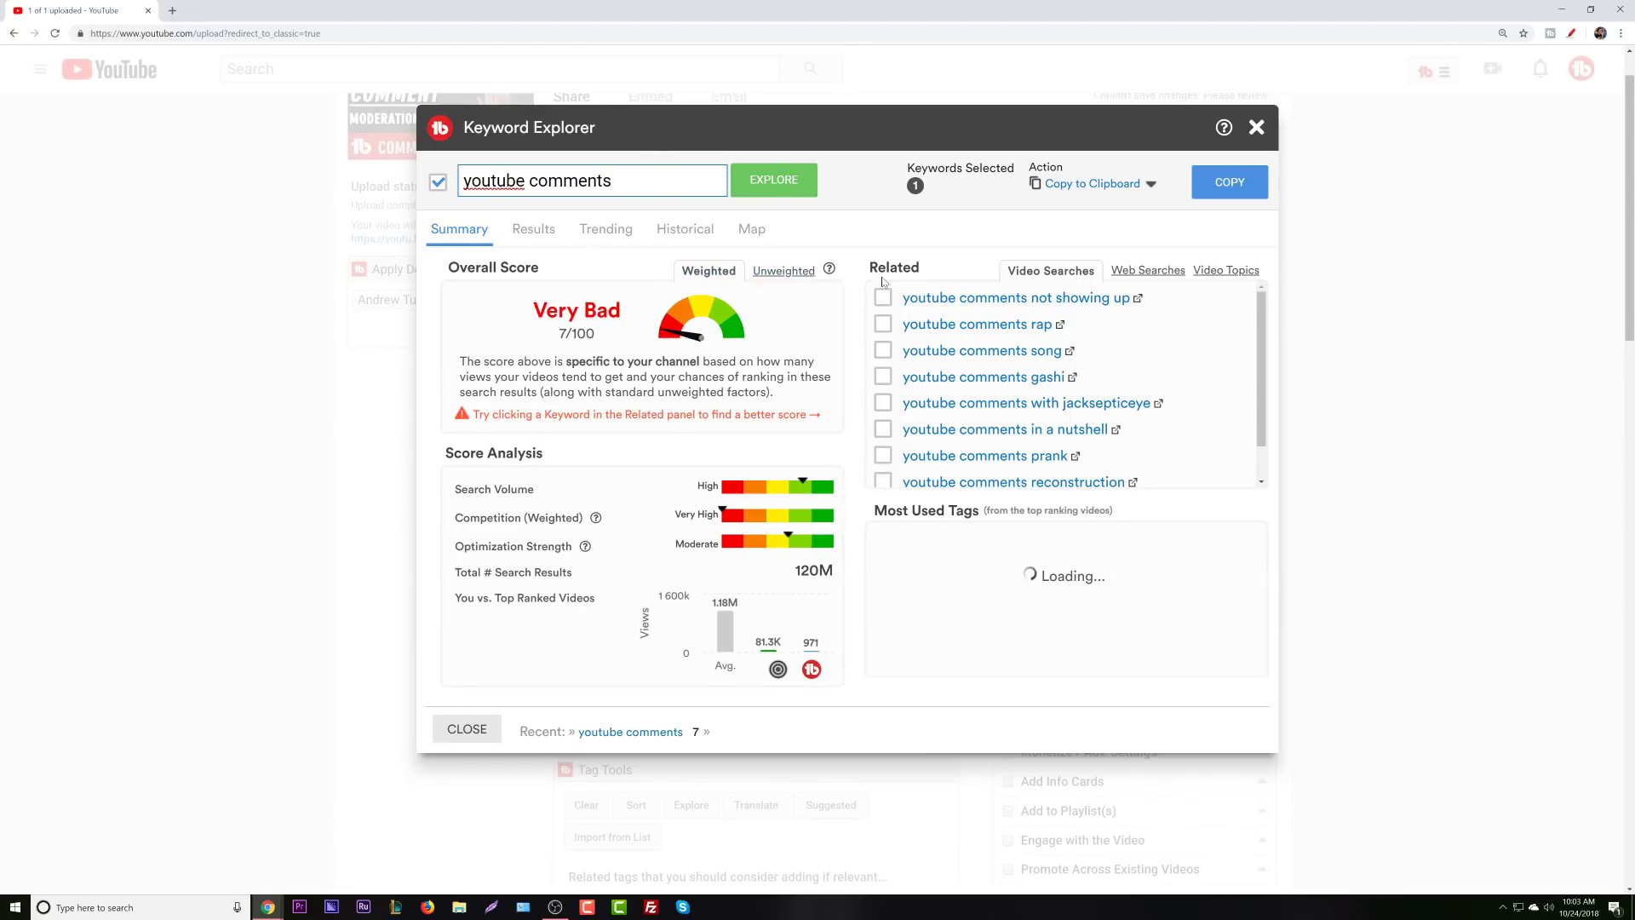
Mark the overall score gauge with a red arrow, underline "Weighted", and close the drawing tool.
left_click(1571, 33)
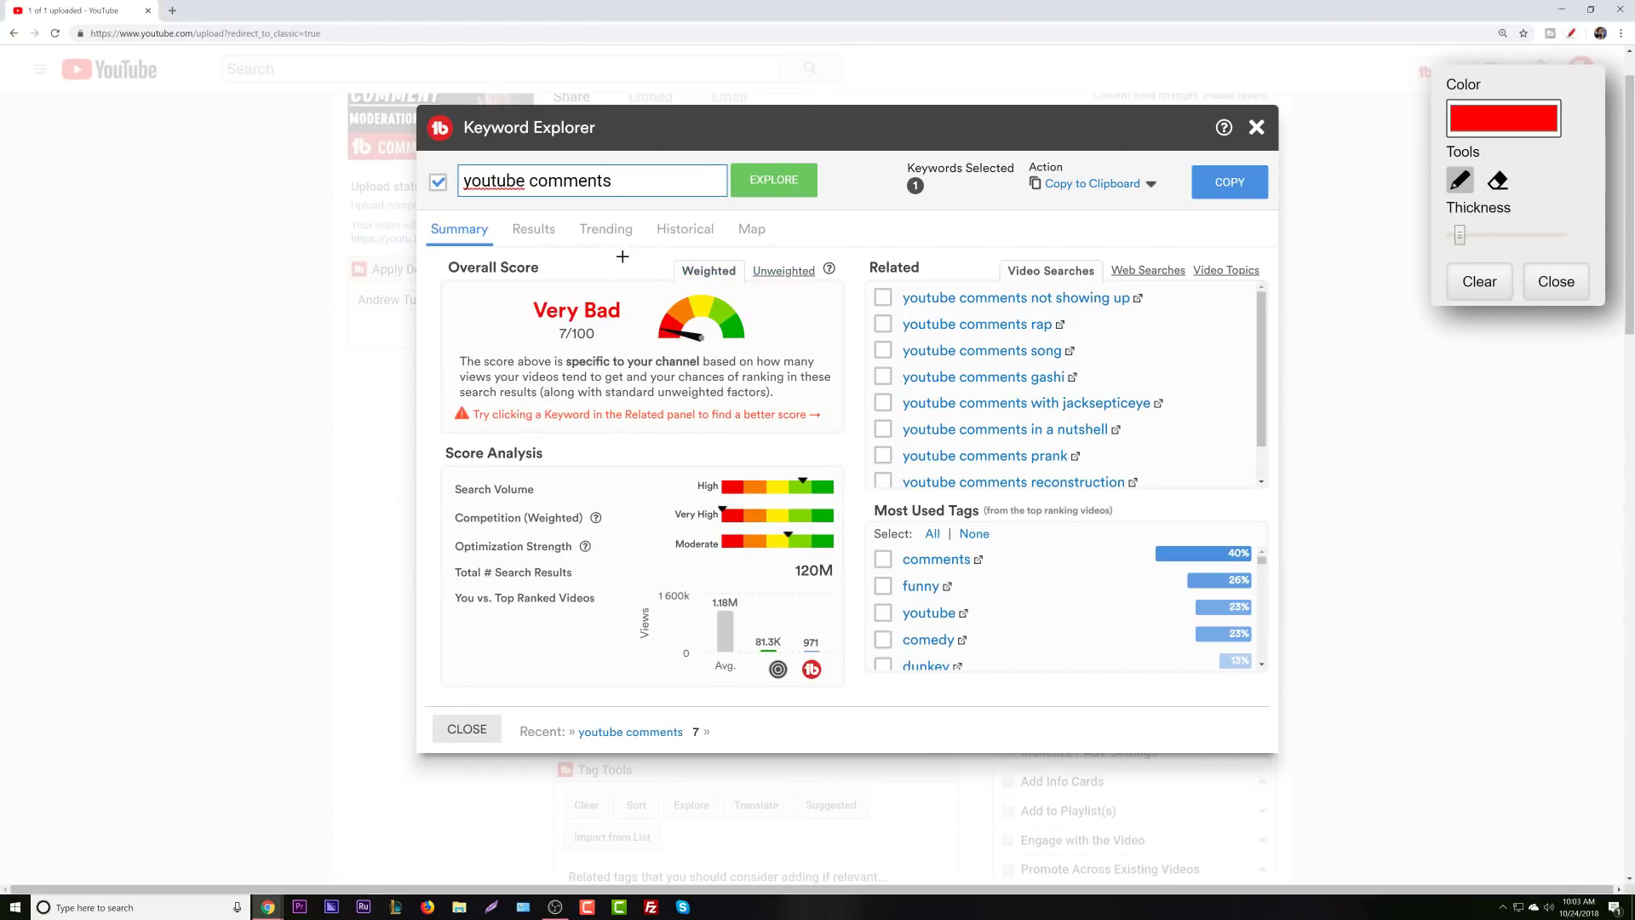
mouse_move(621, 257)
left_mouse_down()
mouse_move(655, 305)
mouse_move(732, 283)
left_mouse_up()
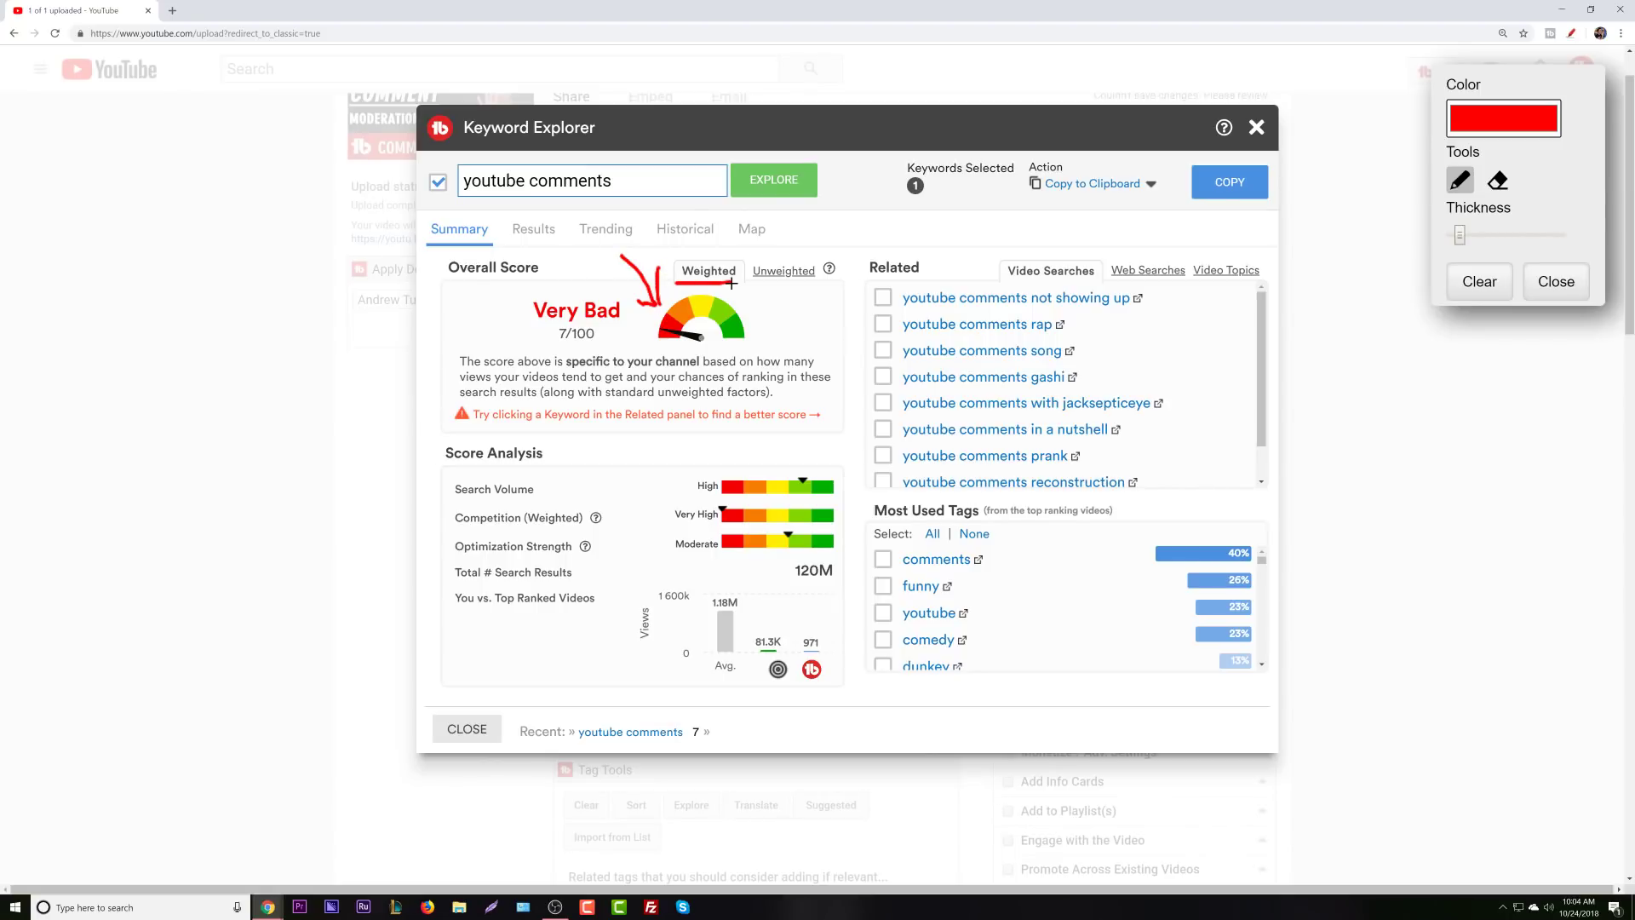
left_click(1580, 286)
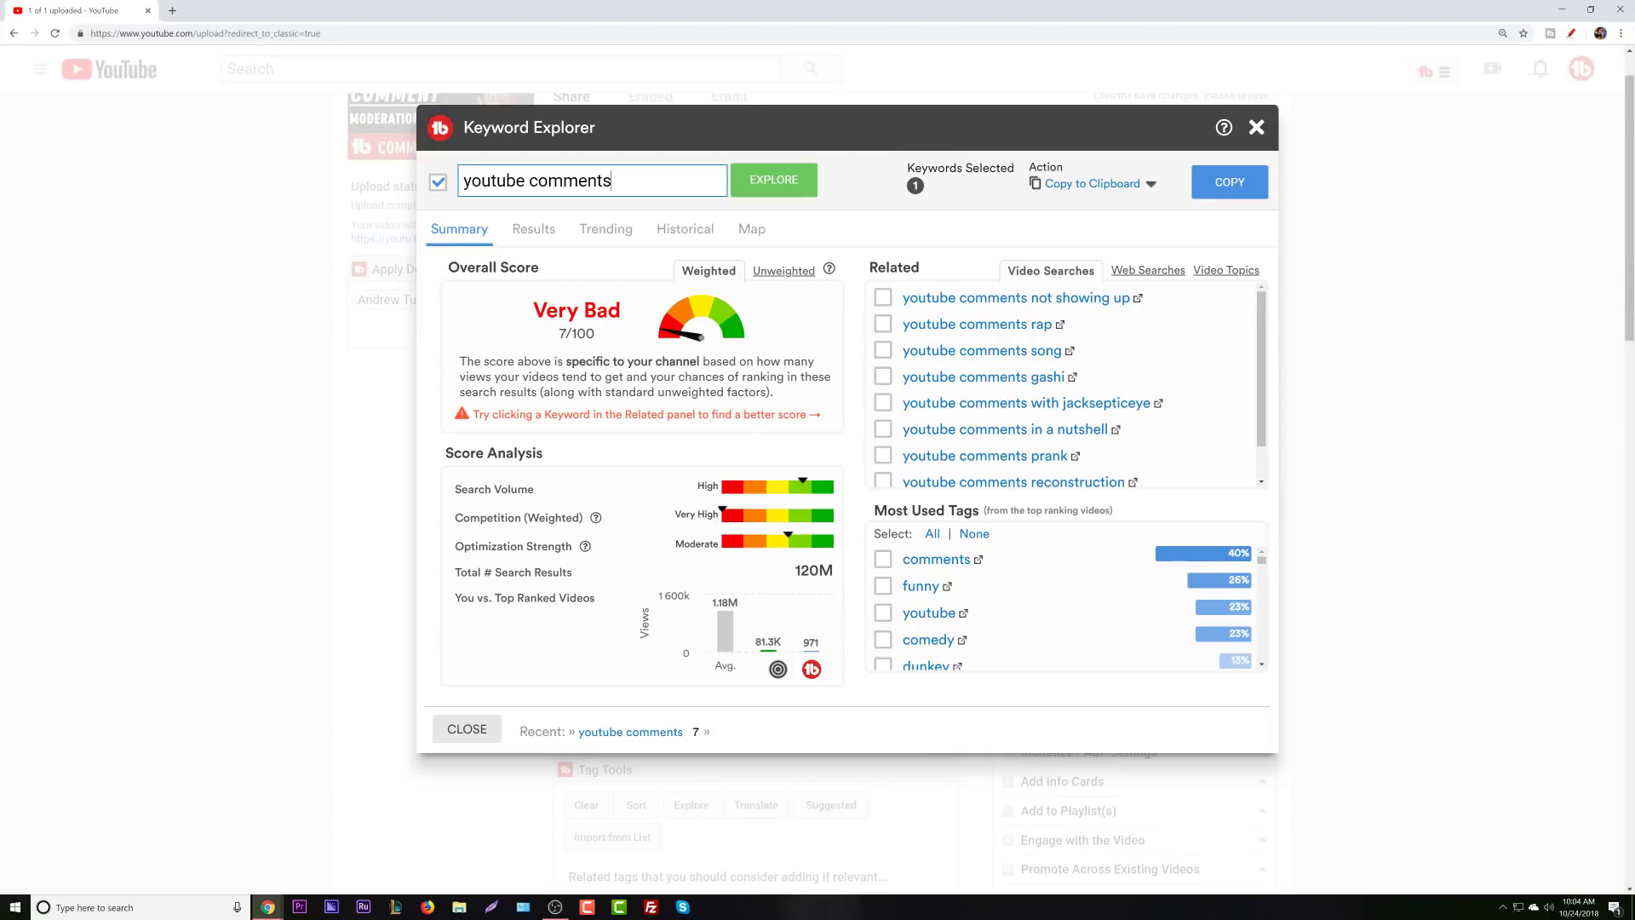
Explore the keyword "youtube comment moderation" instead.
key("BackSpace")
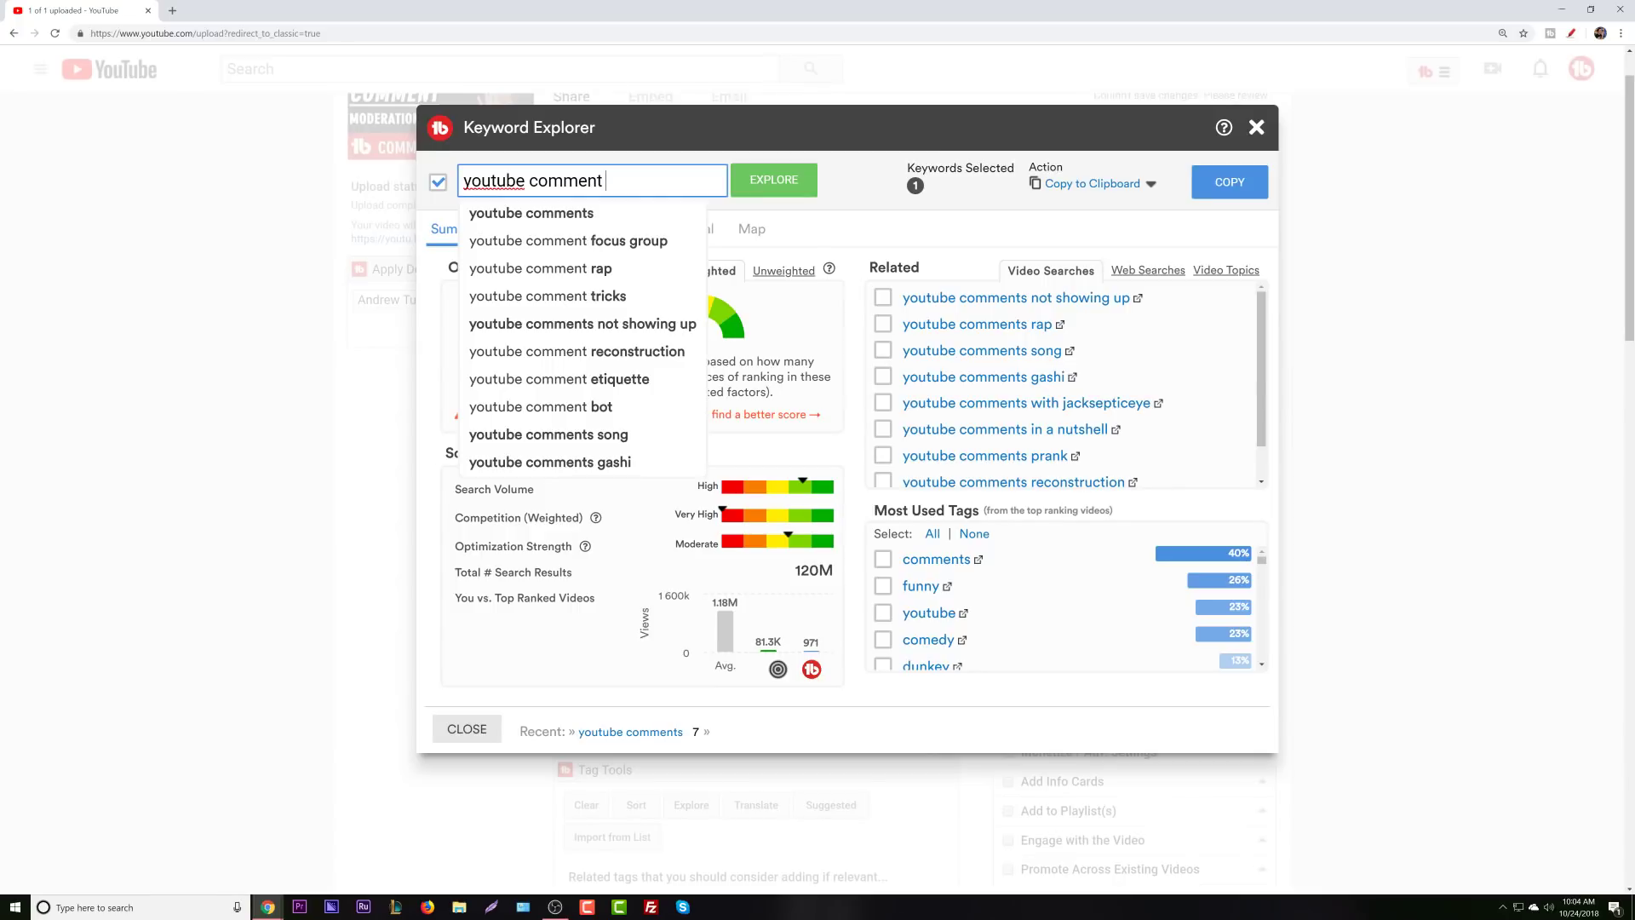
type("moderation")
key("Return")
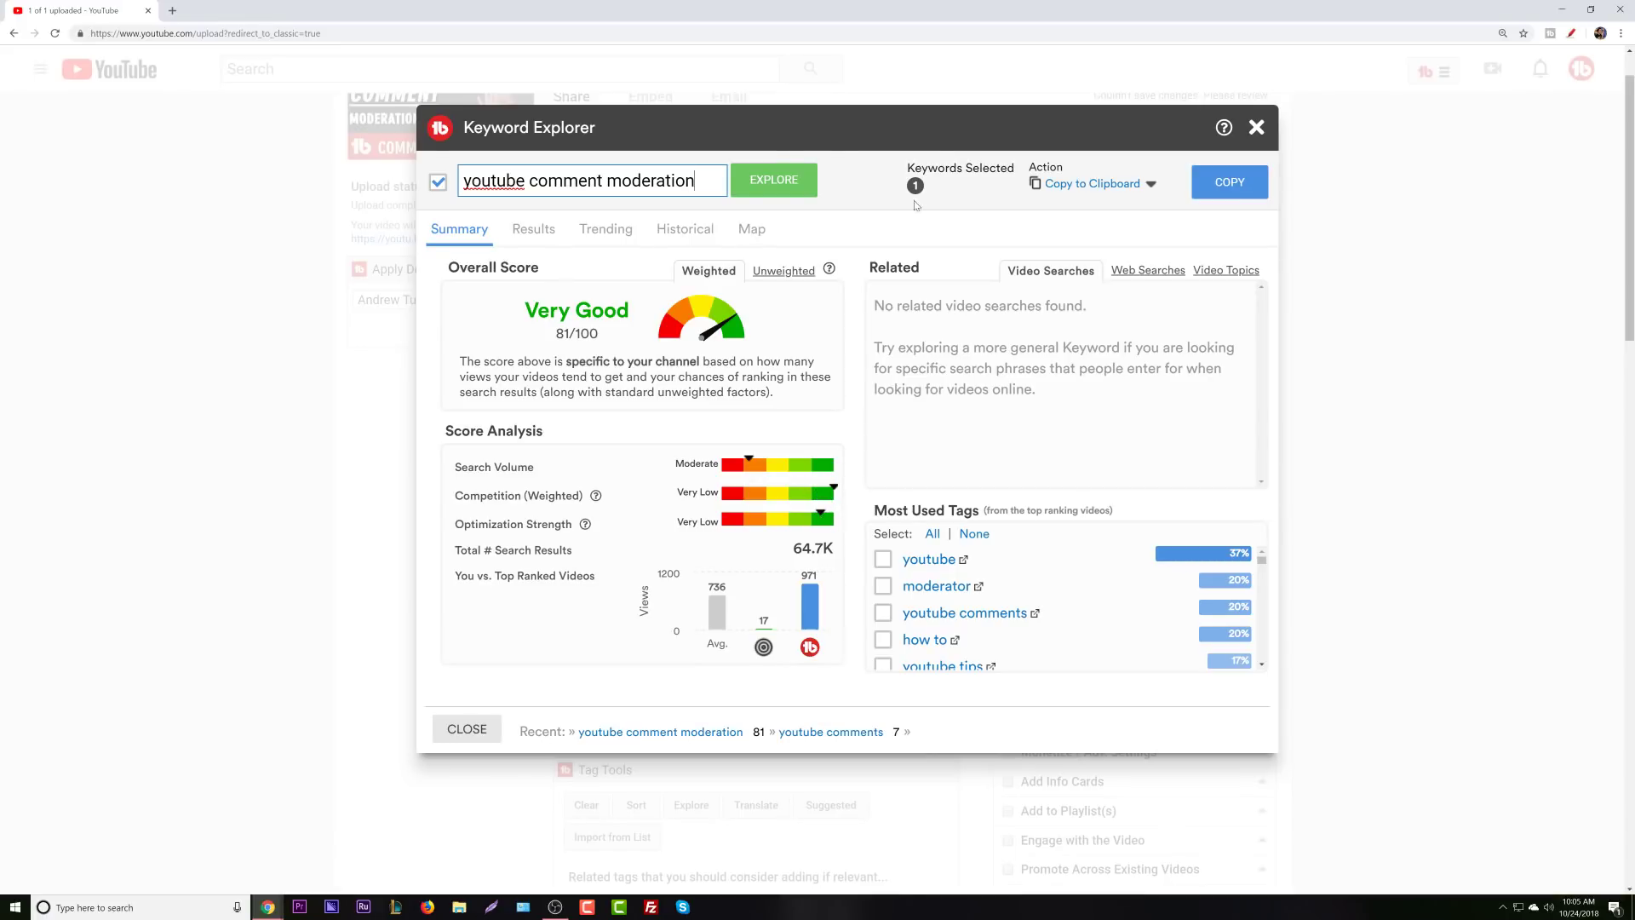
Mark the total number of search results in red in the score analysis and close the drawing tool.
left_click(1573, 34)
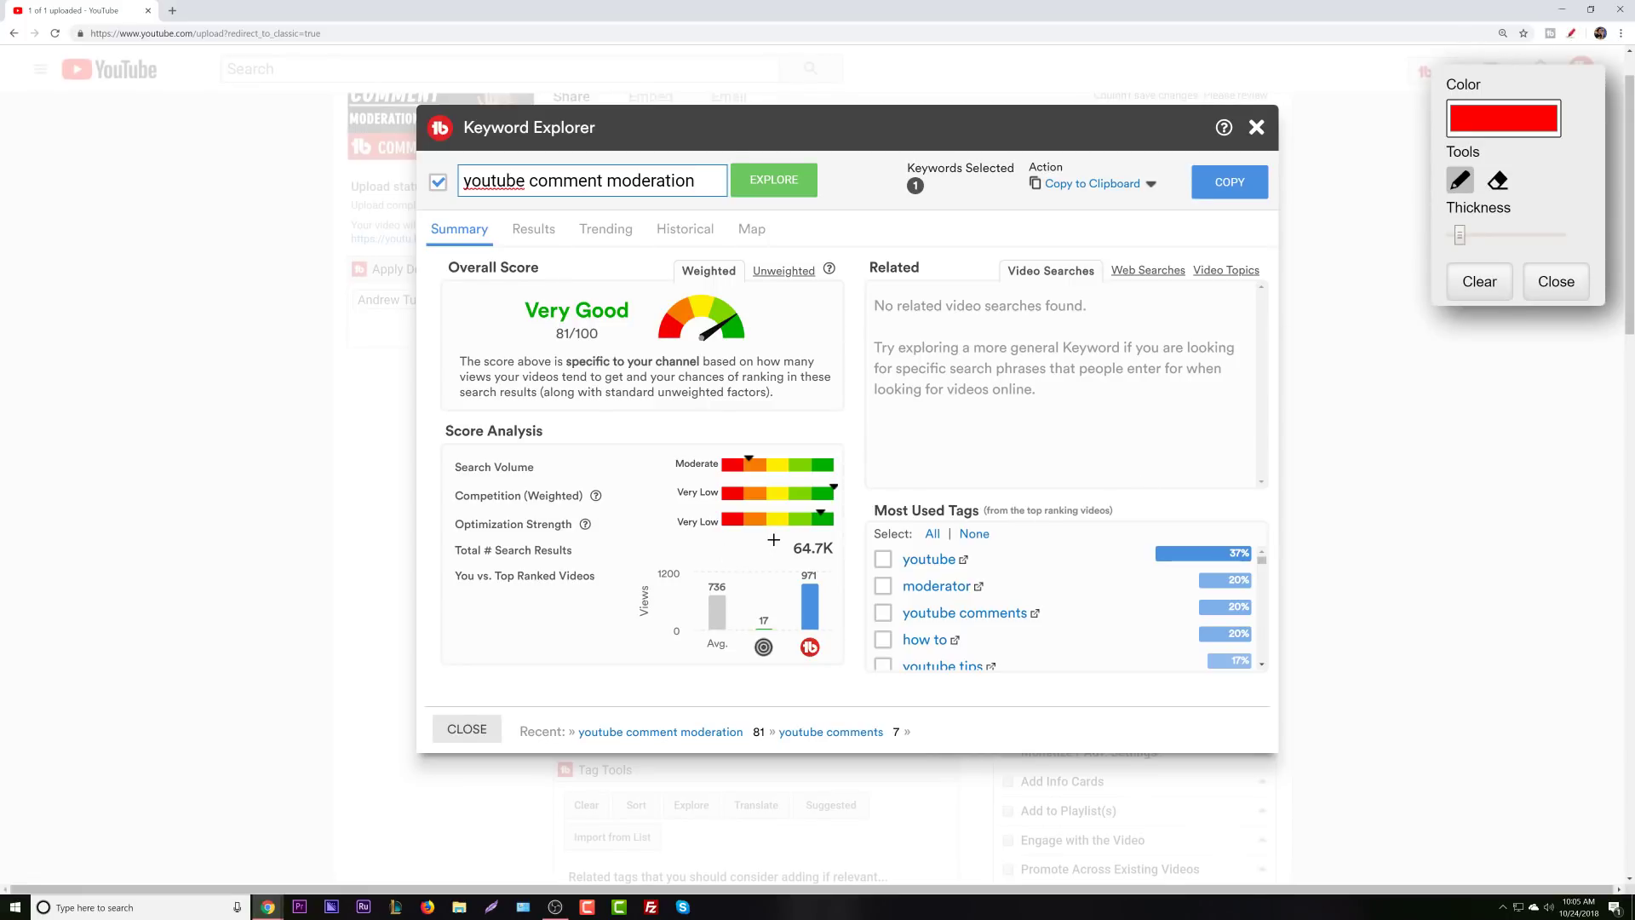
mouse_move(774, 540)
left_mouse_down()
mouse_move(771, 562)
mouse_move(846, 561)
left_mouse_up()
left_click(1556, 281)
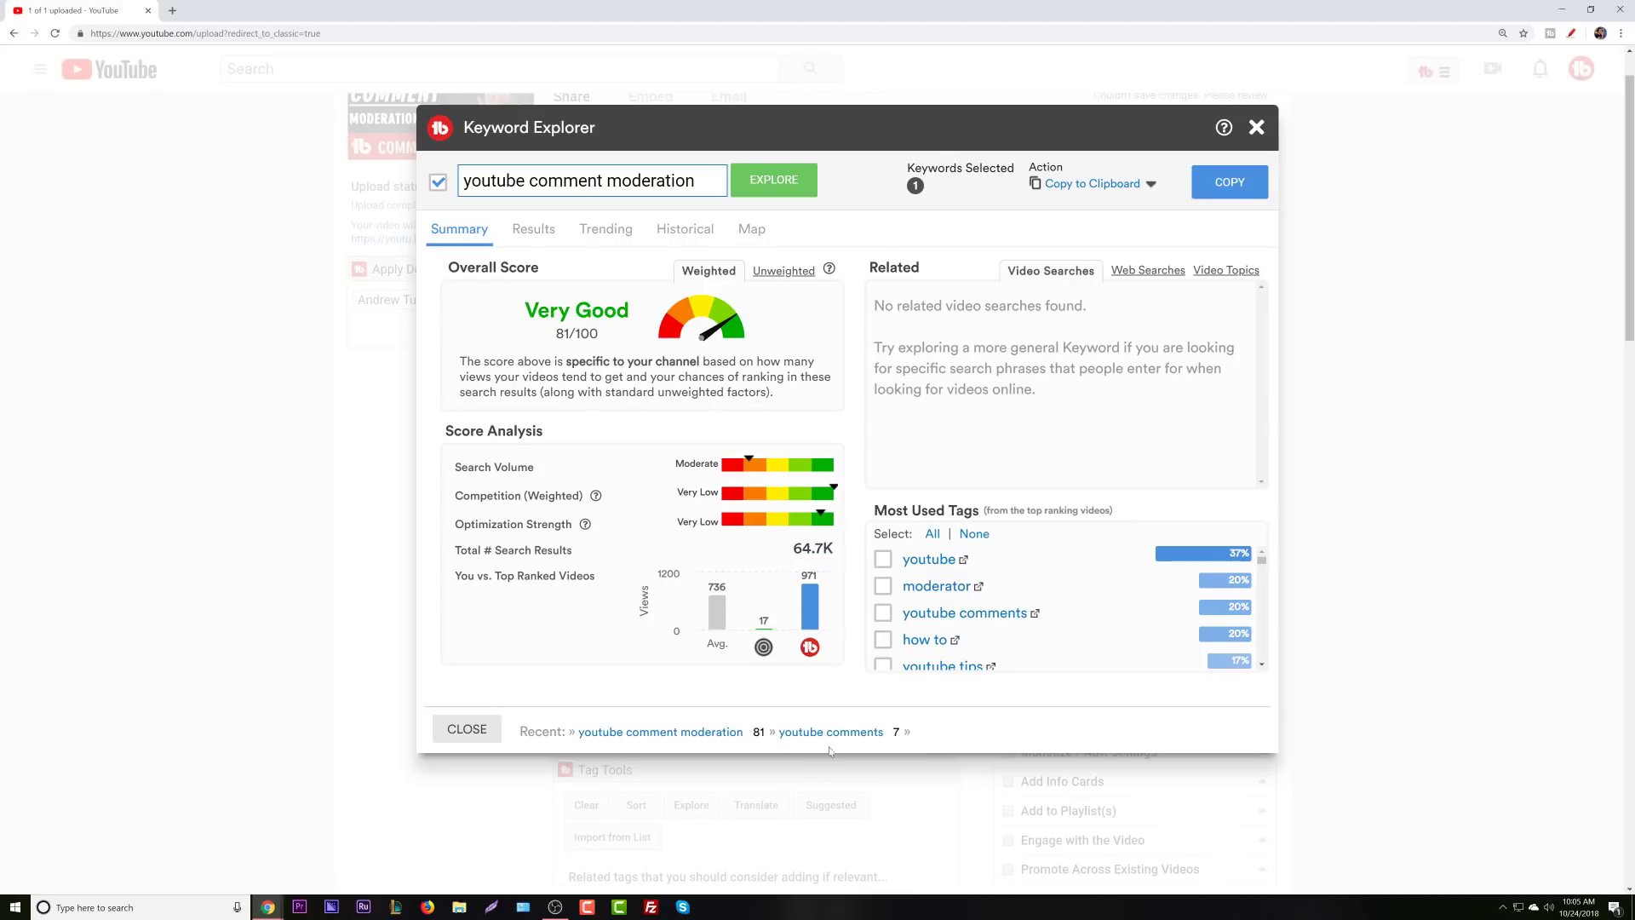
Return to the recent keyword "youtube comments" and review its related video searches and web searches.
left_click(858, 731)
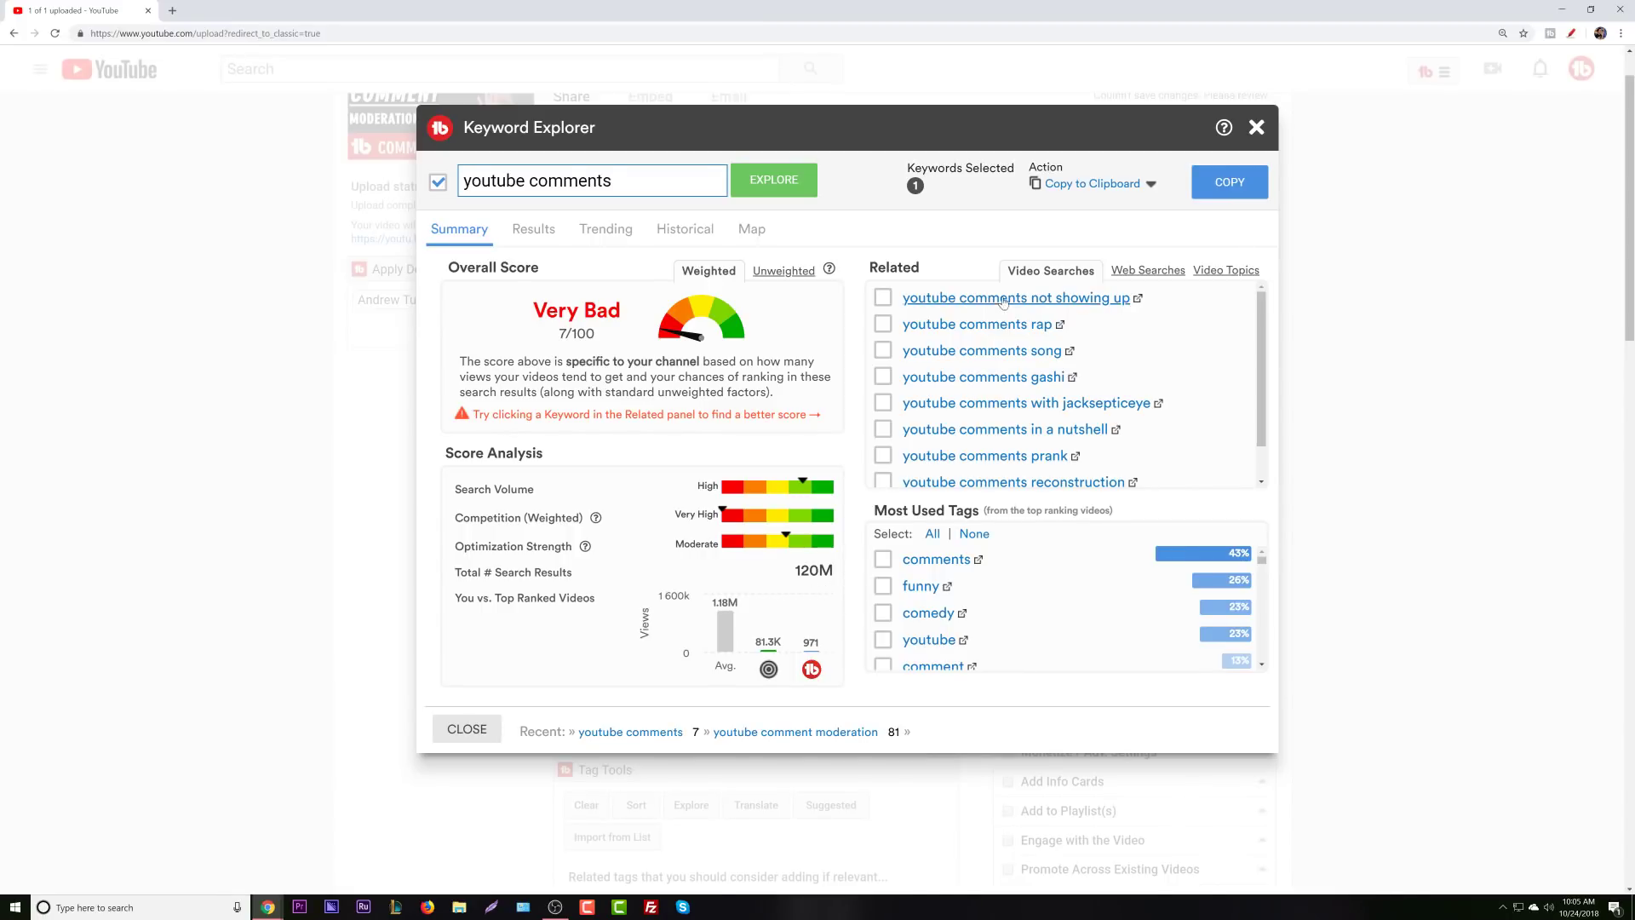
scroll(1035, 375, "down", 1)
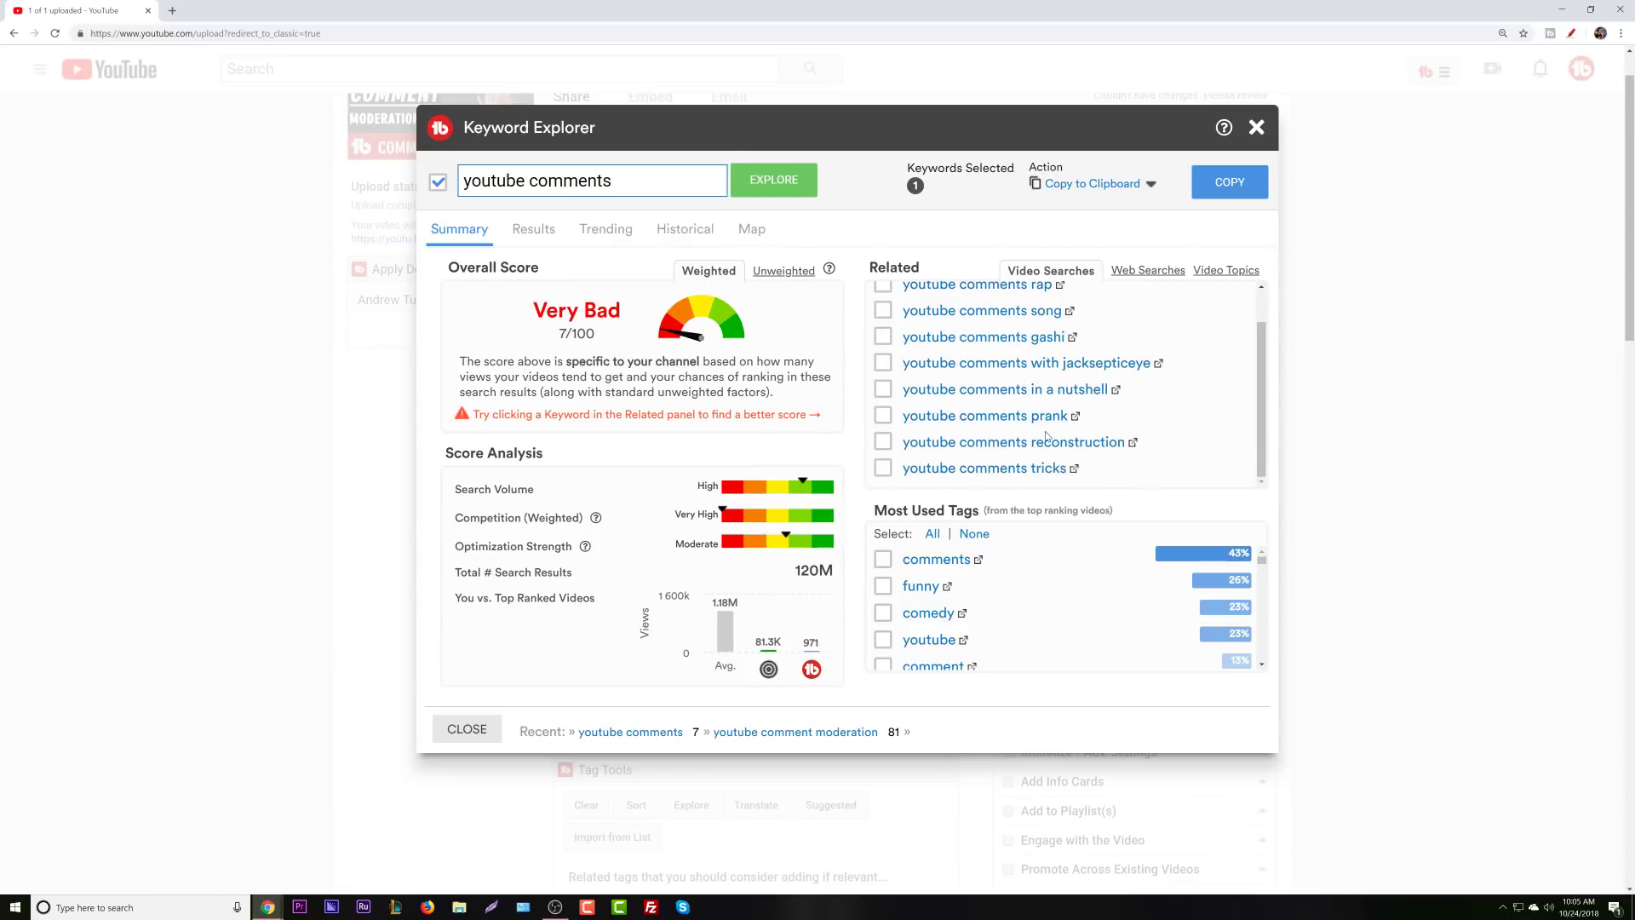
scroll(1046, 436, "up", 1)
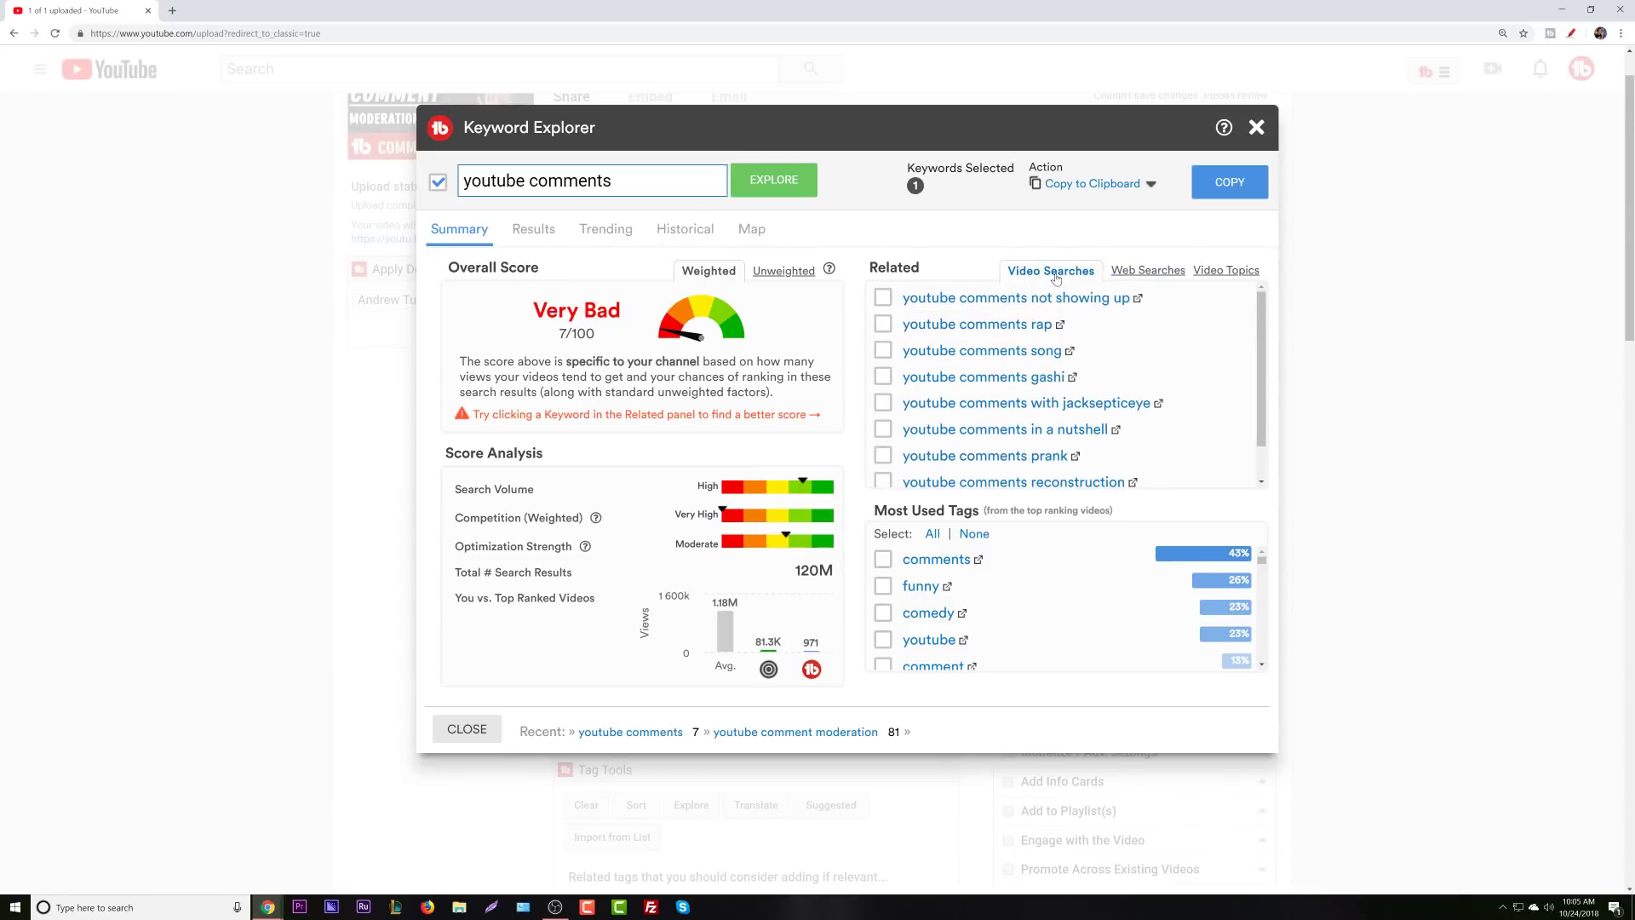
left_click(1154, 274)
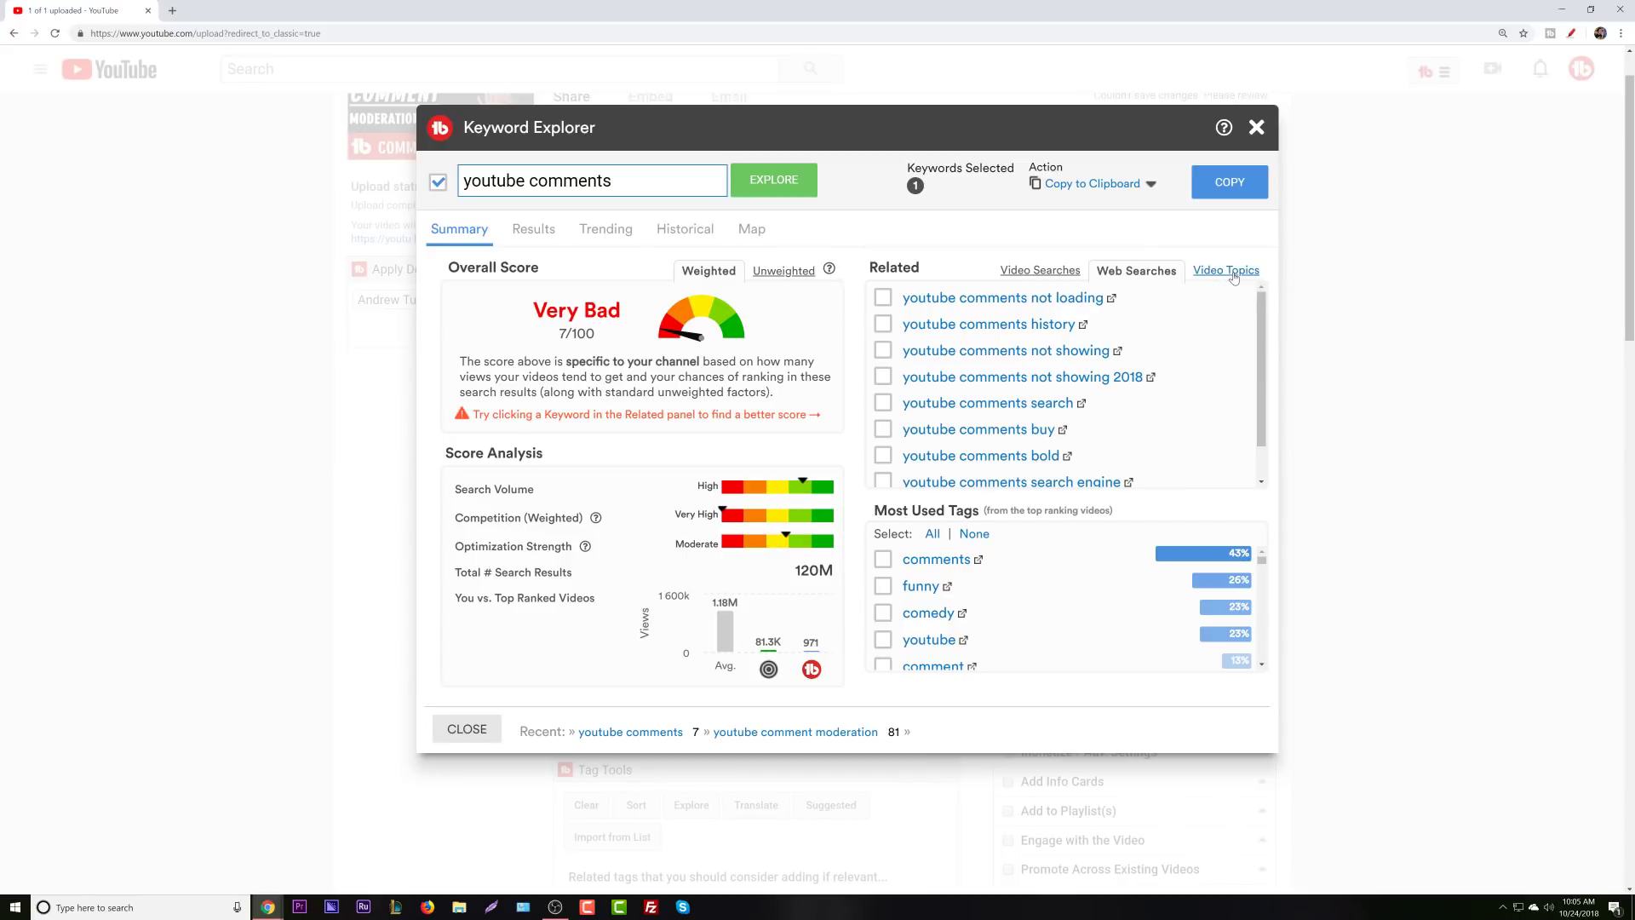
Examine the related video topics for "youtube comments" to find possible video ideas.
left_click(1233, 275)
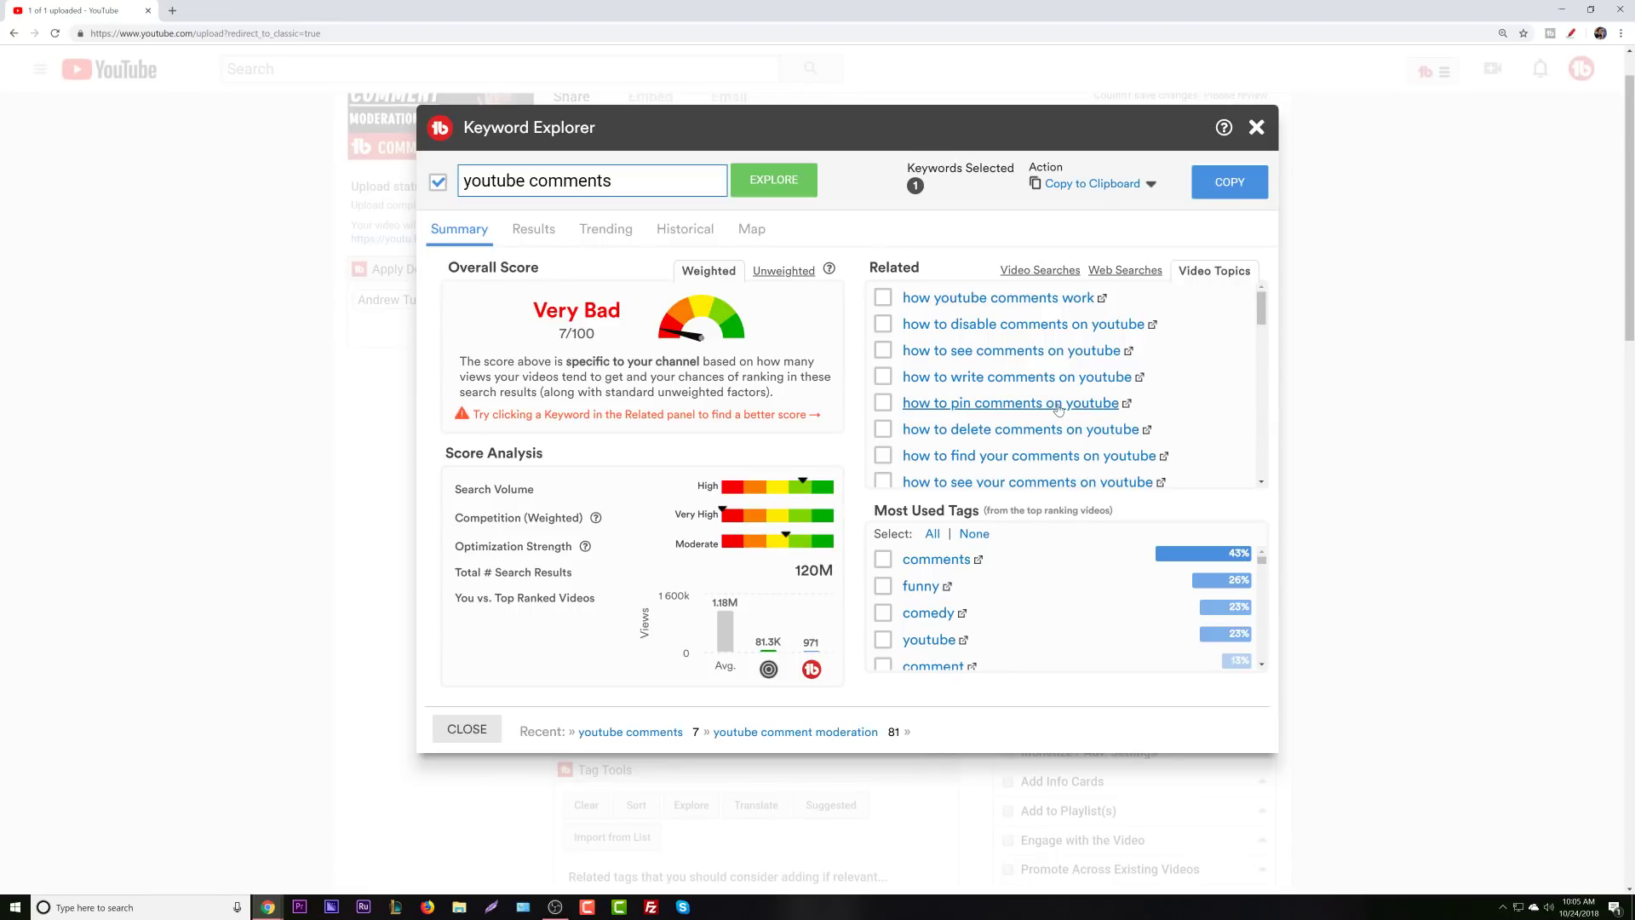
scroll(1064, 415, "down", 1)
scroll(1080, 423, "down", 1)
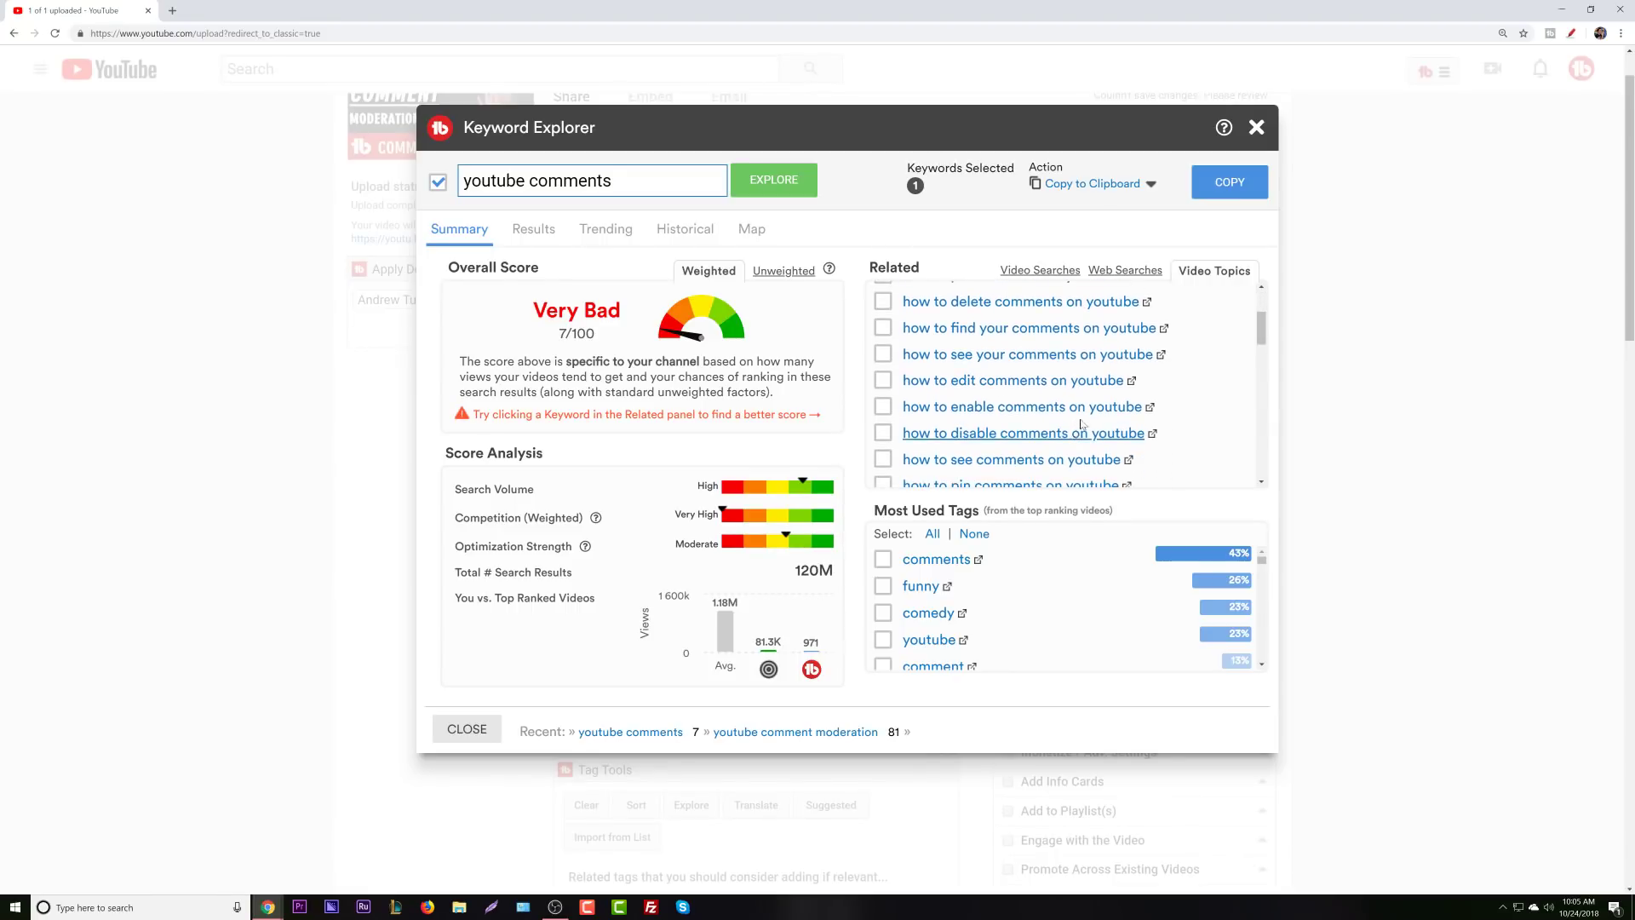
scroll(1077, 422, "down", 2)
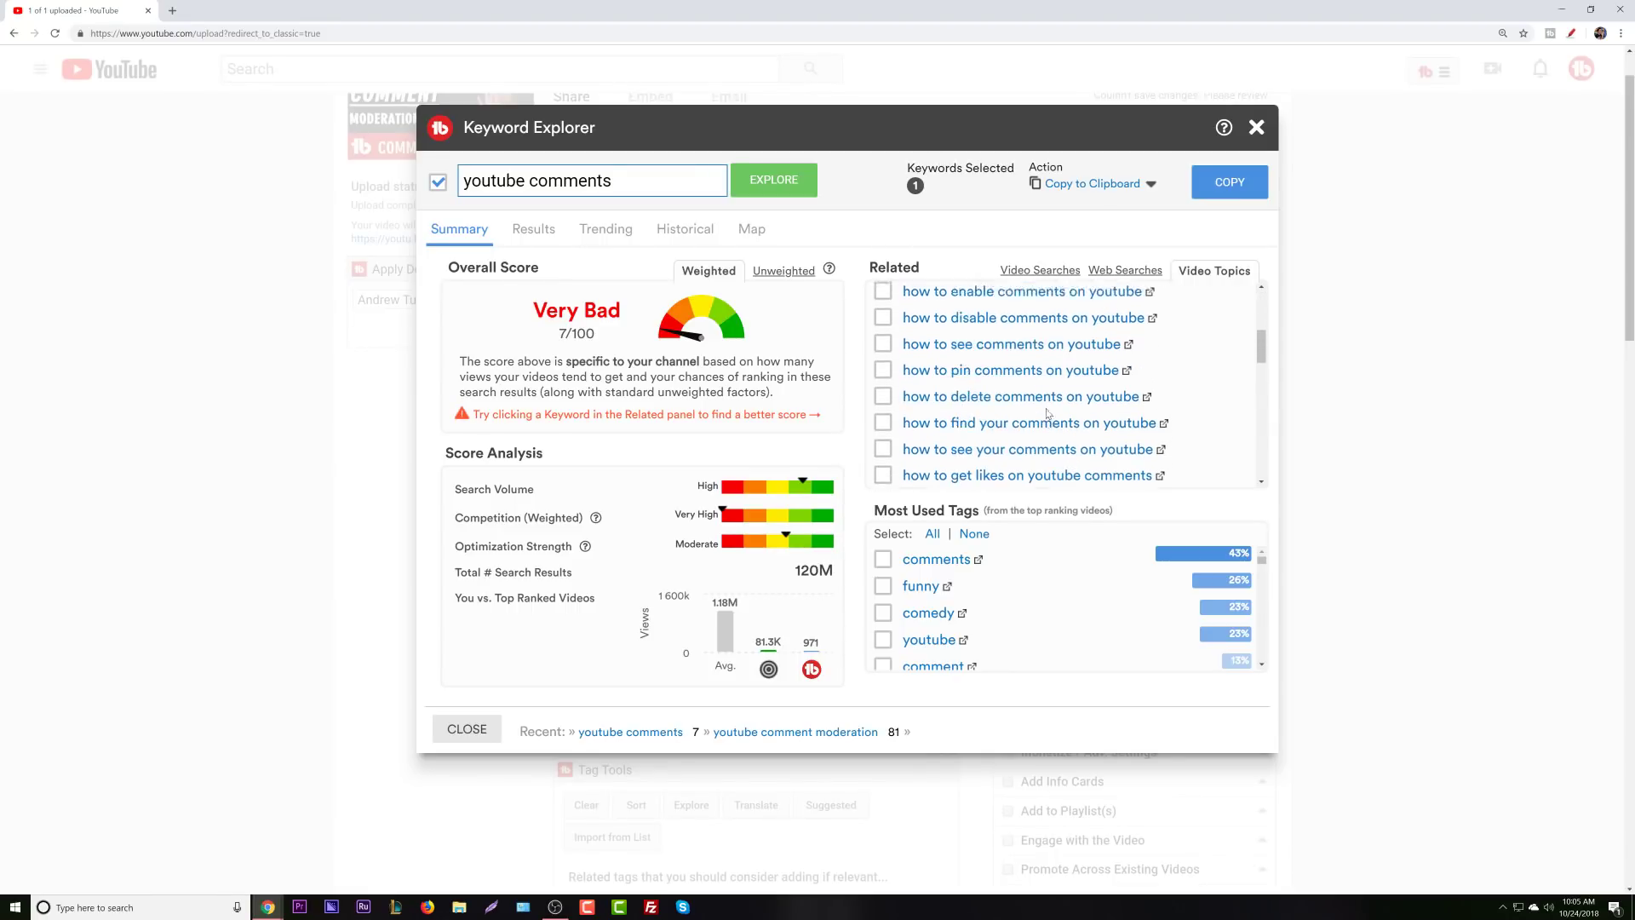
scroll(1052, 405, "down", 1)
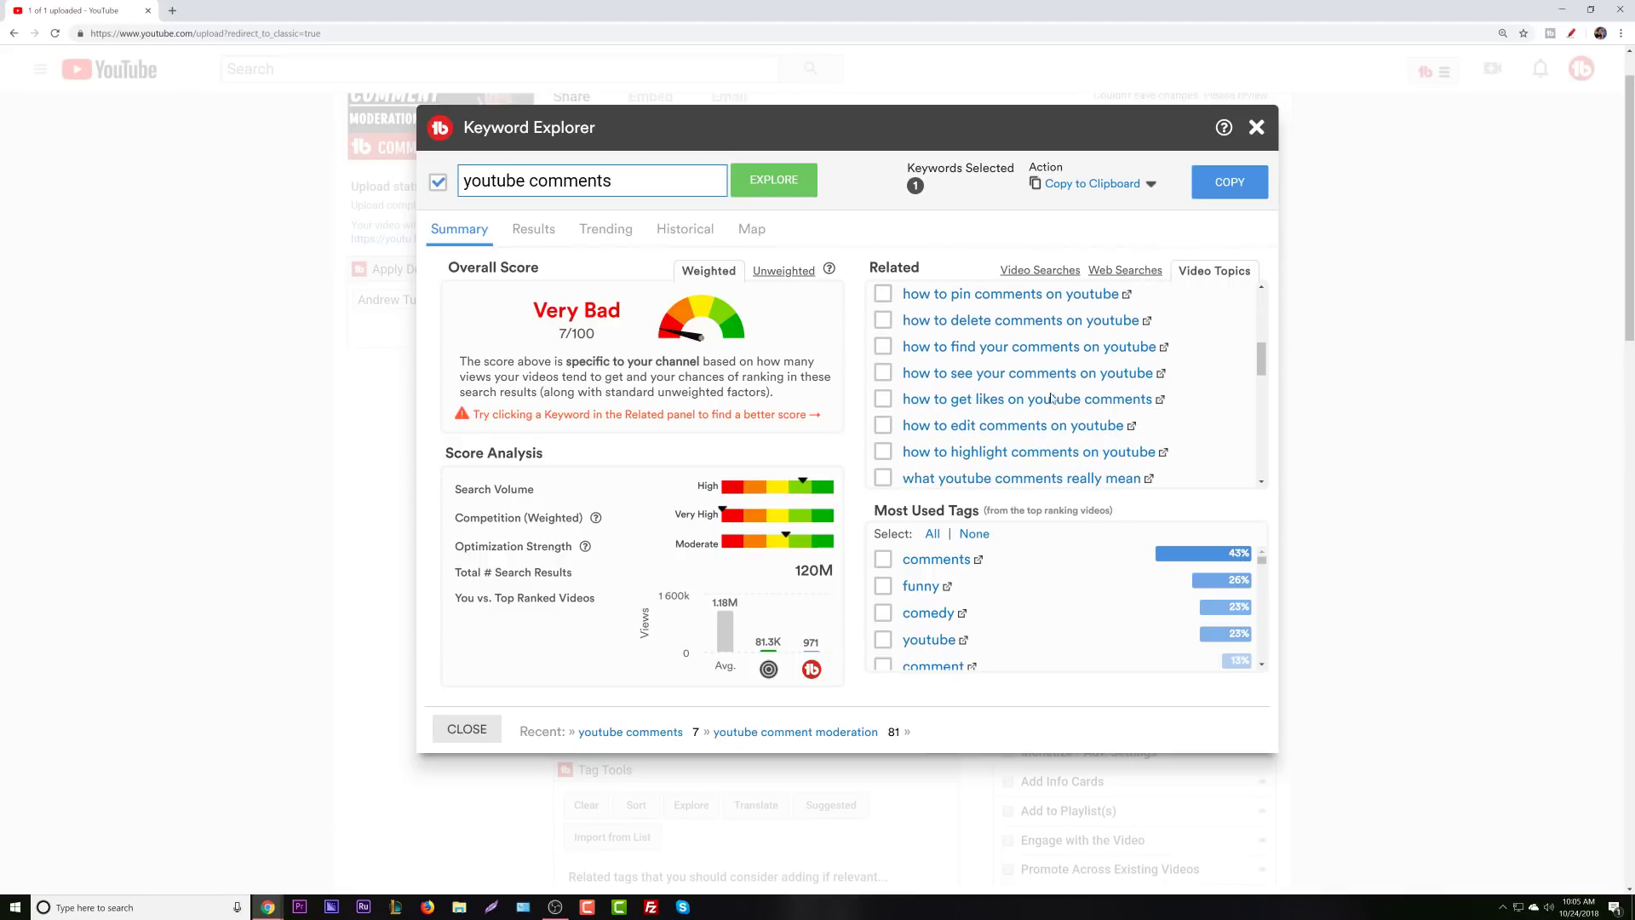
scroll(1080, 385, "down", 1)
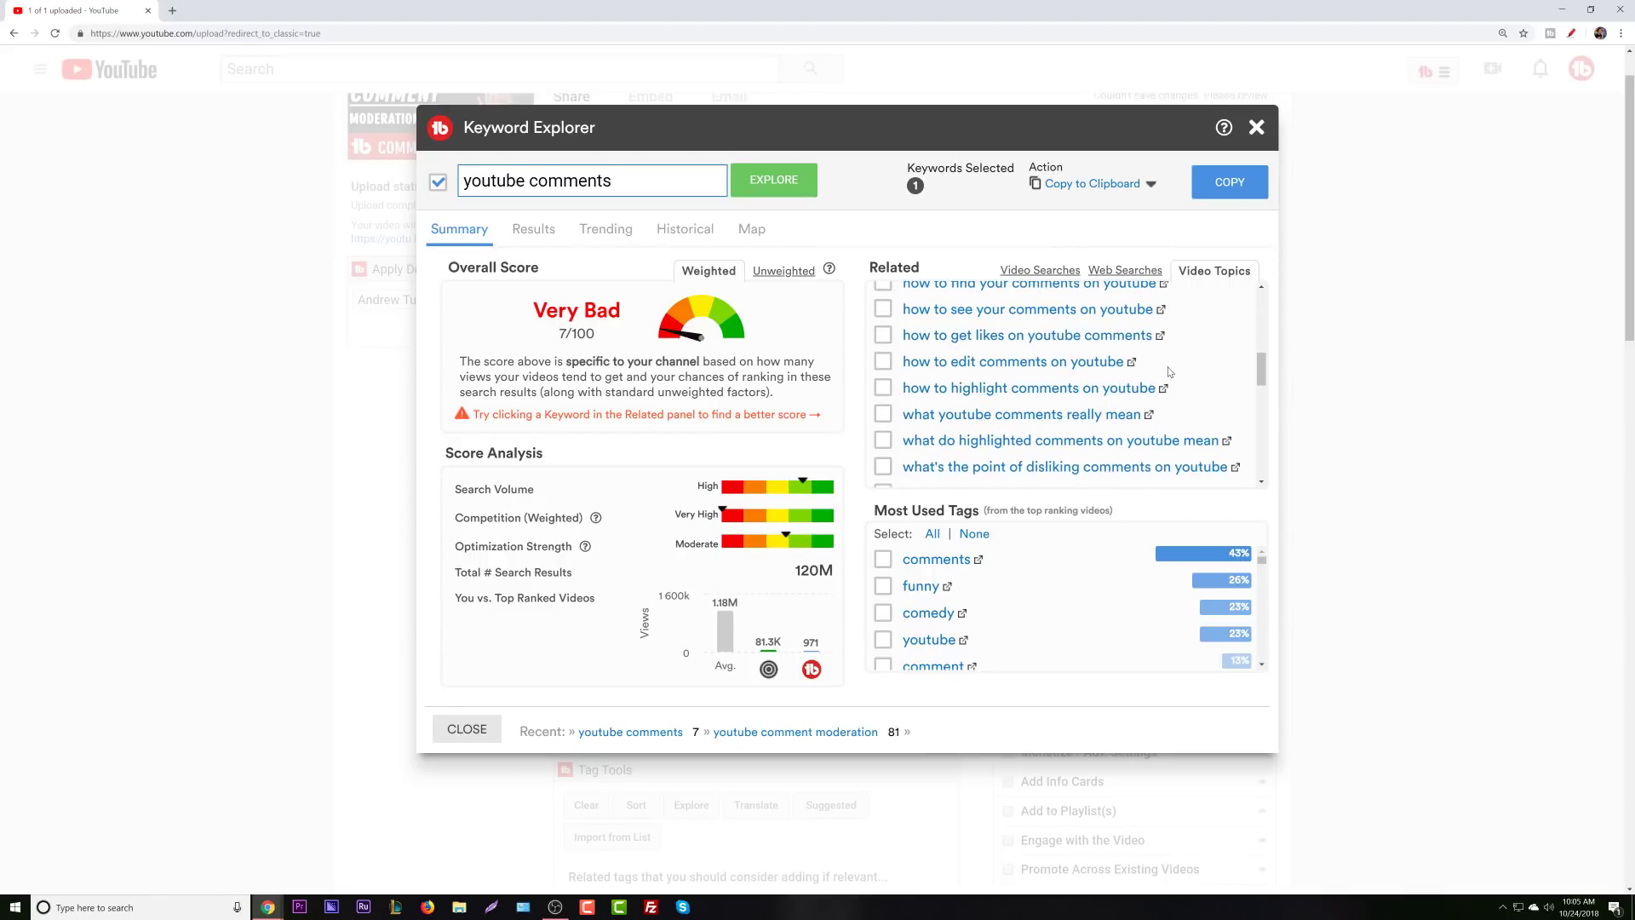
Recheck the related video searches for "youtube comments", then return to the video topics and read further.
left_click(1068, 280)
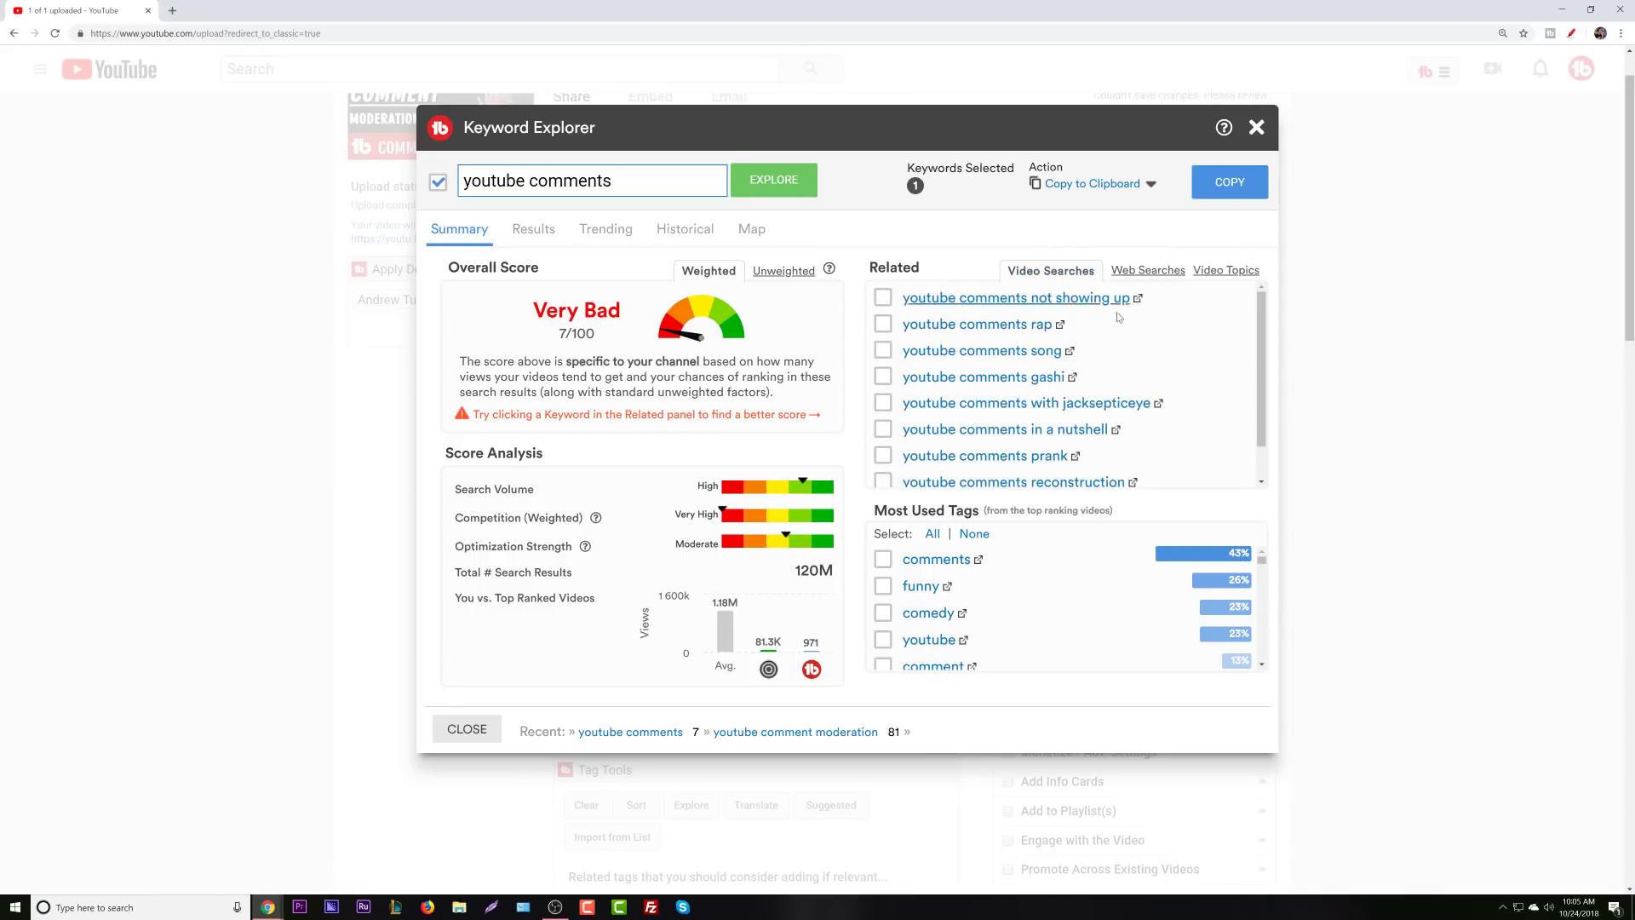
scroll(1148, 340, "down", 1)
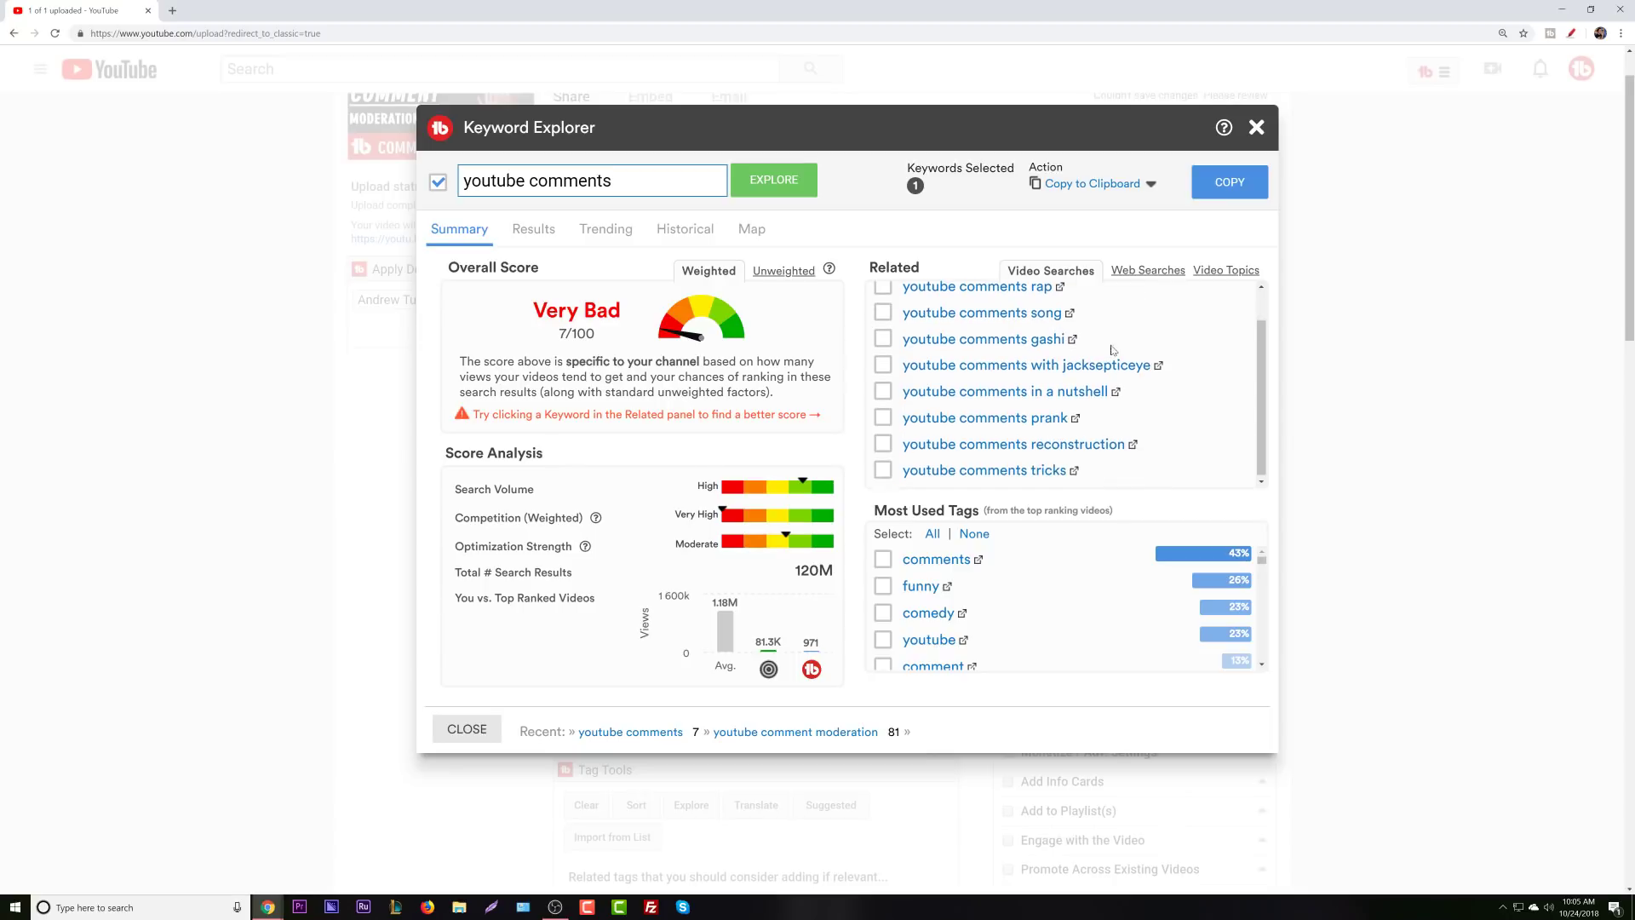
left_click(1223, 271)
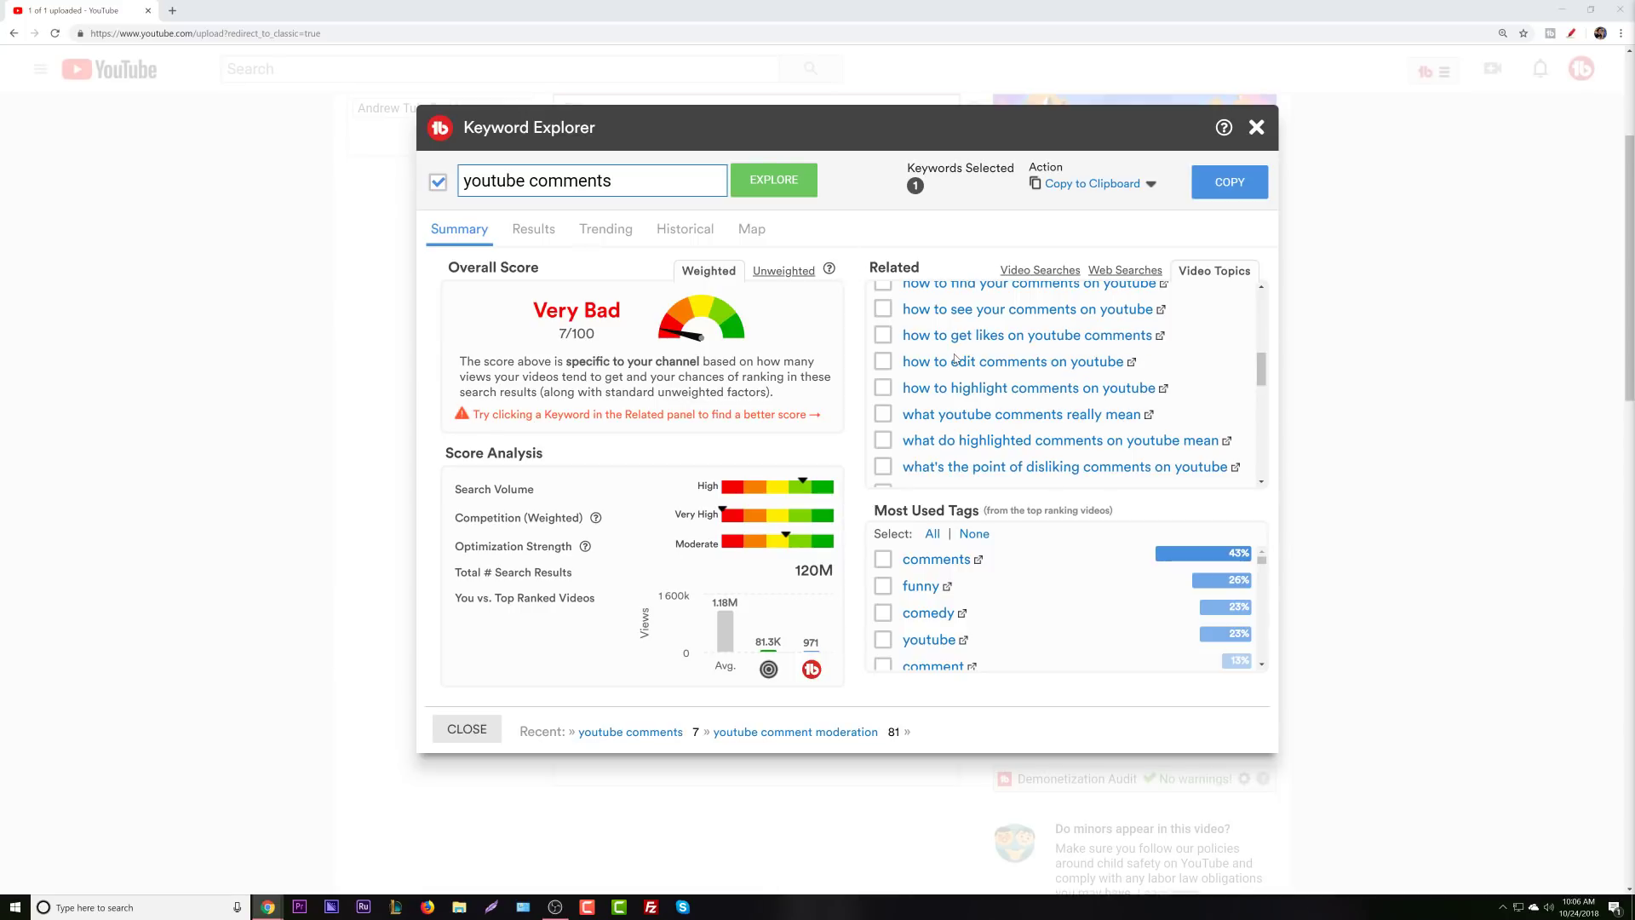
scroll(955, 355, "down", 1)
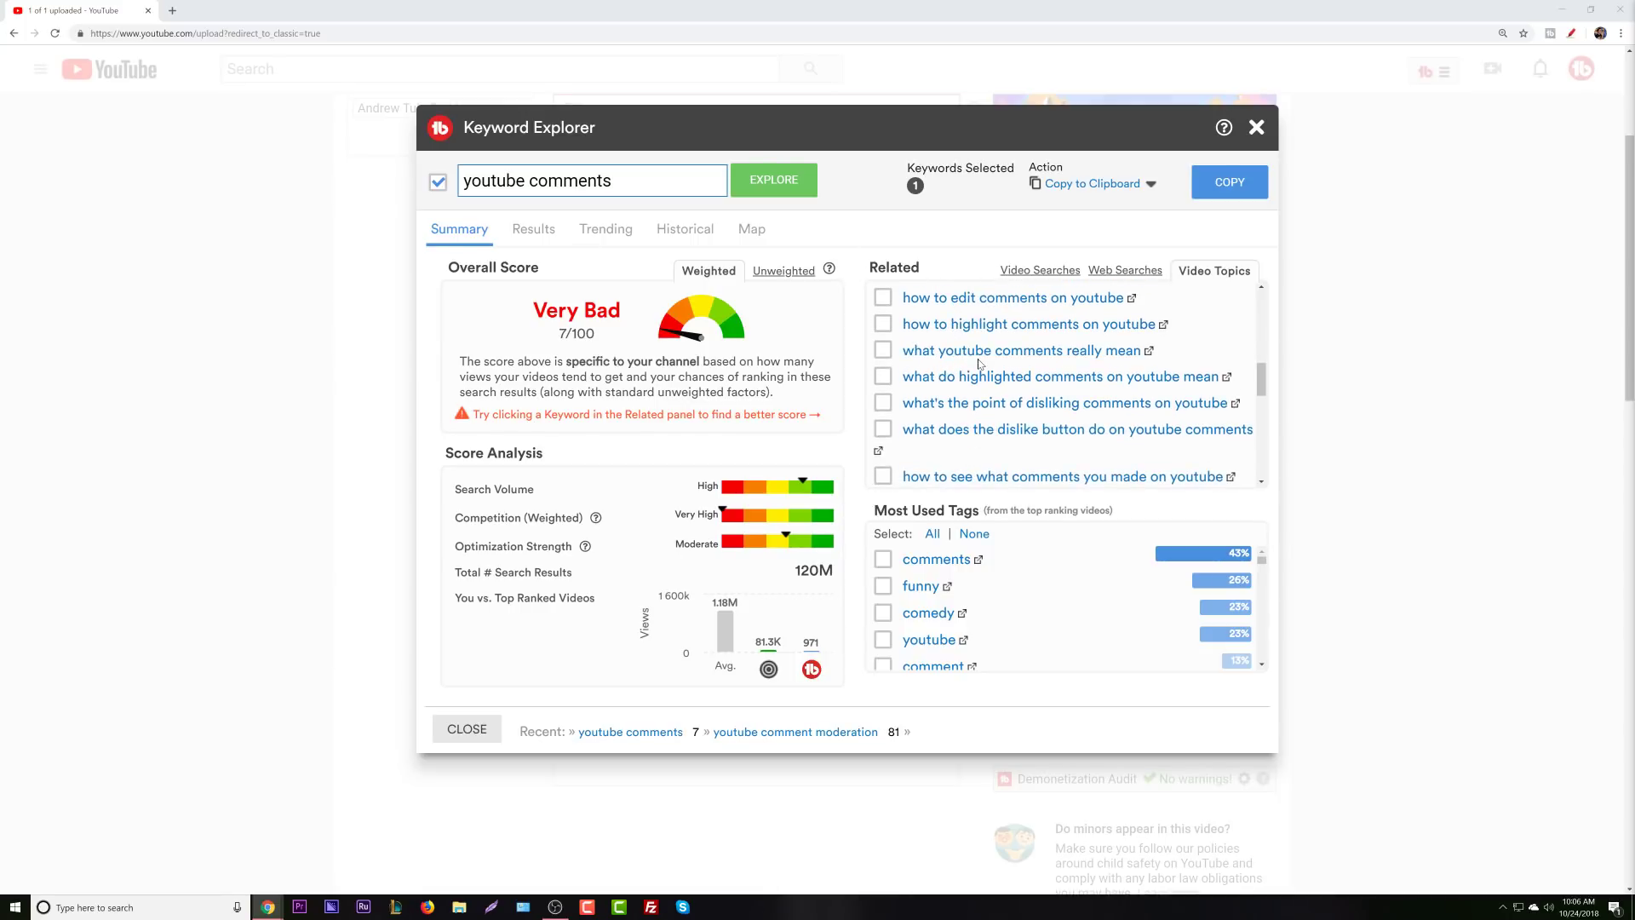
Read through the rest of the related video topics for "youtube comments", then return to the start of the list.
scroll(979, 364, "down", 1)
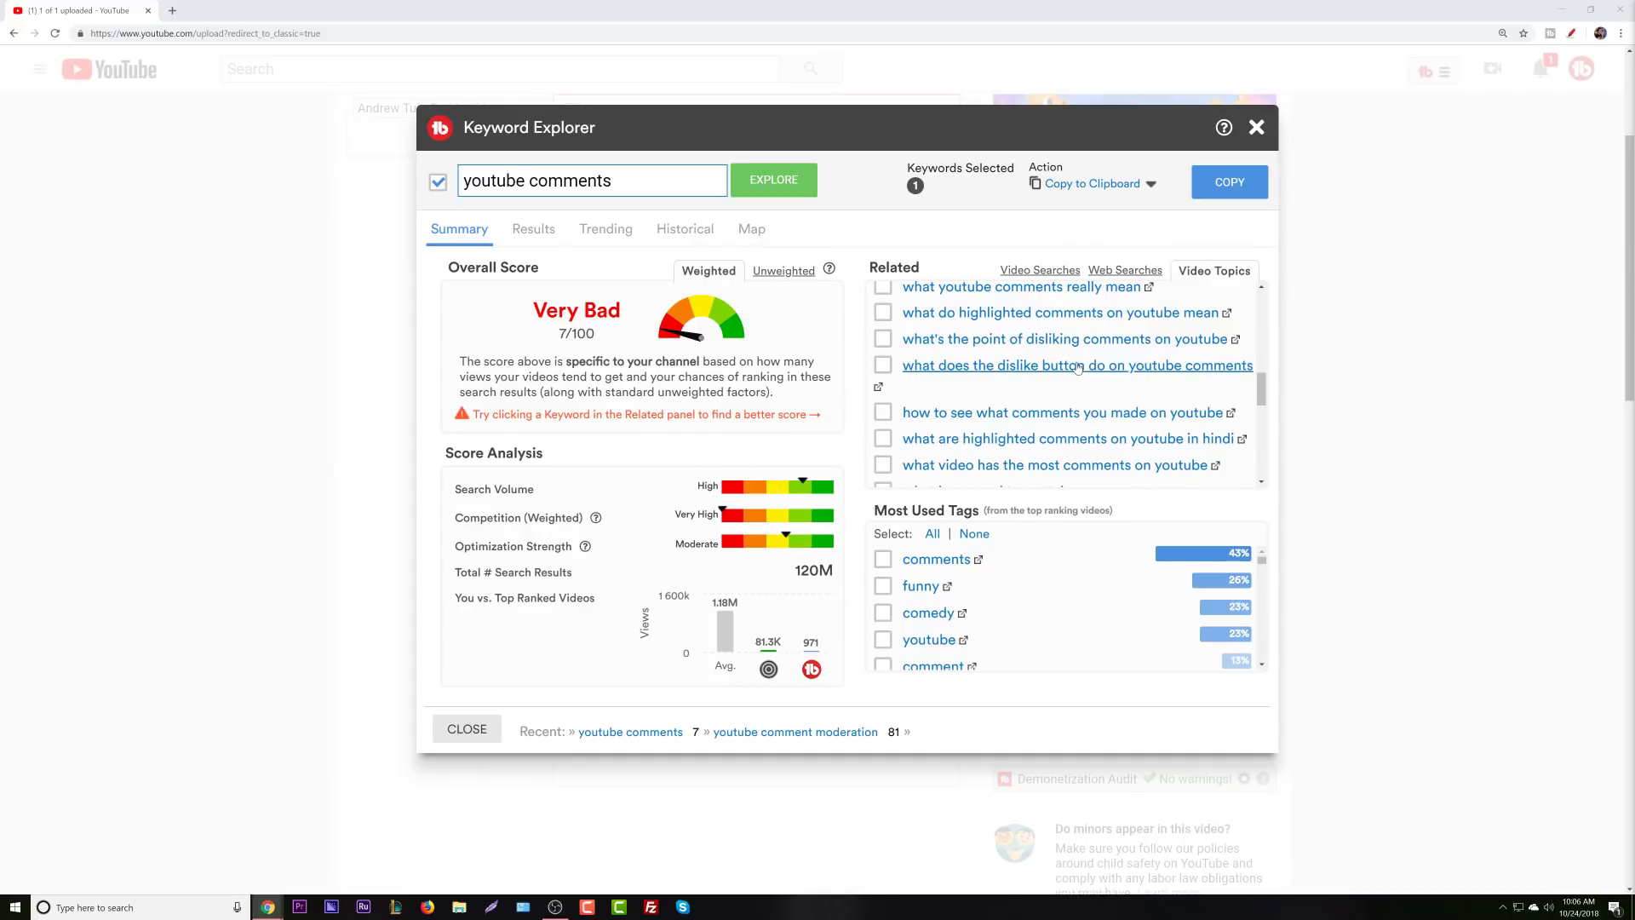
scroll(1057, 423, "down", 1)
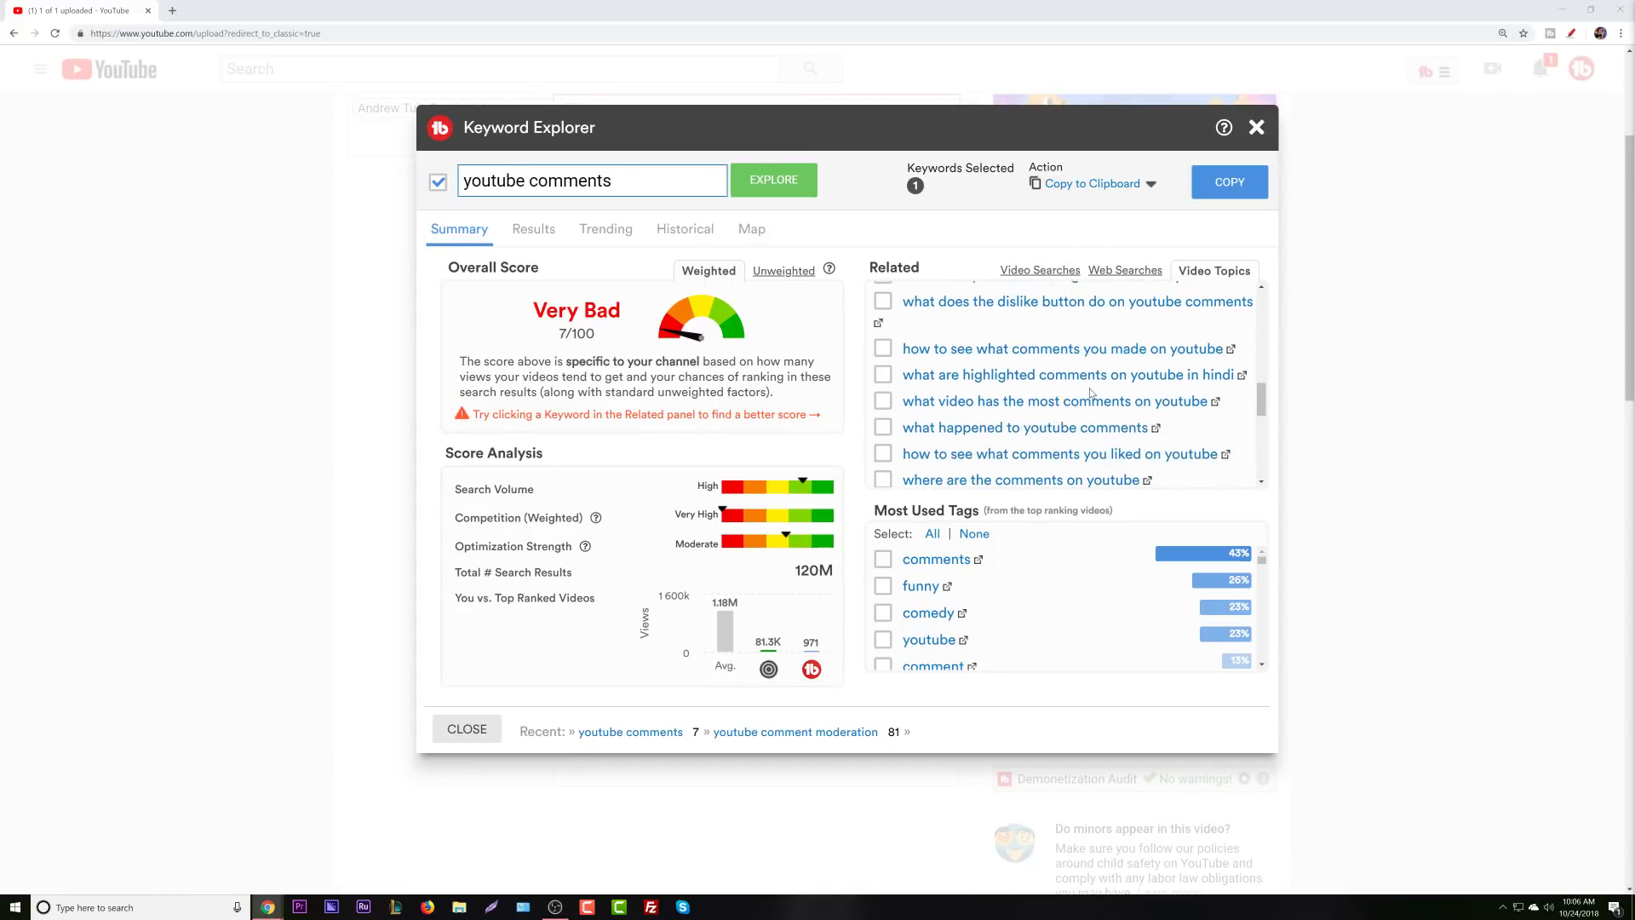
scroll(1089, 396, "down", 1)
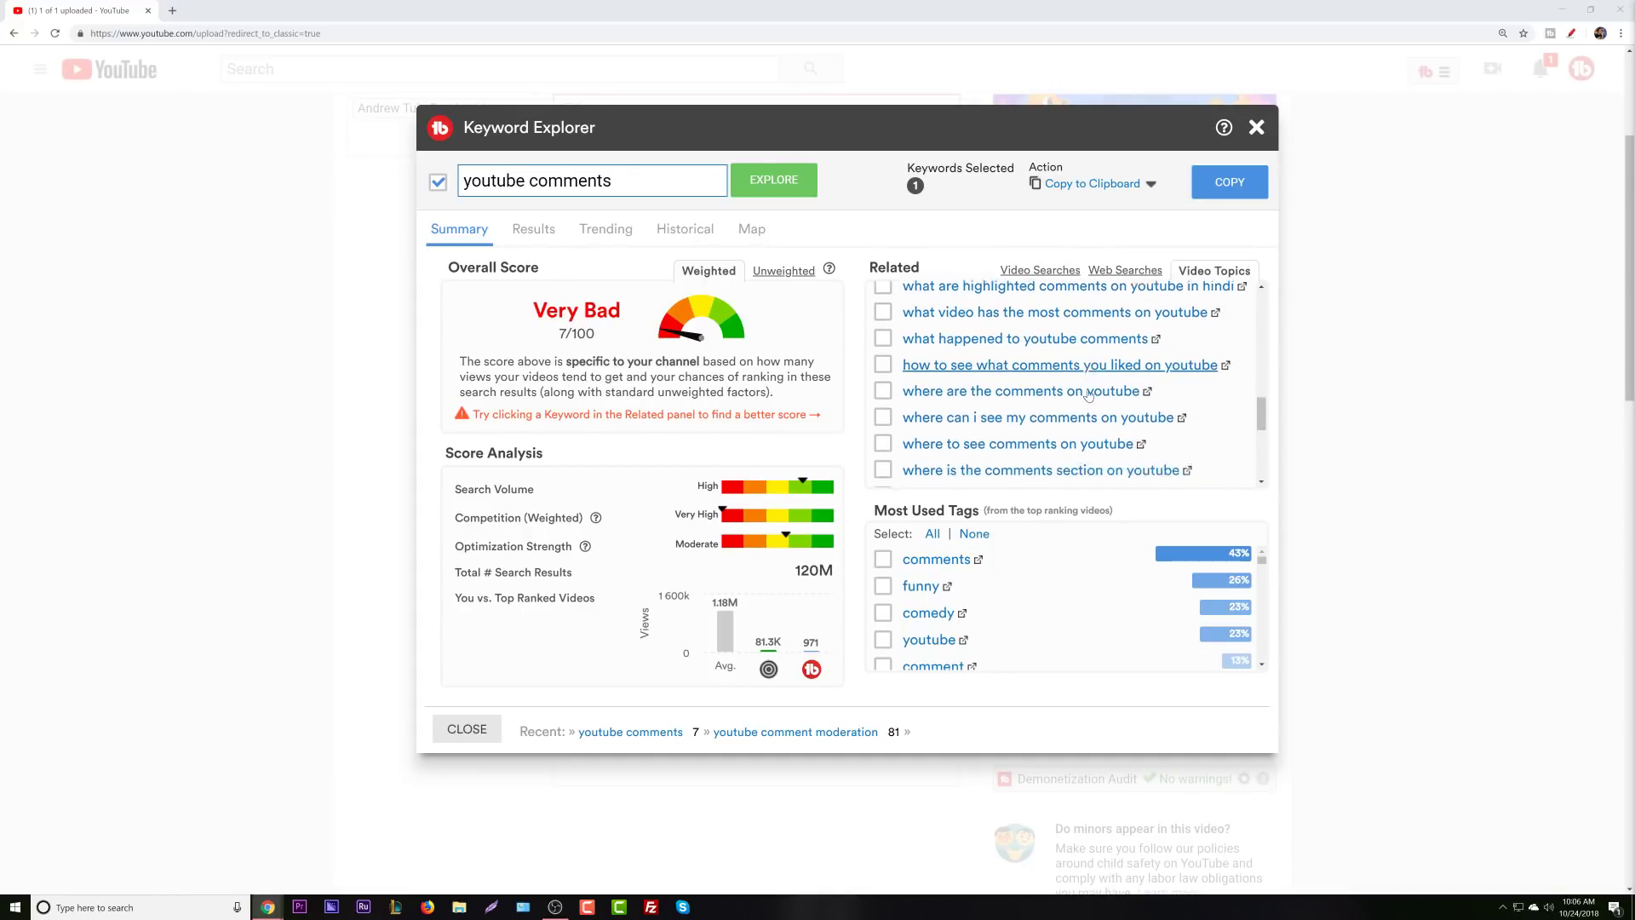
scroll(1141, 401, "down", 1)
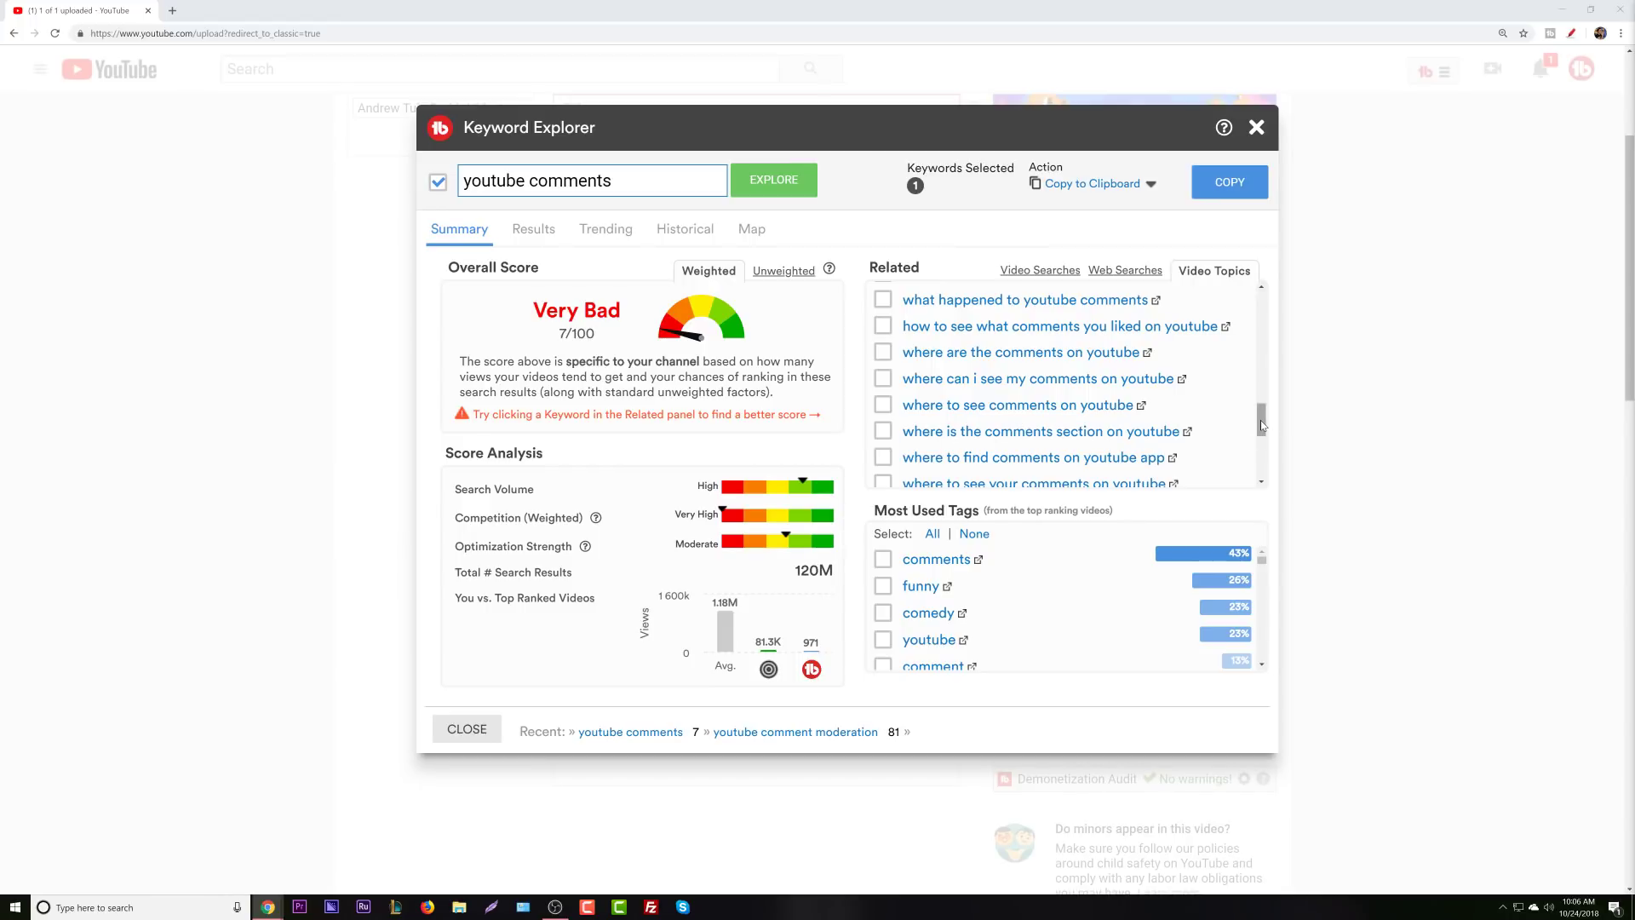
left_click_drag(1261, 421, 1262, 431)
scroll(1176, 413, "down", 1)
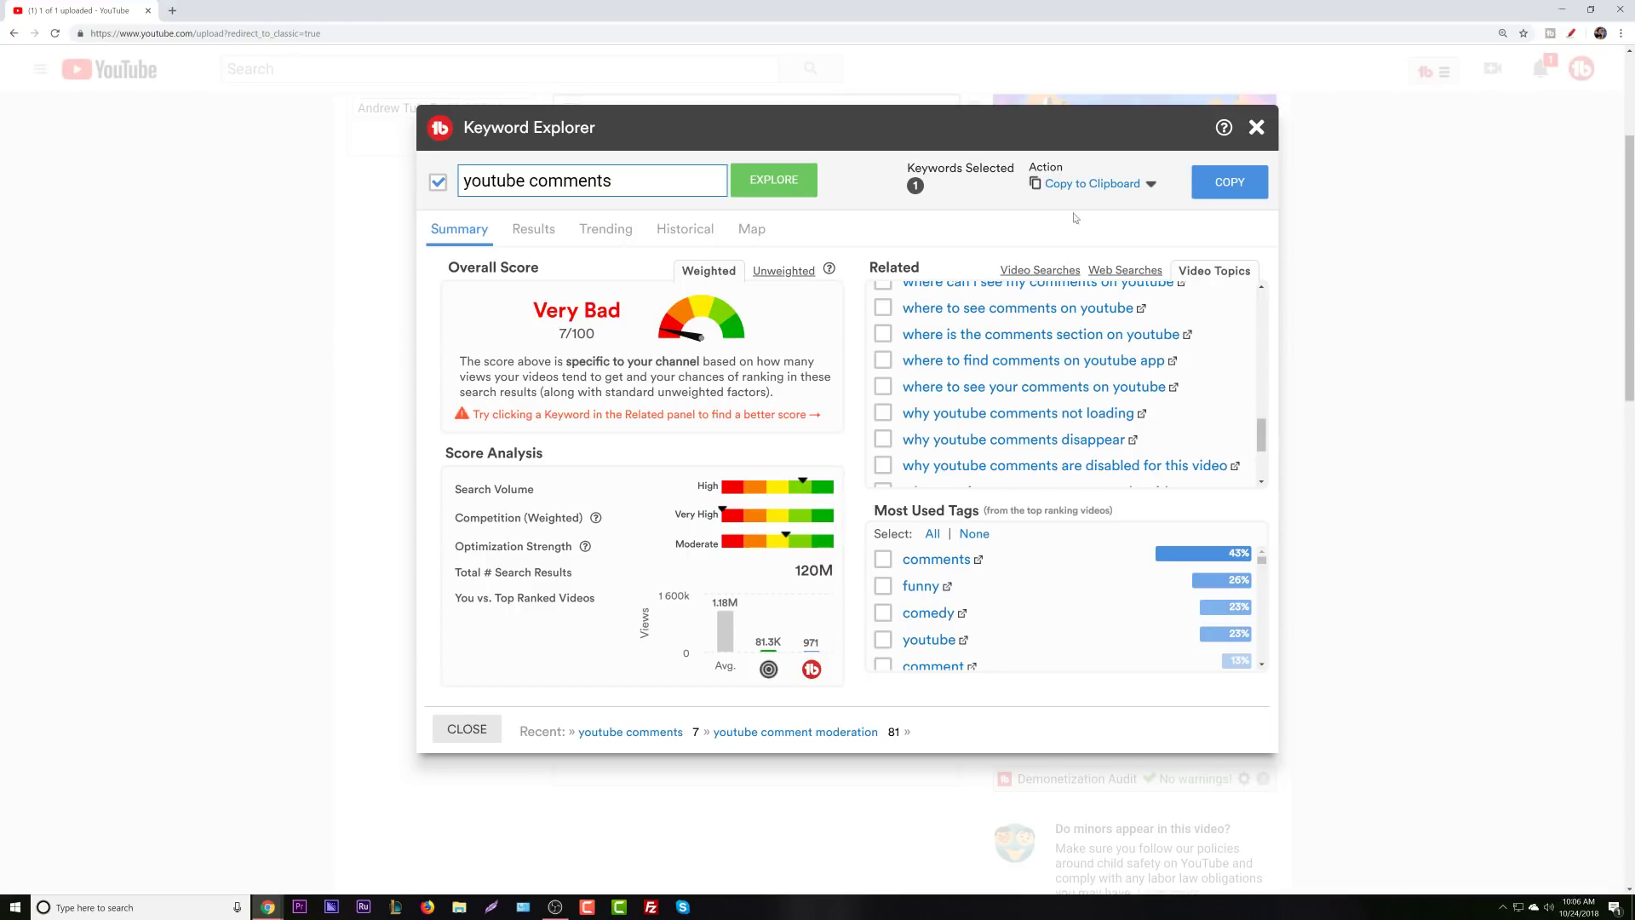
scroll(1080, 359, "down", 1)
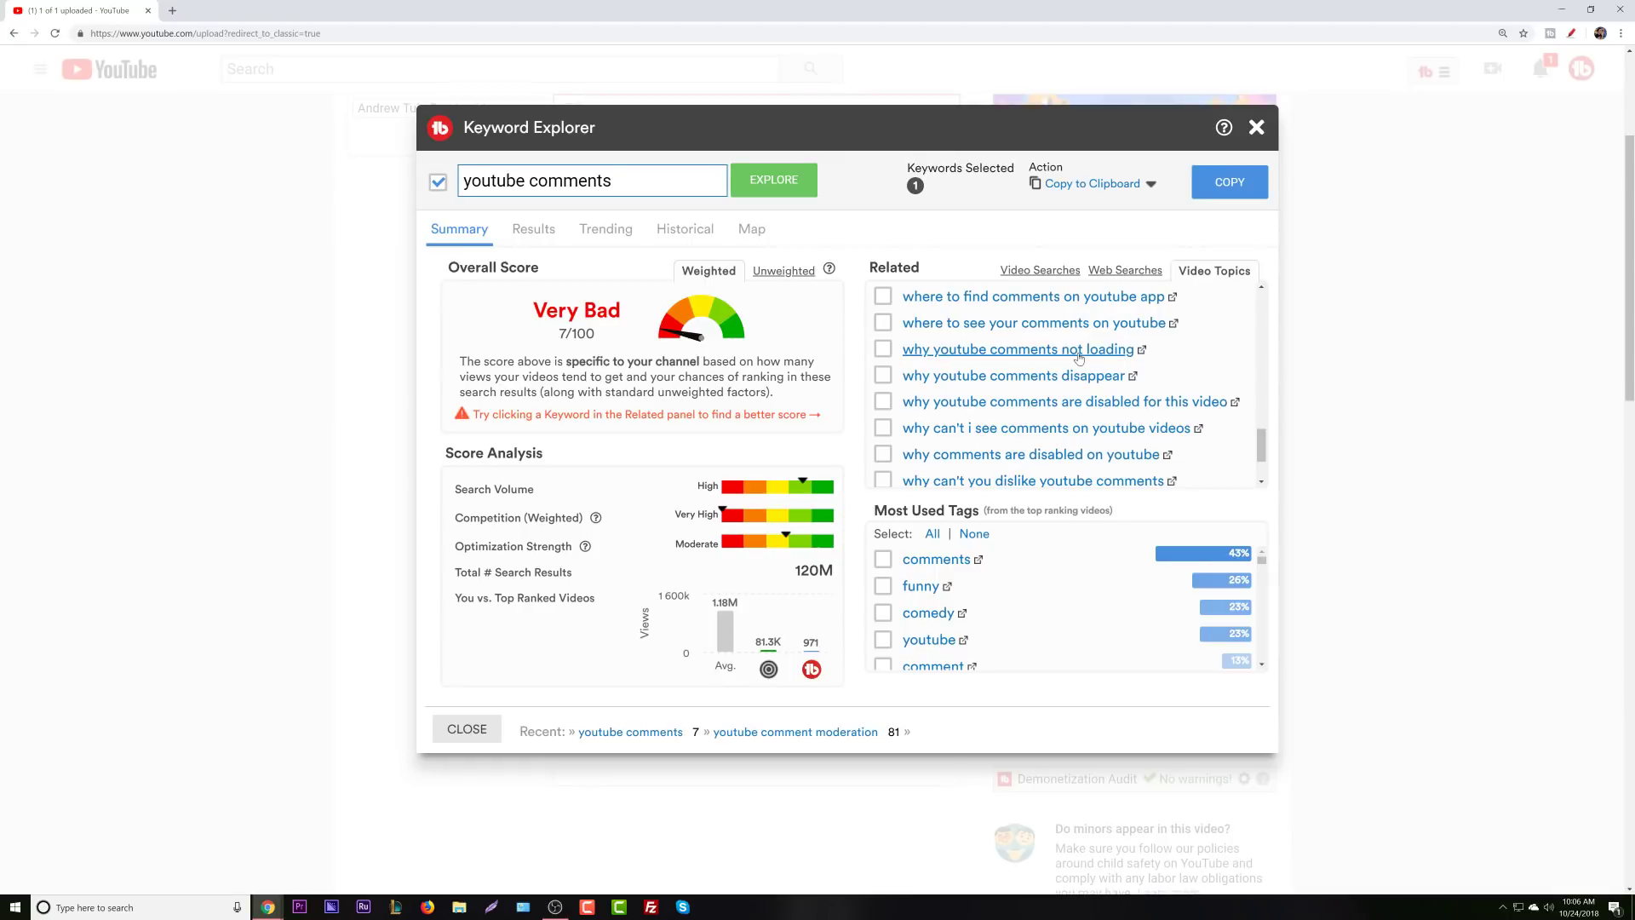
left_click_drag(1256, 449, 1258, 371)
scroll(1113, 338, "up", 5)
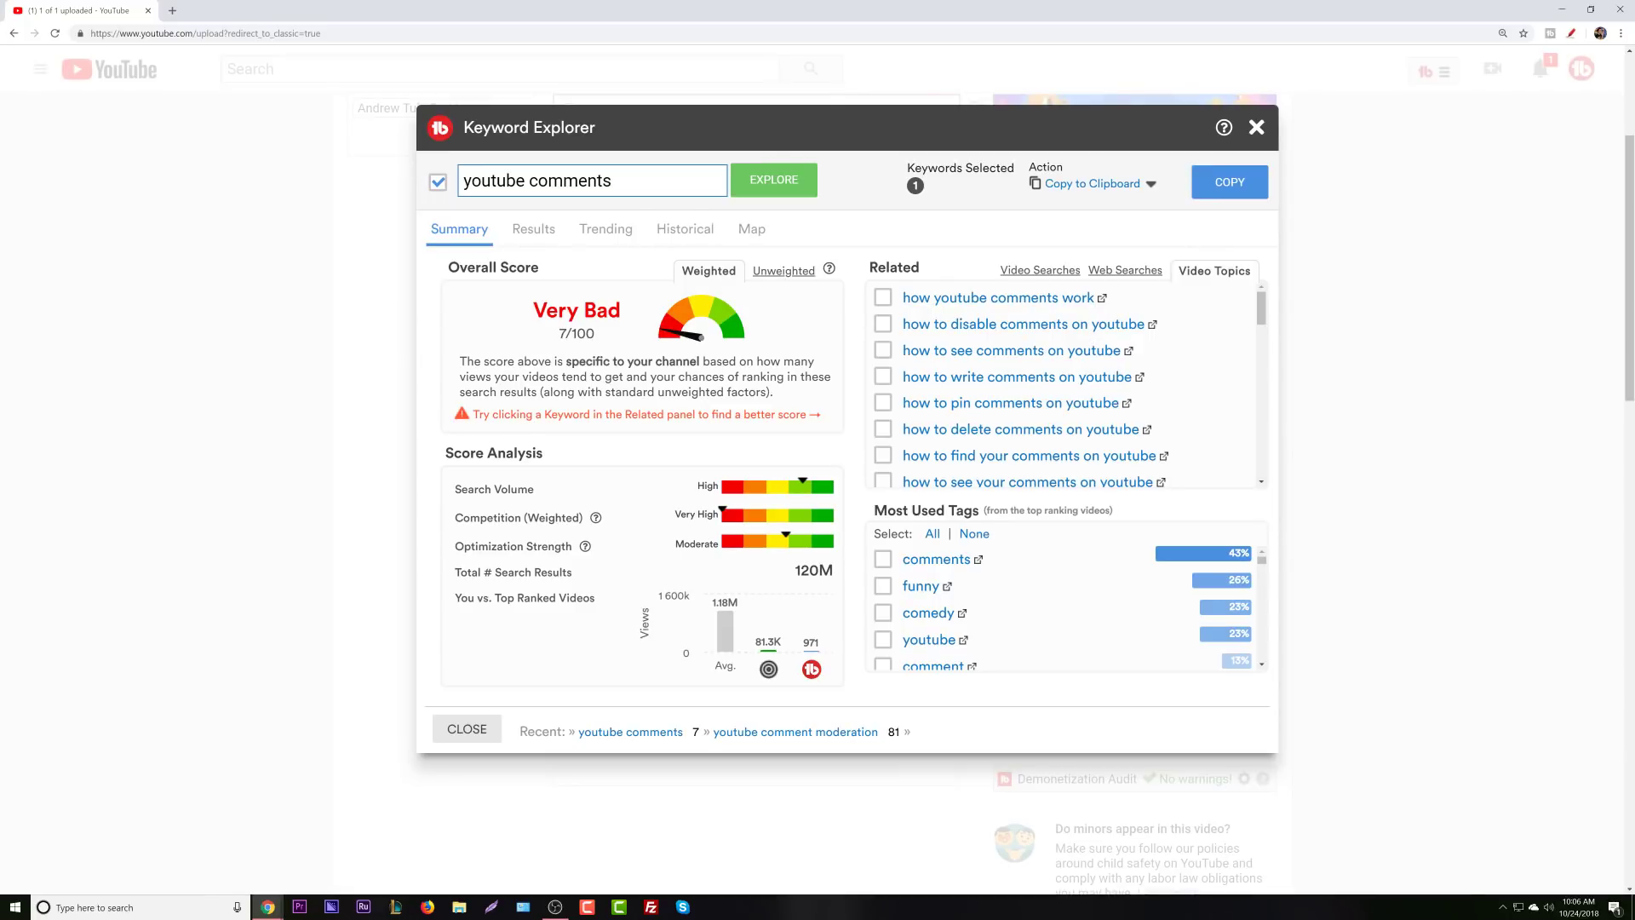
Reopen the recent keyword "youtube comment moderation" and look through its most used tags.
mouse_move(612, 180)
left_mouse_down()
mouse_move(506, 181)
mouse_move(579, 180)
left_mouse_up()
left_click(796, 731)
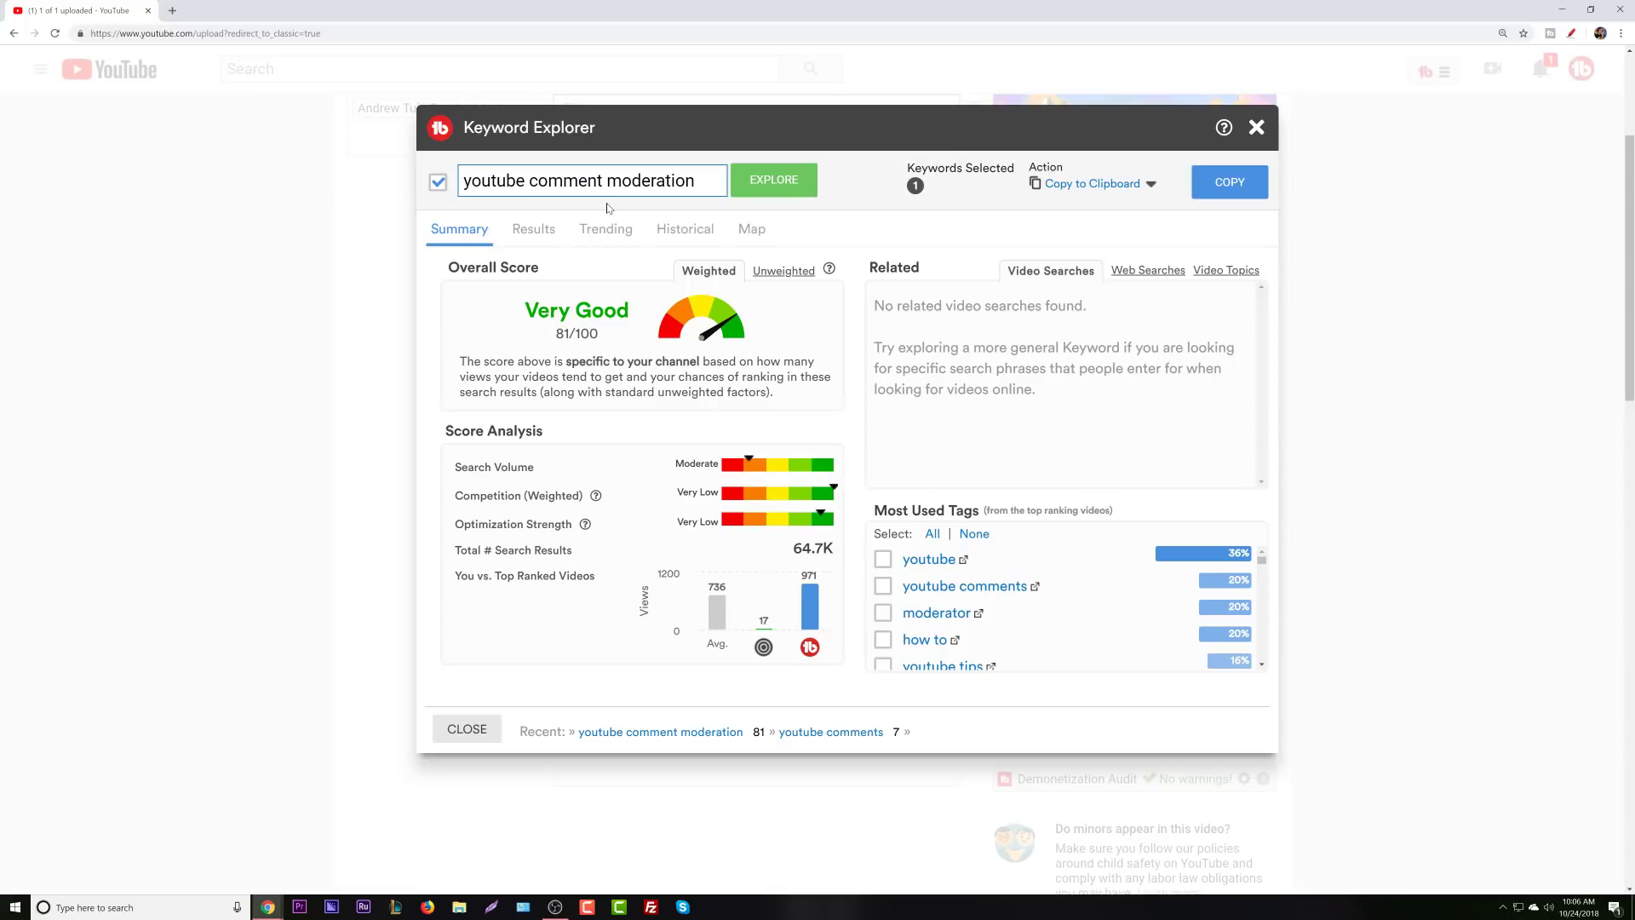
left_click_drag(695, 181, 457, 199)
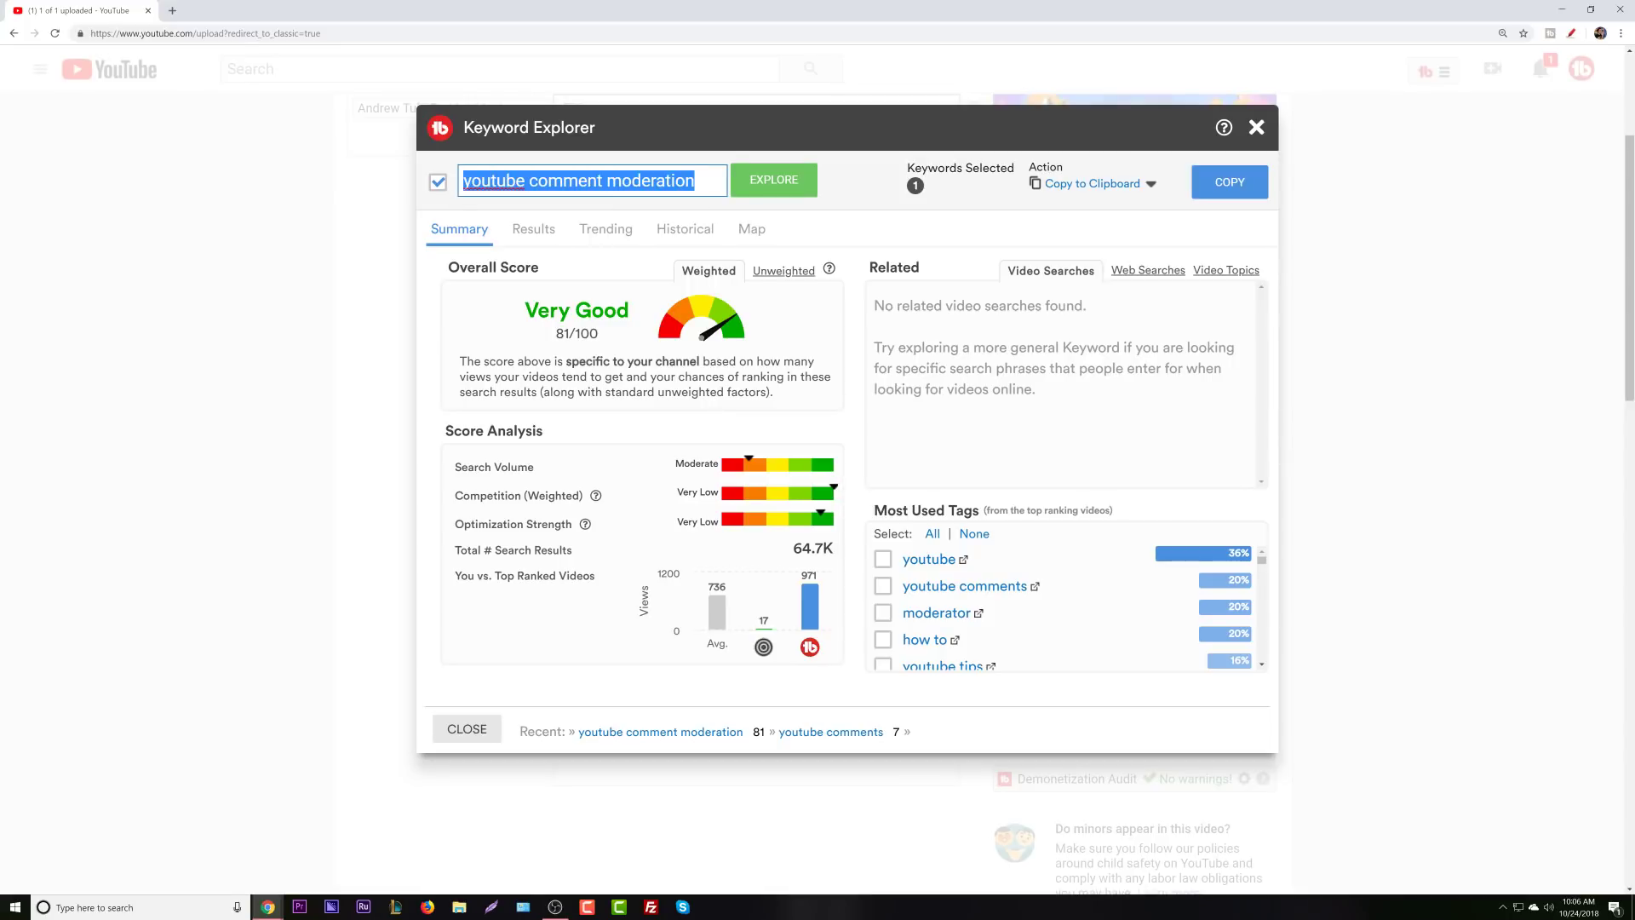
scroll(1051, 596, "down", 3)
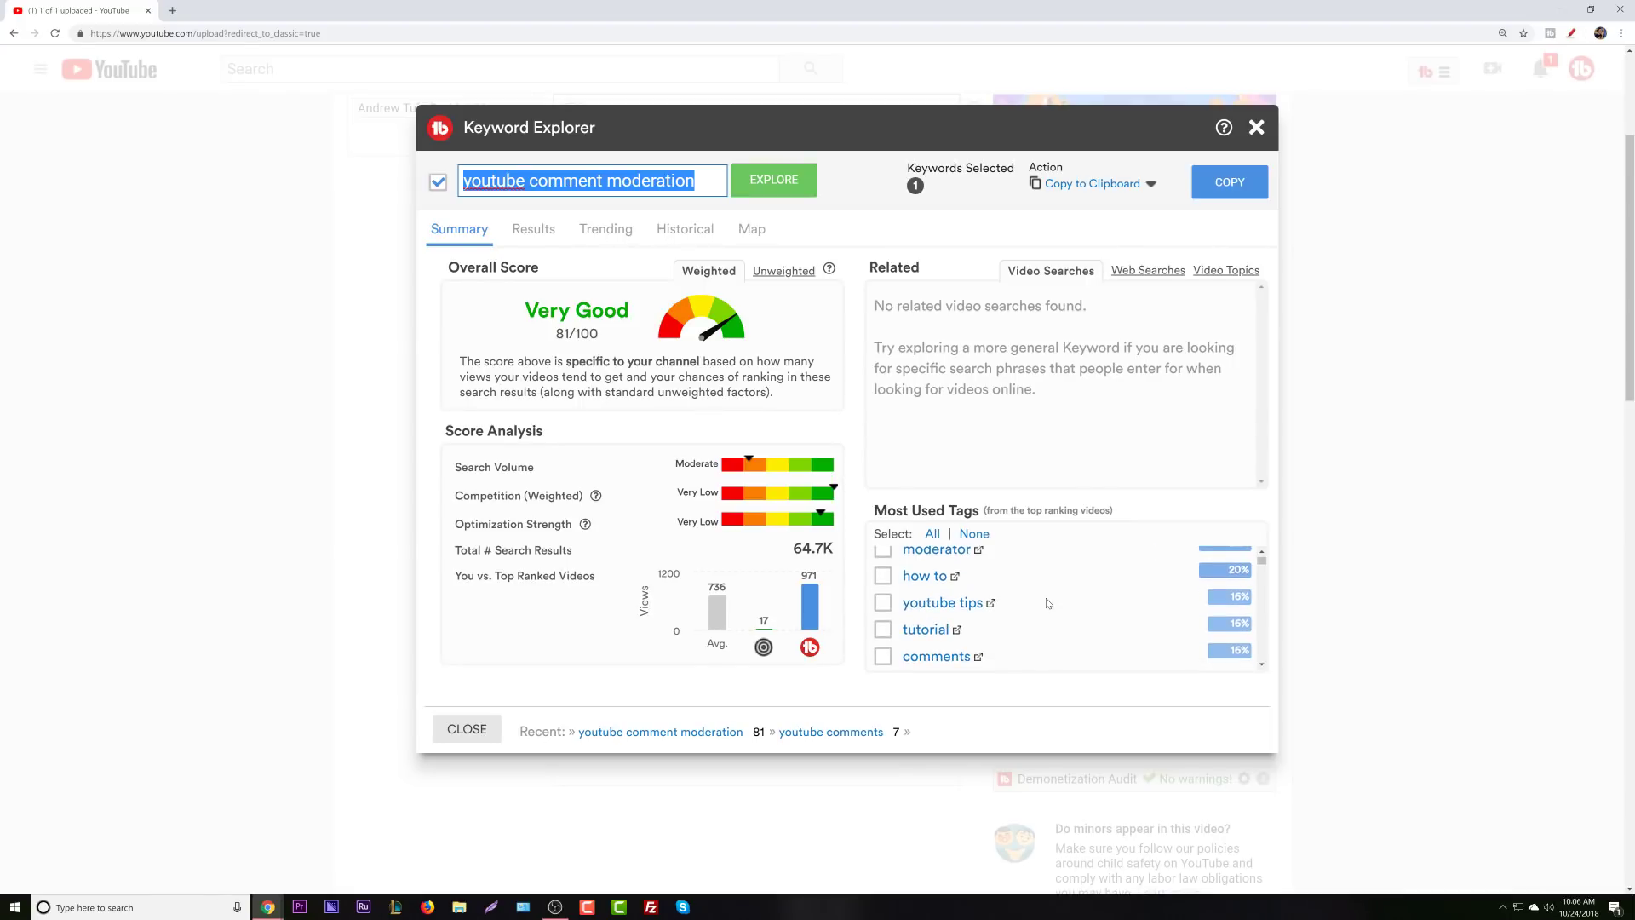
scroll(1051, 602, "up", 1)
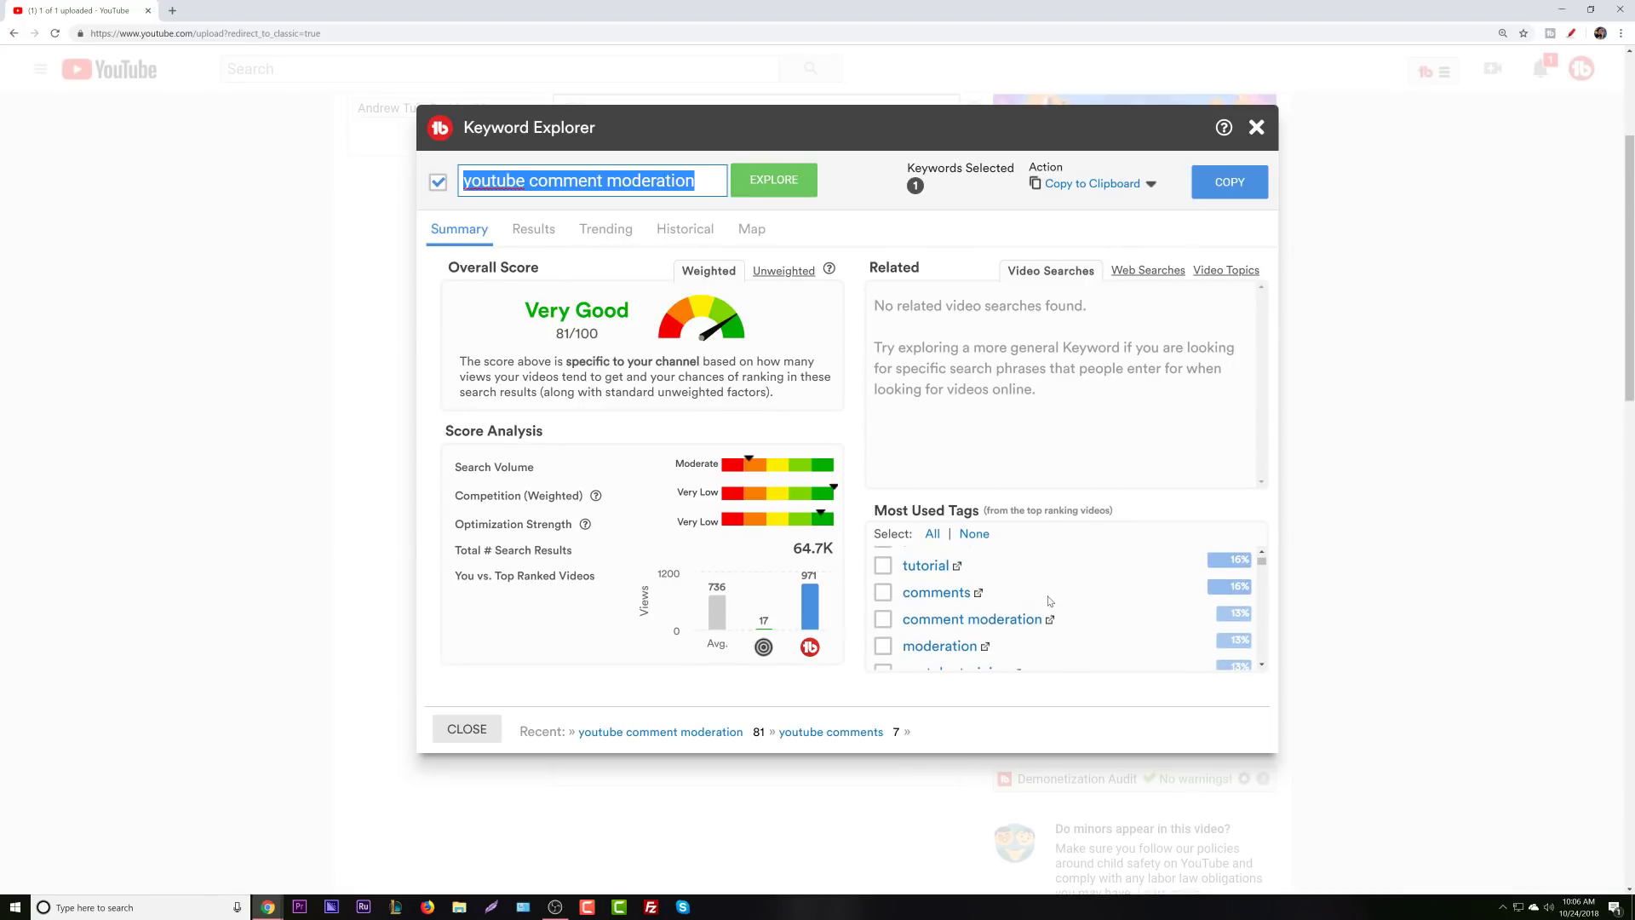
Explore the most used tag "comment moderation" and check its related video topics and video searches.
left_click(1007, 628)
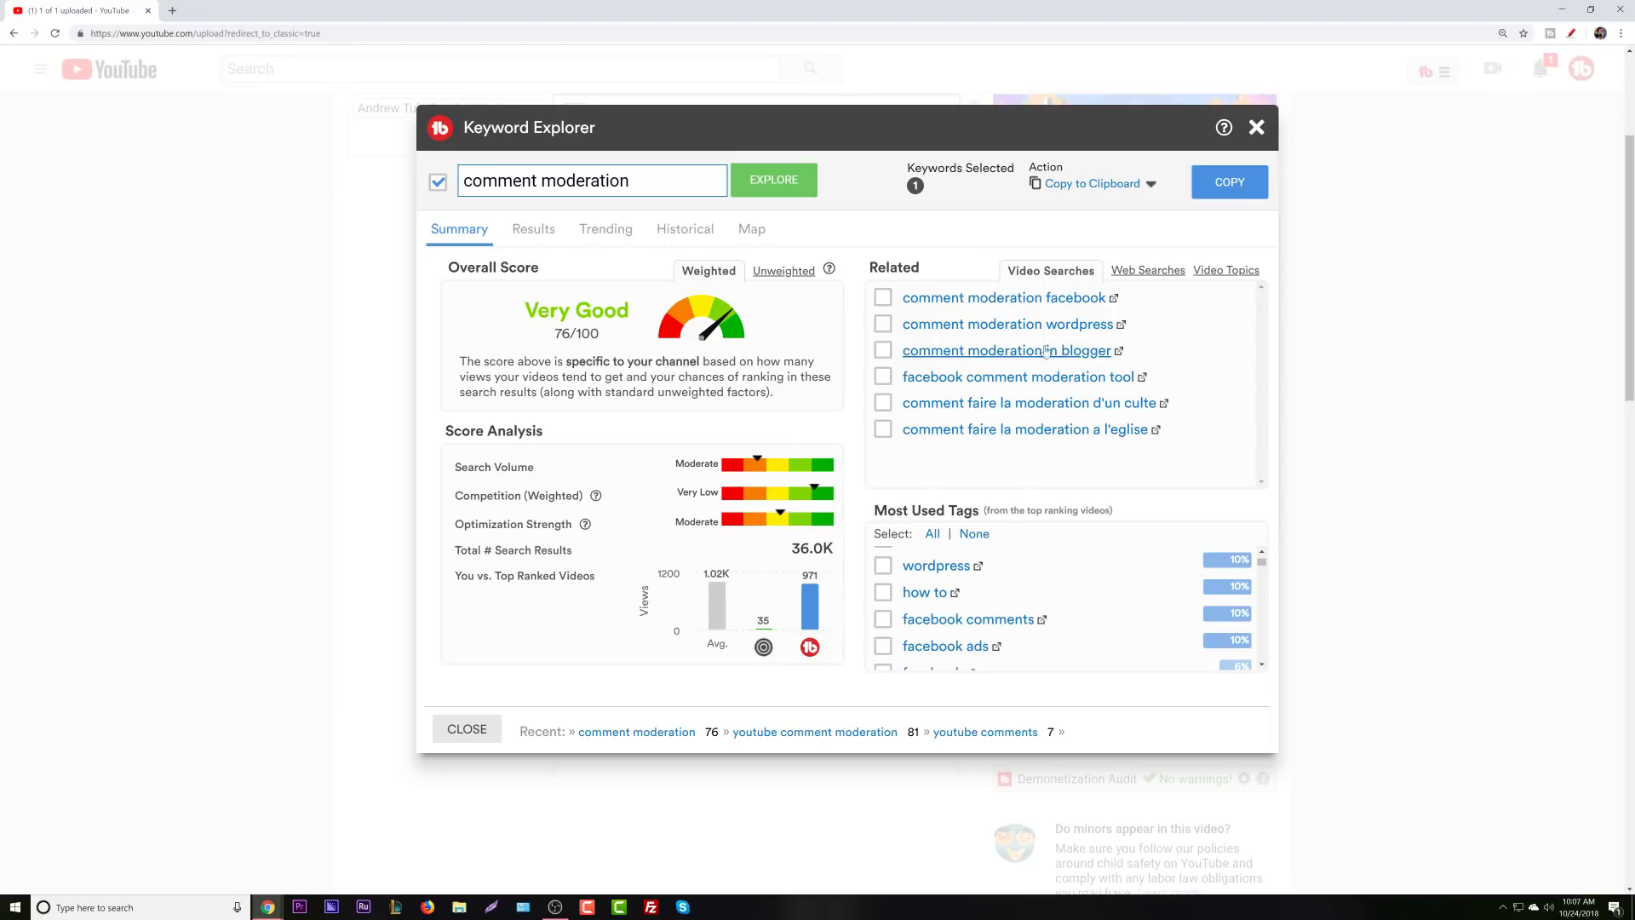
left_click(1220, 274)
left_click(1031, 271)
Look through the most used tags for "comment moderation" and explore the tag "comment feature".
scroll(1036, 564, "down", 1)
scroll(1034, 573, "down", 1)
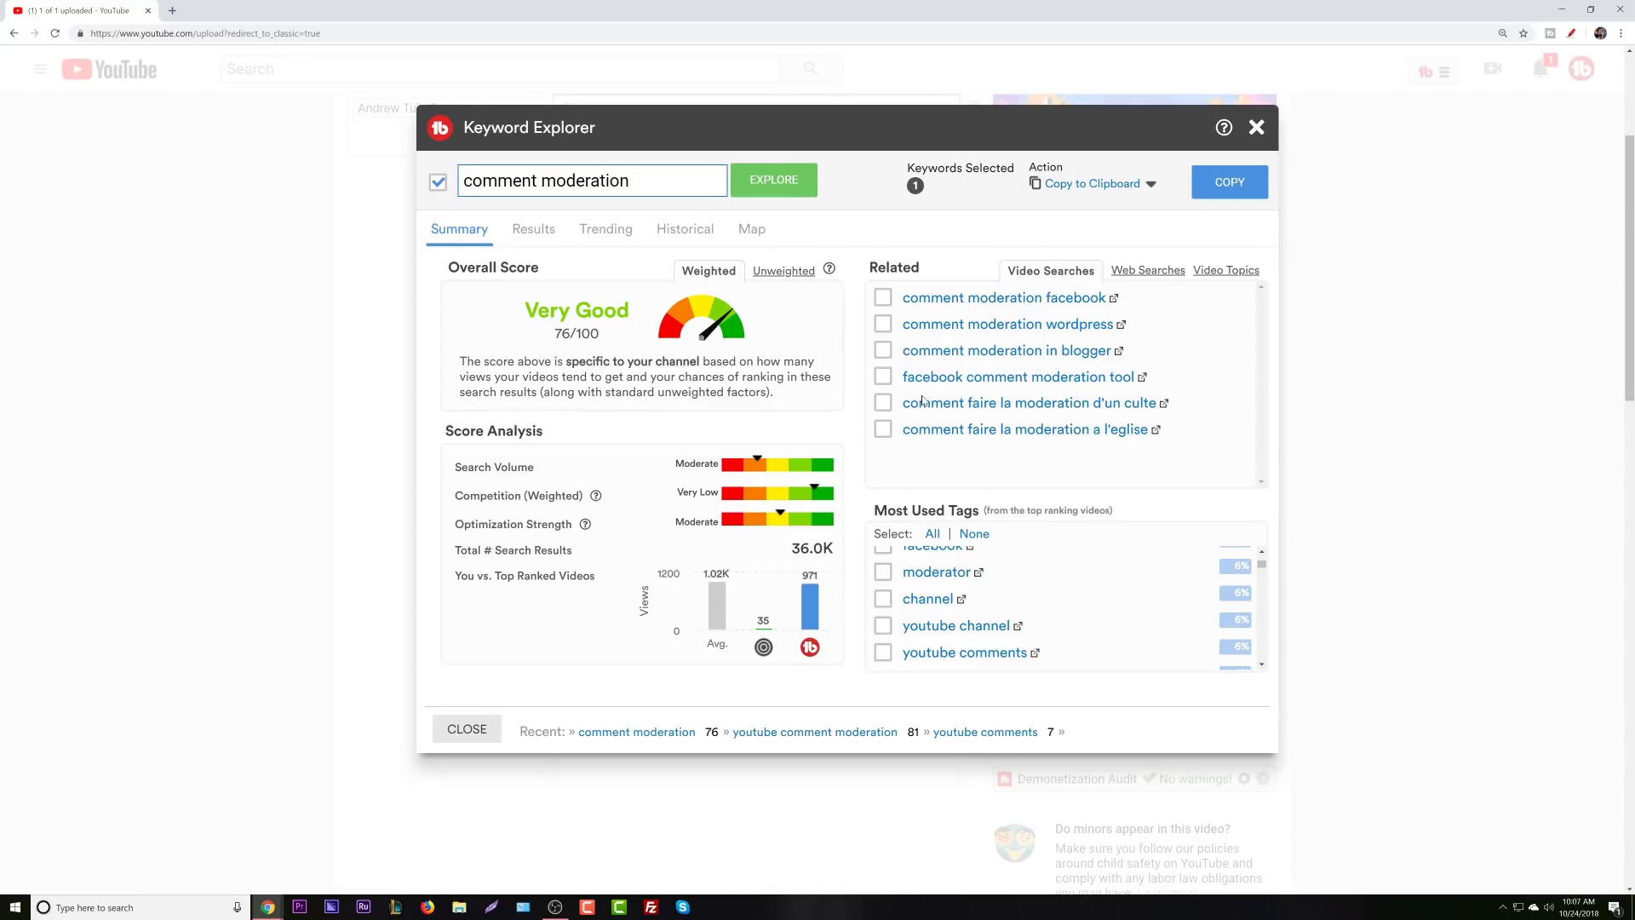
scroll(1136, 600, "down", 1)
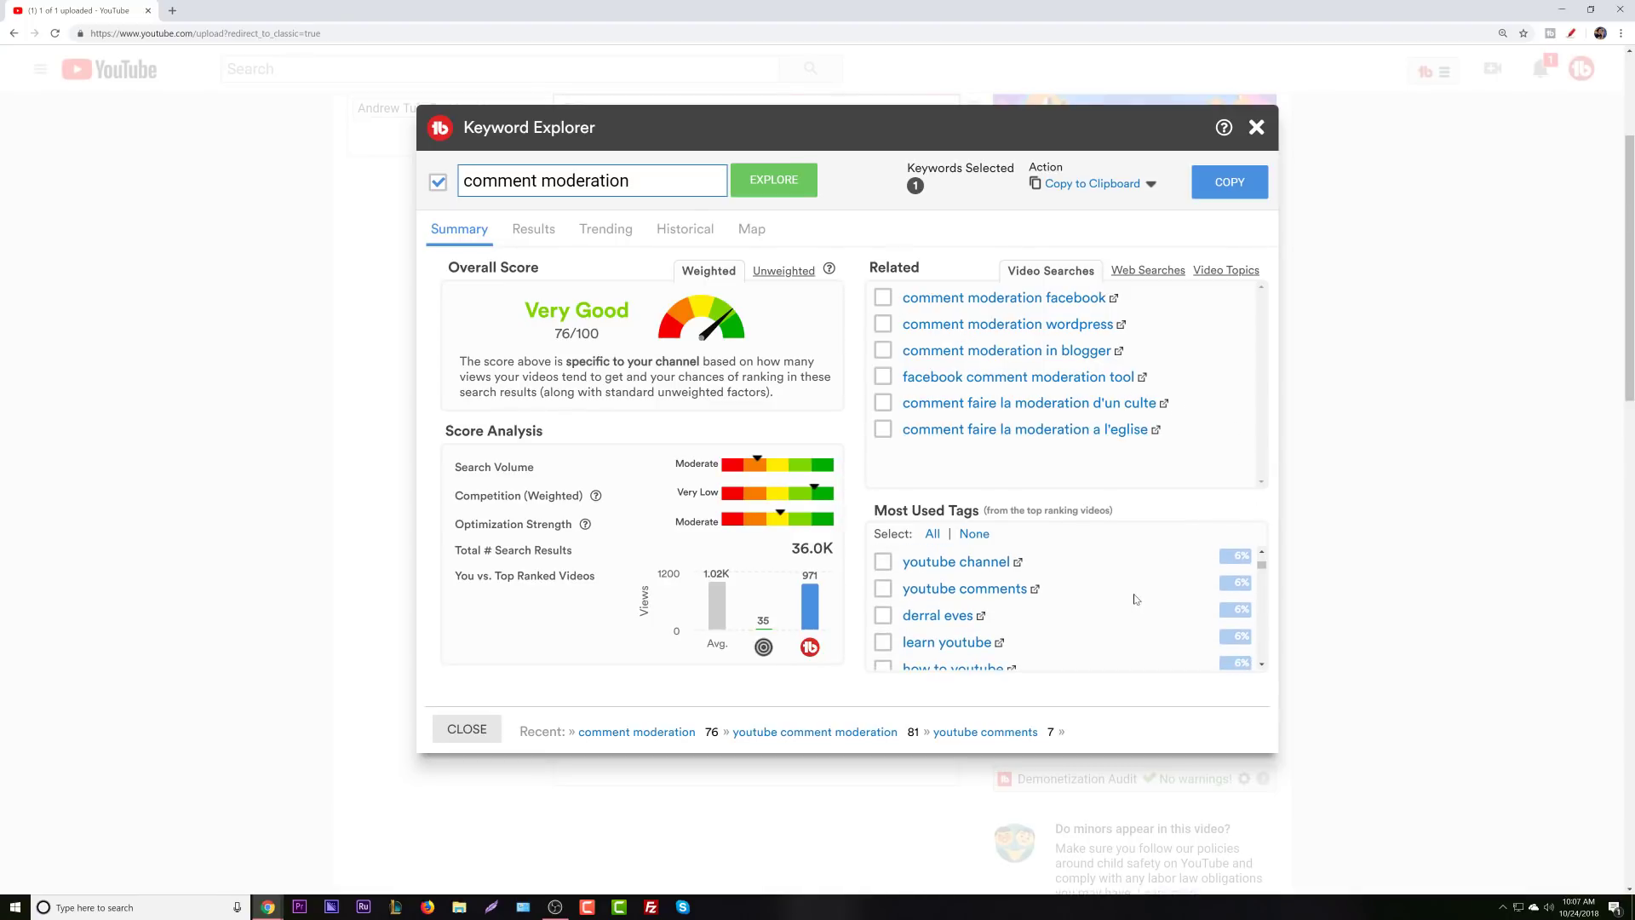
scroll(1136, 600, "down", 1)
scroll(1087, 611, "down", 1)
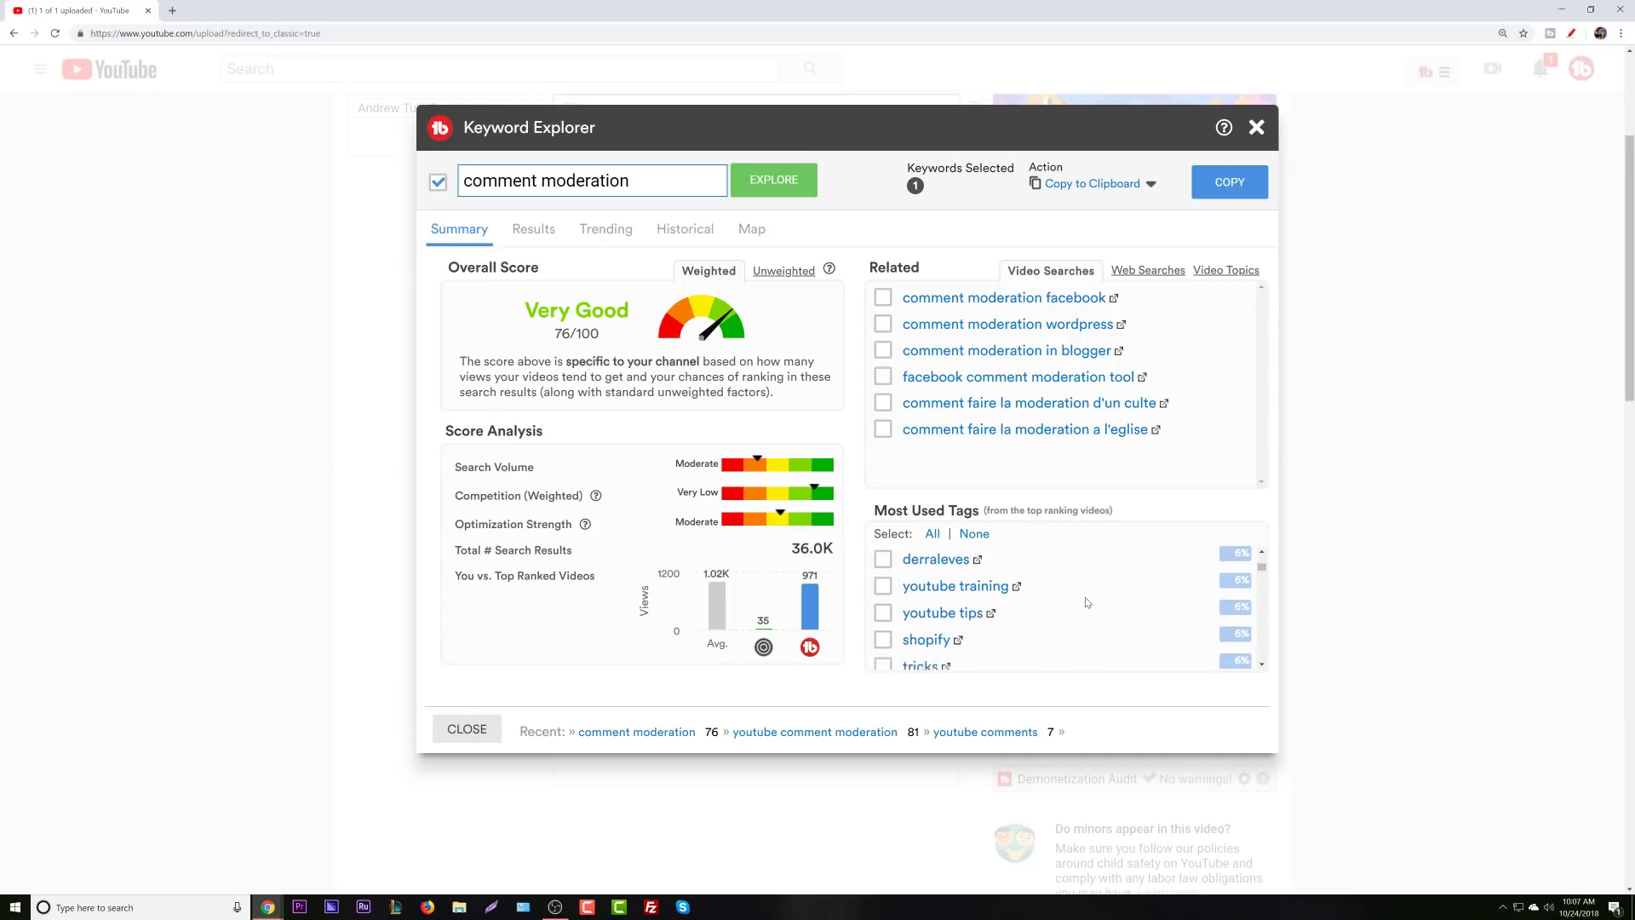
scroll(1087, 602, "down", 2)
scroll(1087, 599, "down", 3)
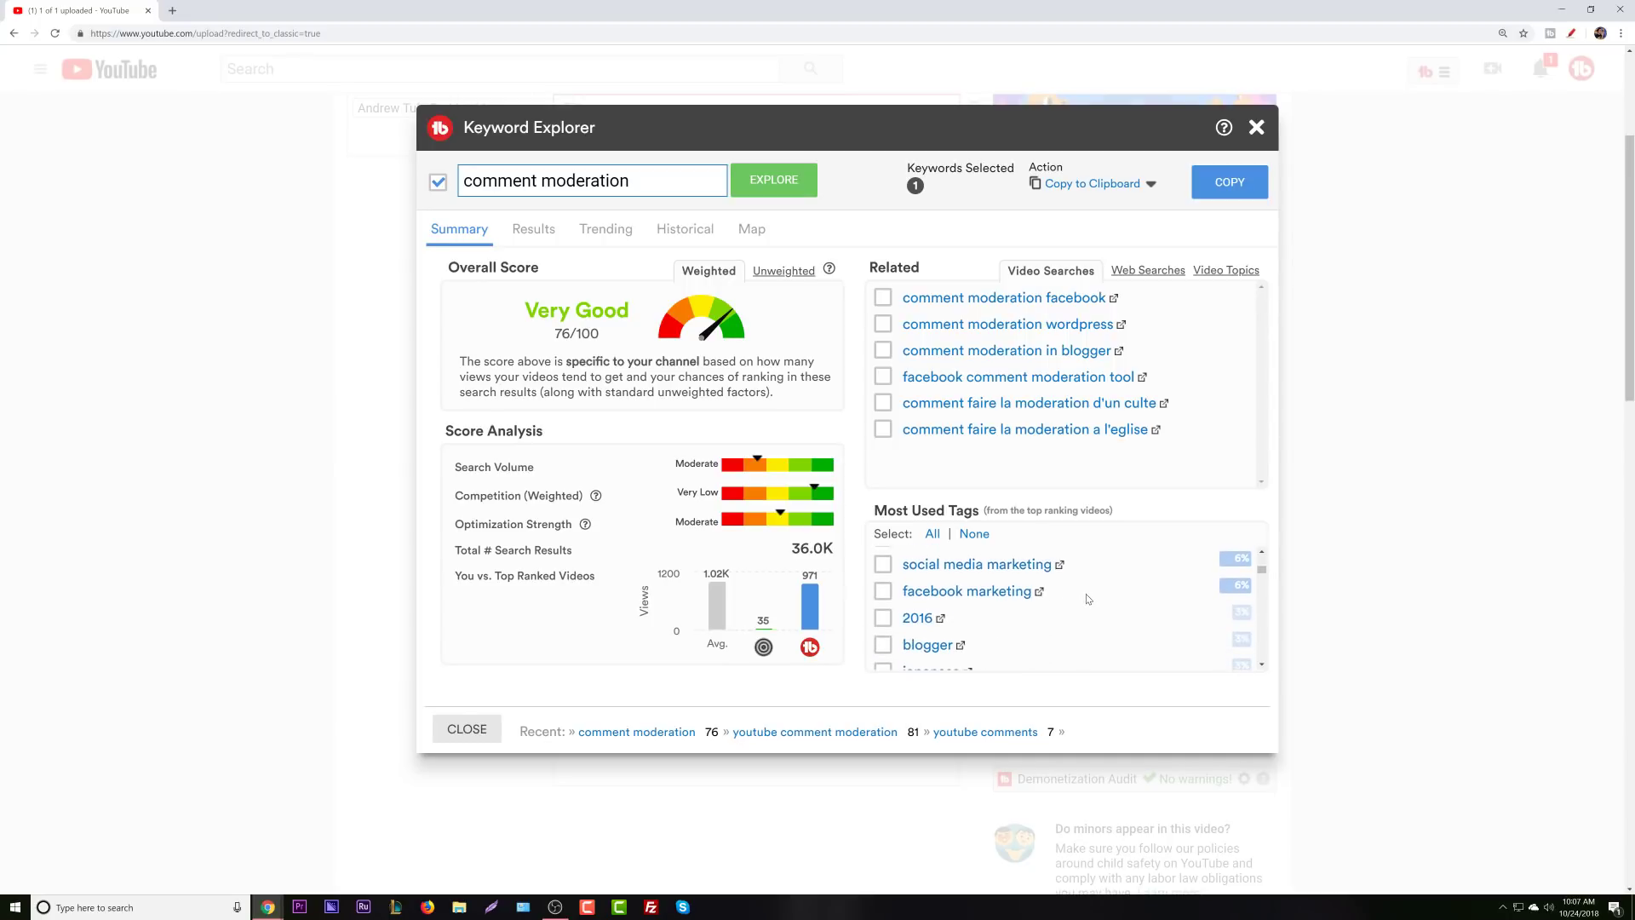
scroll(1087, 600, "down", 6)
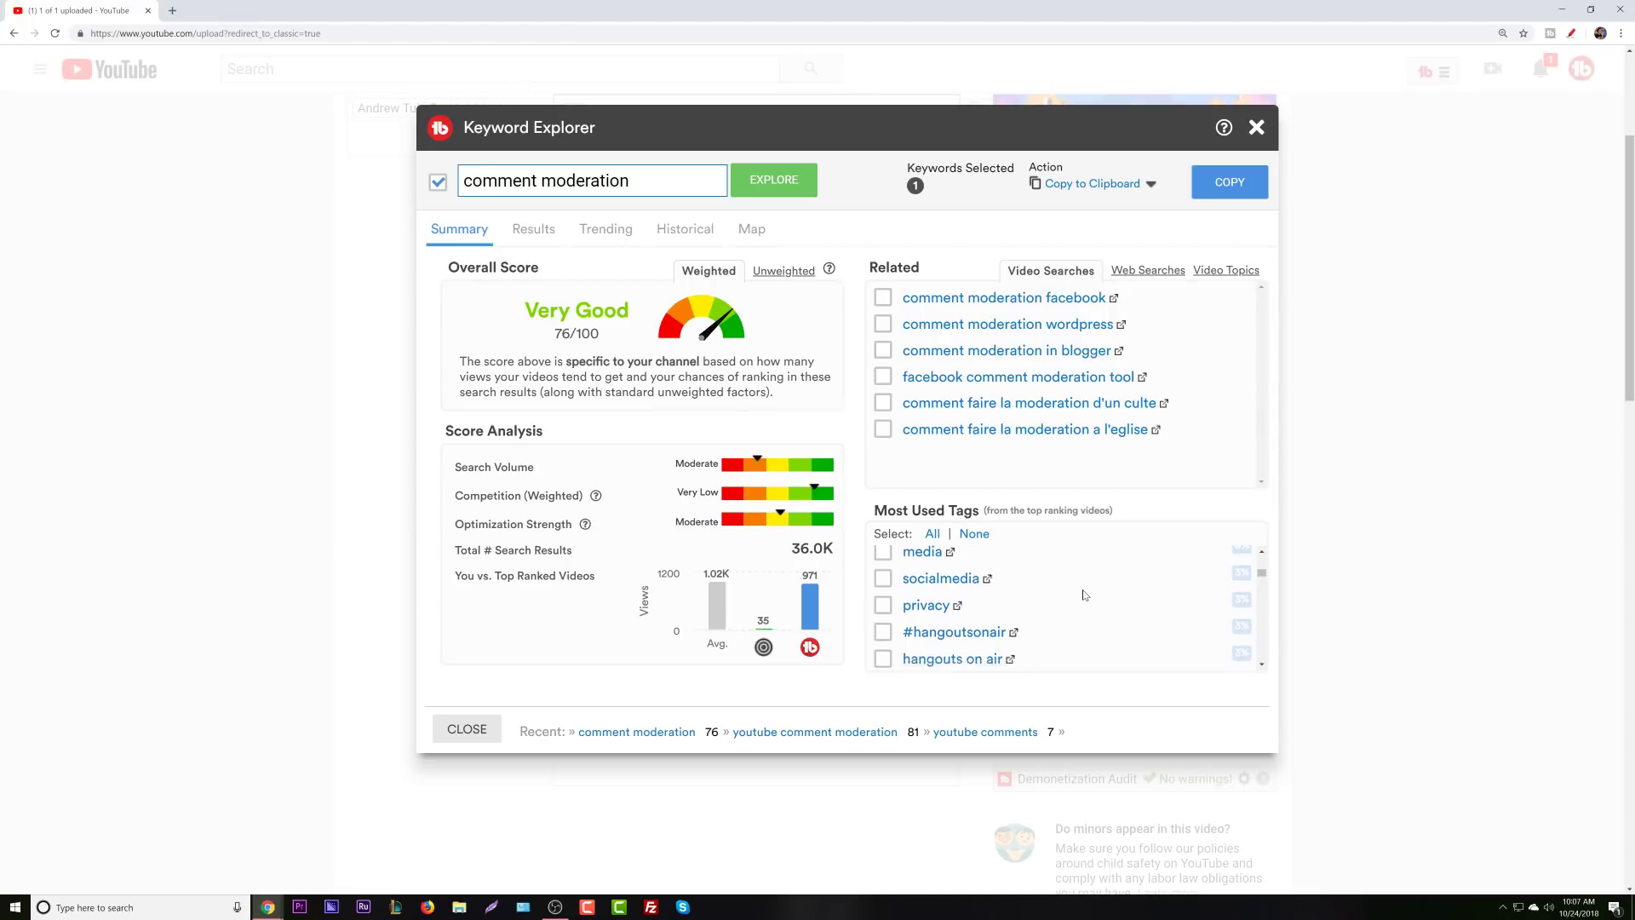
scroll(1081, 587, "down", 1)
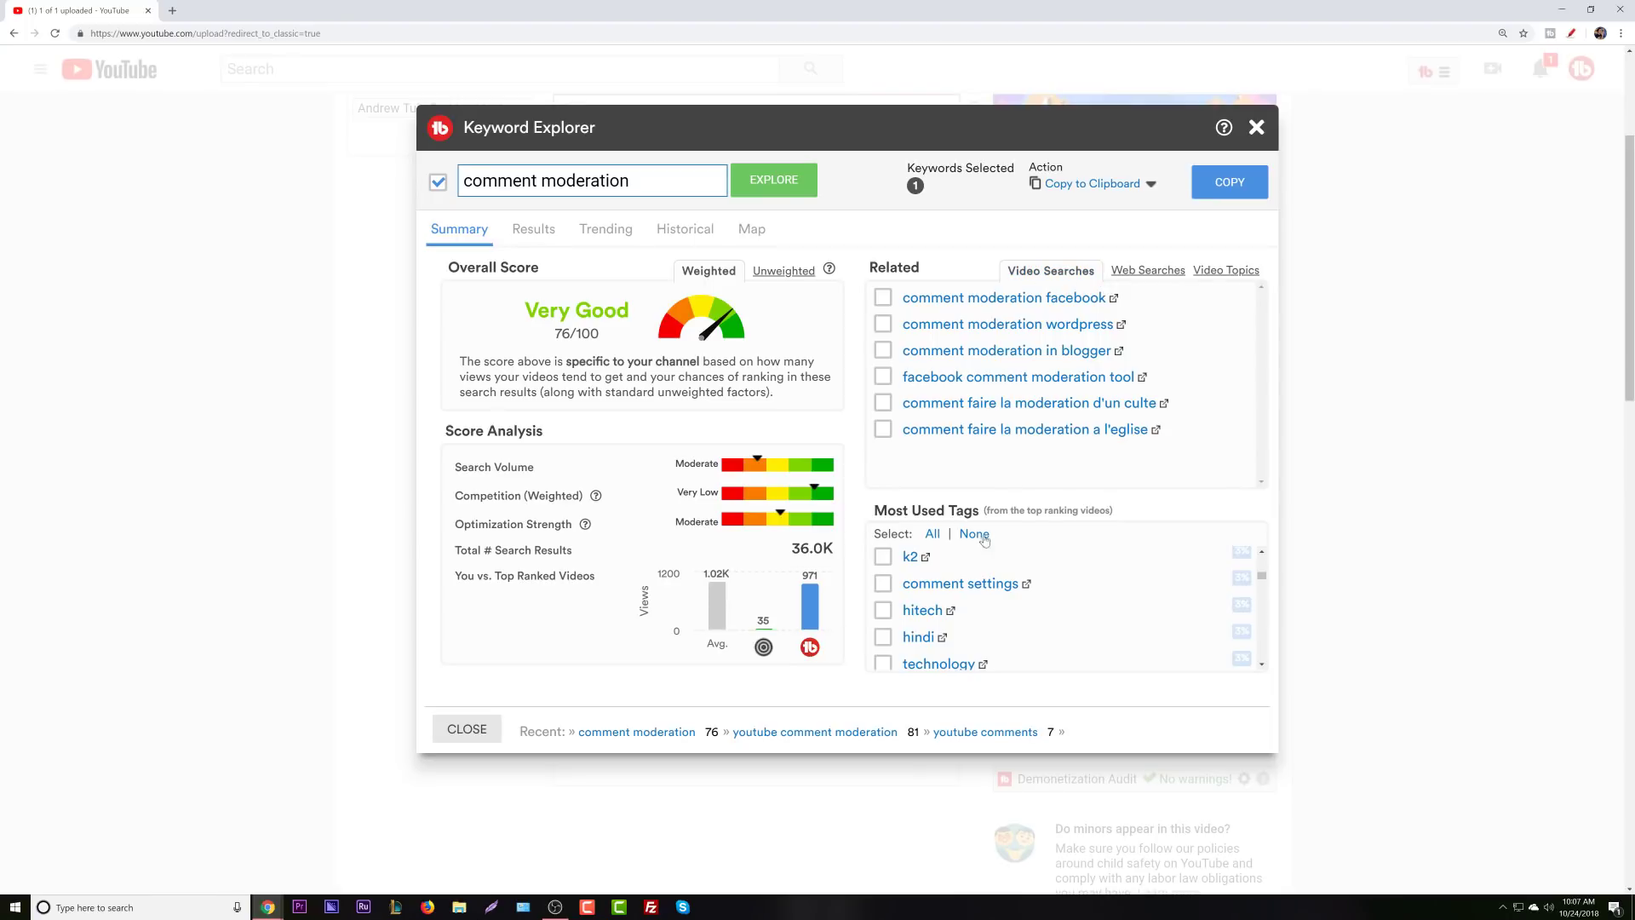
scroll(1012, 591, "down", 2)
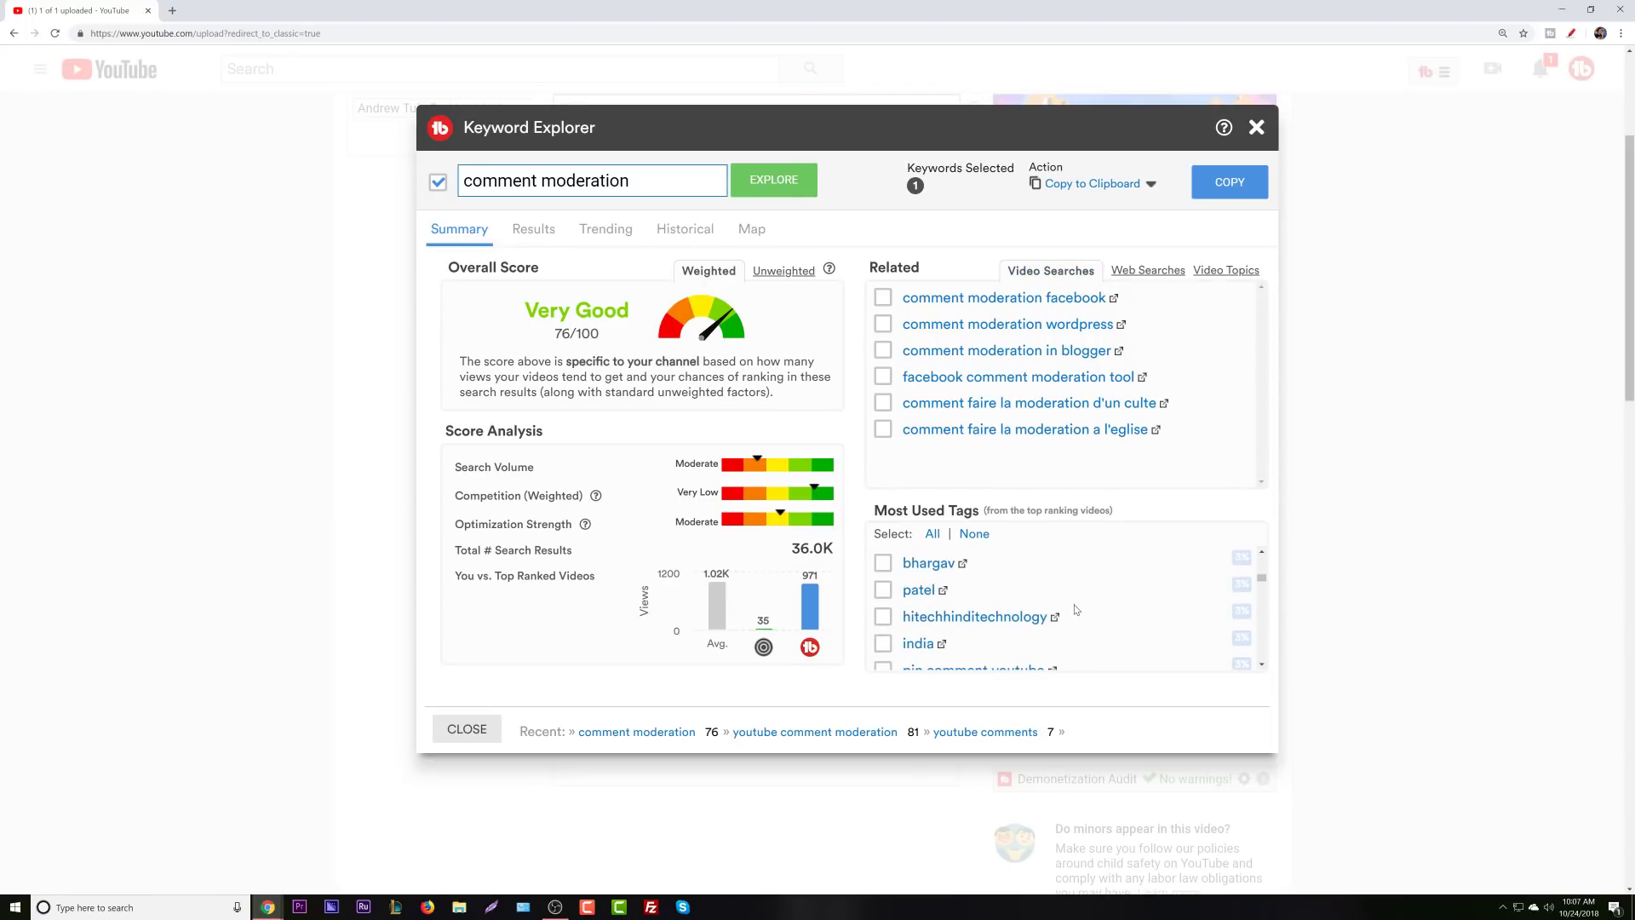
scroll(1076, 609, "down", 2)
scroll(997, 606, "down", 2)
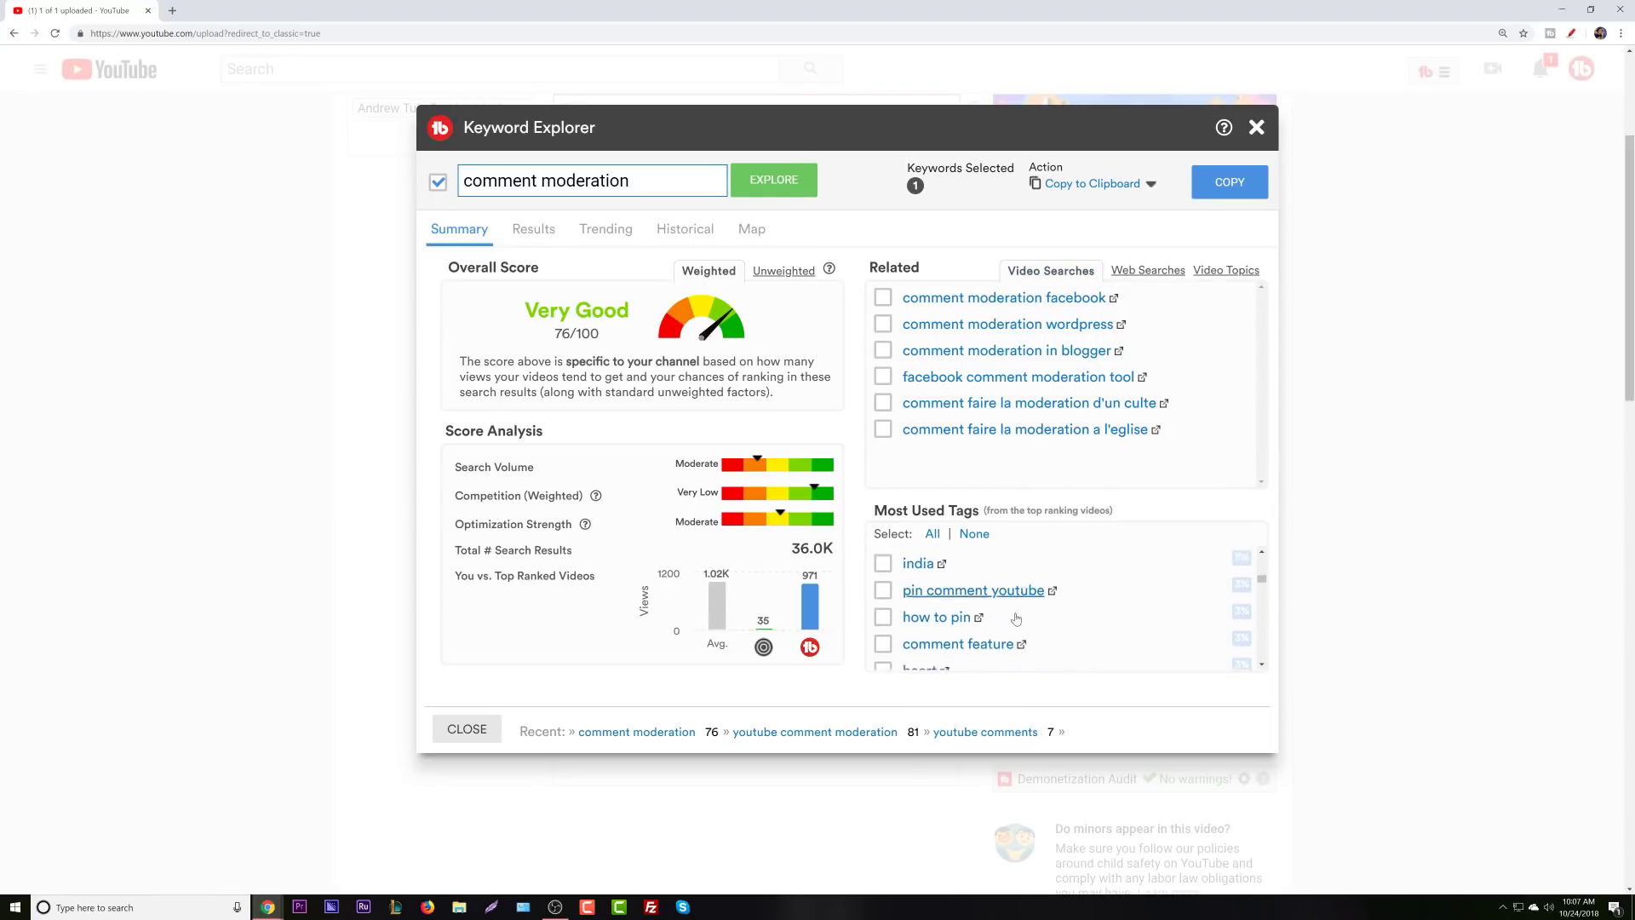
left_click(998, 596)
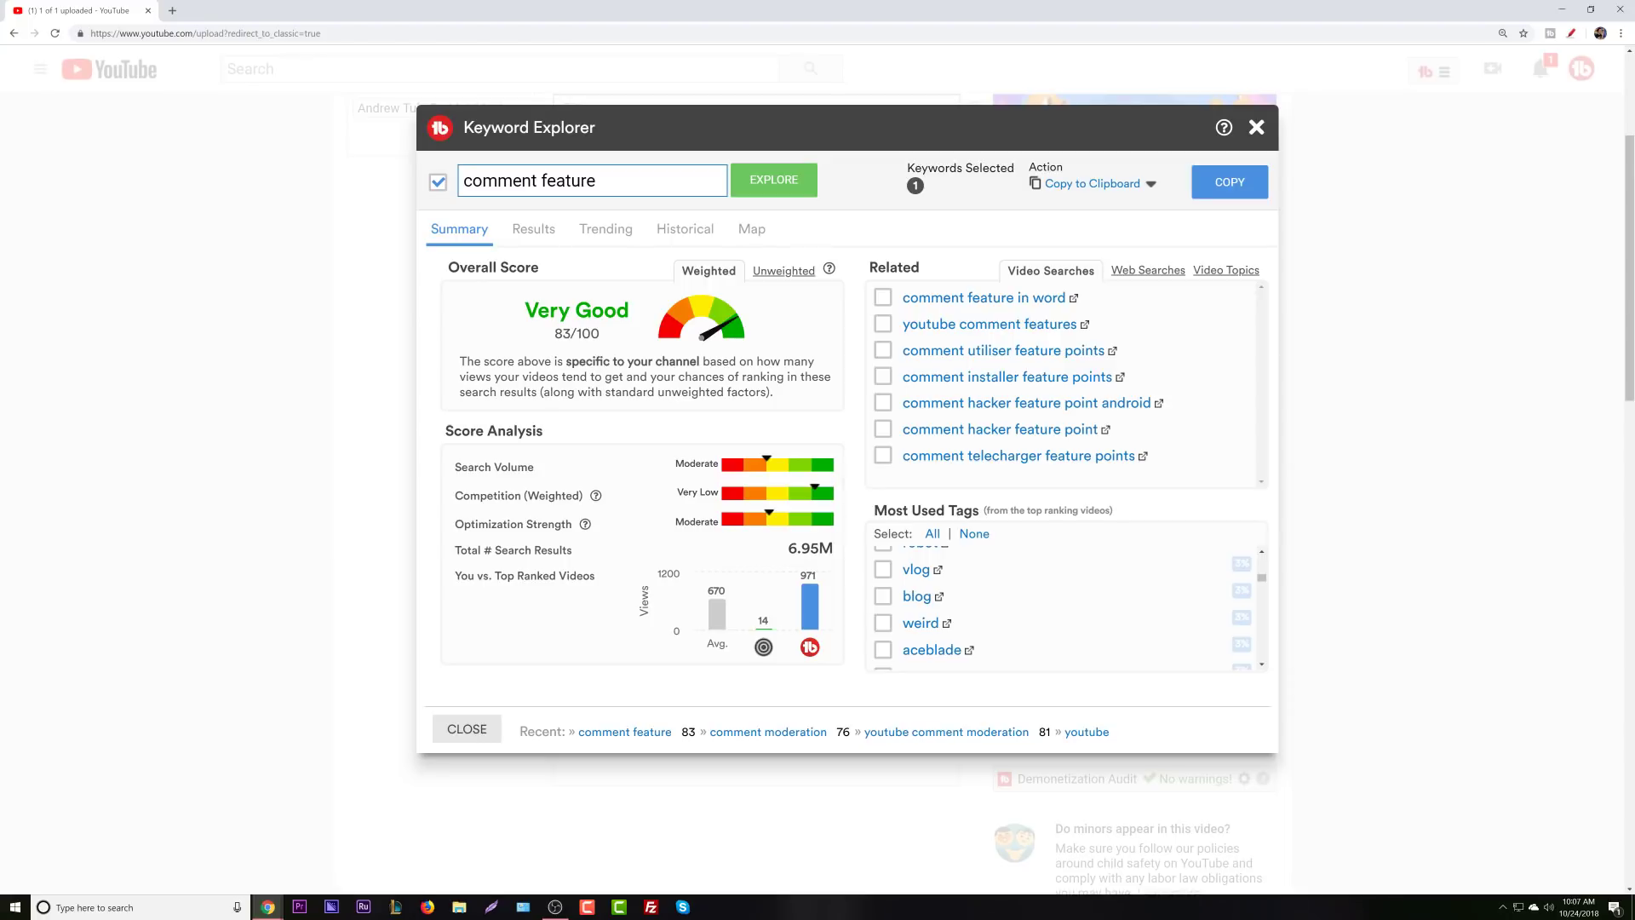
Explore the keyword "youtube comments" again and review its related video searches and video topics.
left_click_drag(599, 181, 433, 189)
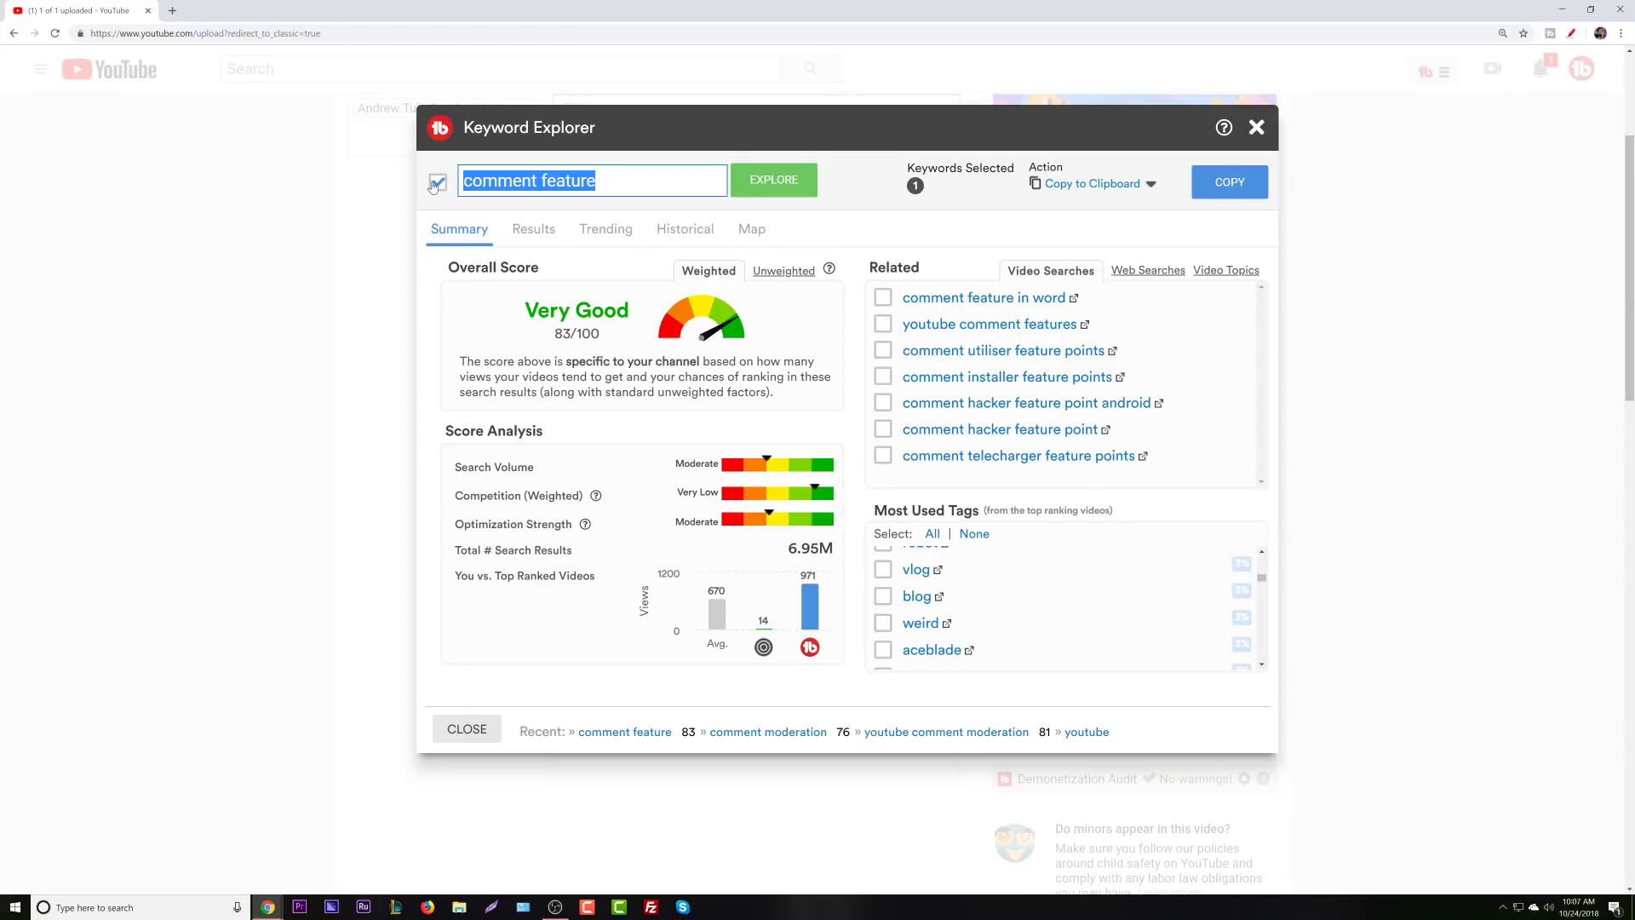
type("youtube comm")
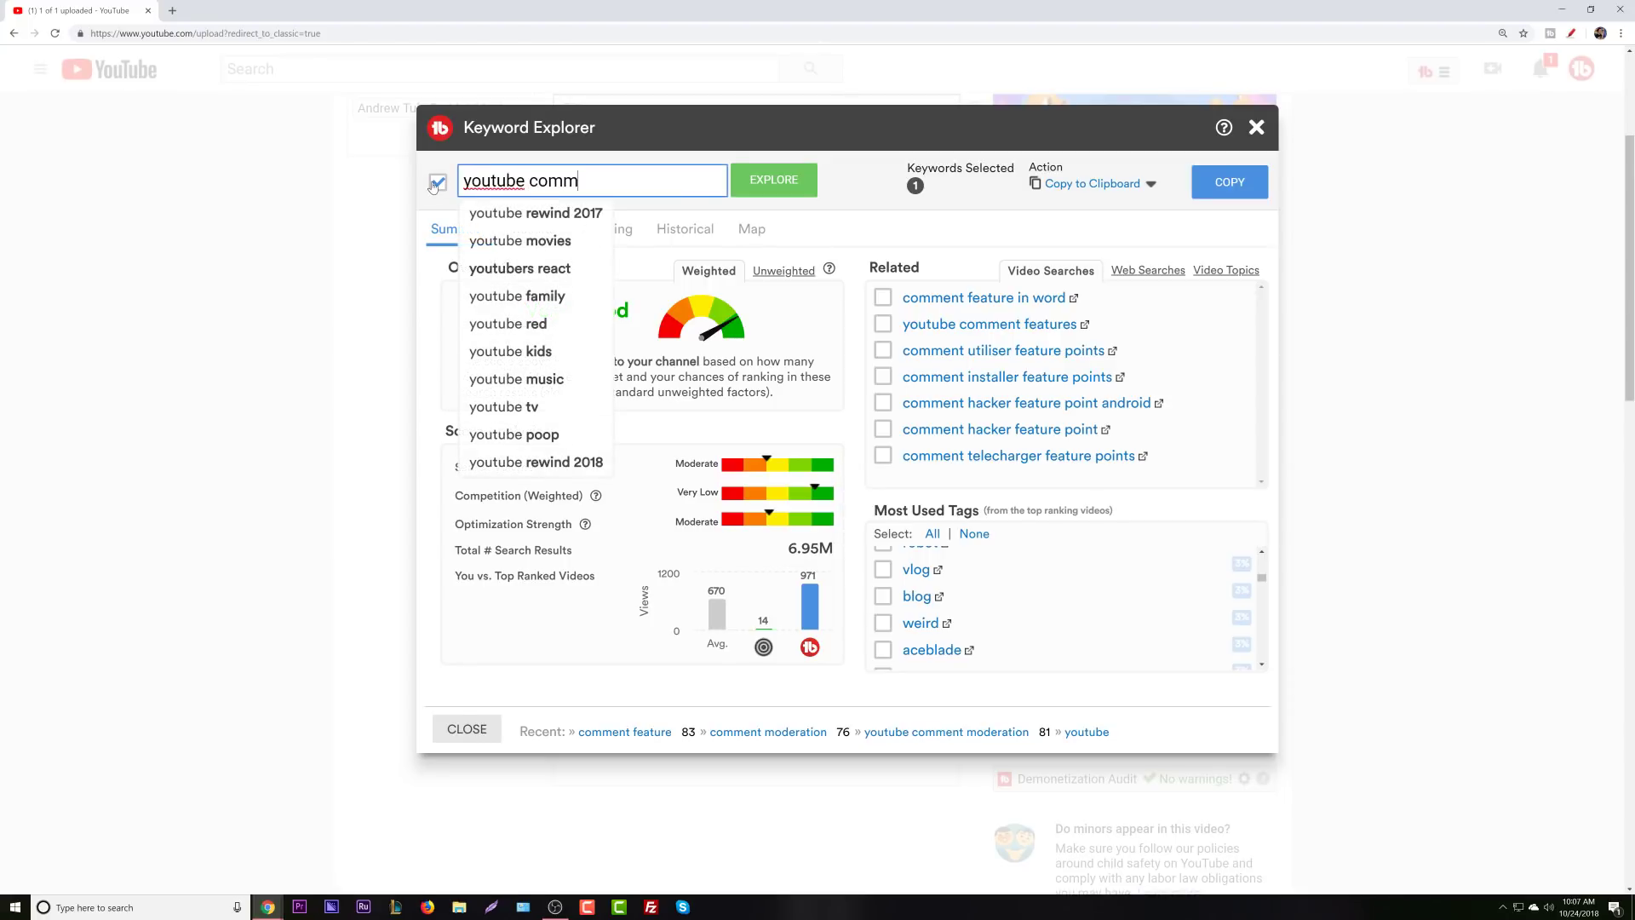
type("ents")
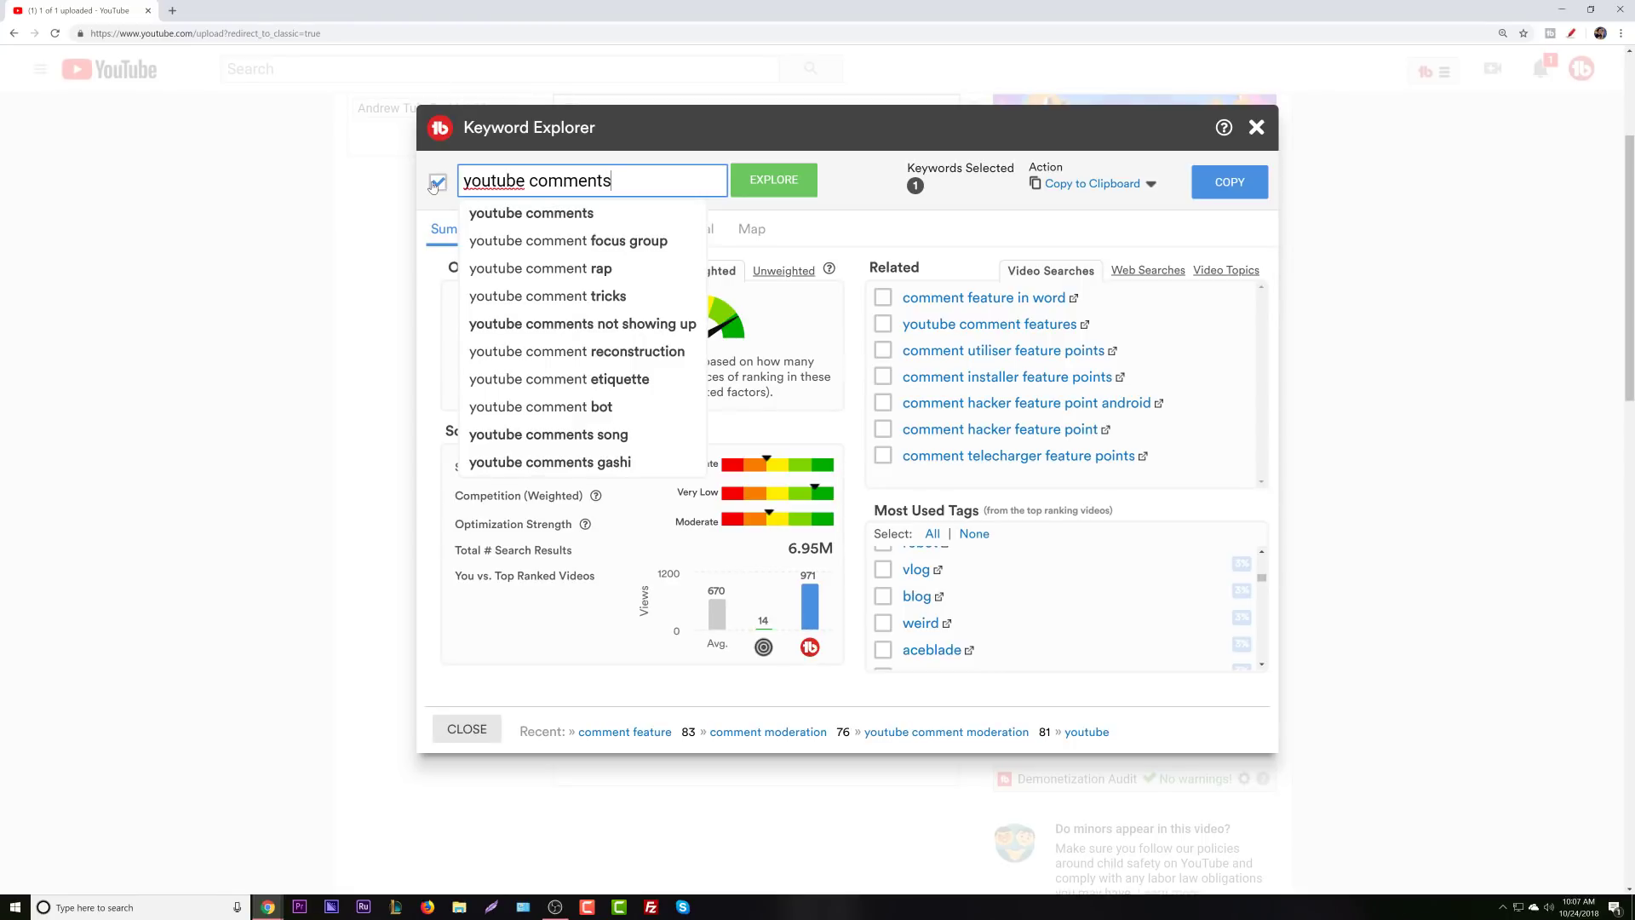
key("Return")
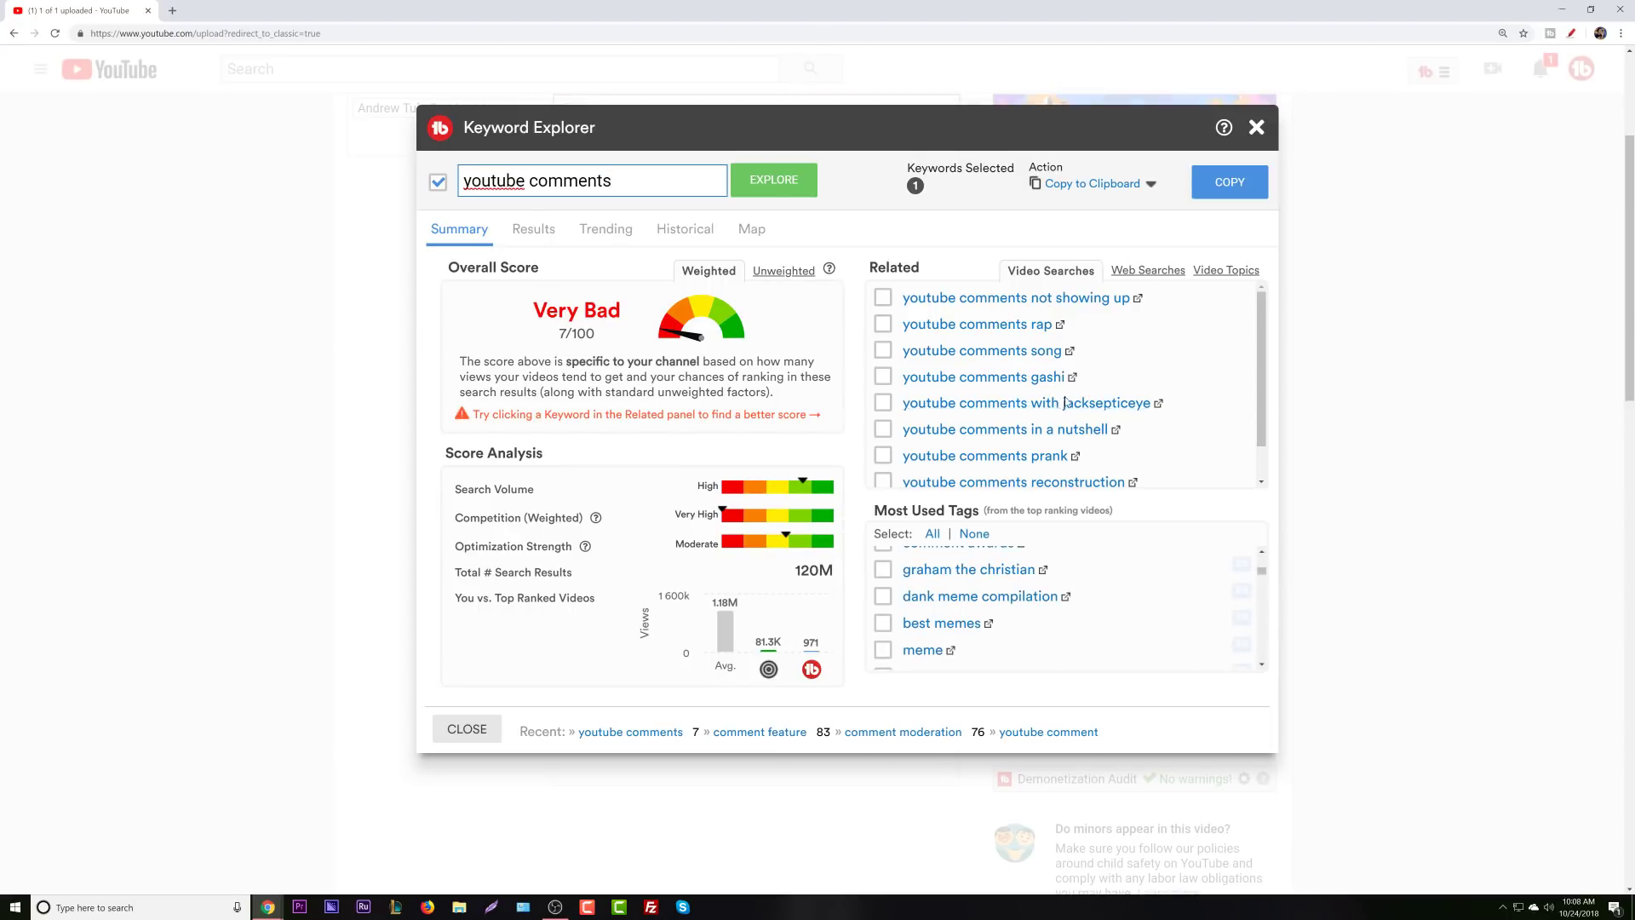
scroll(1088, 360, "down", 1)
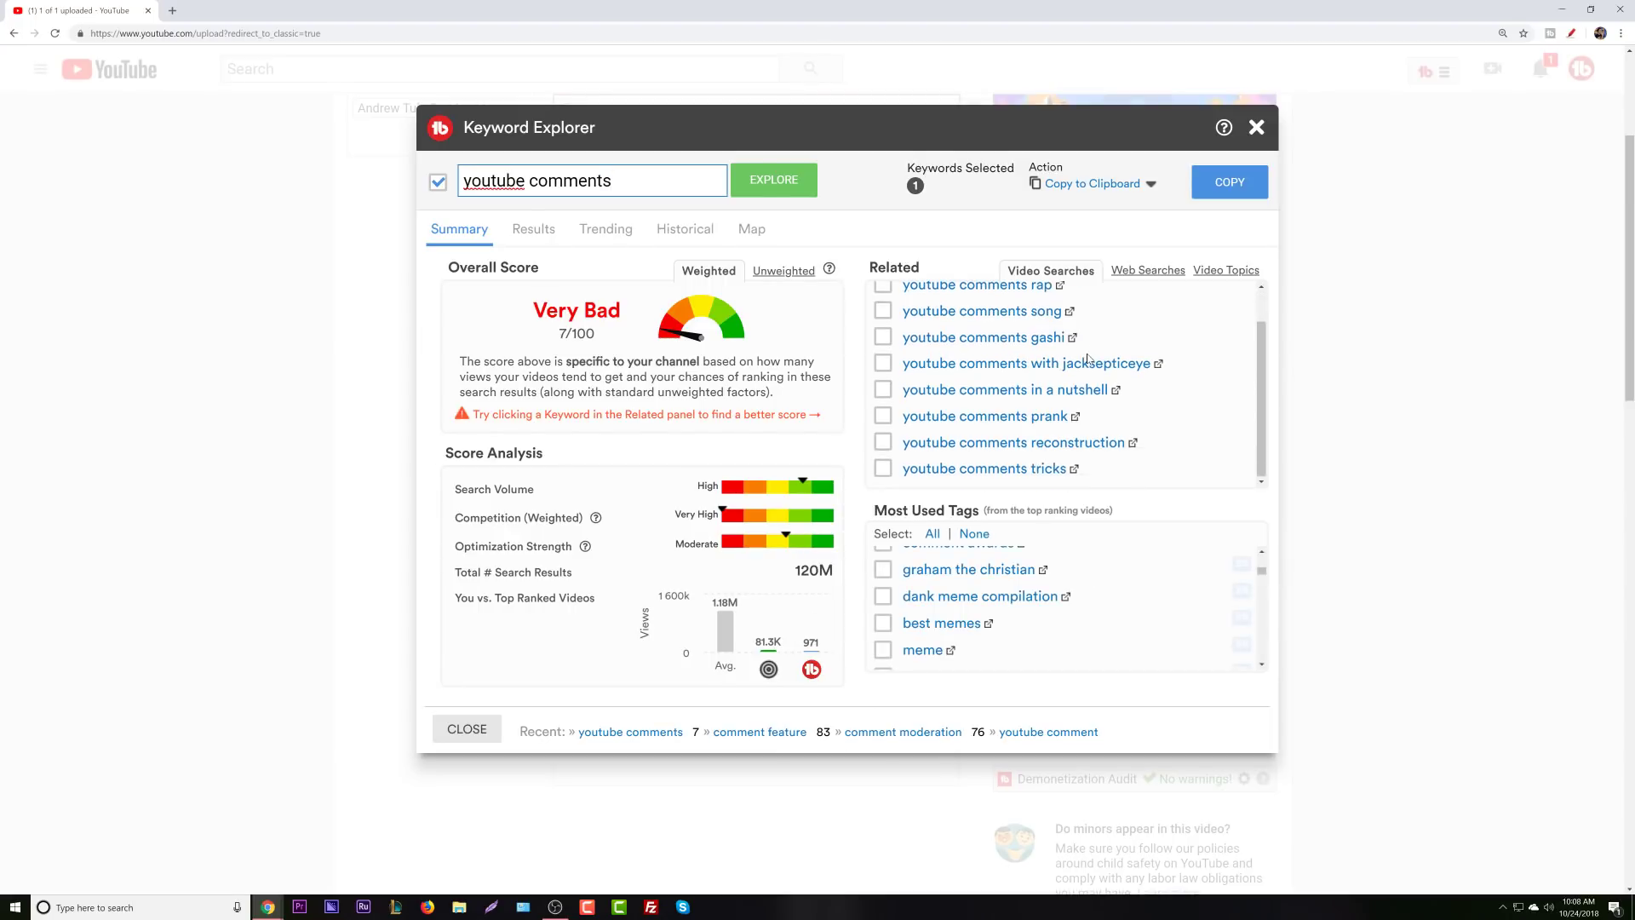
left_click(1218, 270)
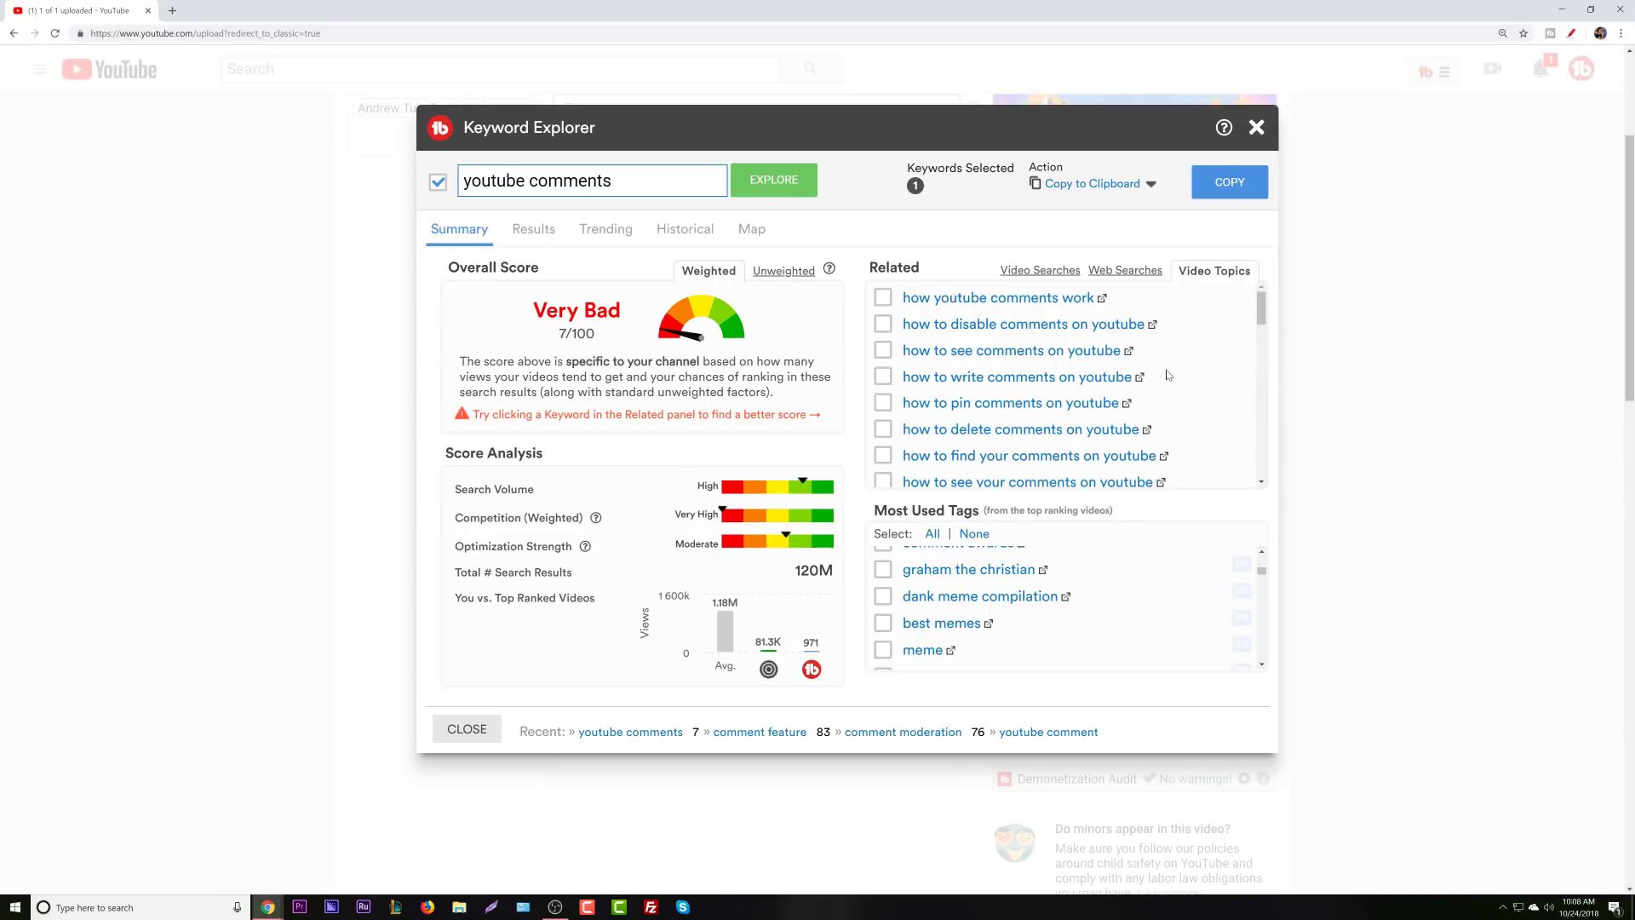
Explore the video topic "how to see comments on youtube" and look through its most used tags.
left_click(1020, 351)
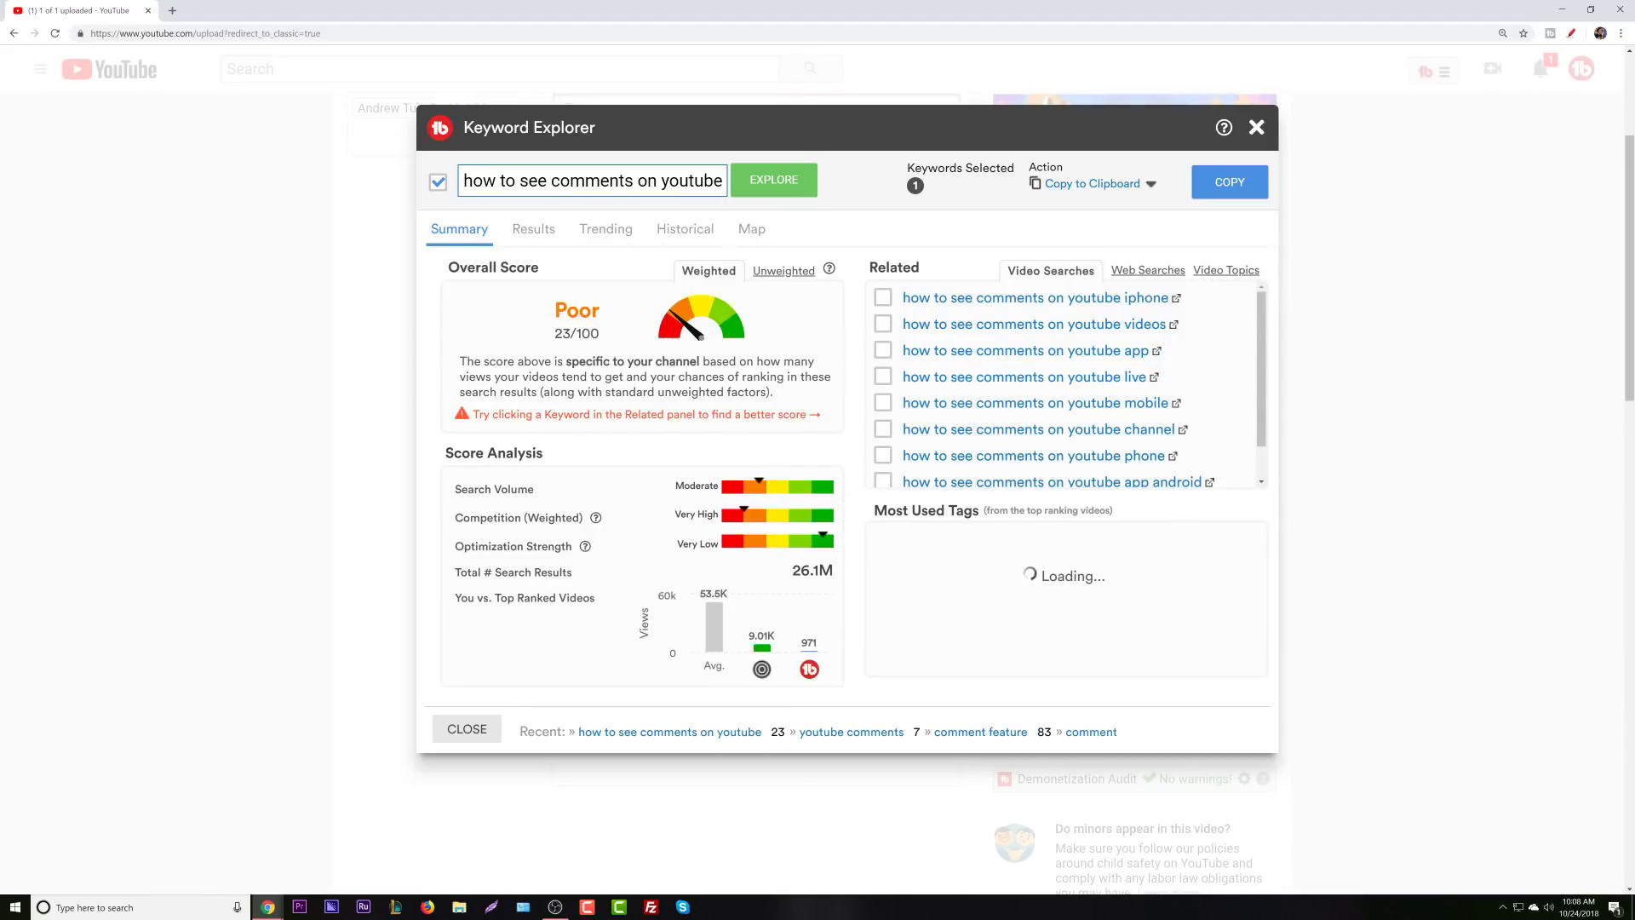
scroll(1004, 632, "down", 4)
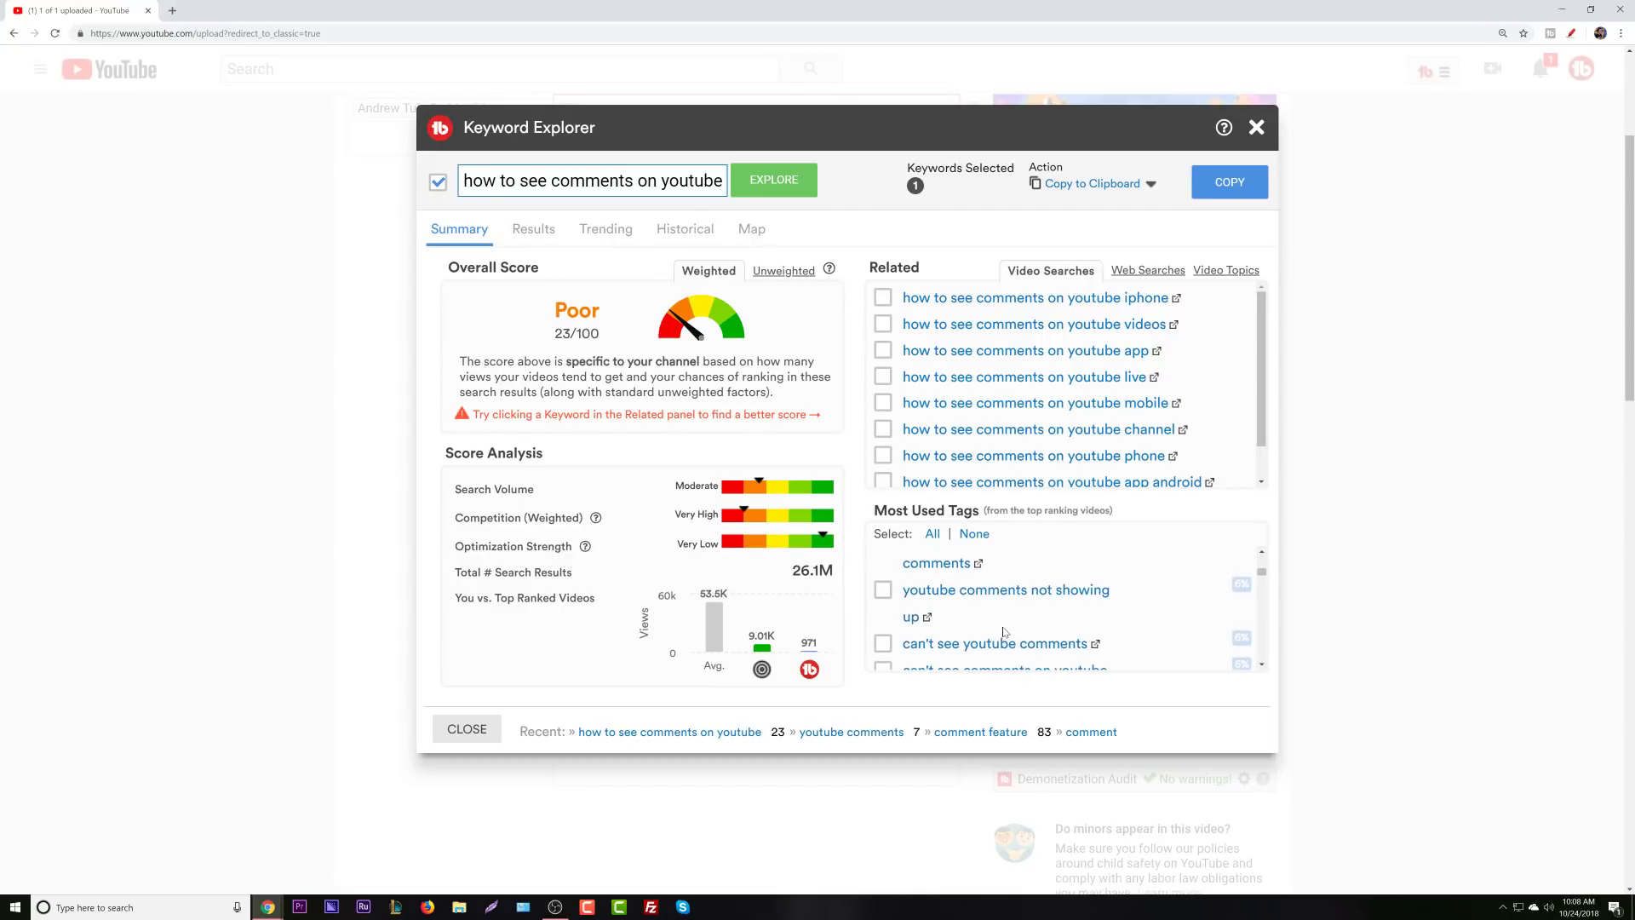
scroll(1004, 632, "down", 5)
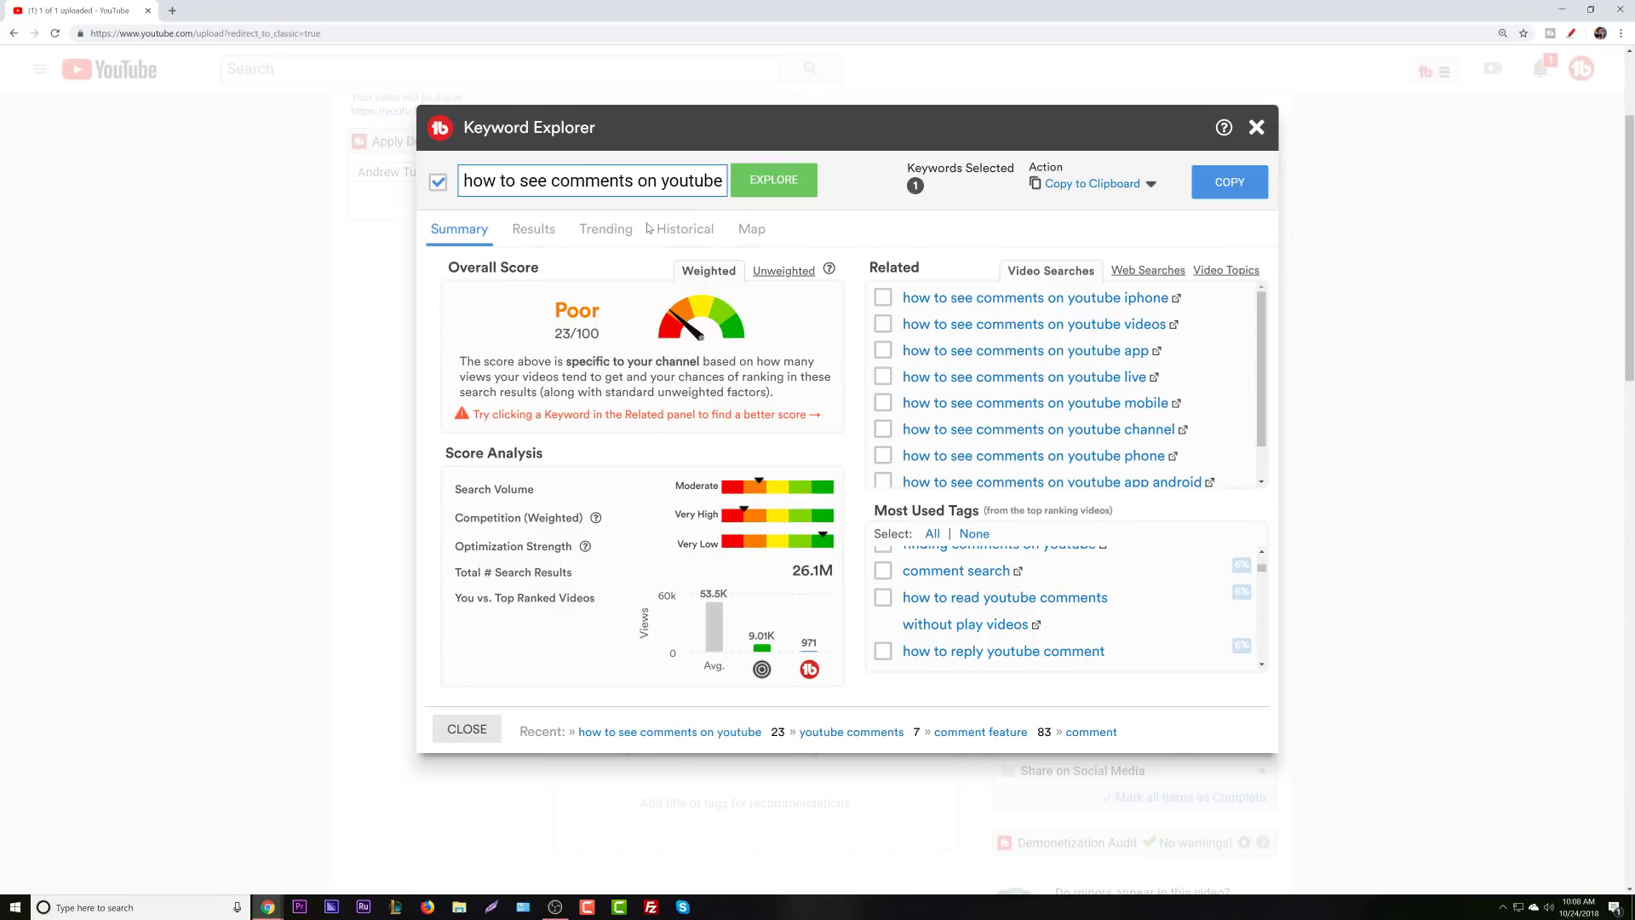
Replace the keyword with "tools to make youtube comments easier" and explore it.
left_click(465, 181)
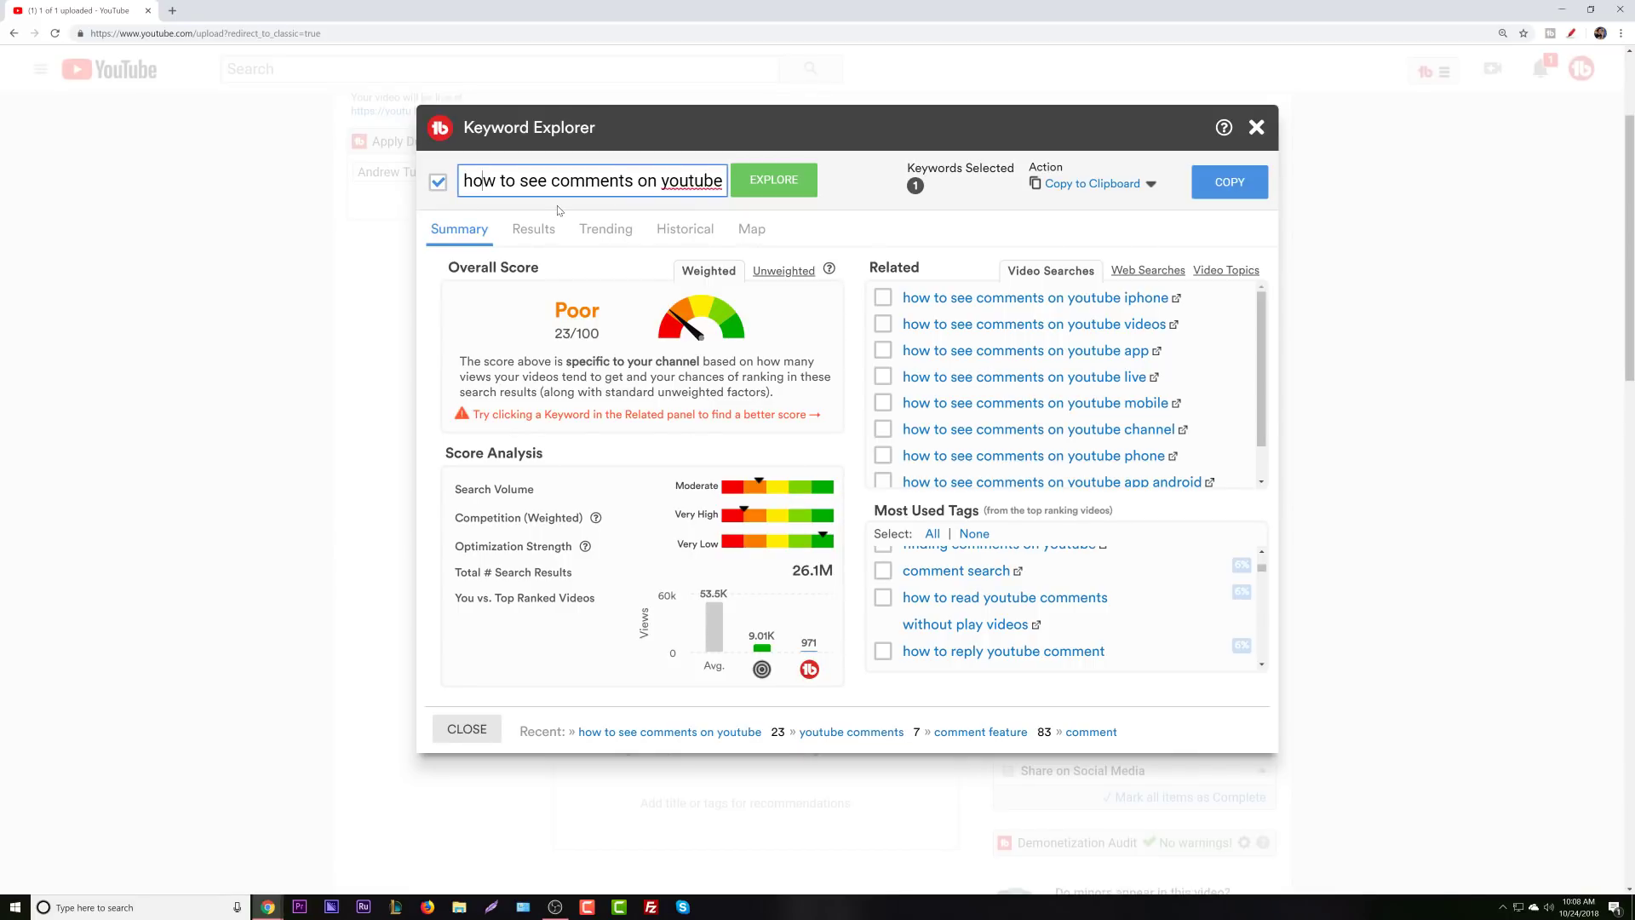
key("BackSpace")
key("BackSpace")
key("BackSpace")
key("BackSpace")
key("BackSpace")
key("BackSpace")
key("BackSpace")
key("BackSpace")
key("BackSpace")
key("BackSpace")
key("BackSpace")
key("BackSpace")
key("BackSpace")
key("BackSpace")
key("BackSpace")
key("BackSpace")
key("BackSpace")
key("BackSpace")
key("BackSpace")
key("BackSpace")
key("BackSpace")
key("BackSpace")
key("BackSpace")
key("BackSpace")
key("BackSpace")
key("BackSpace")
key("BackSpace")
key("BackSpace")
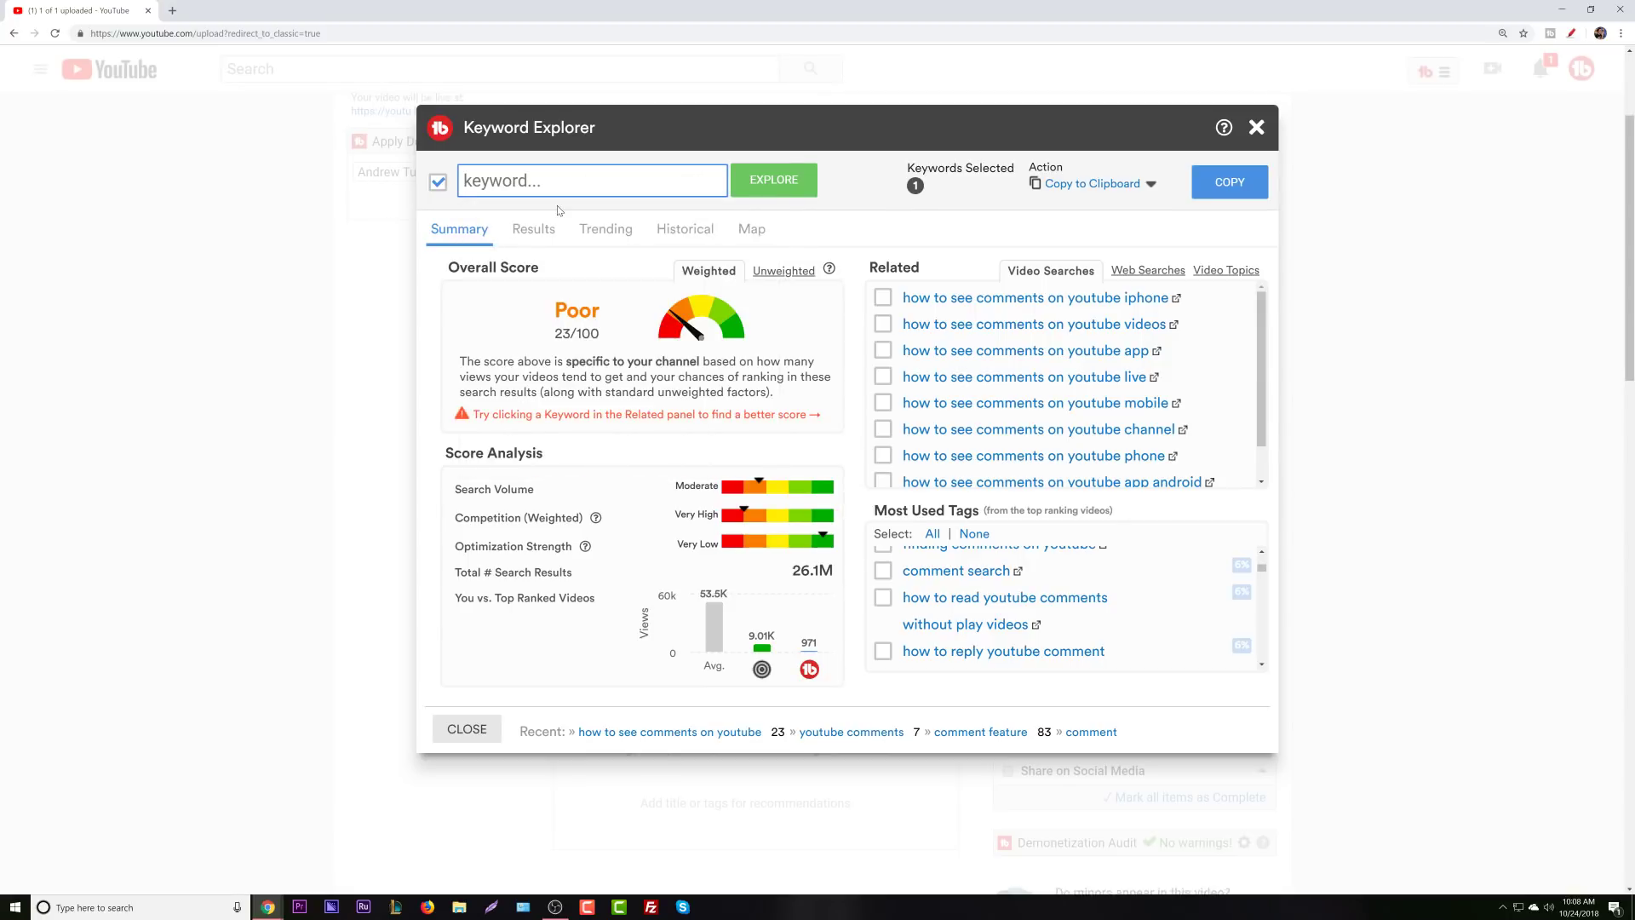
type("tools to make you")
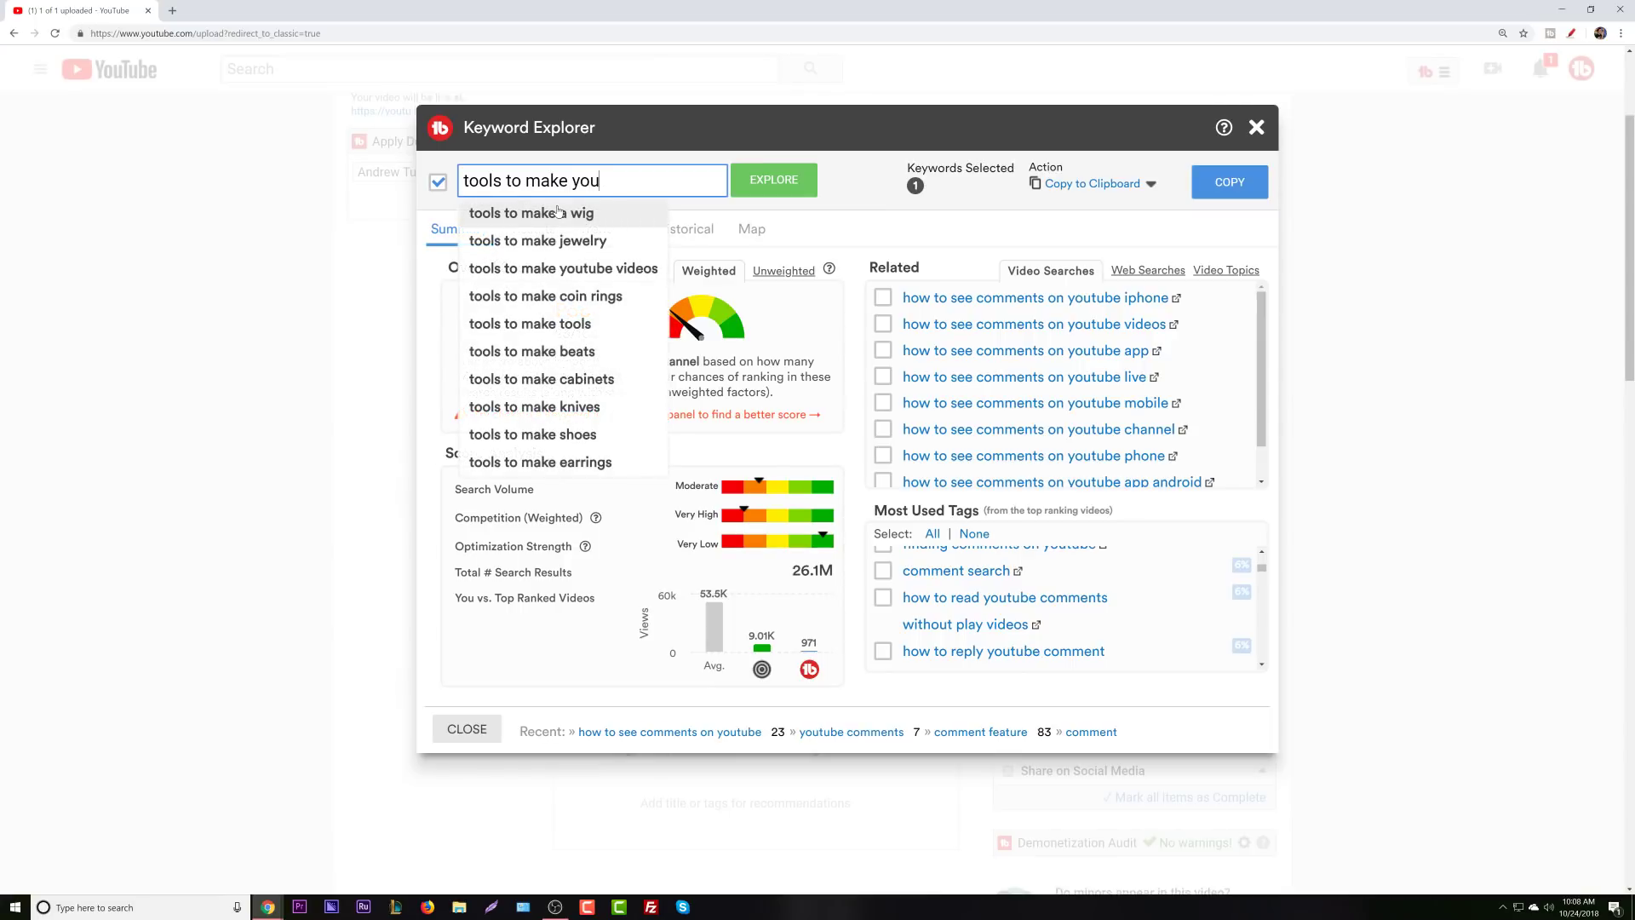
type("tube comments easier")
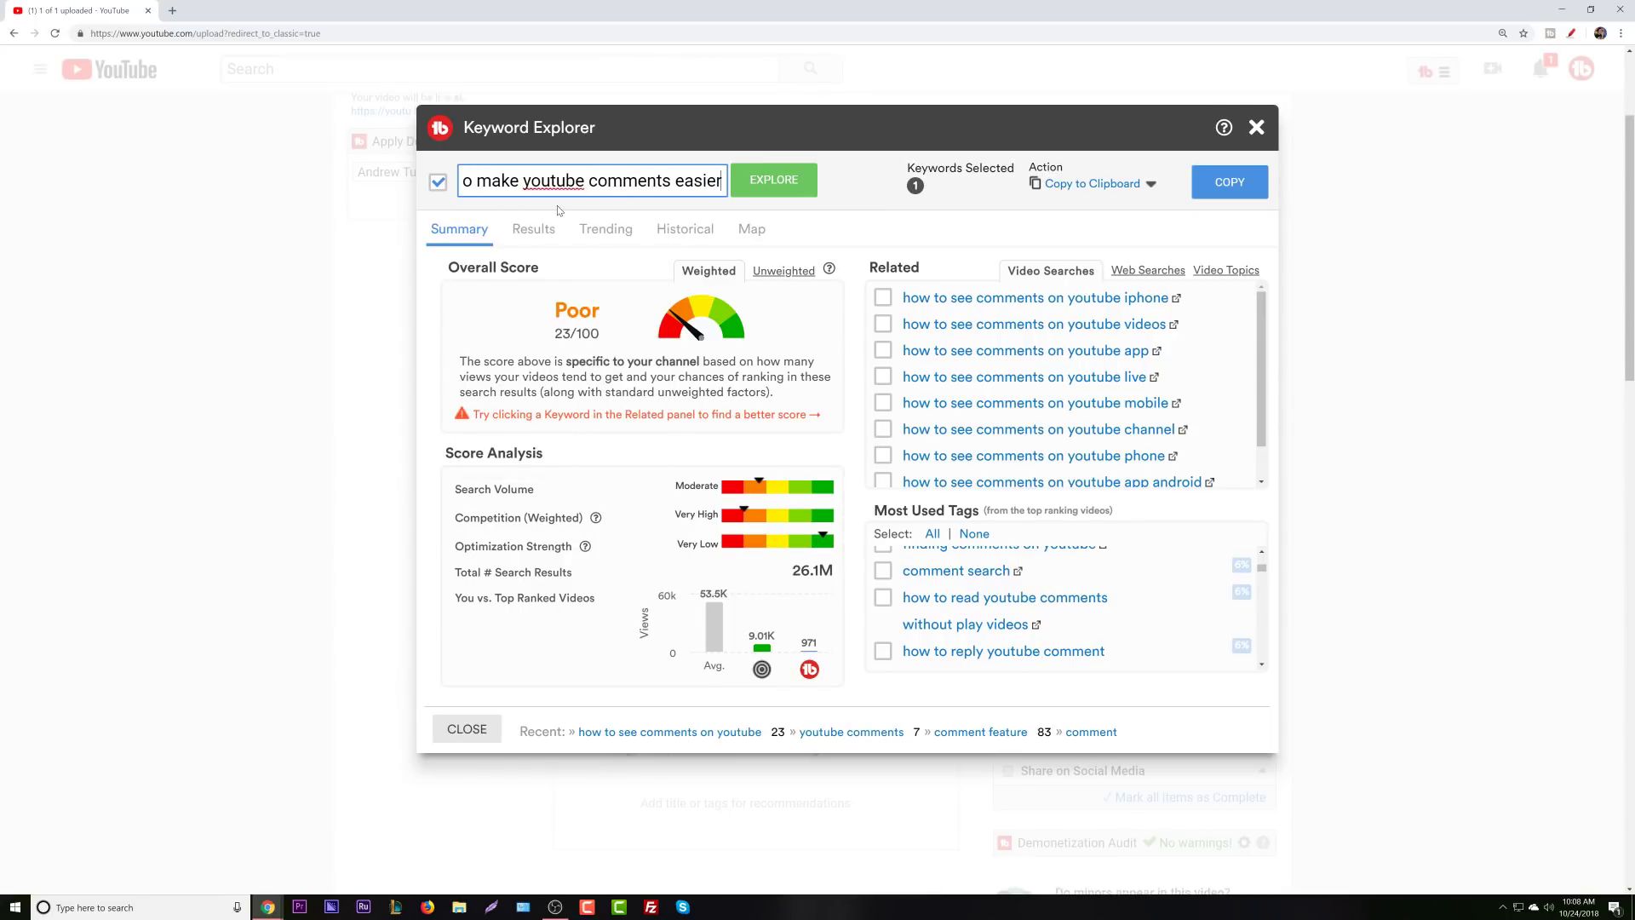
key("Return")
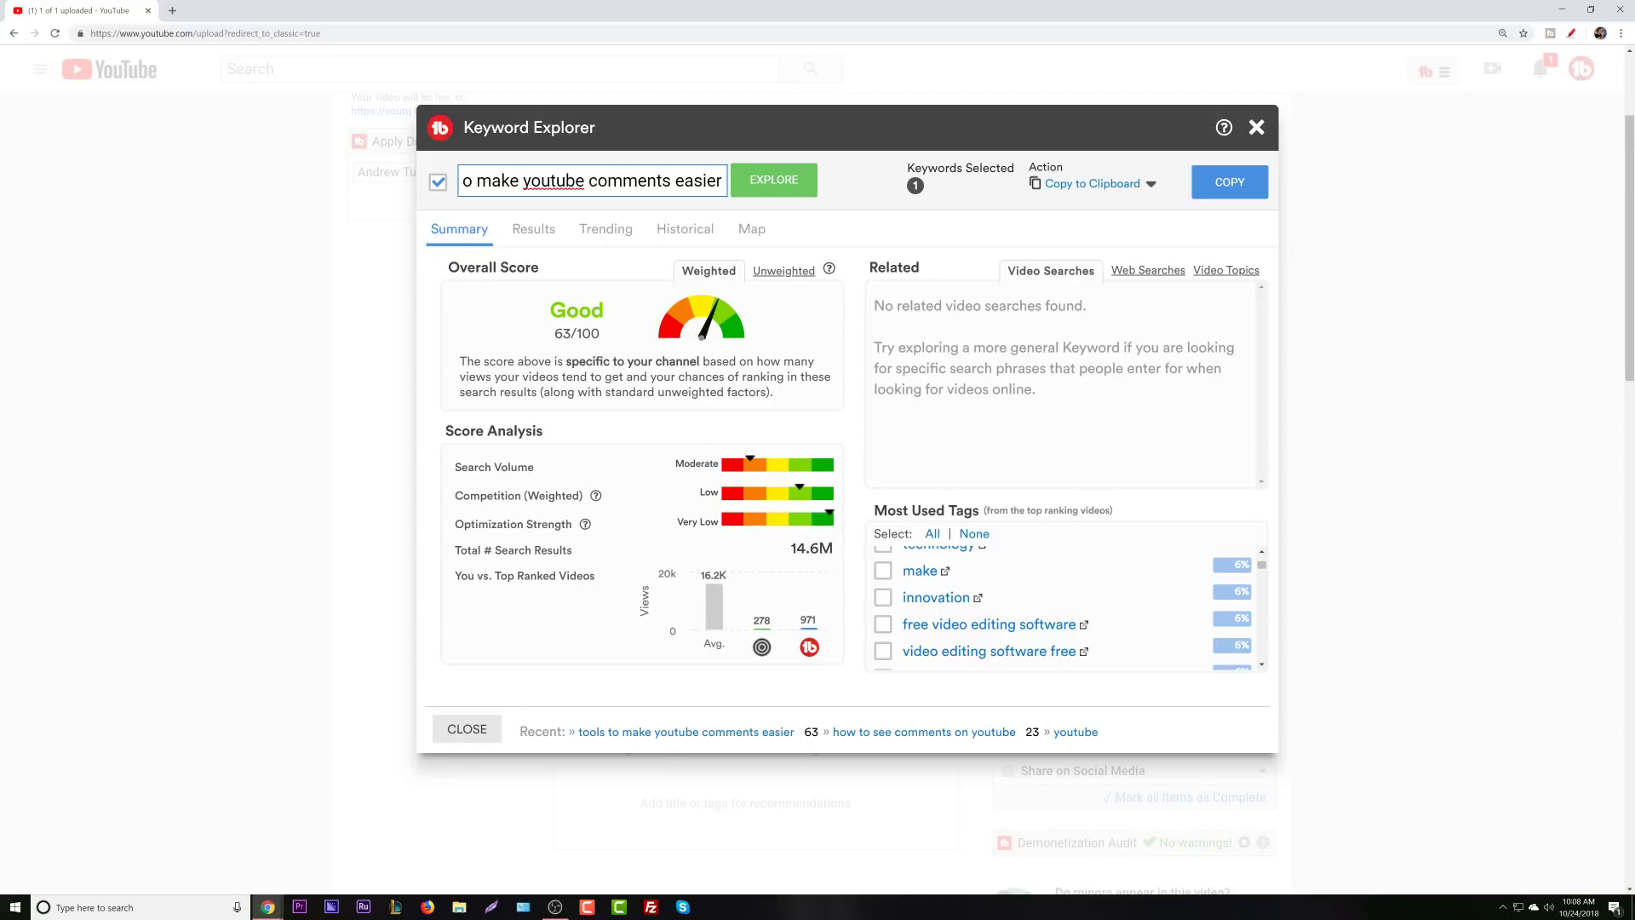
Check the related web searches and video searches for the keyword "tools to make youtube comments easier".
key("Left")
key("Left")
key("Left")
key("Left")
key("Left")
key("Left")
key("Left")
key("Left")
key("Left")
key("Left")
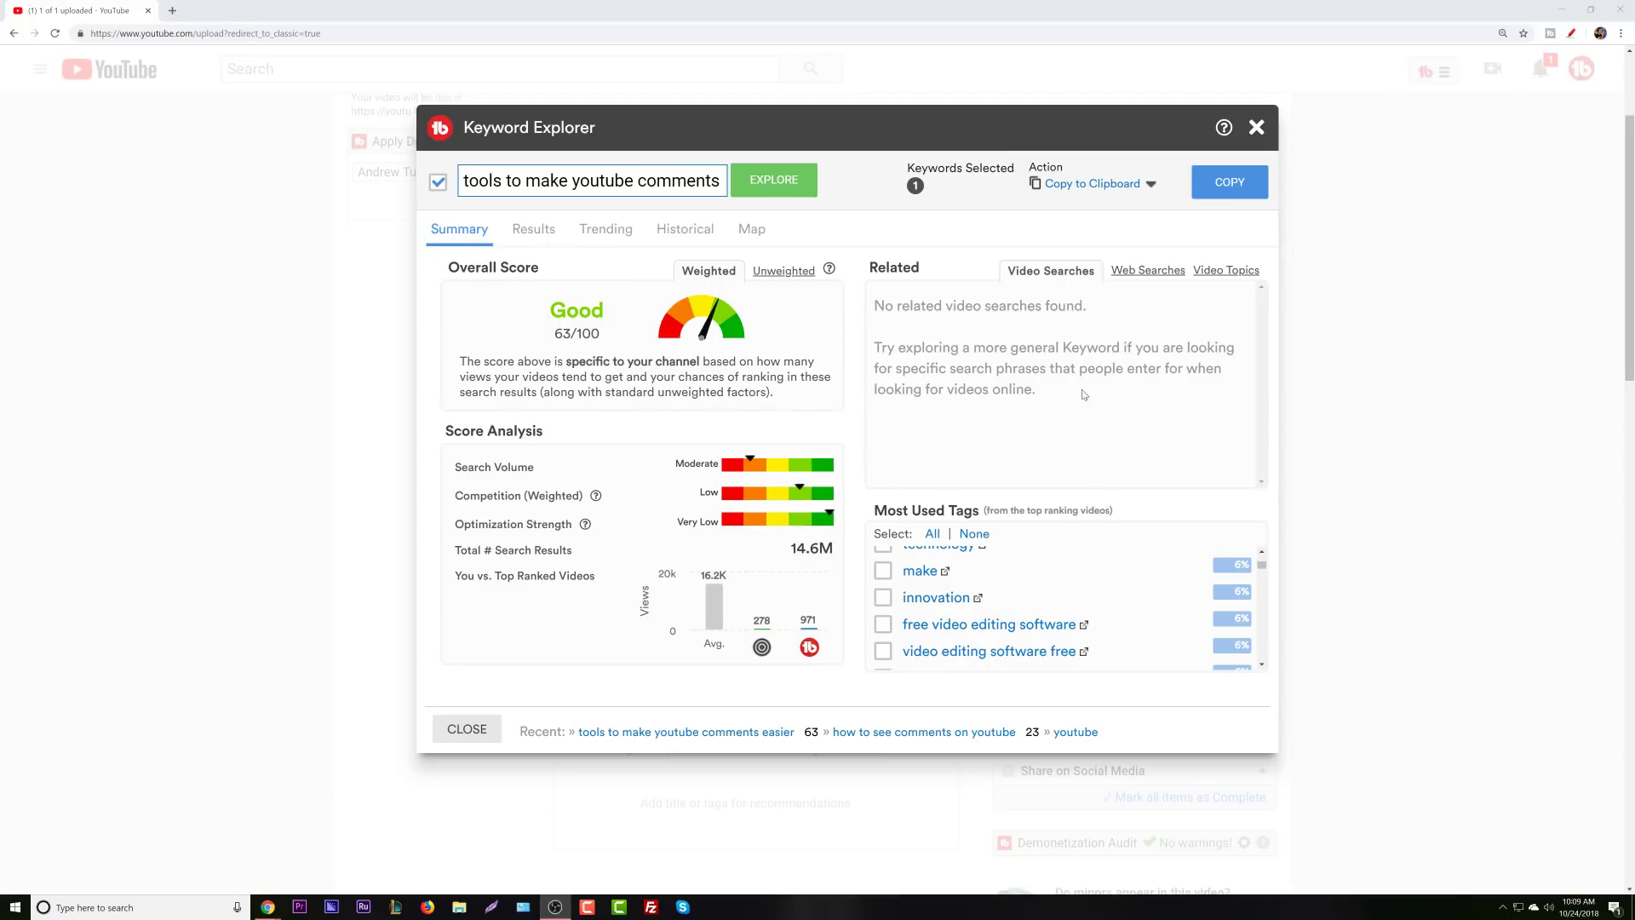
left_click(1152, 271)
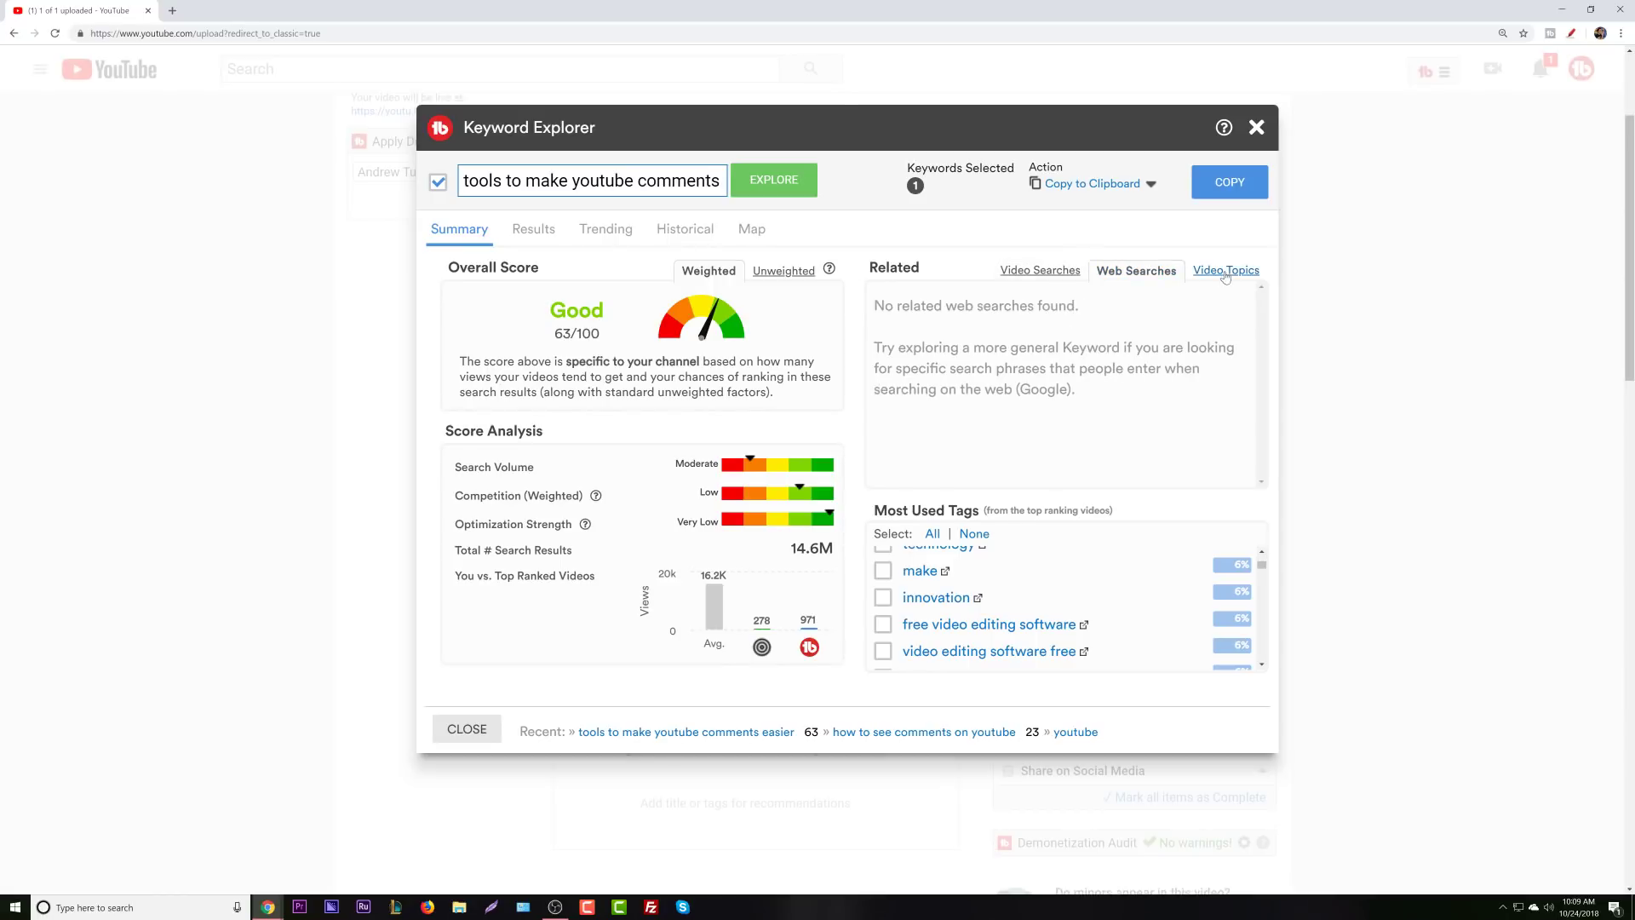
left_click(1047, 271)
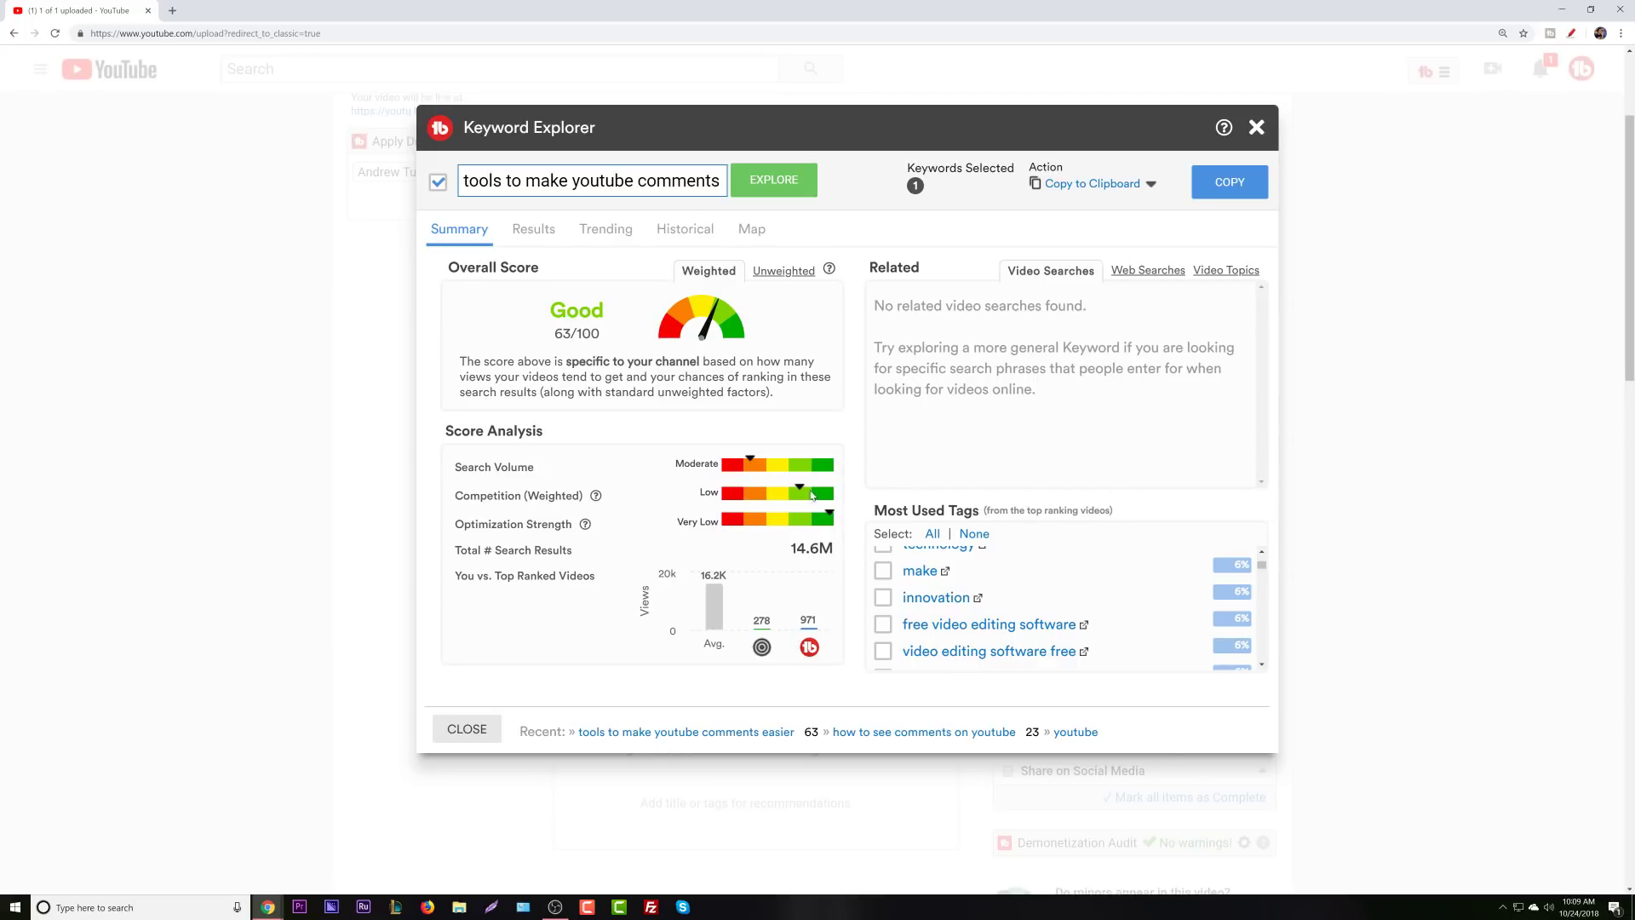
View the keyword's search results and point out the top-ranked video with a temporary red arrow and an underlined title.
left_click(534, 235)
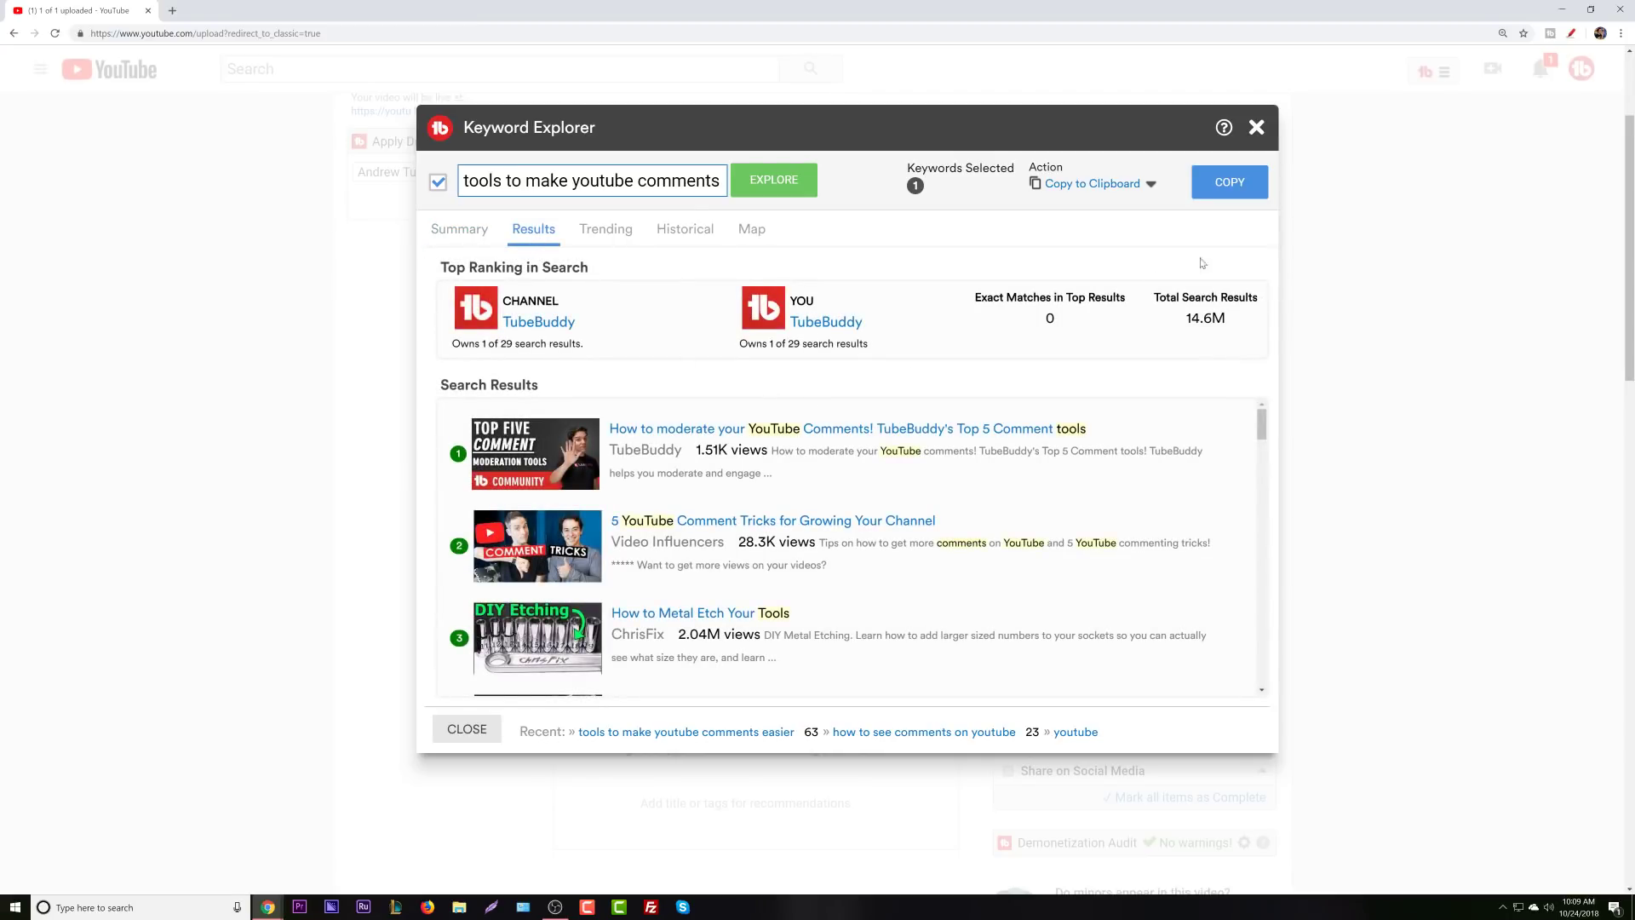
left_click(1572, 34)
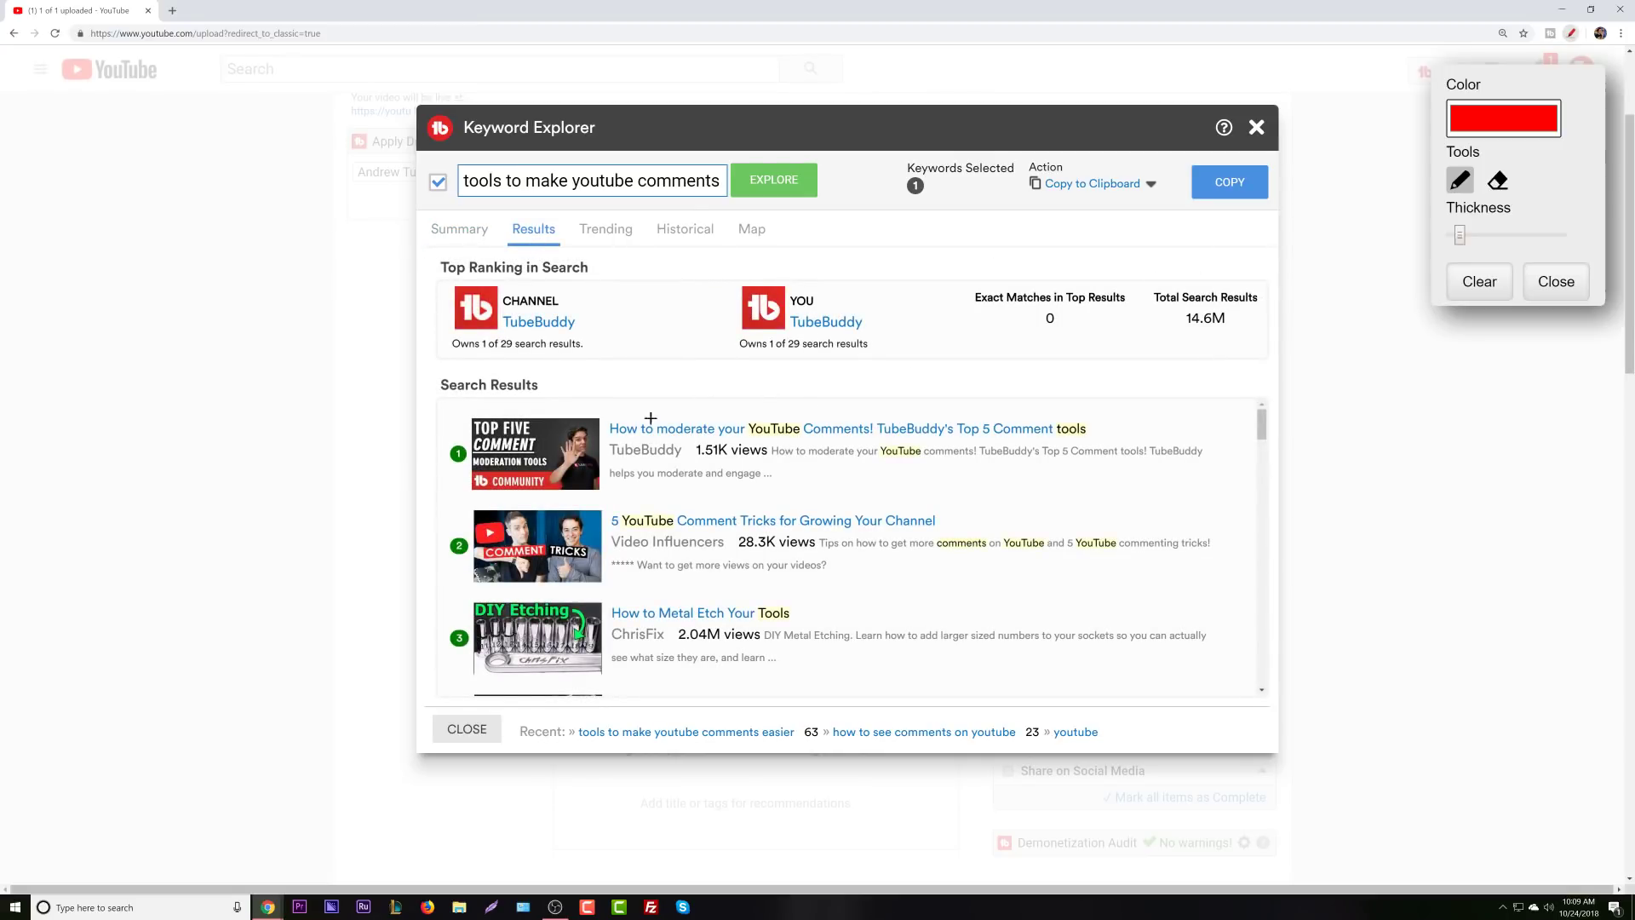
mouse_move(321, 401)
left_mouse_down()
mouse_move(424, 468)
mouse_move(430, 426)
mouse_move(431, 459)
left_mouse_up()
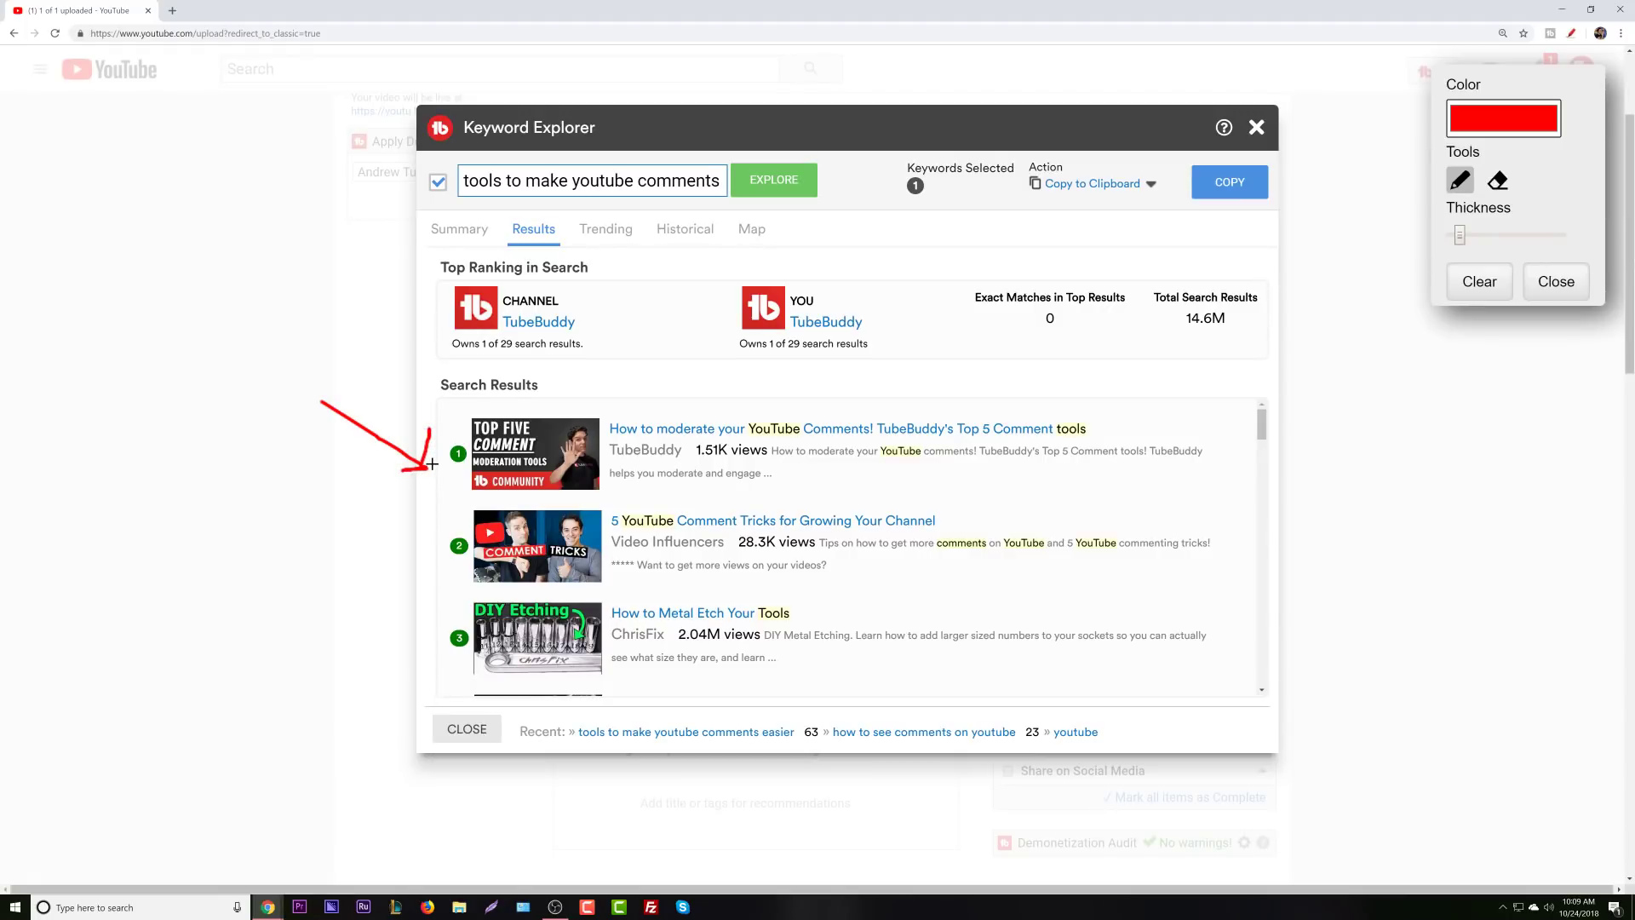
left_click_drag(631, 442, 1096, 438)
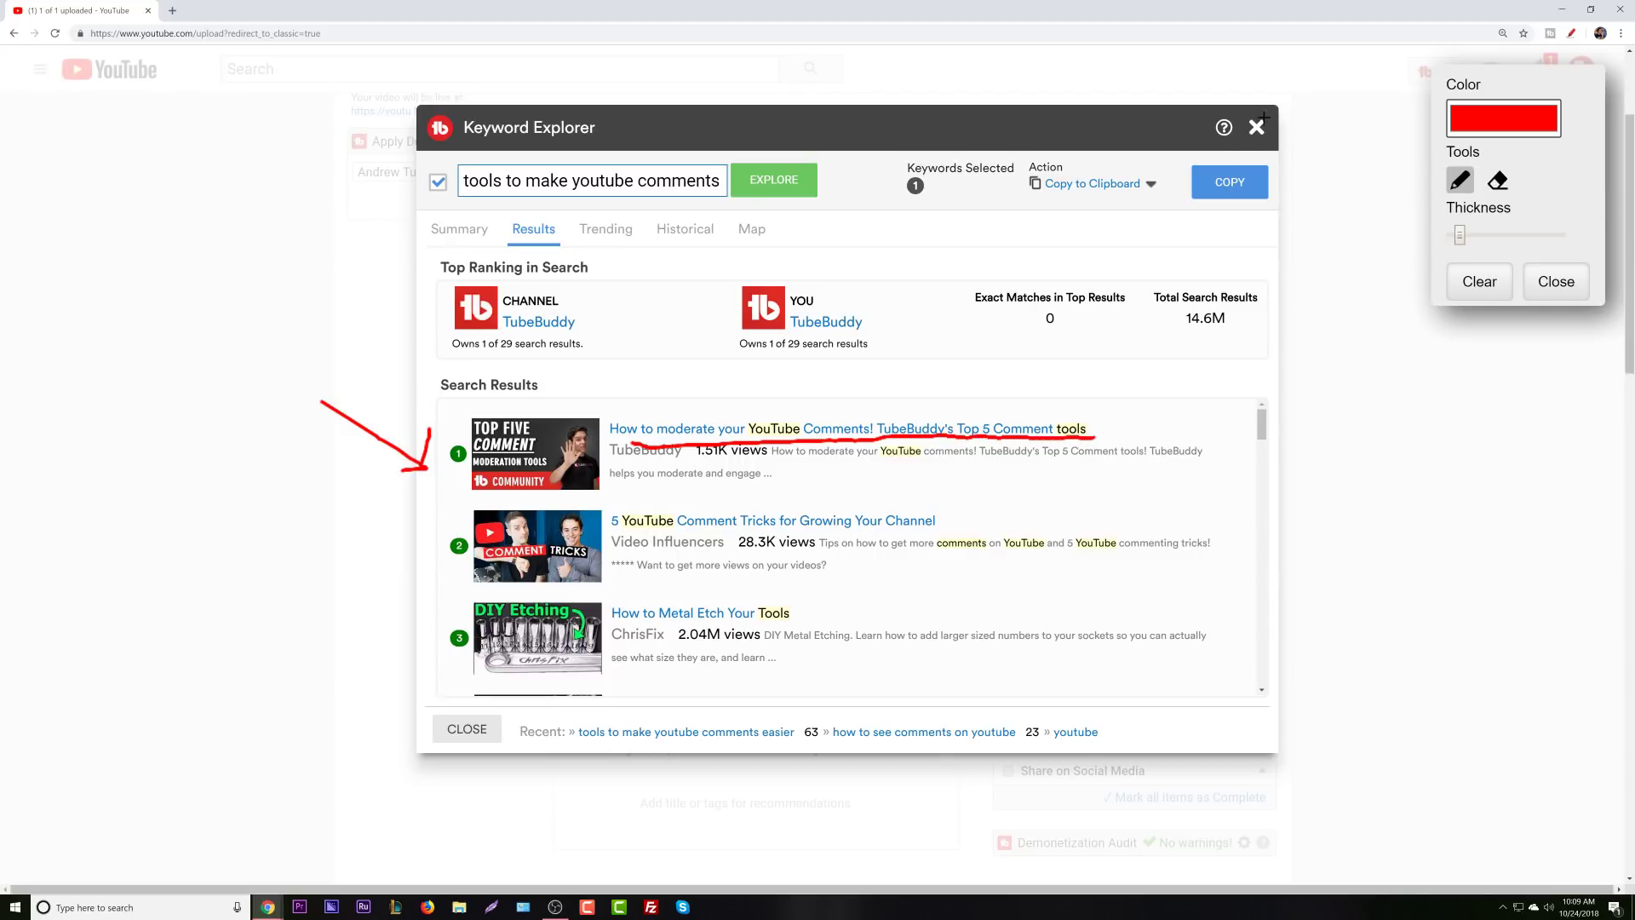
left_click(1557, 284)
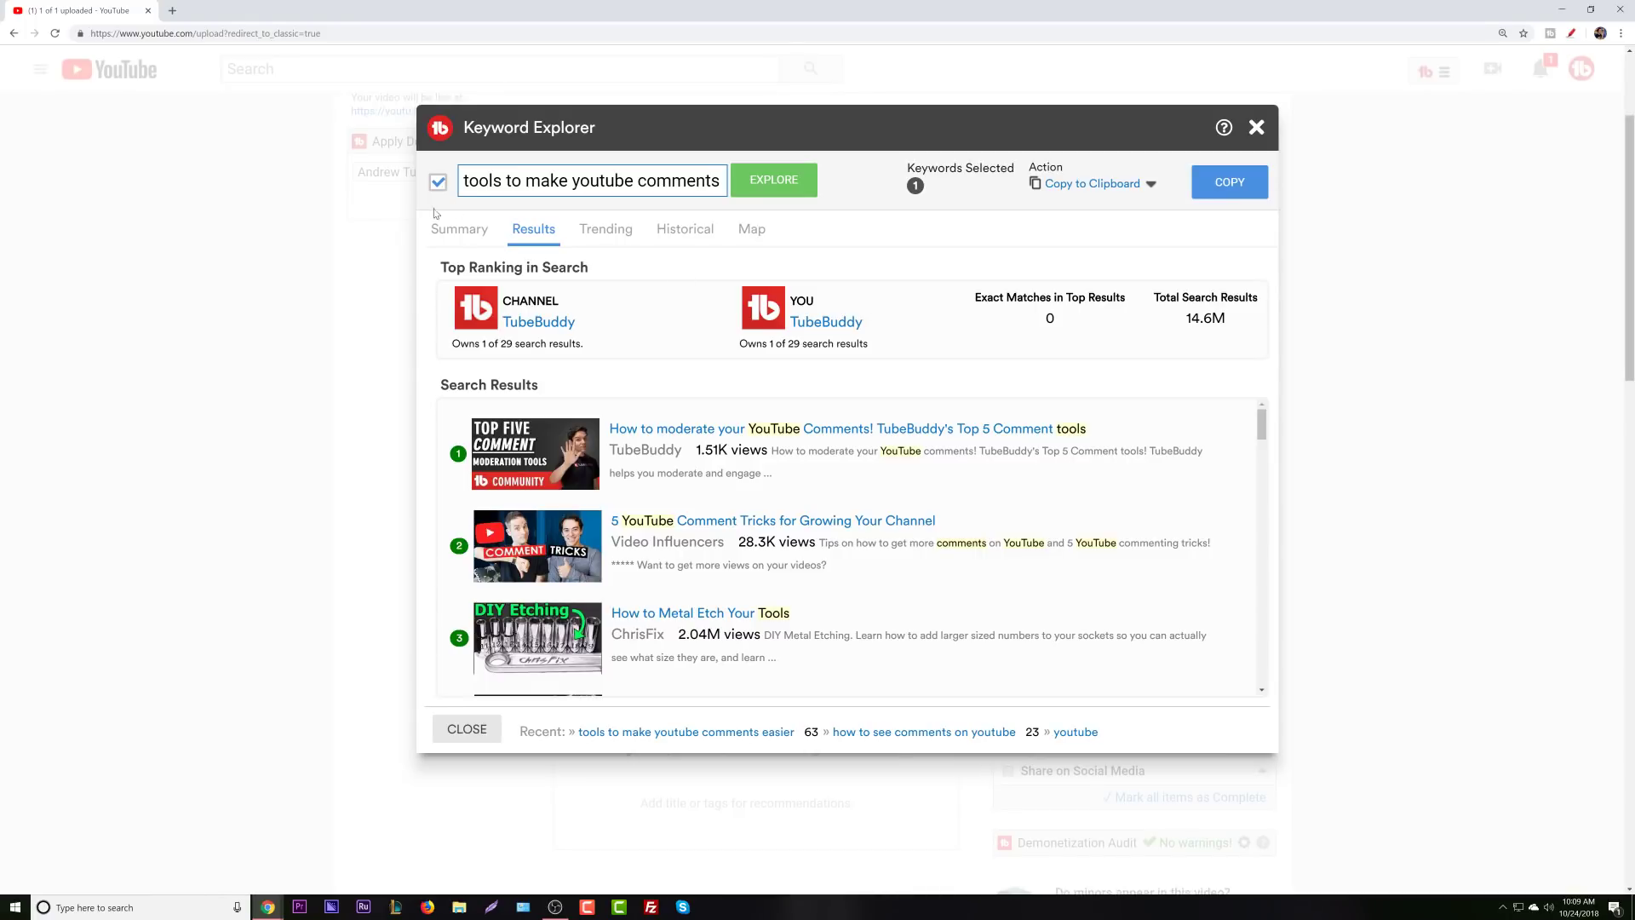
Change the keyword to "5 tools to make youtube comments easier", explore it and check its top search results.
left_click(571, 181)
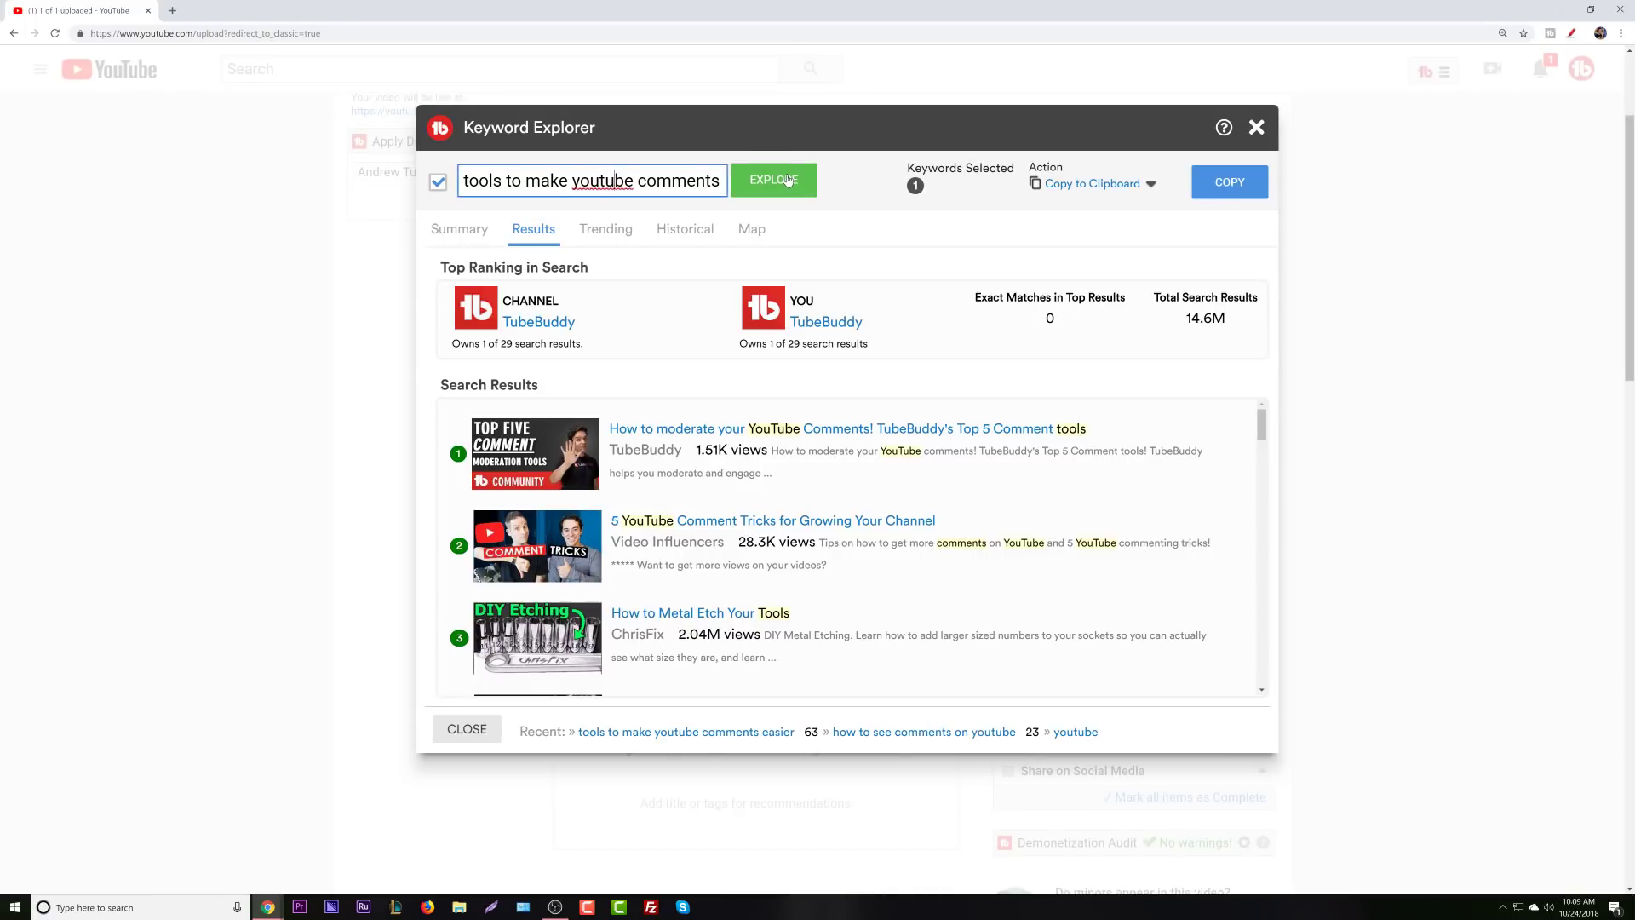
type("easier")
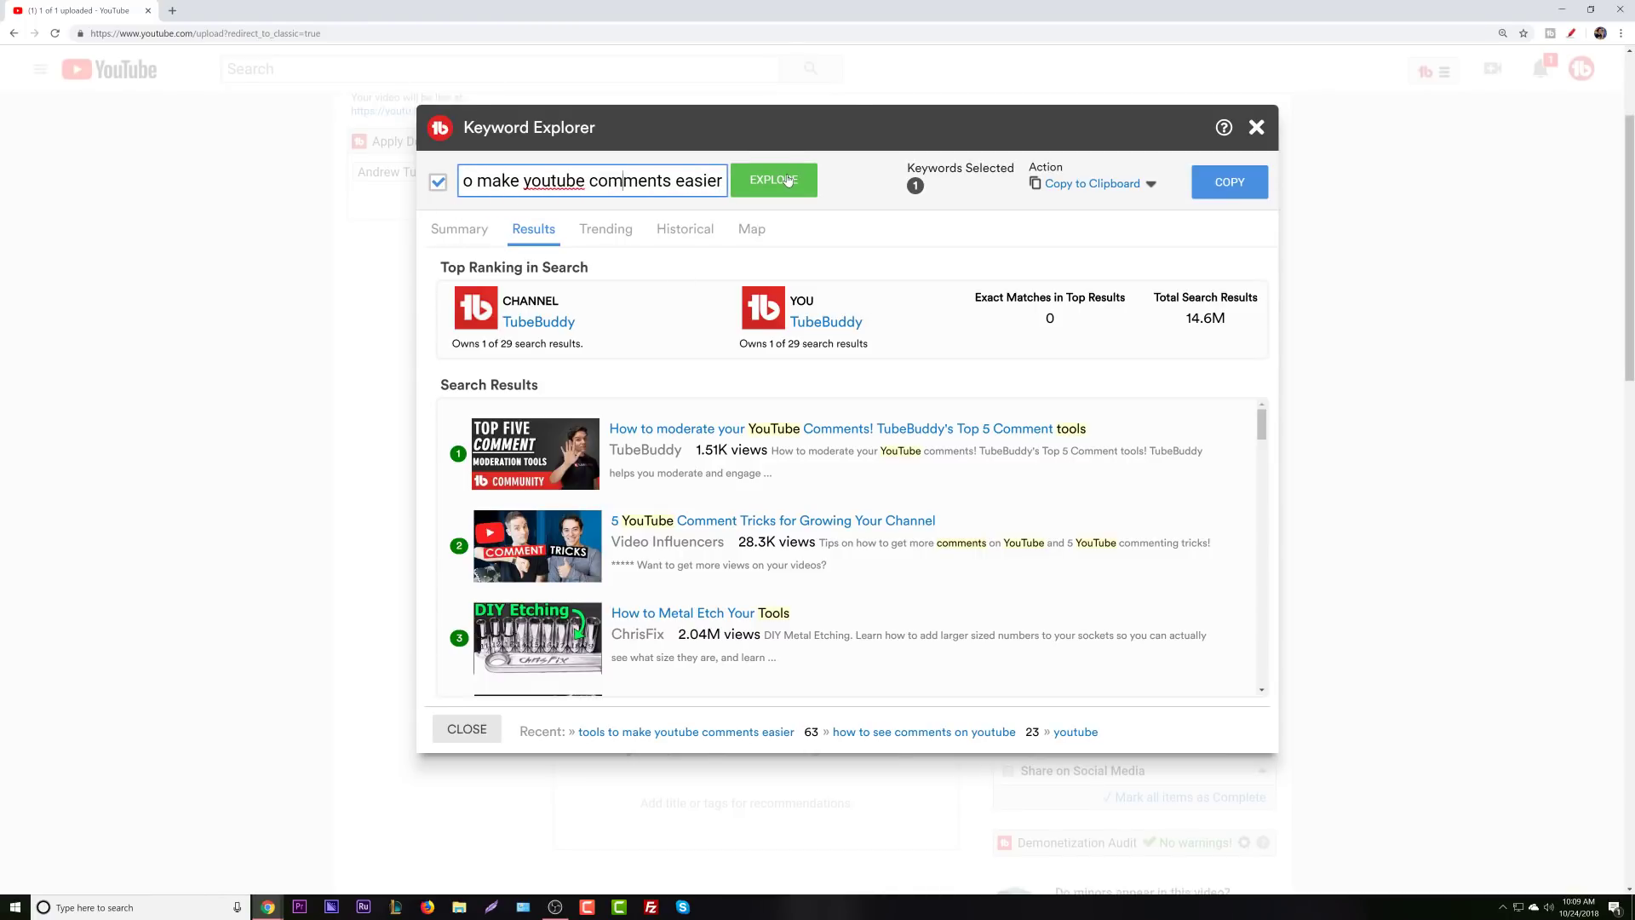
key("Left")
key("Left")
key("Left")
key("Left")
key("Left")
key("Left")
key("Left")
key("Left")
key("Left")
key("Left")
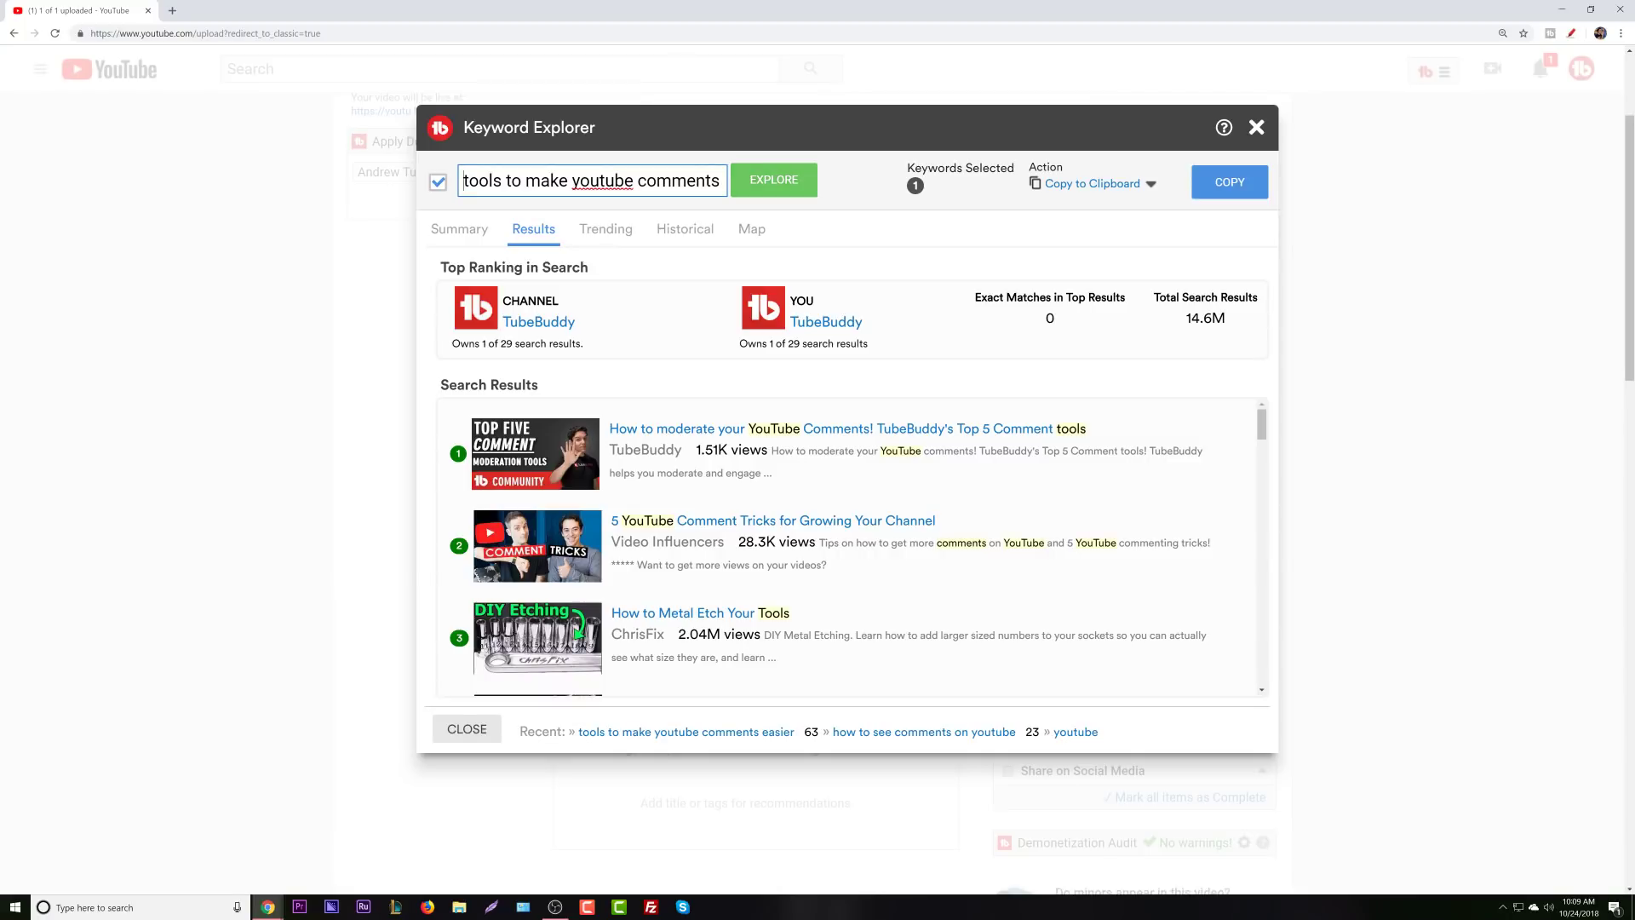
key("ctrl+a")
left_click(547, 181)
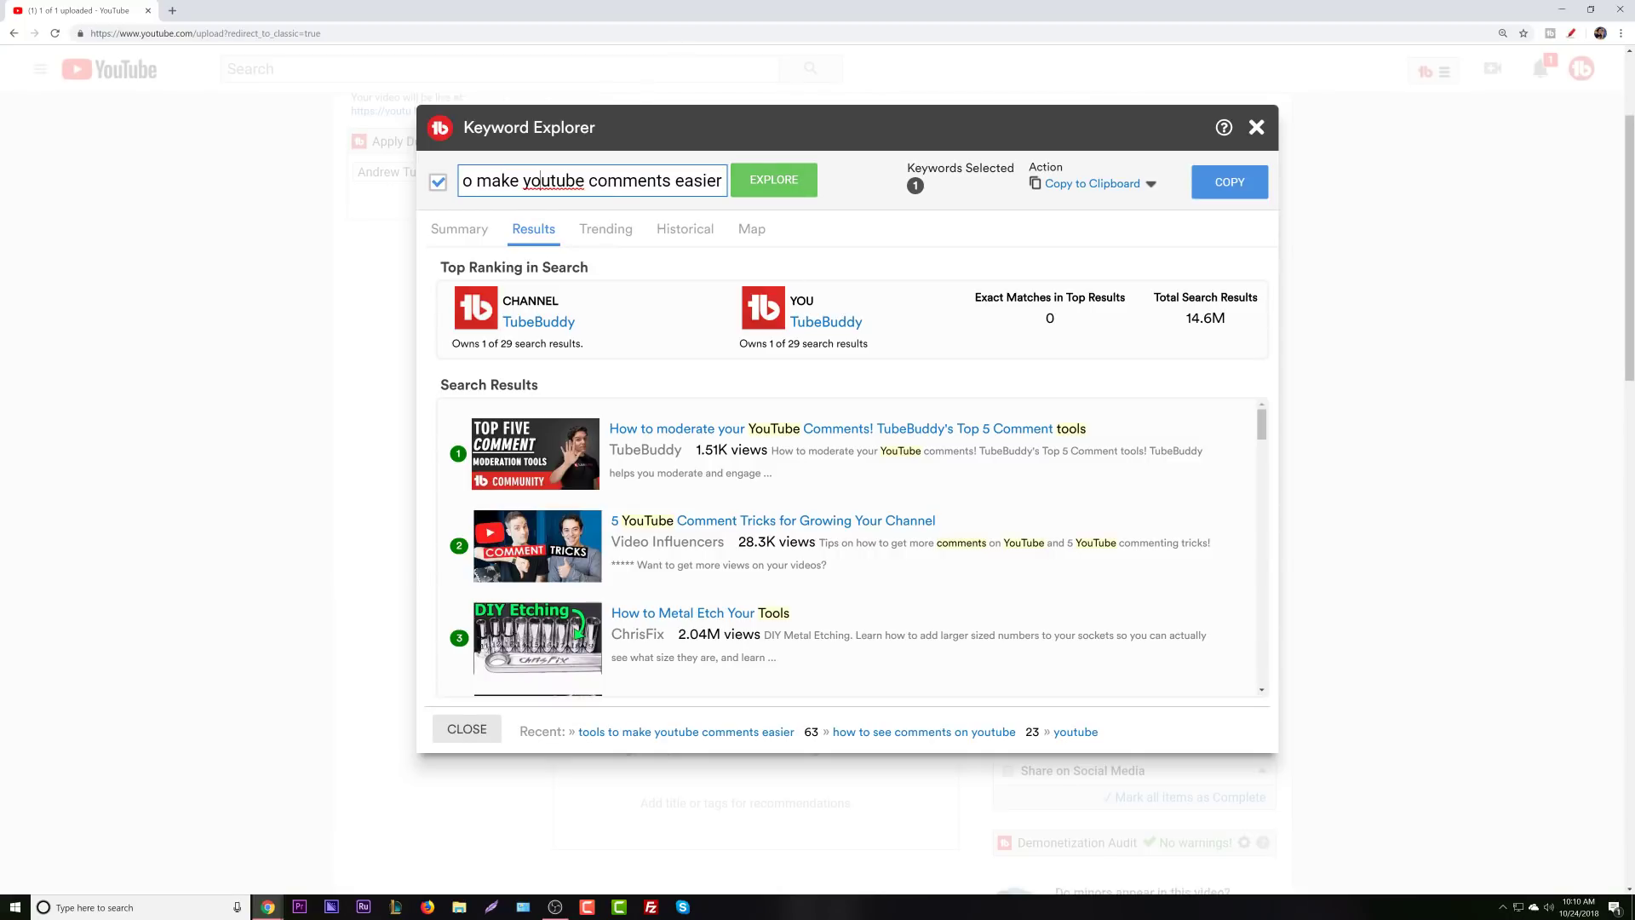
key("Home")
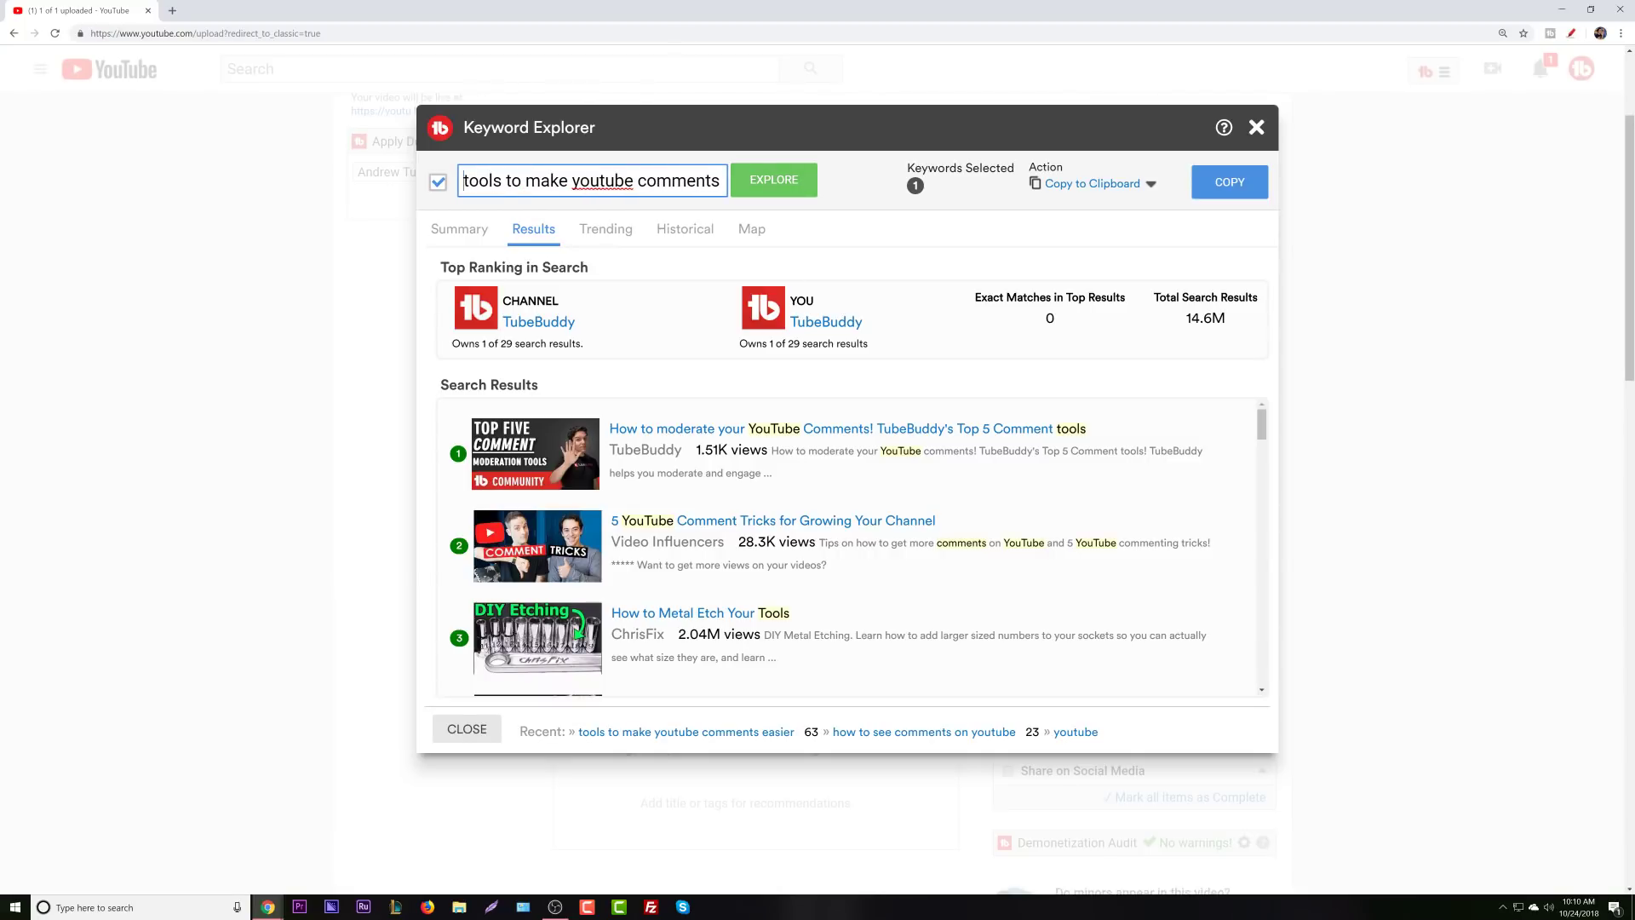
type("5")
left_click(468, 227)
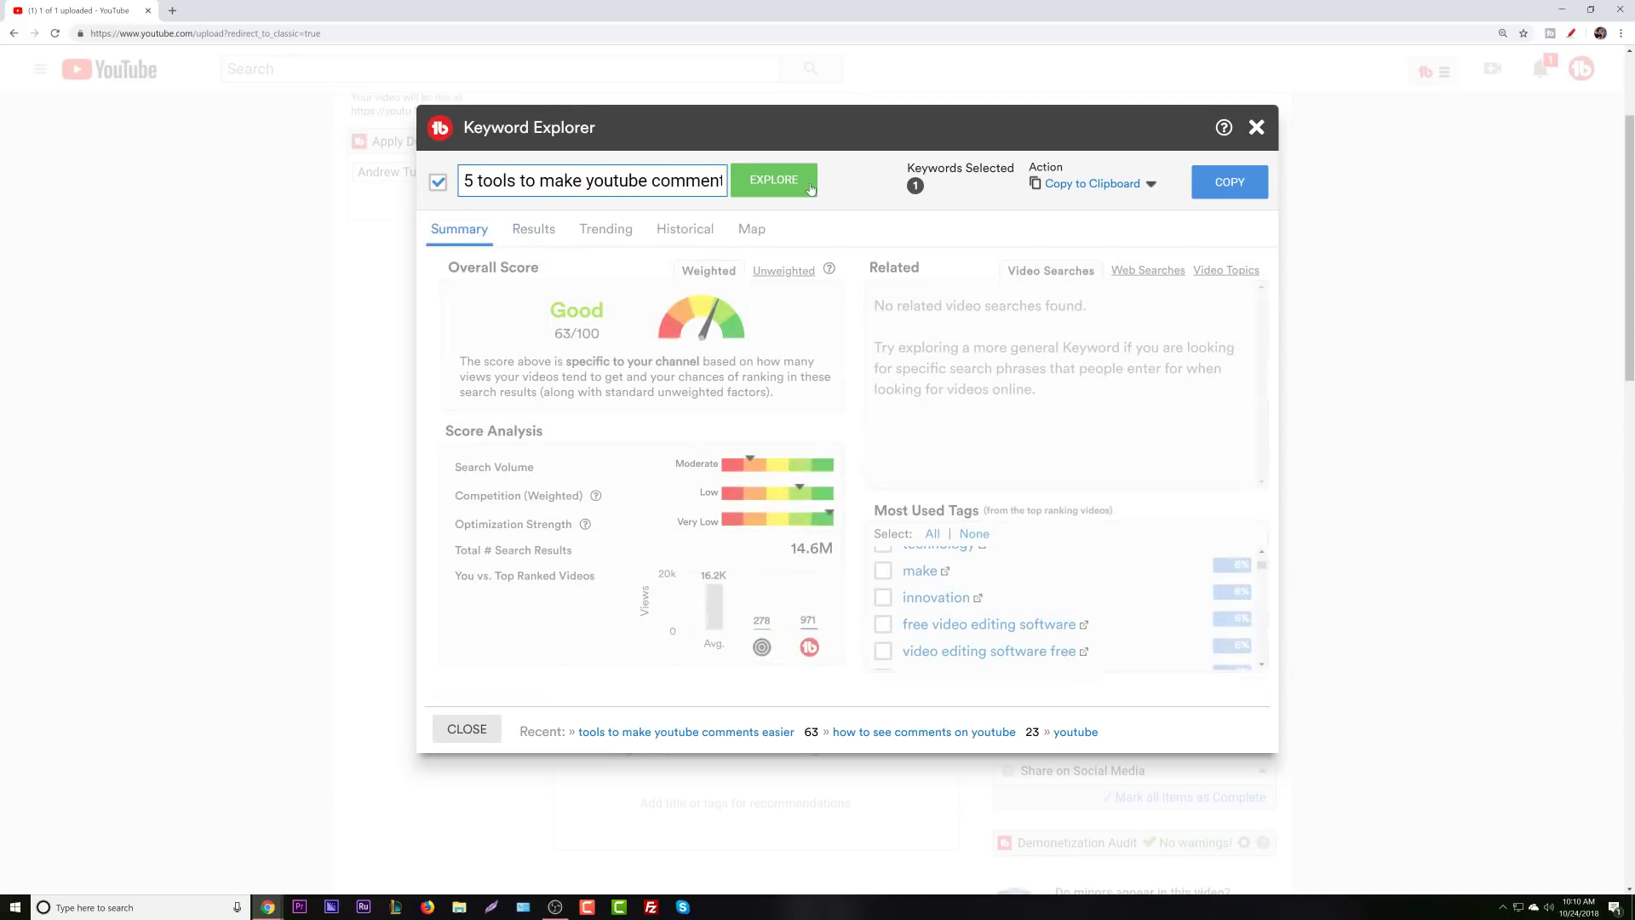
left_click(798, 189)
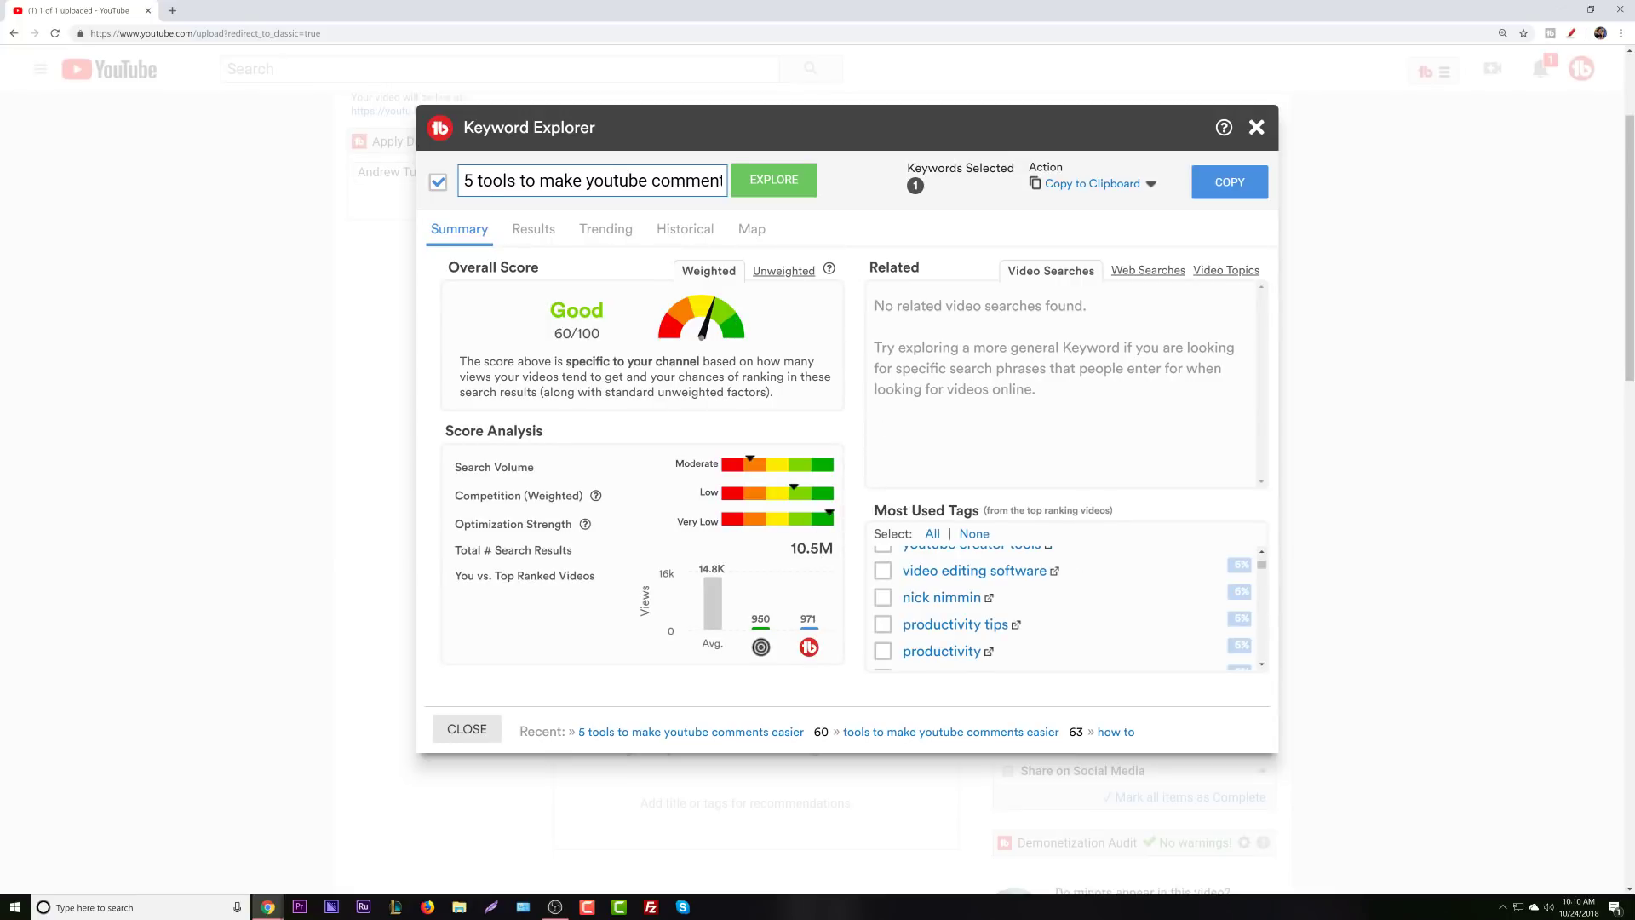
left_click(534, 230)
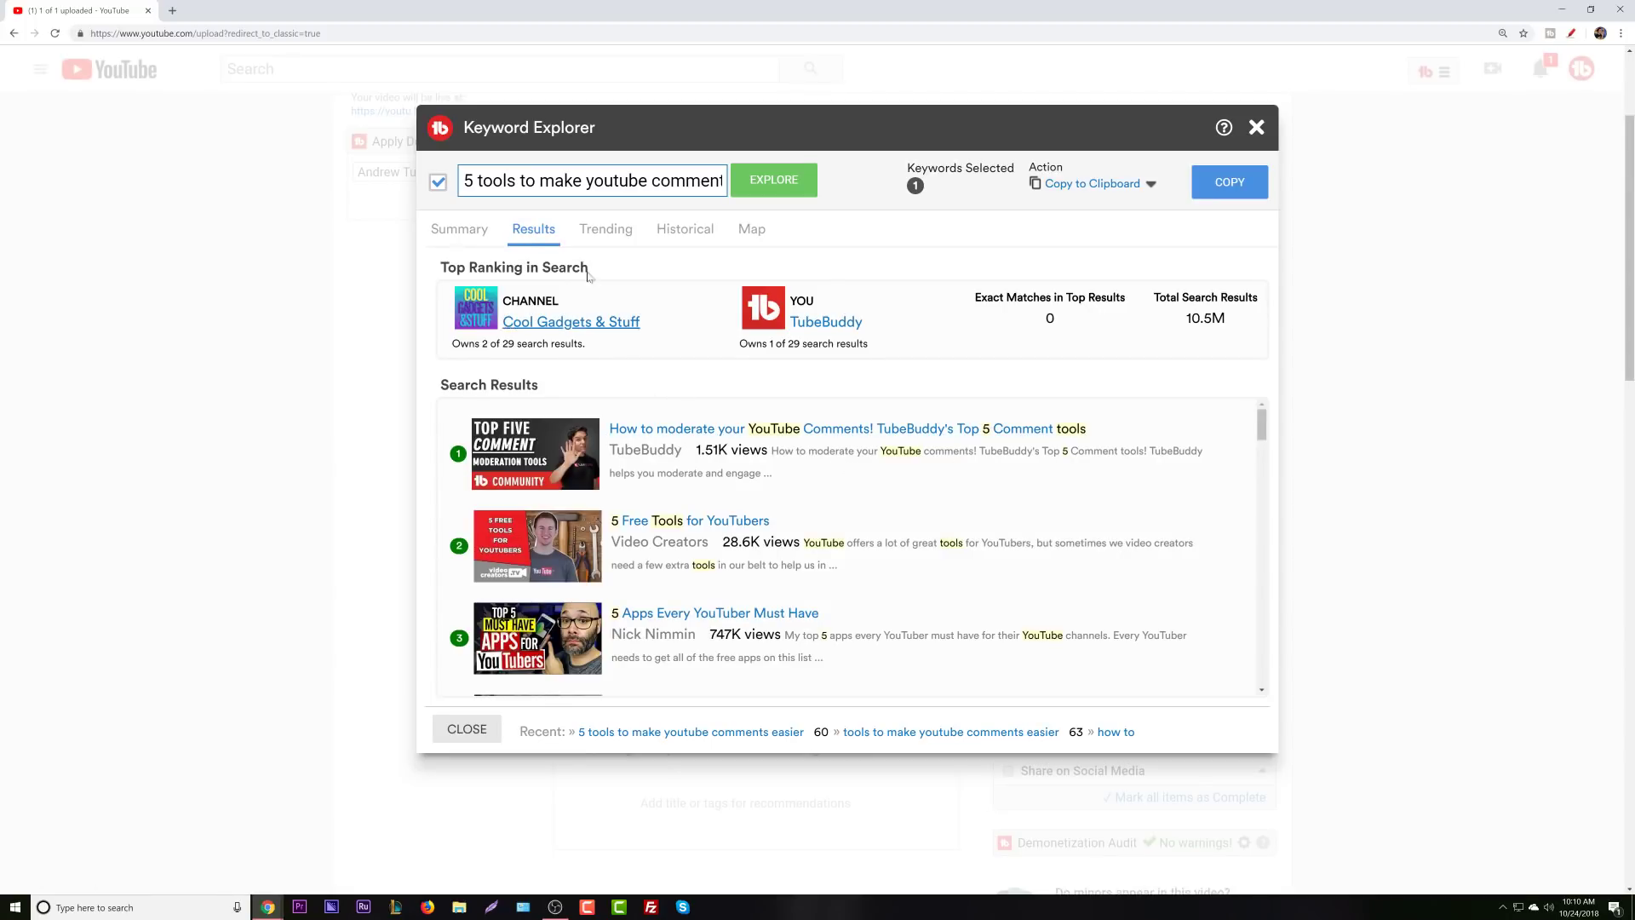
left_click(470, 240)
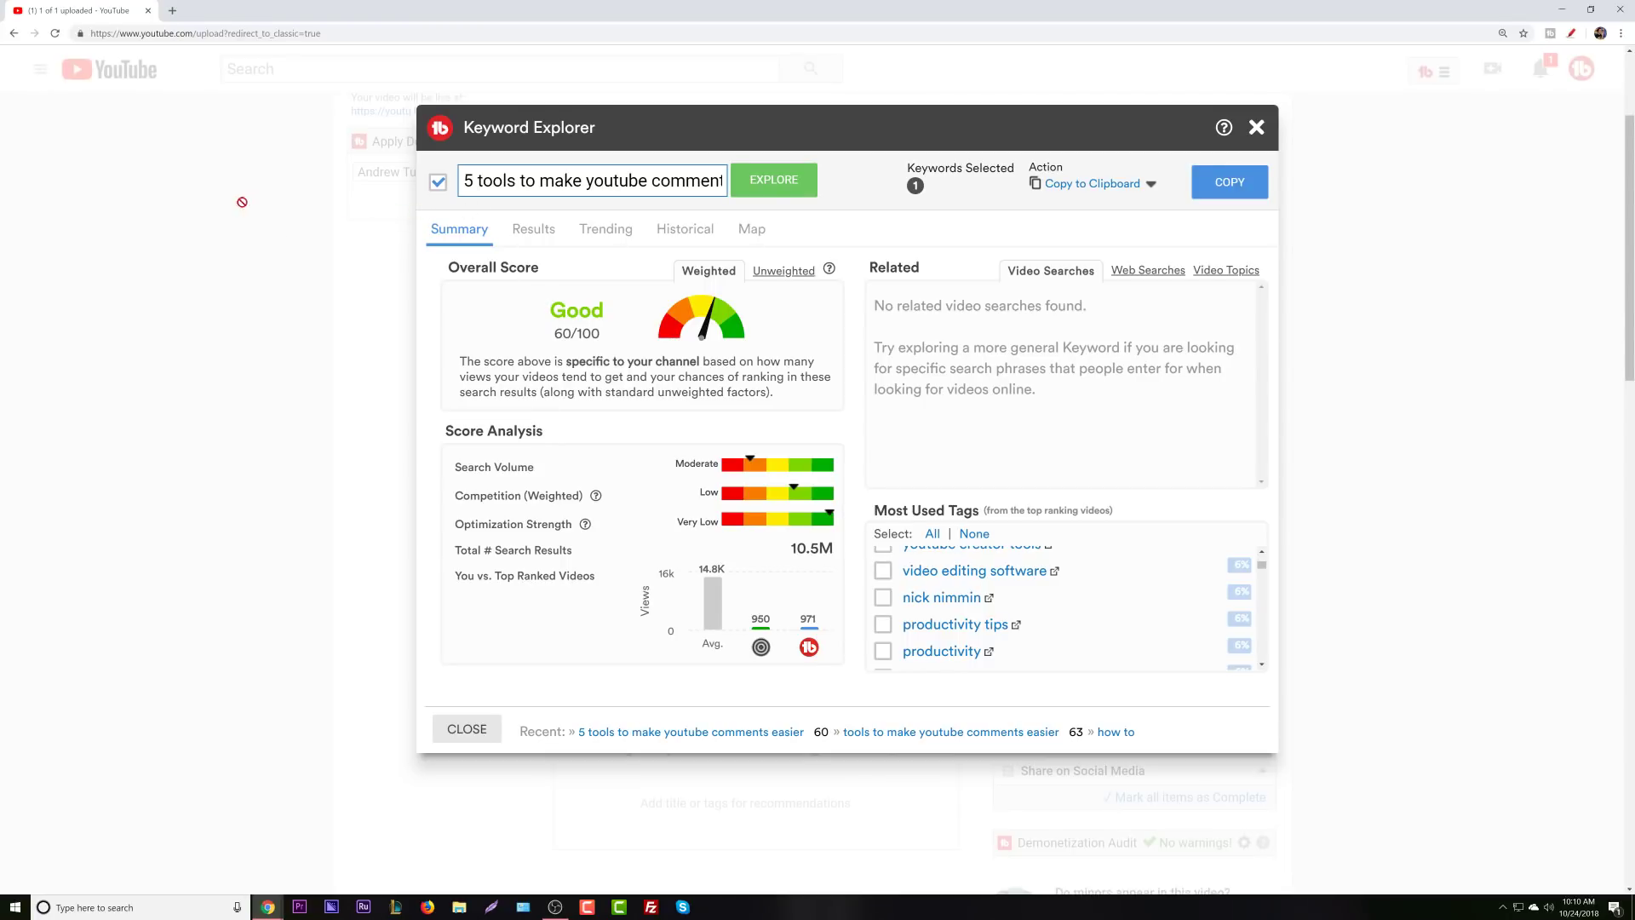
Copy the explored keyword into the empty video title and correct "youtube" to "YouTube".
left_click(464, 180)
left_click_drag(464, 181, 787, 211)
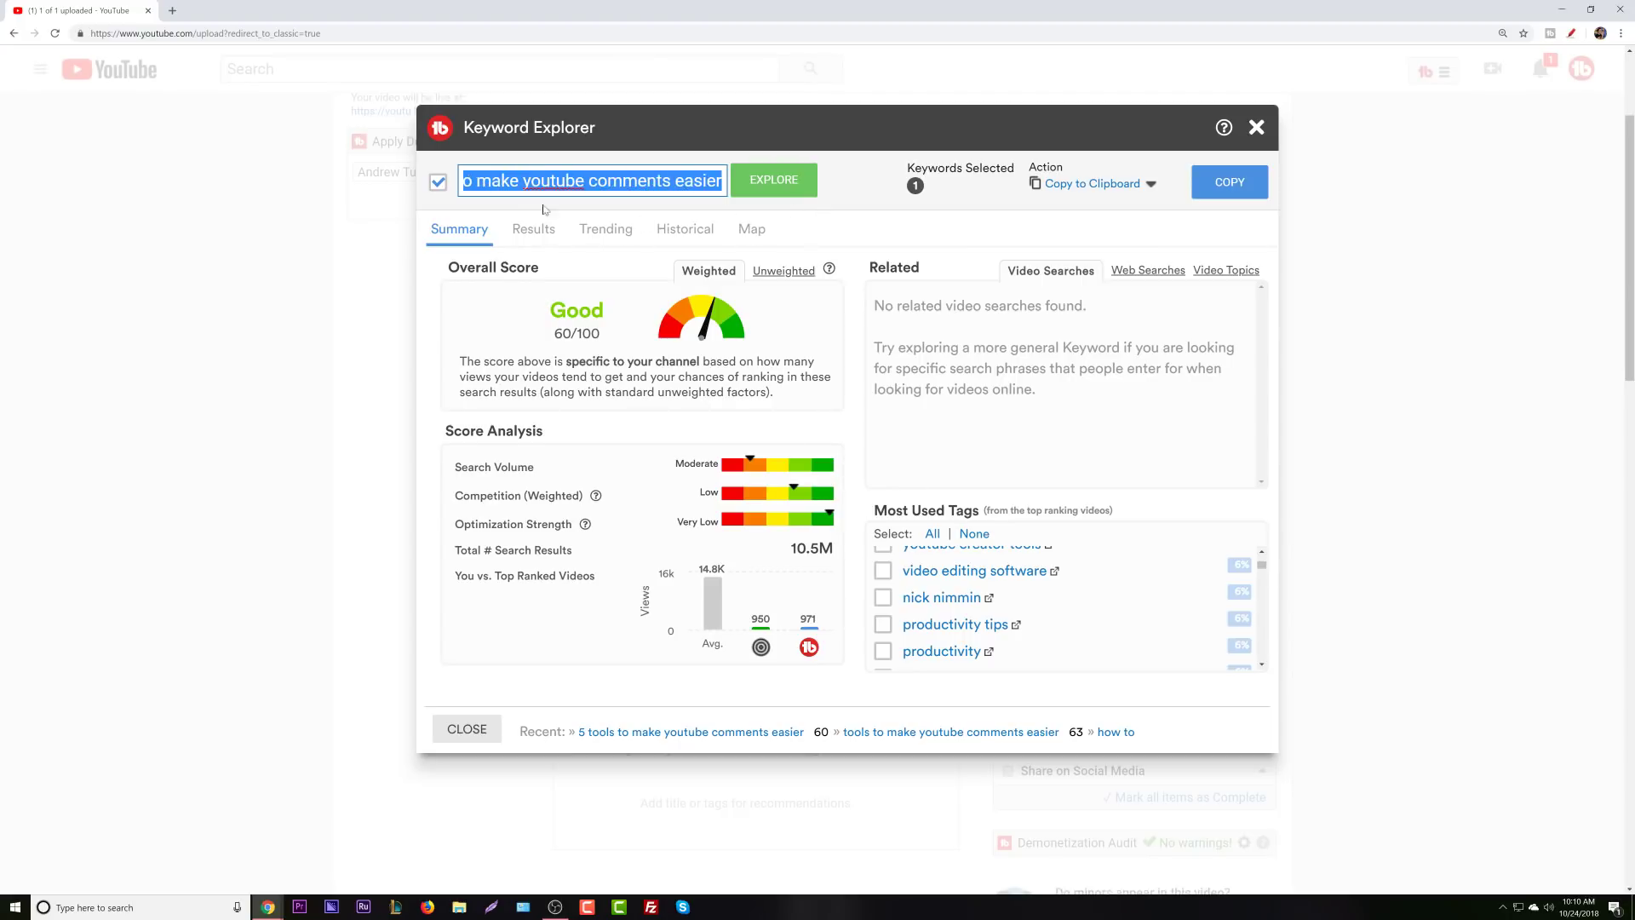
right_click(577, 186)
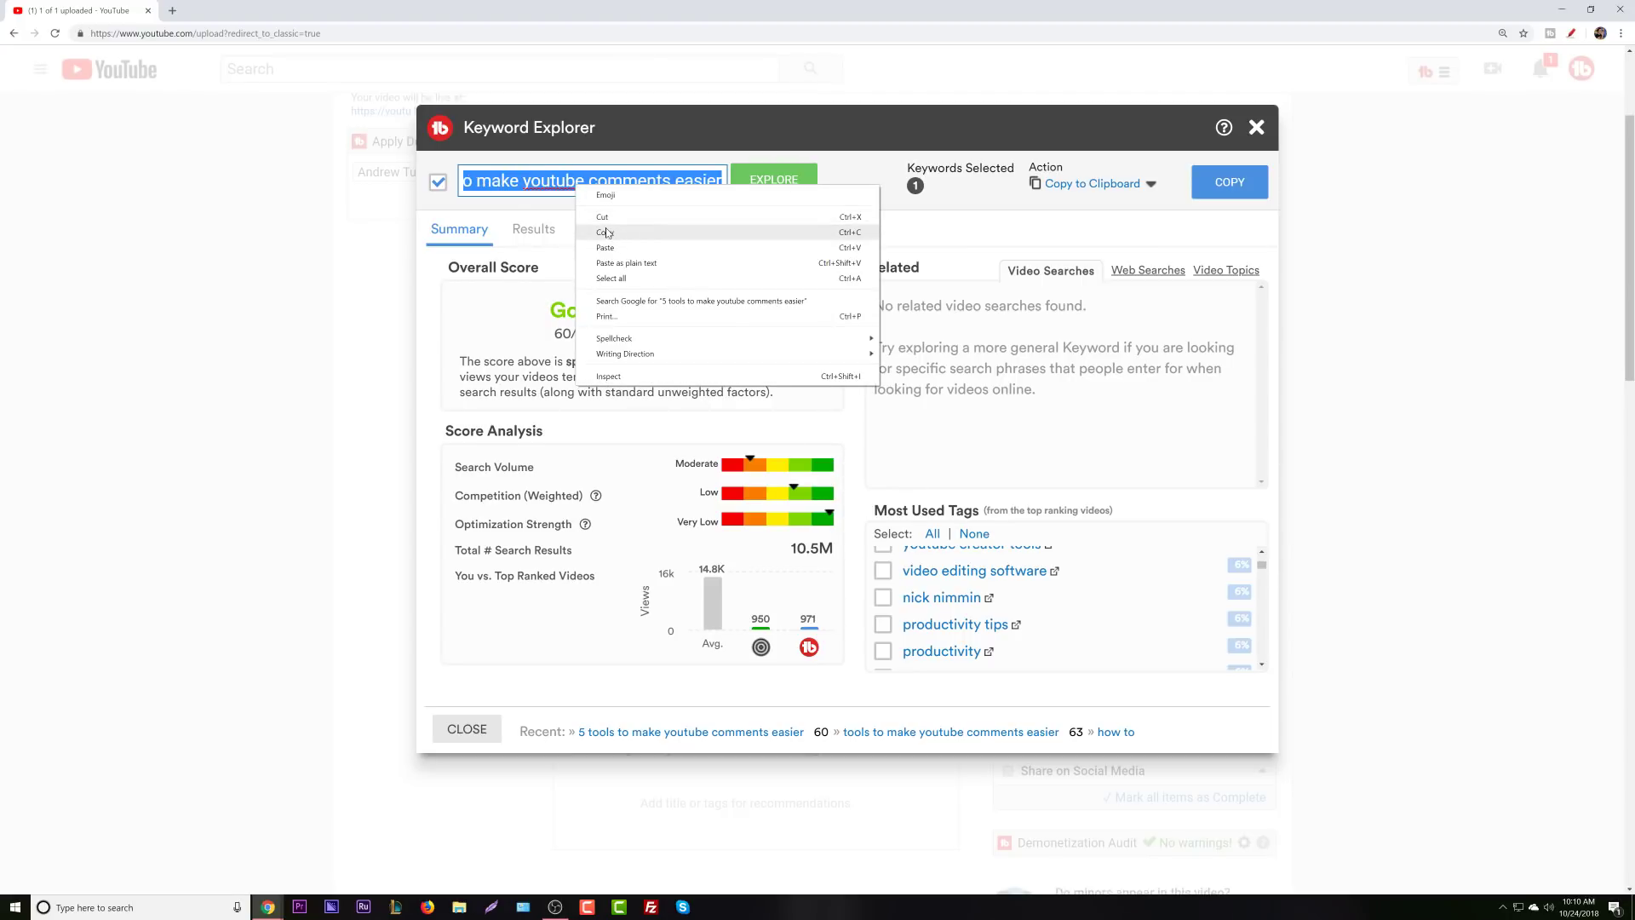
left_click(607, 232)
left_click(1256, 128)
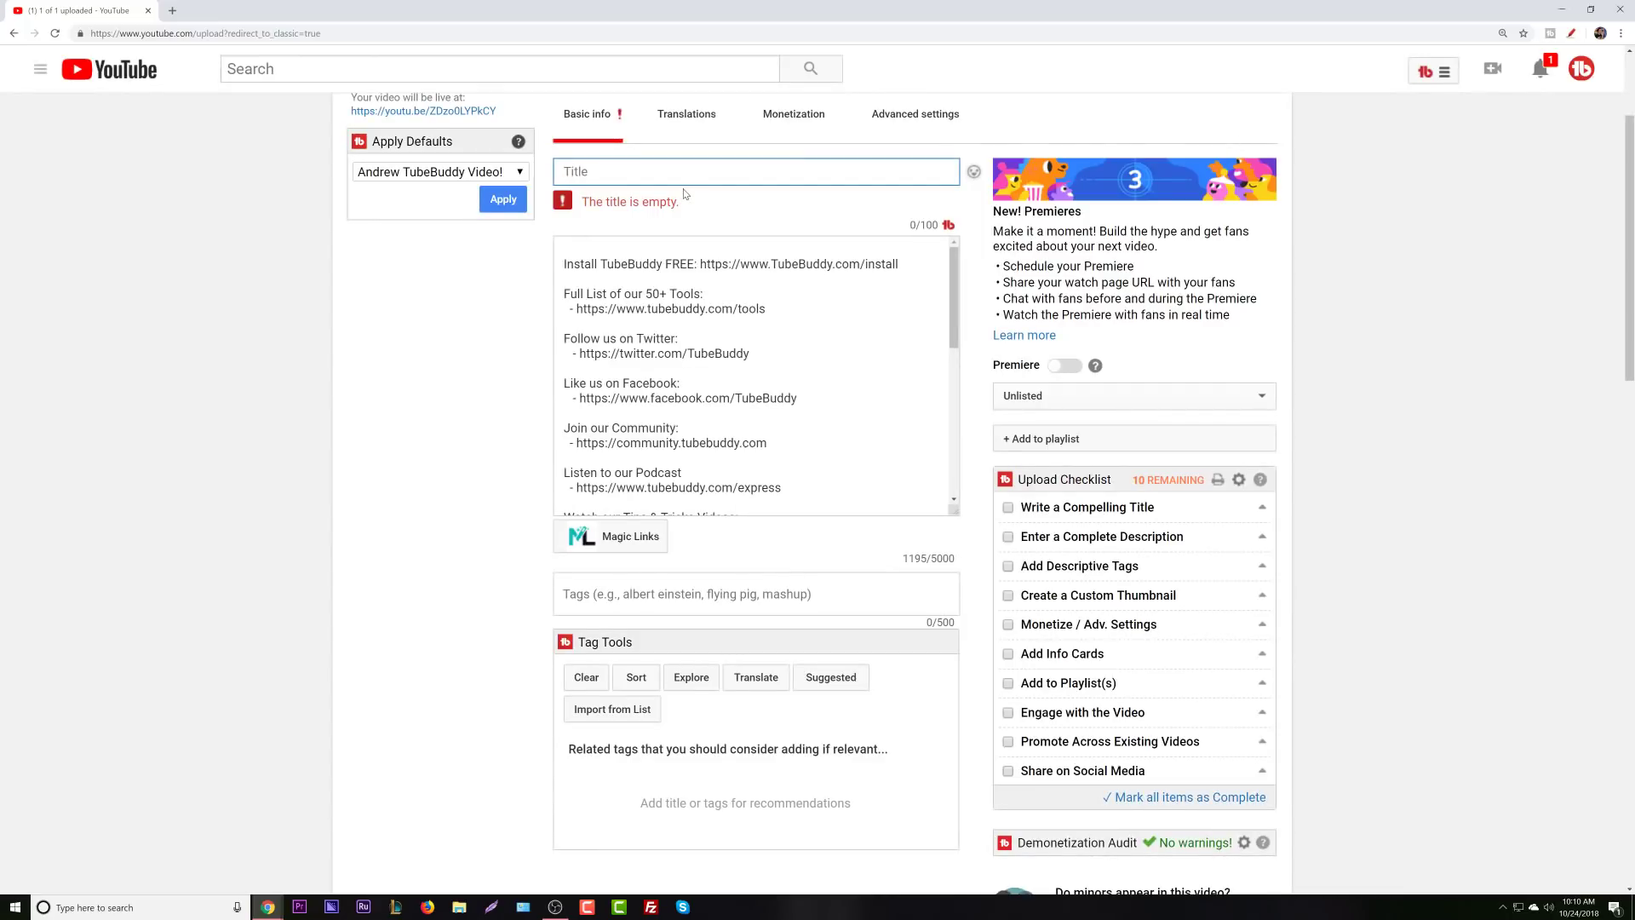
key("ctrl+v")
right_click(654, 168)
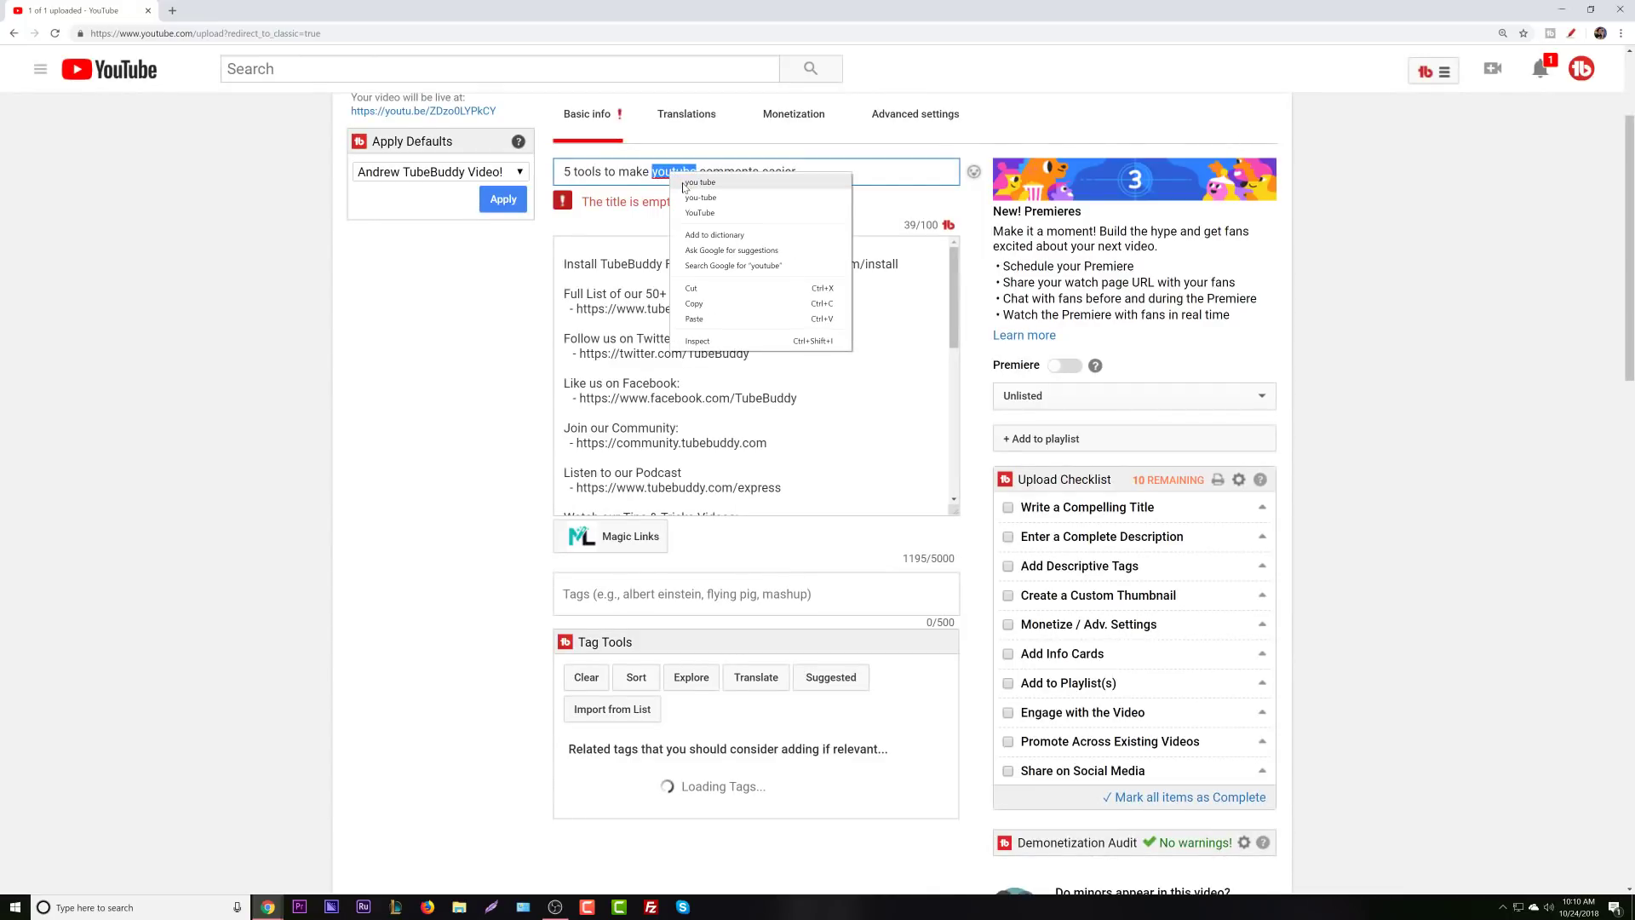
left_click(707, 217)
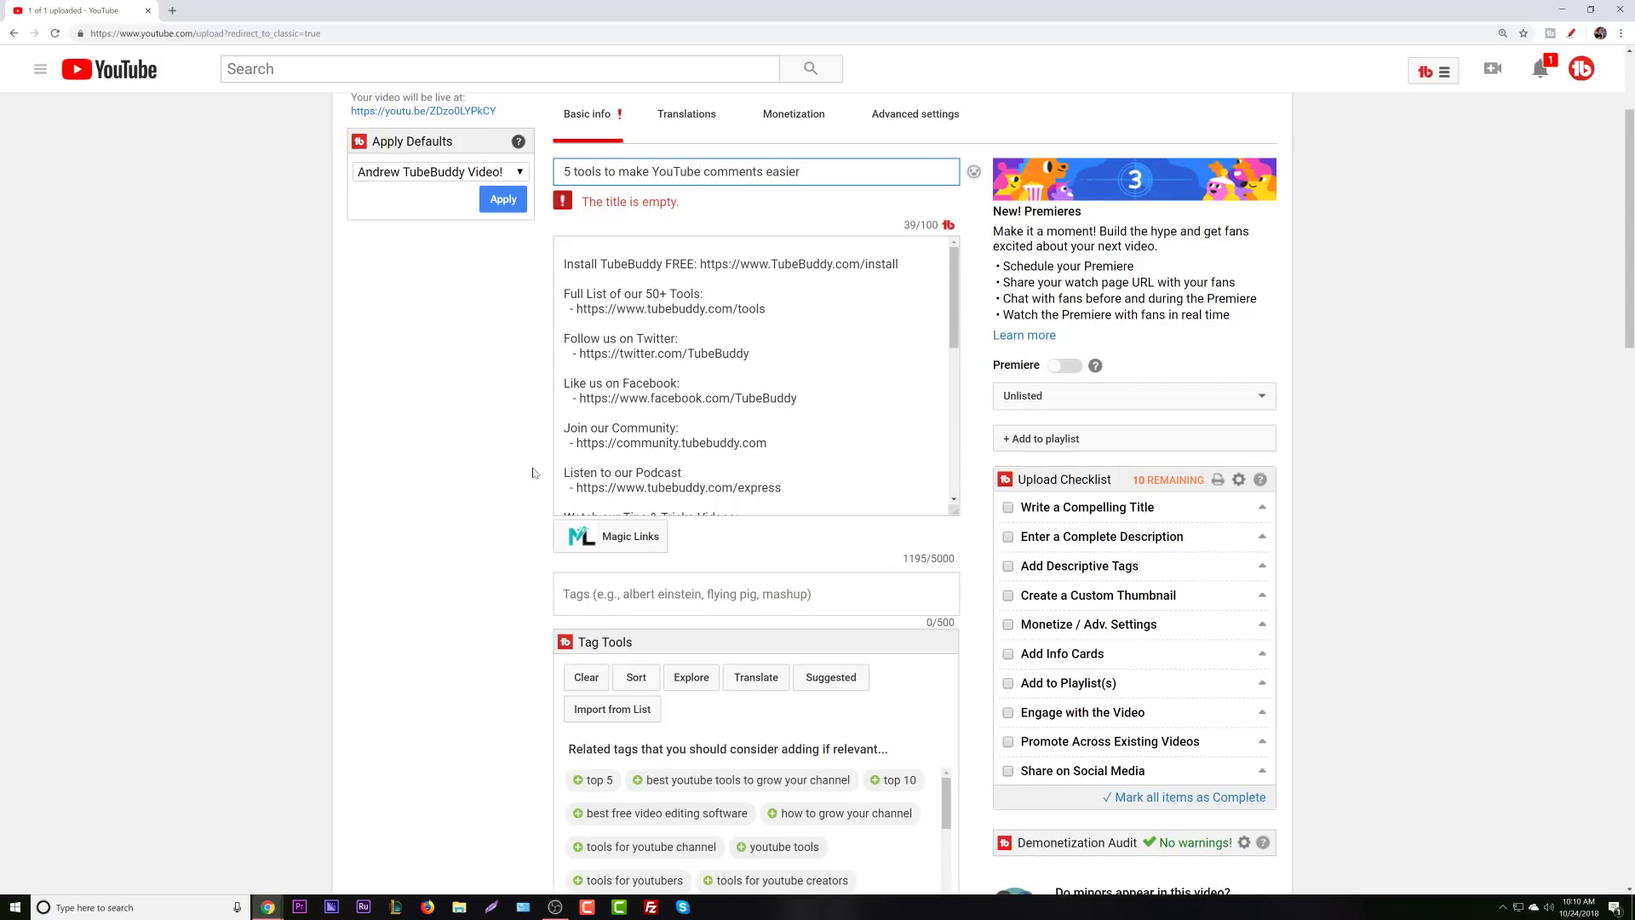
Look through the related tags suggested for the new video title.
scroll(591, 641, "down", 5)
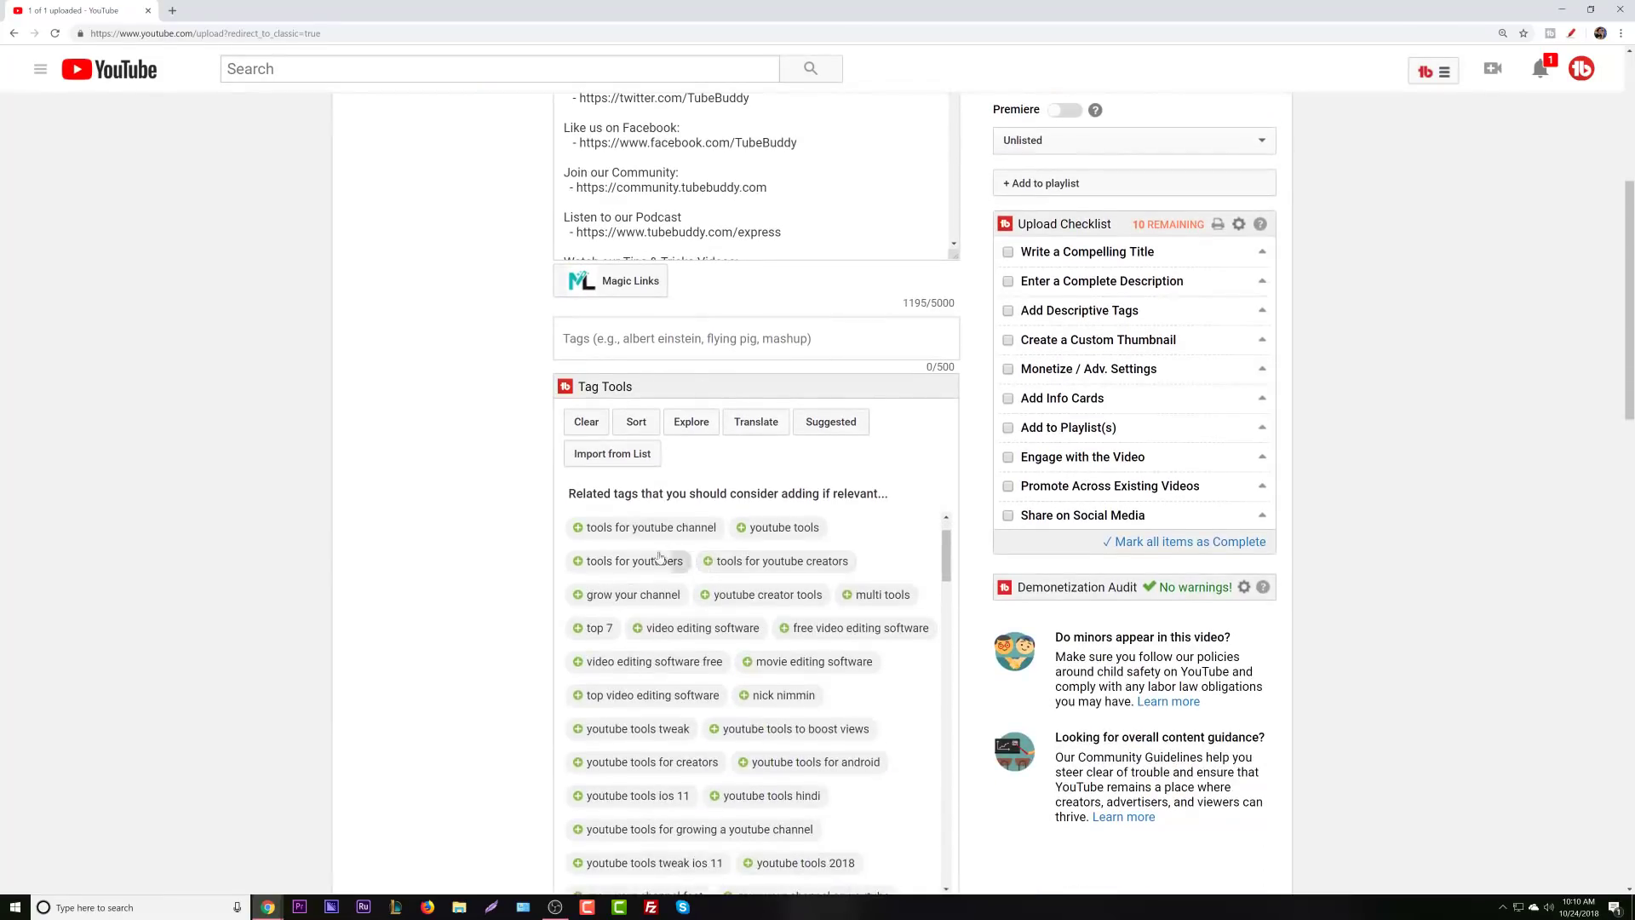
scroll(431, 672, "down", 3)
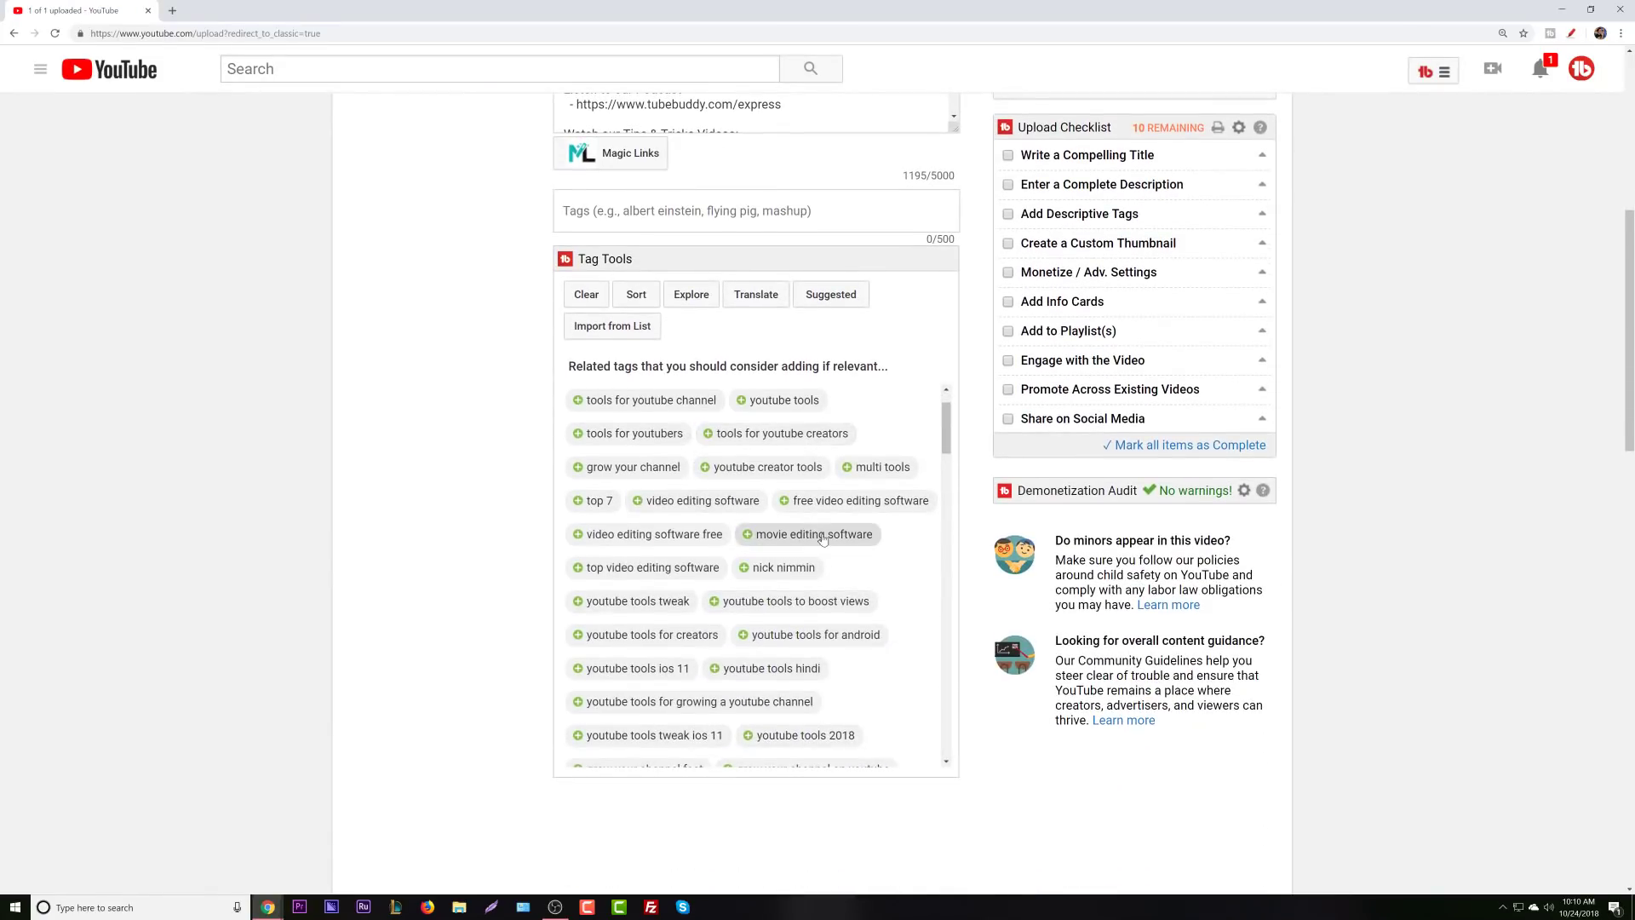
scroll(822, 537, "up", 2)
scroll(515, 453, "up", 3)
scroll(511, 457, "up", 3)
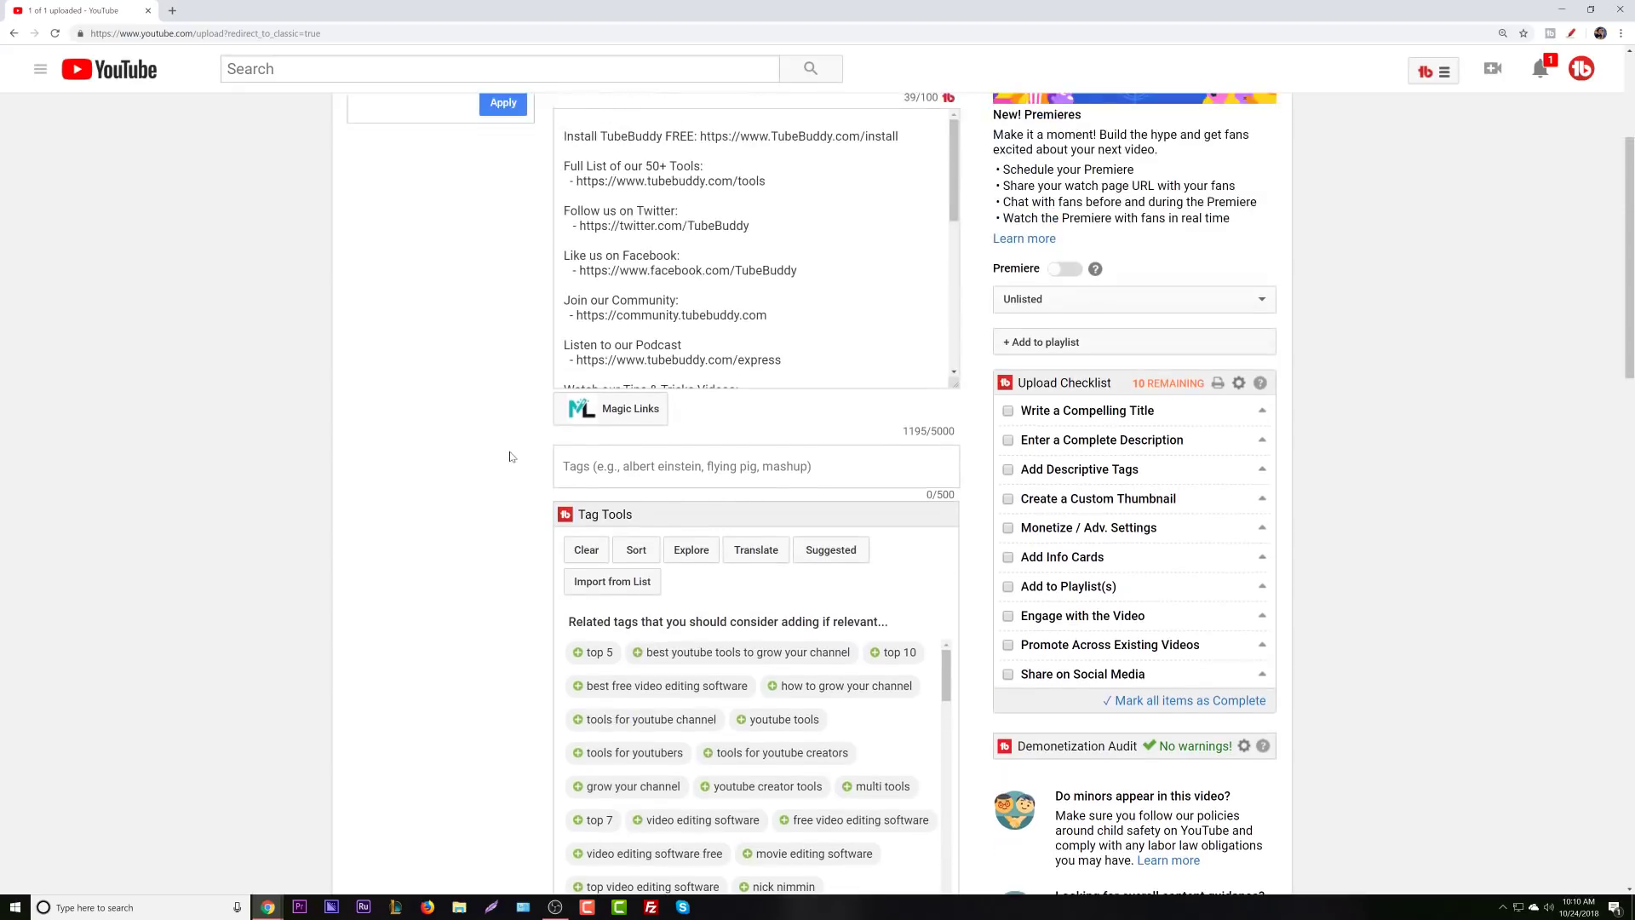
scroll(452, 511, "down", 5)
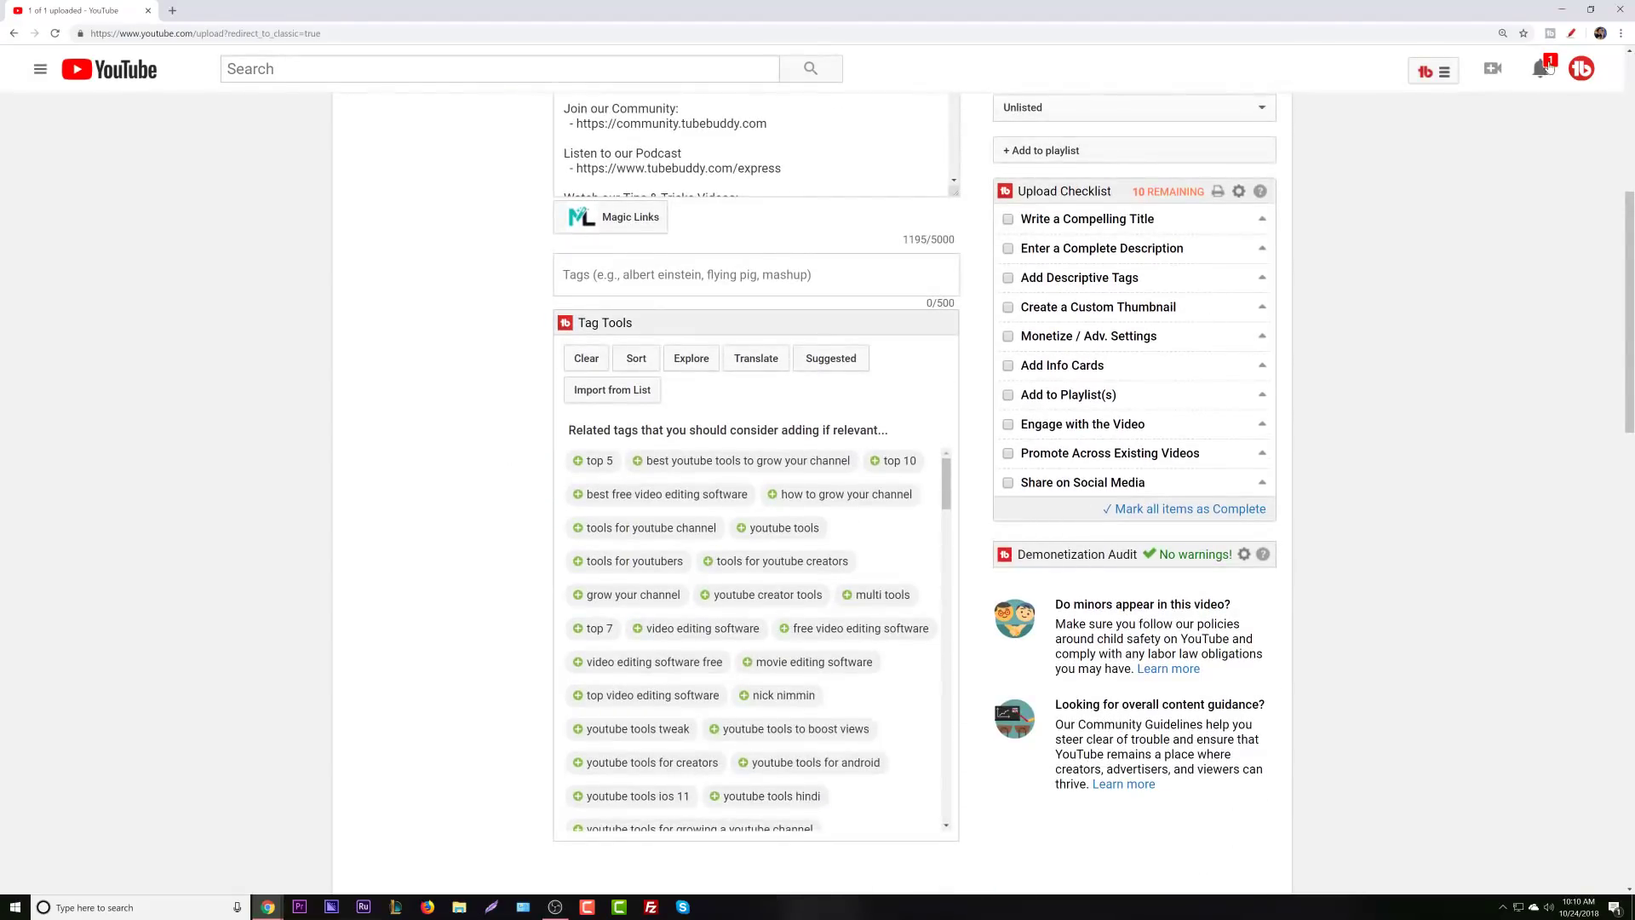
Draw temporary red marks beside the suggested tags and a red arrow to the video title, and close the drawing tool.
left_click(1571, 33)
scroll(520, 502, "up", 3)
scroll(520, 503, "up", 1)
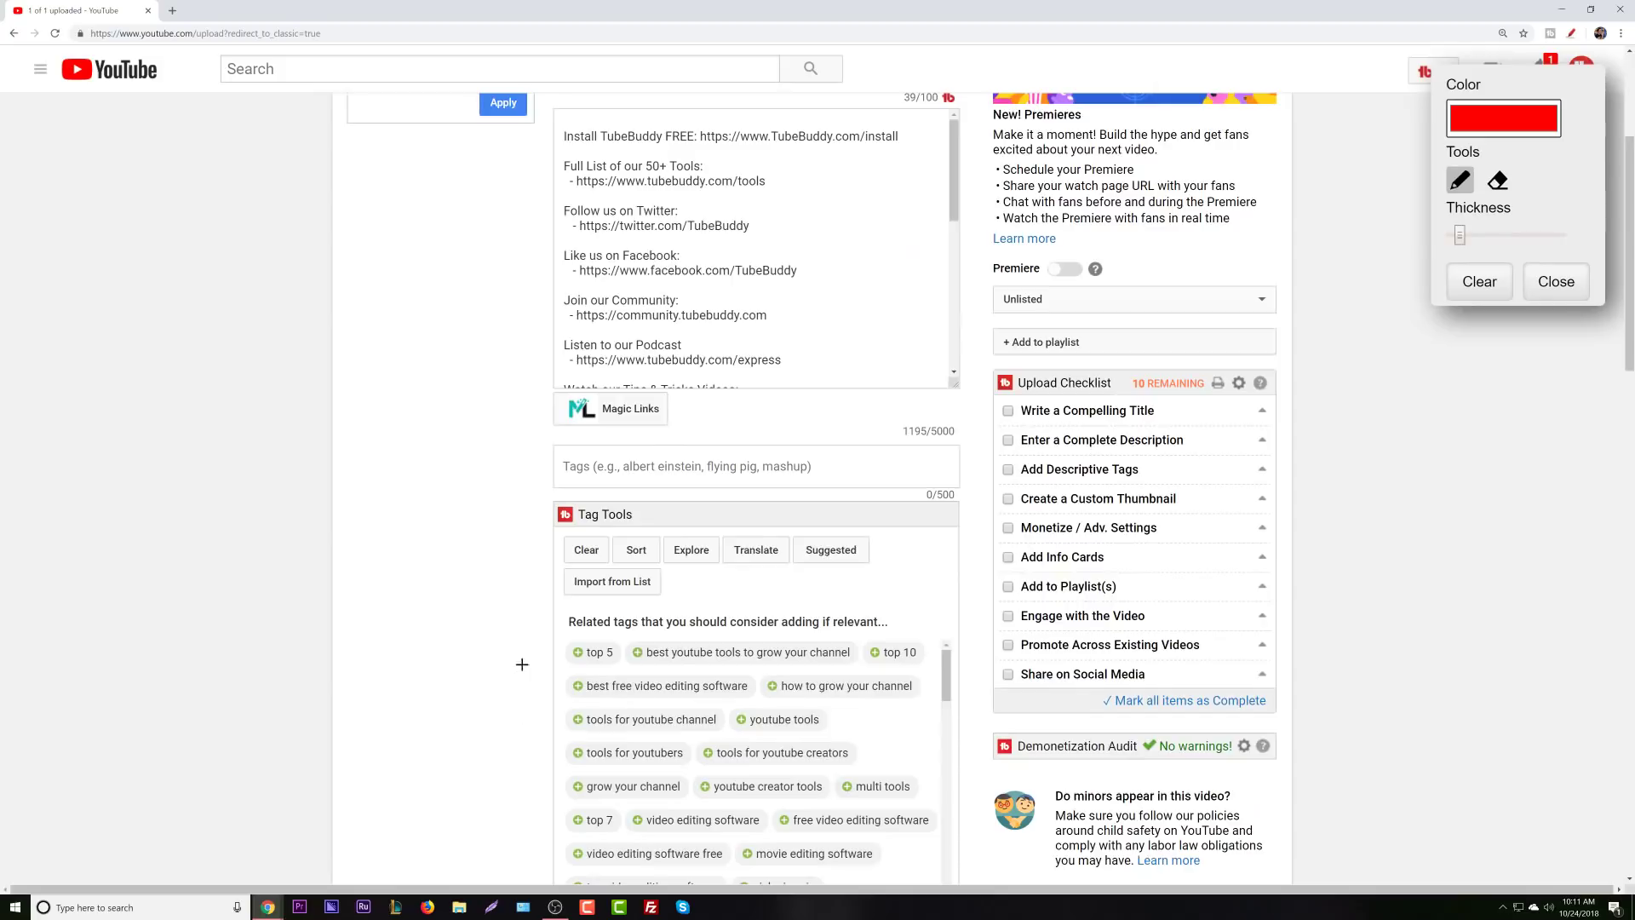
left_click_drag(512, 609, 509, 780)
left_click_drag(508, 805, 497, 848)
scroll(482, 519, "up", 1)
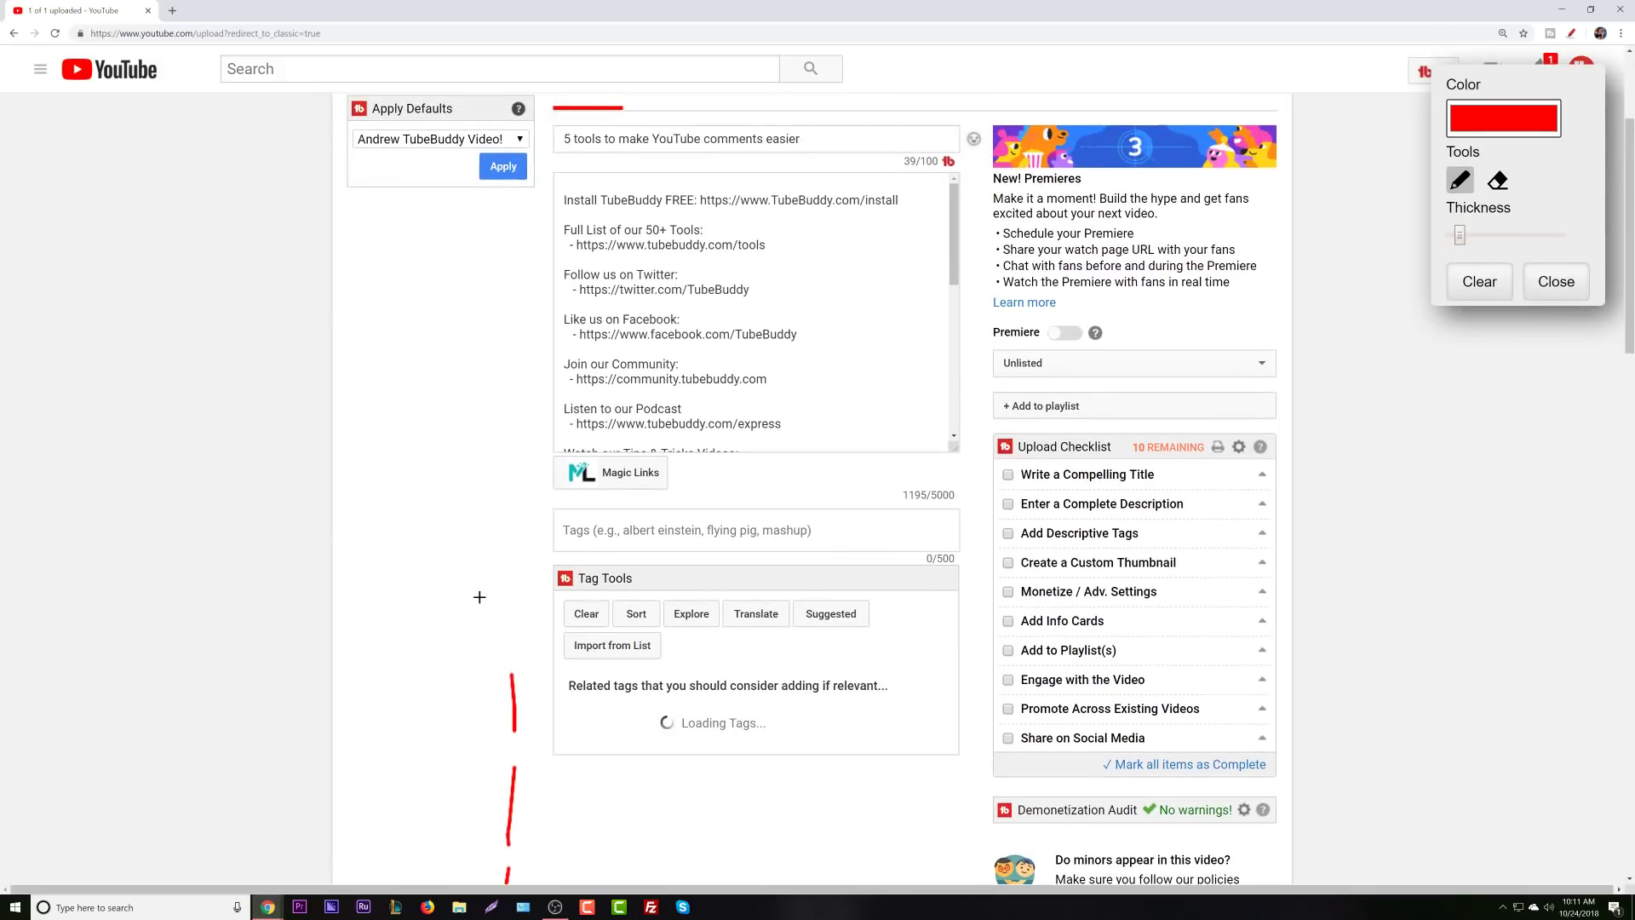
left_click_drag(479, 596, 545, 182)
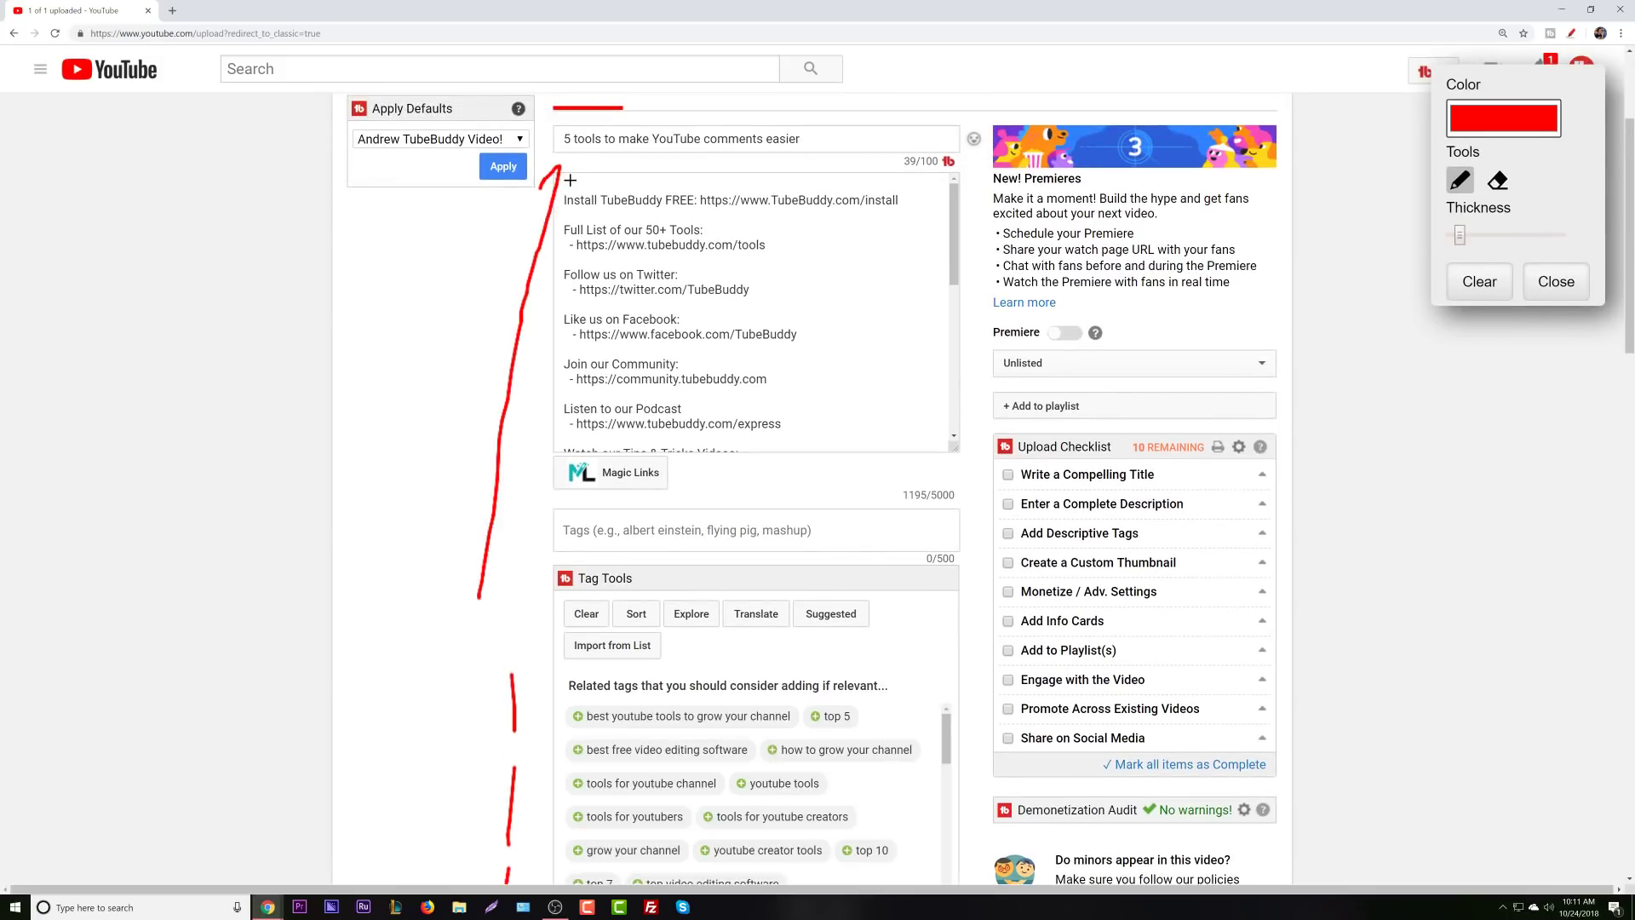
left_click(1569, 279)
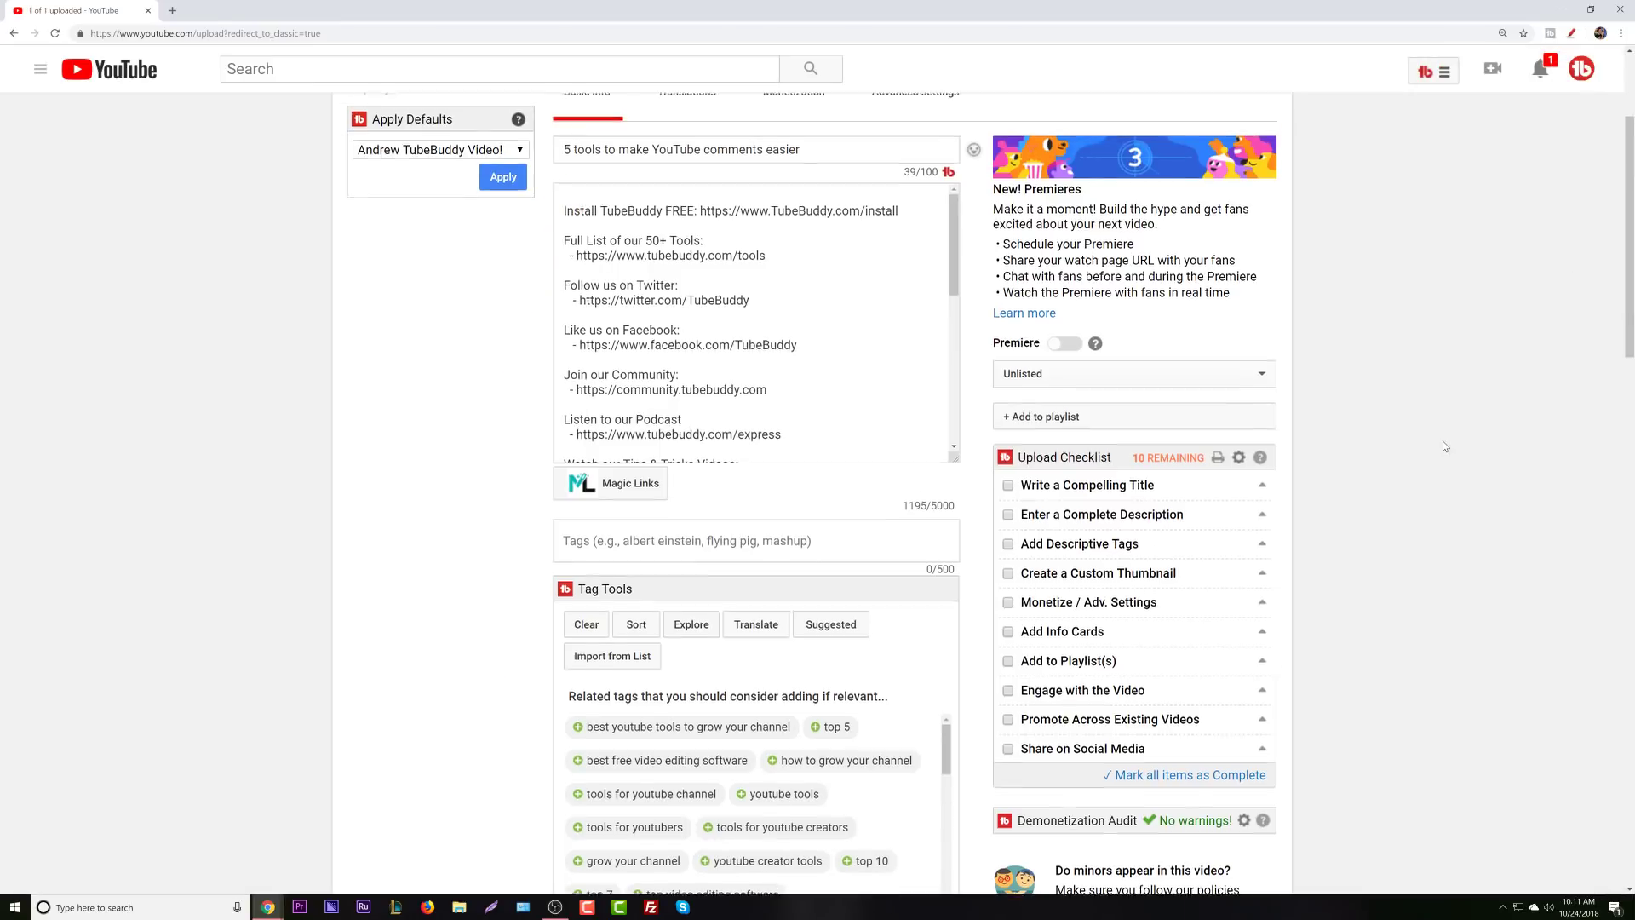
Check off "Write a Compelling Title" in the upload checklist, read its tips and collapse the item.
scroll(1380, 602, "up", 3)
scroll(1301, 628, "down", 1)
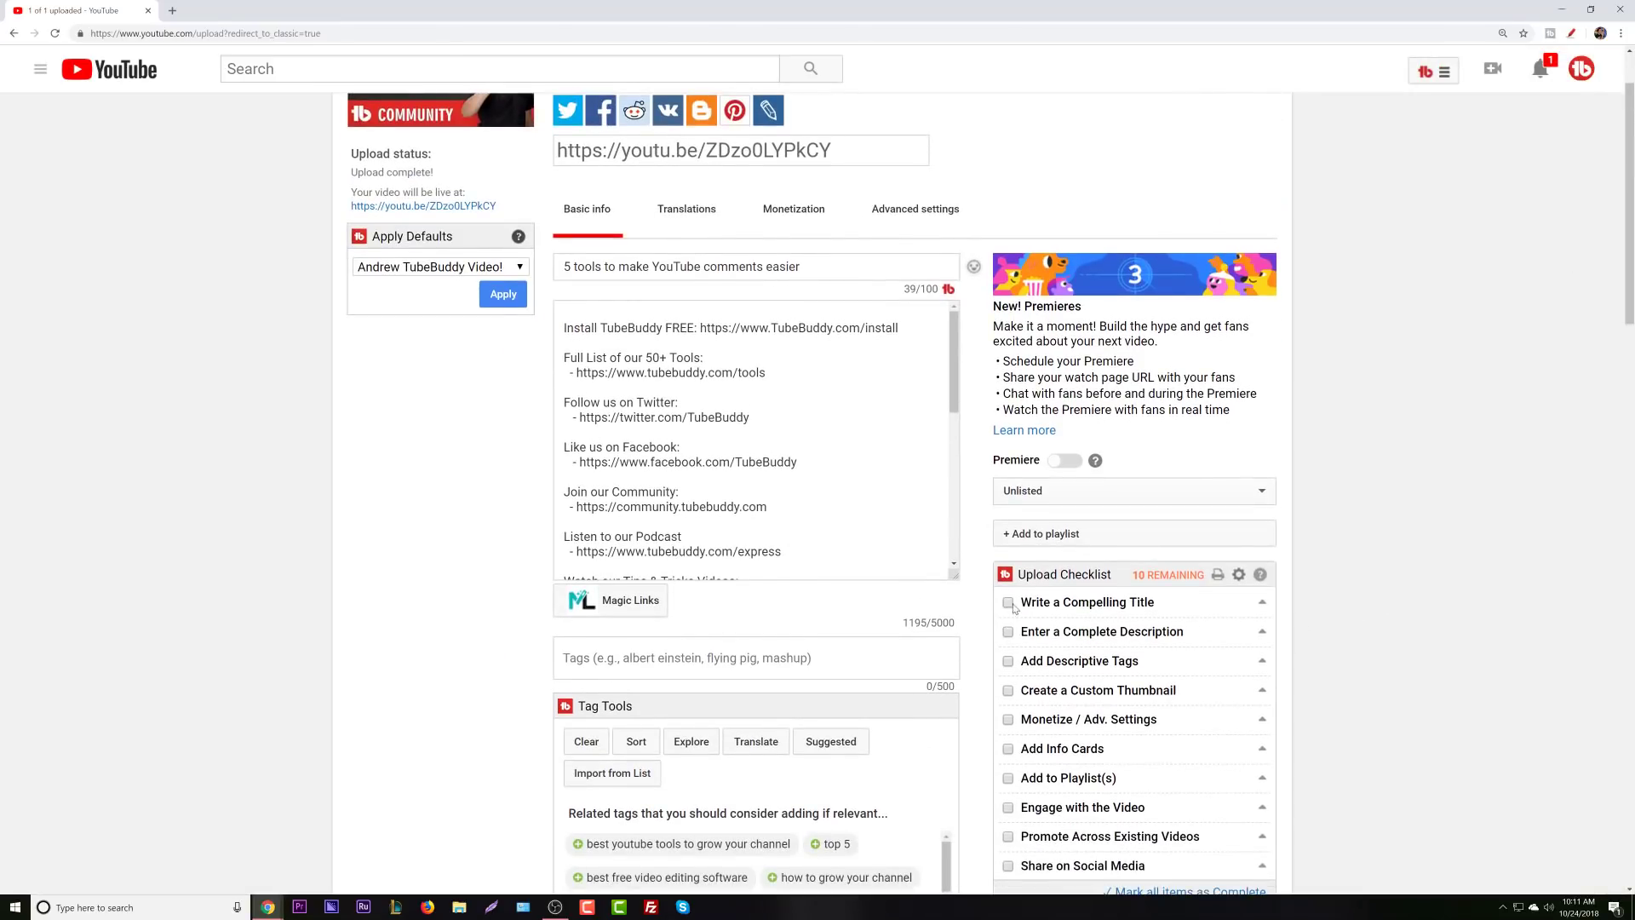
scroll(1013, 608, "down", 1)
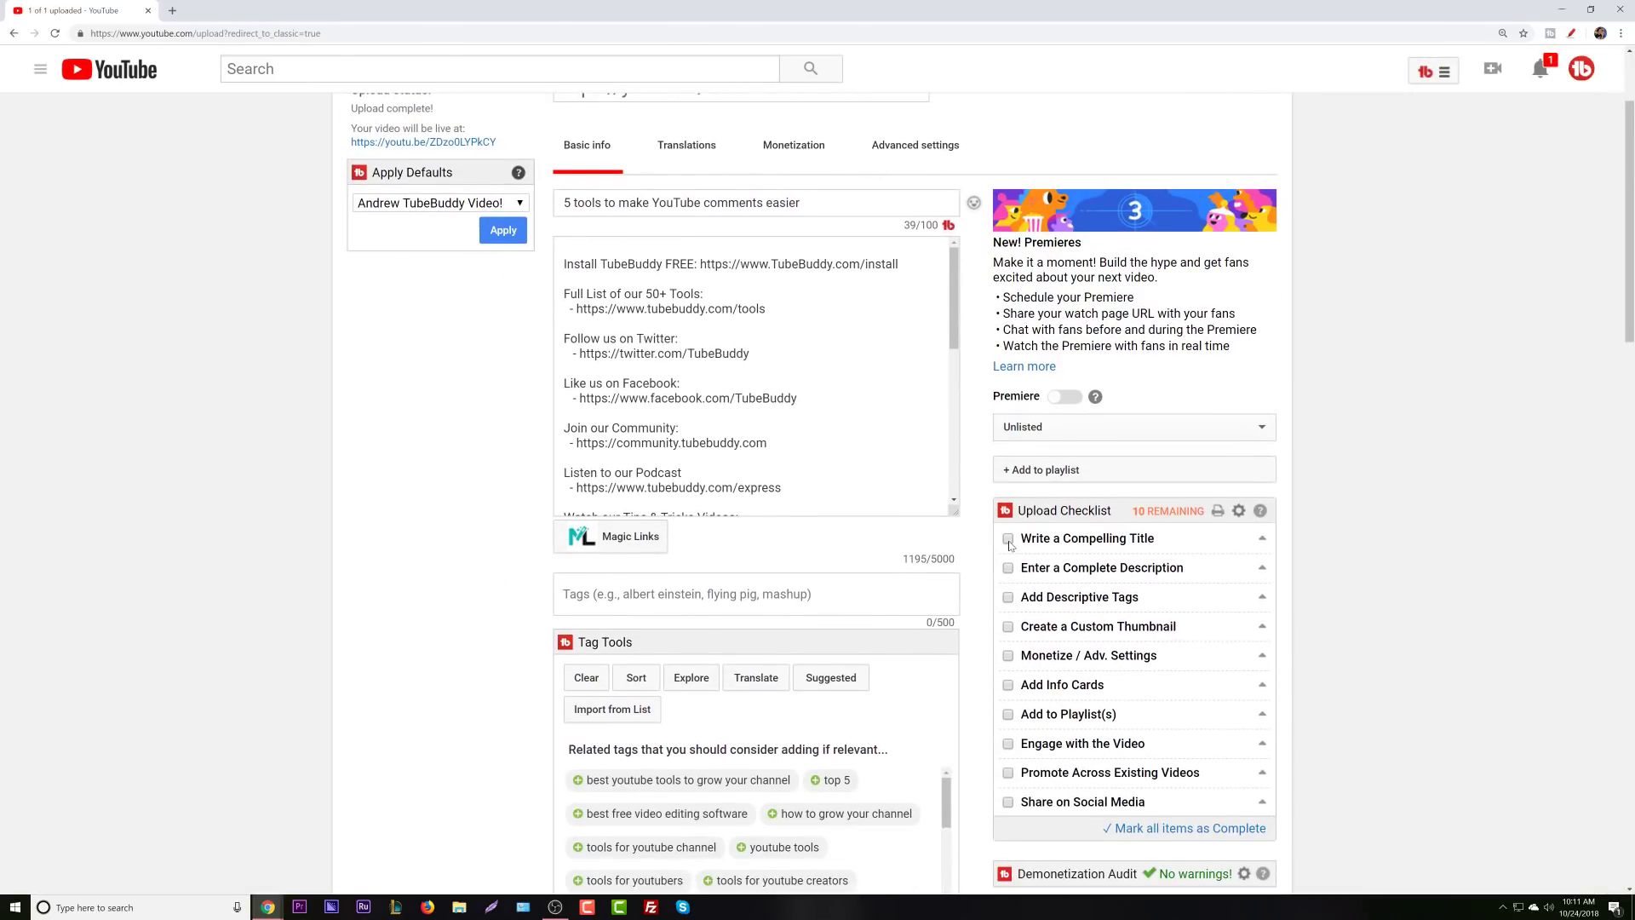
left_click(1009, 540)
left_click(1197, 547)
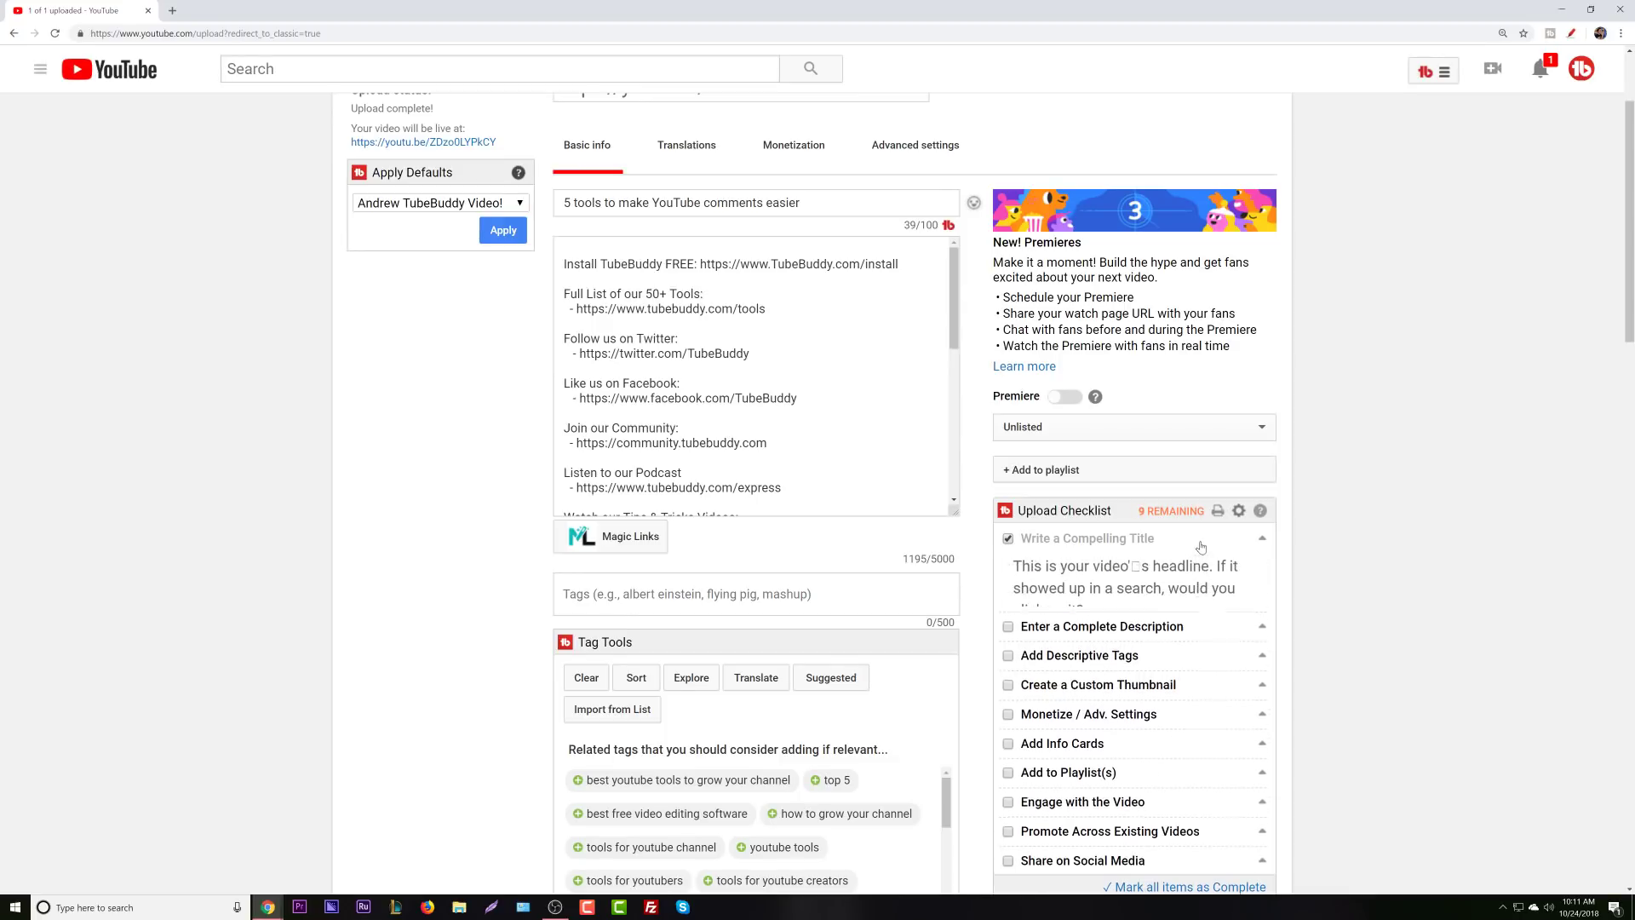
scroll(1190, 637, "down", 1)
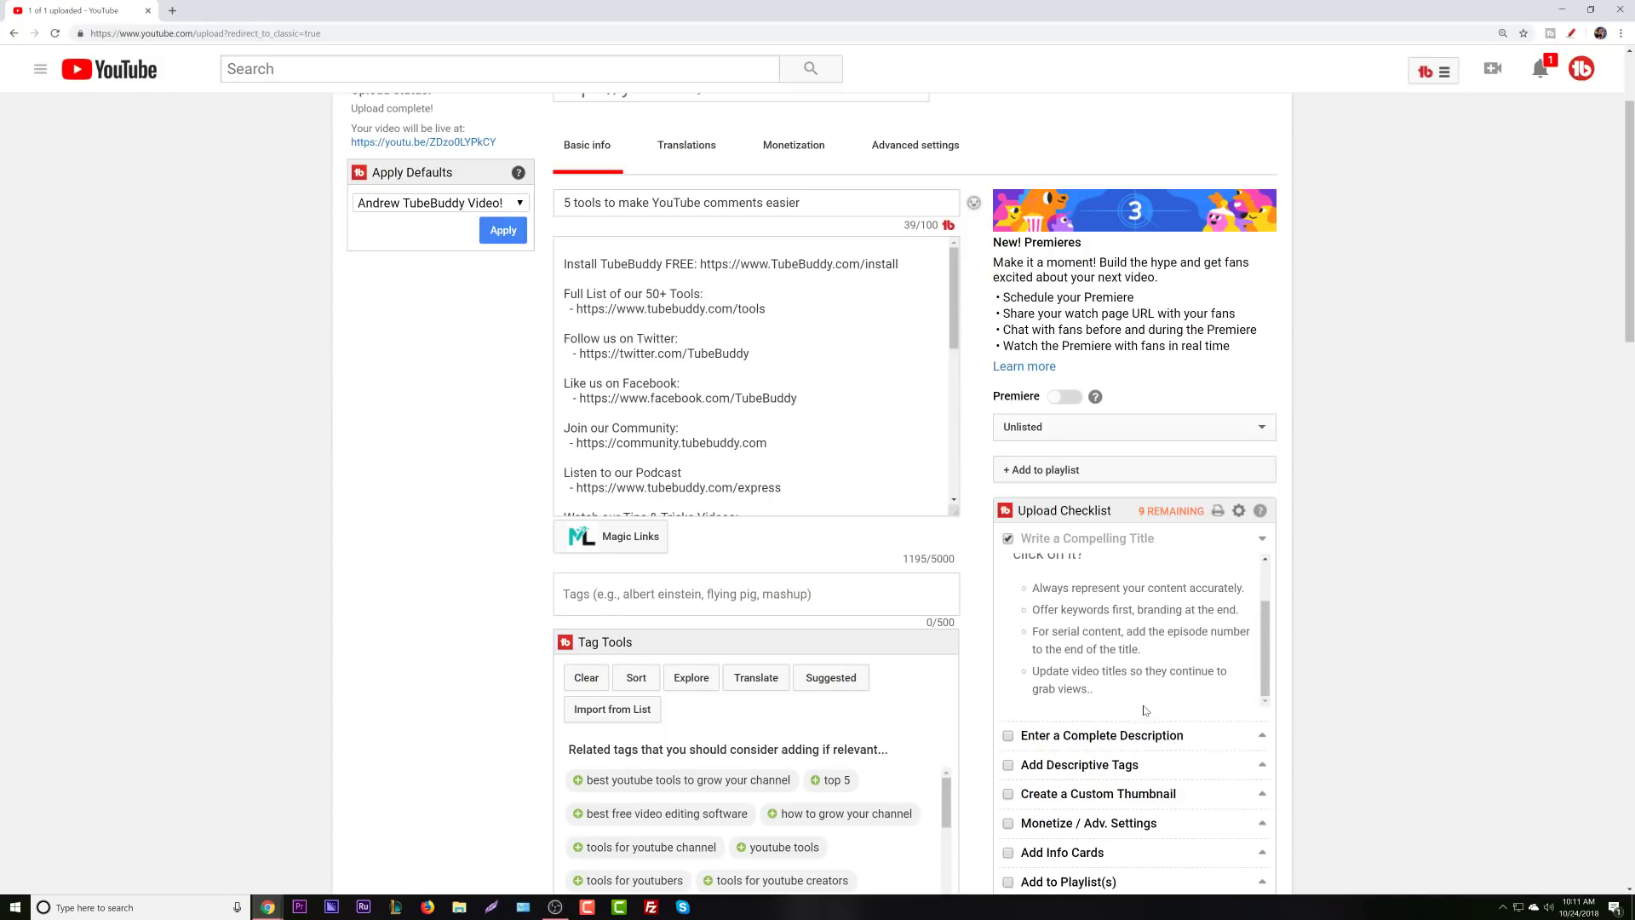
scroll(1137, 703, "up", 2)
left_click(1152, 548)
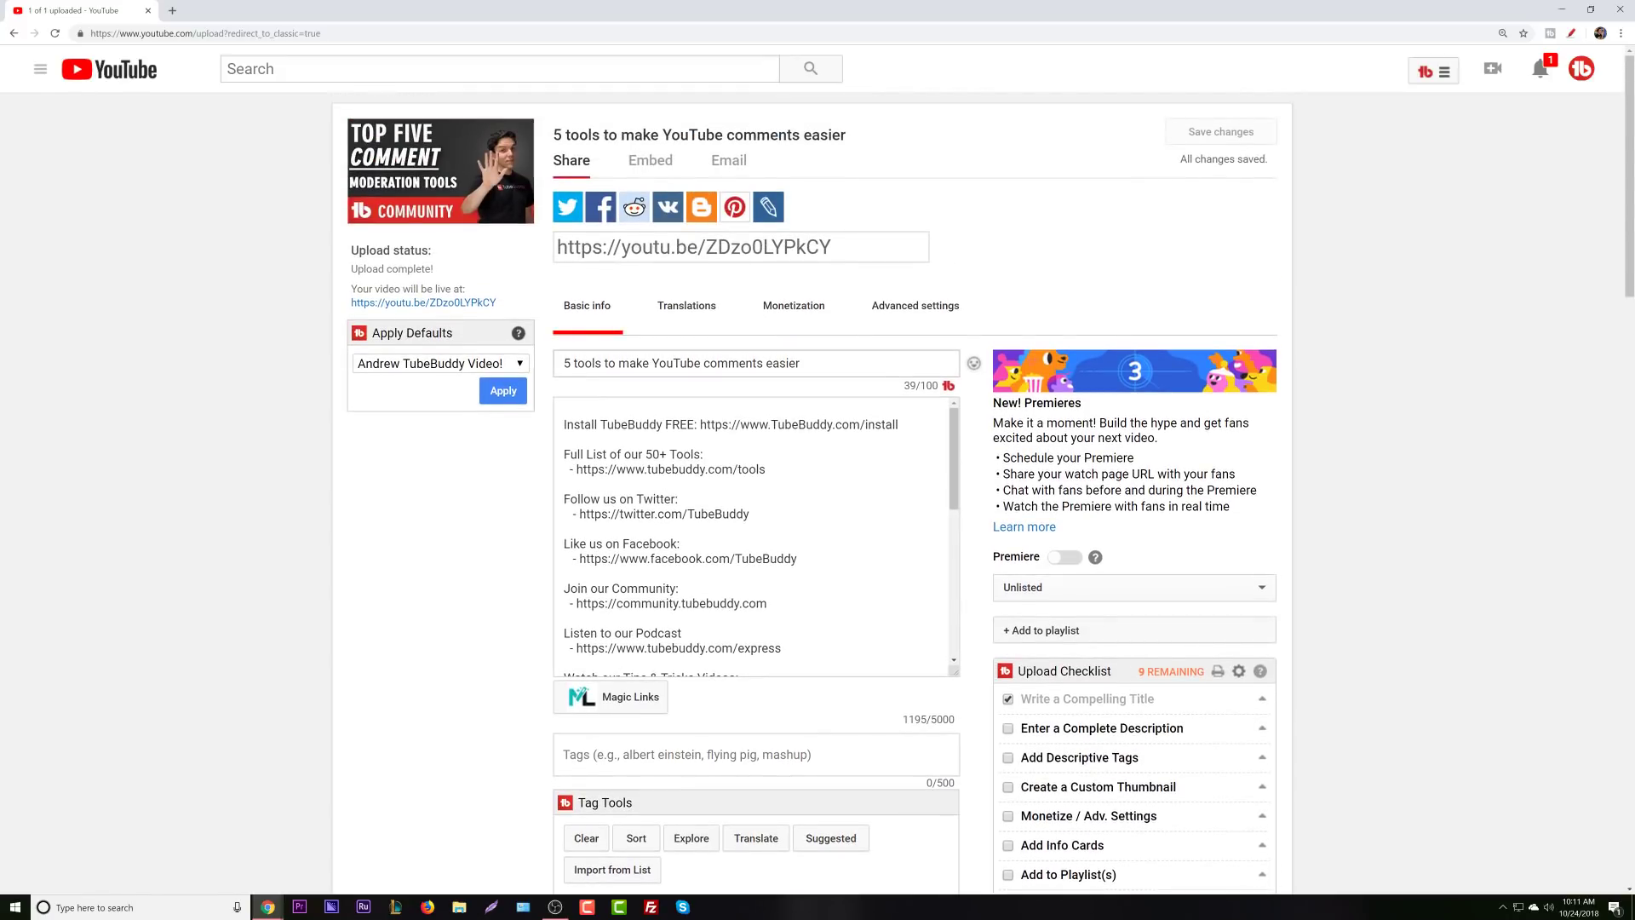
Append " - TubeBuddy Comment Moderation" to the end of the video title.
left_click(800, 363)
type("-")
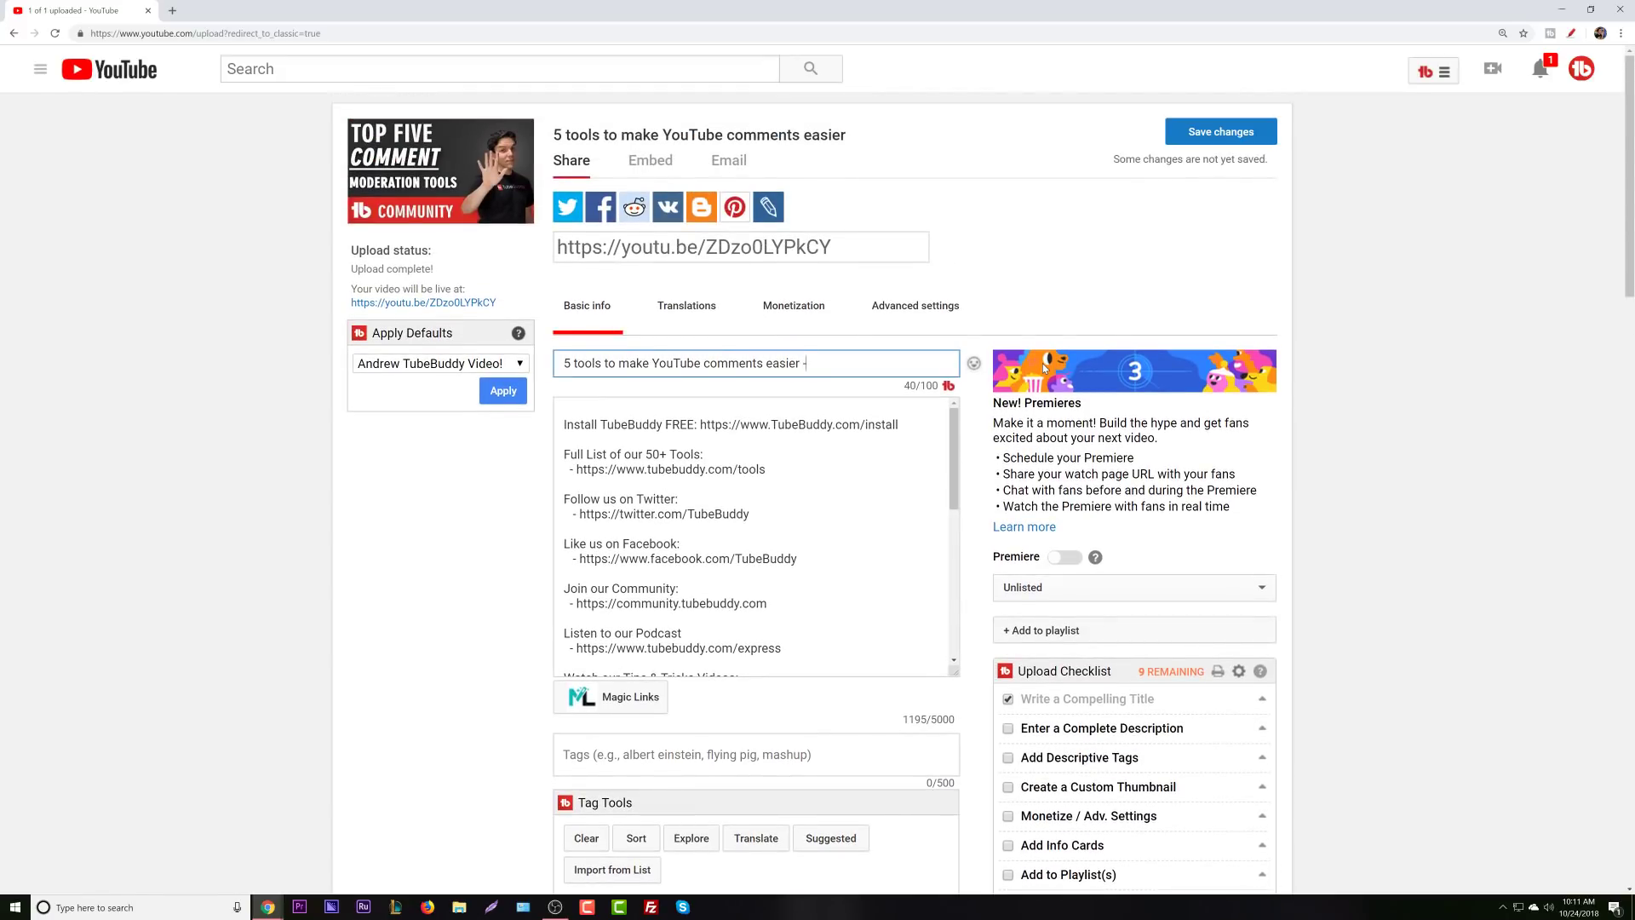
type(" TubB")
key("BackSpace")
type("eBuddy Comment Moderation")
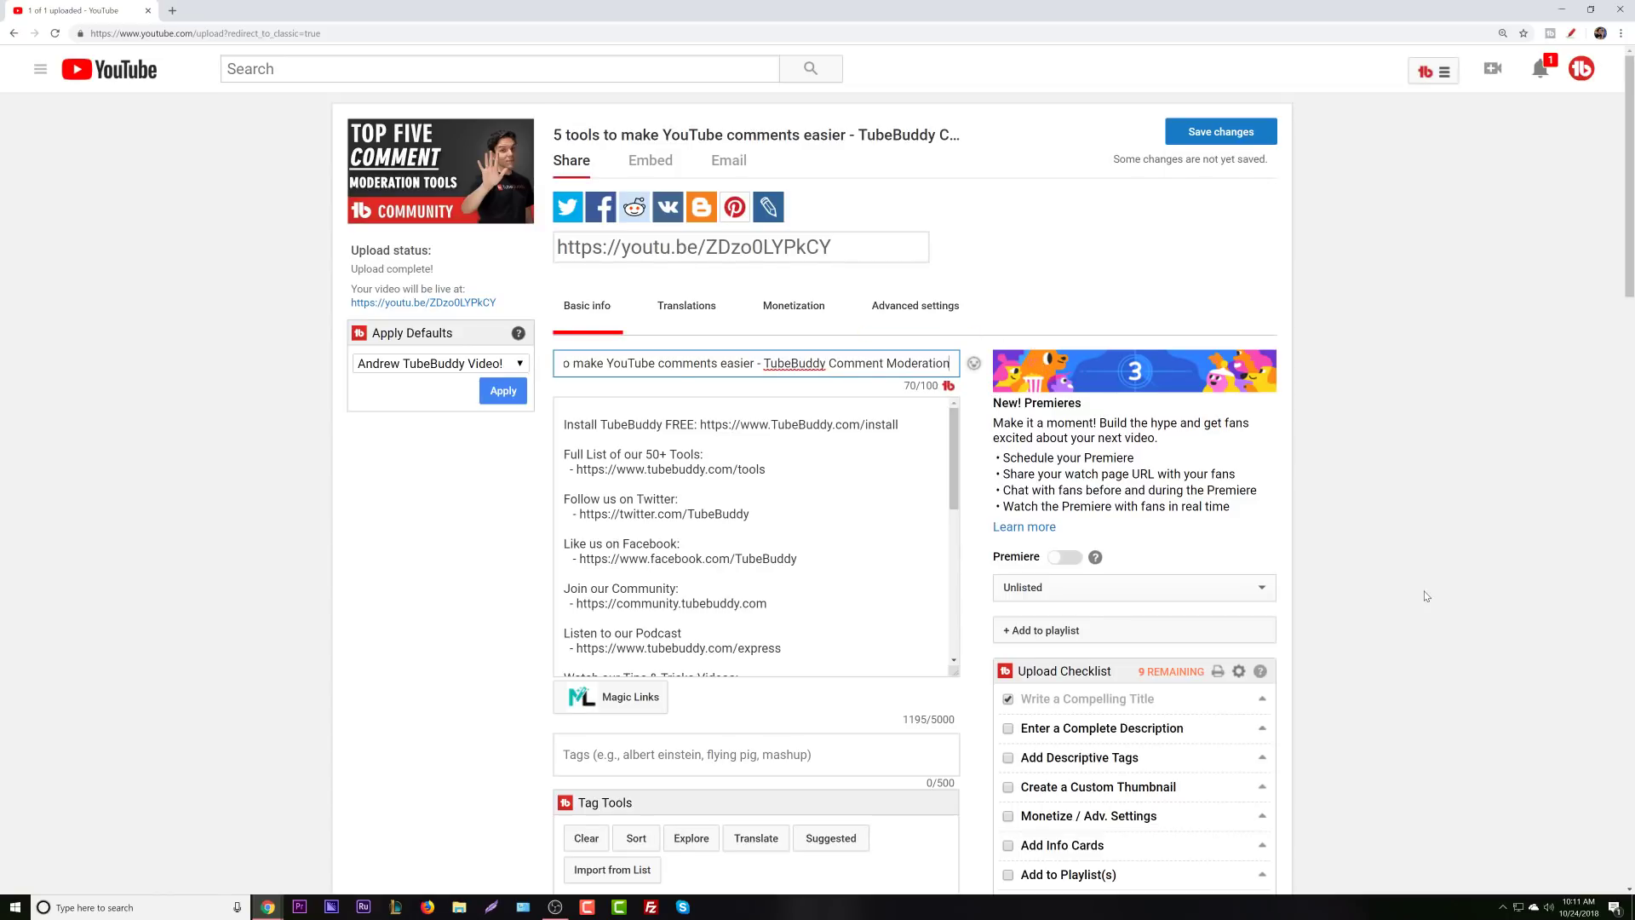
left_click(1316, 647)
Expand "Write a Compelling Title" in the upload checklist and read its tips on keywords, branding and episode numbers.
scroll(1332, 658, "down", 2)
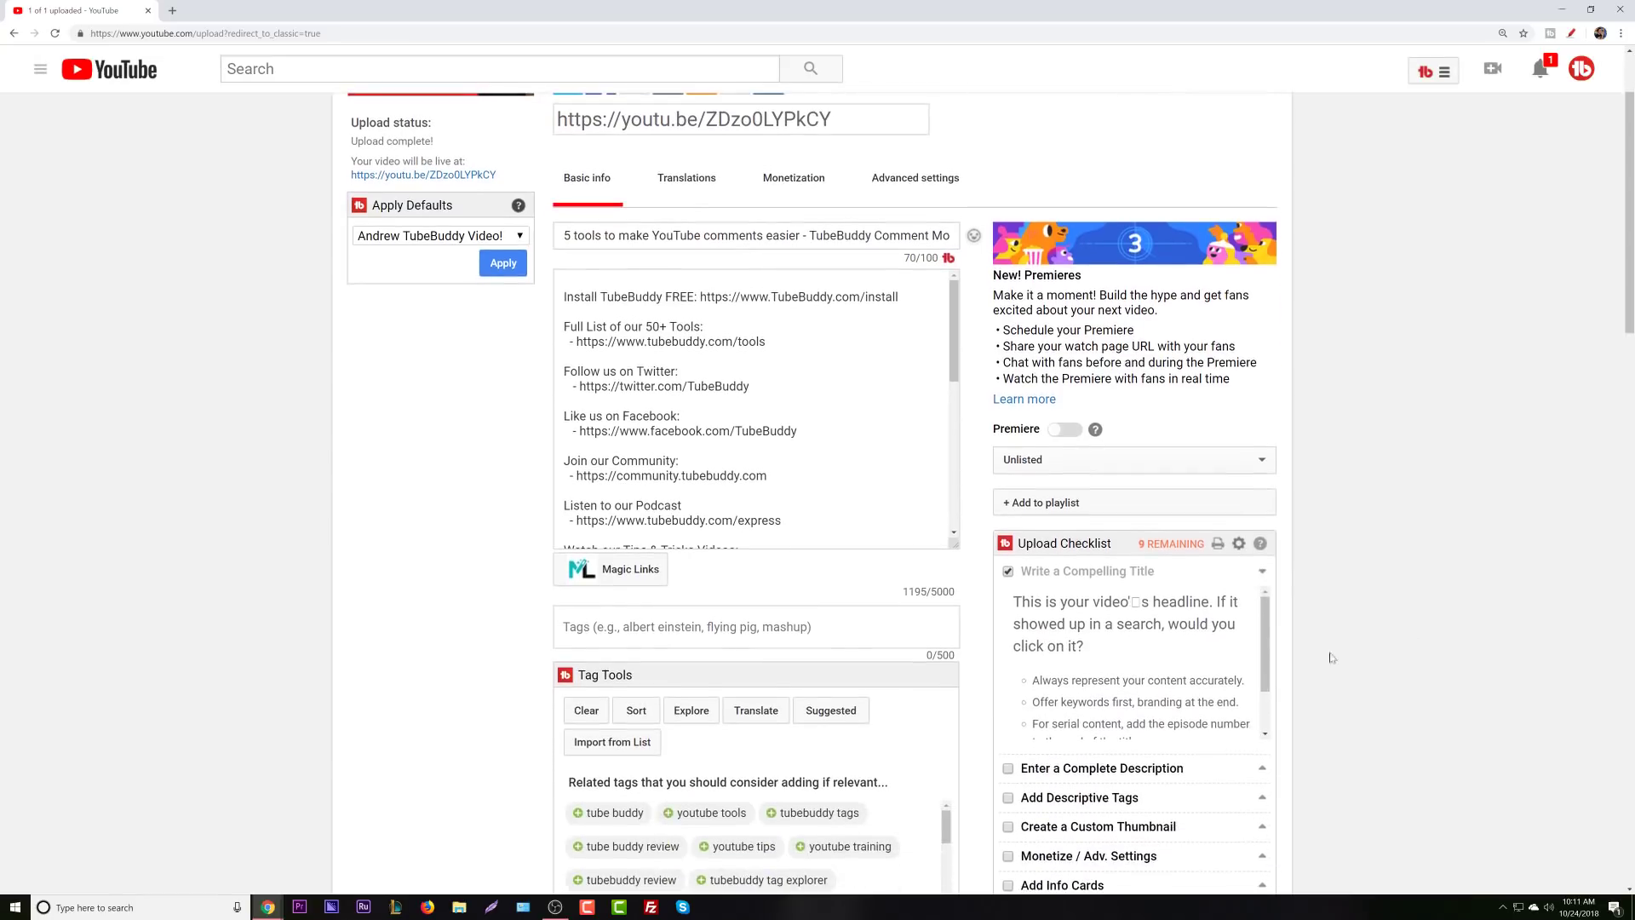
scroll(1149, 661, "down", 2)
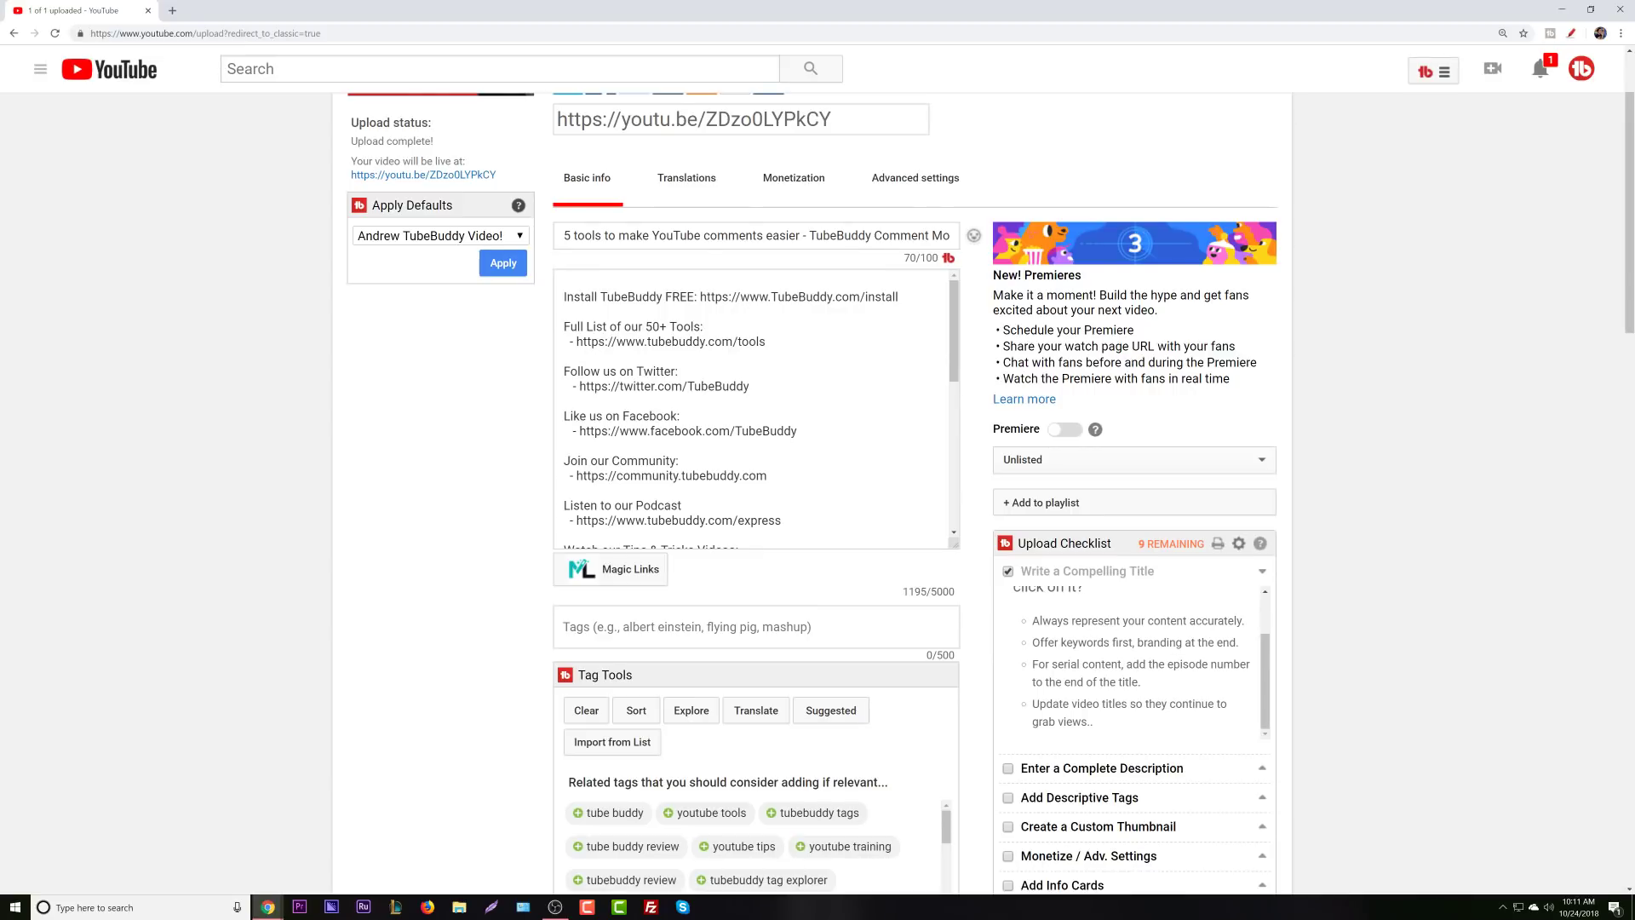
scroll(924, 596, "up", 1)
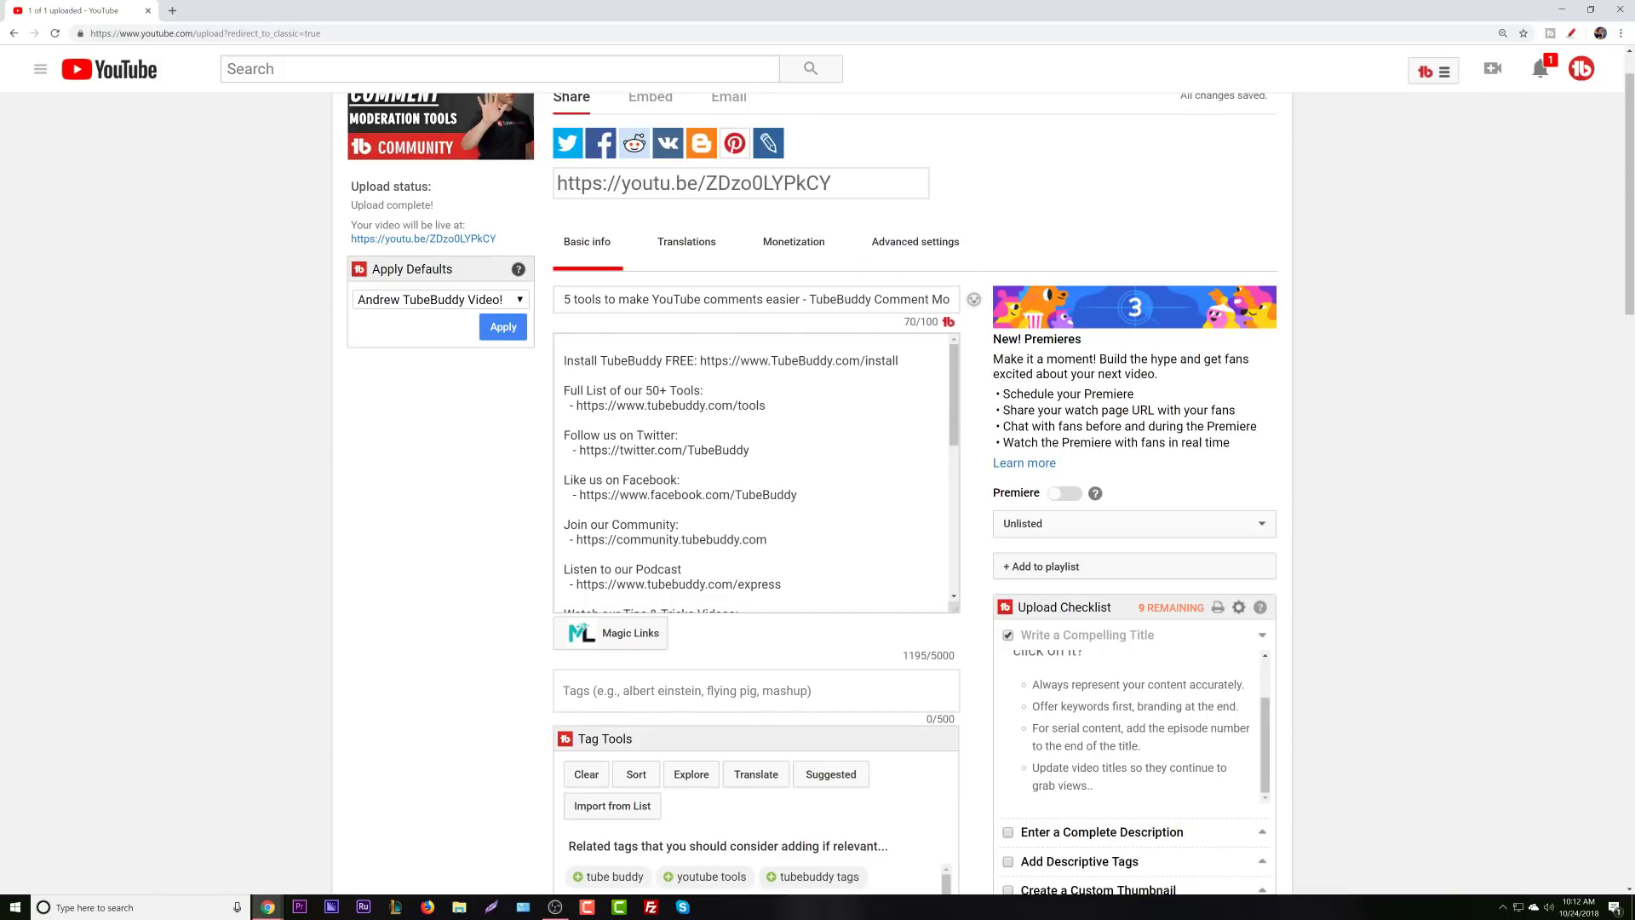
Look through the Tools section and the Best Practices list, showing the completed practices as well.
scroll(767, 468, "down", 10)
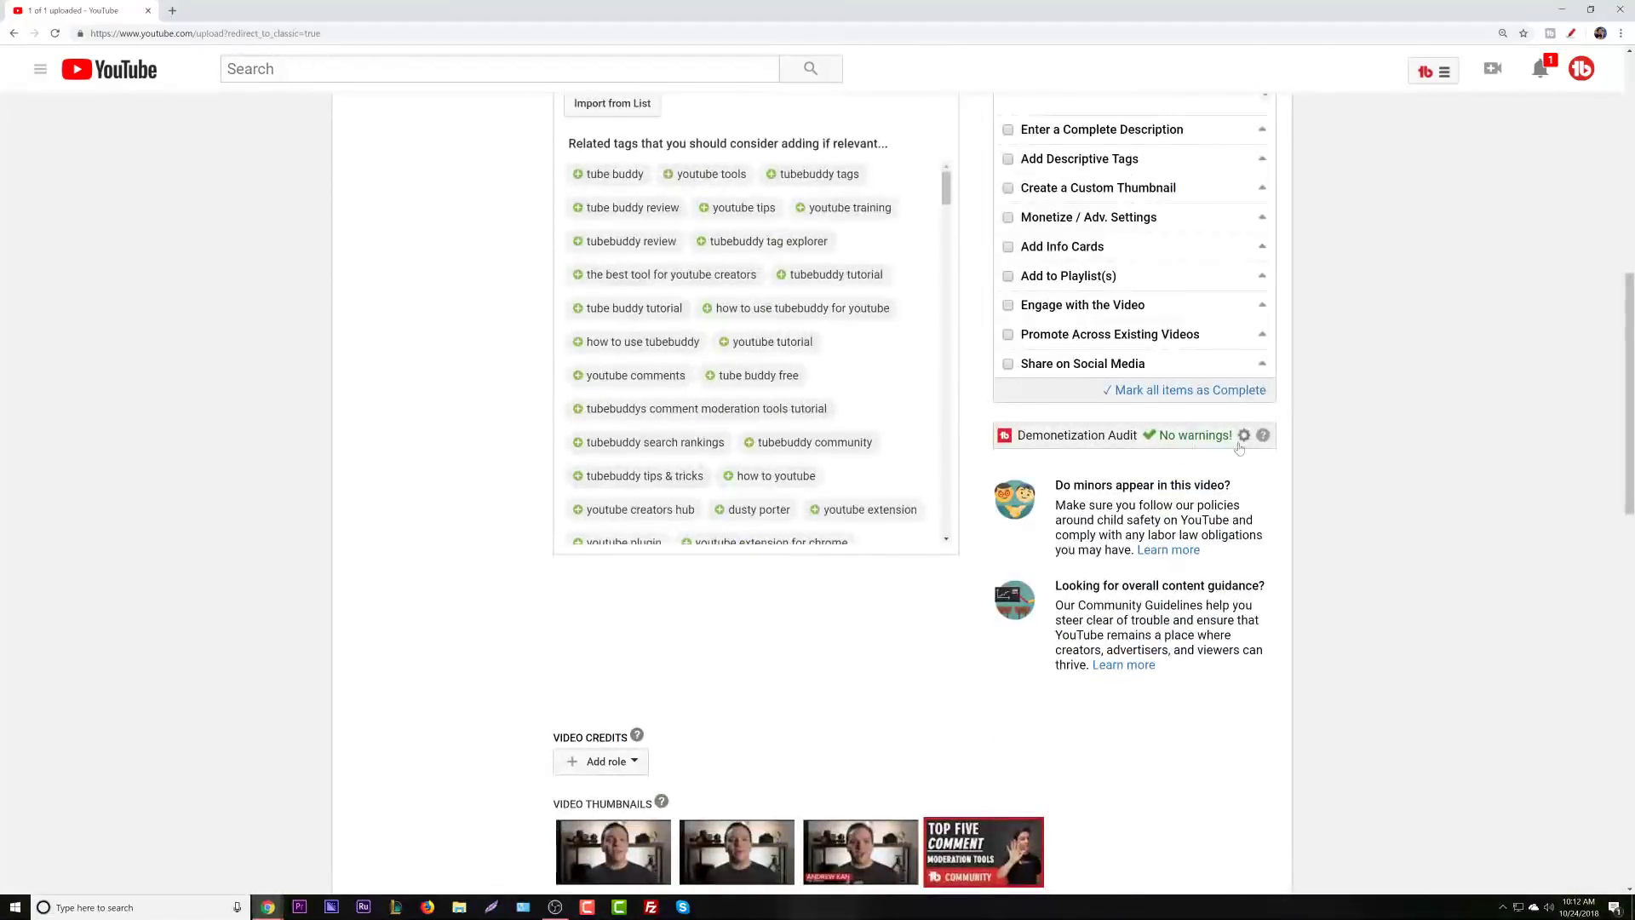
scroll(1209, 520, "down", 8)
scroll(1252, 527, "down", 10)
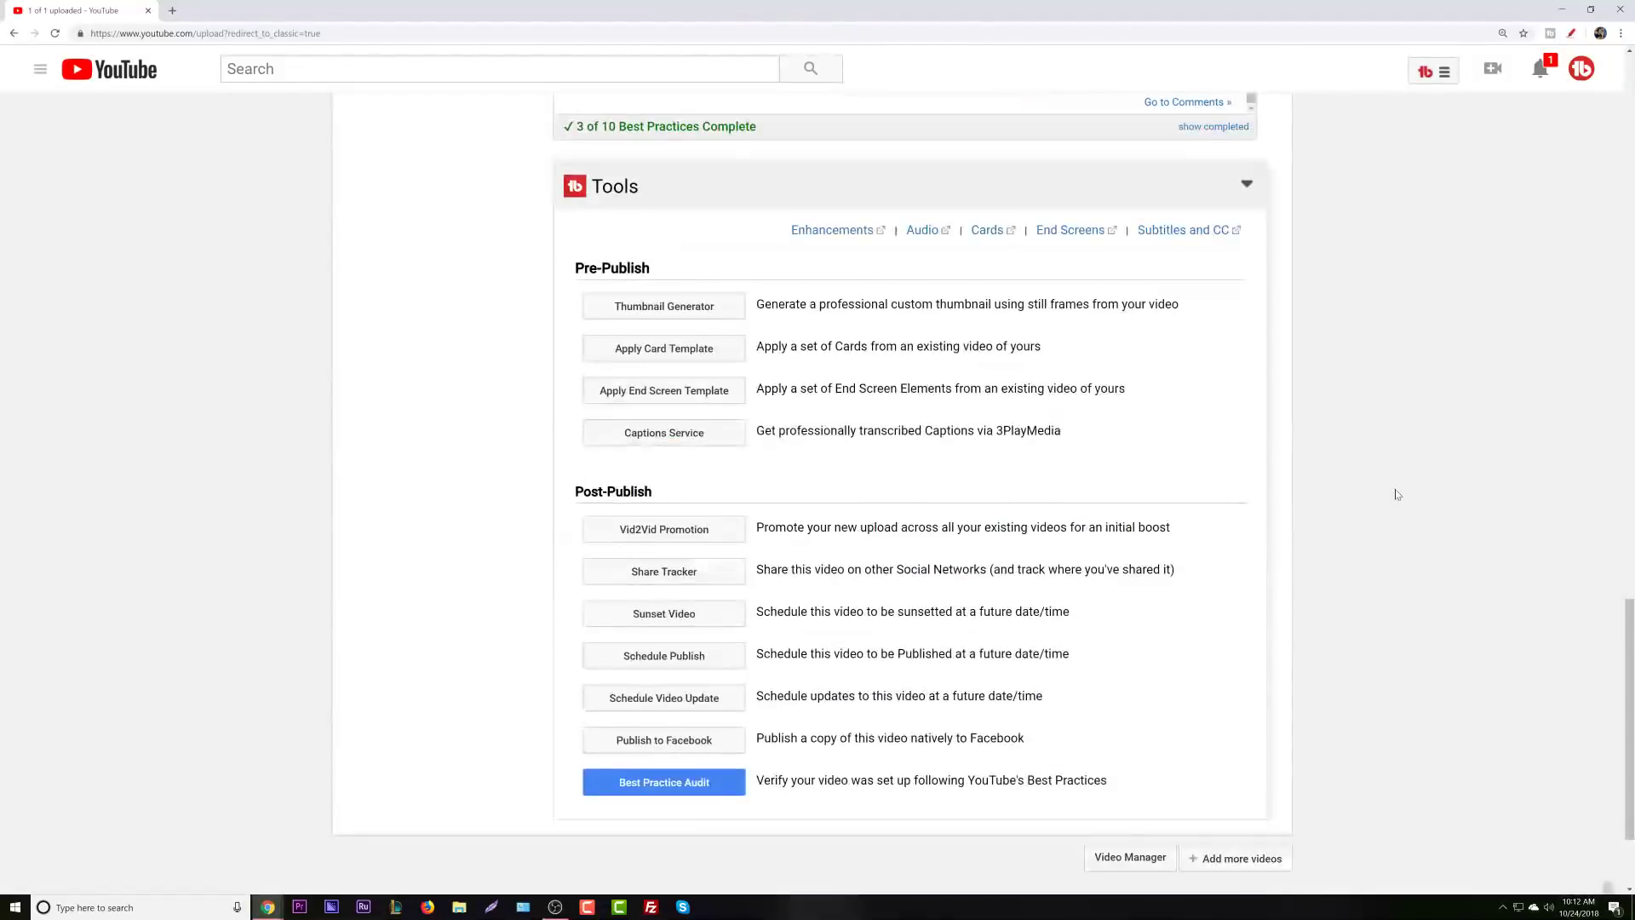
scroll(1392, 467, "up", 3)
scroll(801, 722, "down", 2)
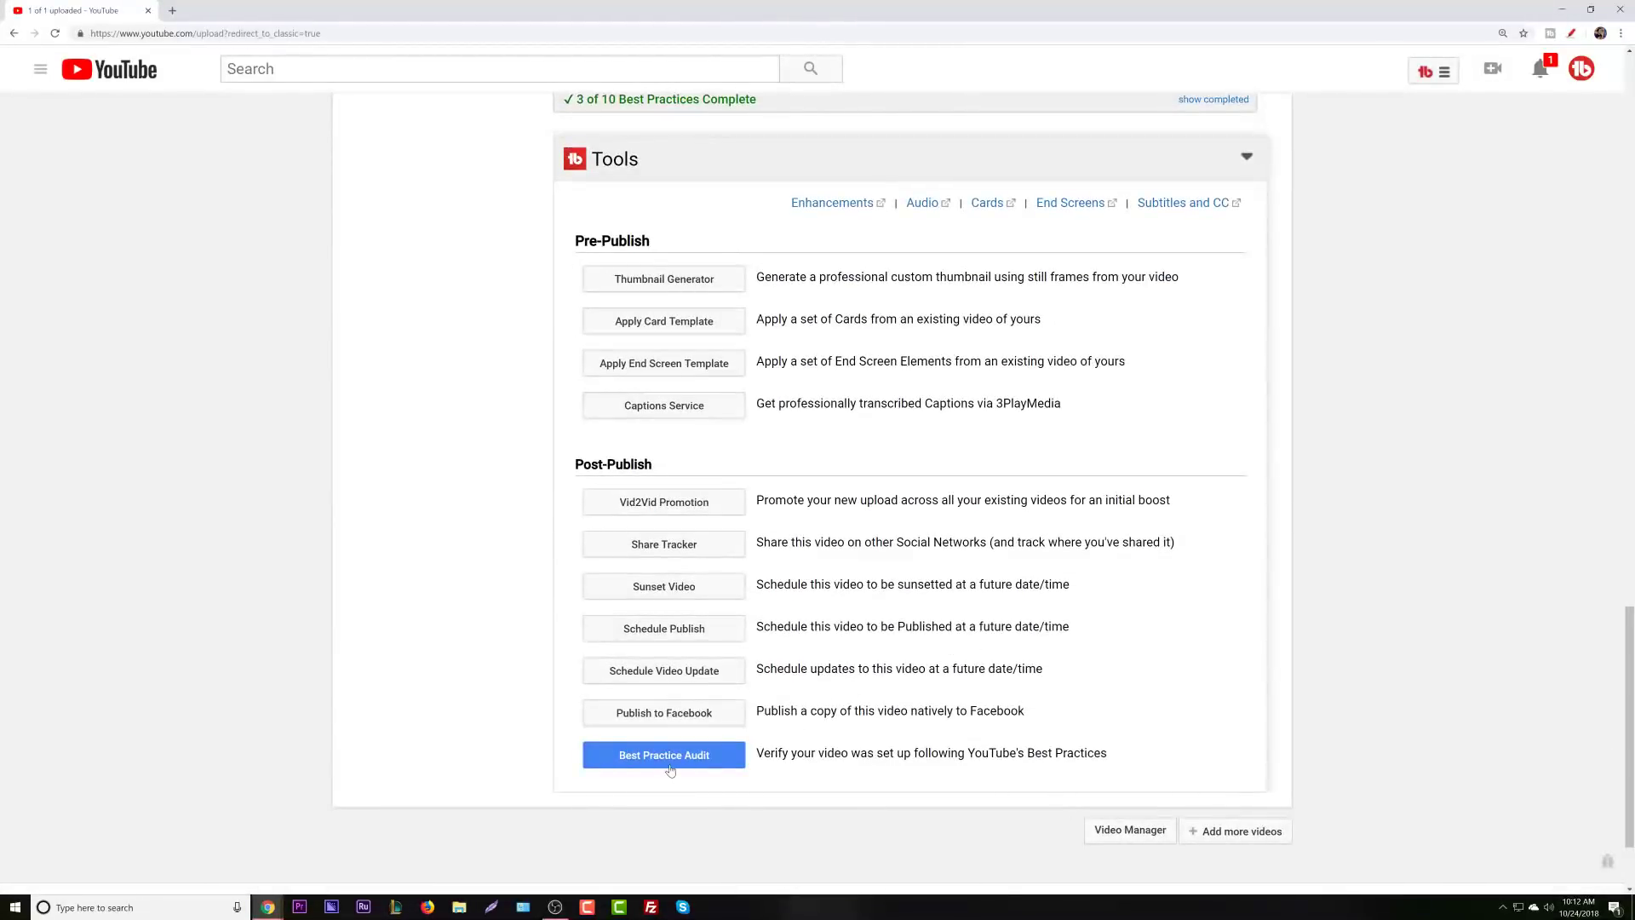
scroll(1174, 673, "up", 4)
scroll(1178, 645, "up", 3)
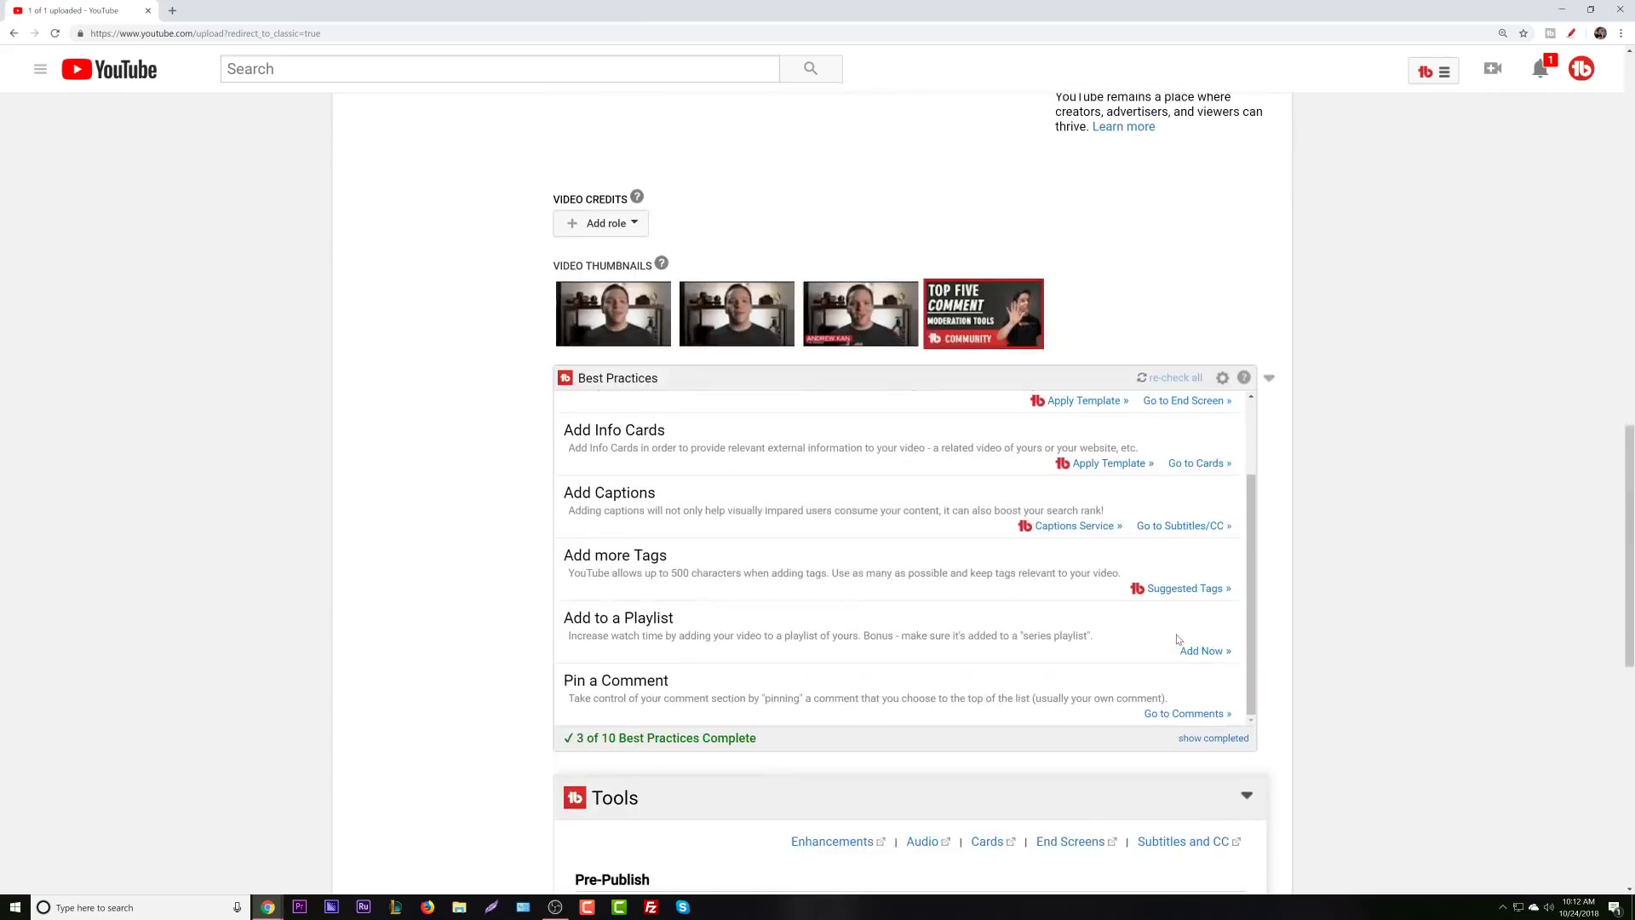
scroll(1168, 547, "up", 2)
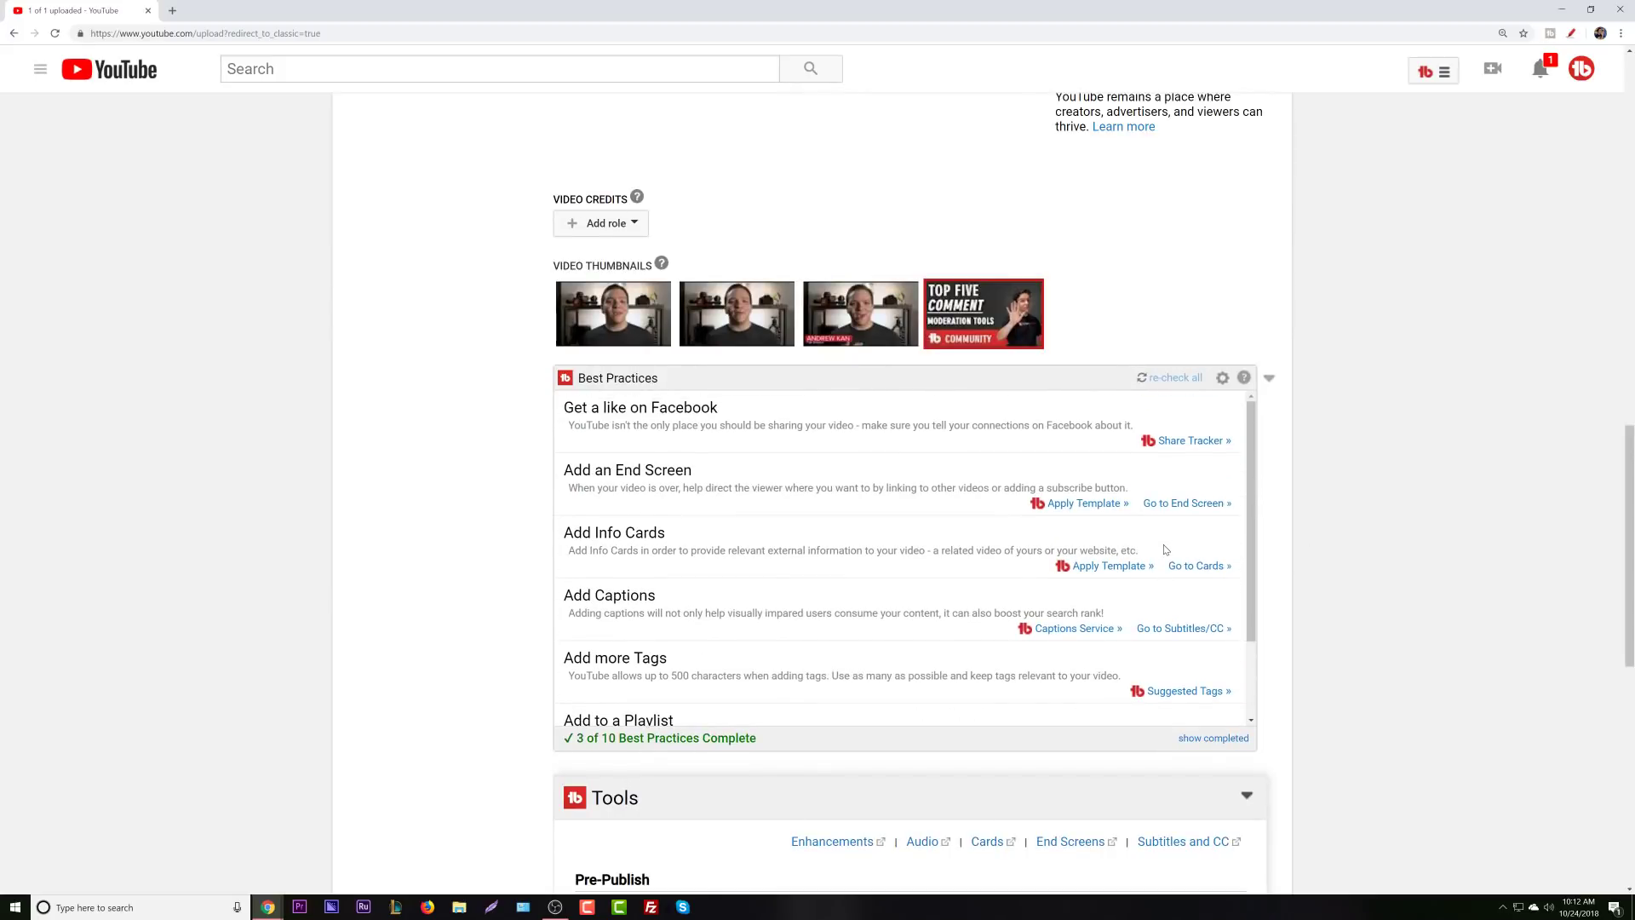
scroll(1167, 550, "down", 2)
left_click(1214, 739)
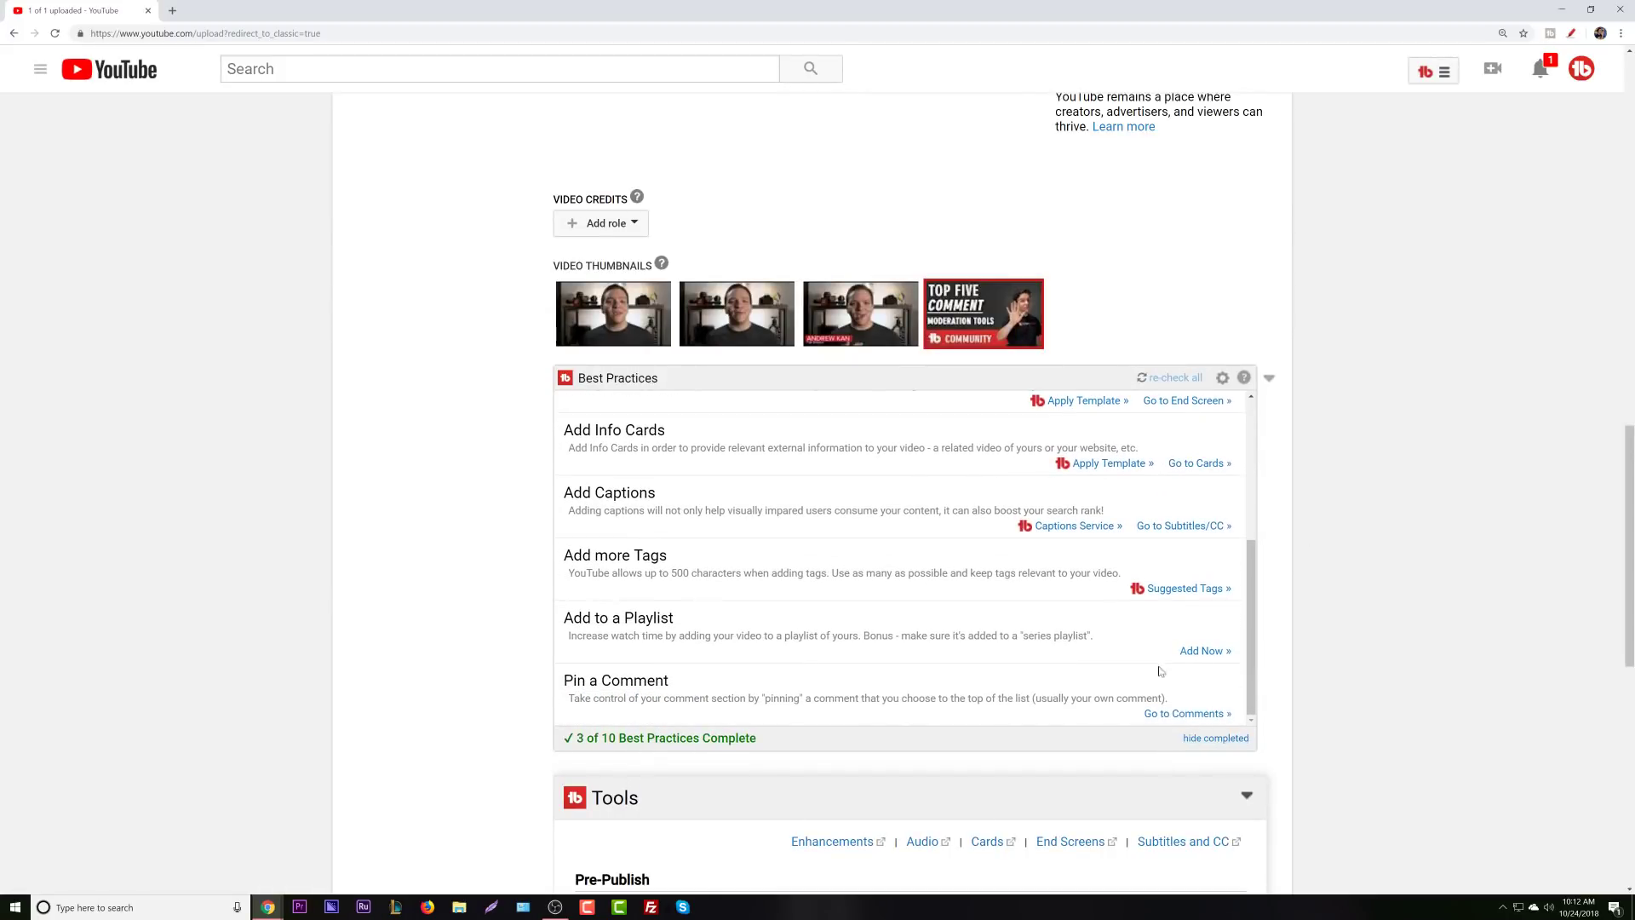
scroll(1108, 630, "up", 4)
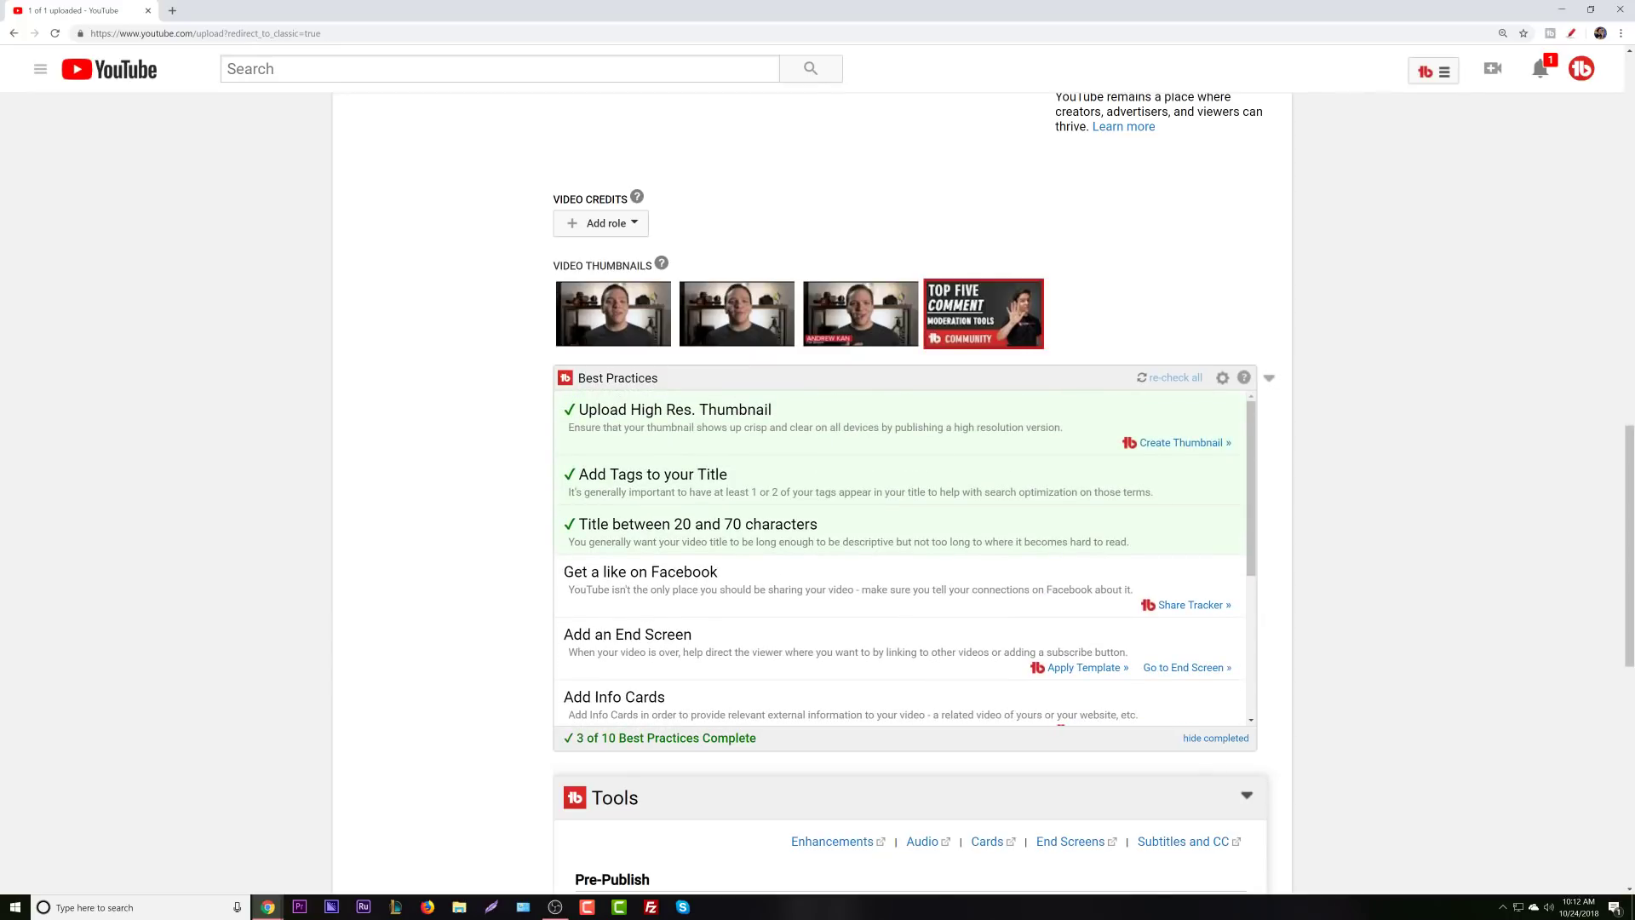
scroll(1340, 566, "up", 4)
scroll(1340, 525, "up", 15)
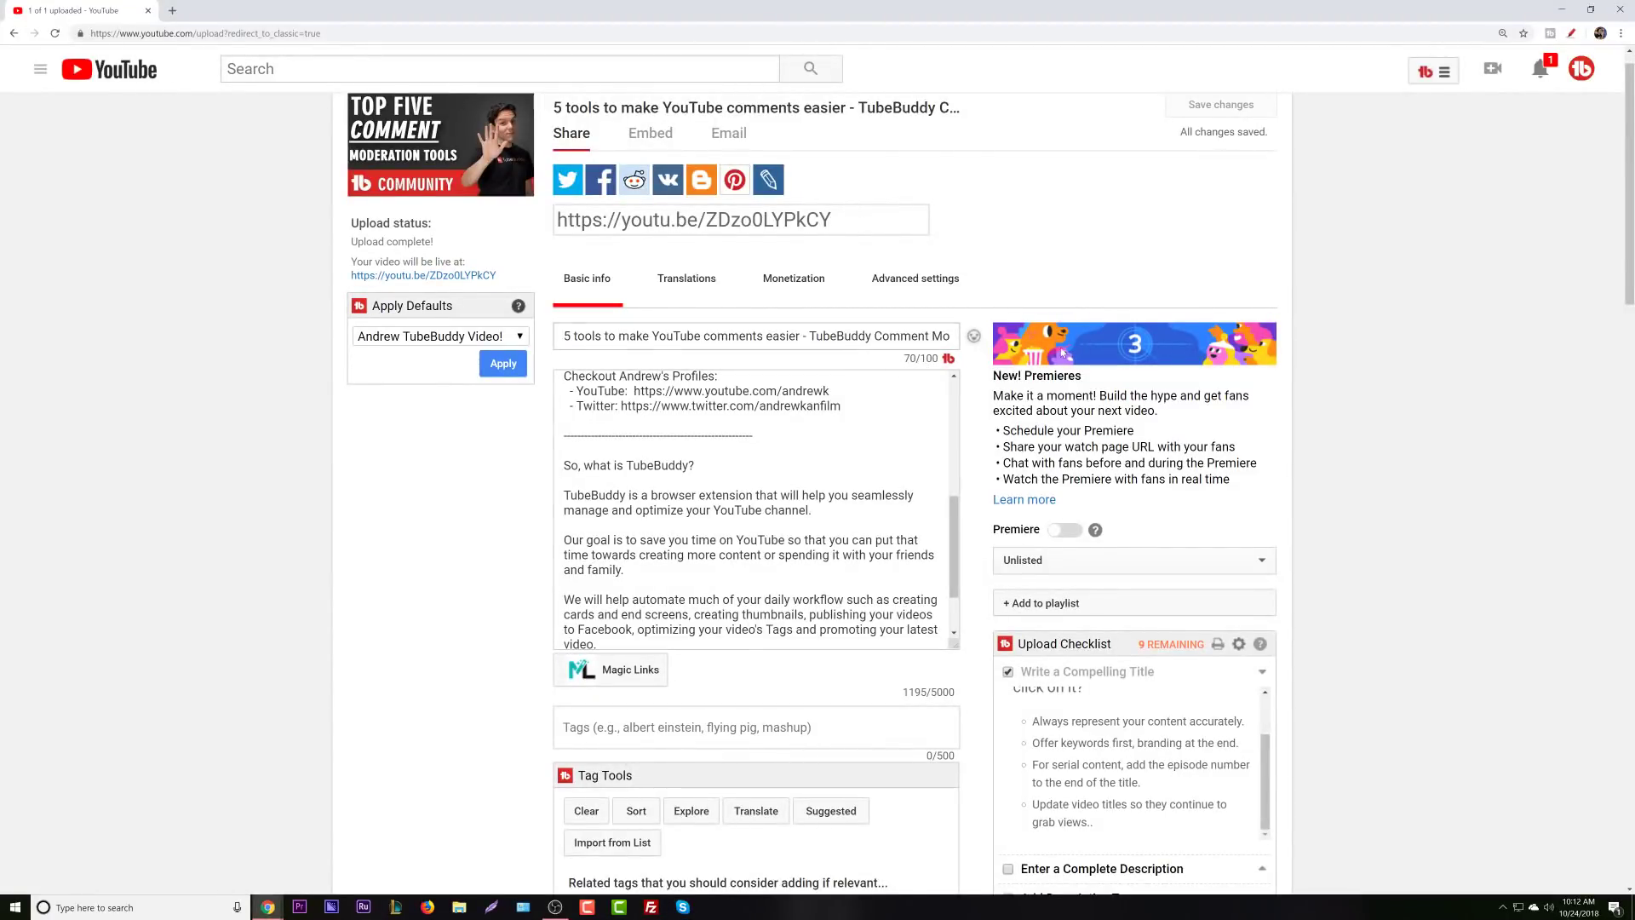
Draw a temporary red mark at the title's character counter and close the drawing tool.
left_click(1571, 33)
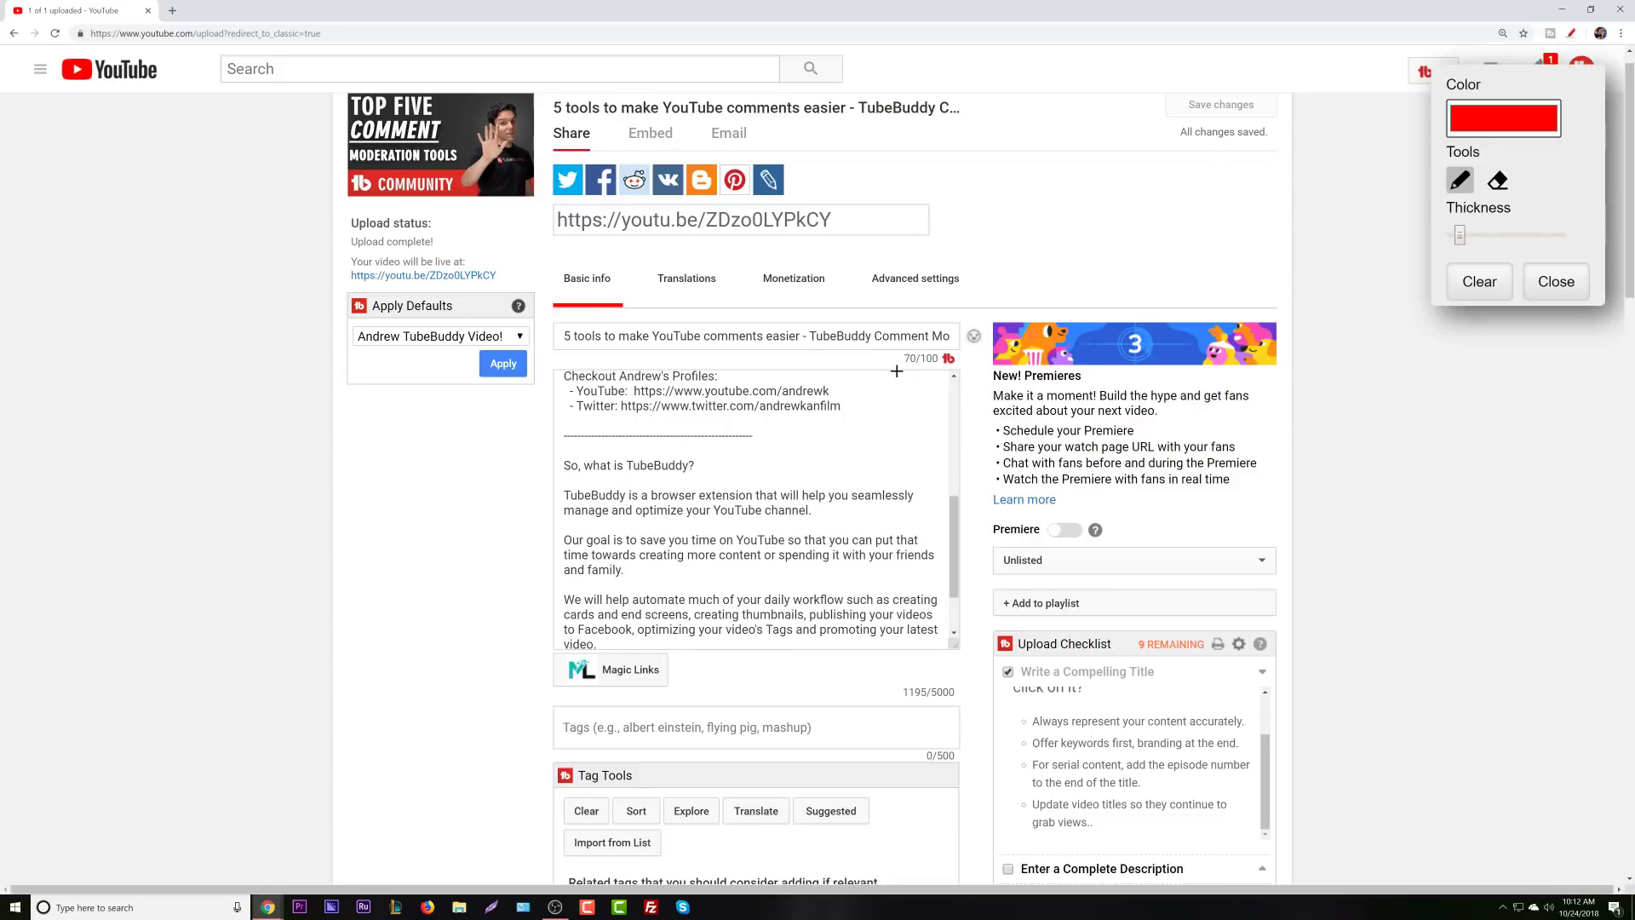
left_click_drag(895, 362, 950, 366)
left_click(1572, 288)
scroll(971, 481, "up", 1)
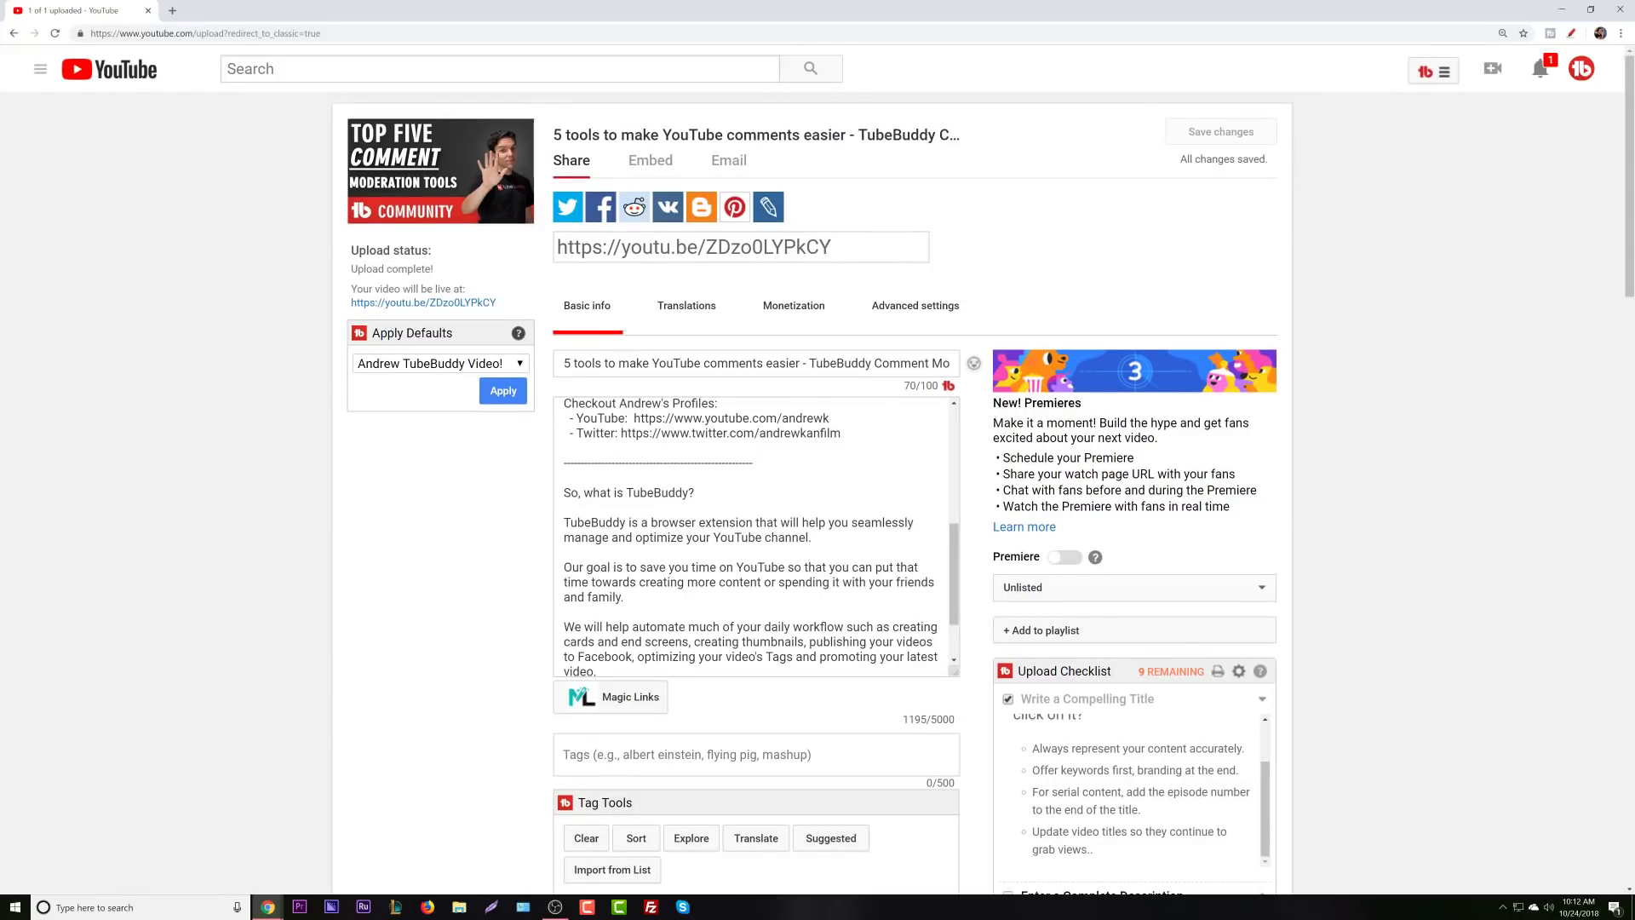
scroll(757, 537, "up", 5)
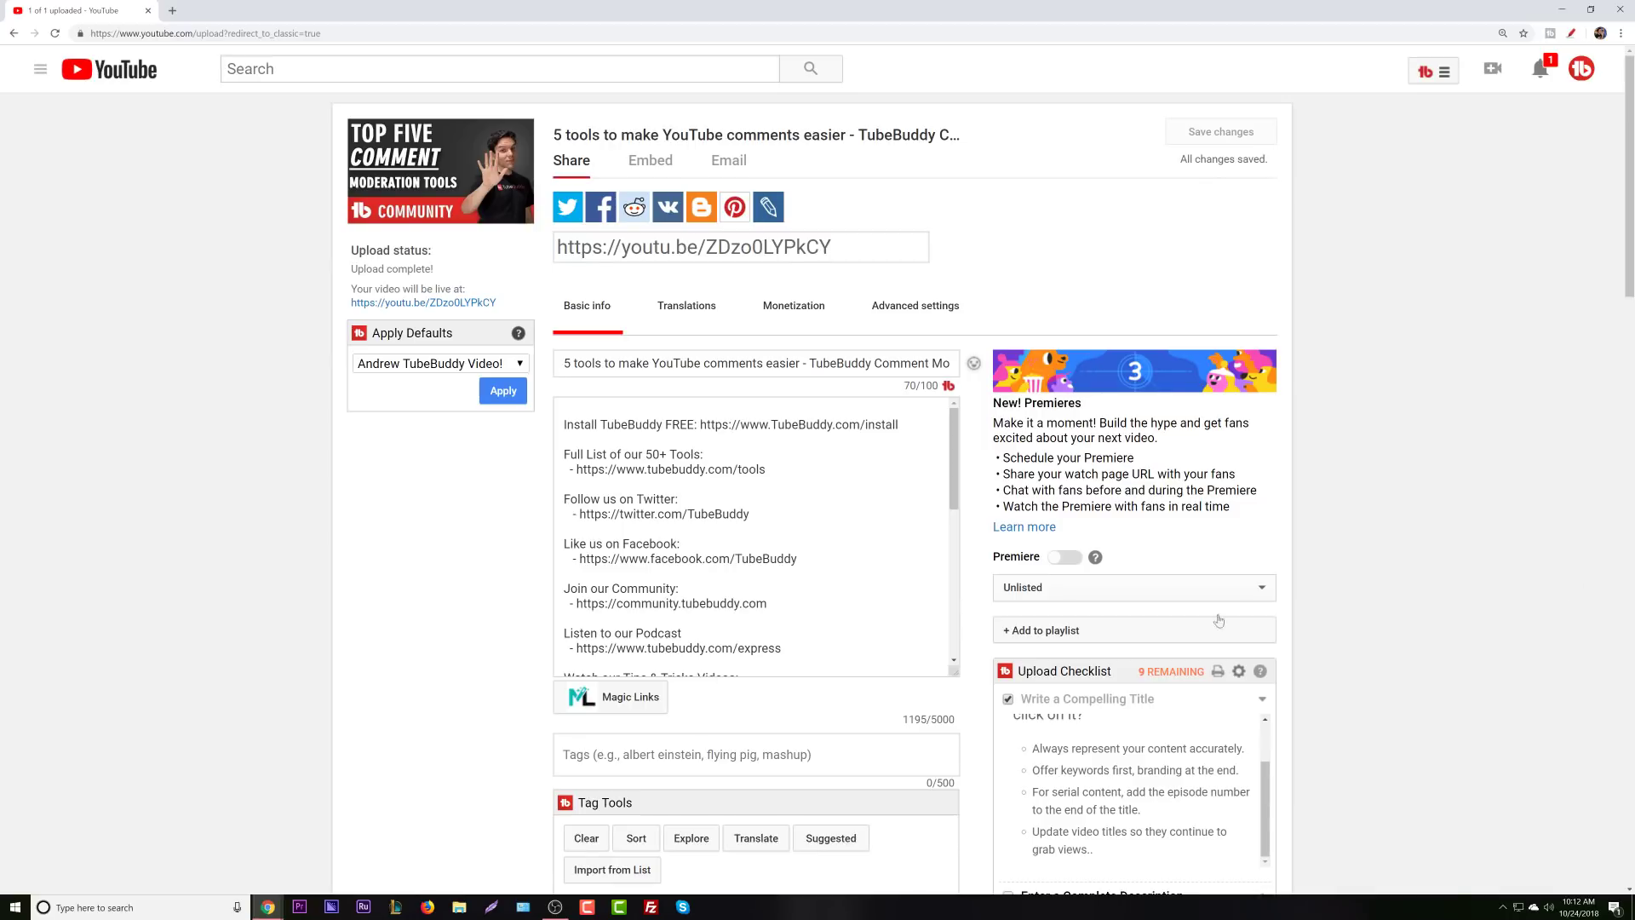
Add the video tags "tubebuddy" and "5 tools to make youtube comments easier".
scroll(814, 468, "down", 1)
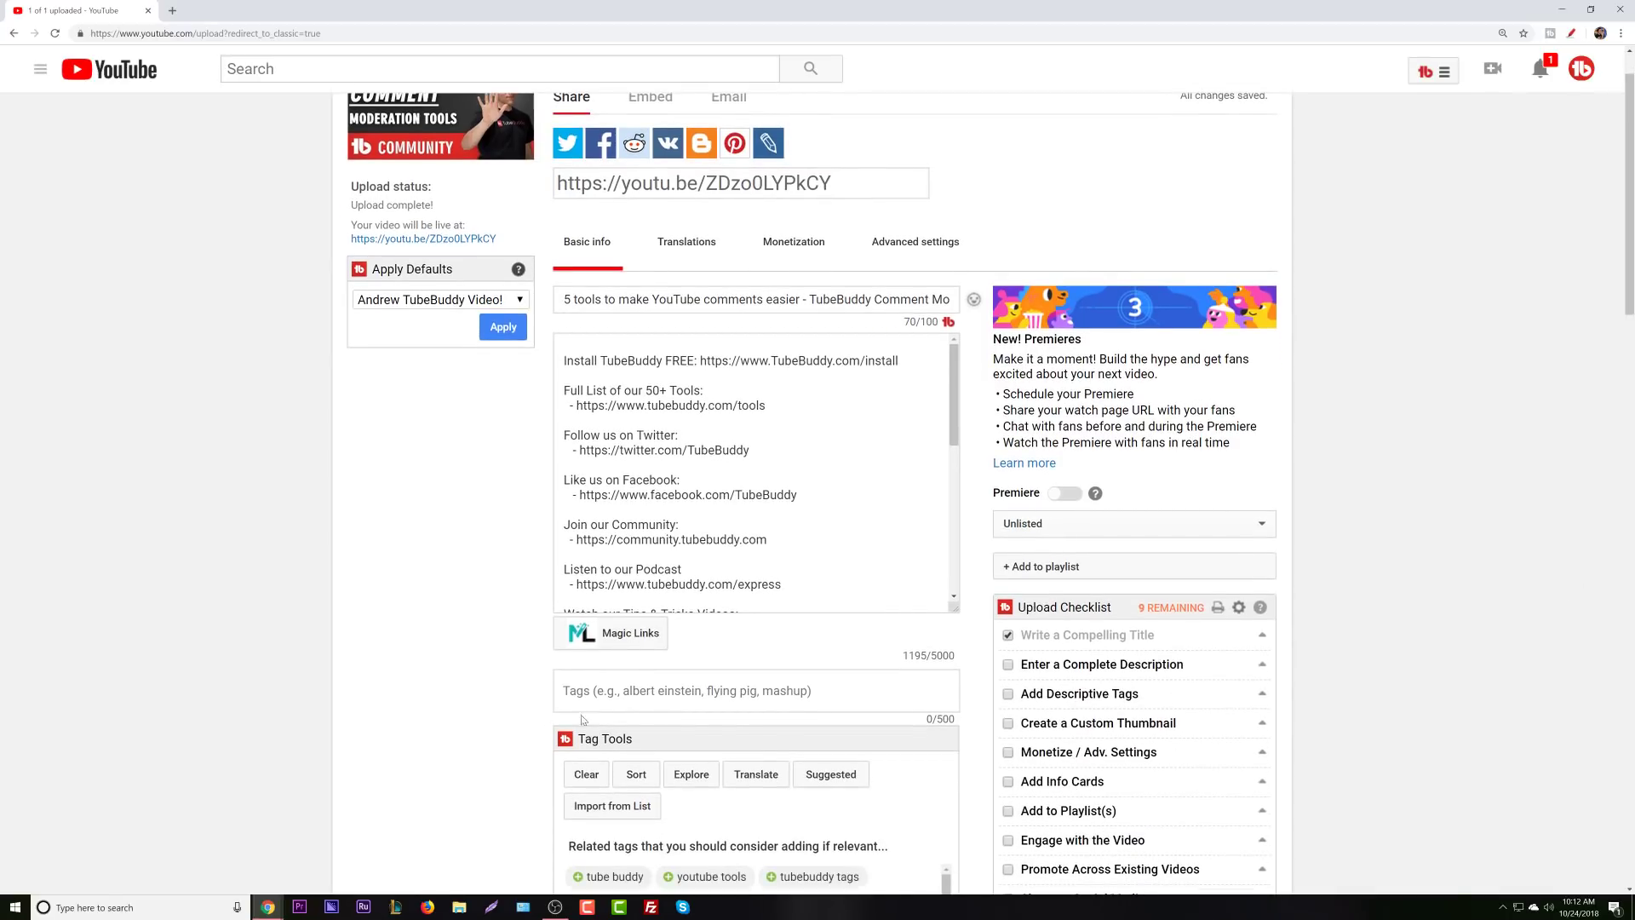
left_click(700, 700)
type("tubebuddy,")
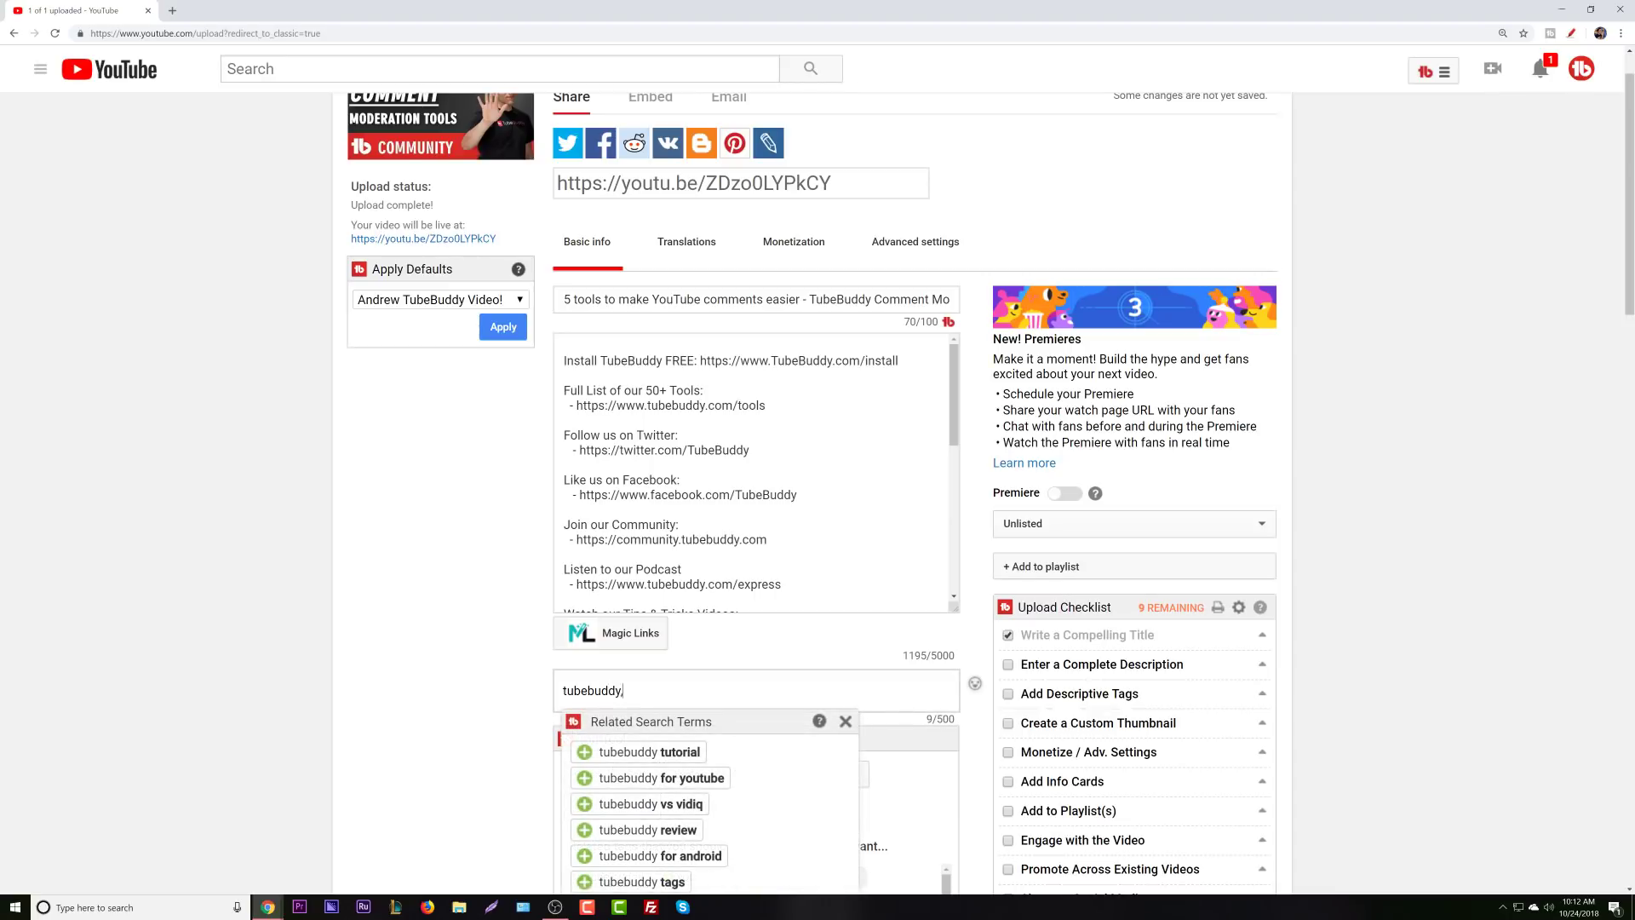
key("Return")
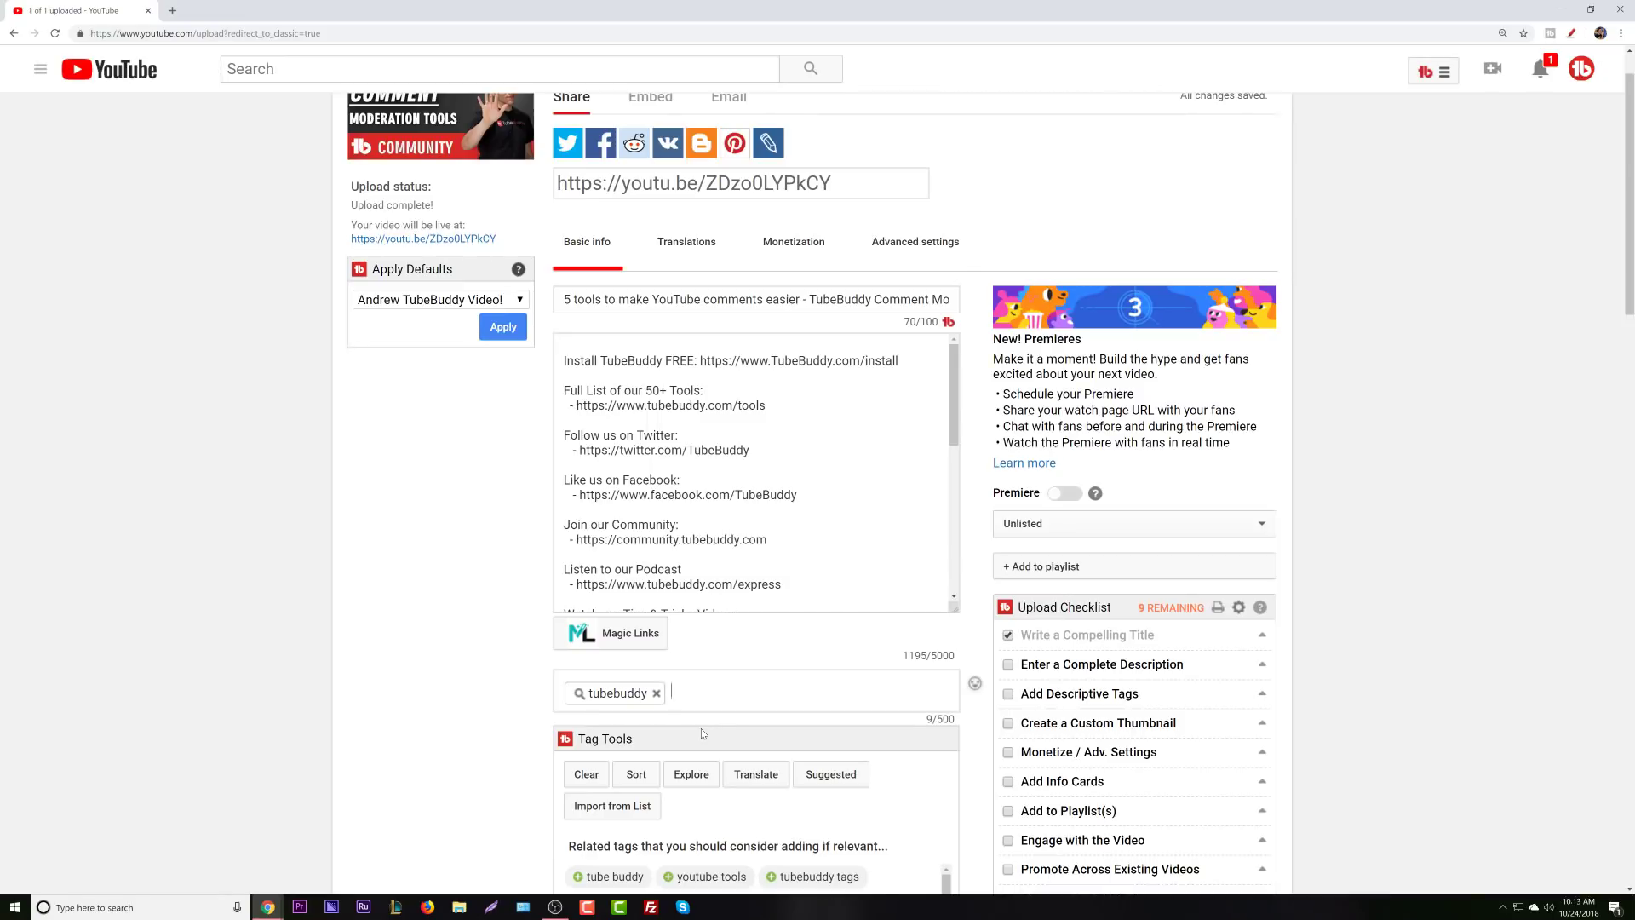
type("5 tools to make")
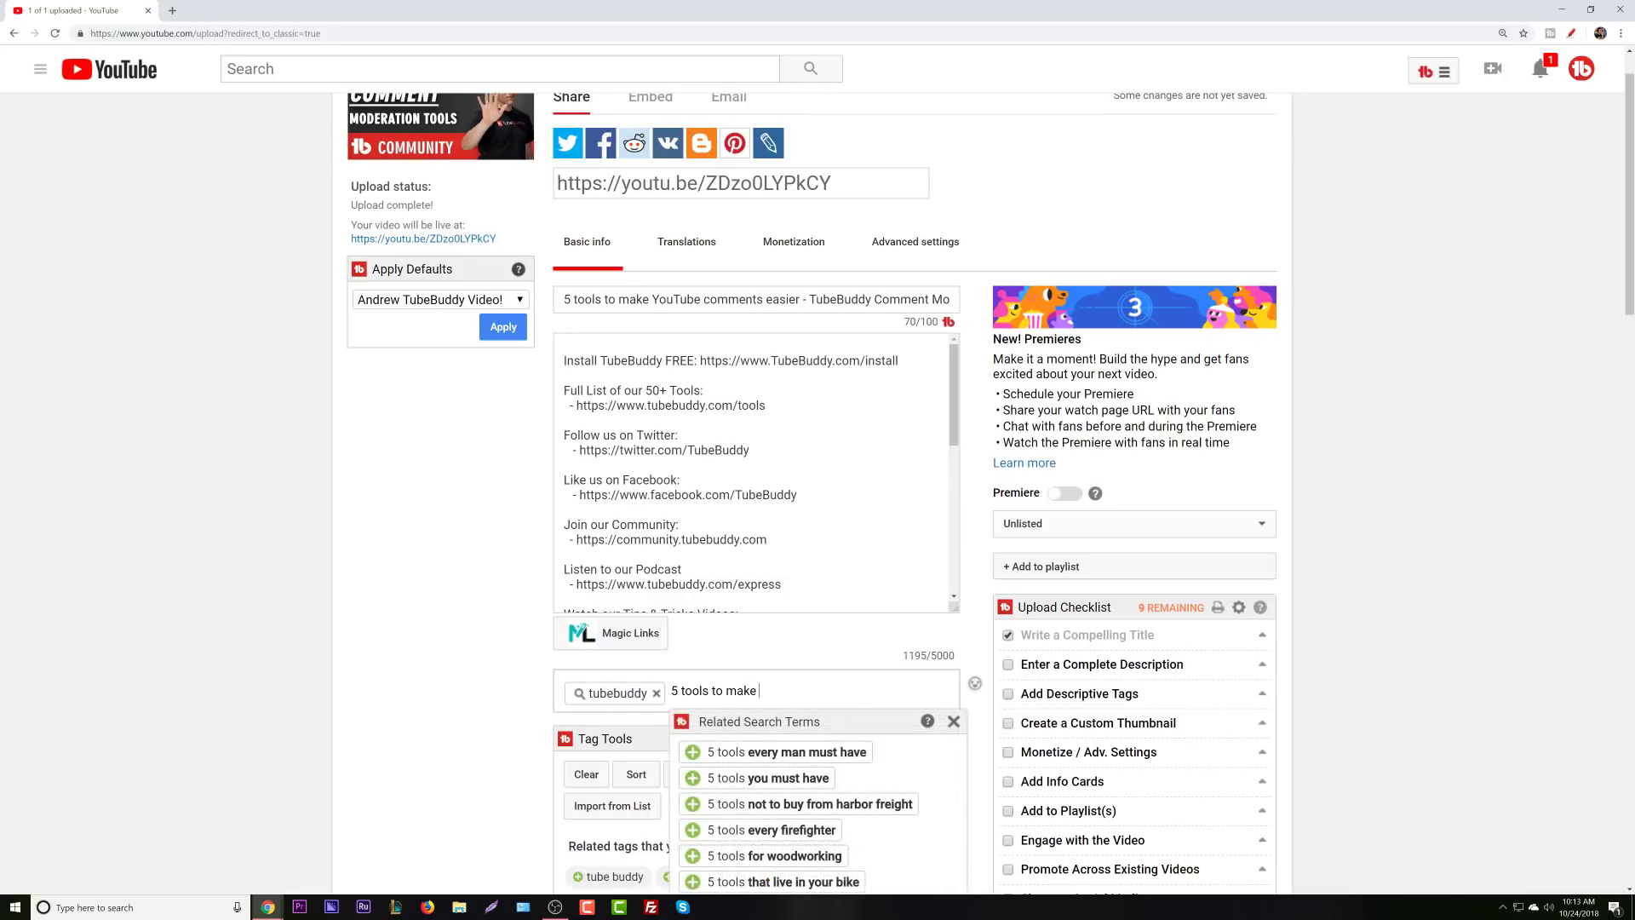
type(" youtube comments easier")
key("Return")
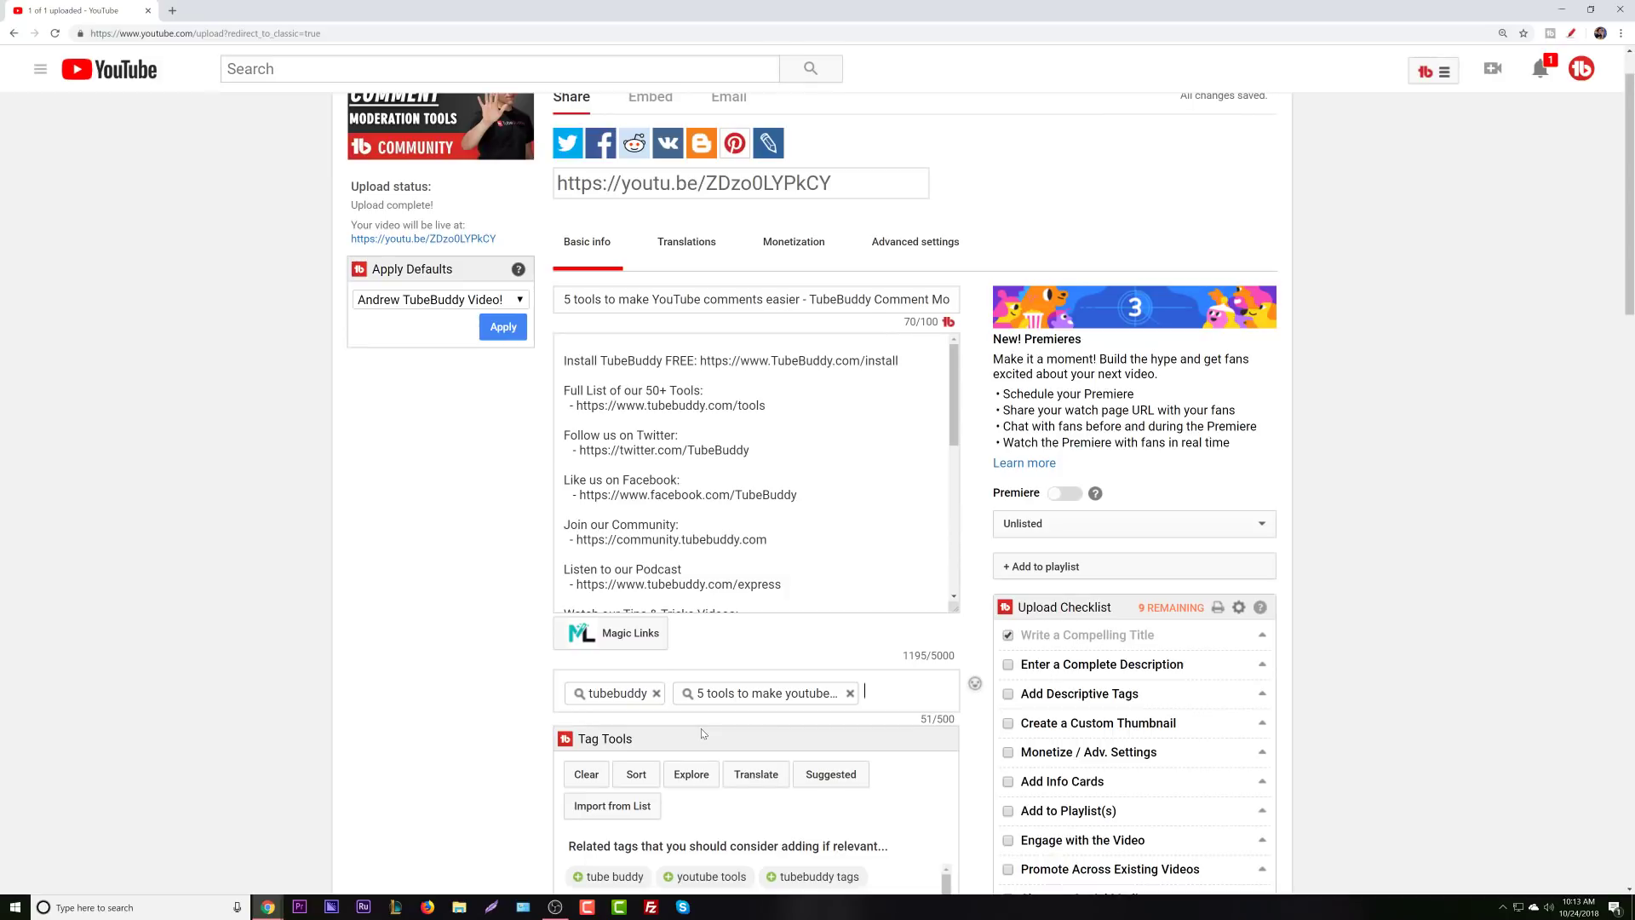
Add the full title as a tag, "5 tools to make youtube comments easier - tubebuddy comment moderation", checking it against the video title.
type("5")
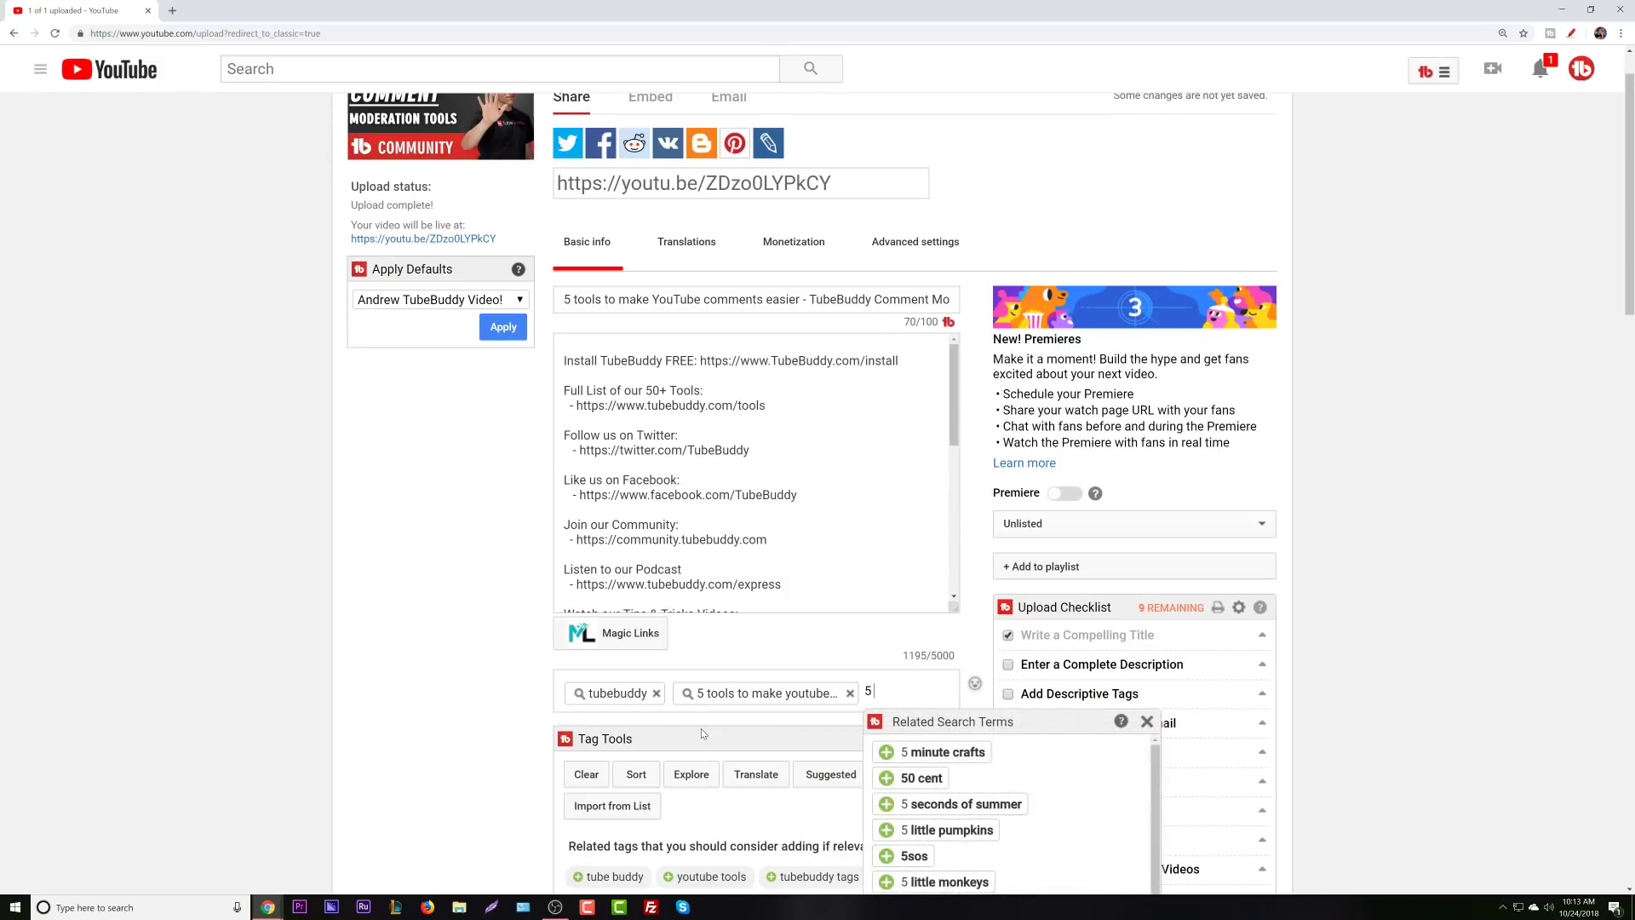
type(" tools to mak")
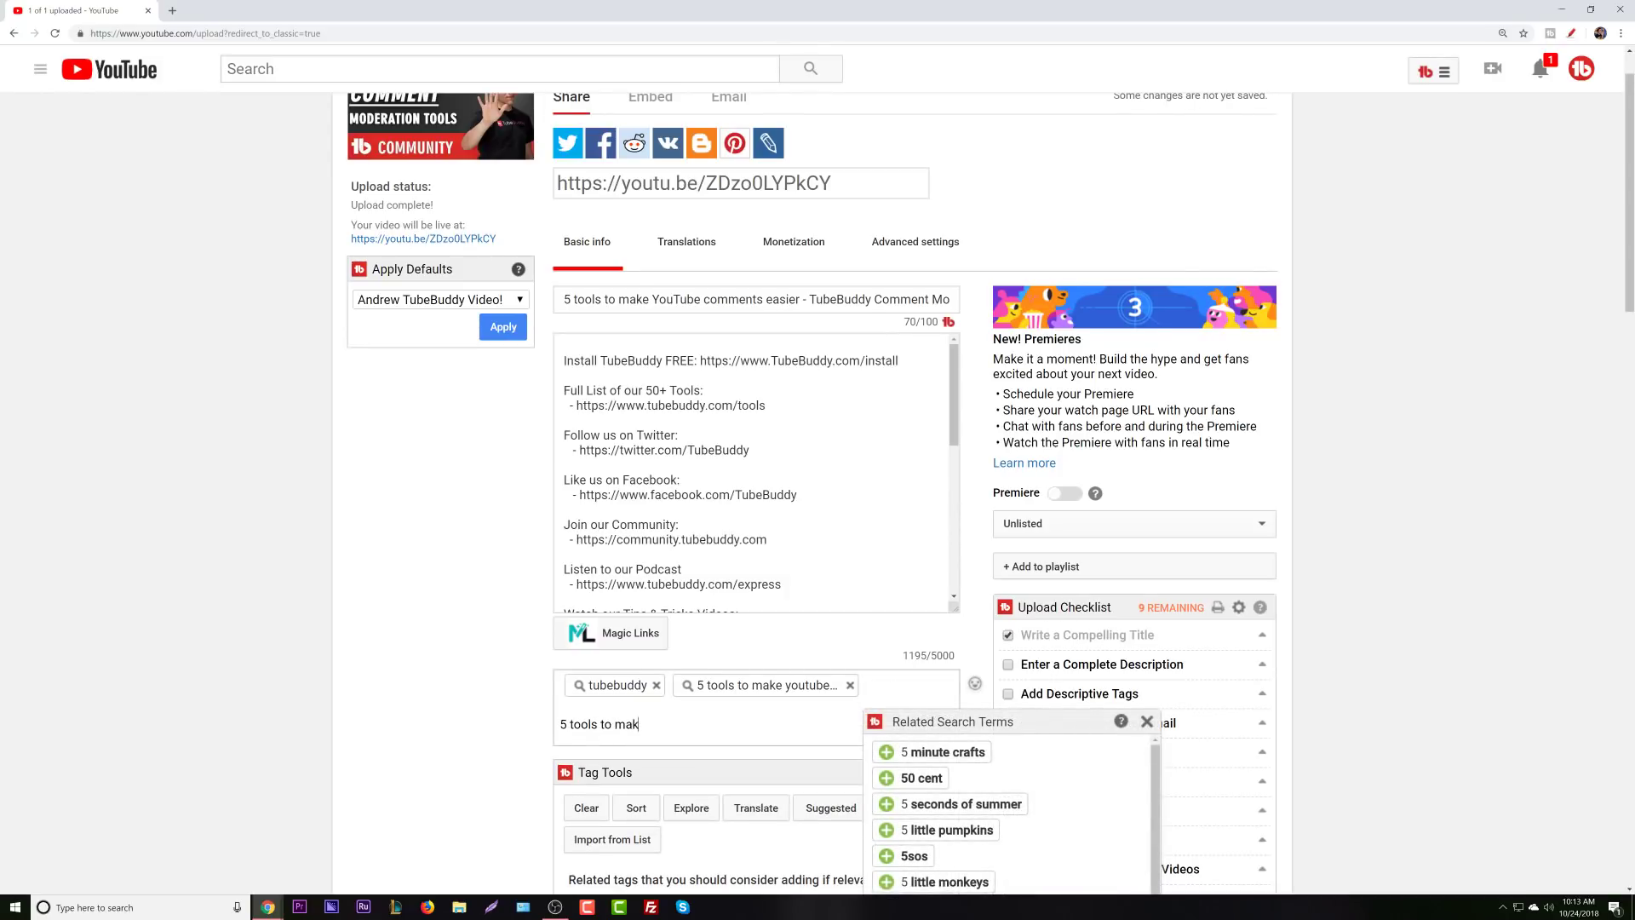
type("e youtube comments easier - tub")
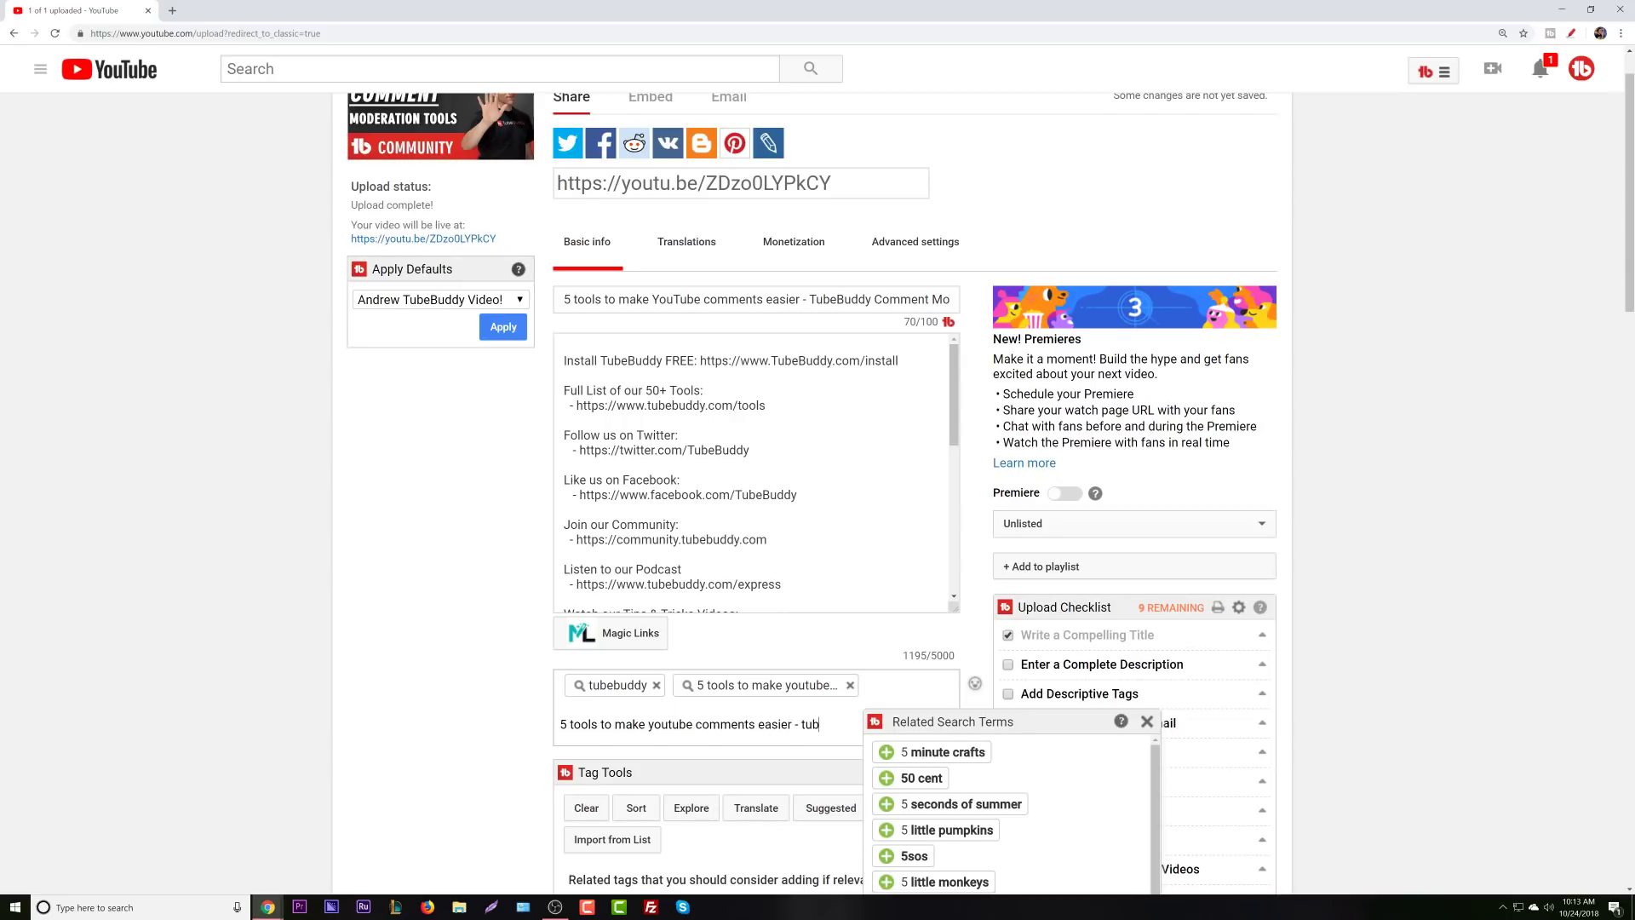
type("ebuddy com")
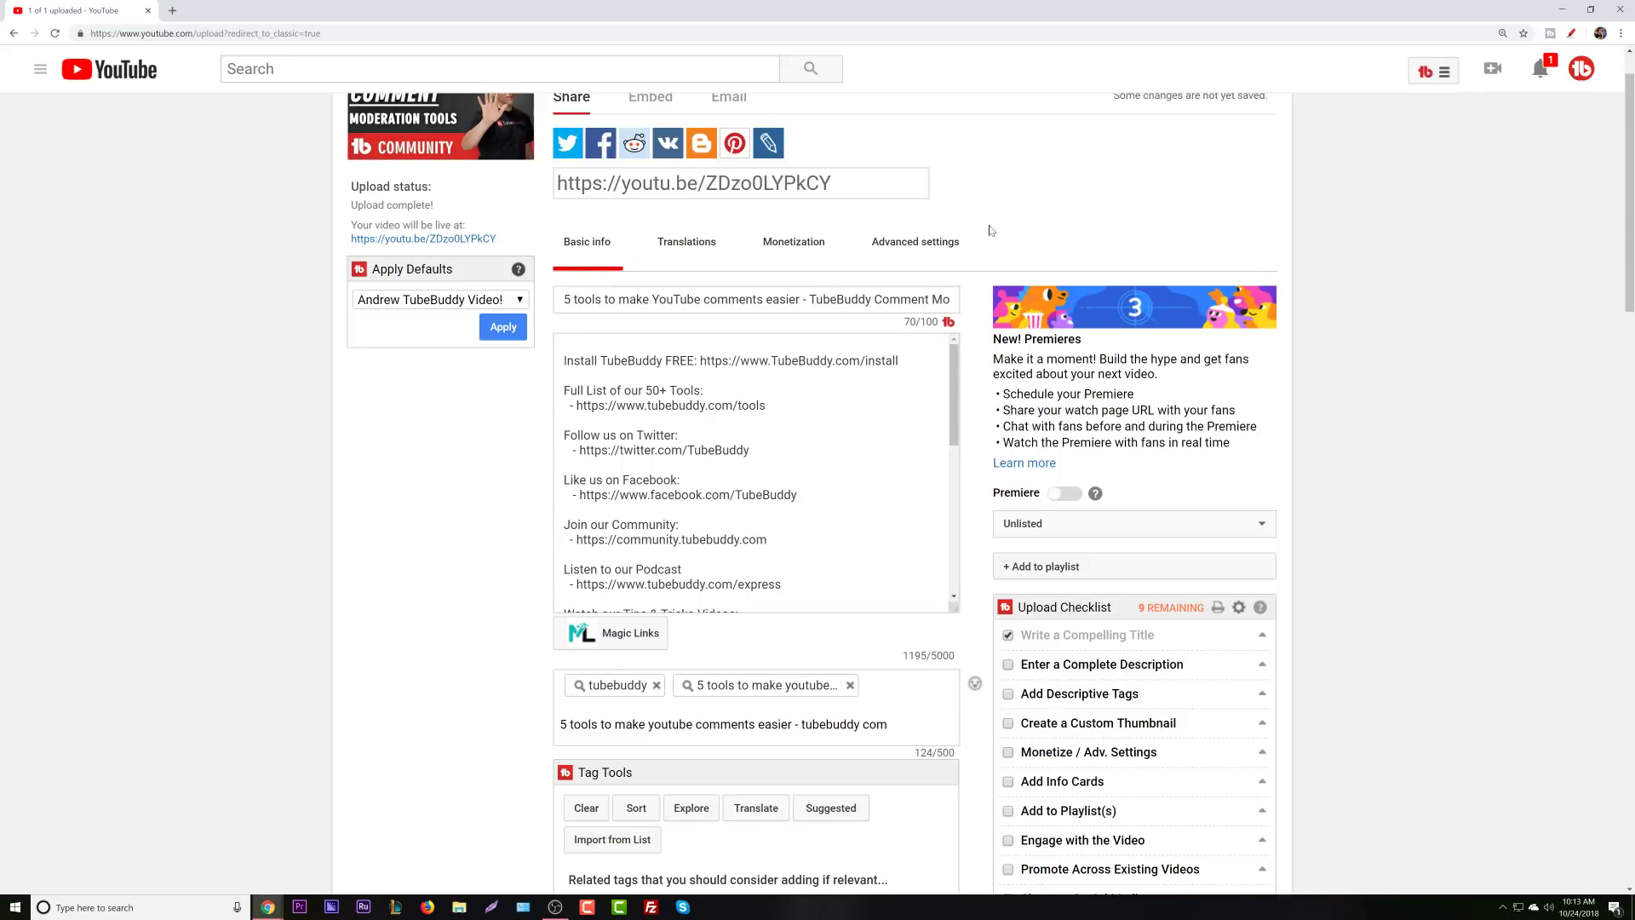
key("Return")
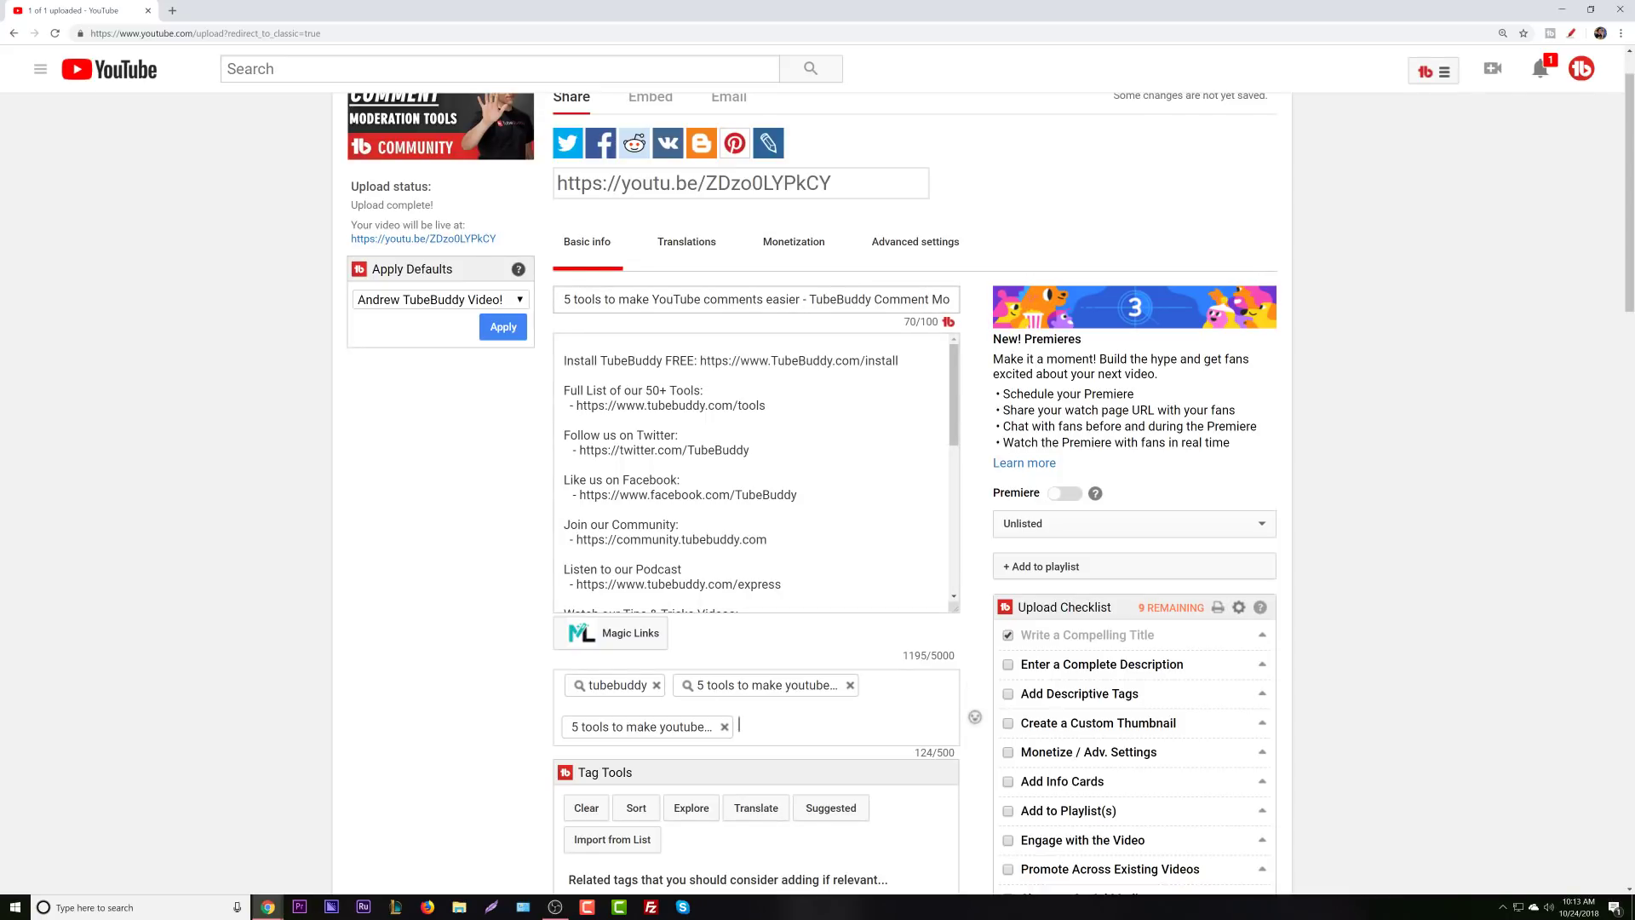
left_click(886, 300)
key("End")
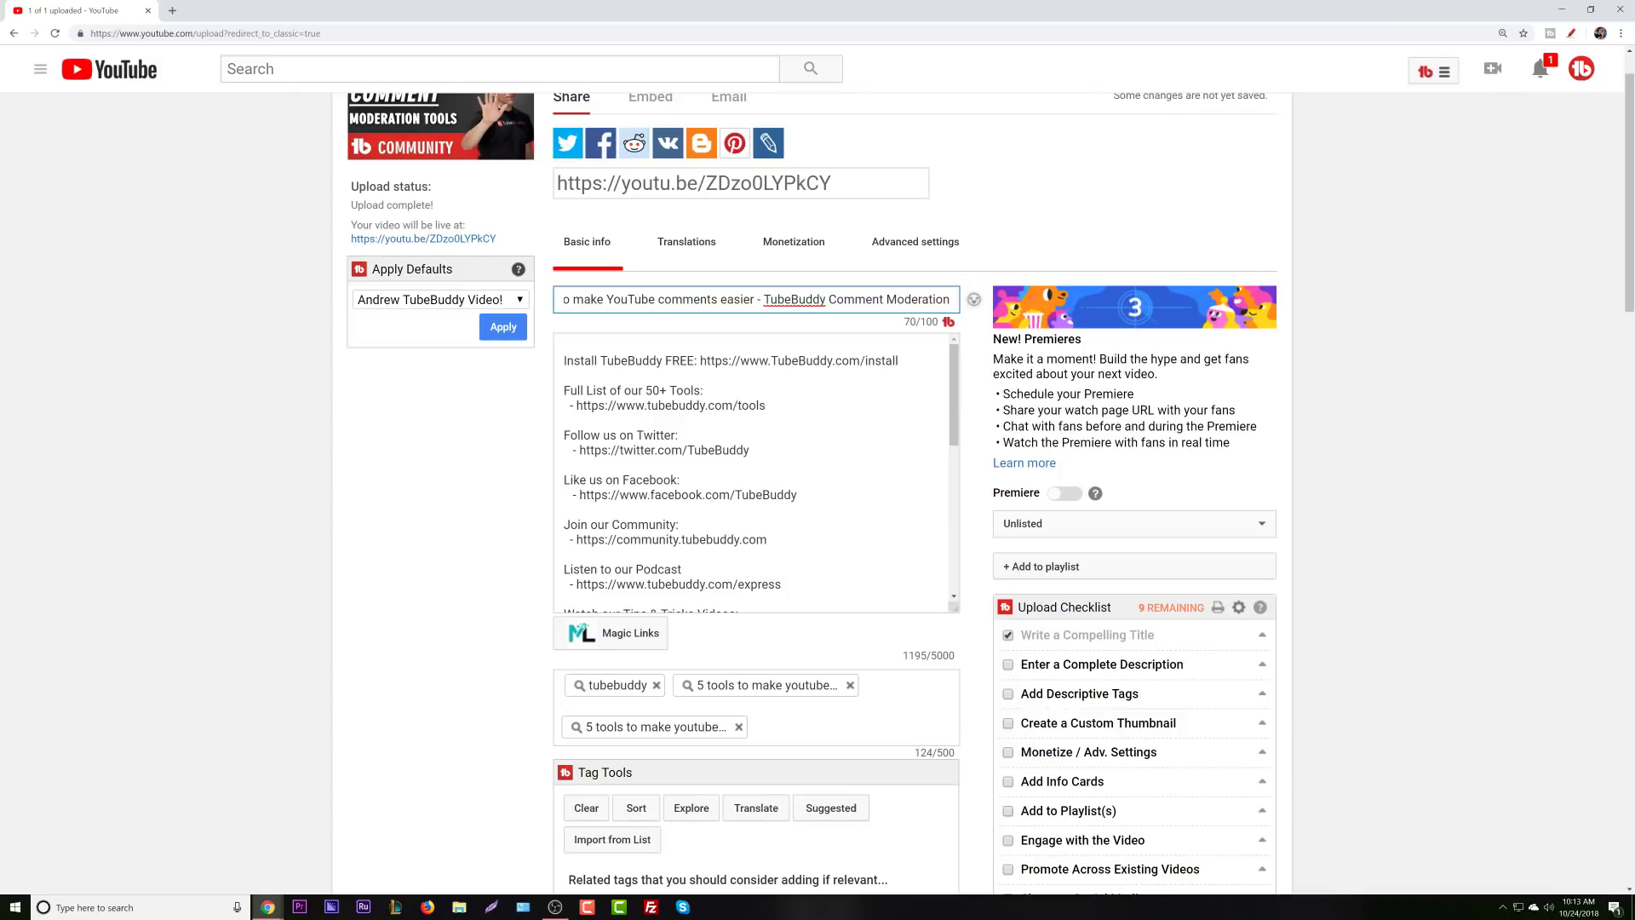
left_click(821, 723)
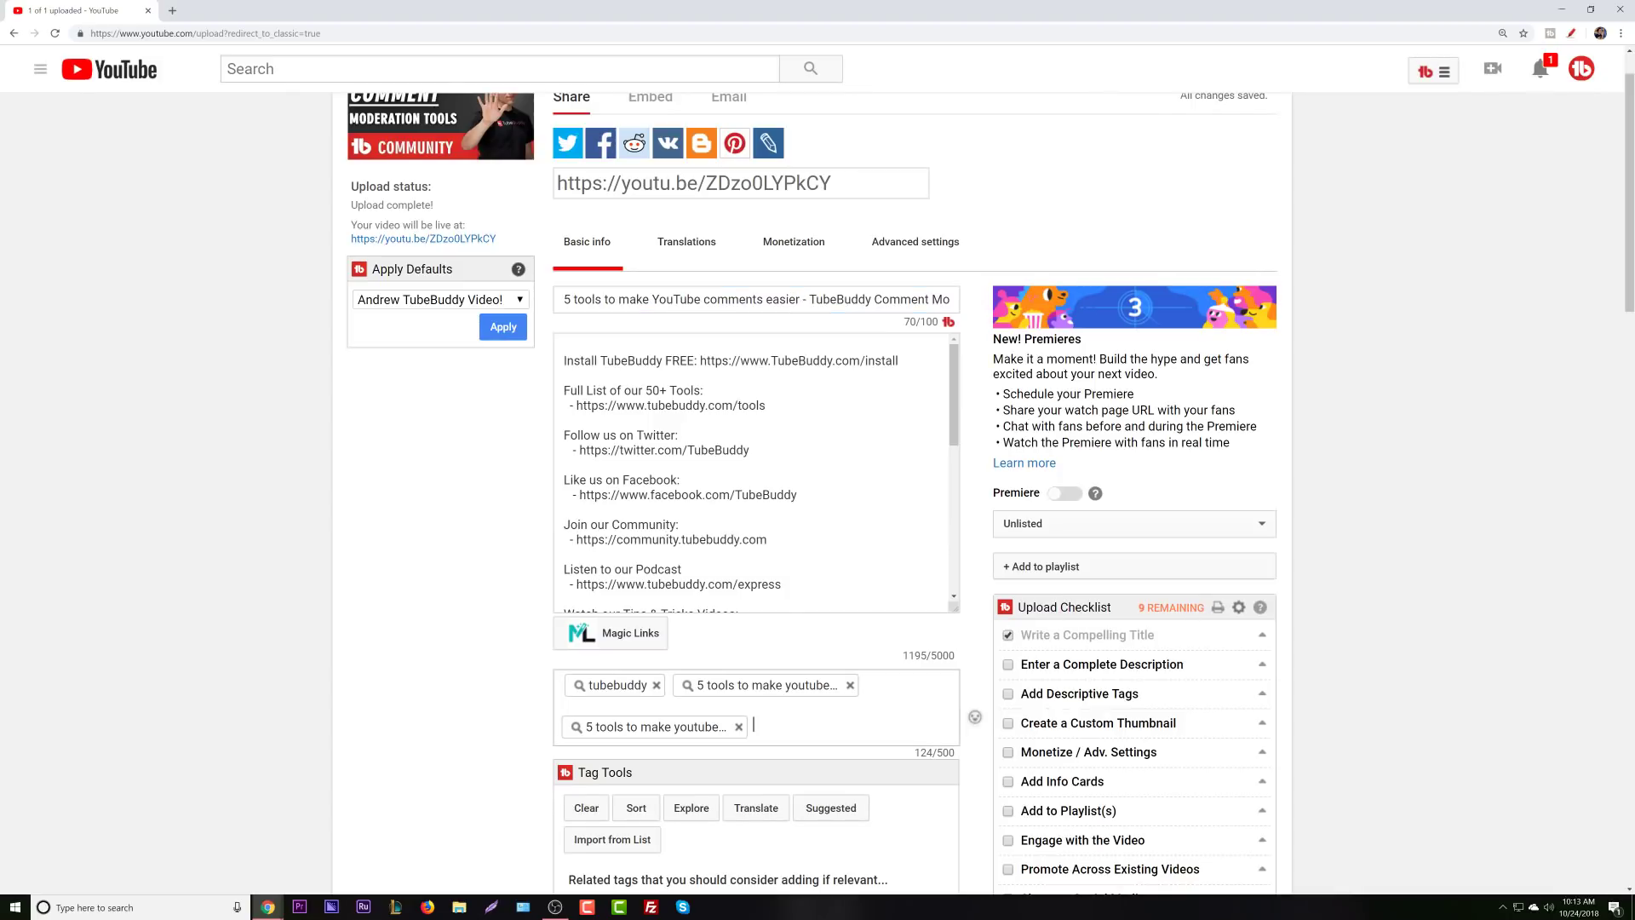
key("BackSpace")
key("Right")
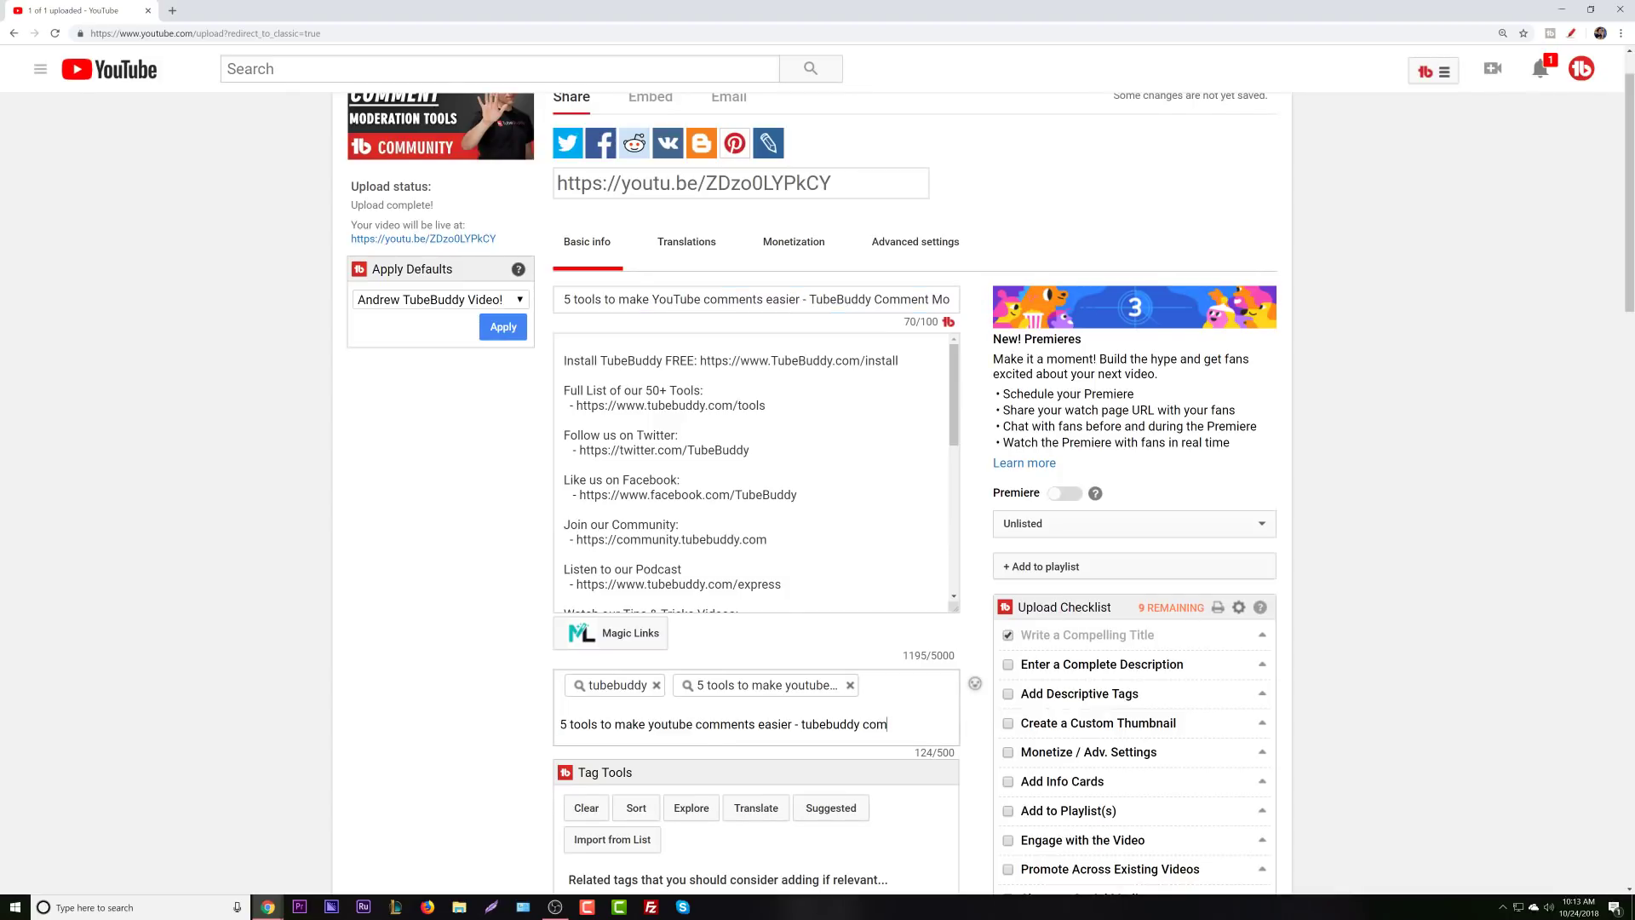
type("ment moderation")
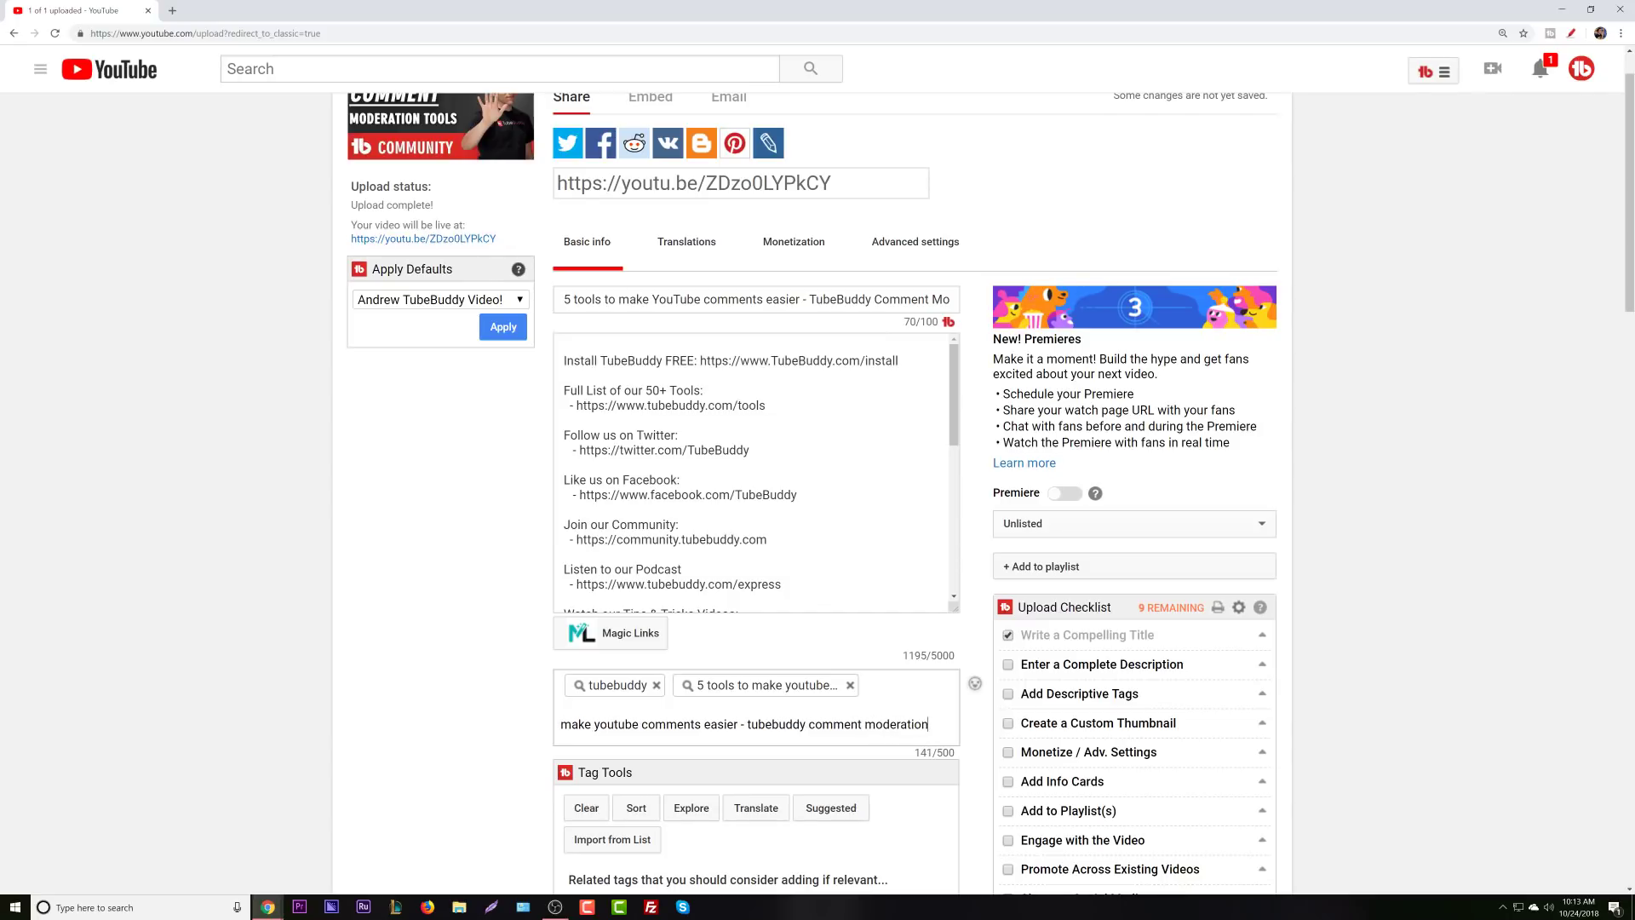
key("Return")
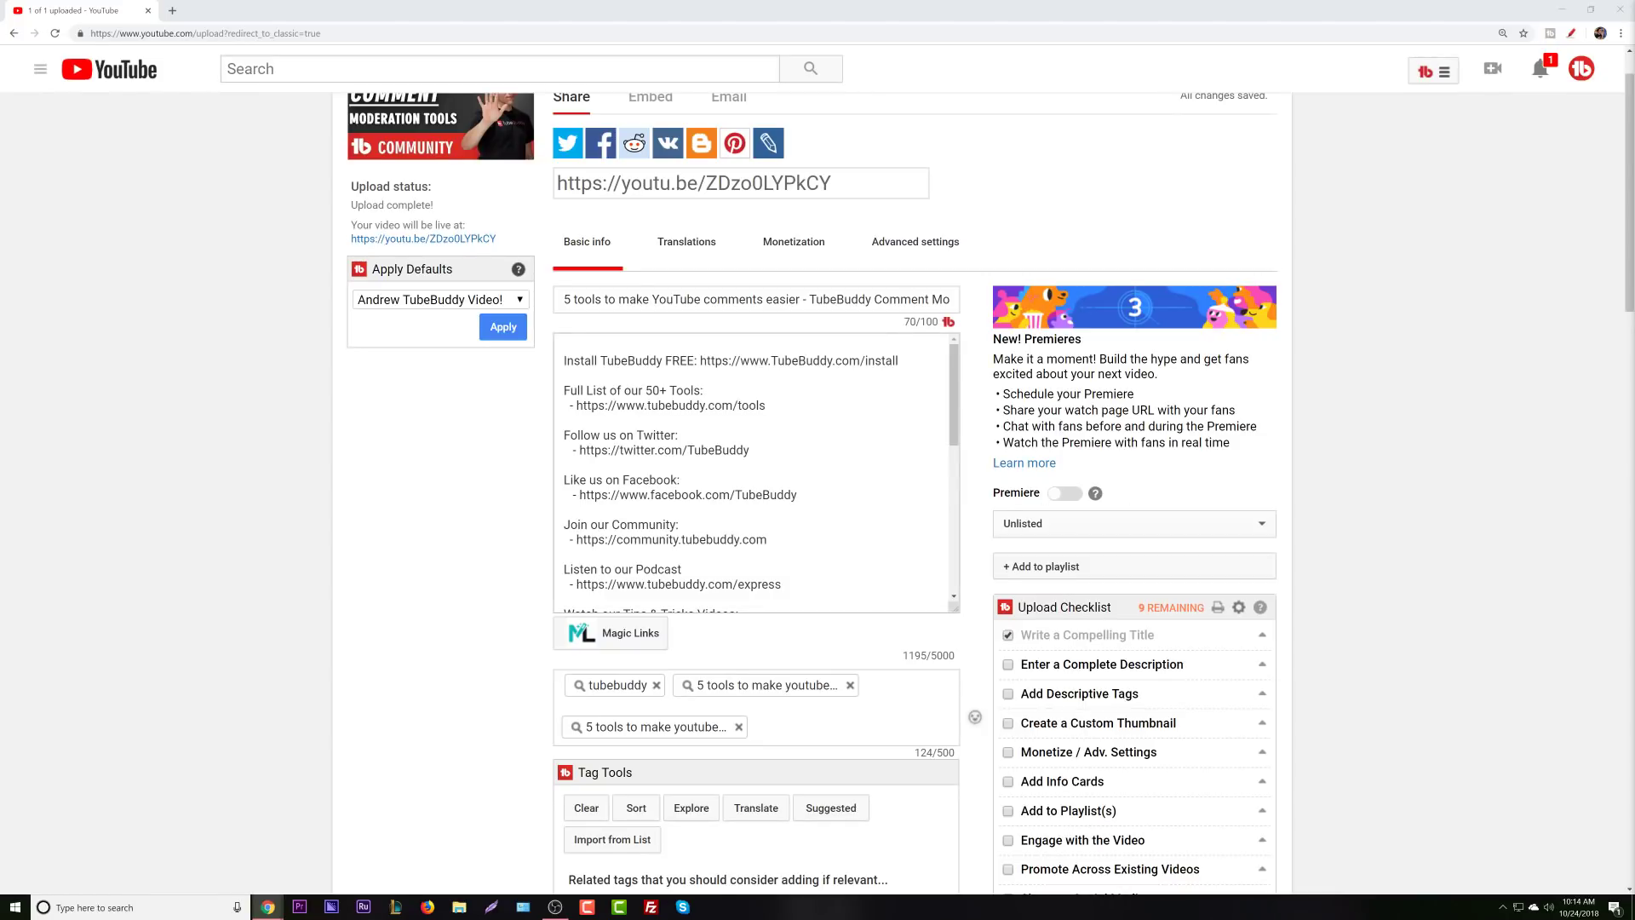
Add the title phrase without its number as a tag, "tools to make youtube comments easier".
left_click(787, 743)
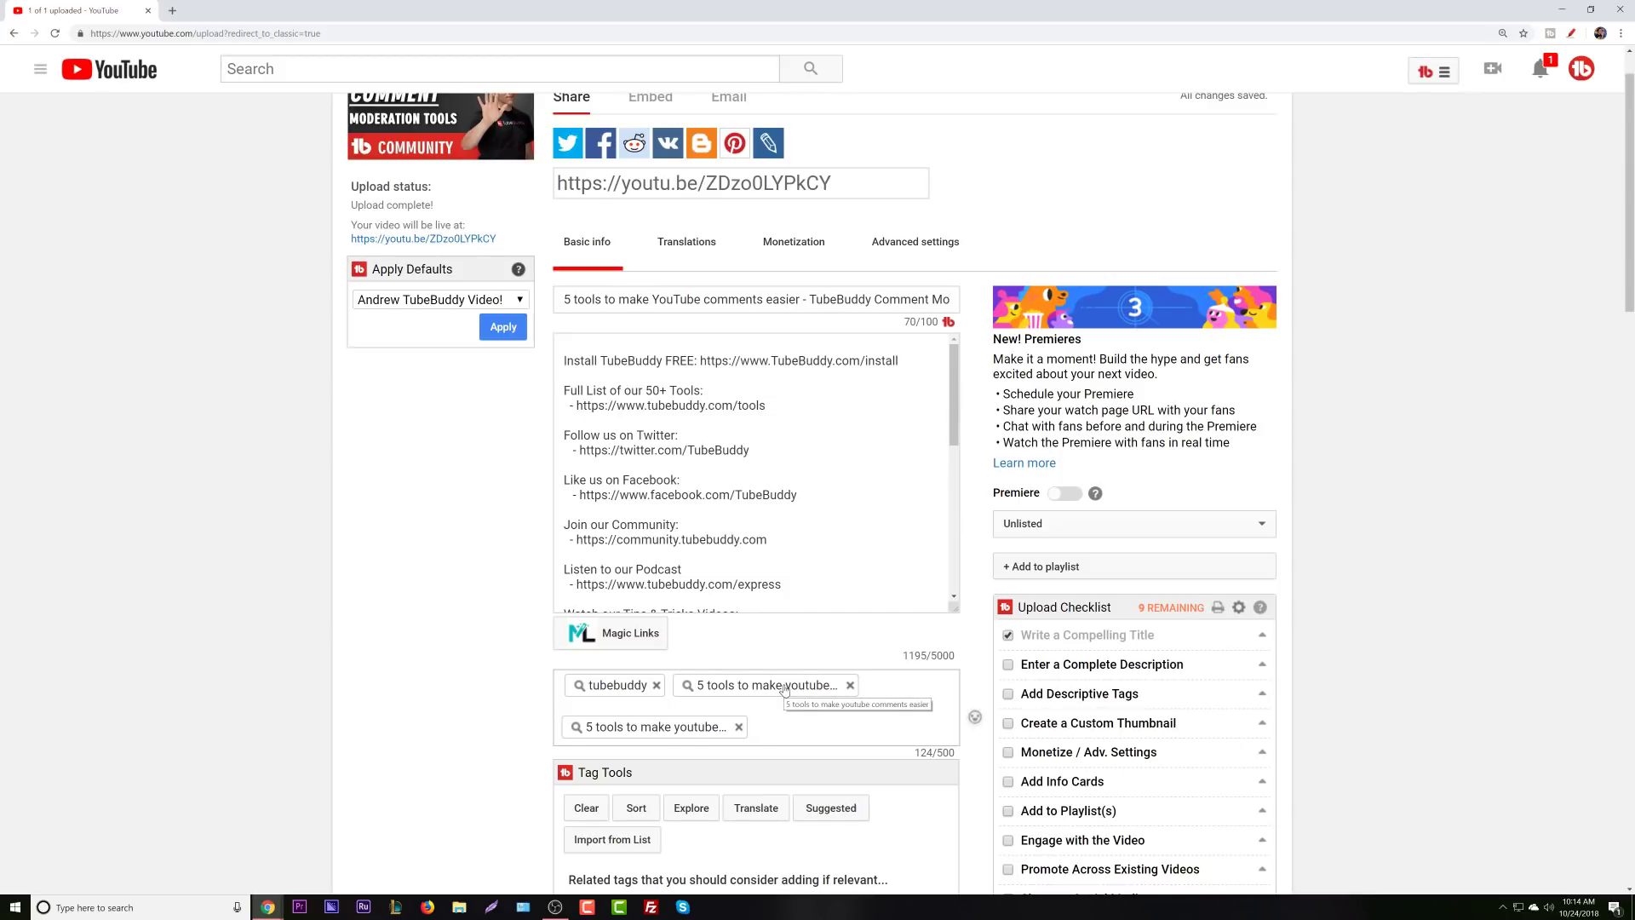
type("t")
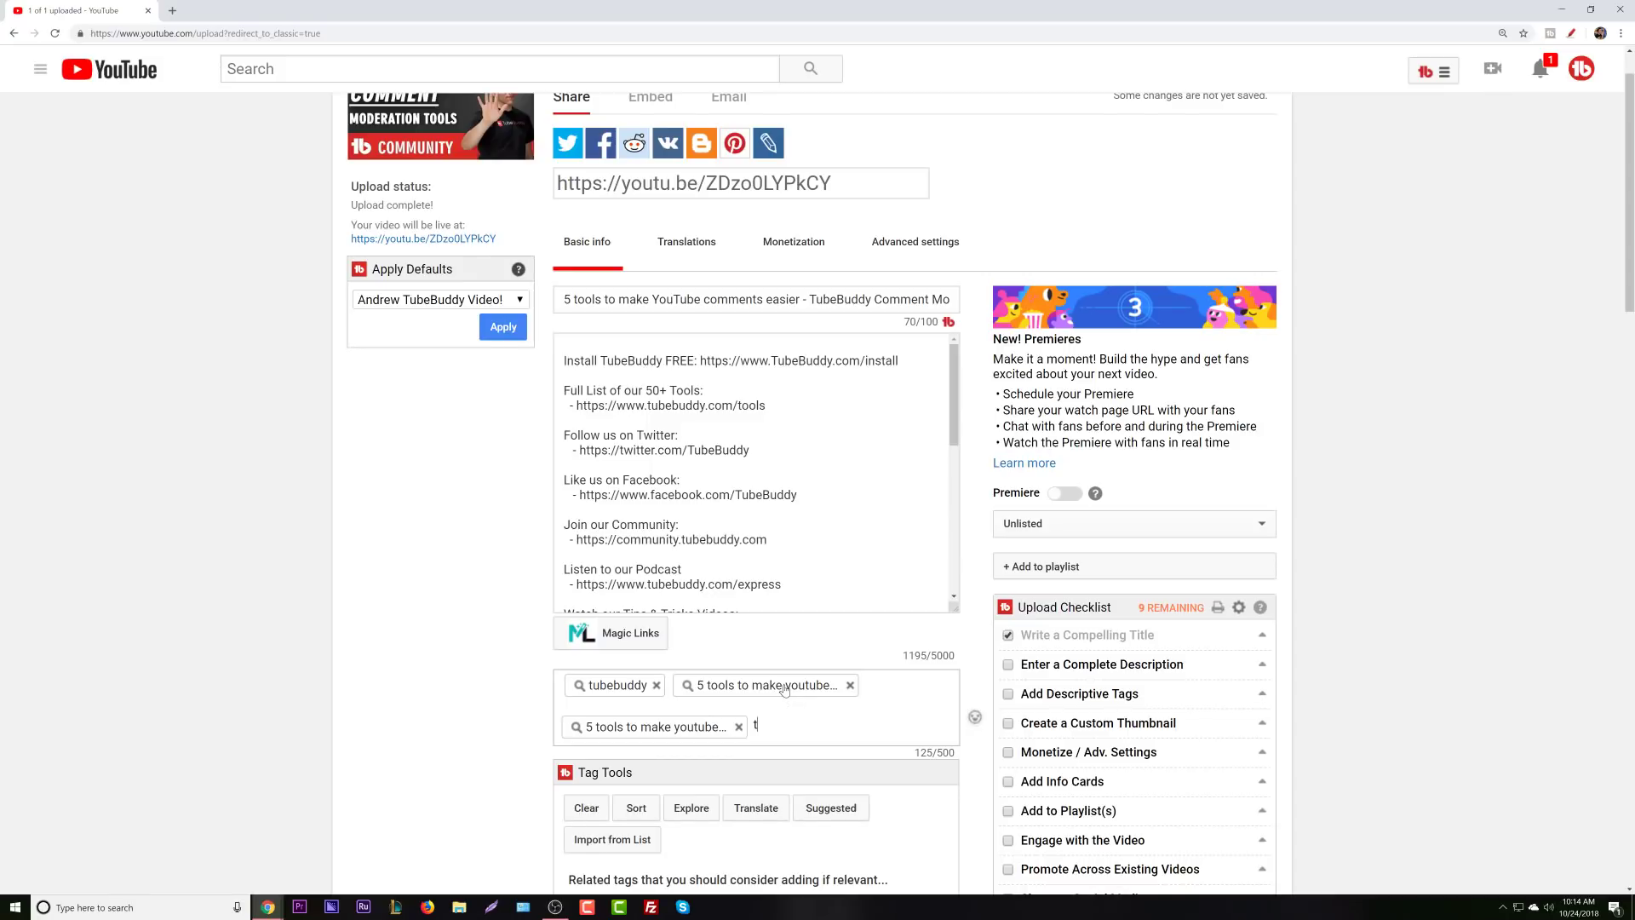
type("ools to make youtube comments easier")
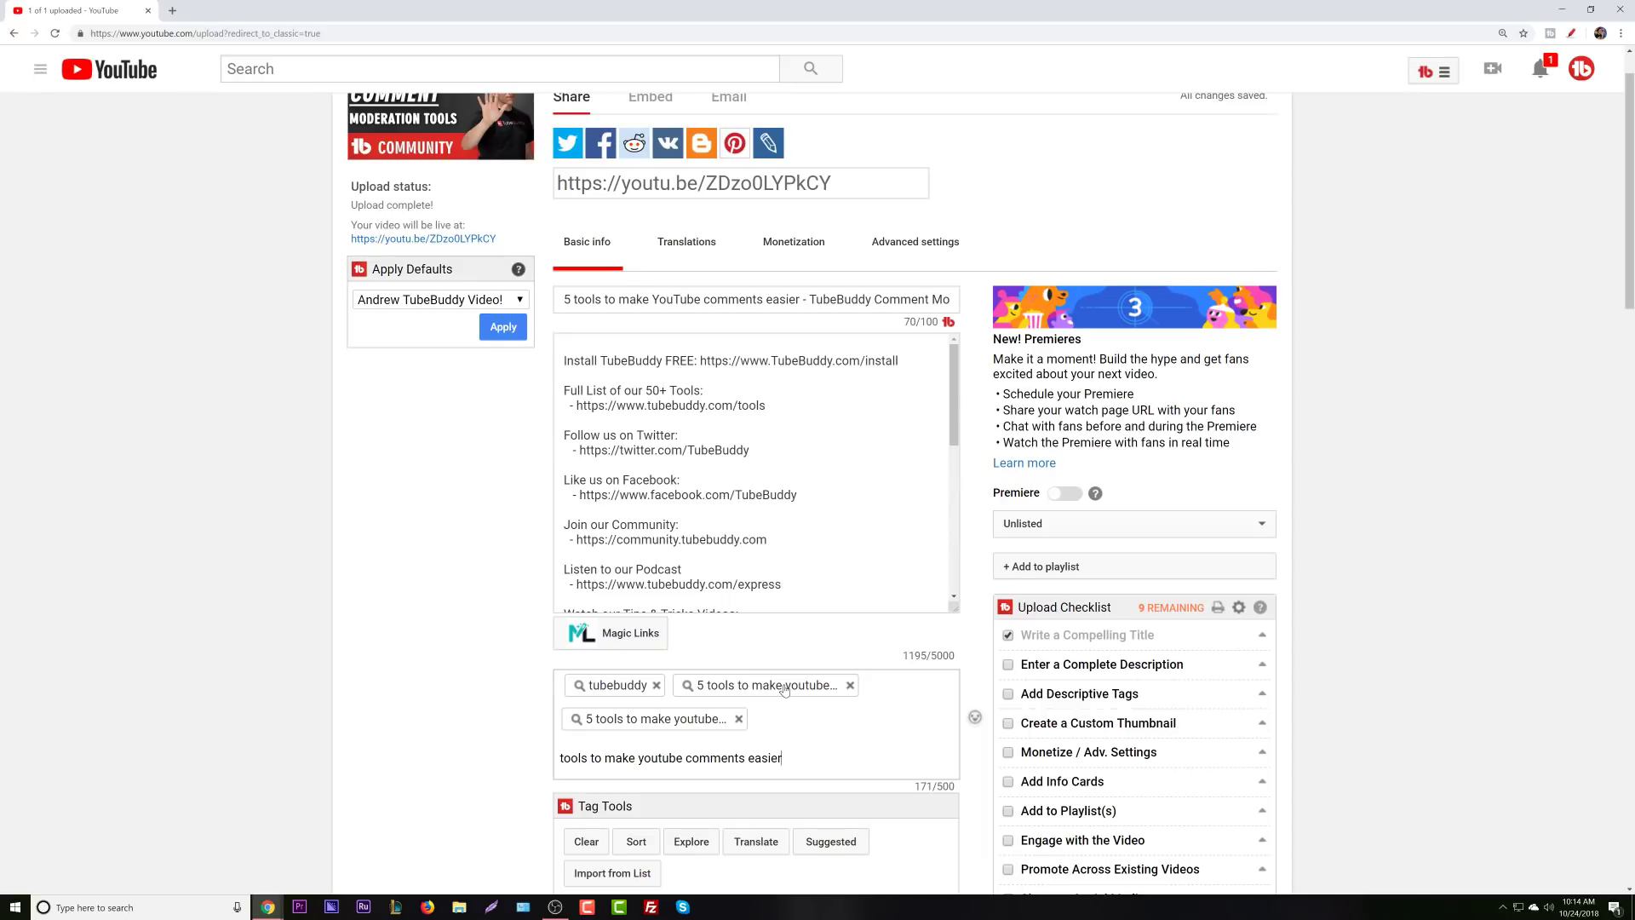
key("Return")
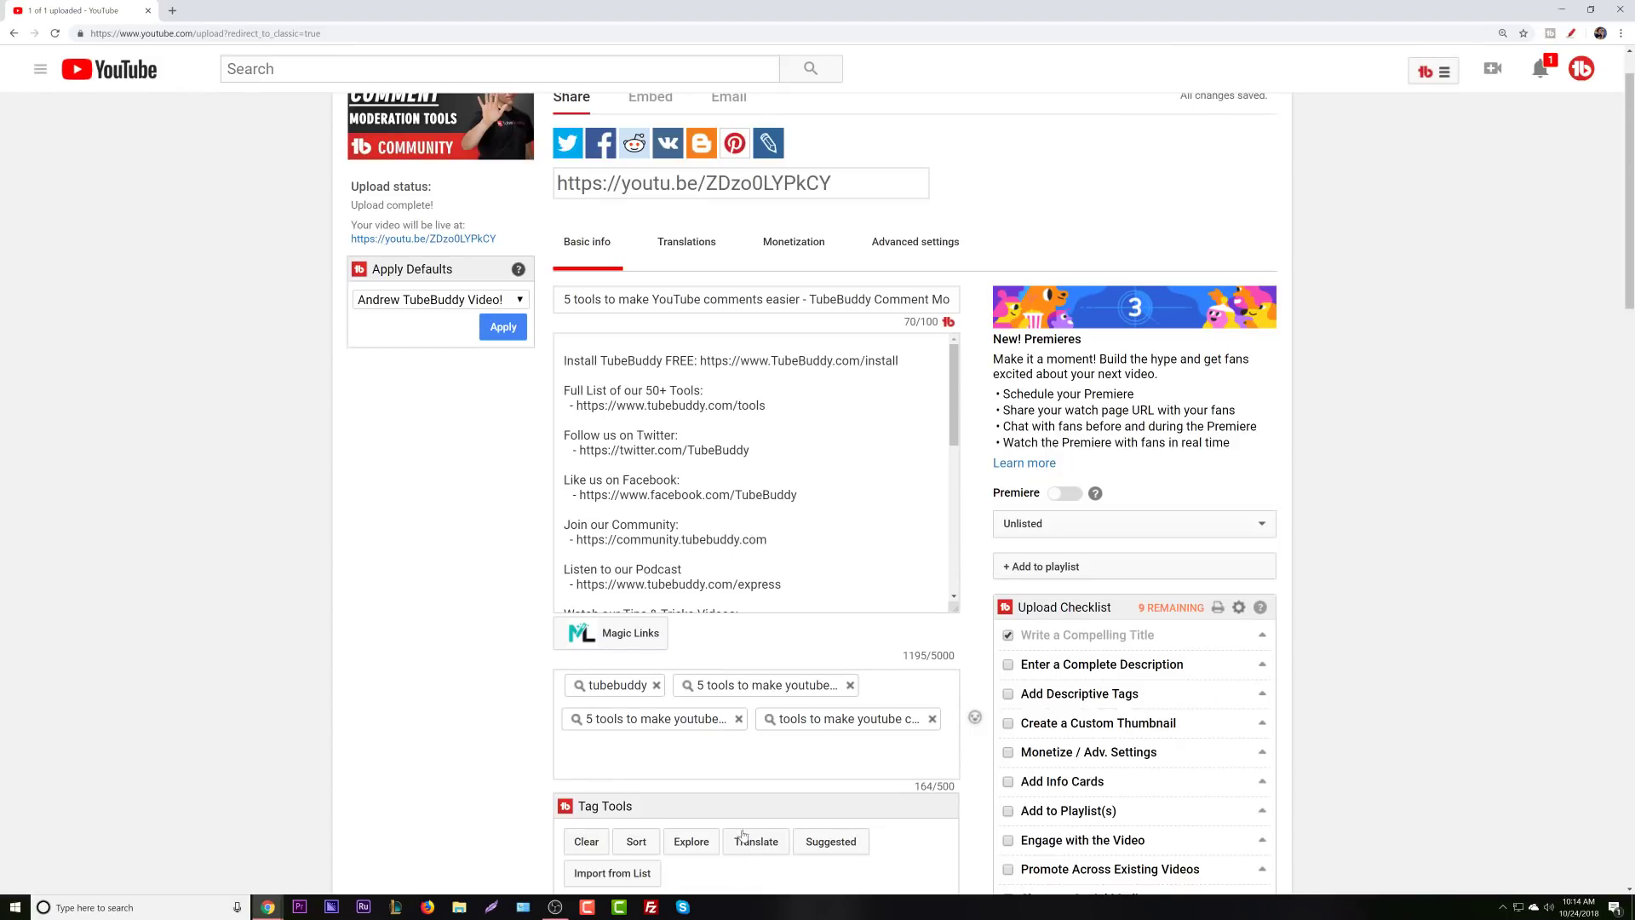
Examine the Keyword Explorer score and most used tags for "tools to make youtube comments easier".
left_click(831, 726)
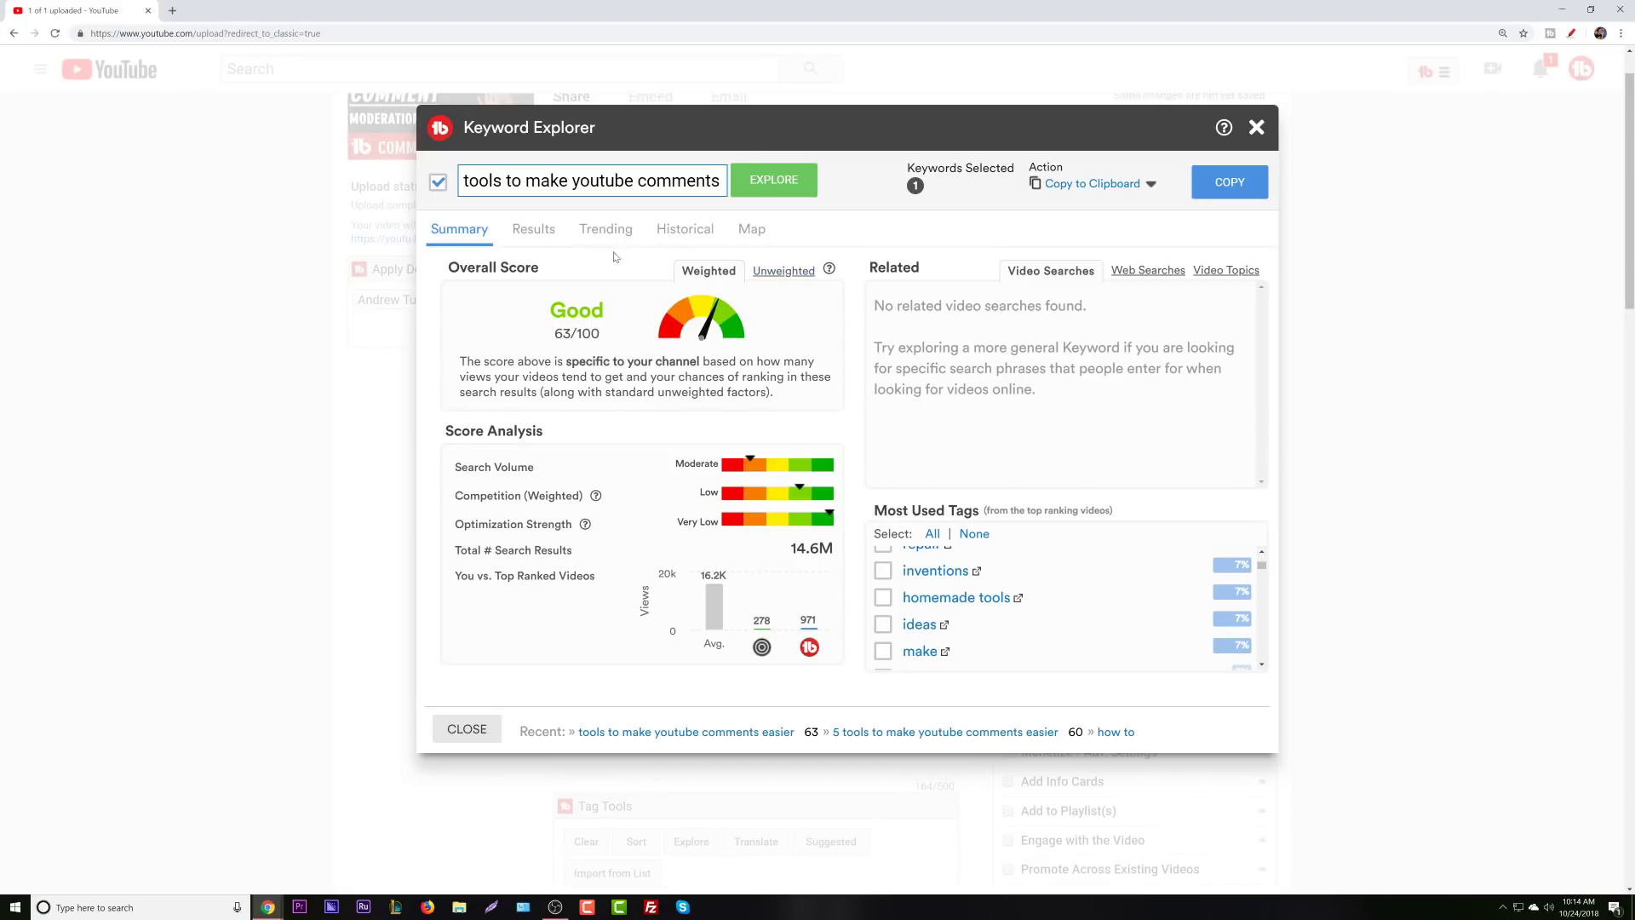
scroll(1076, 616, "down", 2)
scroll(1075, 615, "up", 10)
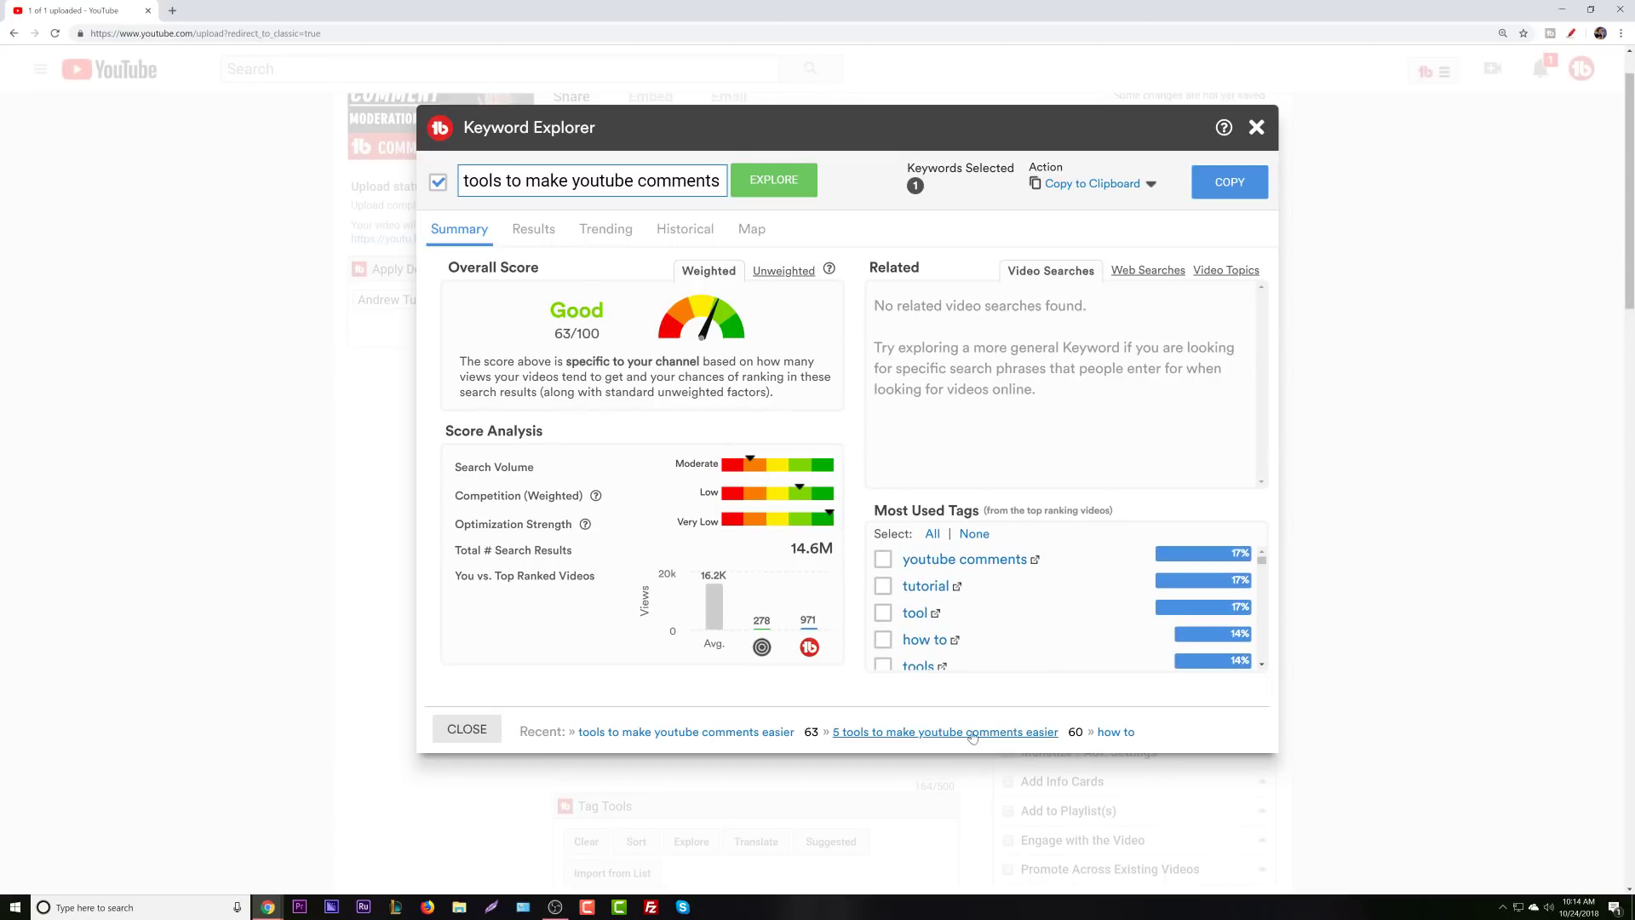
left_click(718, 733)
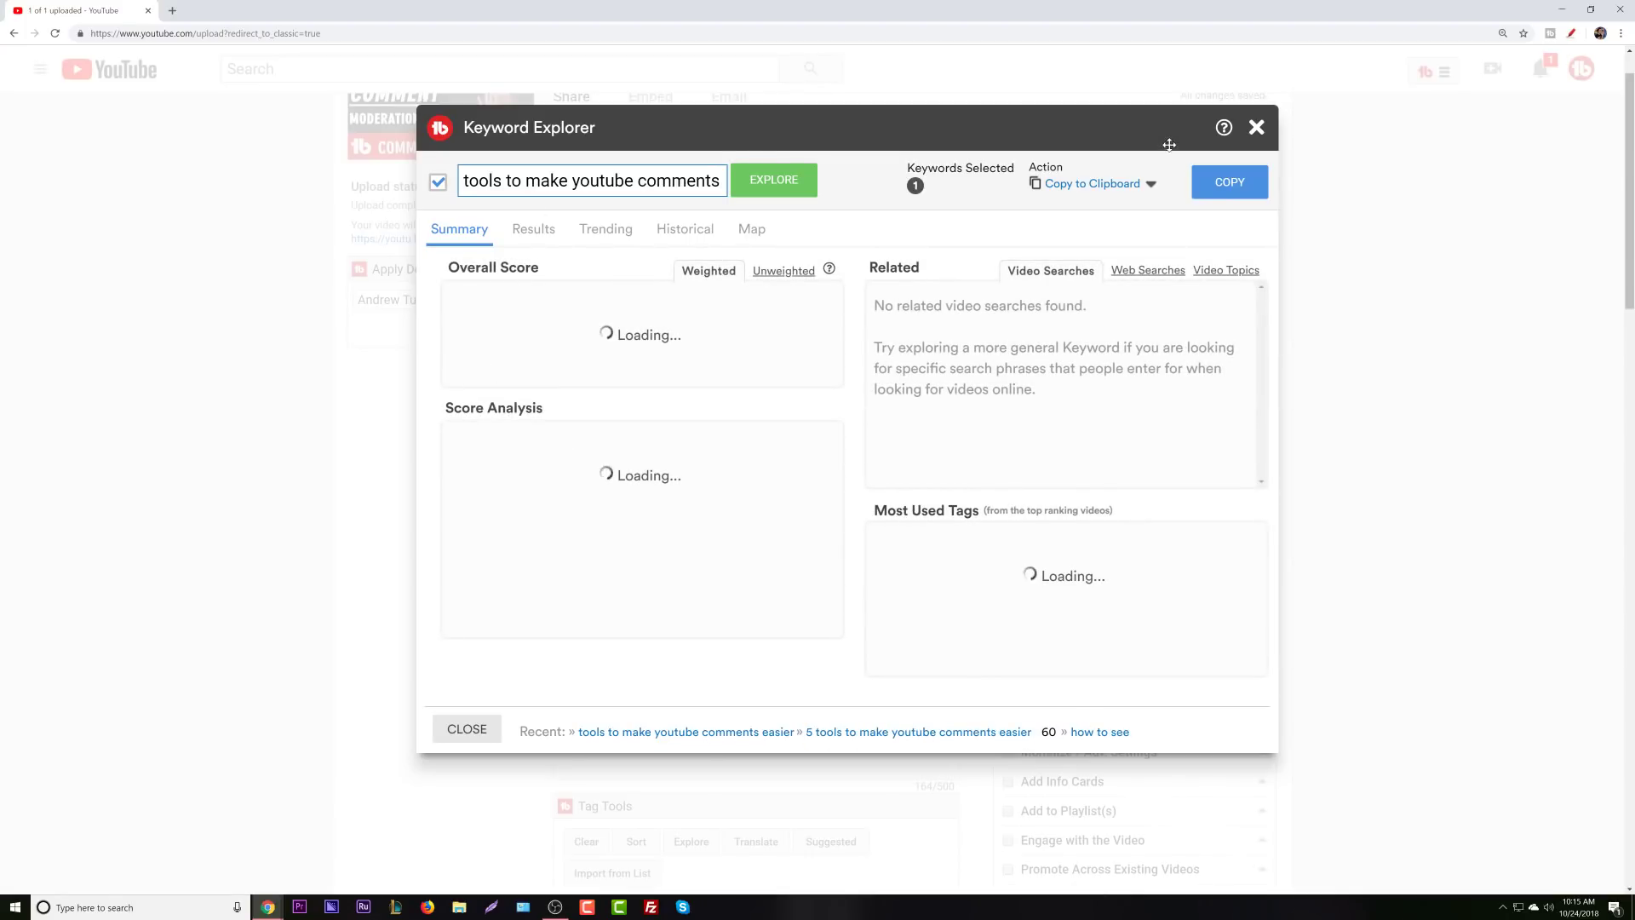
left_click(506, 181)
type("easier")
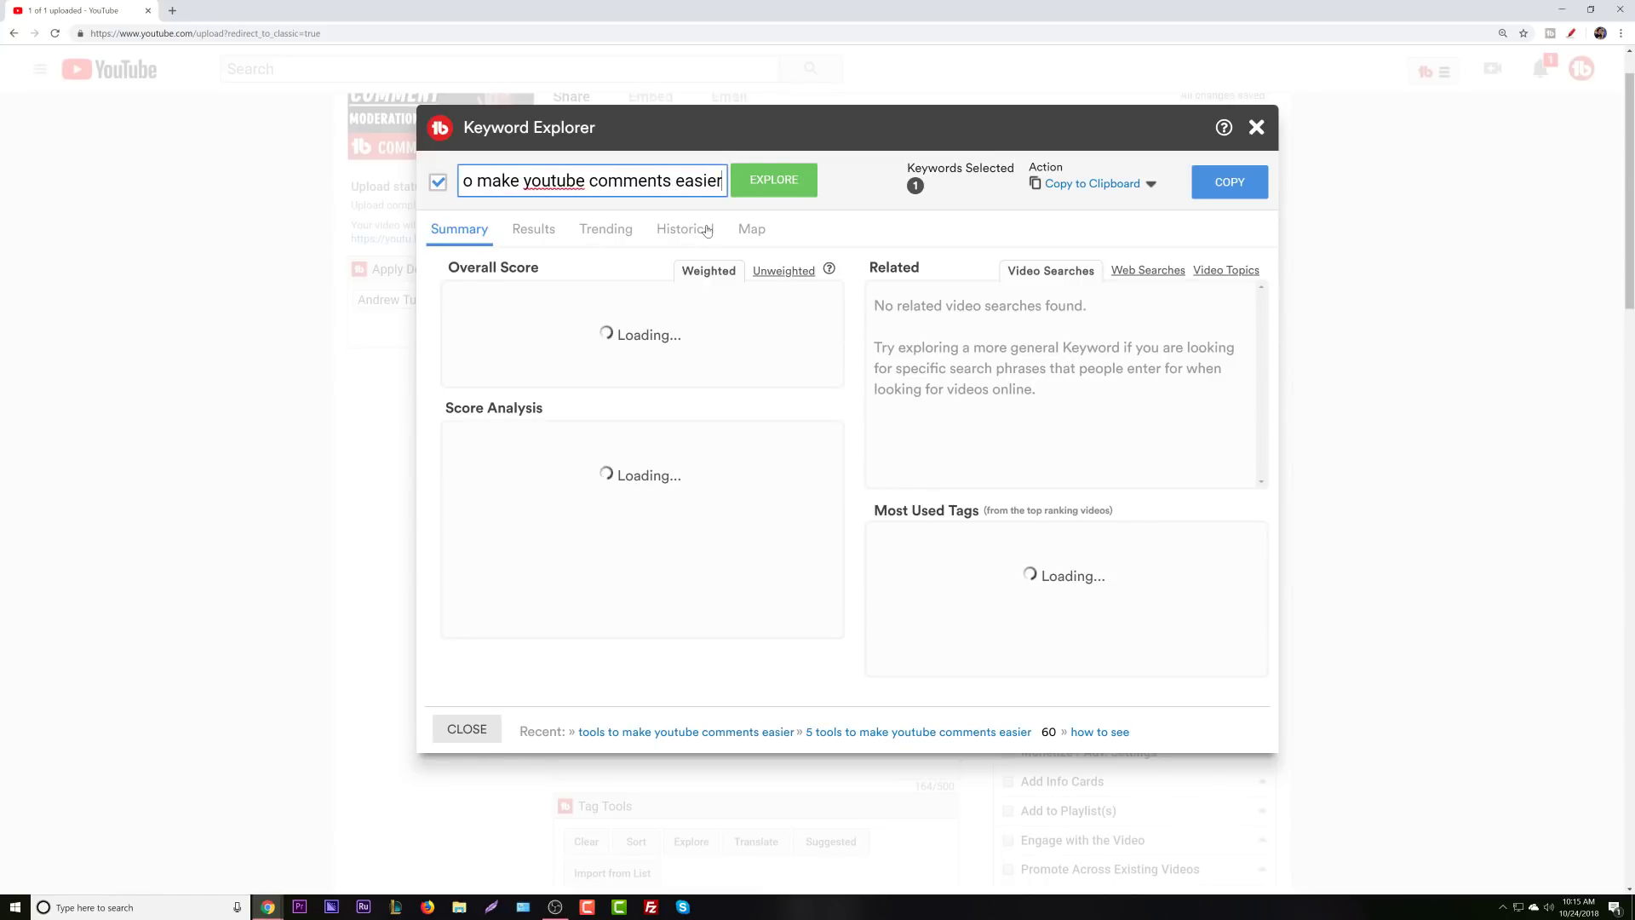
key("BackSpace")
key("BackSpace")
key("BackSpace")
key("BackSpace")
key("BackSpace")
key("BackSpace")
key("BackSpace")
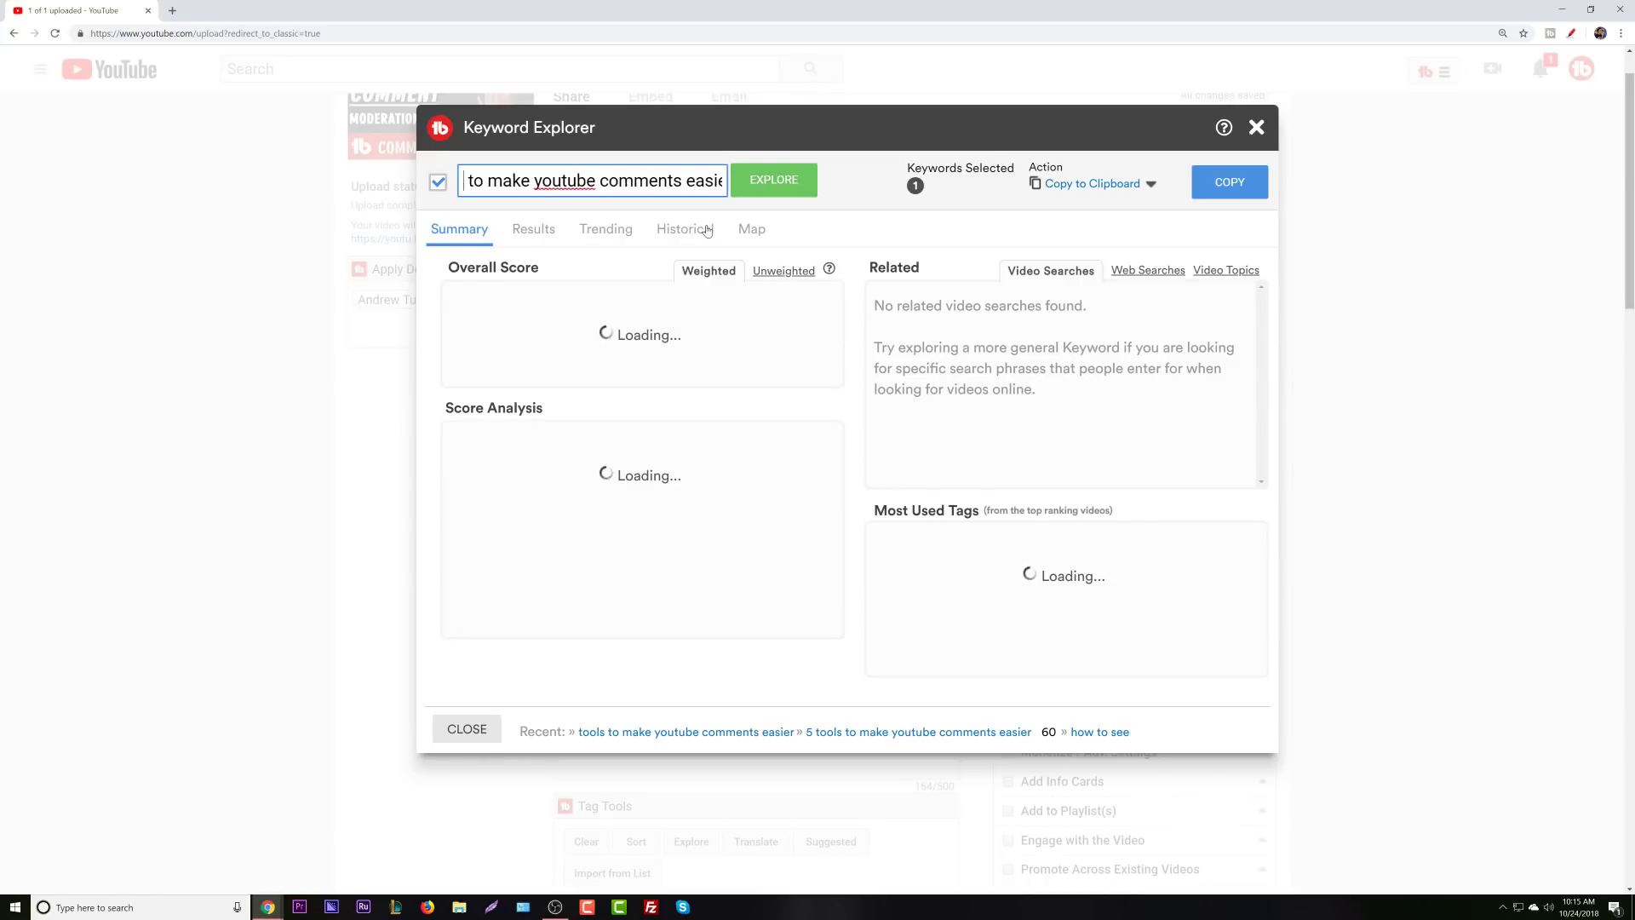
left_click(1257, 127)
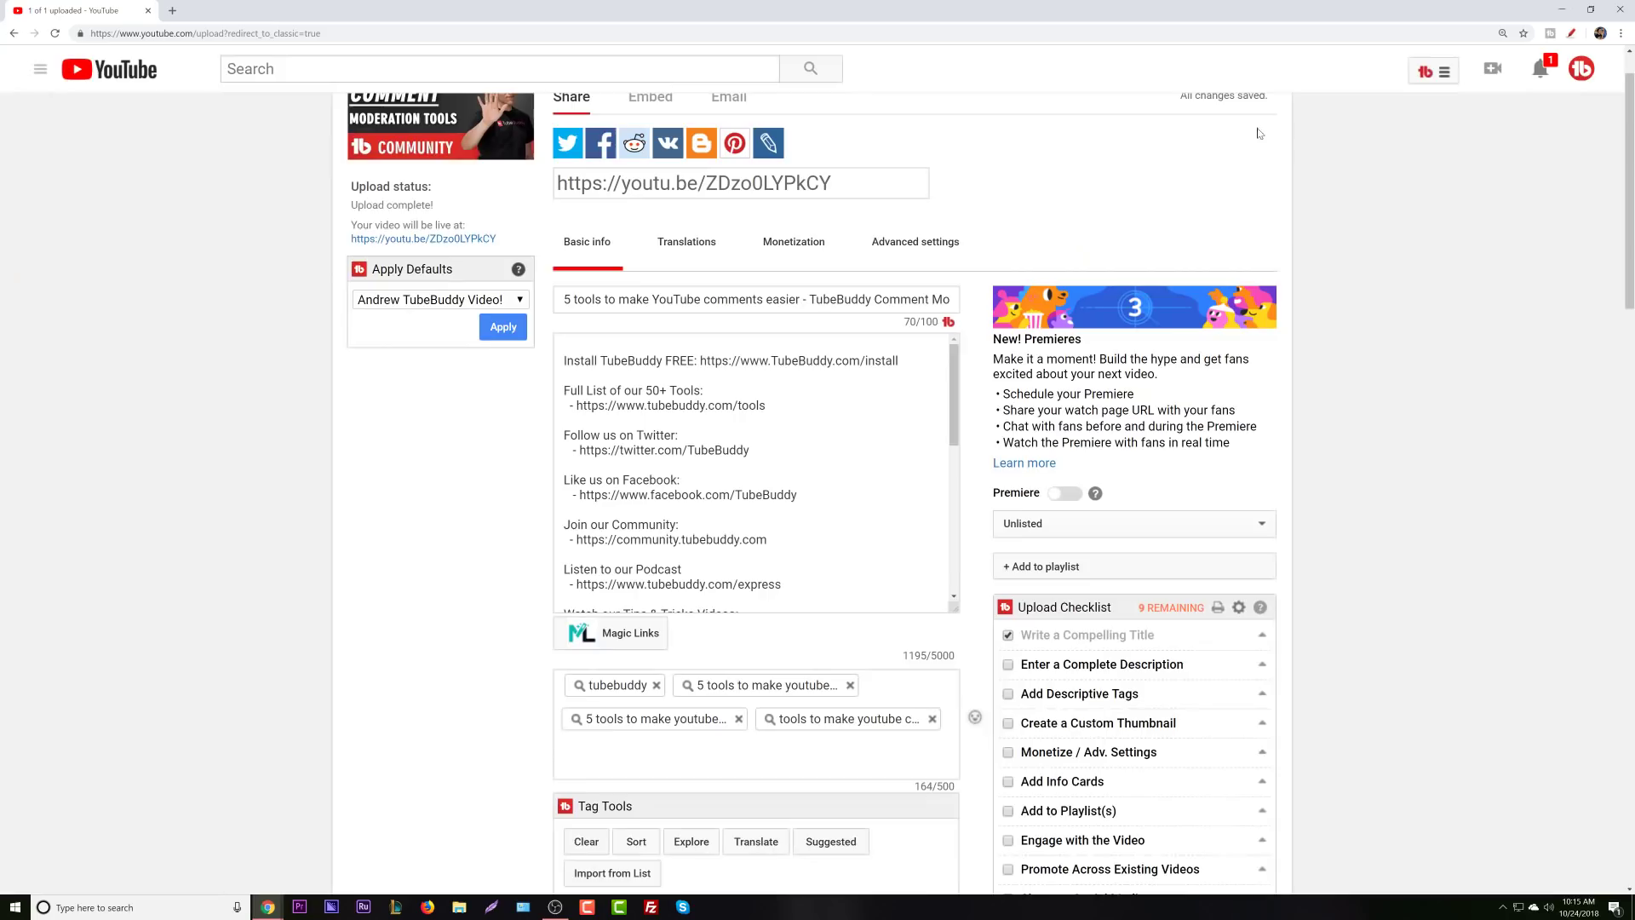
Add the full-title tag with its number spelled out, "five tools to make youtube comments easier - tubebuddy comment moderation", by inserting it into the current video.
scroll(700, 665, "down", 1)
scroll(700, 665, "up", 2)
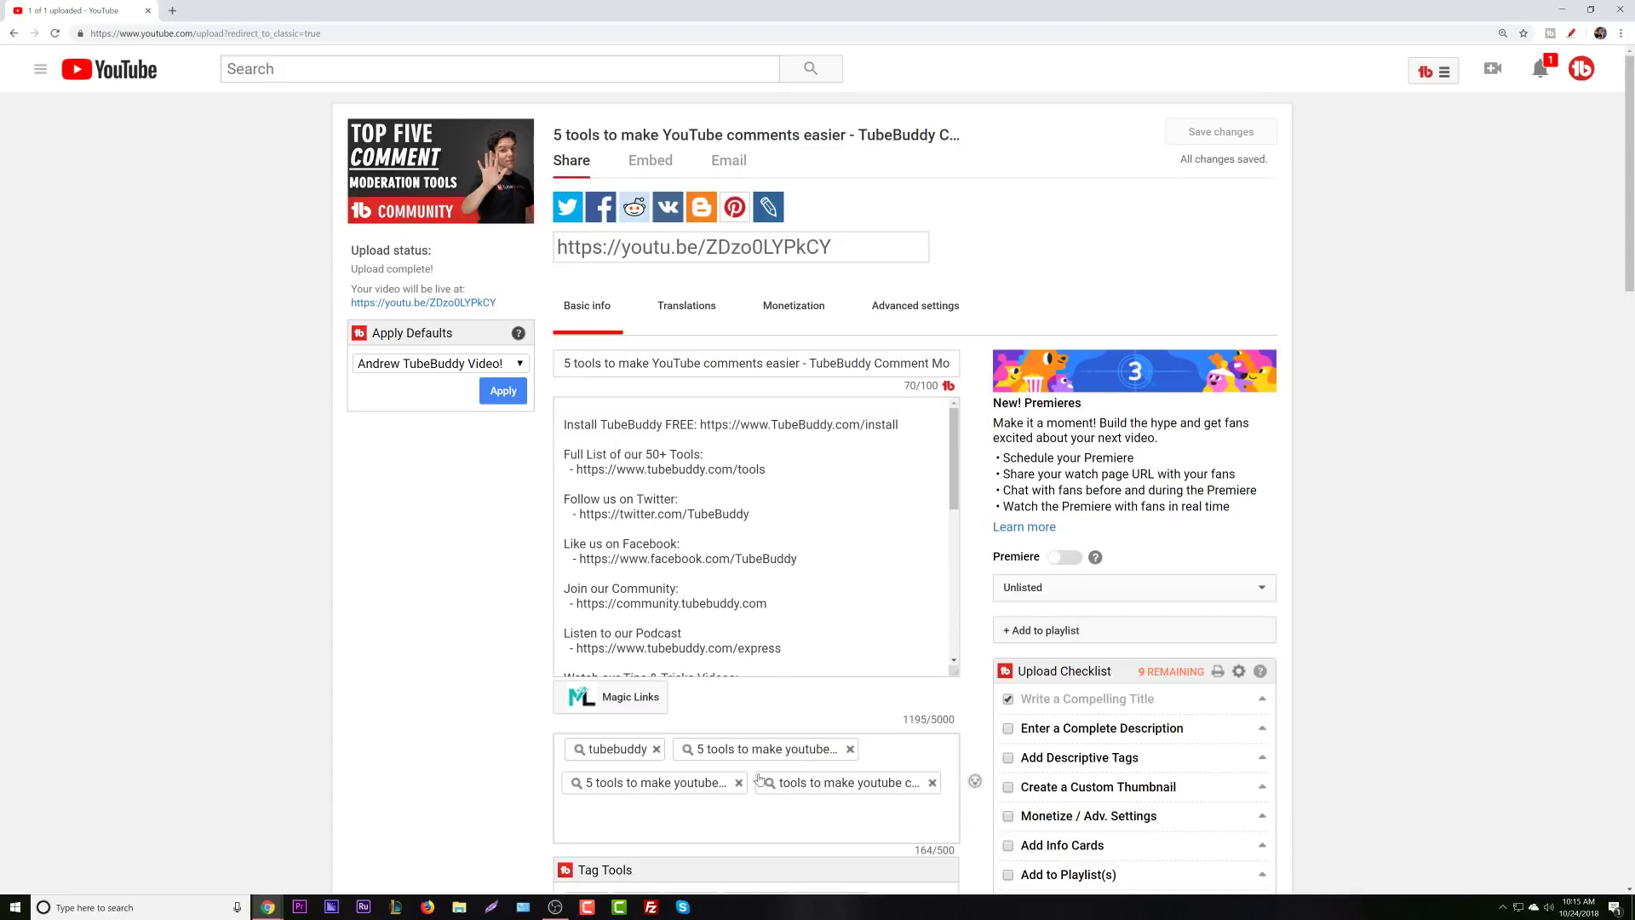
scroll(757, 776, "down", 2)
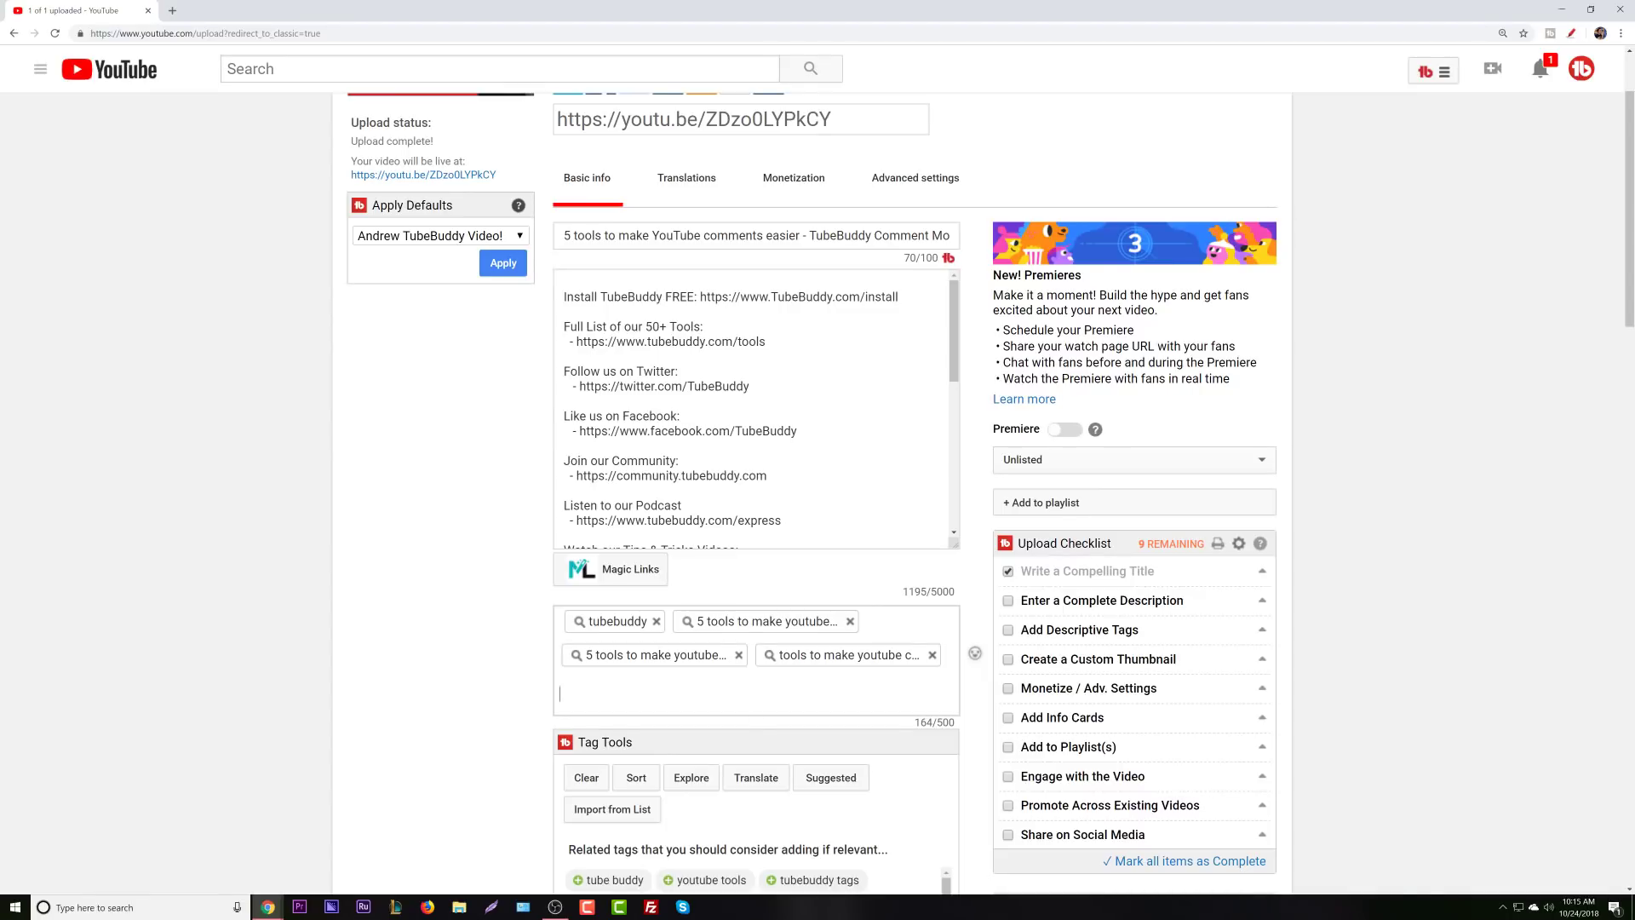
left_click(655, 656)
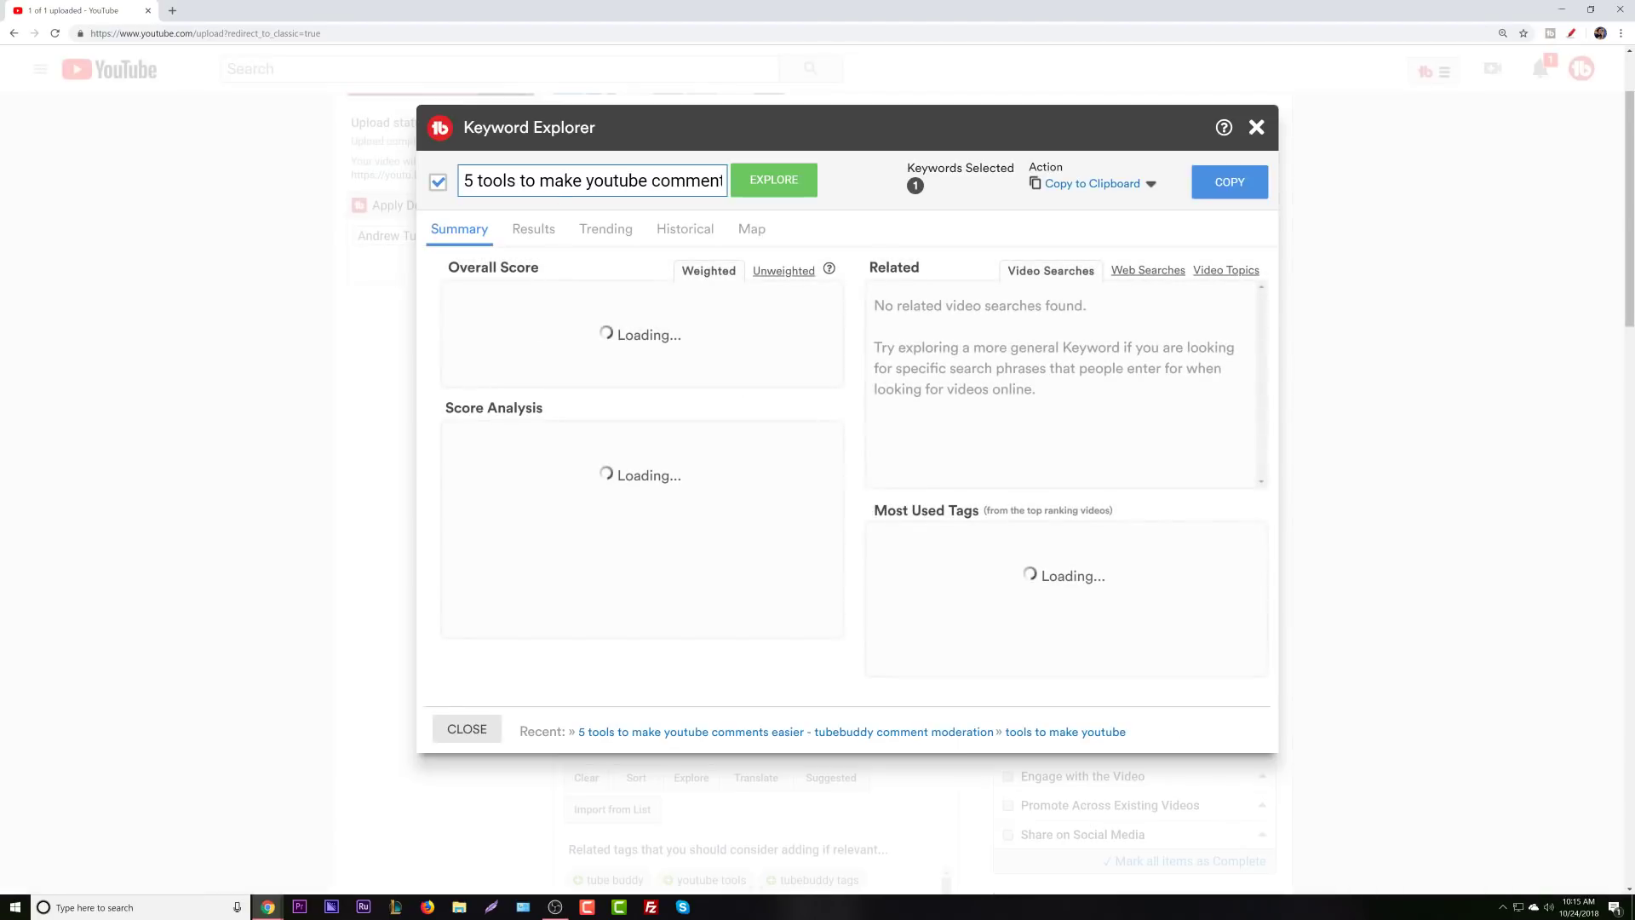
double_click(468, 180)
type("five")
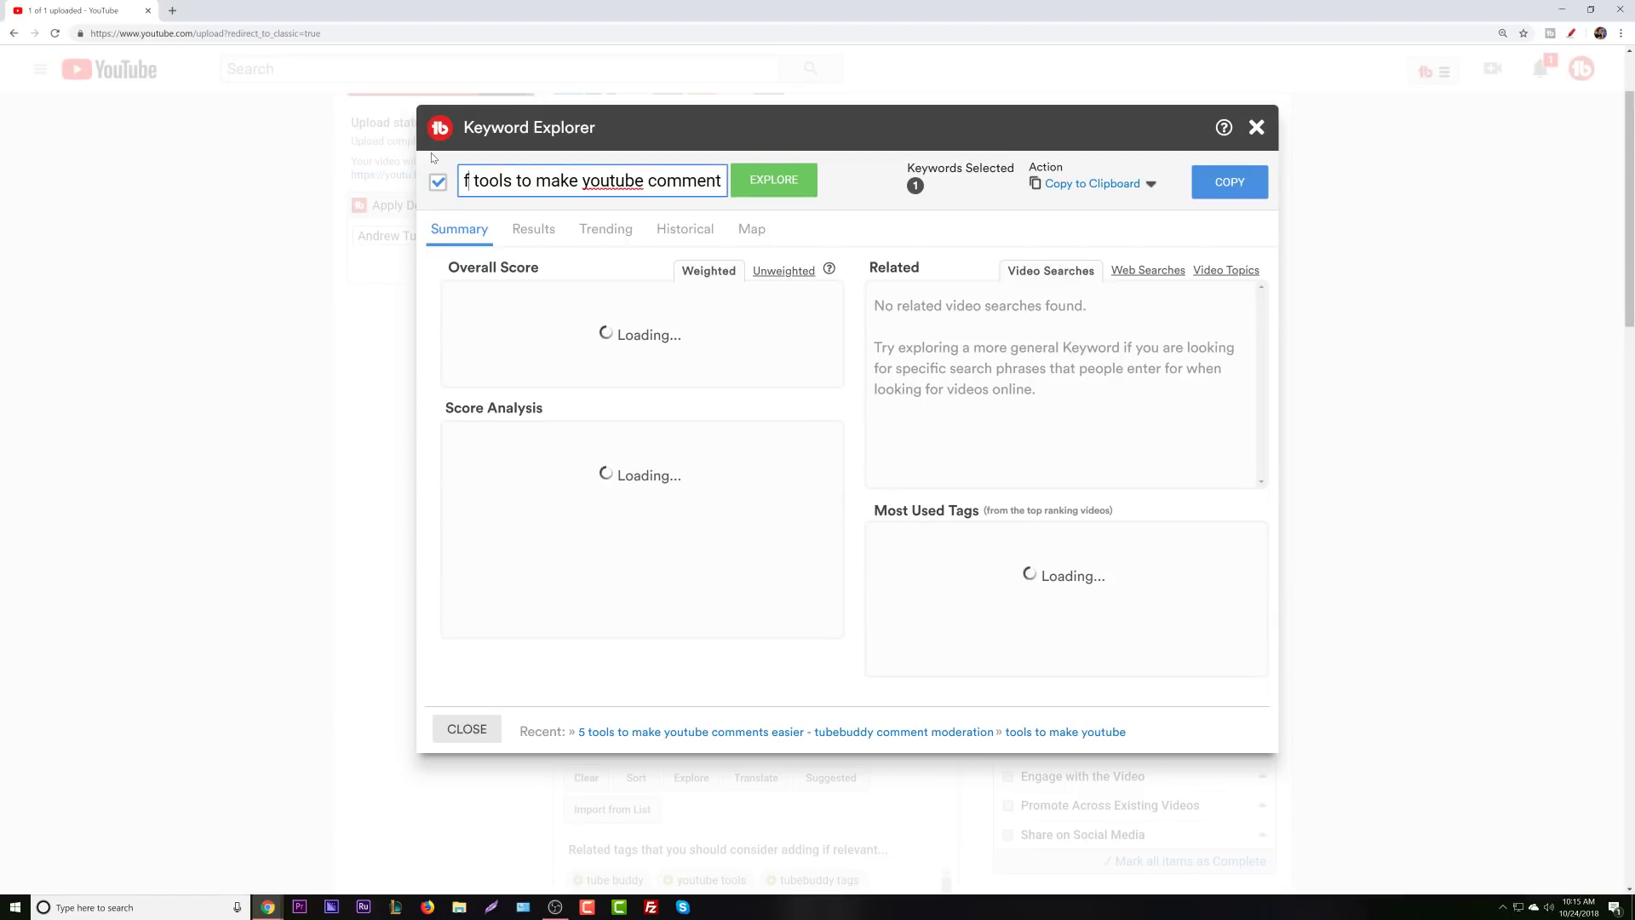
left_click(774, 180)
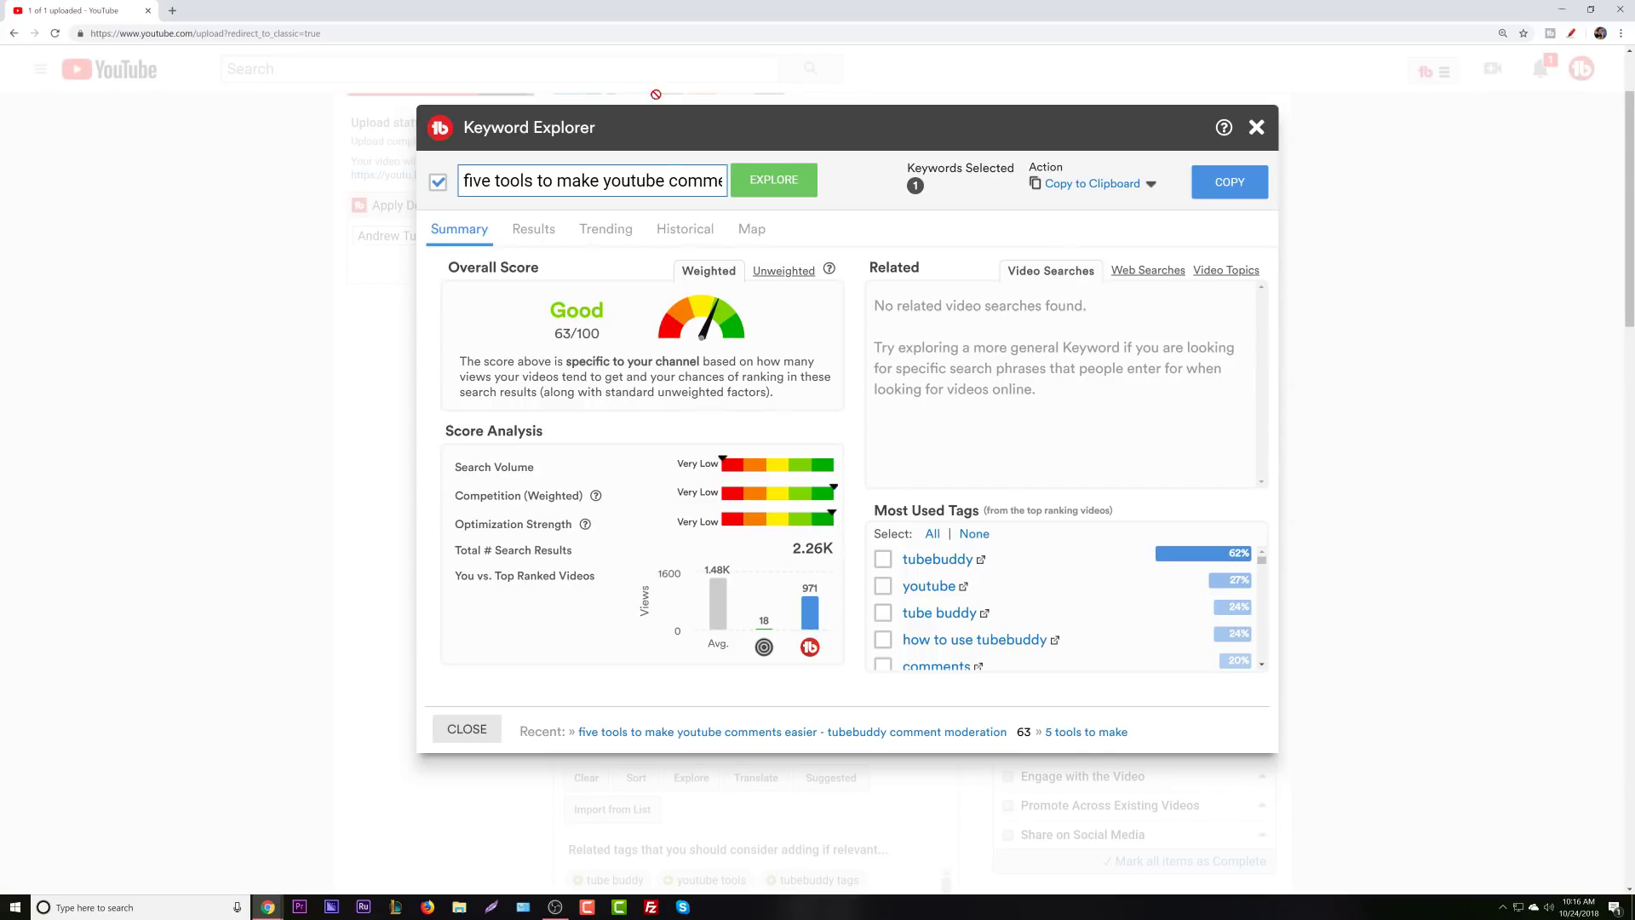
left_click(1096, 187)
left_click(1035, 255)
left_click(1230, 183)
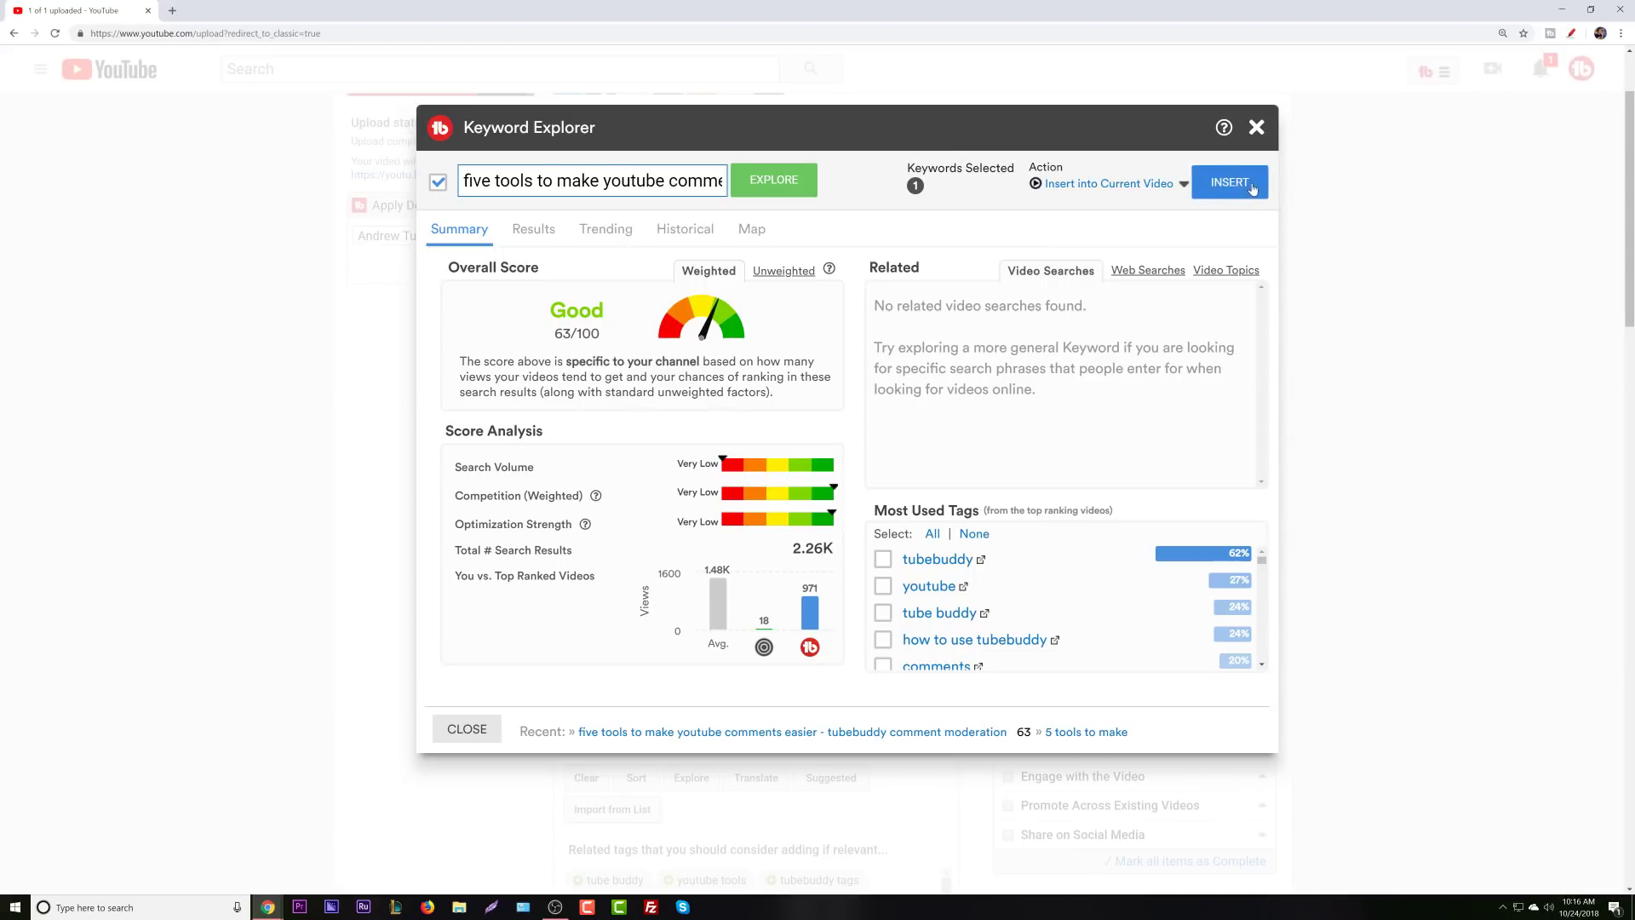
left_click(1257, 131)
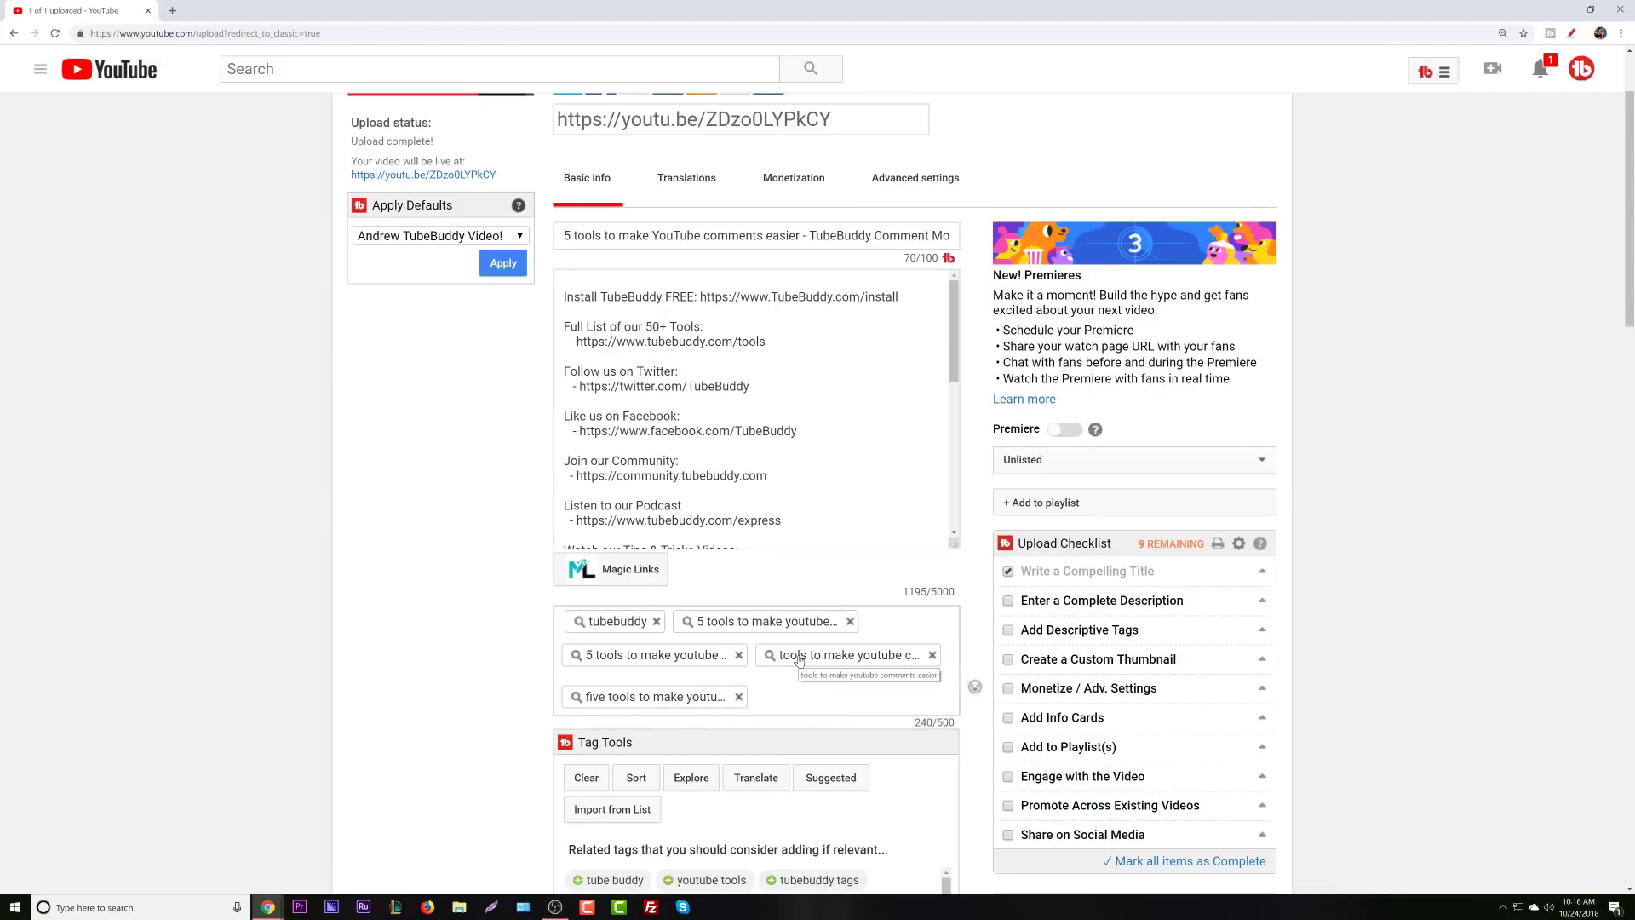
Explore "five tools to make youtube comments easier", check its search results, and insert it as a tag into the current video.
left_click(746, 621)
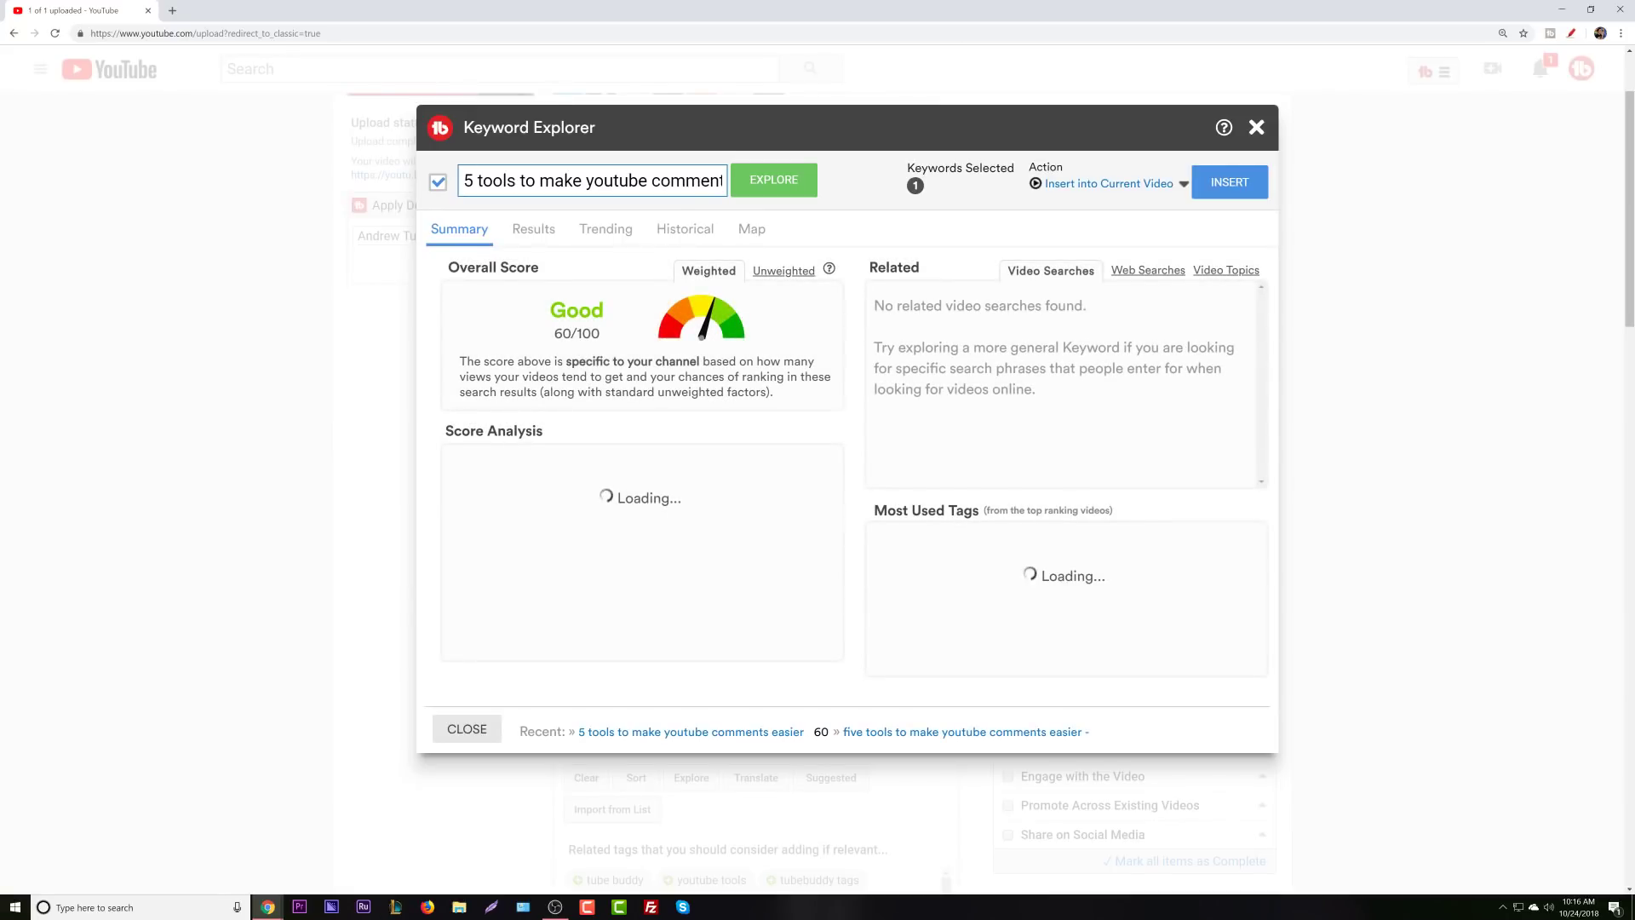
left_click(477, 181)
key("BackSpace")
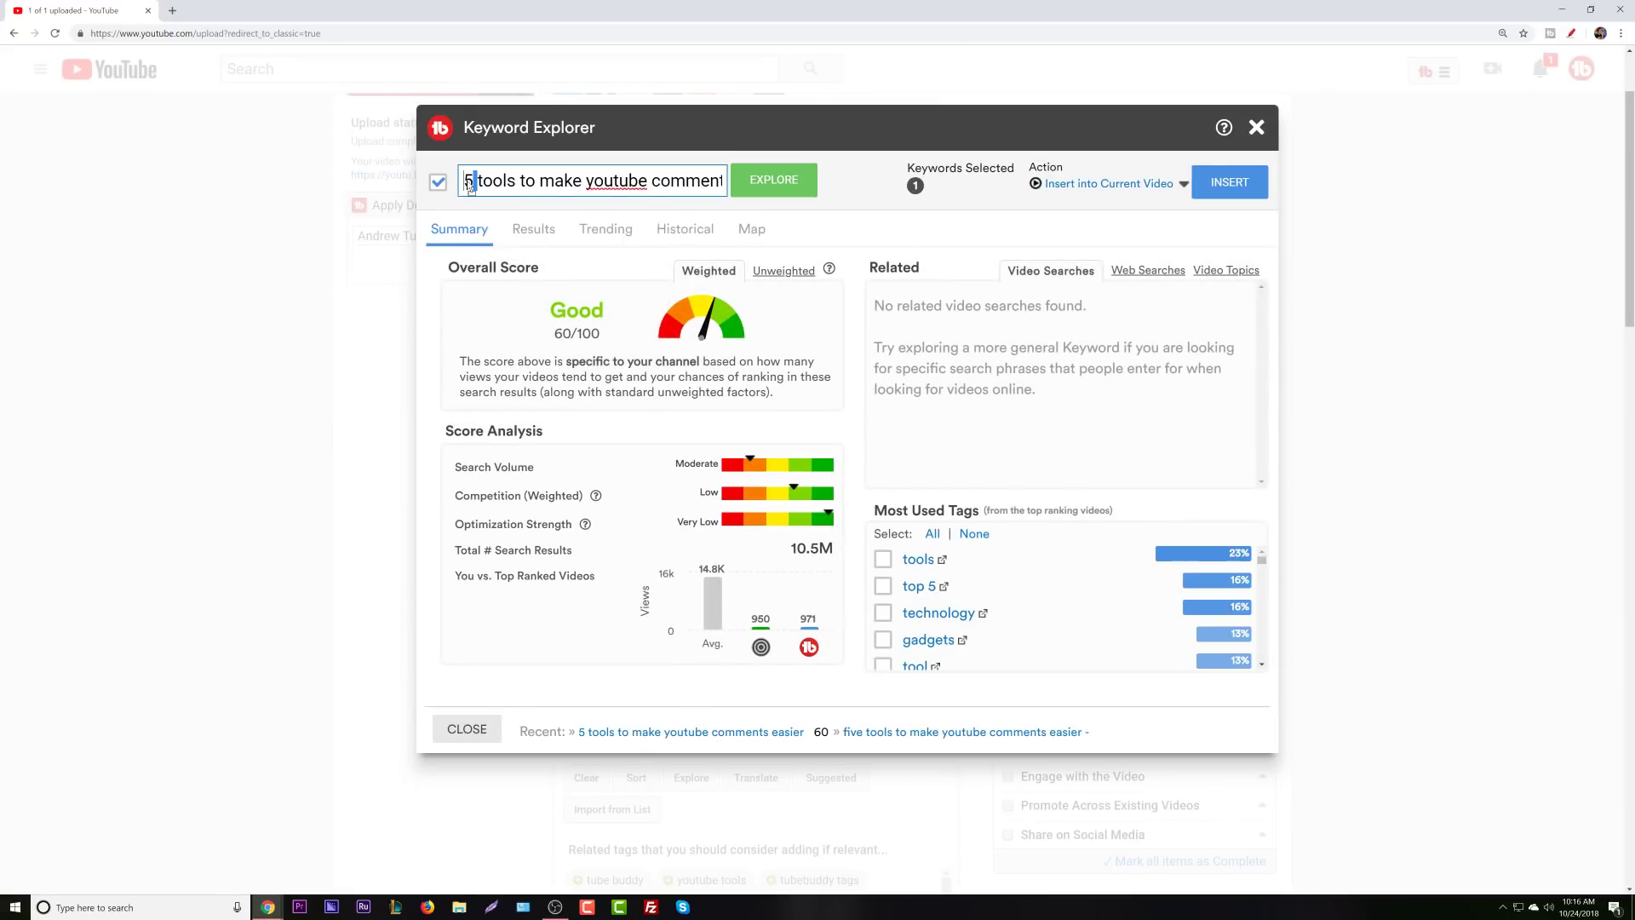
key("Delete")
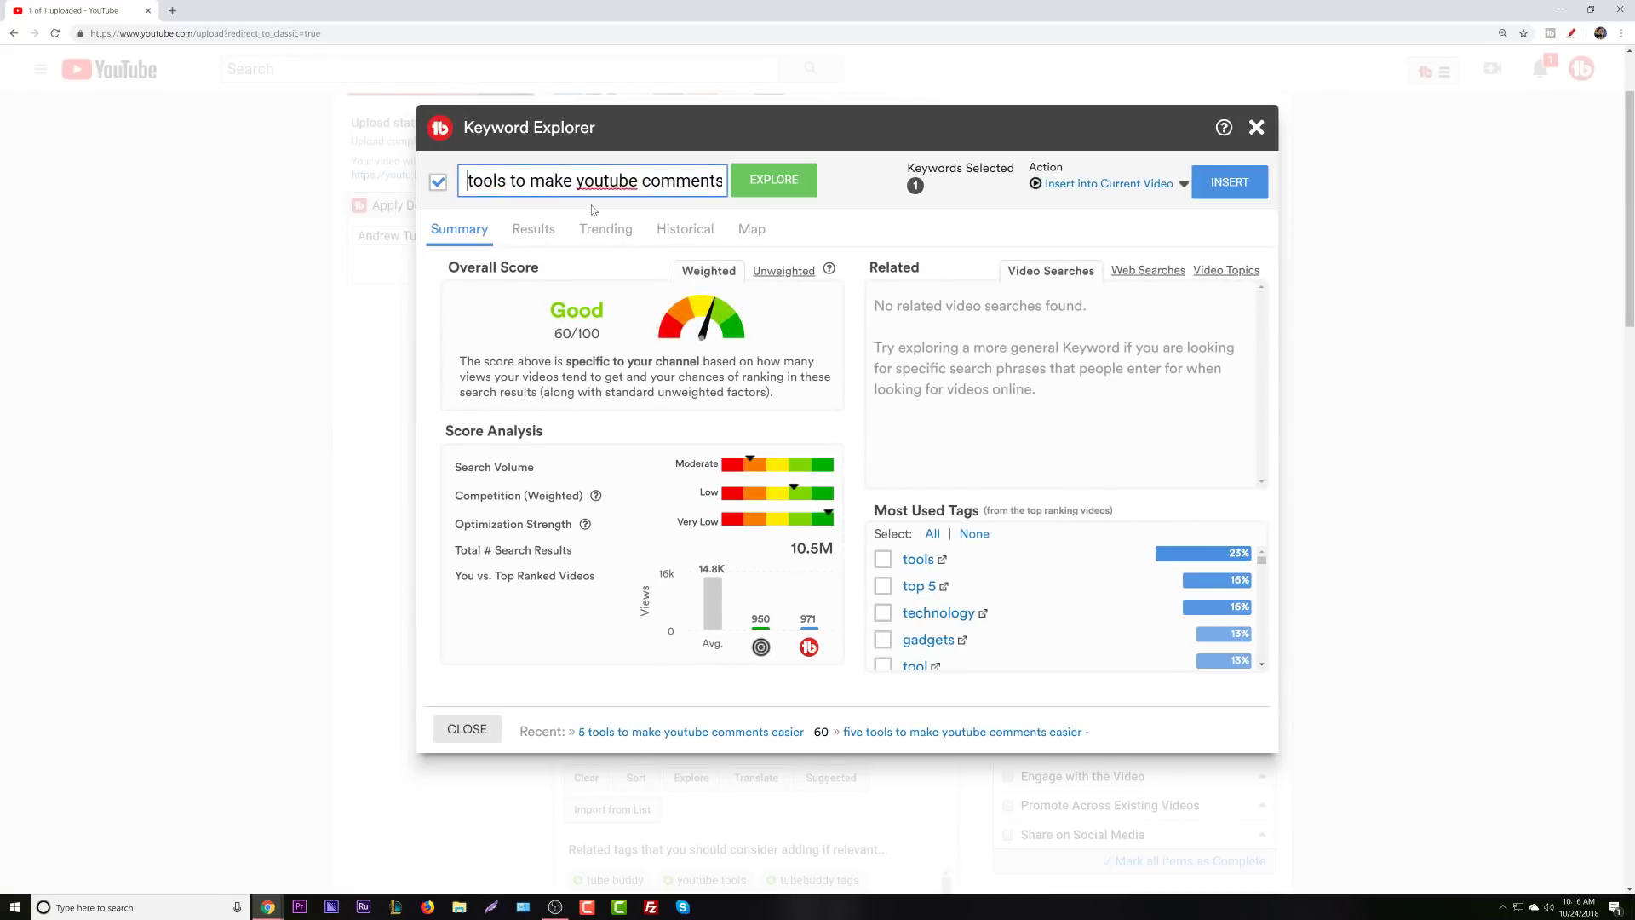
type("five")
key("Return")
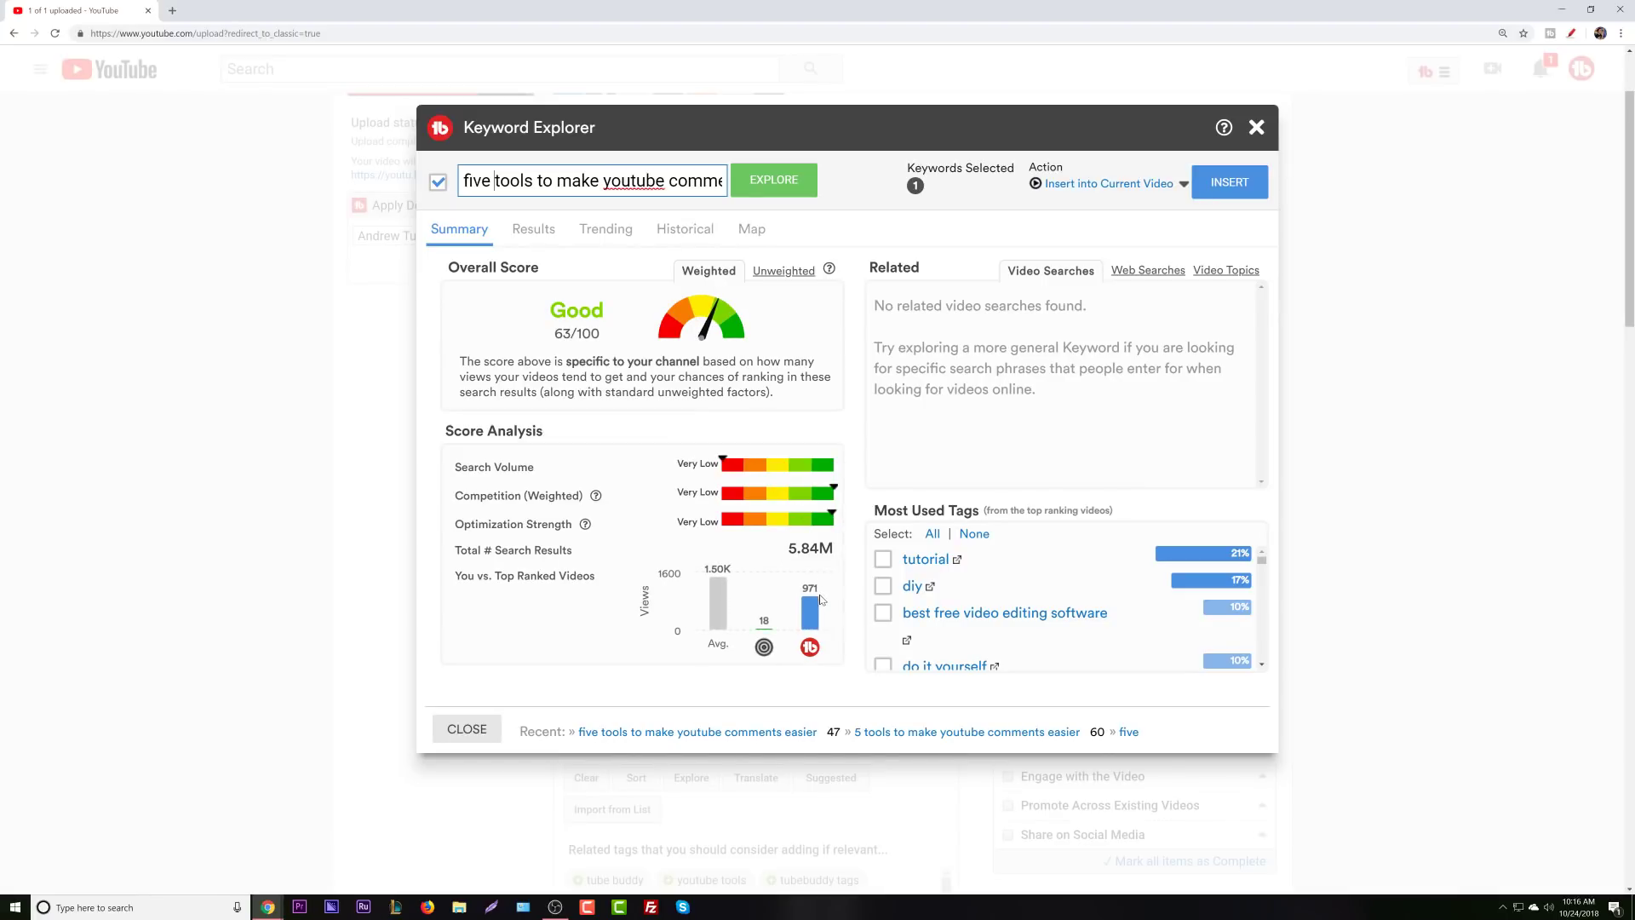
left_click(536, 232)
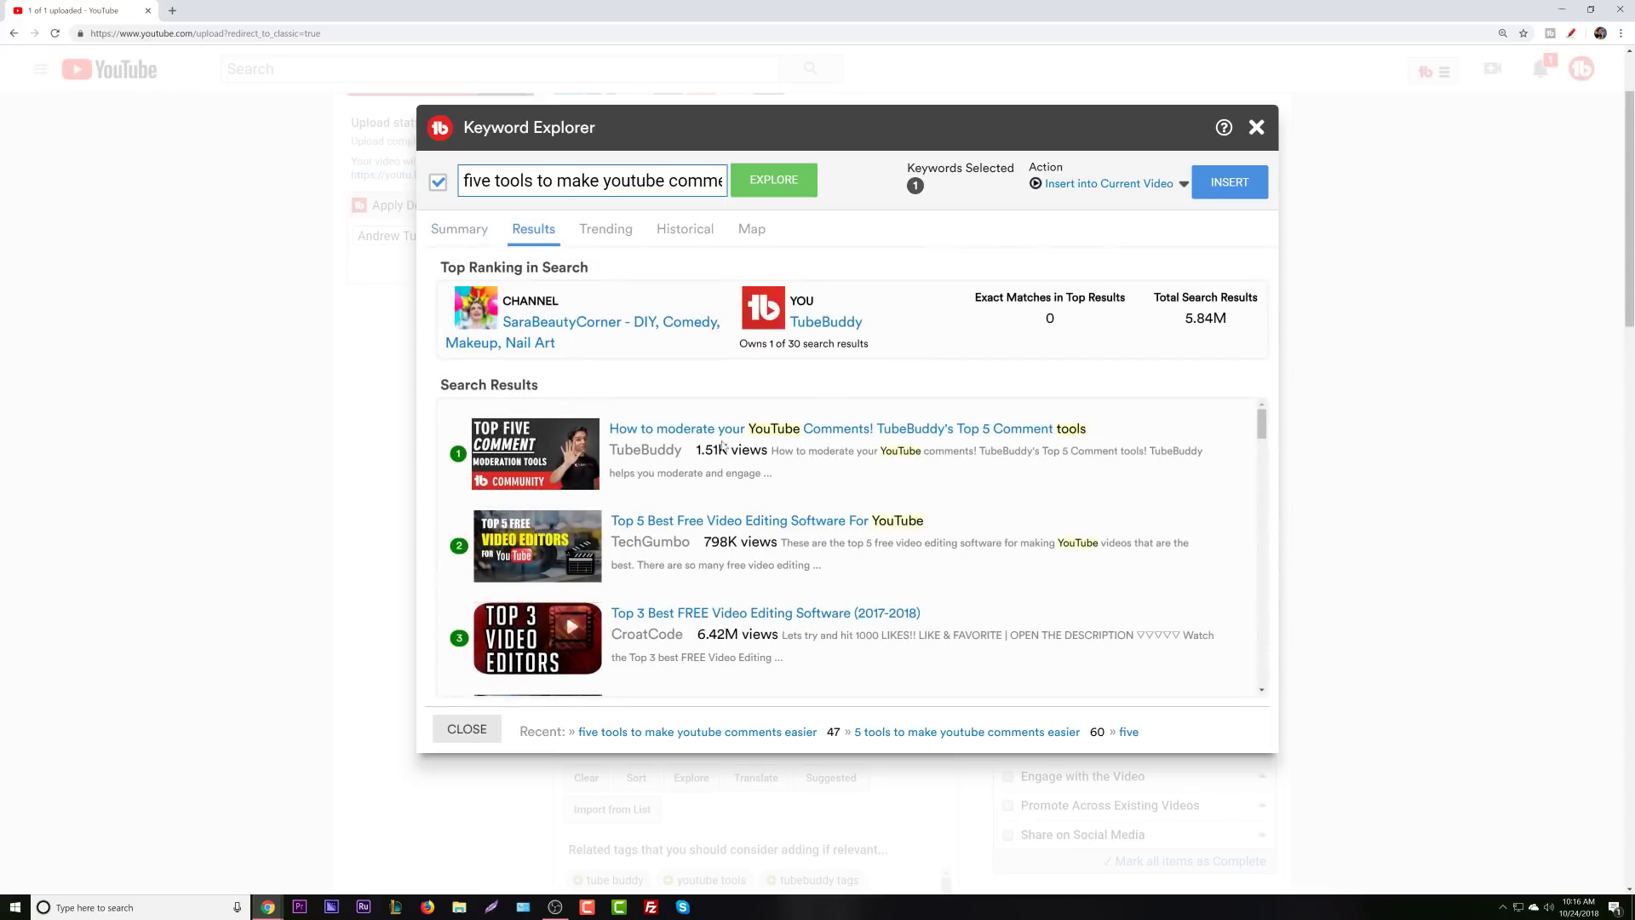
left_click(474, 235)
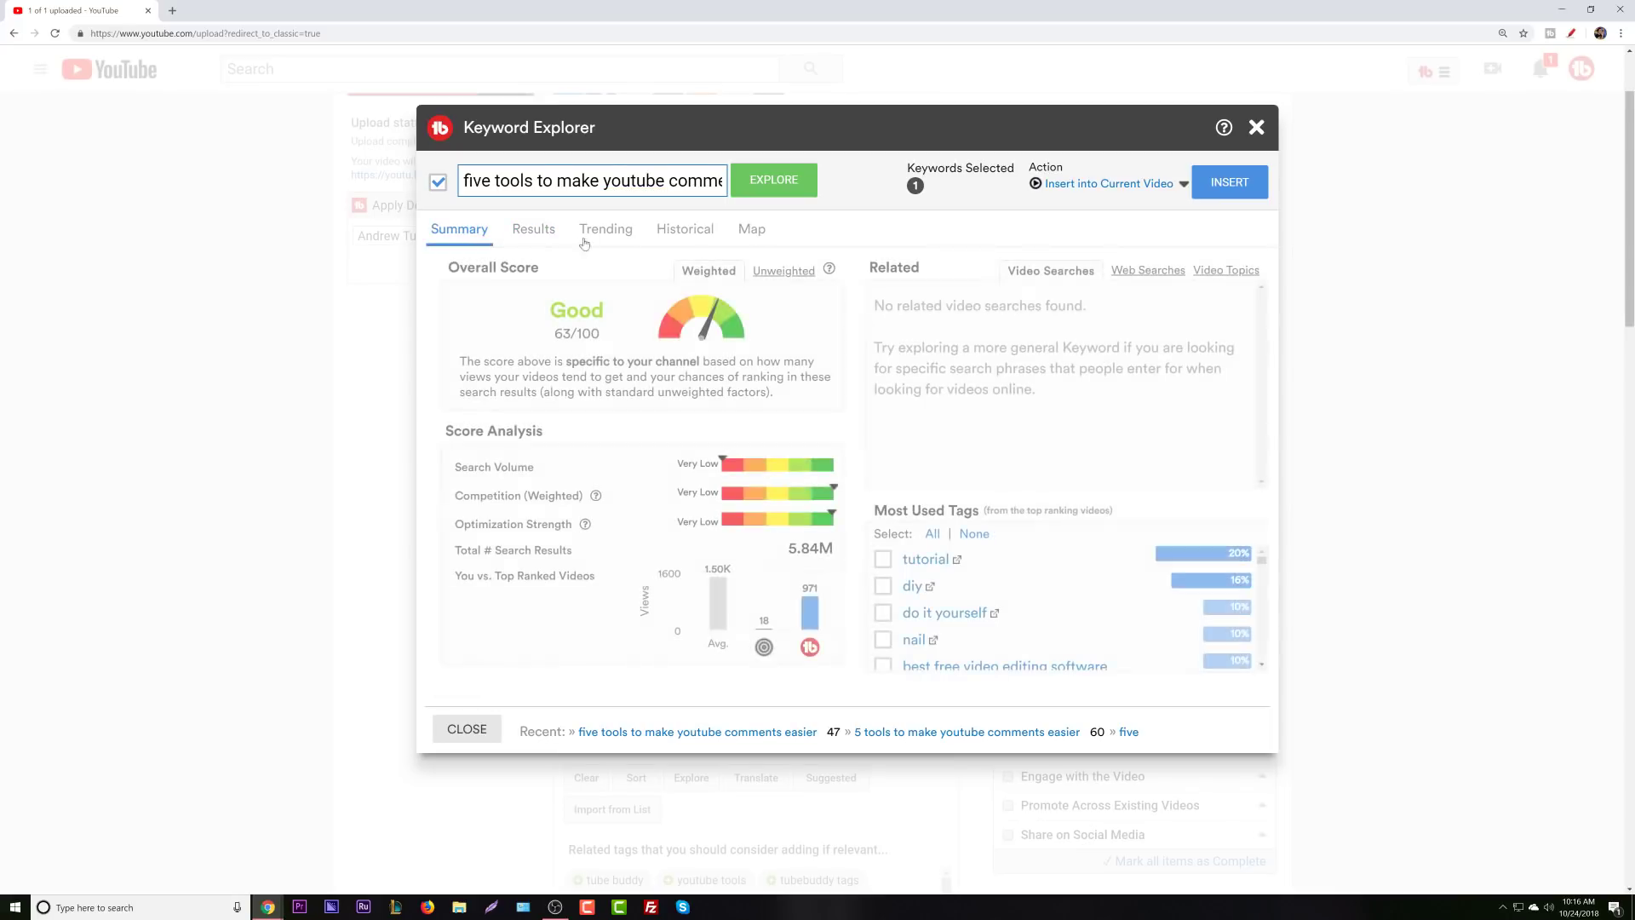
left_click(1236, 191)
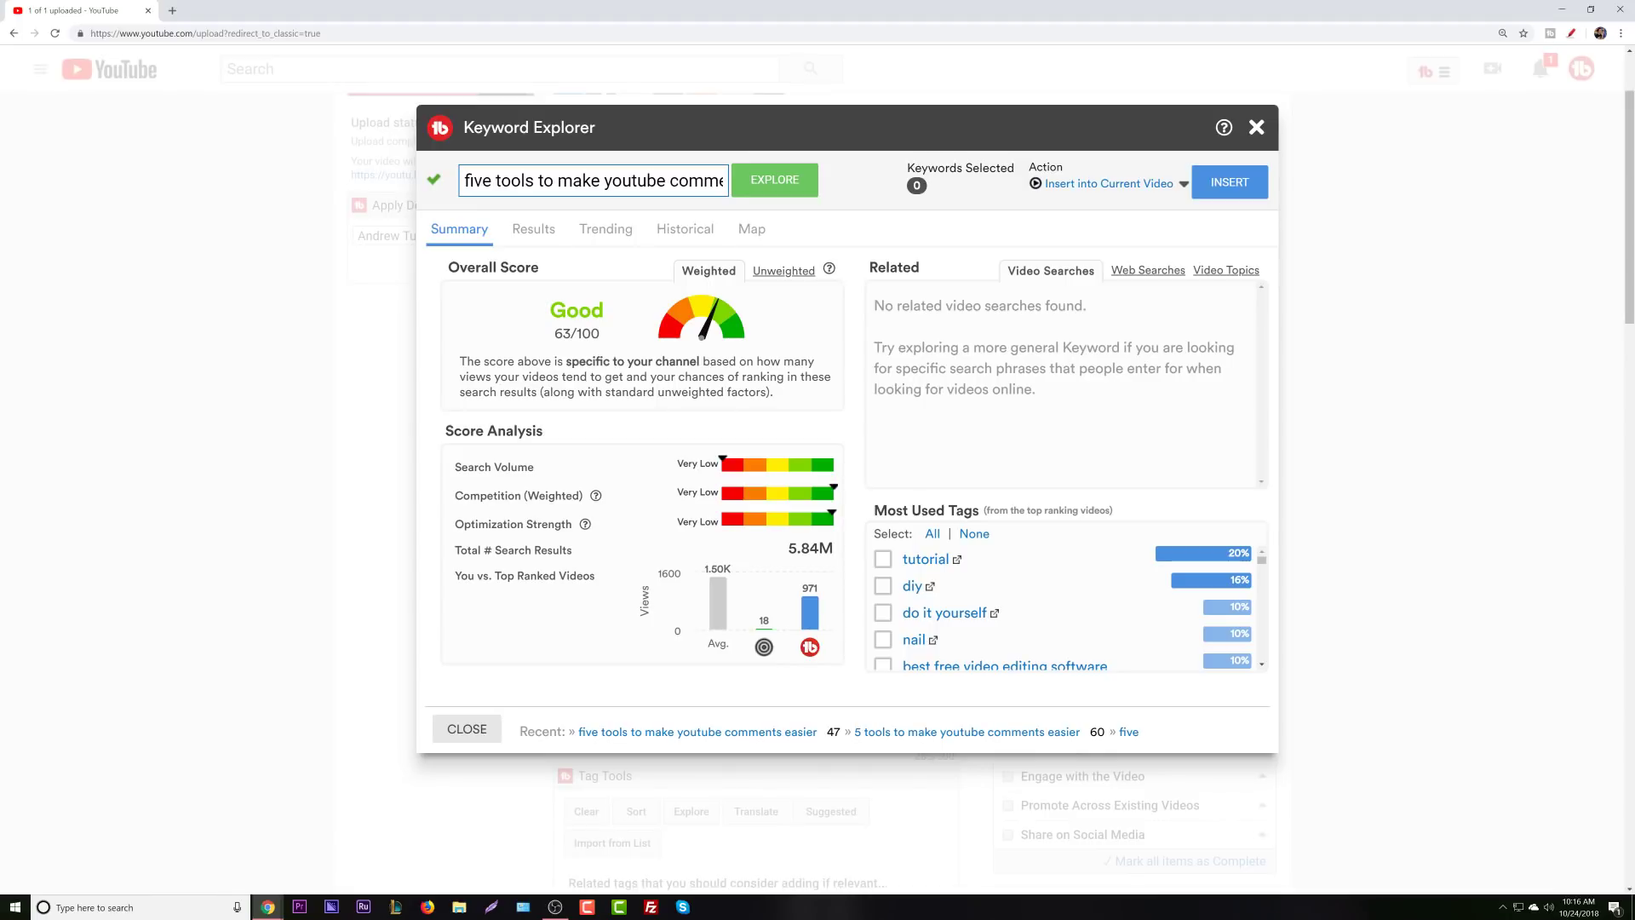
left_click(1259, 128)
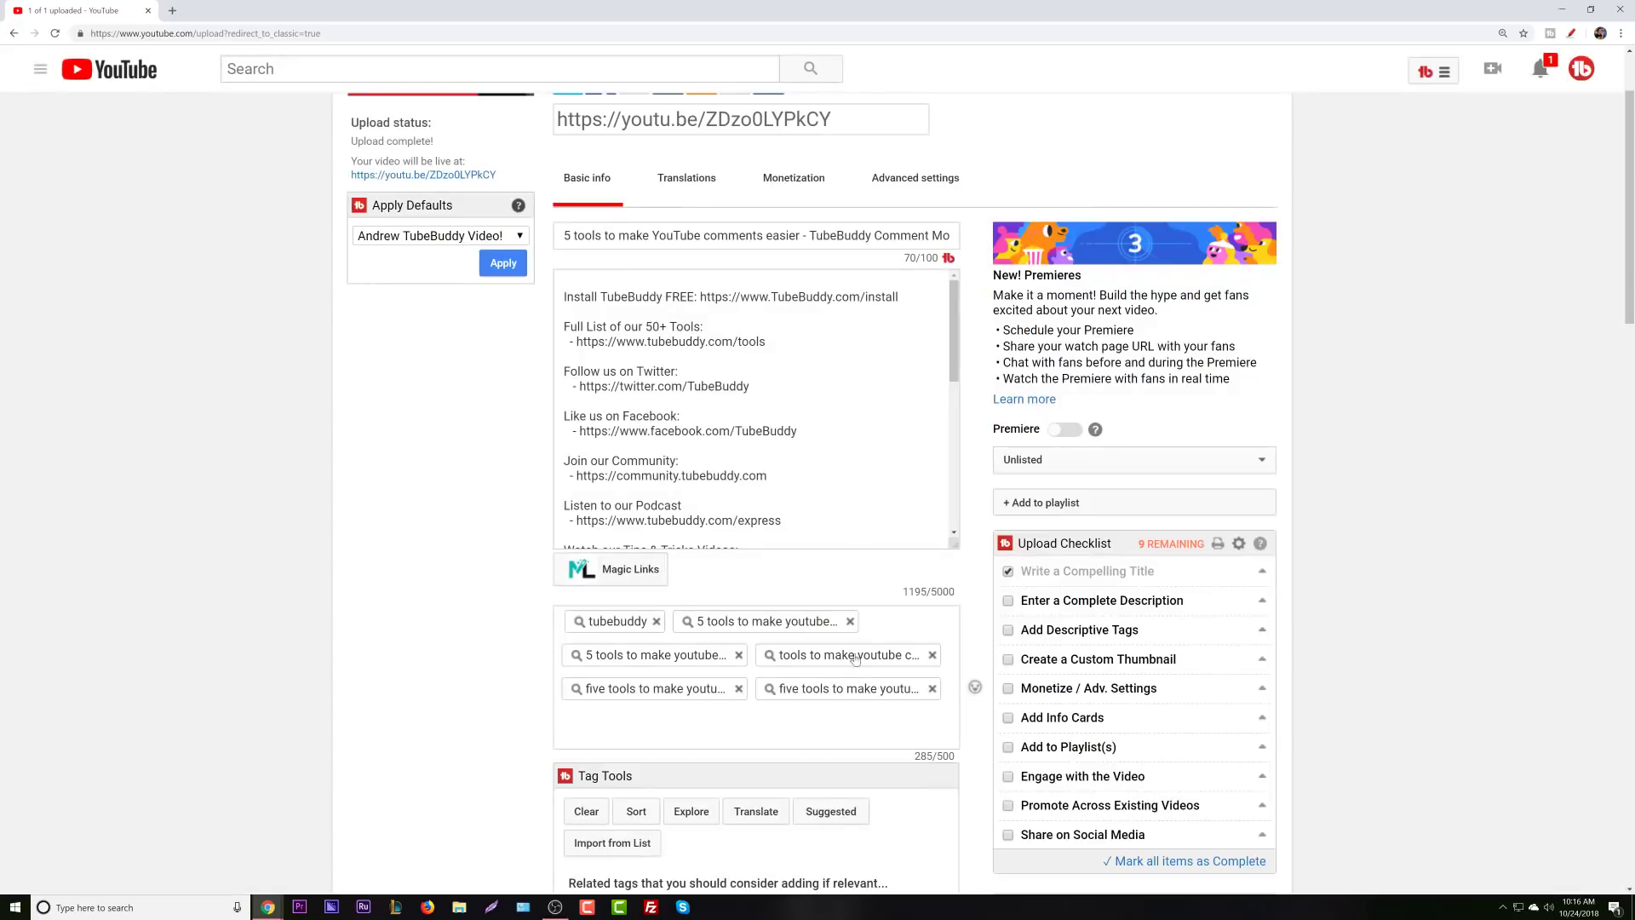
Mark "Add Descriptive Tags" as complete in the upload checklist.
scroll(856, 715, "down", 2)
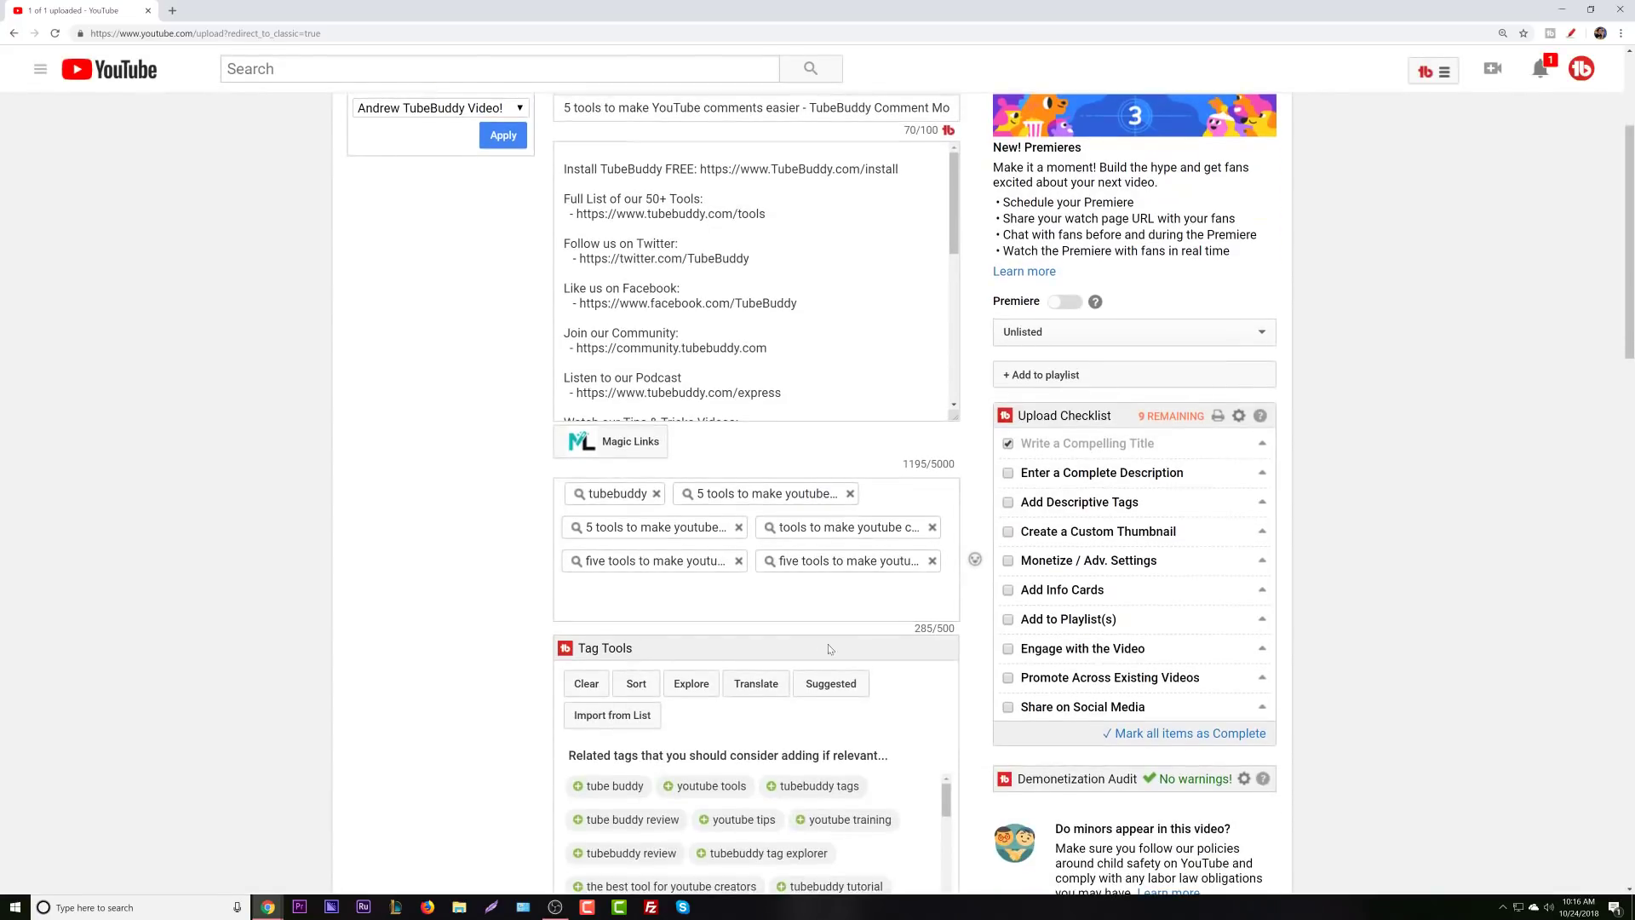
scroll(726, 629, "up", 2)
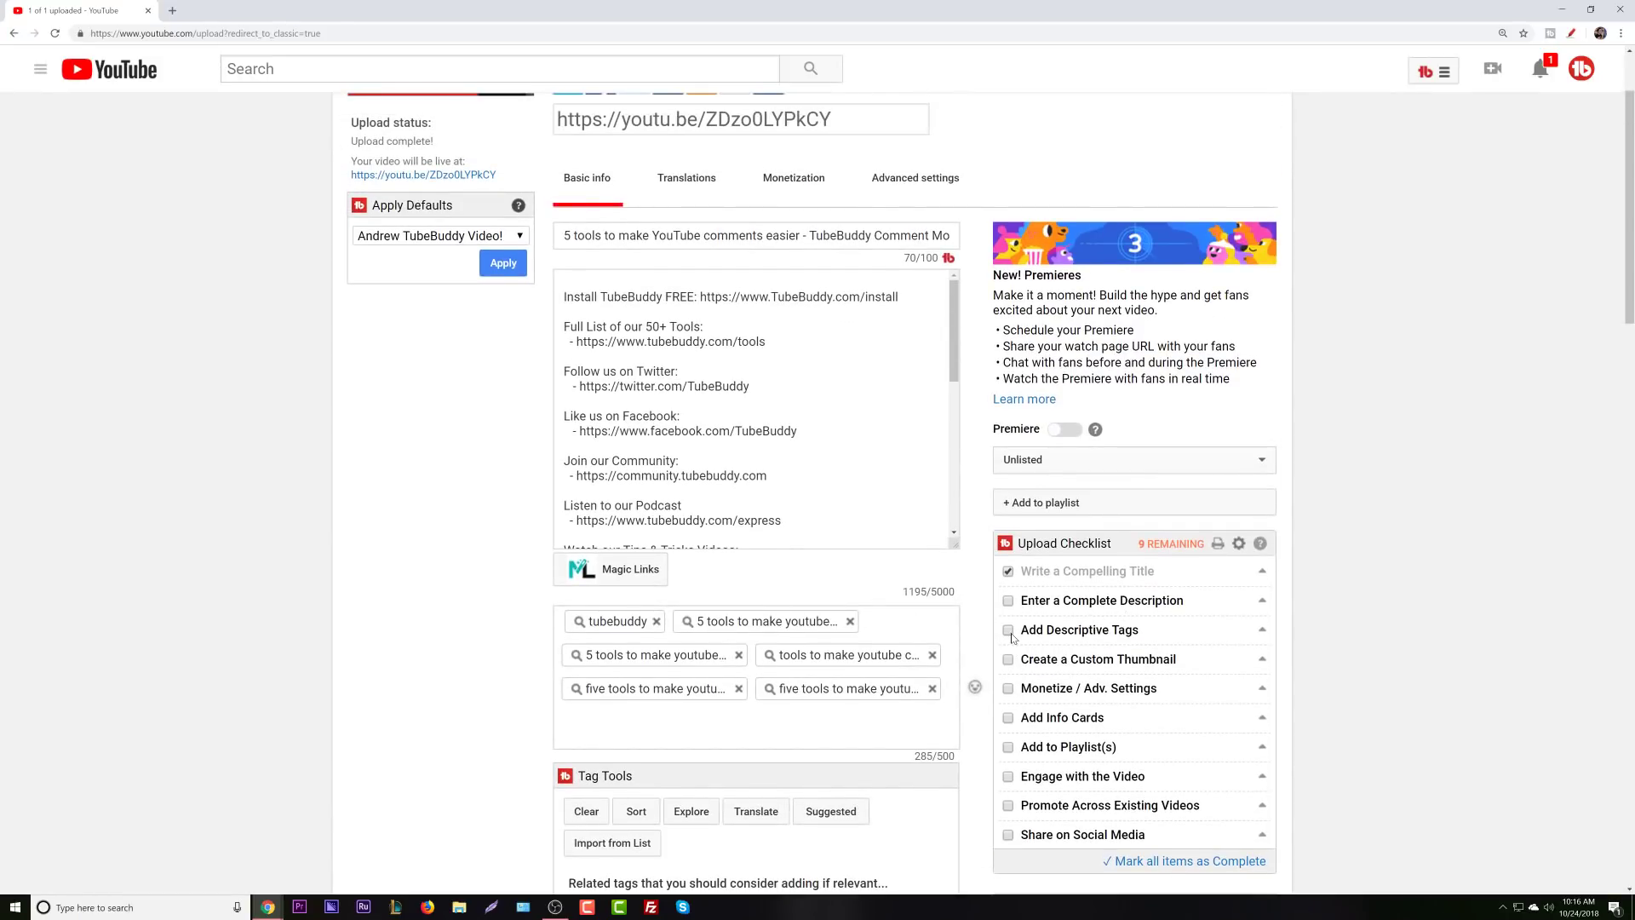
left_click(1009, 630)
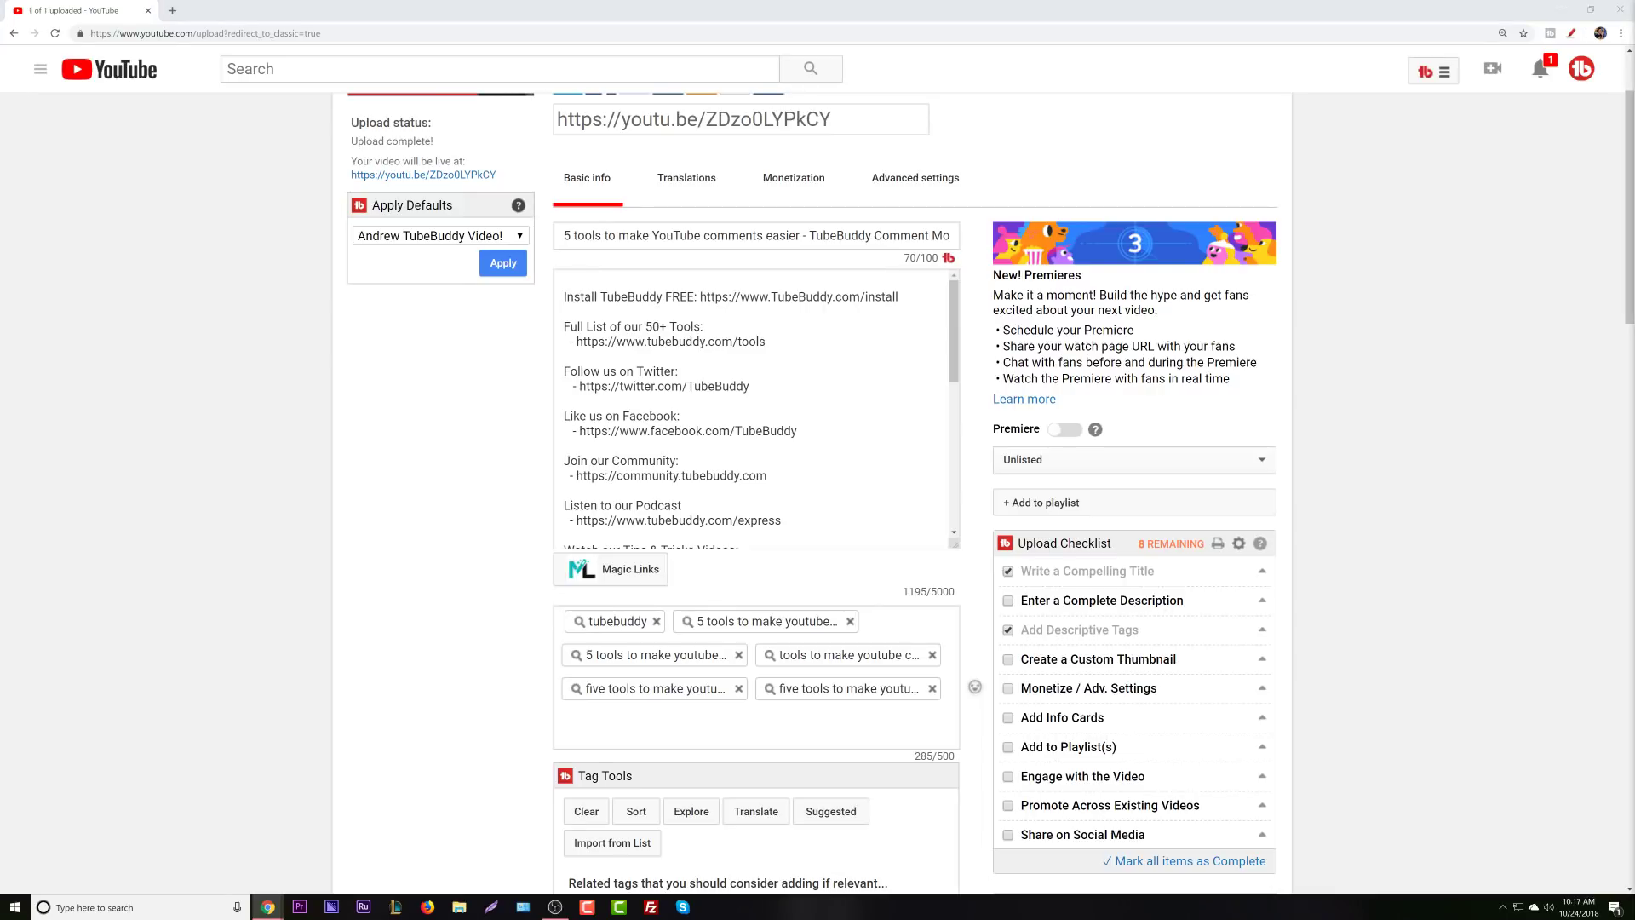
Begin the description, above the install link, with "Here are 5 tools to make YouTube Comments easier! TubeBuddy's Comment moderation tools, make commenting much easier!".
scroll(1112, 620, "up", 1)
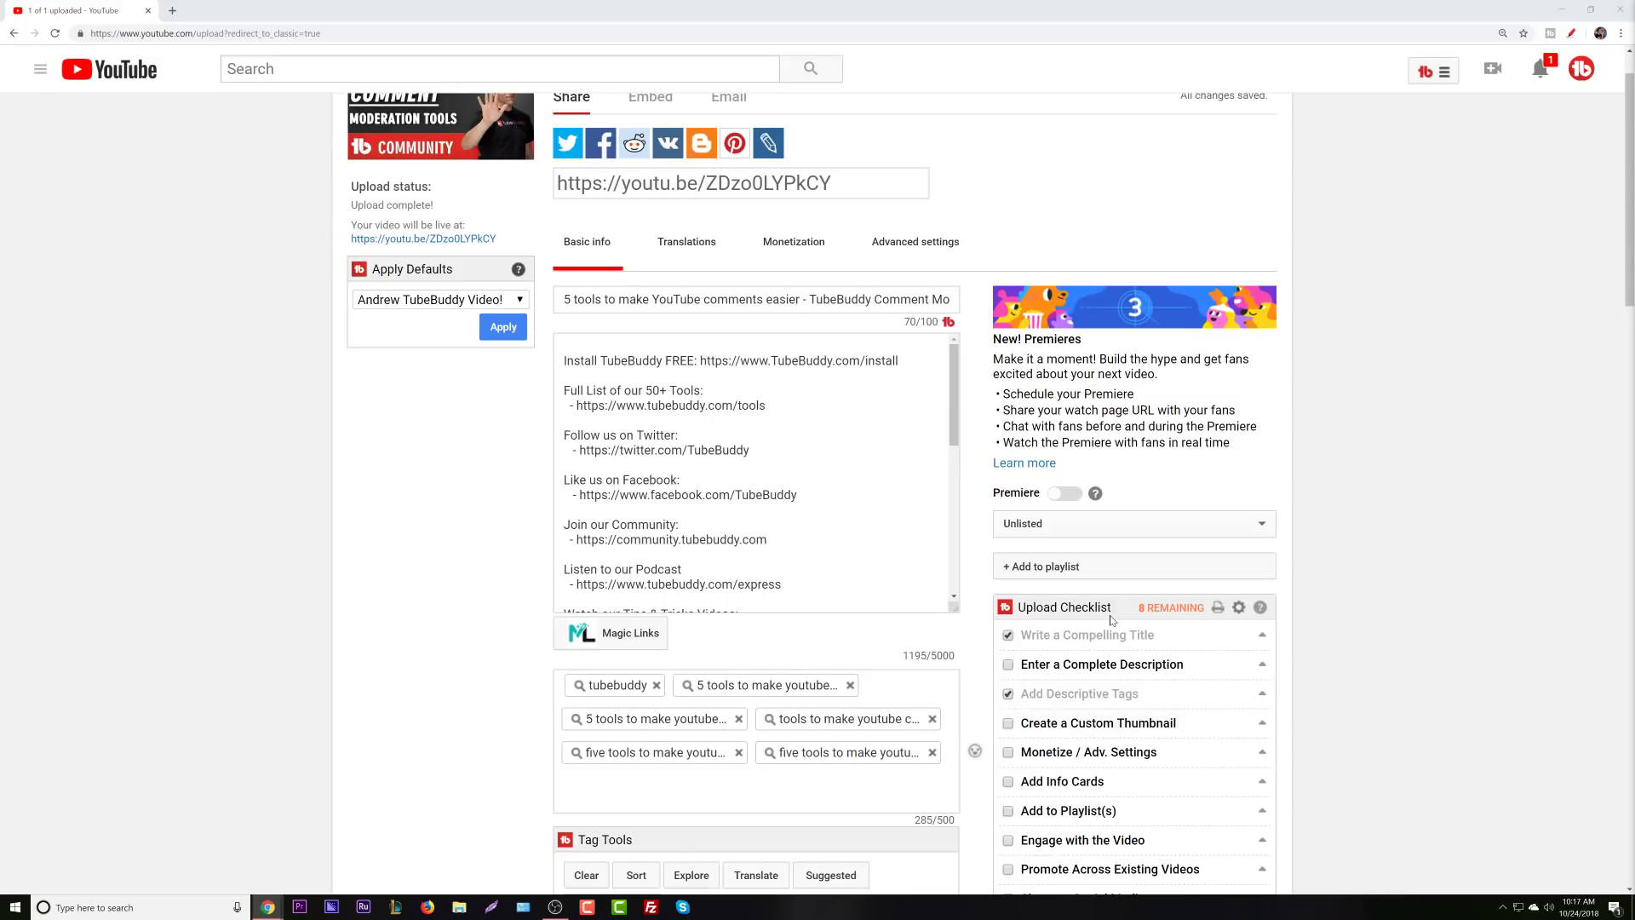
left_click(565, 345)
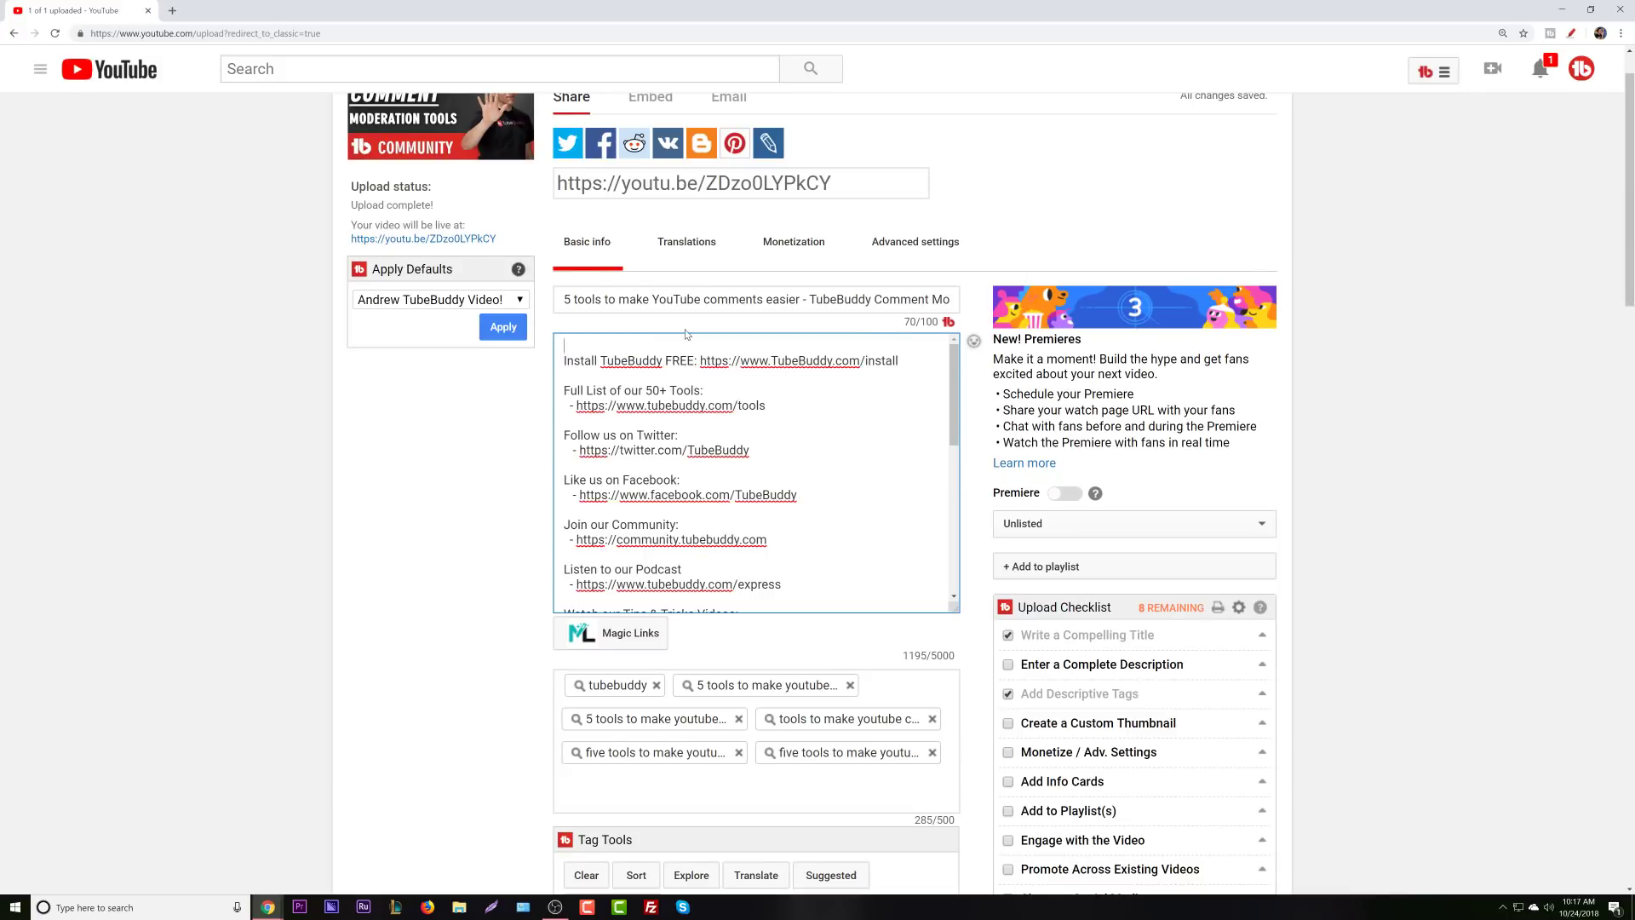
key("Return")
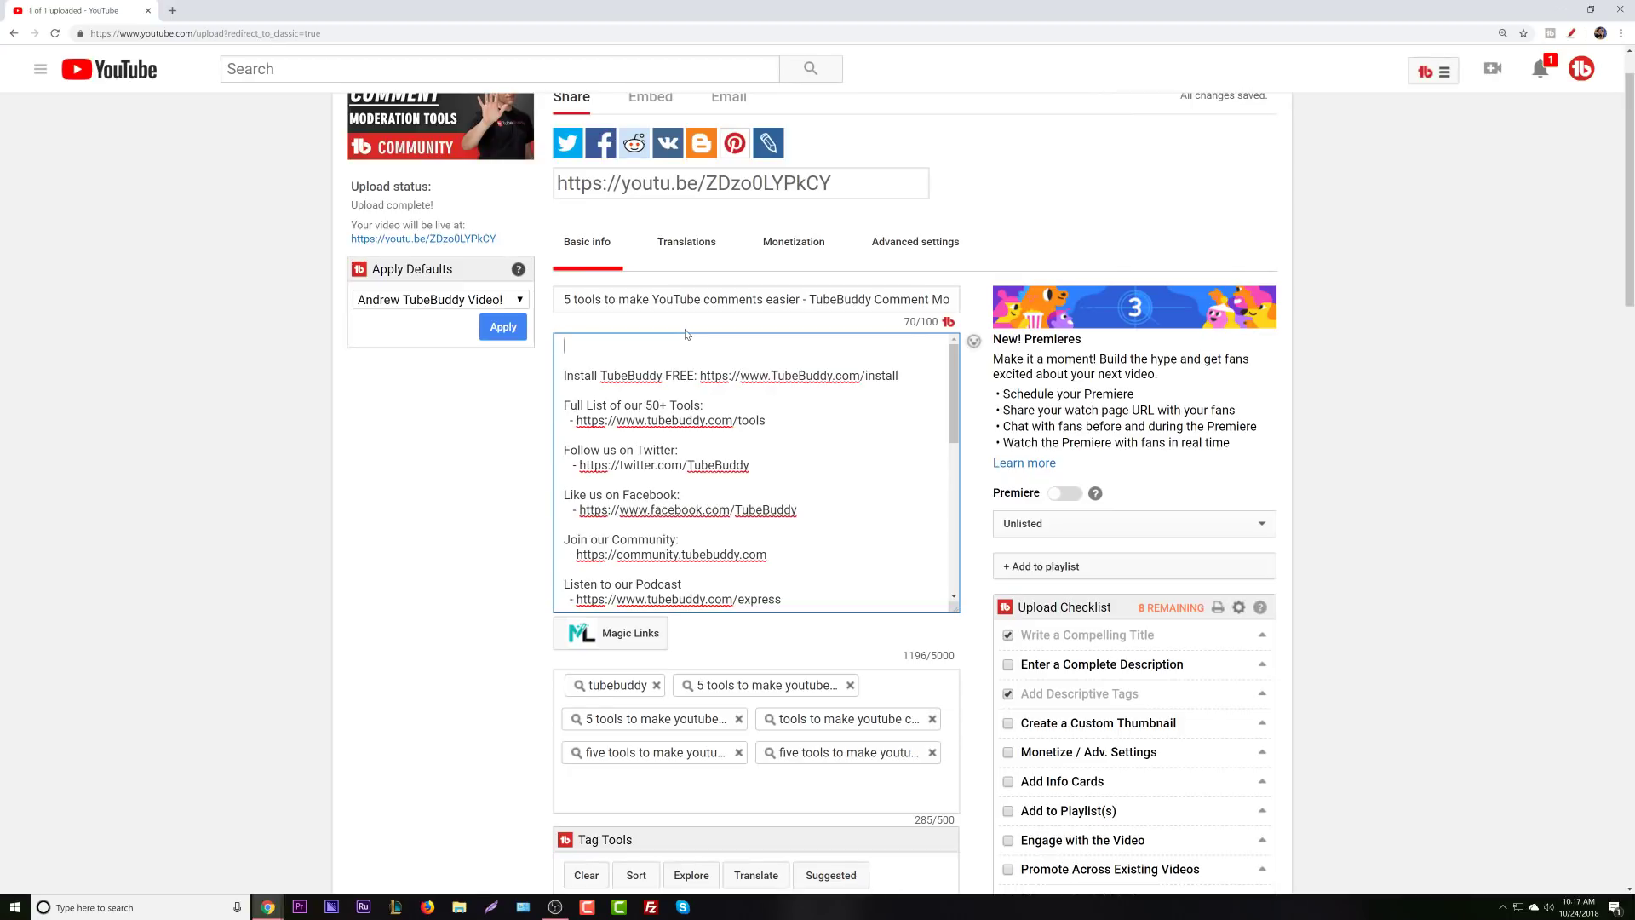
type("Here are 5 tools to make YouTube Comm")
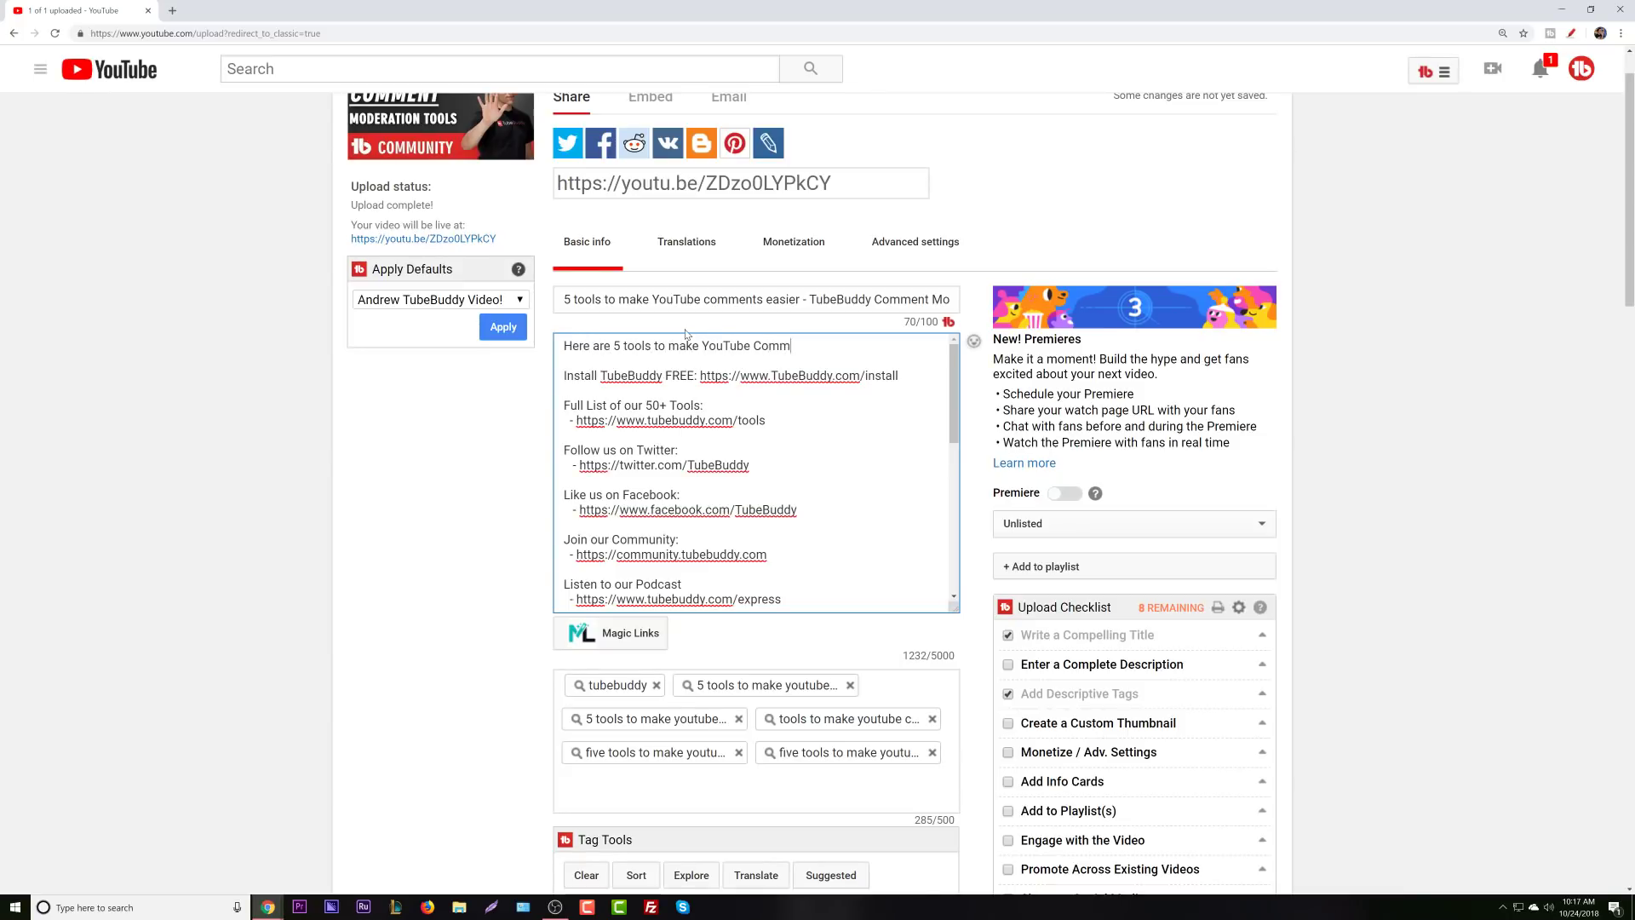
type("ents easier! TubeBuddy's Comment")
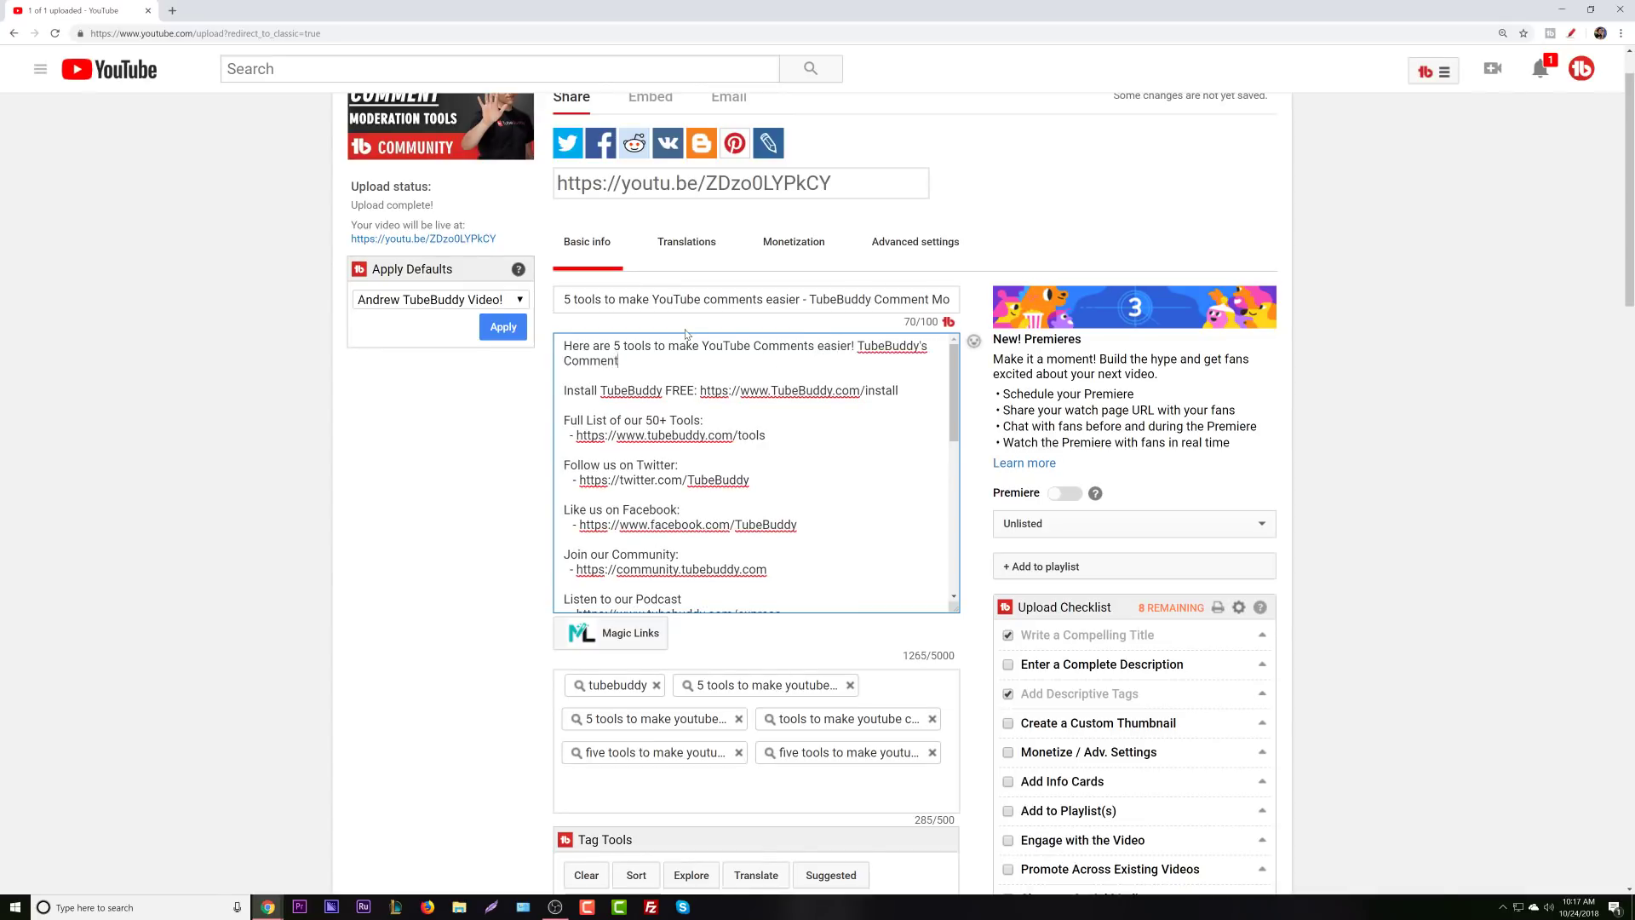
type(" moderation tool")
type("ls, make commenting much easier!")
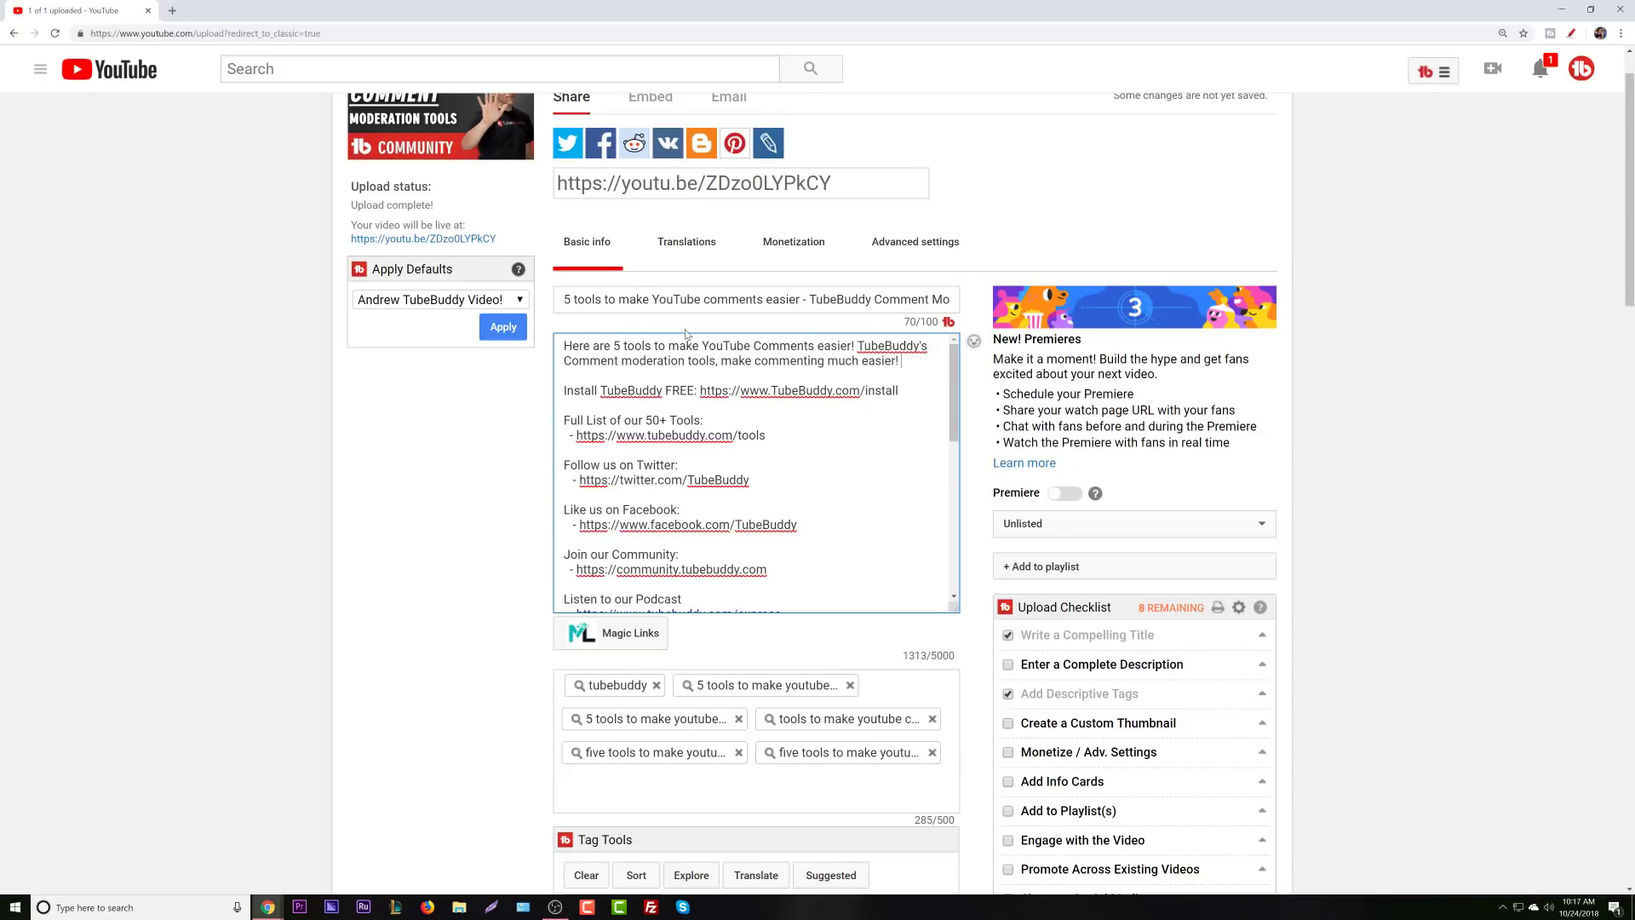
Temporarily underline in red the keyword phrases shared by the title and the description's opening lines, and close the drawing tool.
left_click(1571, 34)
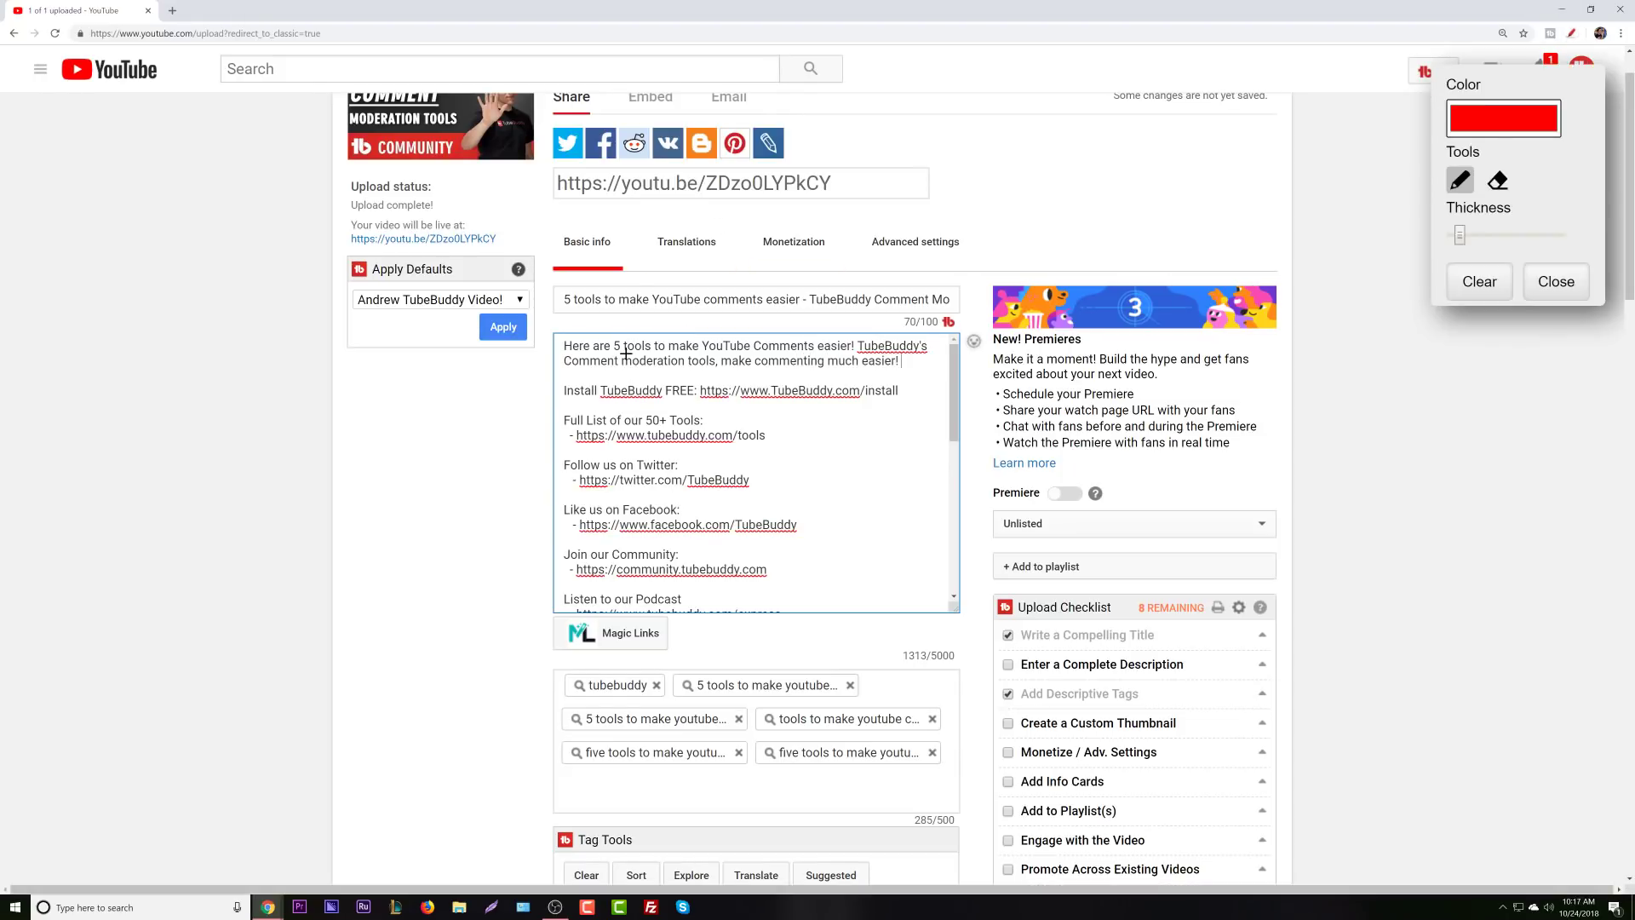
left_click_drag(627, 352, 856, 351)
mouse_move(542, 314)
left_mouse_down()
mouse_move(800, 310)
mouse_move(926, 343)
left_mouse_up()
left_click_drag(565, 369, 731, 371)
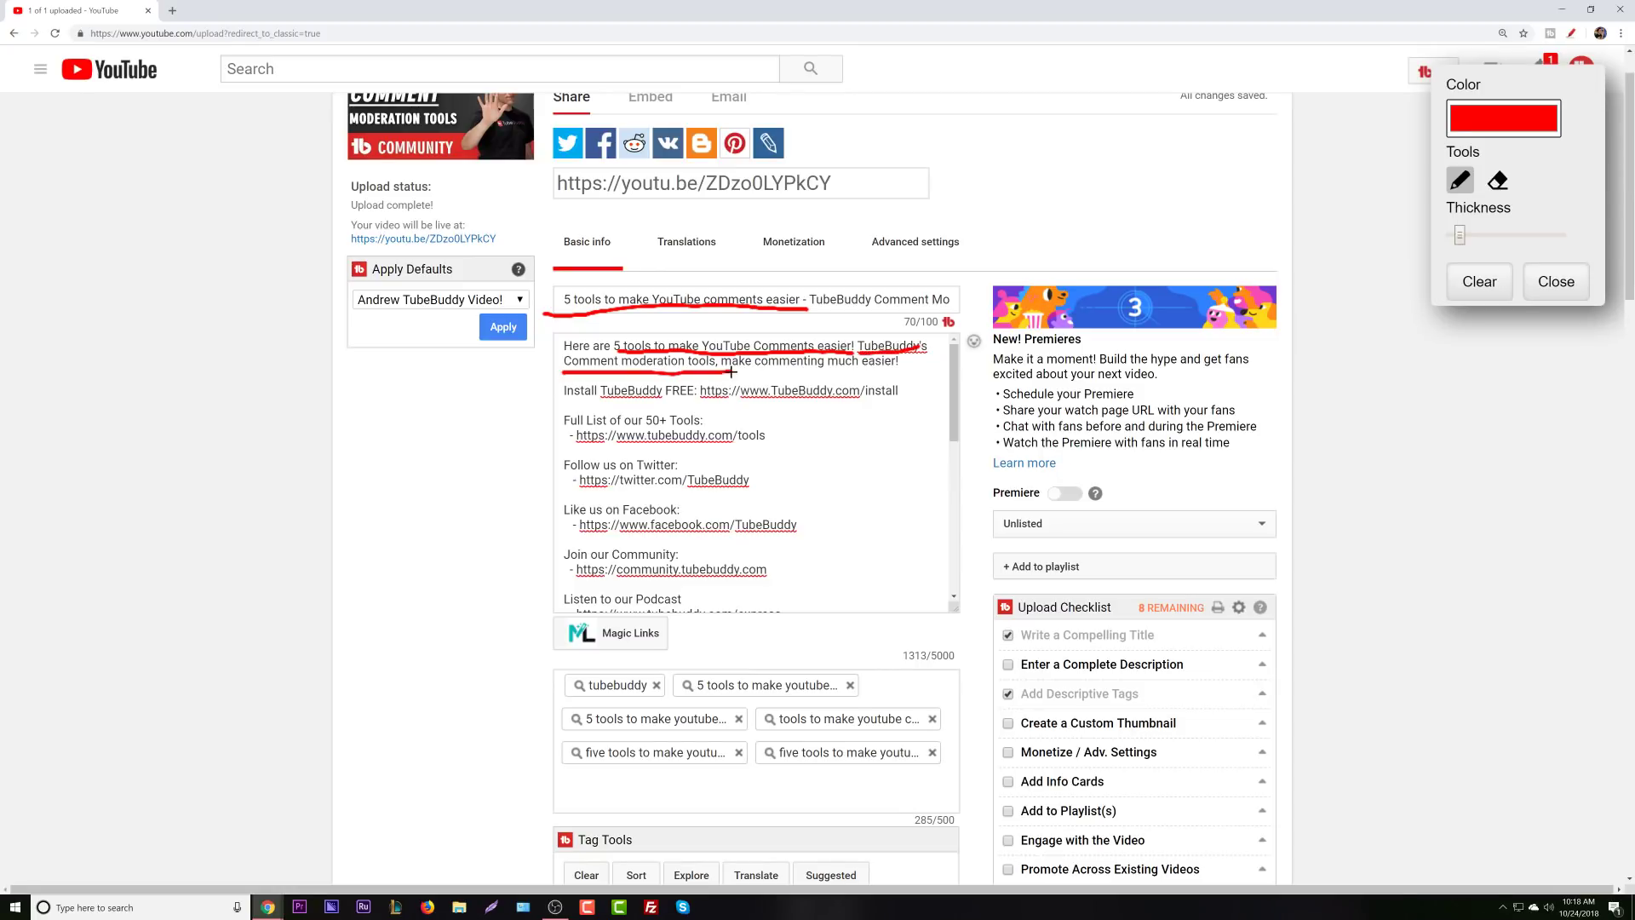
left_click(1576, 291)
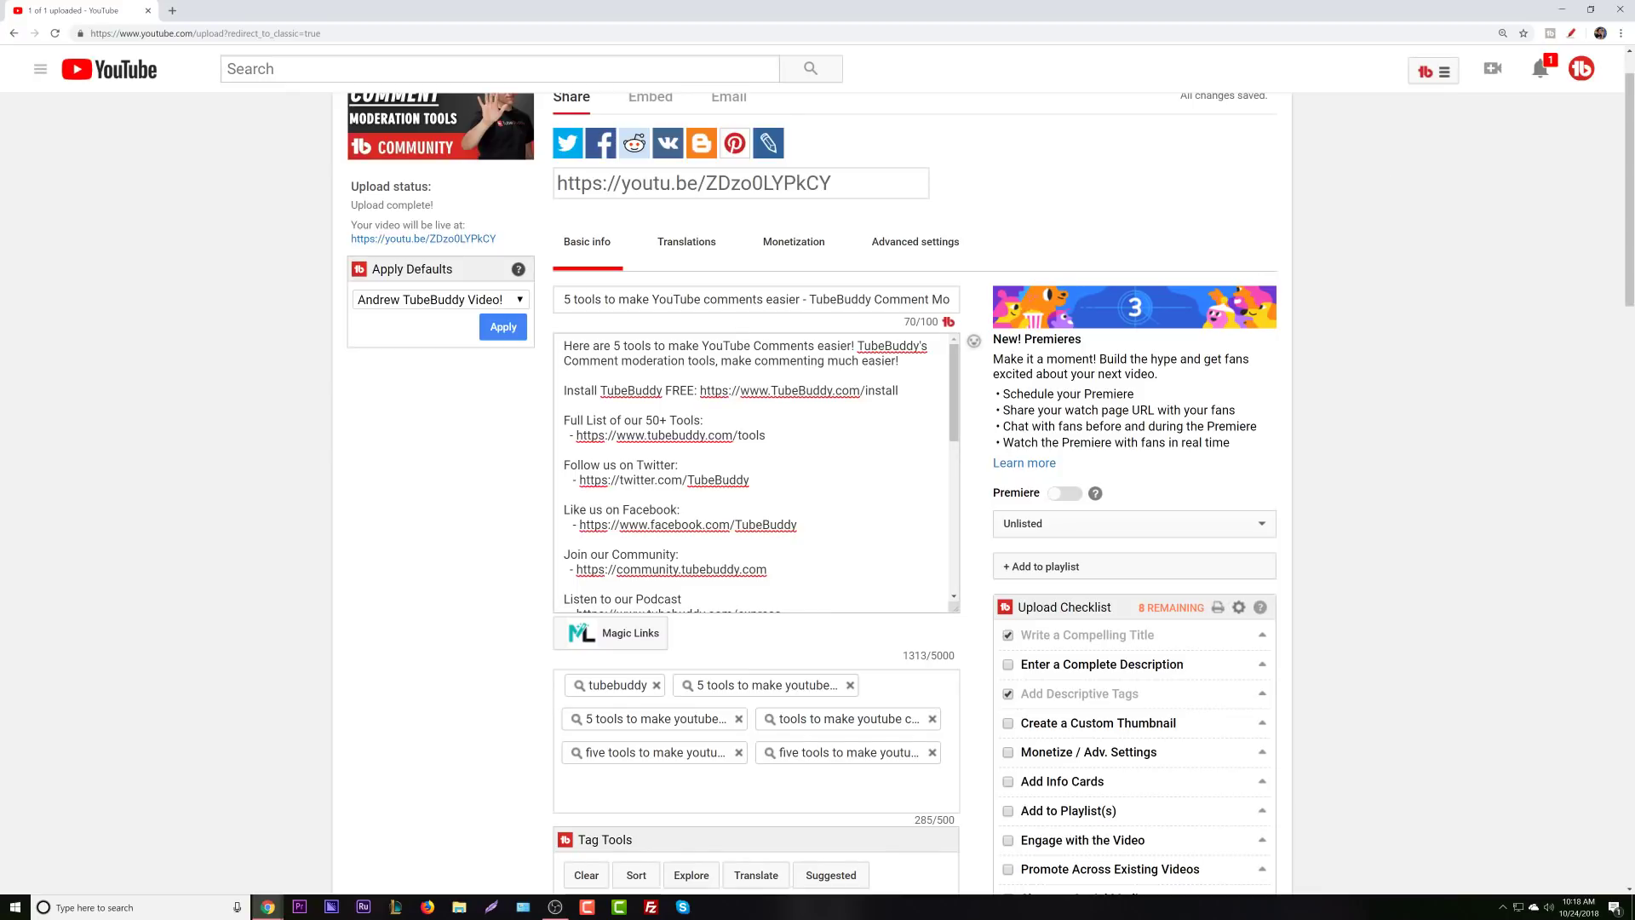
Open the tag "5 tools to make youtube comments easier" in Keyword Explorer, check its search results, and close the explorer.
left_click(788, 695)
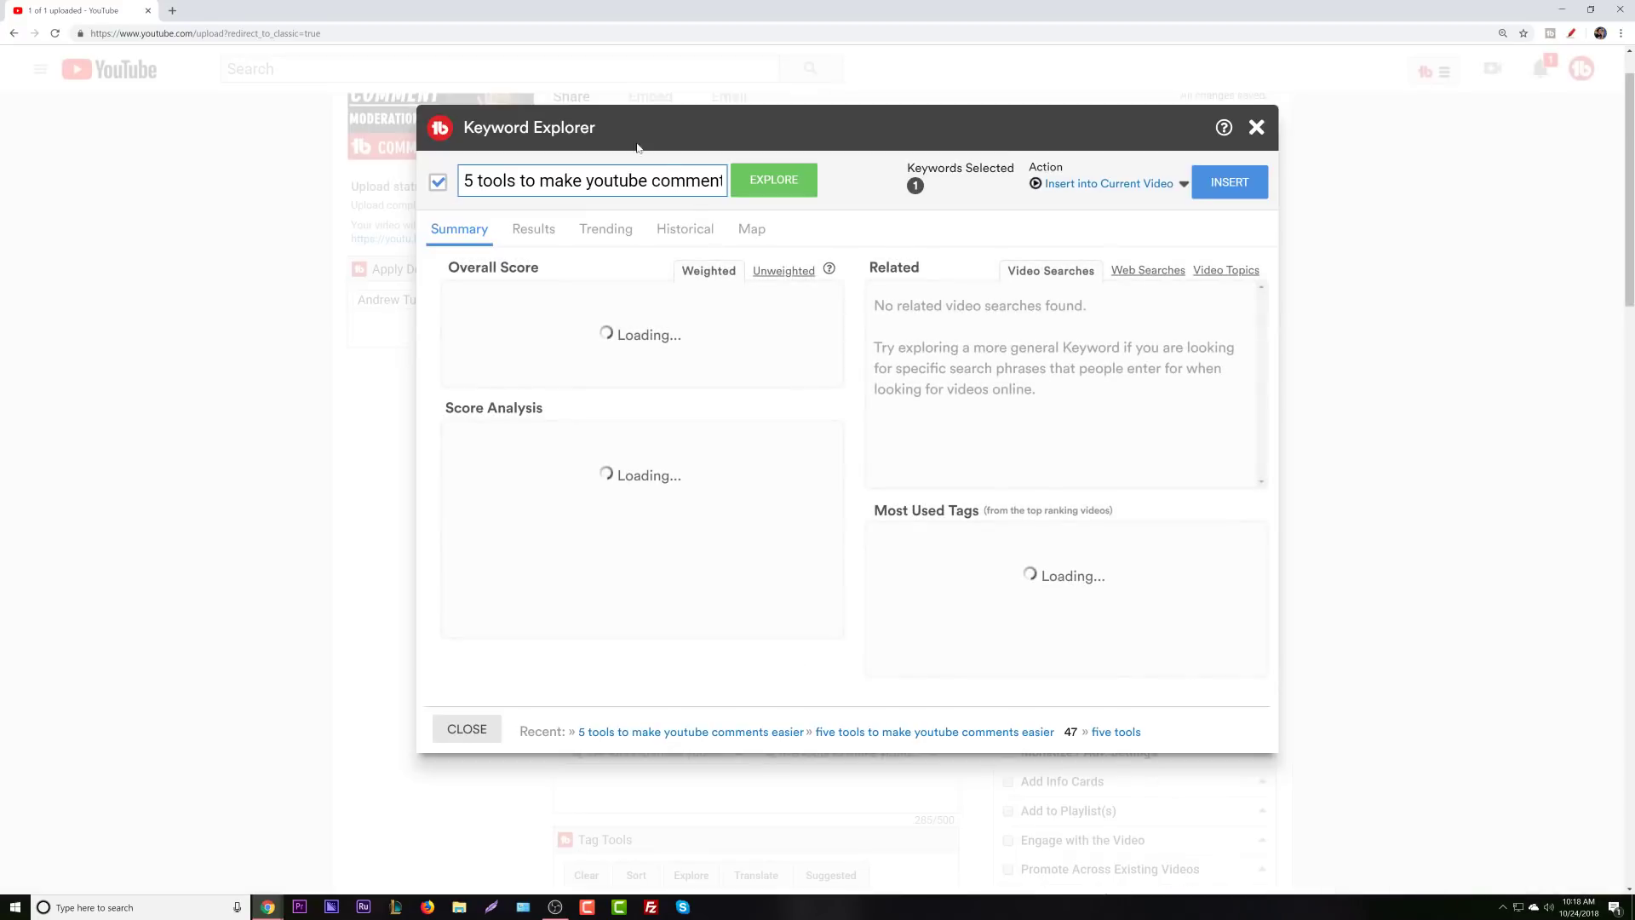
left_click(534, 231)
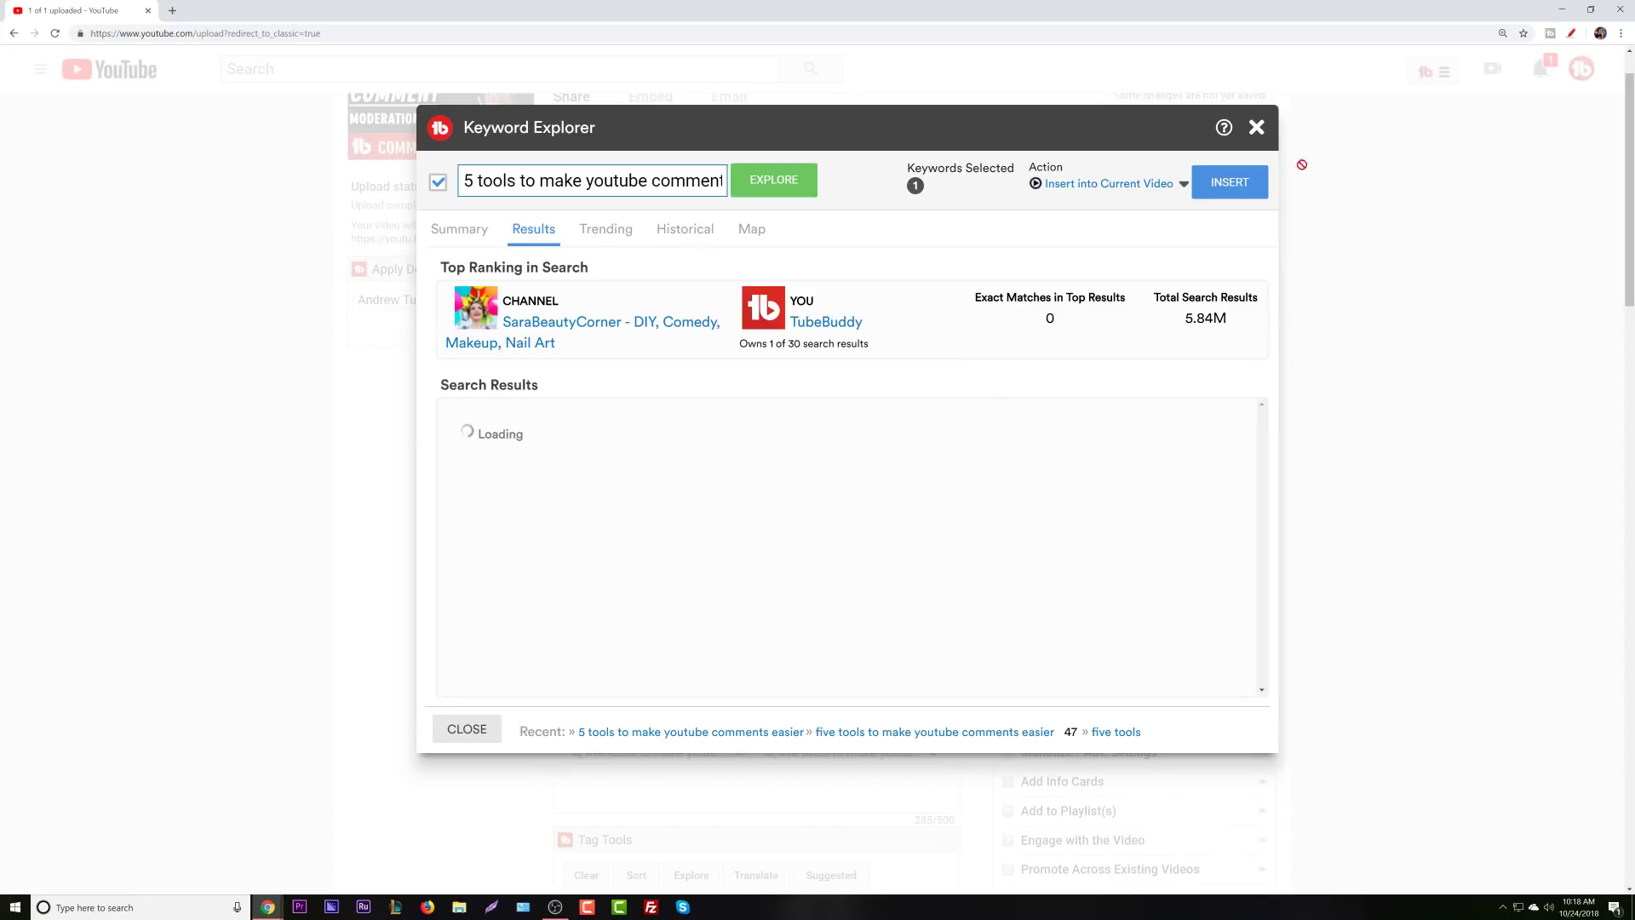
left_click(1572, 33)
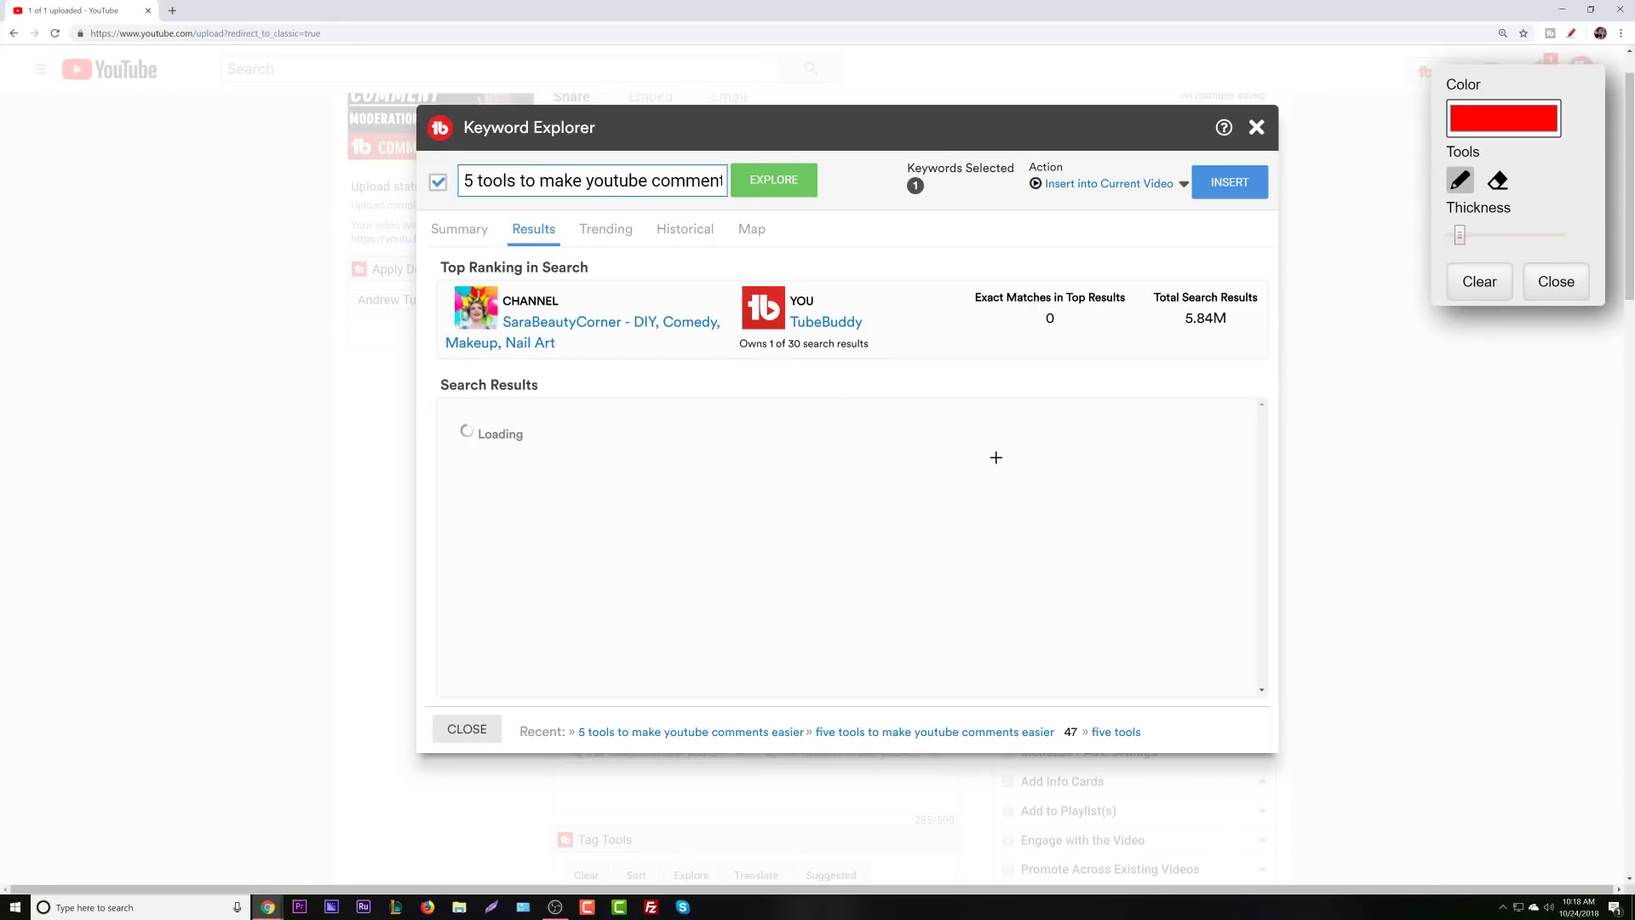
left_click(1559, 292)
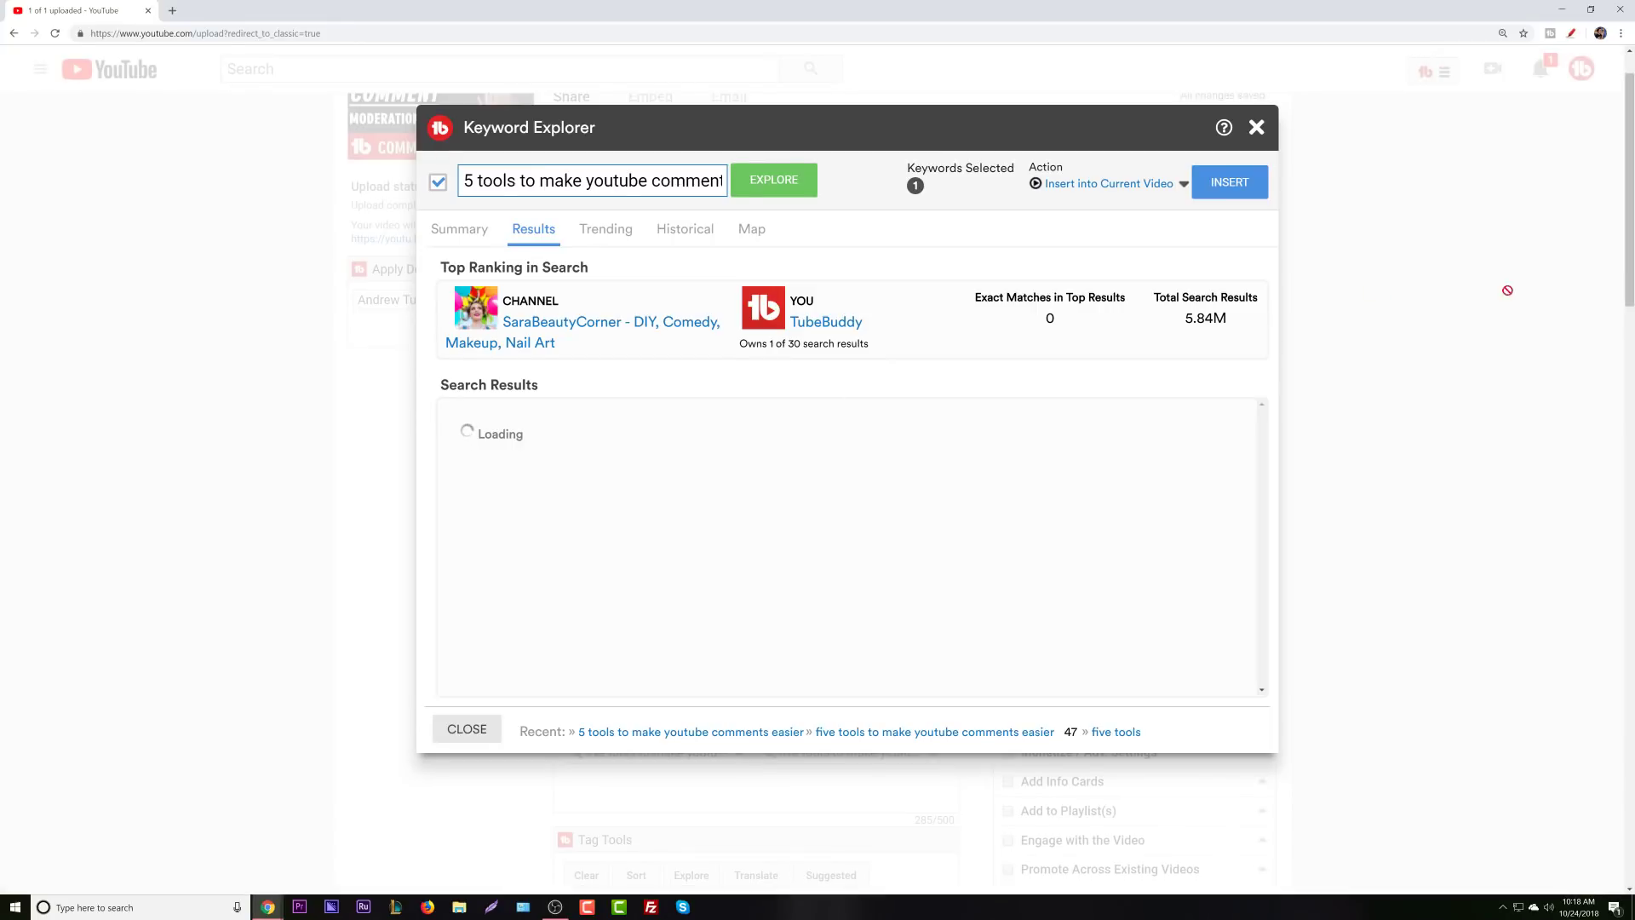
left_click(459, 230)
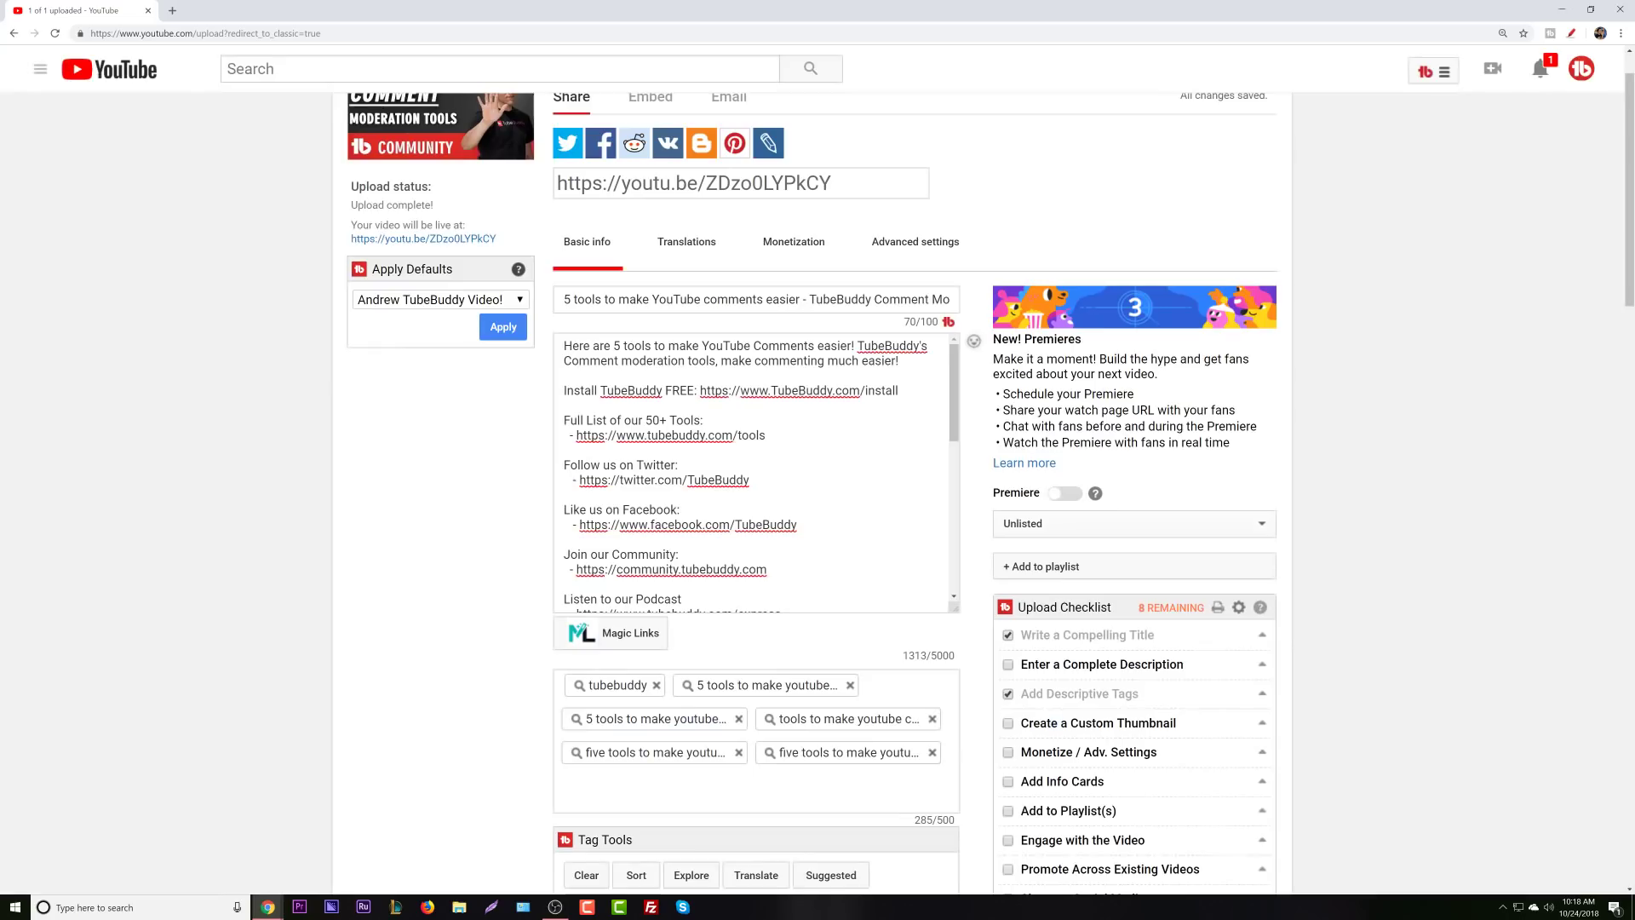
left_click(1256, 126)
Reopen the tag's search results, temporarily underline "YouTube" in the first result's title in red, and clear the marking.
left_click(730, 690)
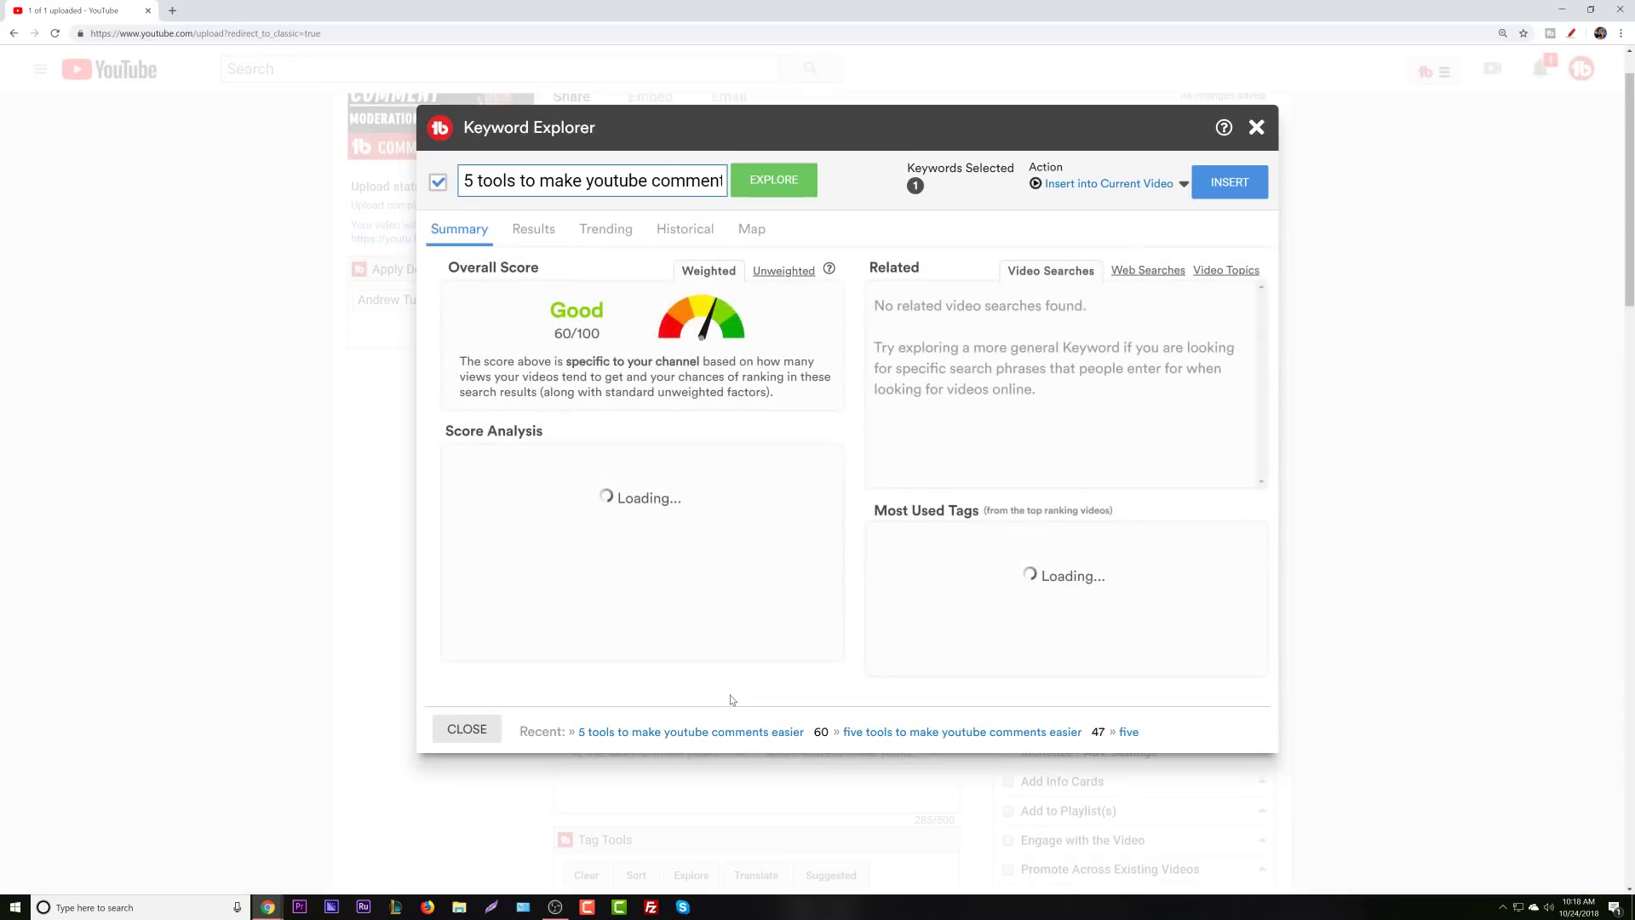
left_click(523, 234)
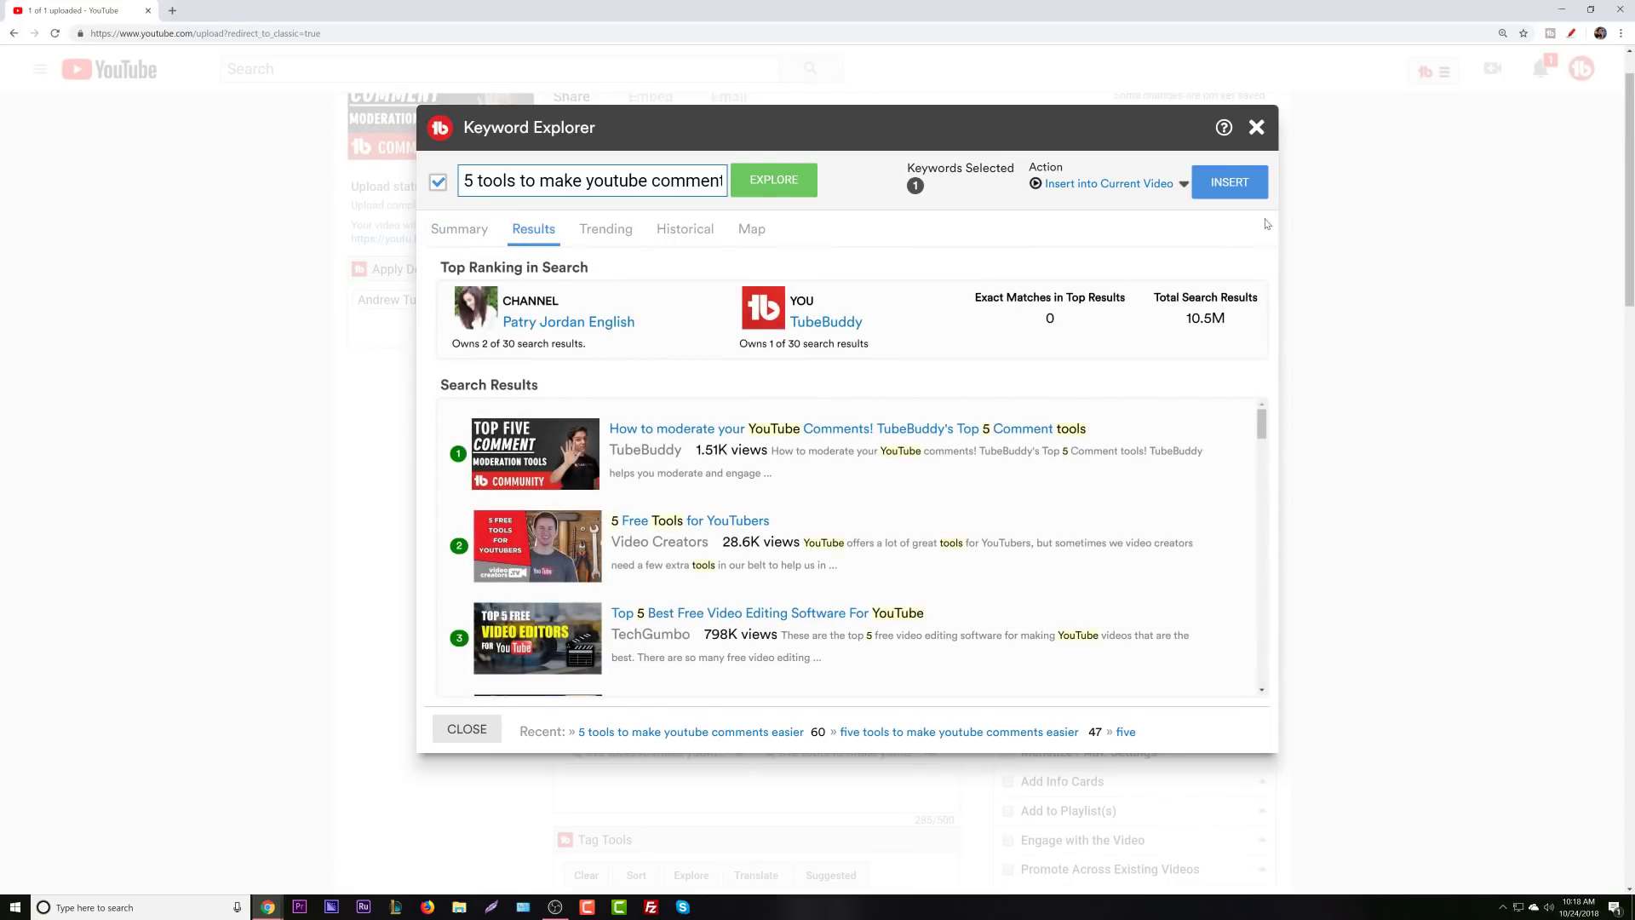
left_click(1572, 33)
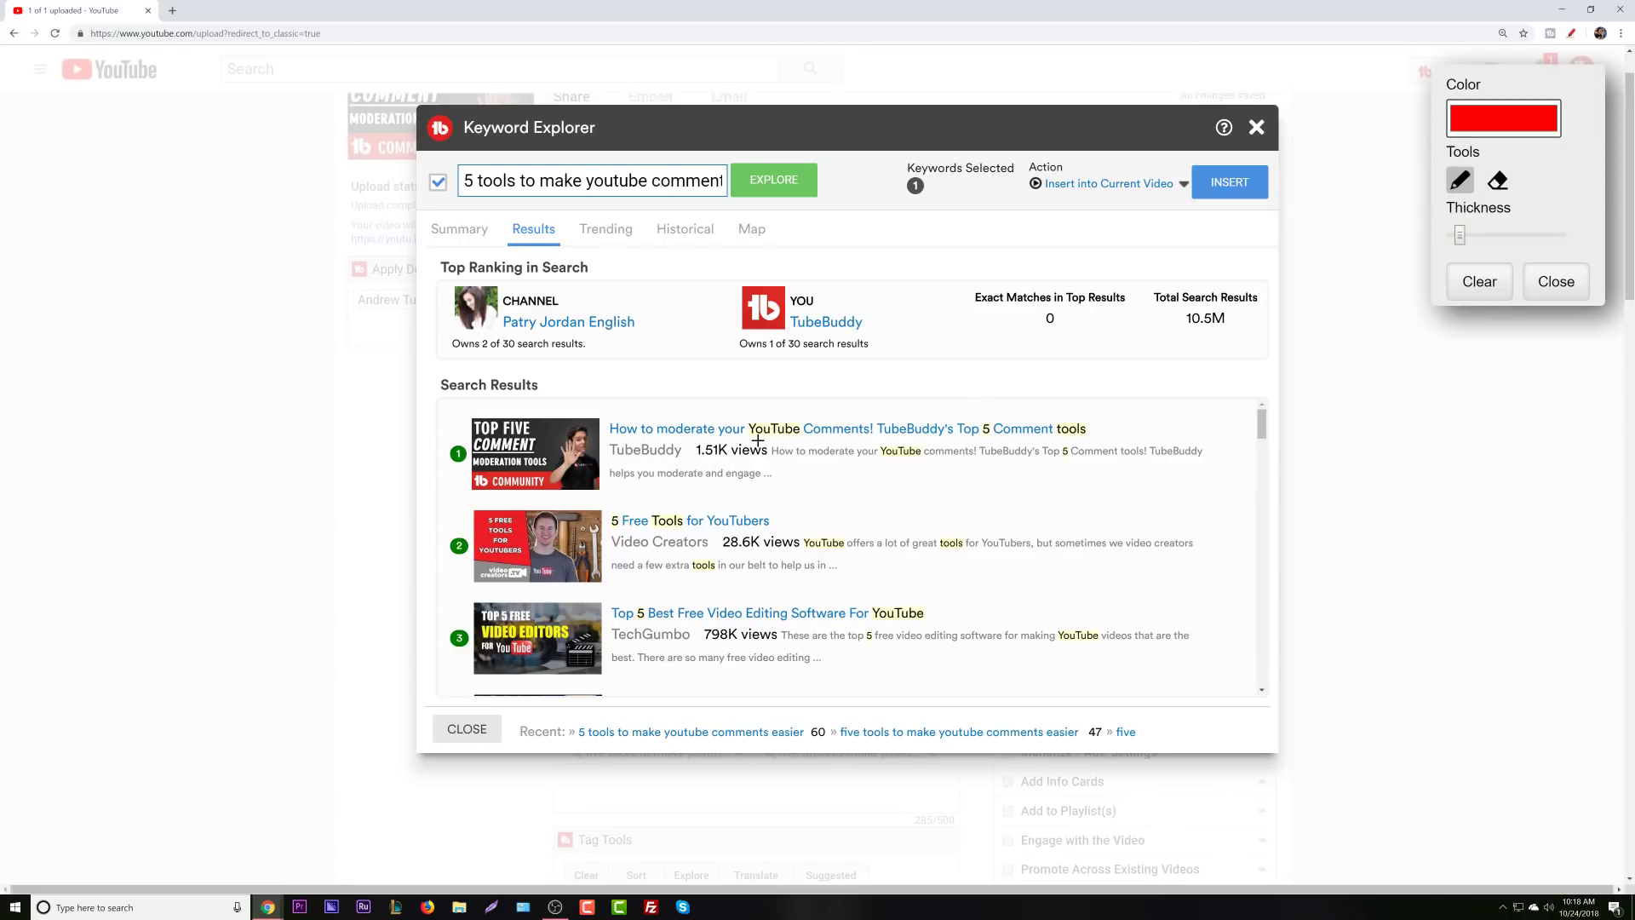
left_click_drag(754, 439, 794, 439)
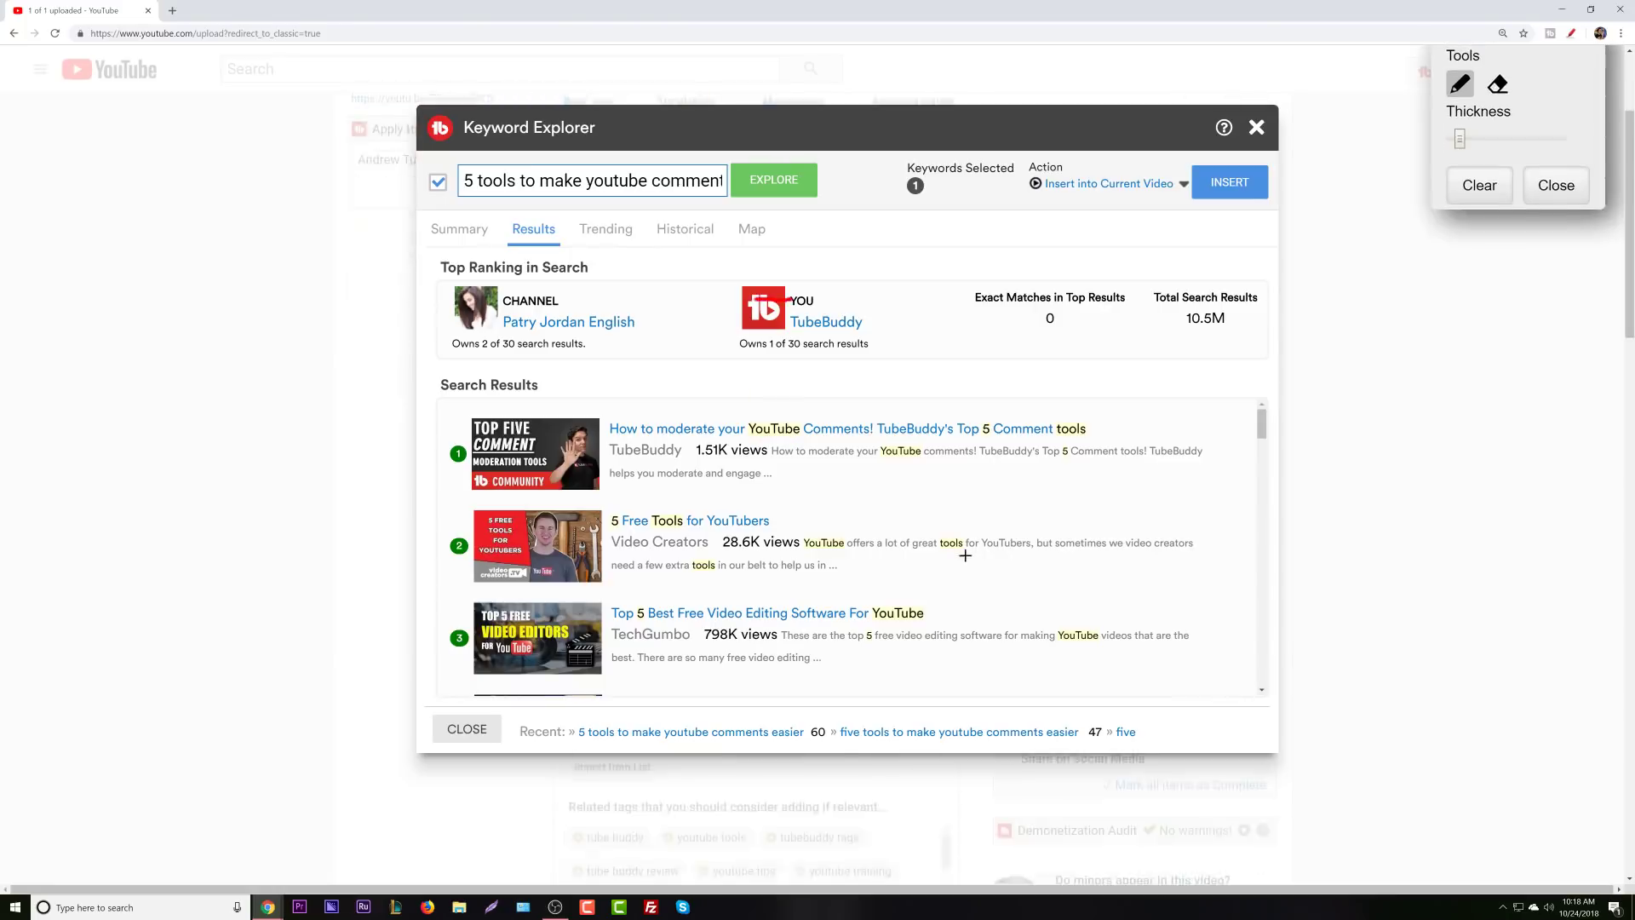
scroll(970, 514, "down", 1)
scroll(941, 506, "up", 2)
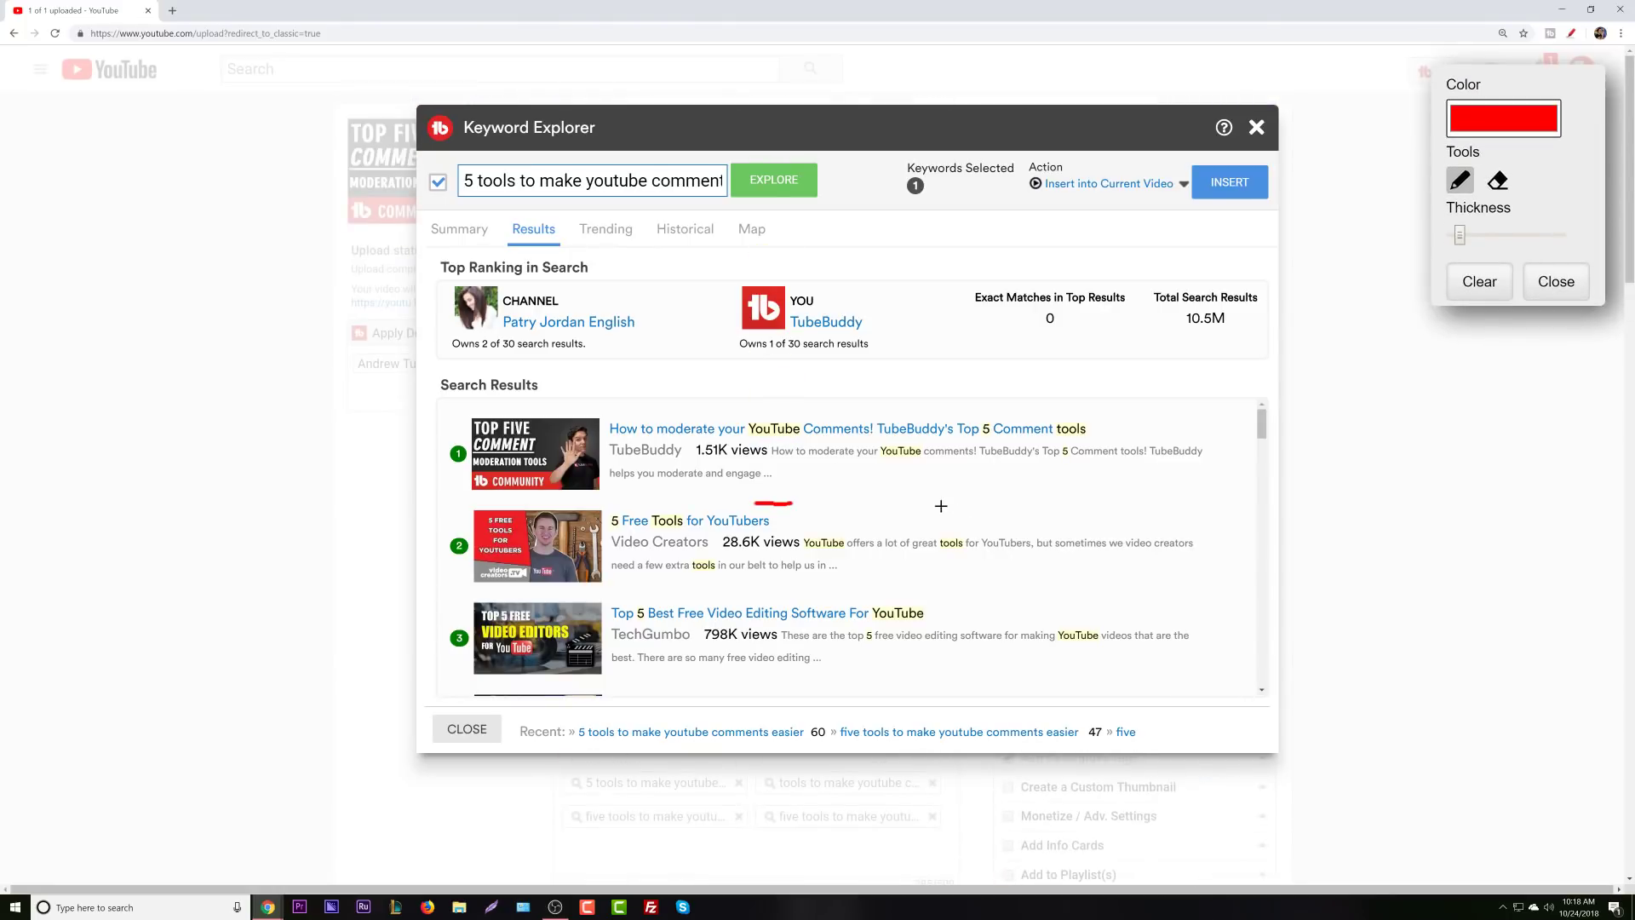
left_click(1483, 288)
left_click(1557, 282)
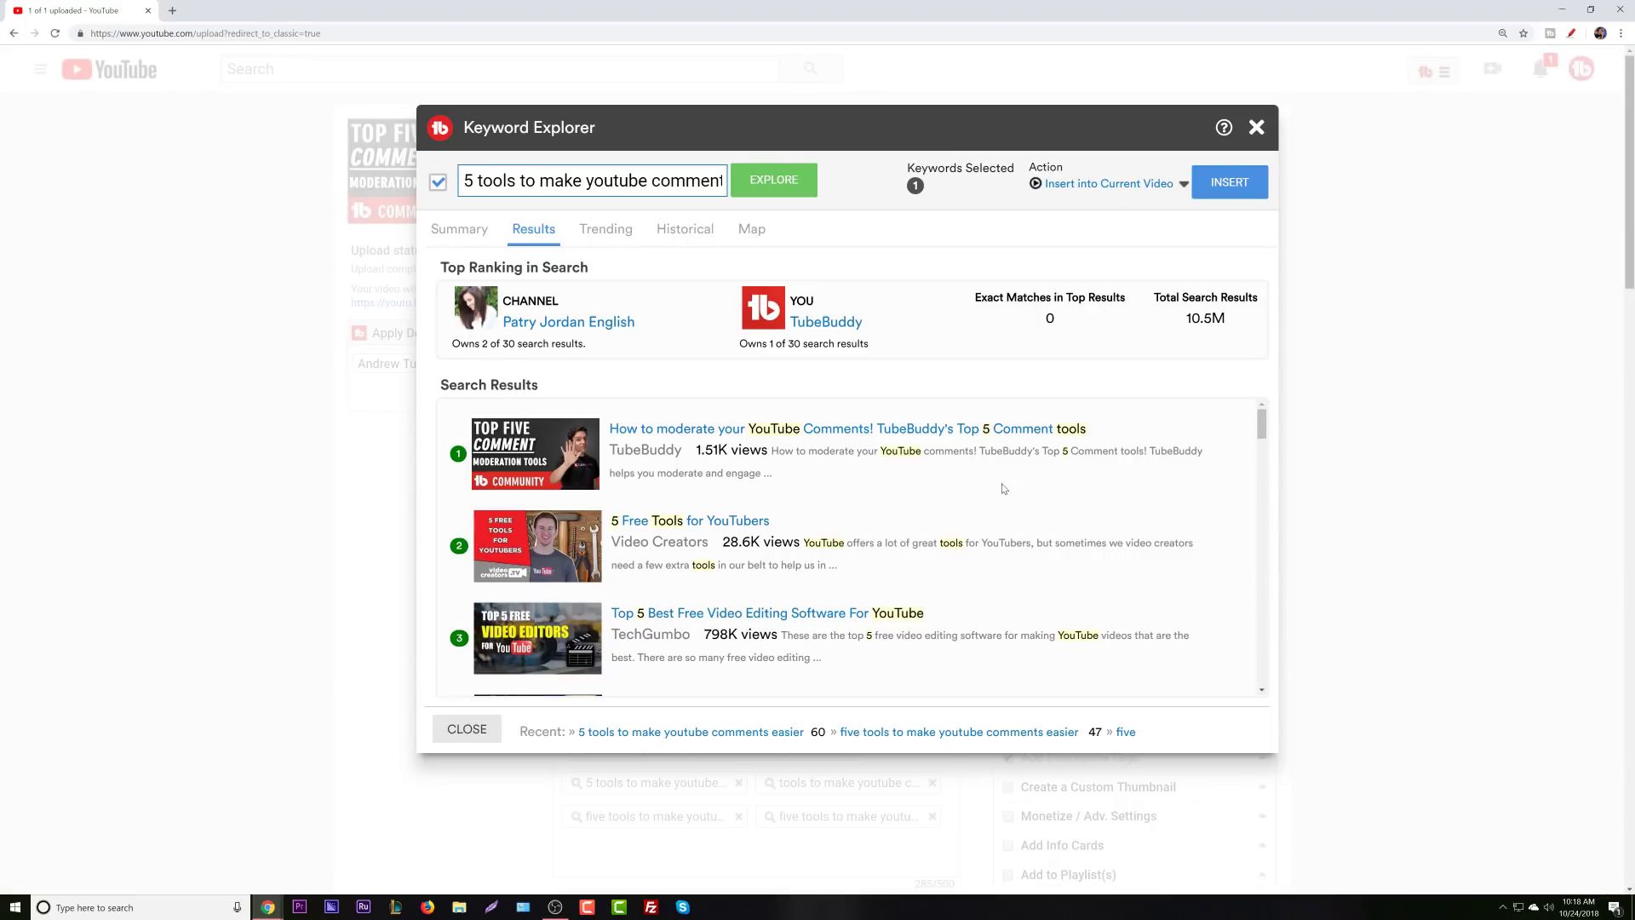
Review the top-ranking videos and the full wording of the explored keyword phrase, and close Keyword Explorer.
left_click_drag(1260, 432, 1204, 435)
scroll(1016, 483, "down", 6)
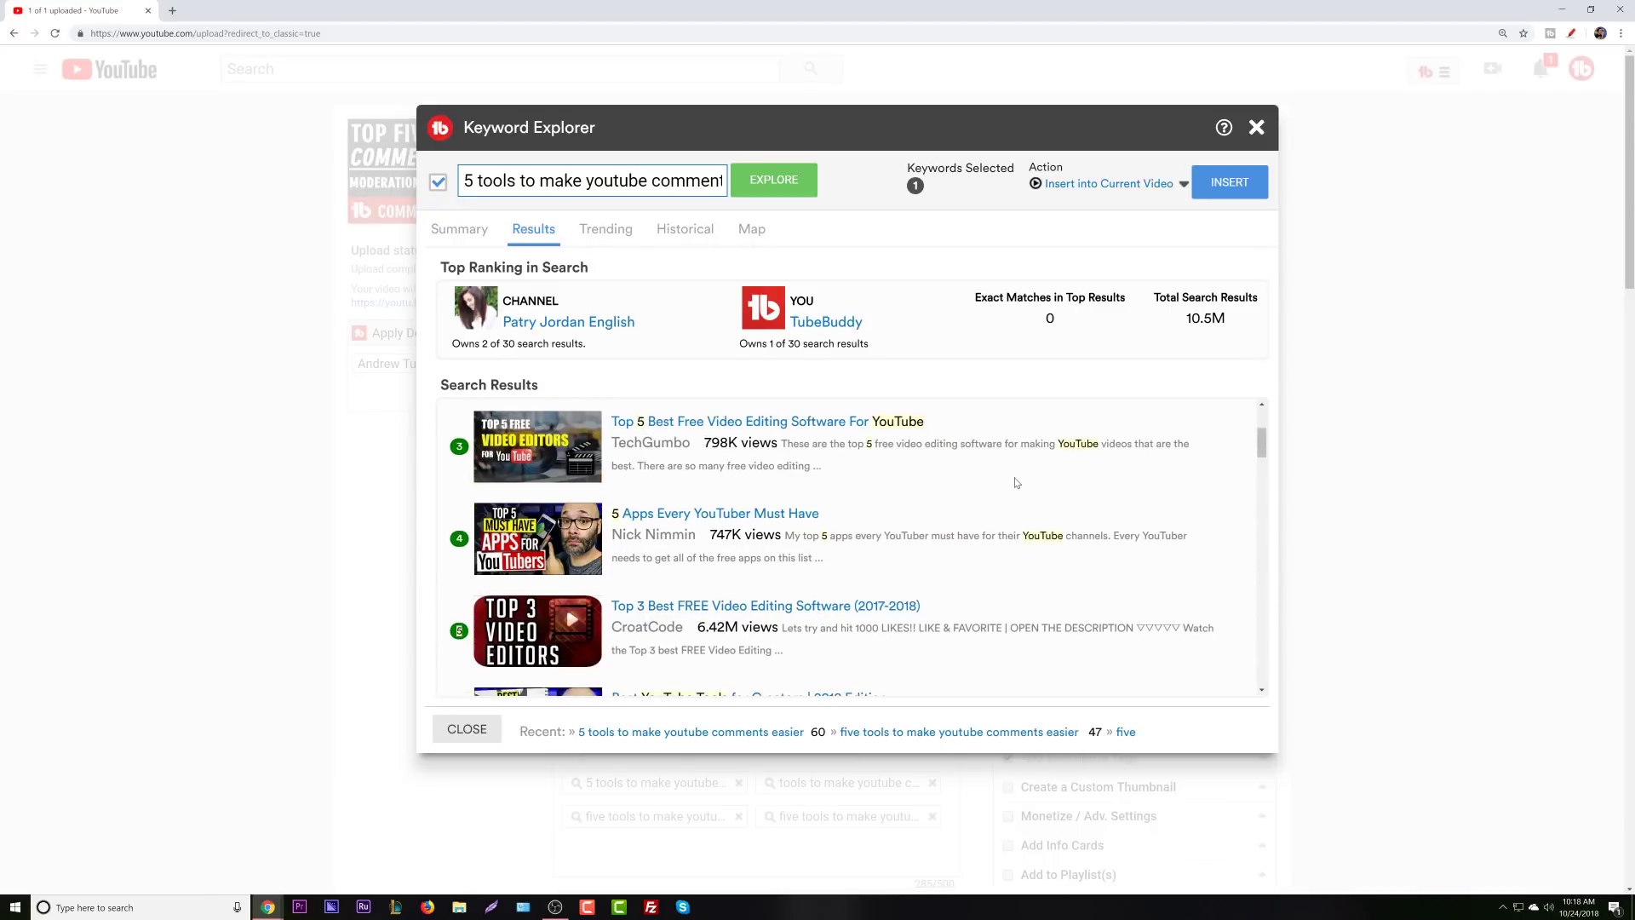
scroll(1016, 483, "up", 6)
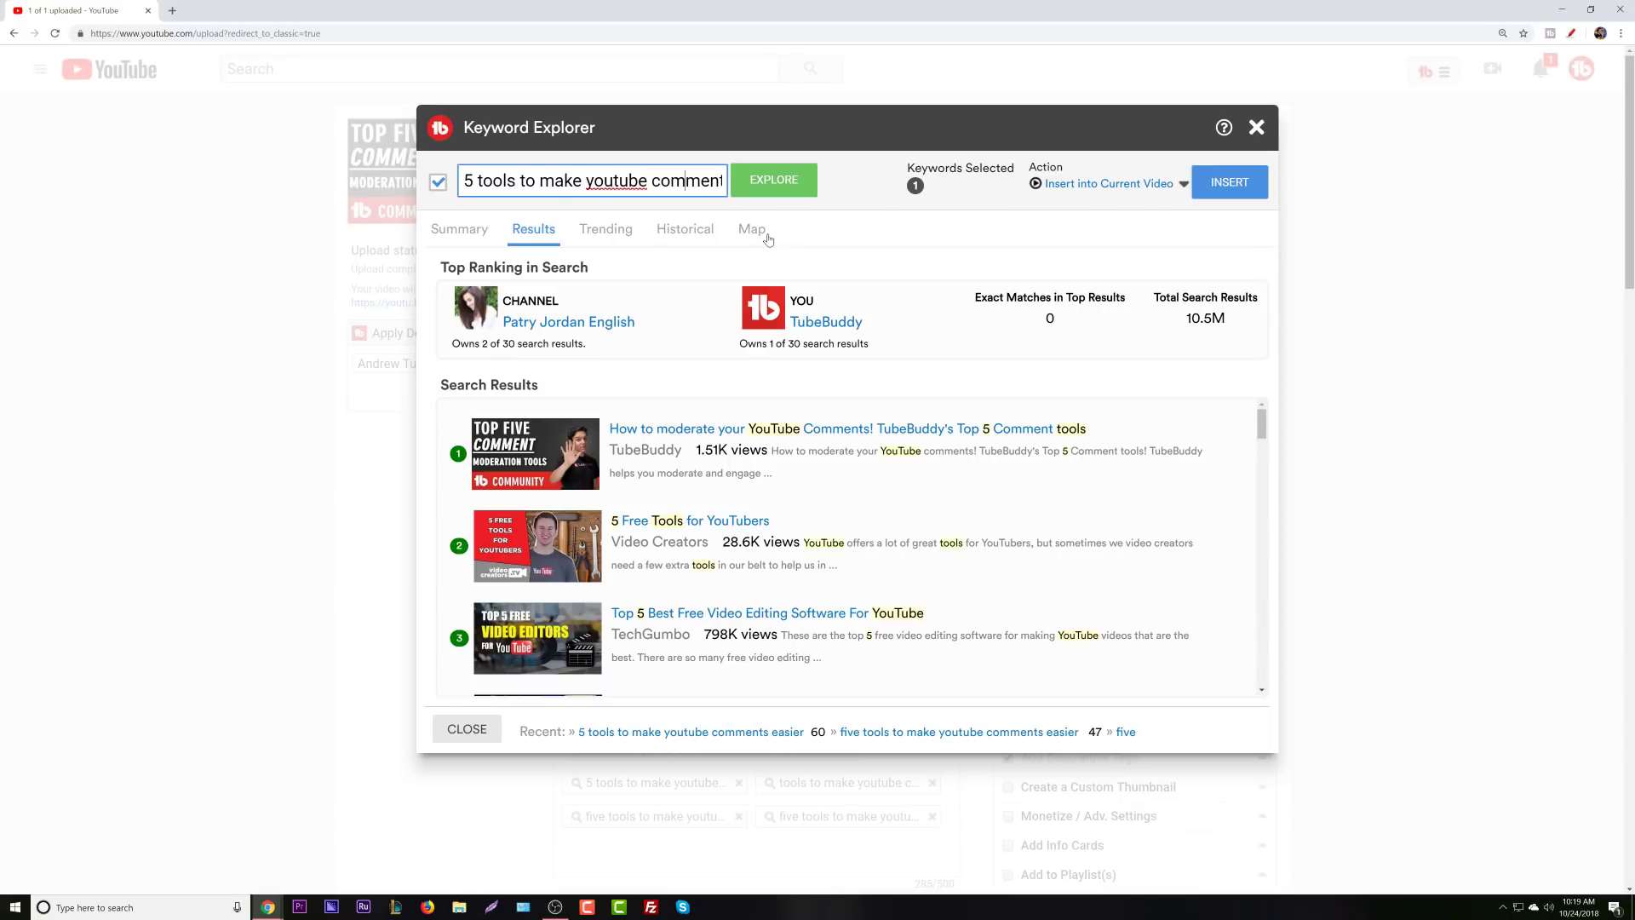
key("End")
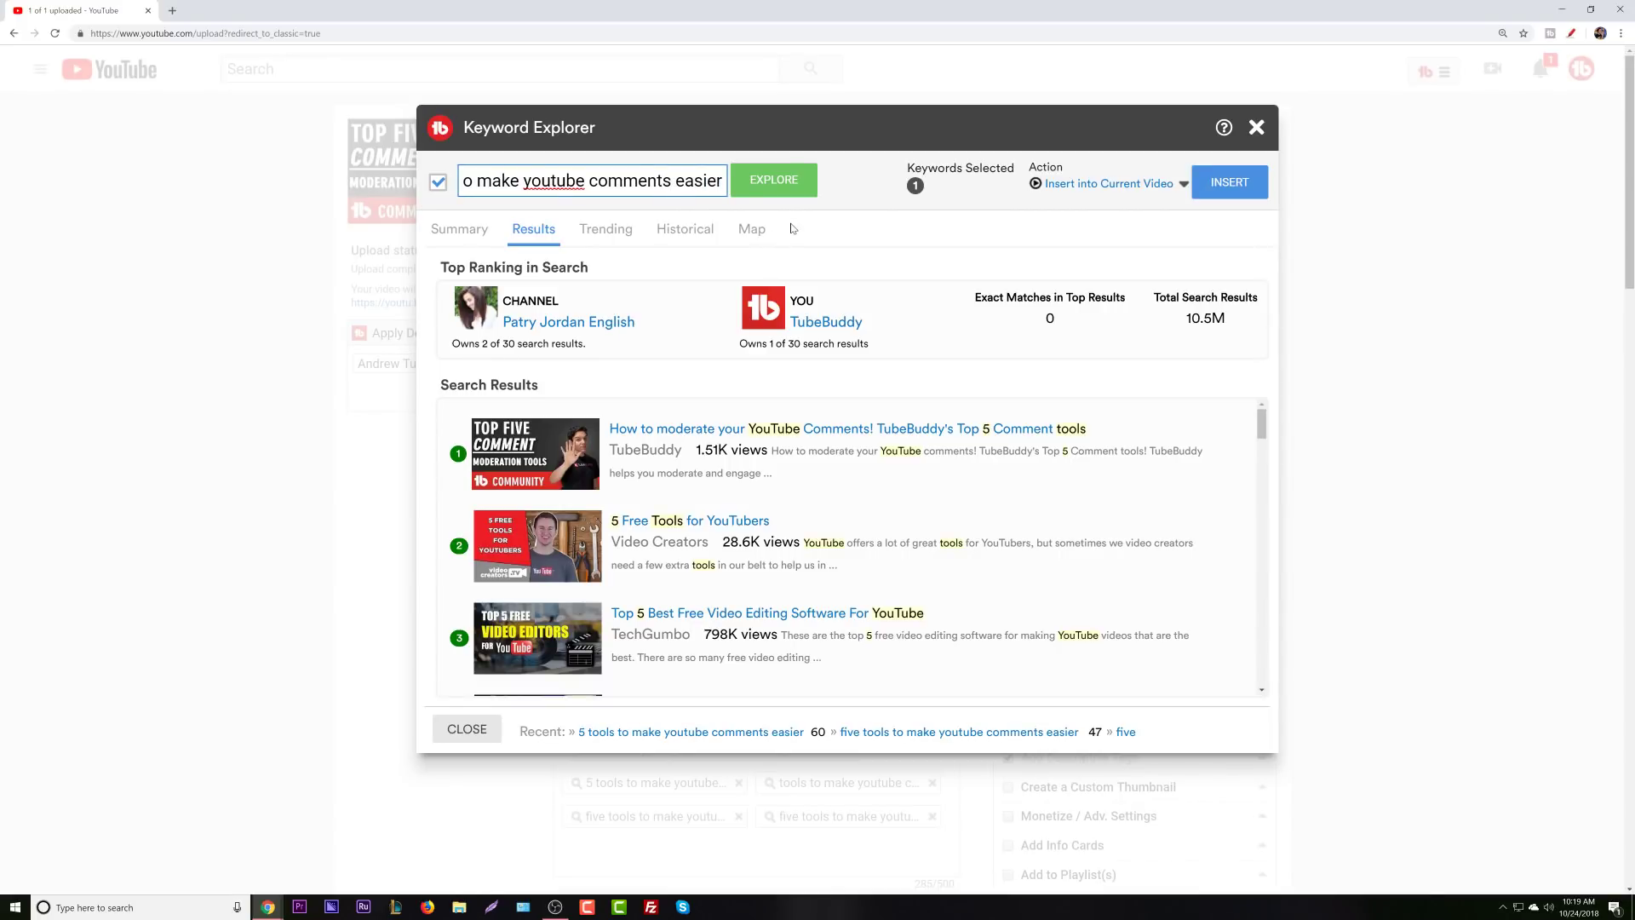
key("Left")
key("Left")
key("Left")
key("Left")
key("Left")
key("Left")
key("Left")
key("Left")
key("Left")
key("Left")
key("Left")
key("Left")
key("Left")
key("Left")
key("Left")
key("Left")
key("Left")
key("Left")
key("Left")
key("Left")
key("Left")
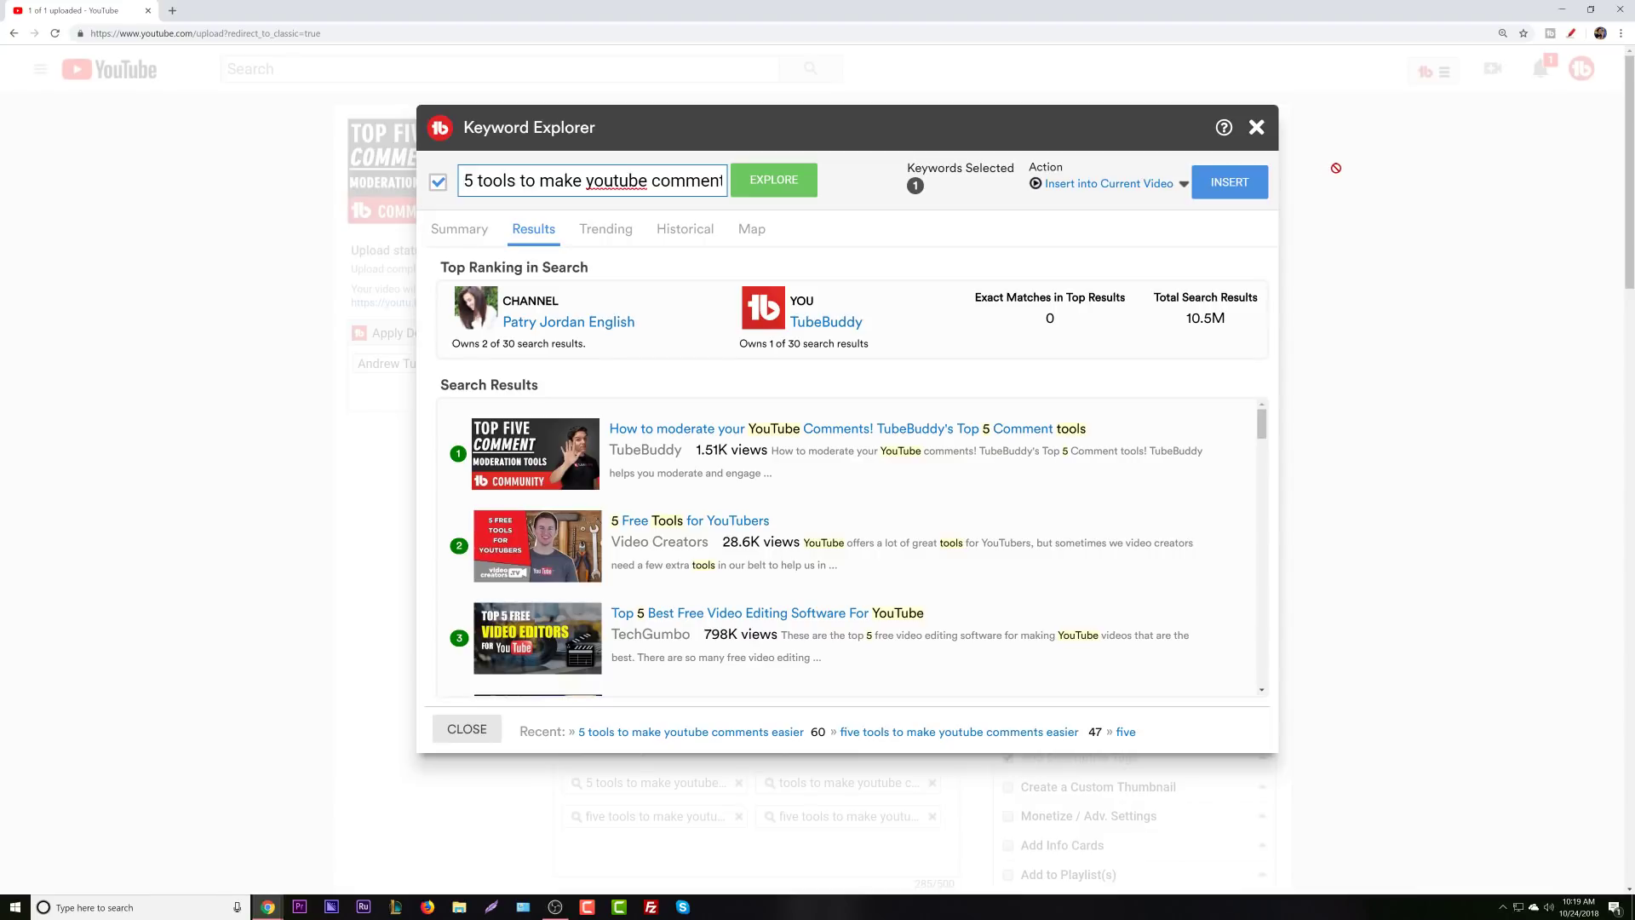
left_click(1259, 128)
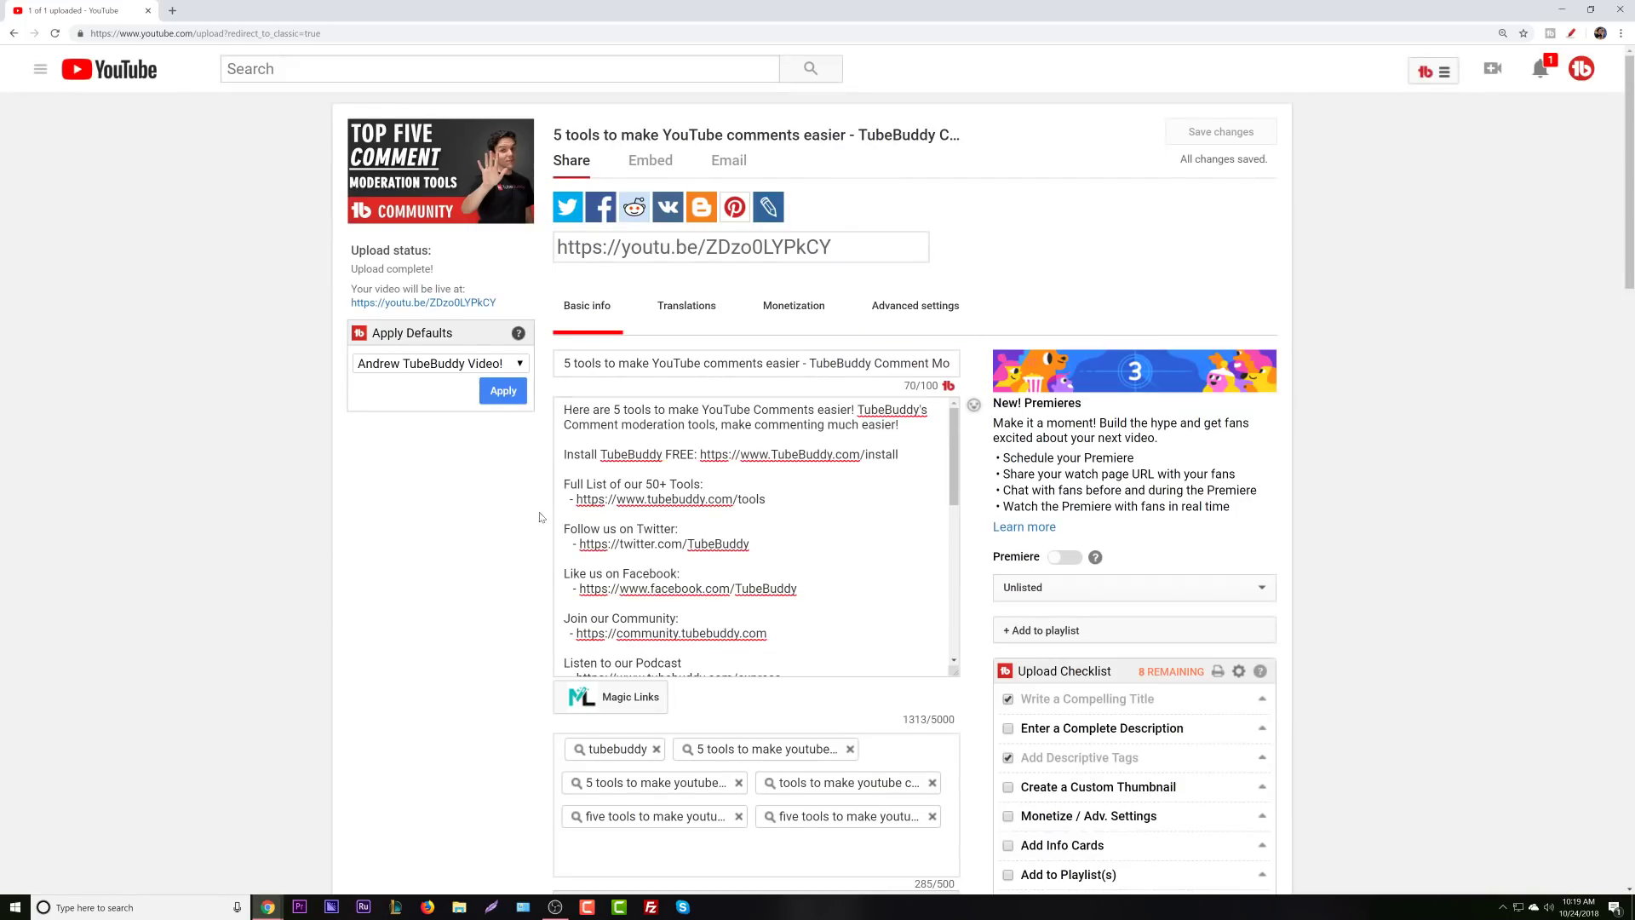
Mark "Enter a Complete Description" as complete in the upload checklist.
scroll(540, 517, "down", 2)
scroll(1005, 333, "up", 1)
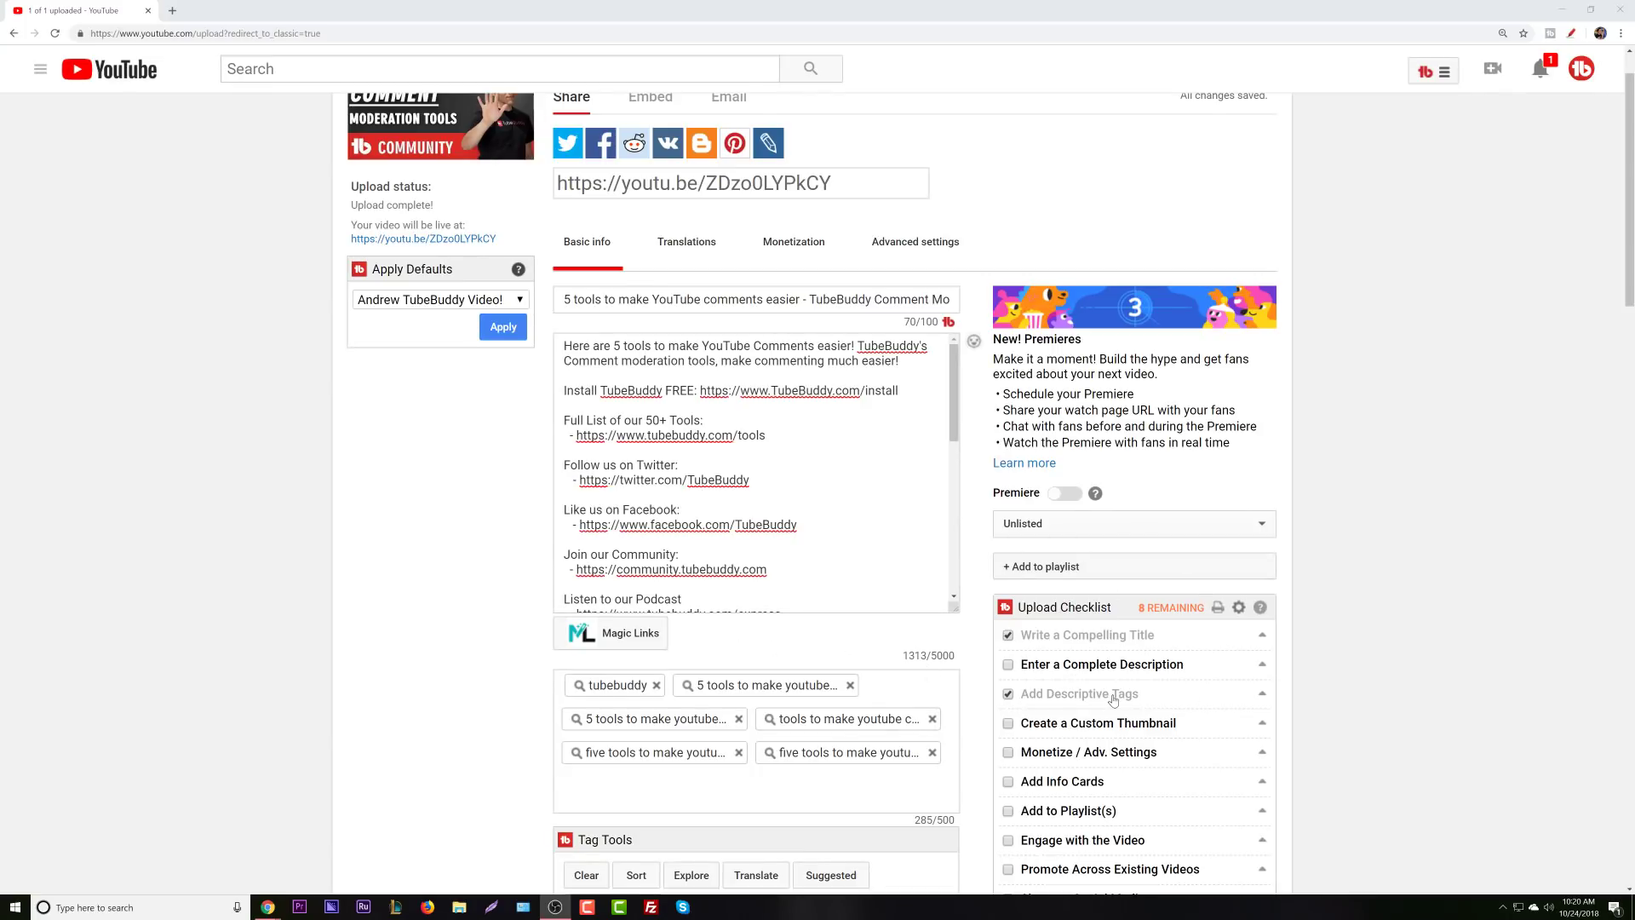
scroll(947, 722, "down", 1)
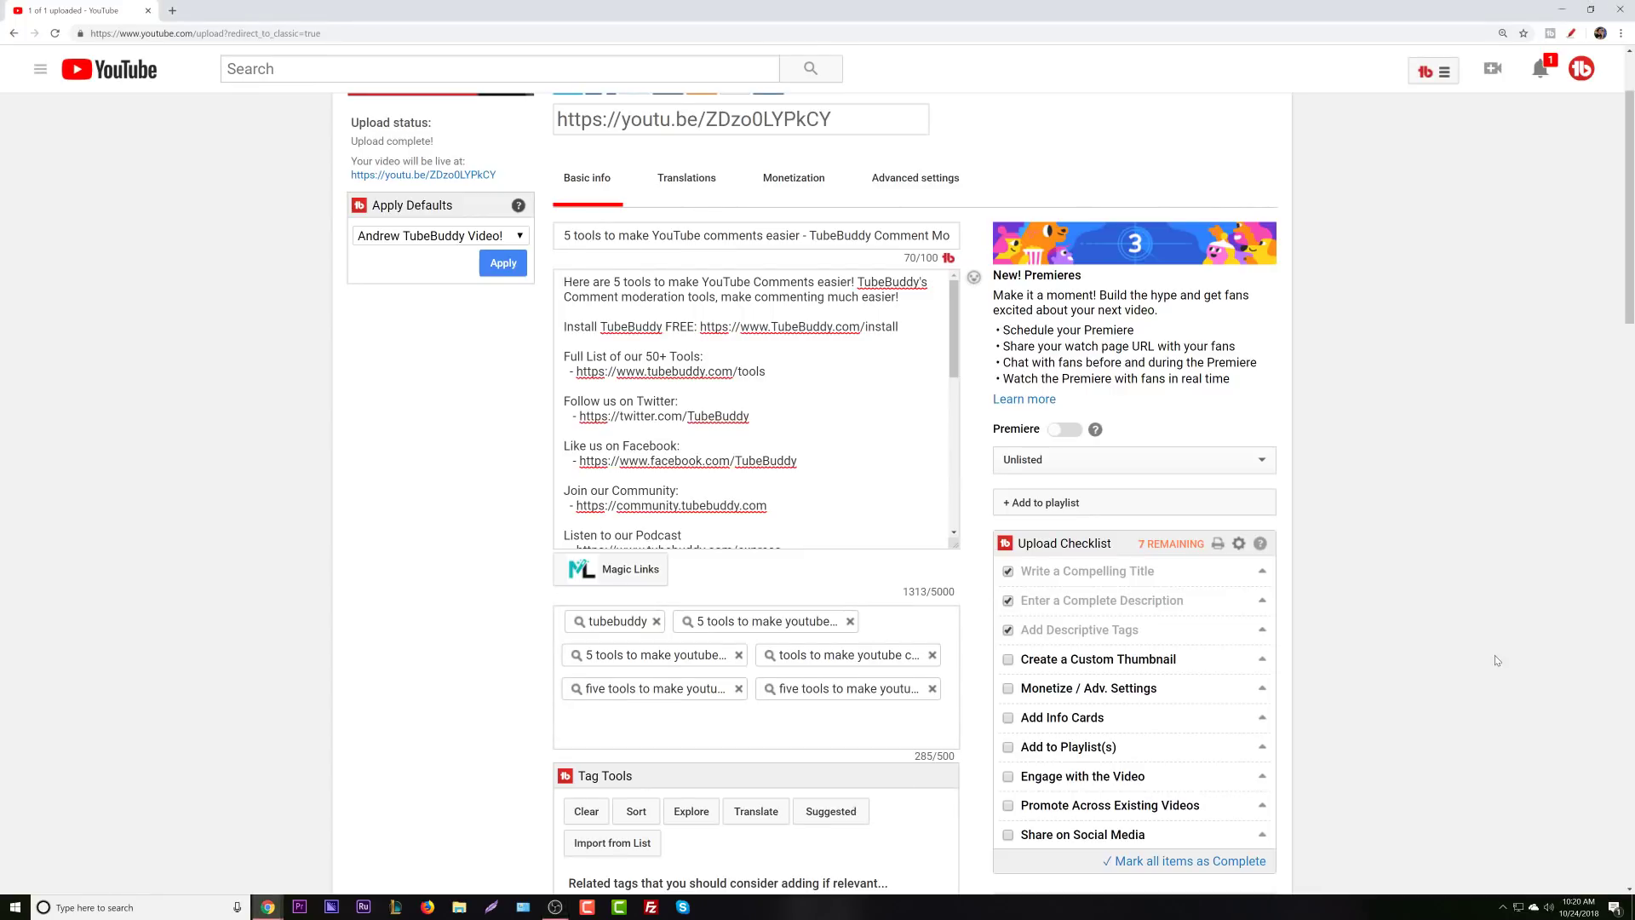
Examine the video thumbnails, the remaining upload checklist items, the Best Practices list and the available pre-publish and post-publish tools.
scroll(1487, 664, "down", 8)
scroll(1379, 667, "down", 3)
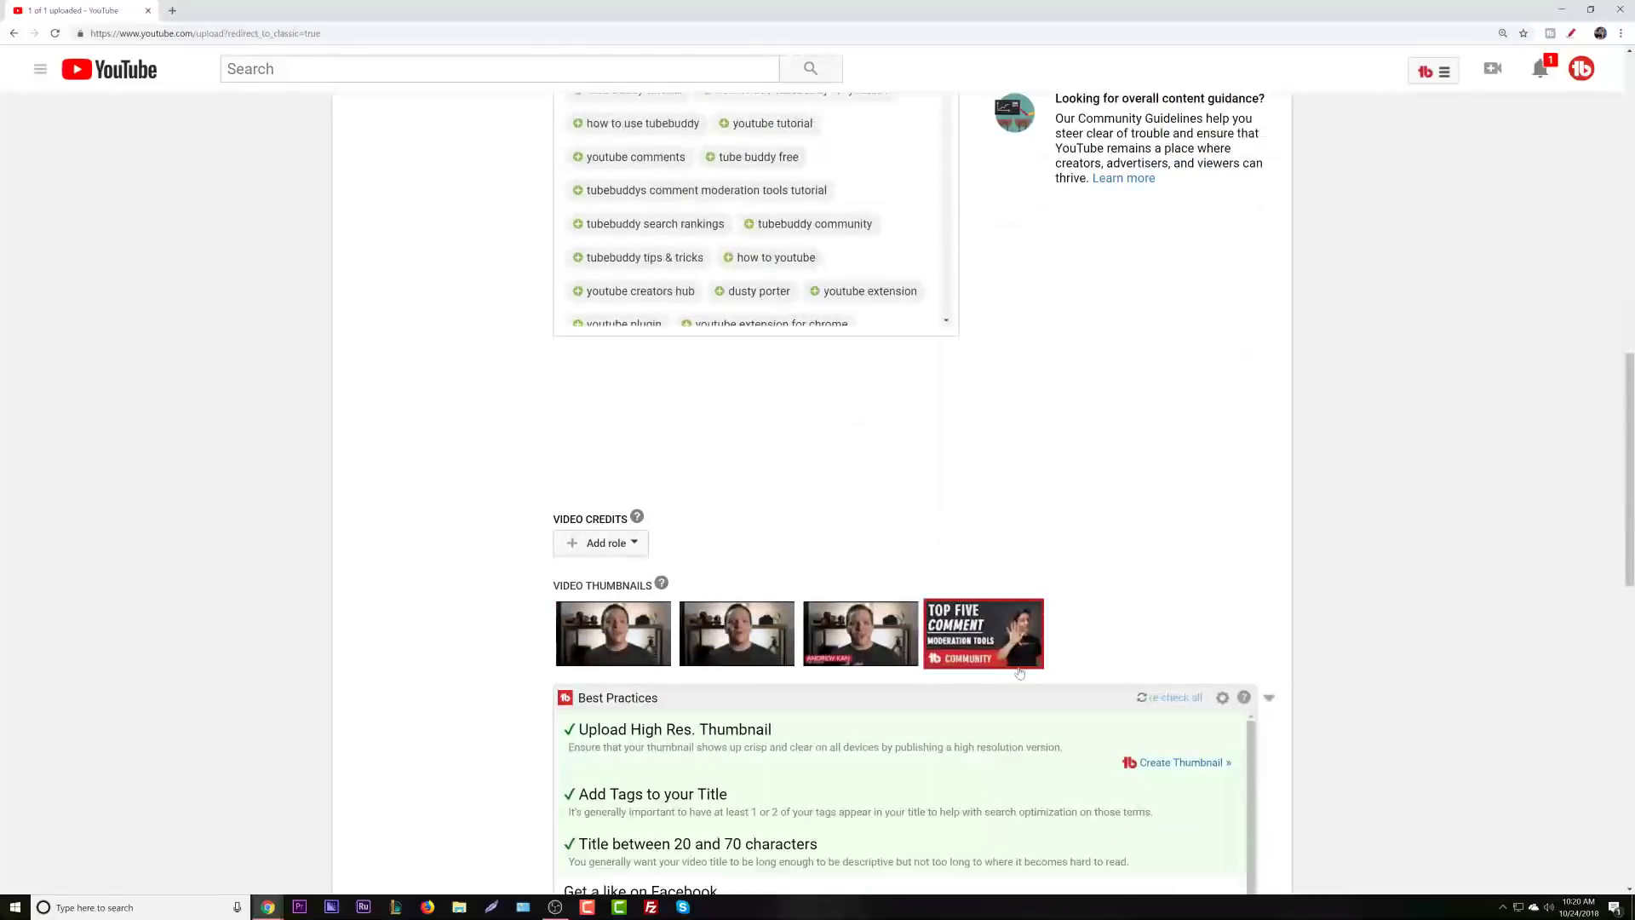
scroll(1143, 522, "up", 5)
scroll(1142, 521, "up", 6)
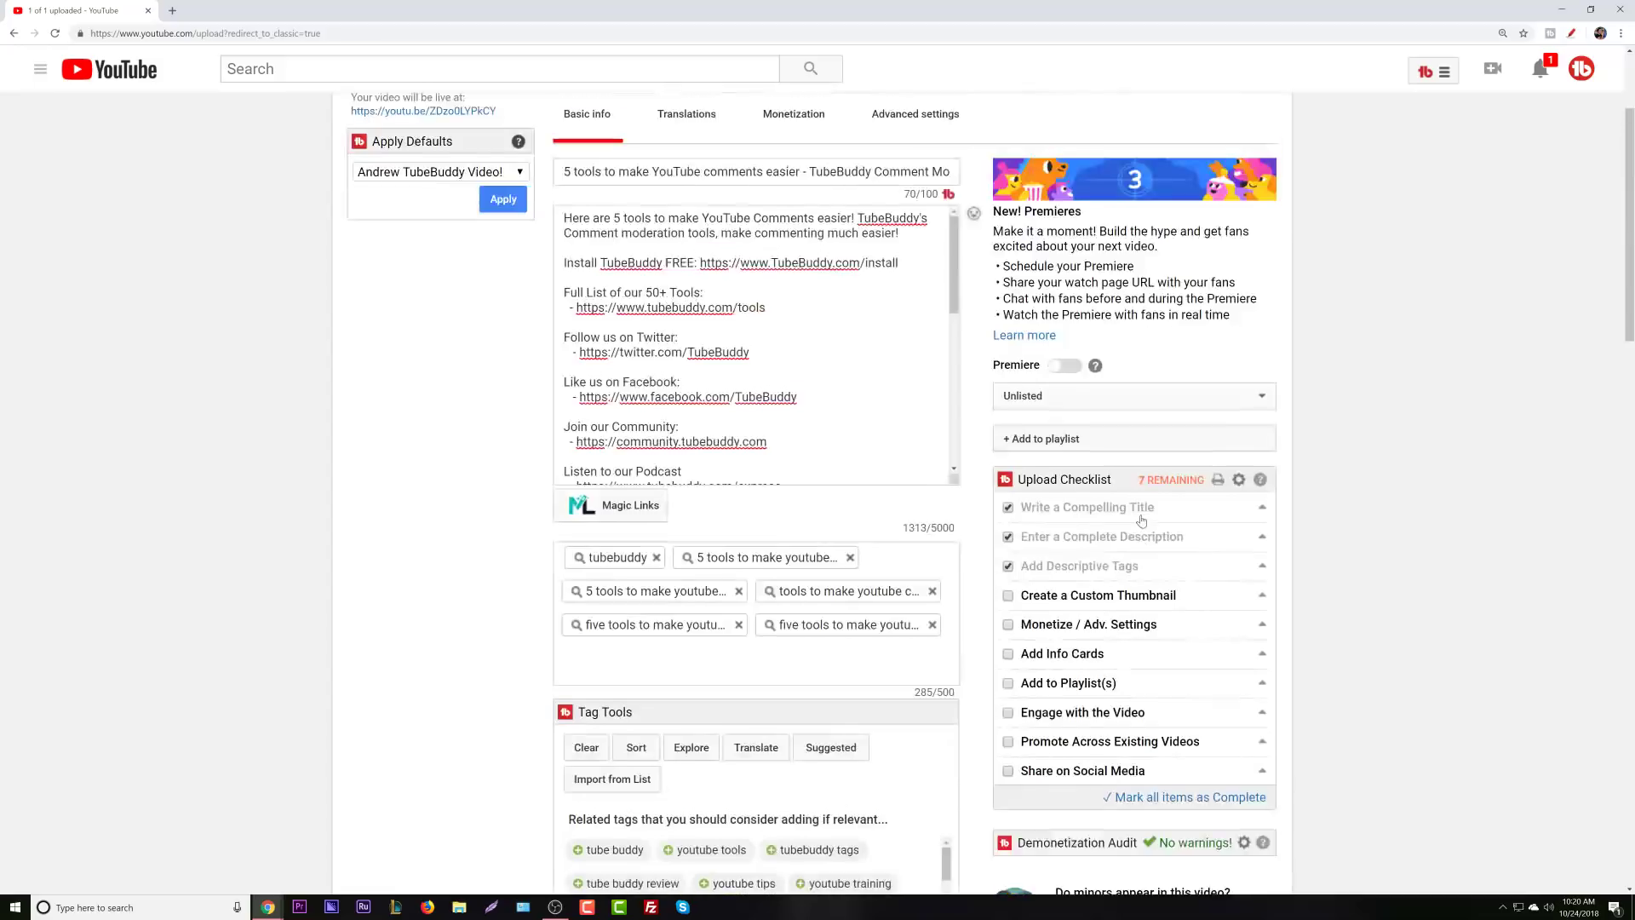
scroll(1048, 460, "down", 7)
scroll(997, 675, "down", 8)
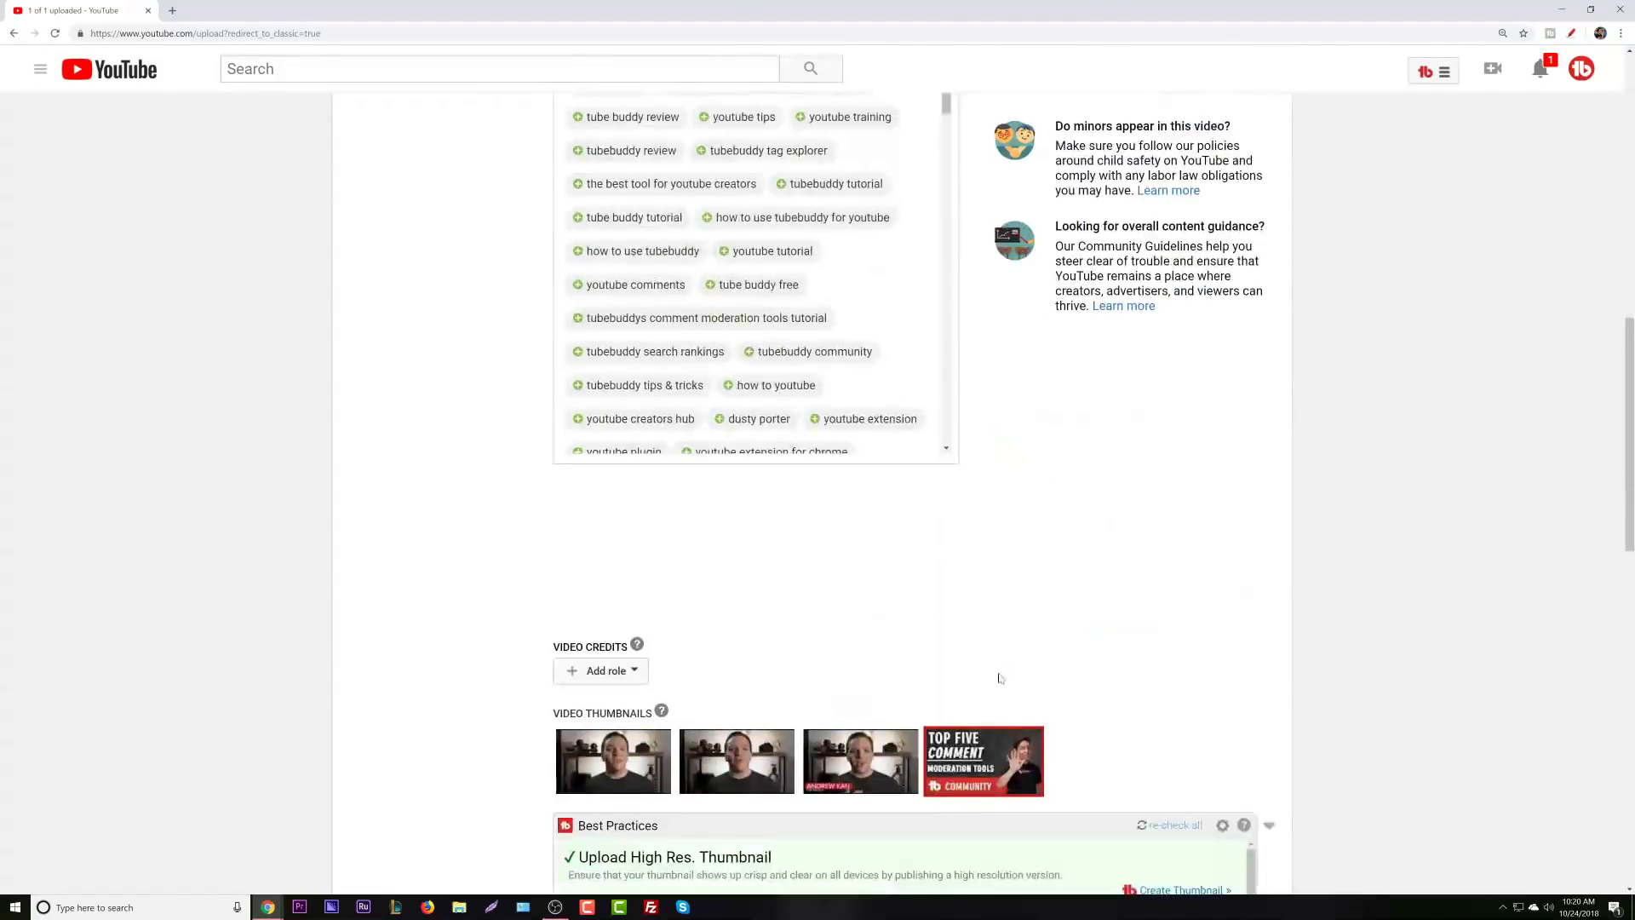
scroll(1183, 642, "down", 3)
scroll(1183, 641, "down", 4)
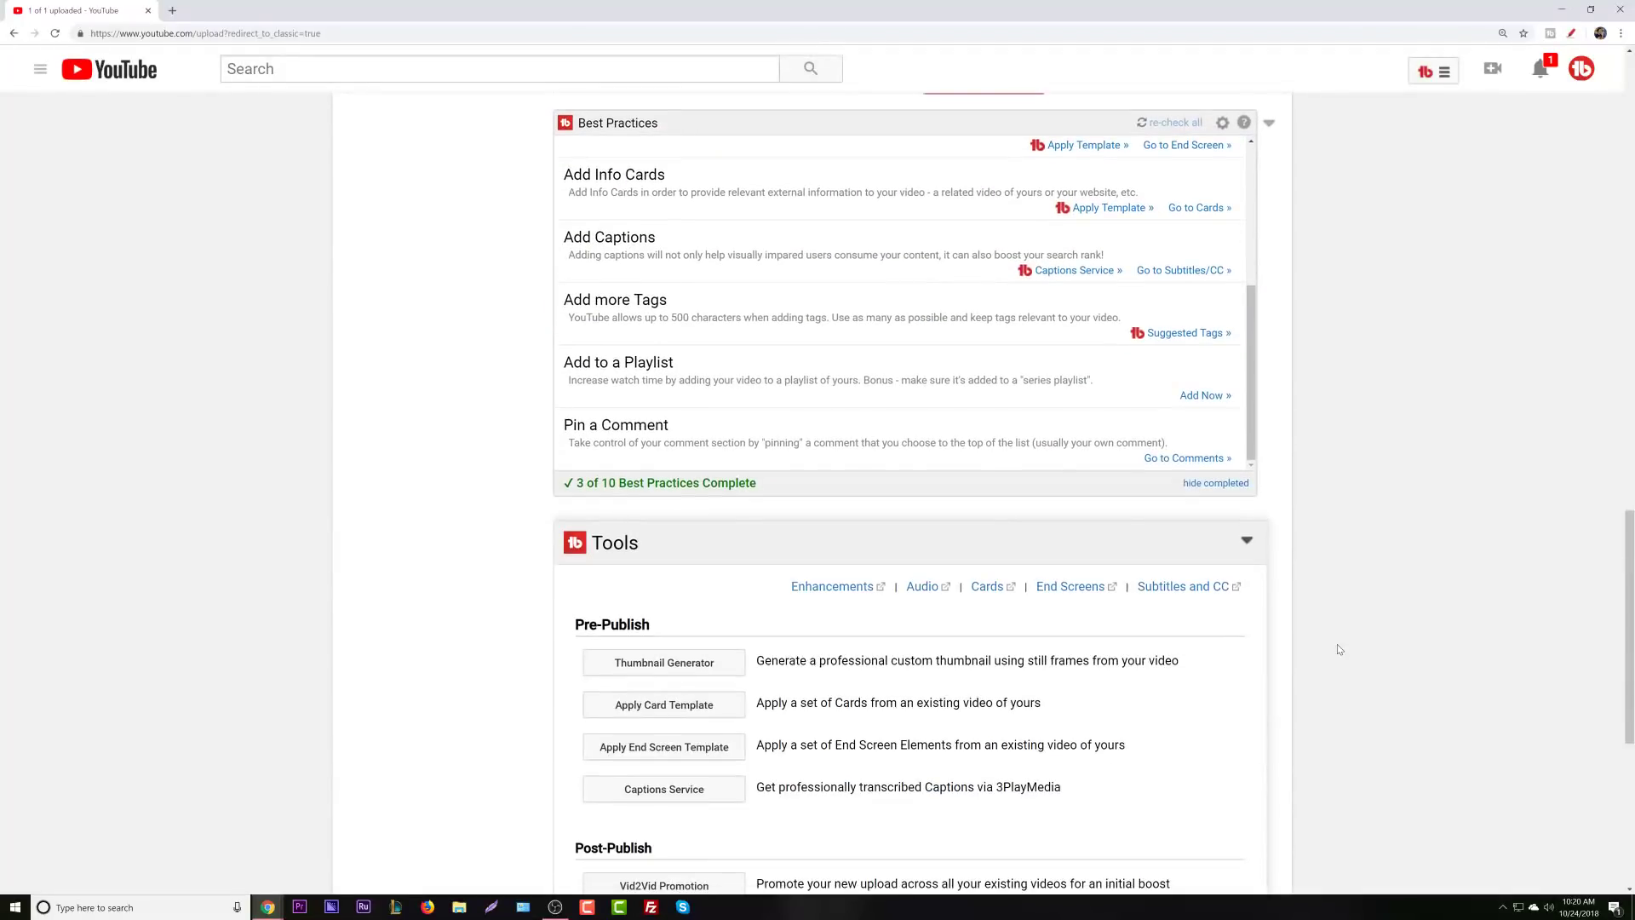
scroll(624, 773, "down", 4)
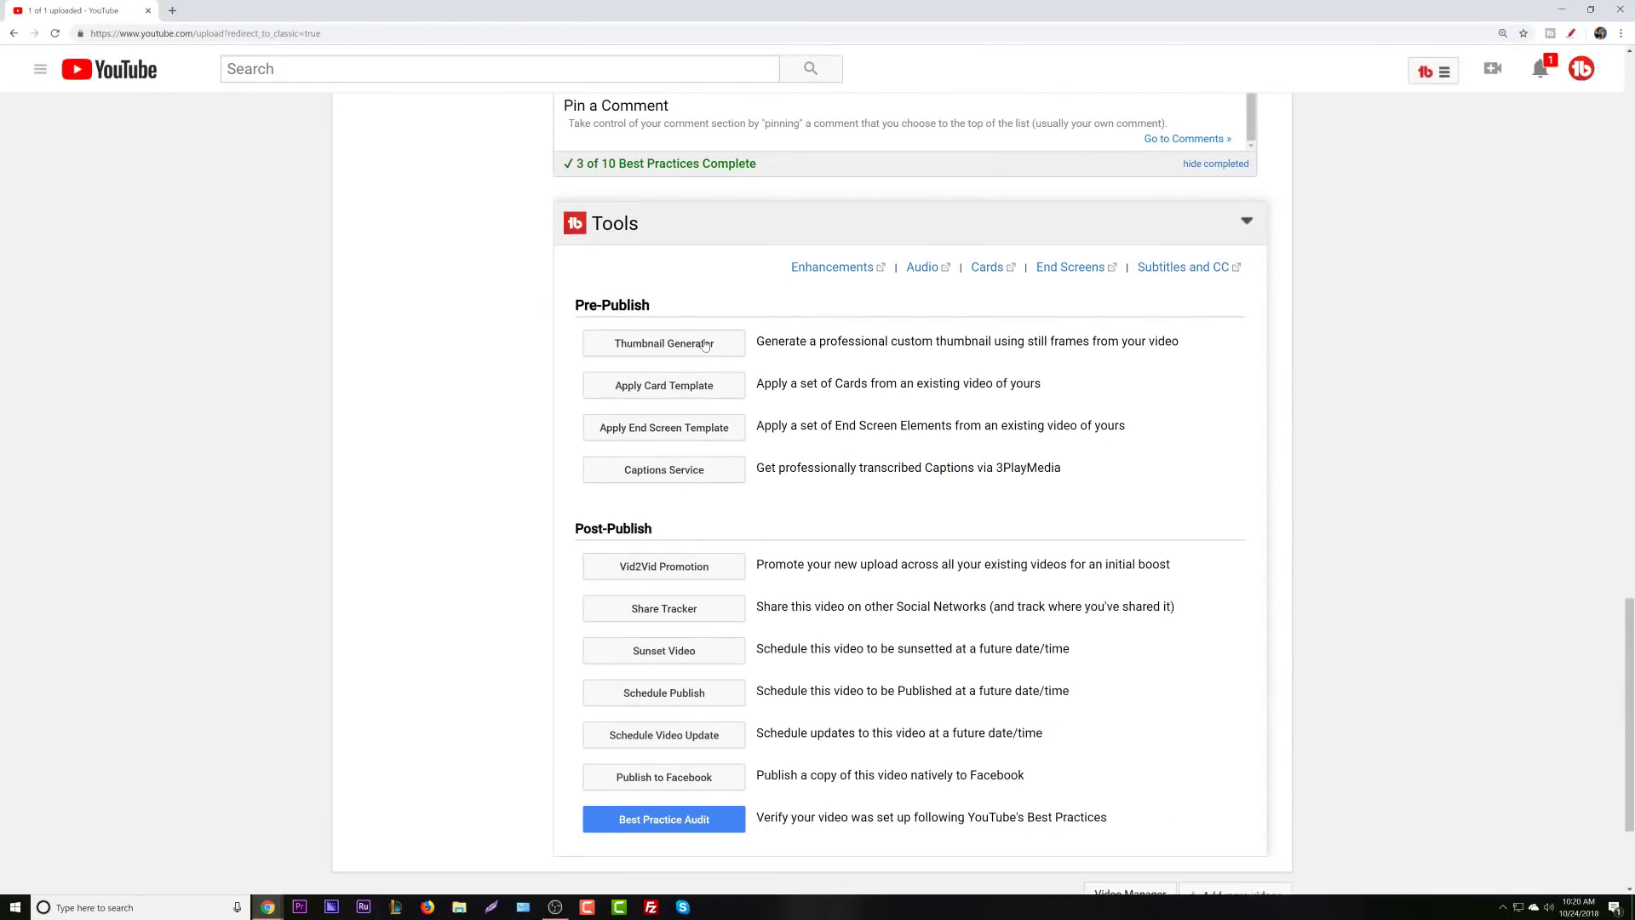
Start the Thumbnail Generator with the existing "TIPS & TRICKS" portrait image as the background and continue to the layers stage.
left_click(706, 345)
left_click(1035, 362)
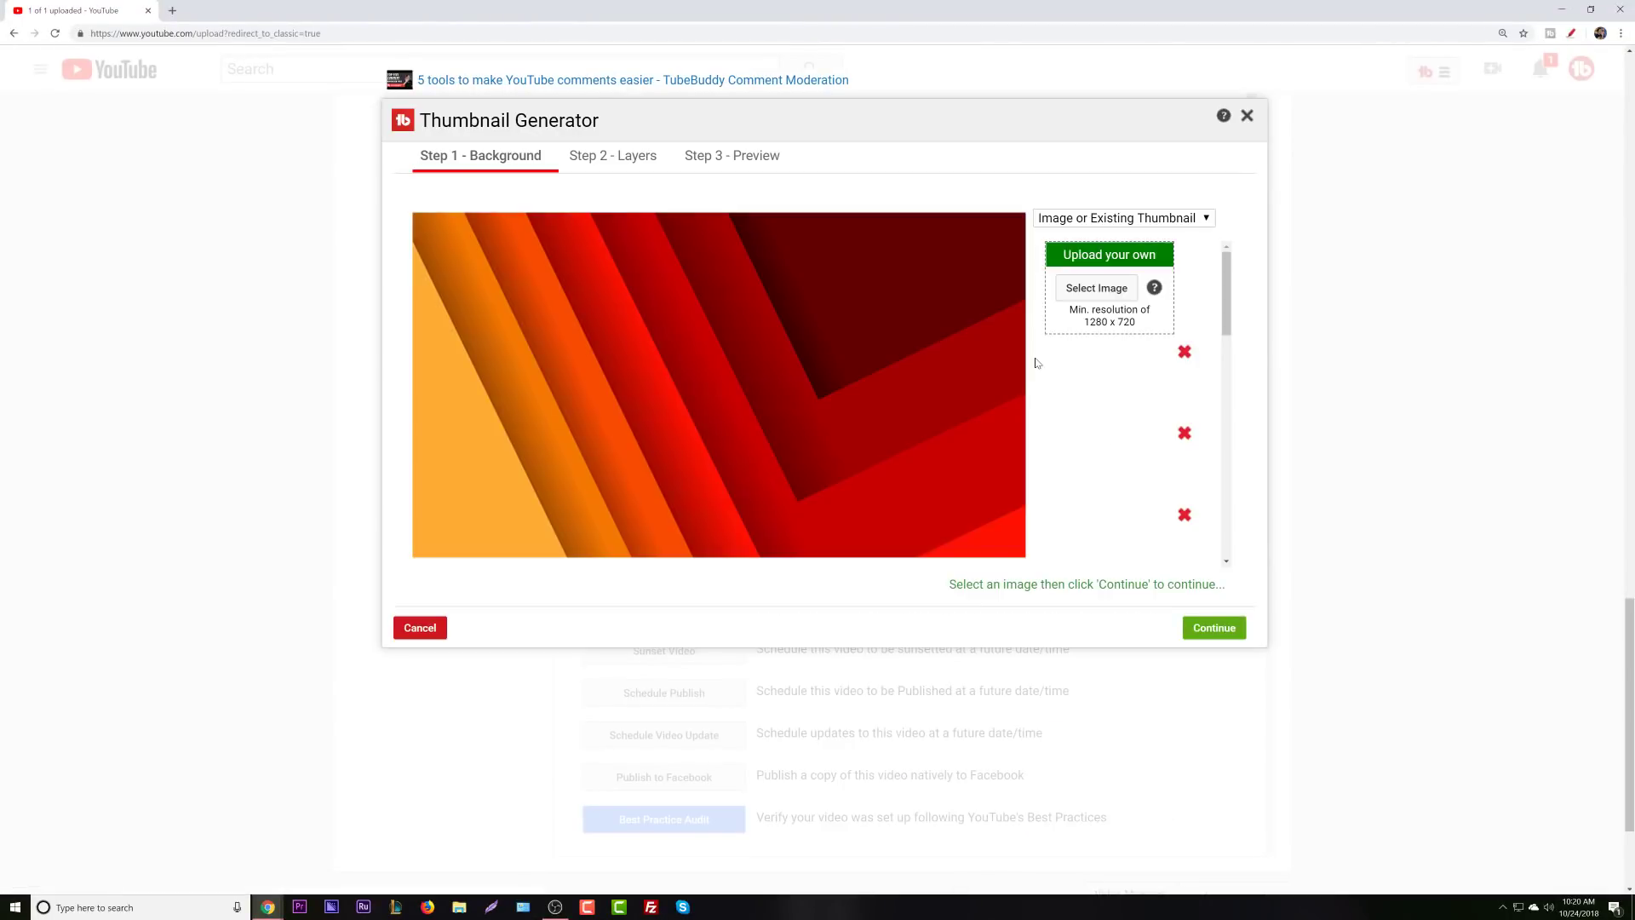
scroll(1117, 487, "down", 1)
left_click(1124, 462)
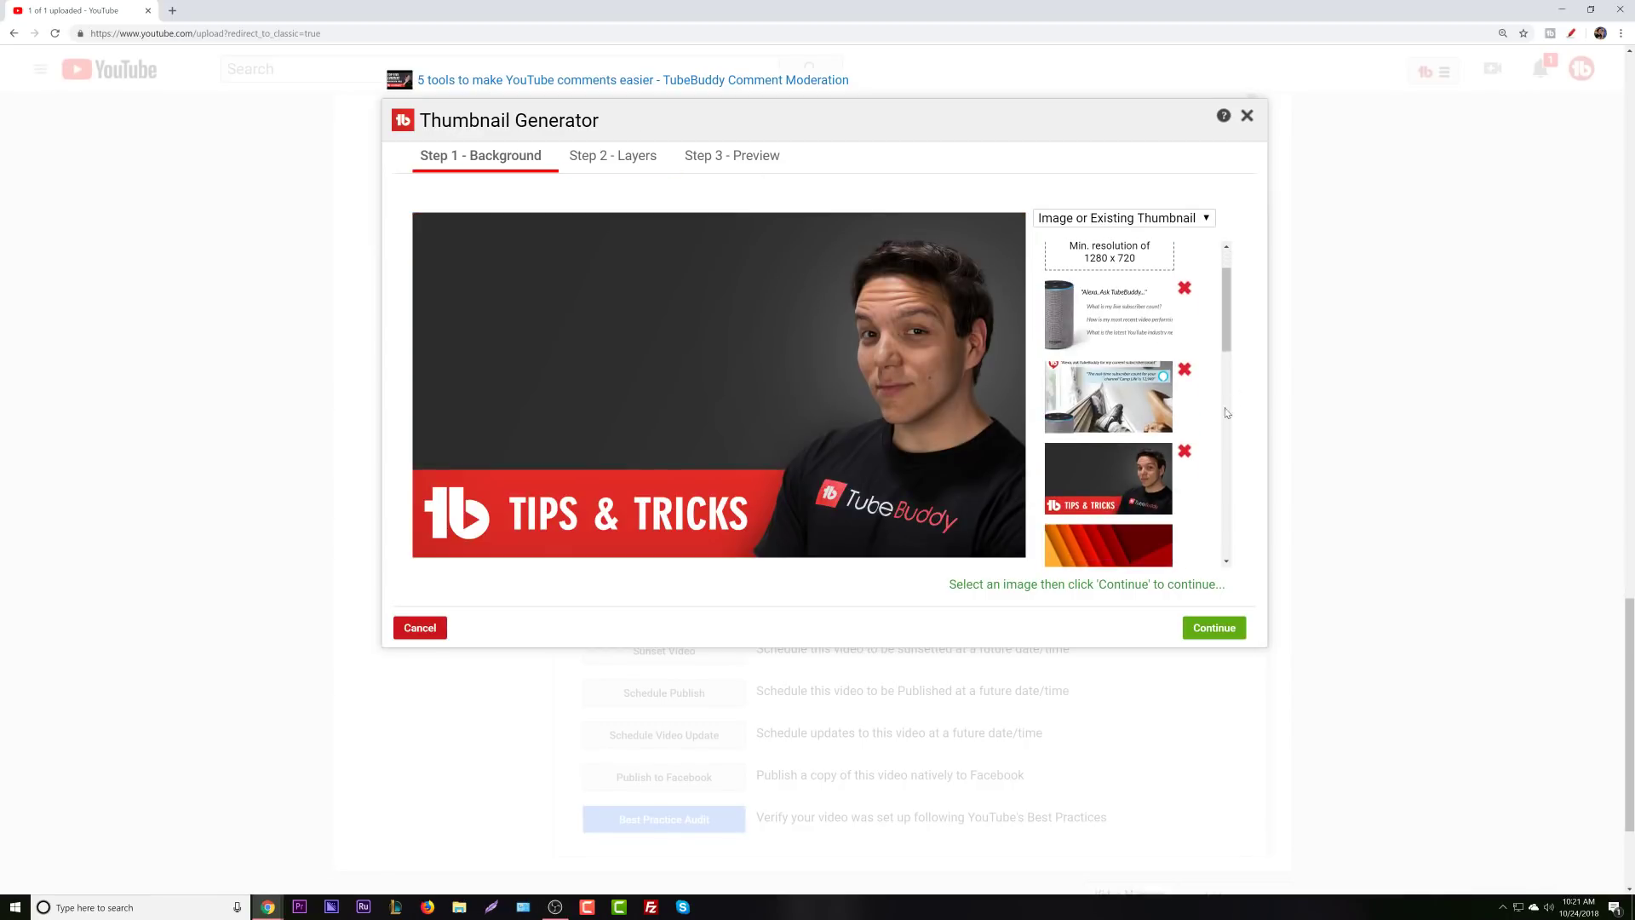
left_click(1213, 627)
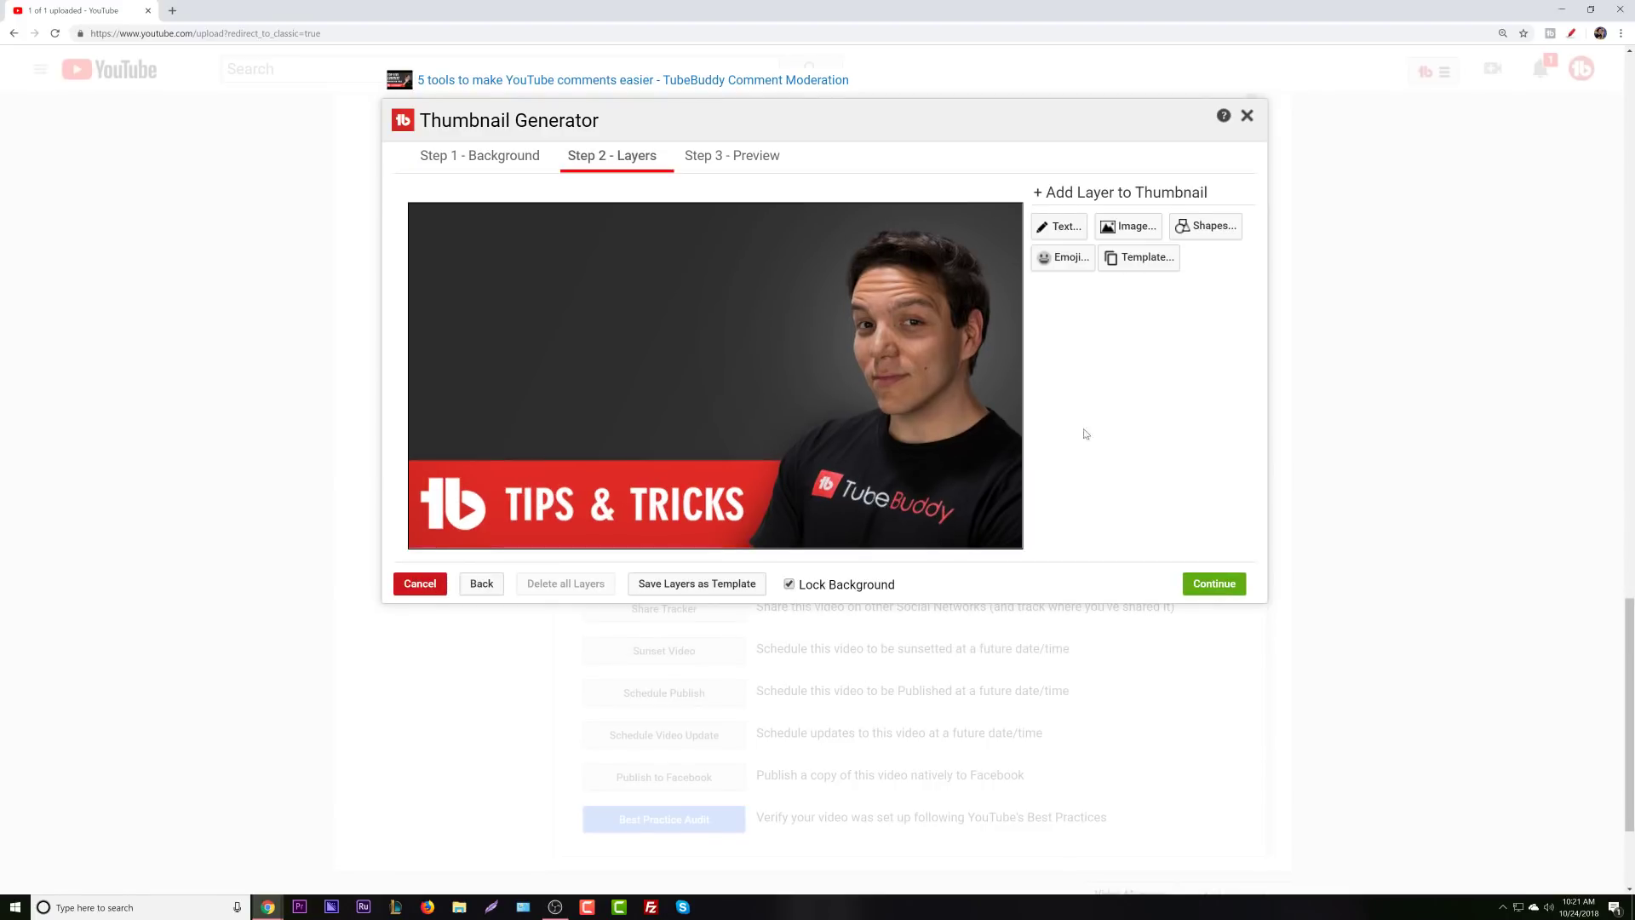
Add an XL red Archivo Black text layer reading "TOP 5 COMMENT TOOLS" to the thumbnail.
left_click(1063, 228)
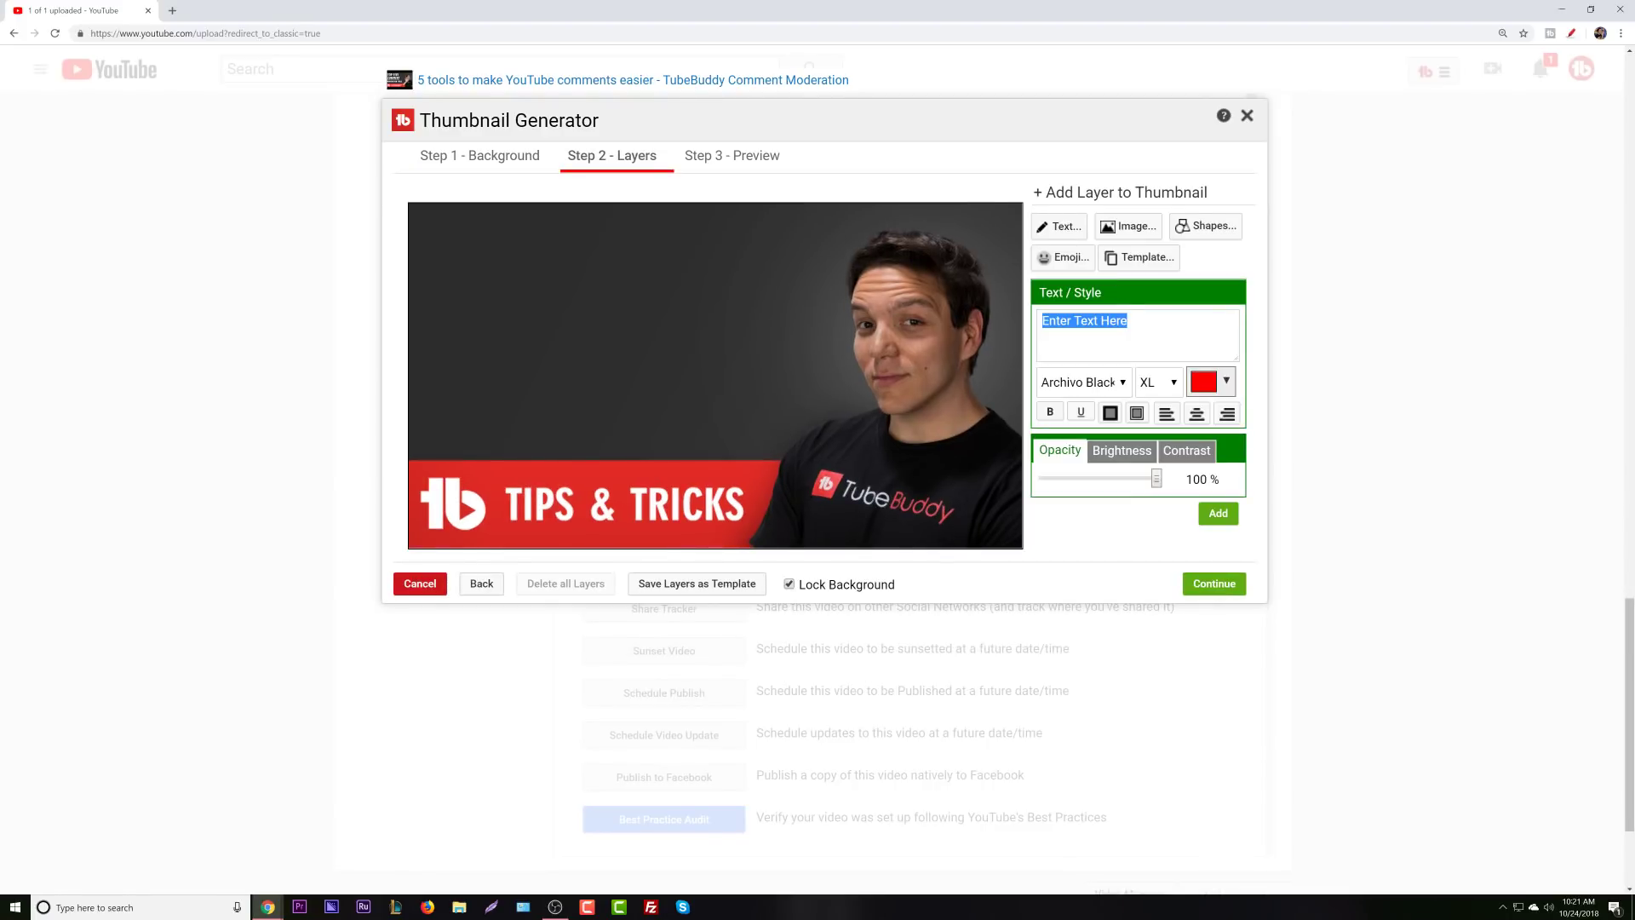
type("TOP 4")
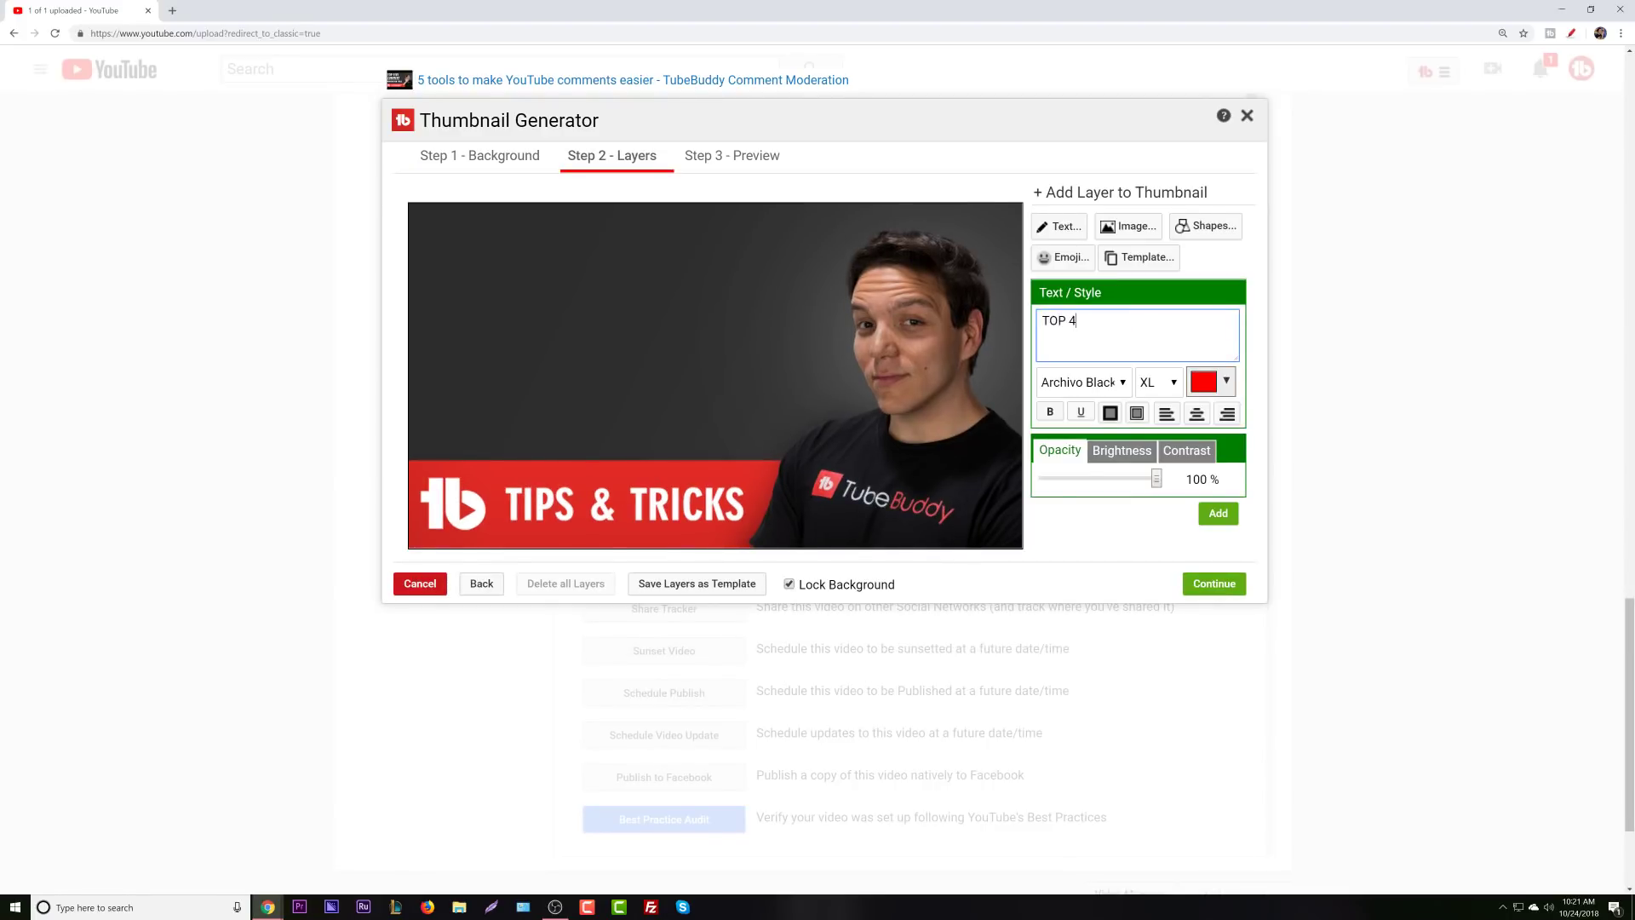
type(" Commen")
key("BackSpace")
key("BackSpace")
key("BackSpace")
type("OM")
key("BackSpace")
key("BackSpace")
type("OMMENT TOOLS")
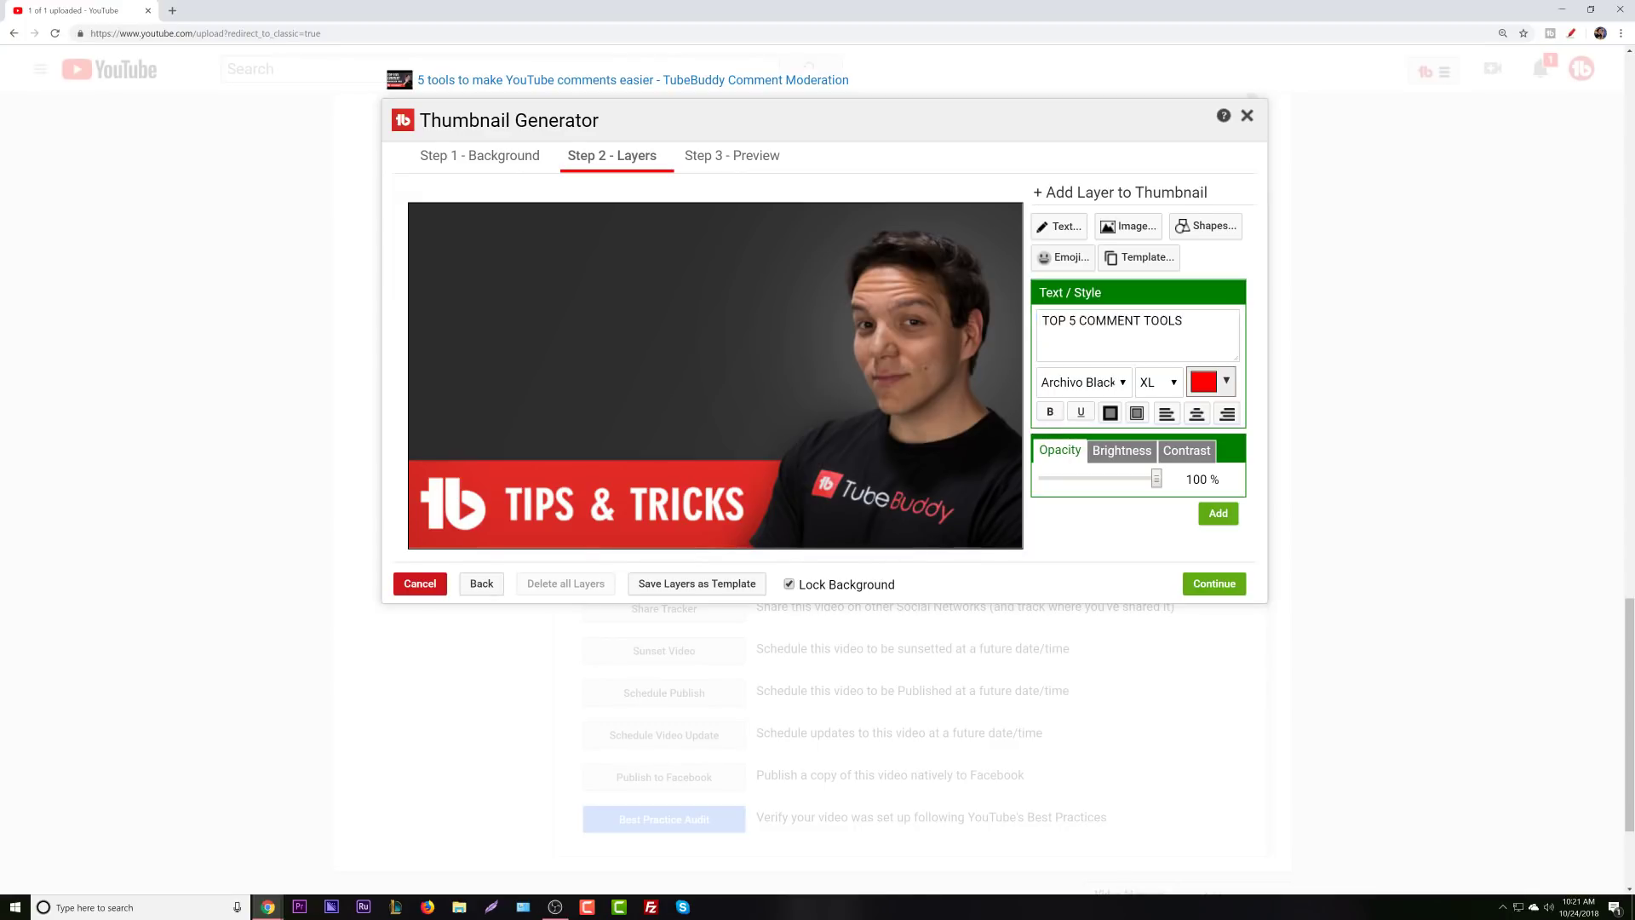
left_click(1220, 513)
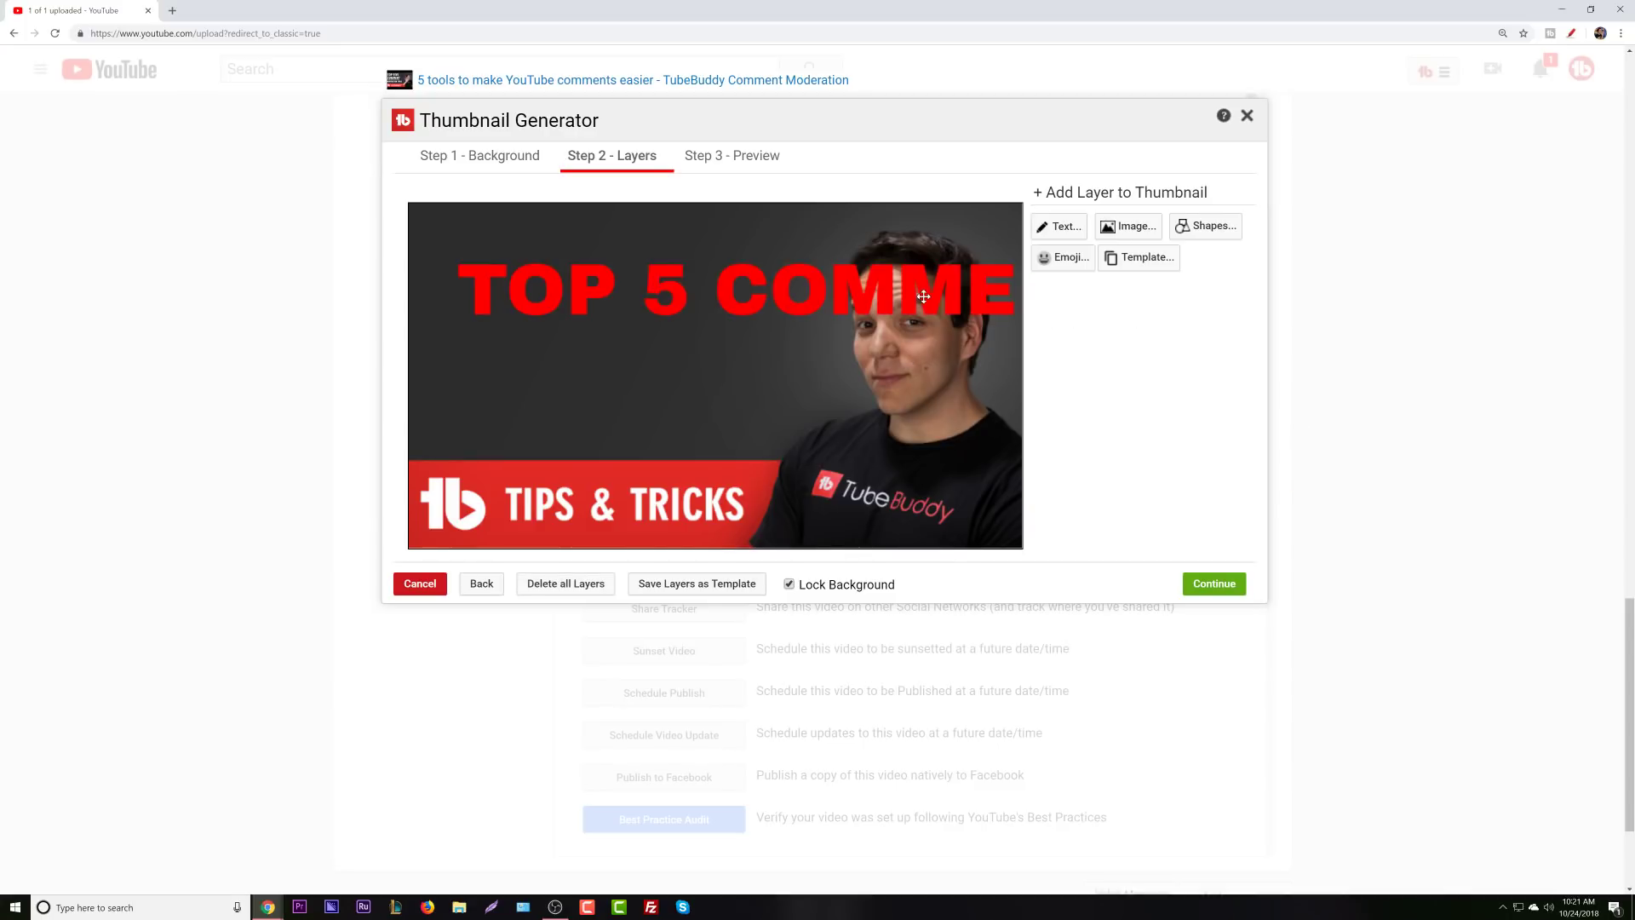
Try to reposition and shrink the "TOP 5 COMMENT TOOLS" layer, and delete it from the thumbnail.
left_click_drag(922, 295, 933, 324)
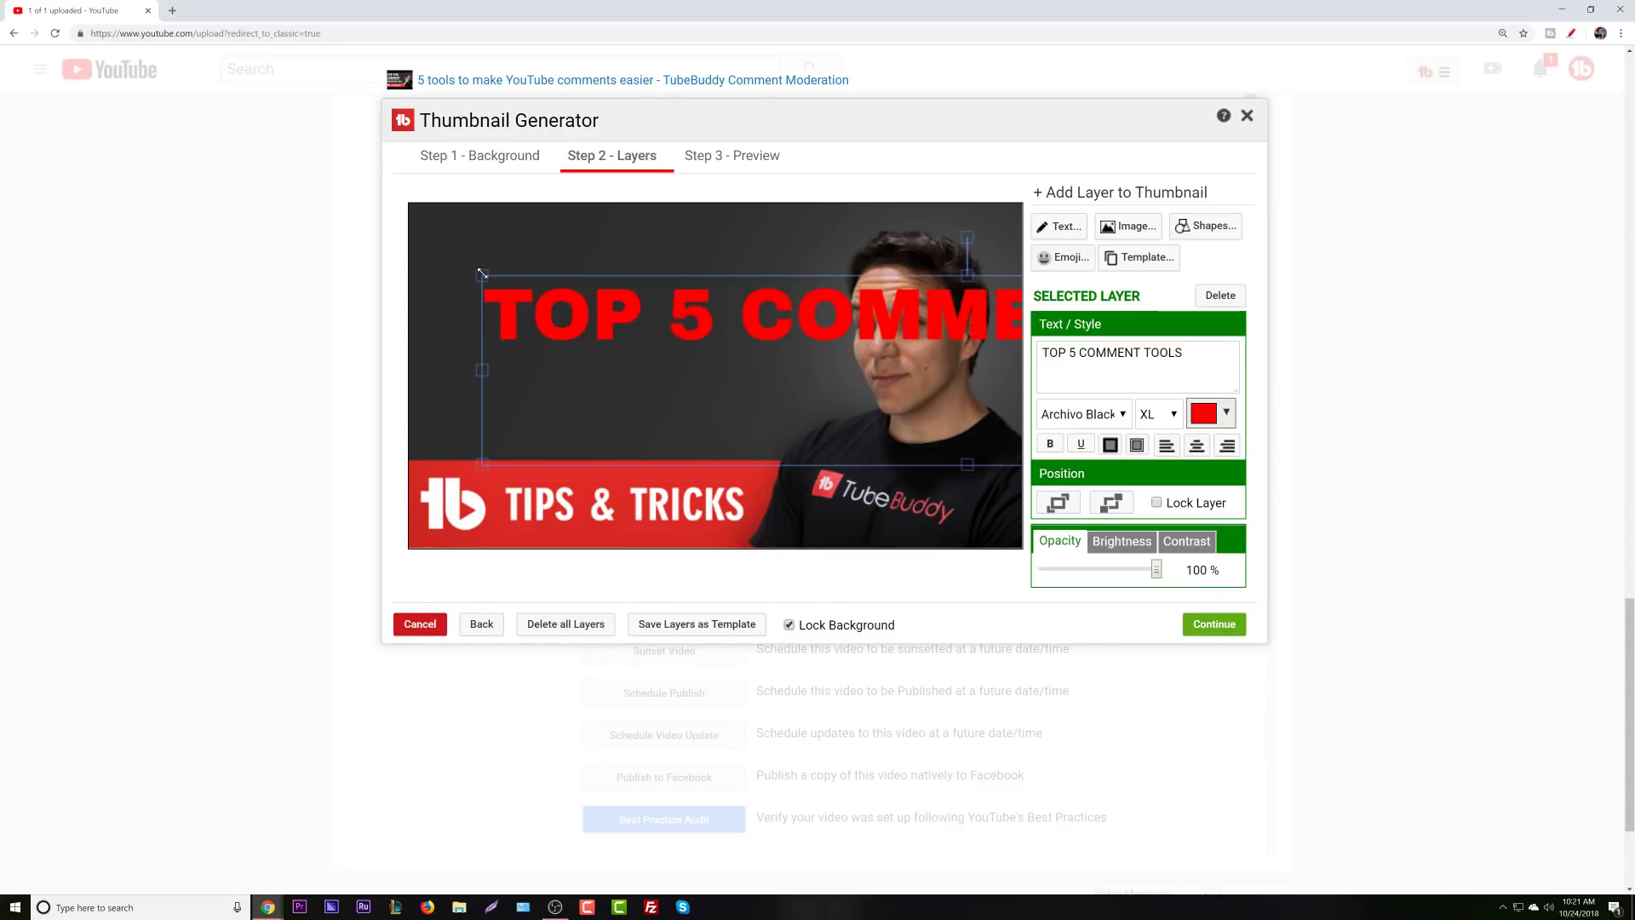
left_click_drag(481, 272, 966, 460)
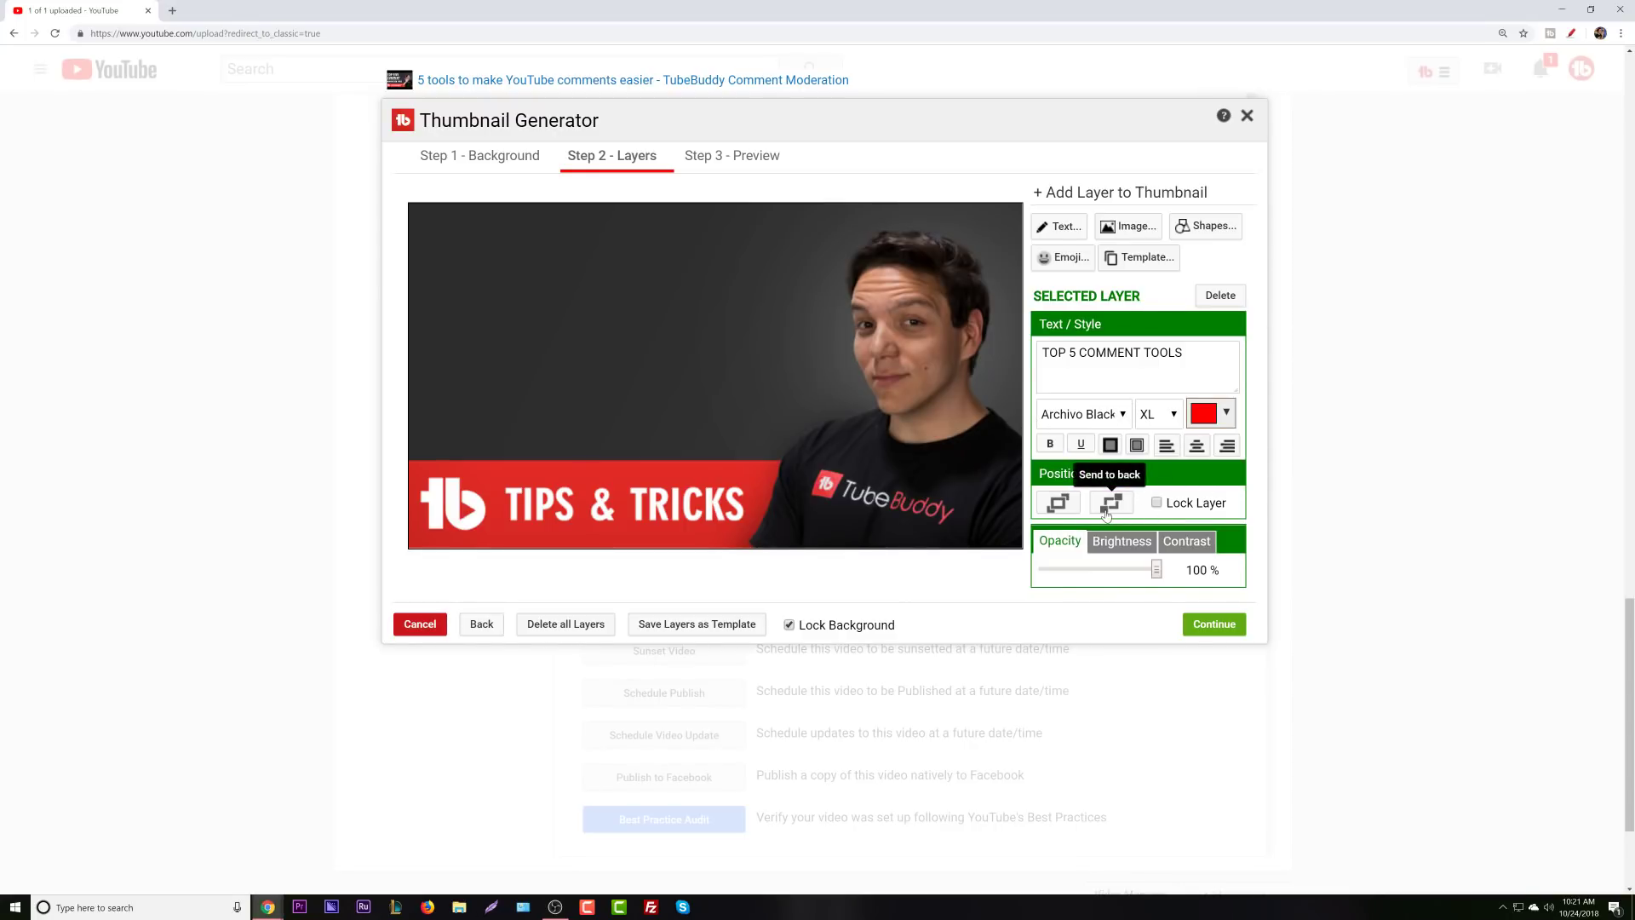
left_click(1227, 298)
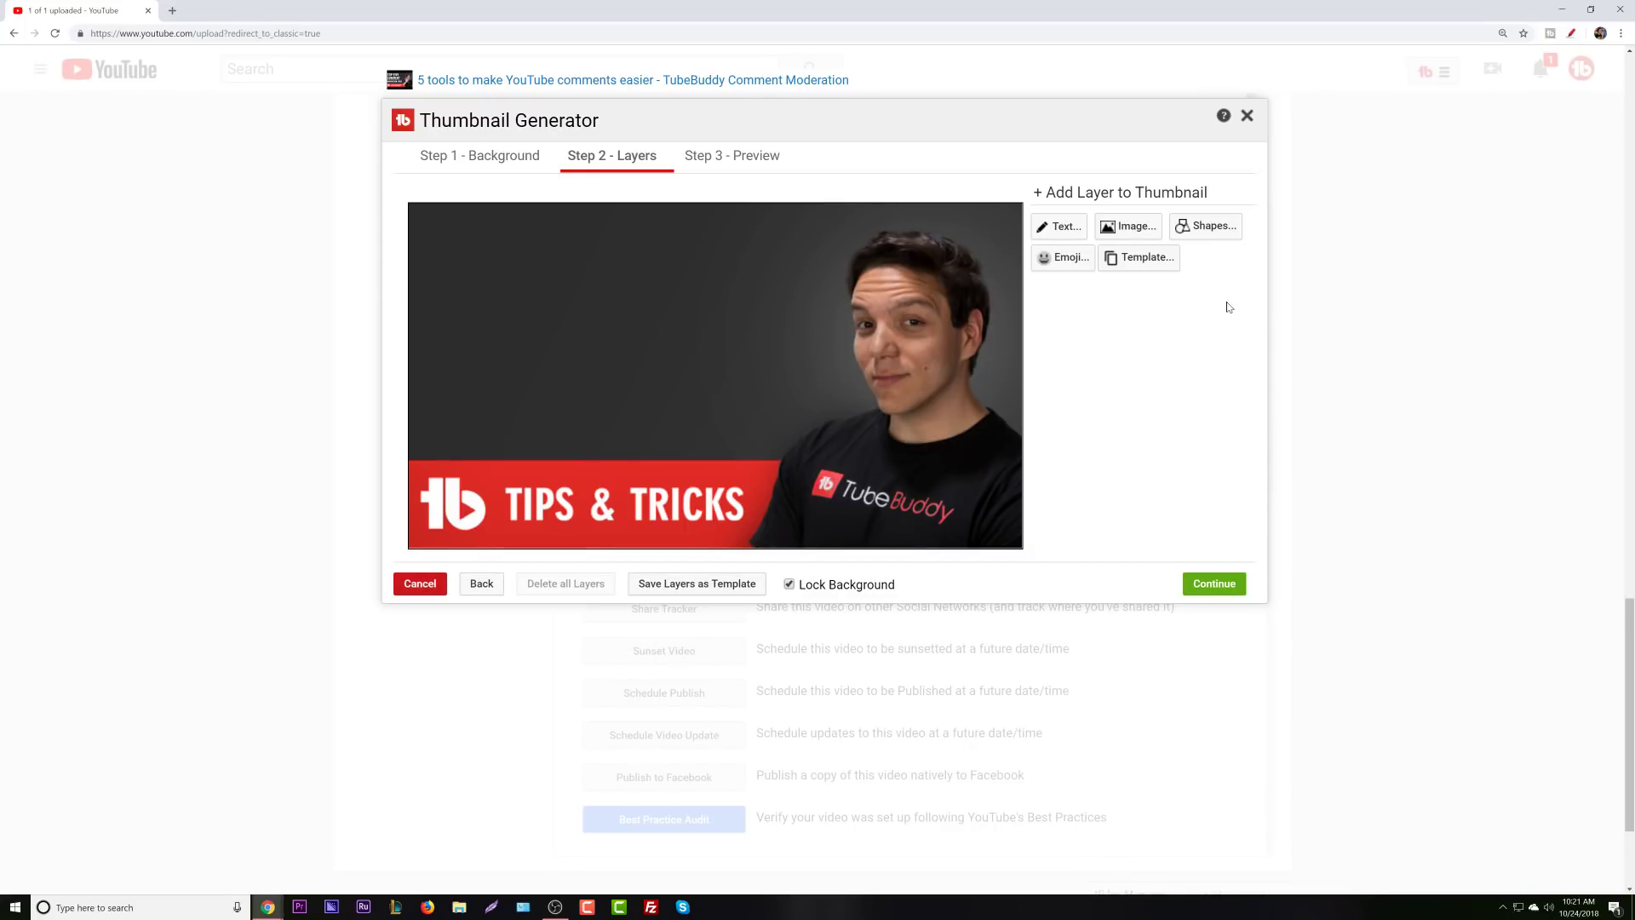
Add a text layer with the placeholder "Enter Text Here" and scale it down to fit the empty area beside the portrait.
left_click(1061, 228)
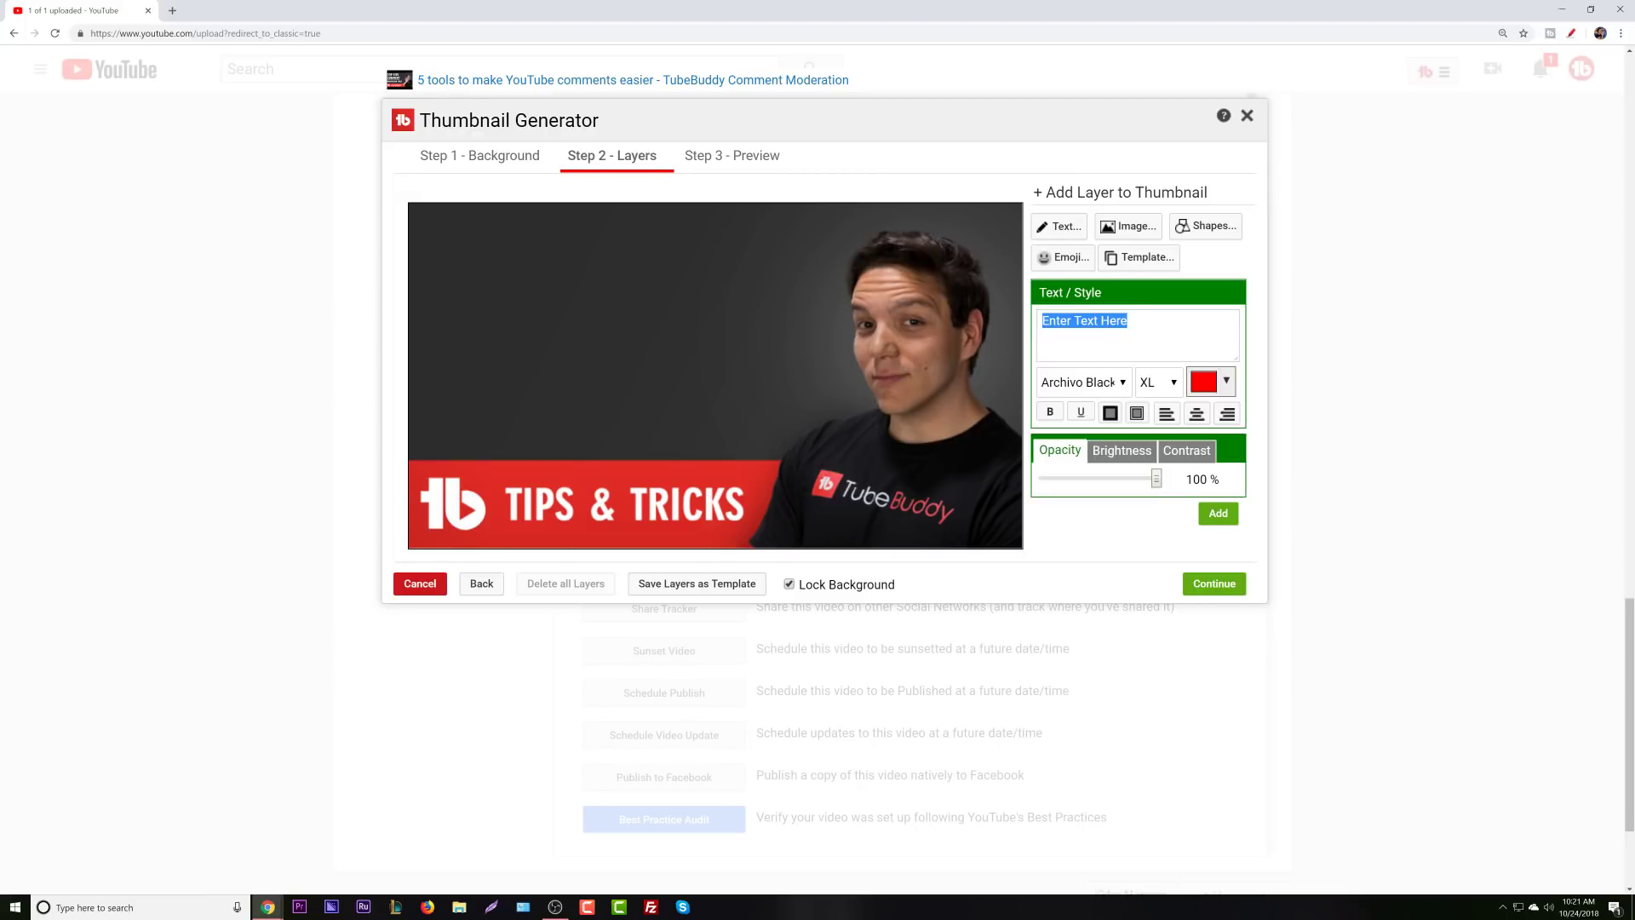
left_click(1220, 514)
left_click_drag(465, 253, 835, 357)
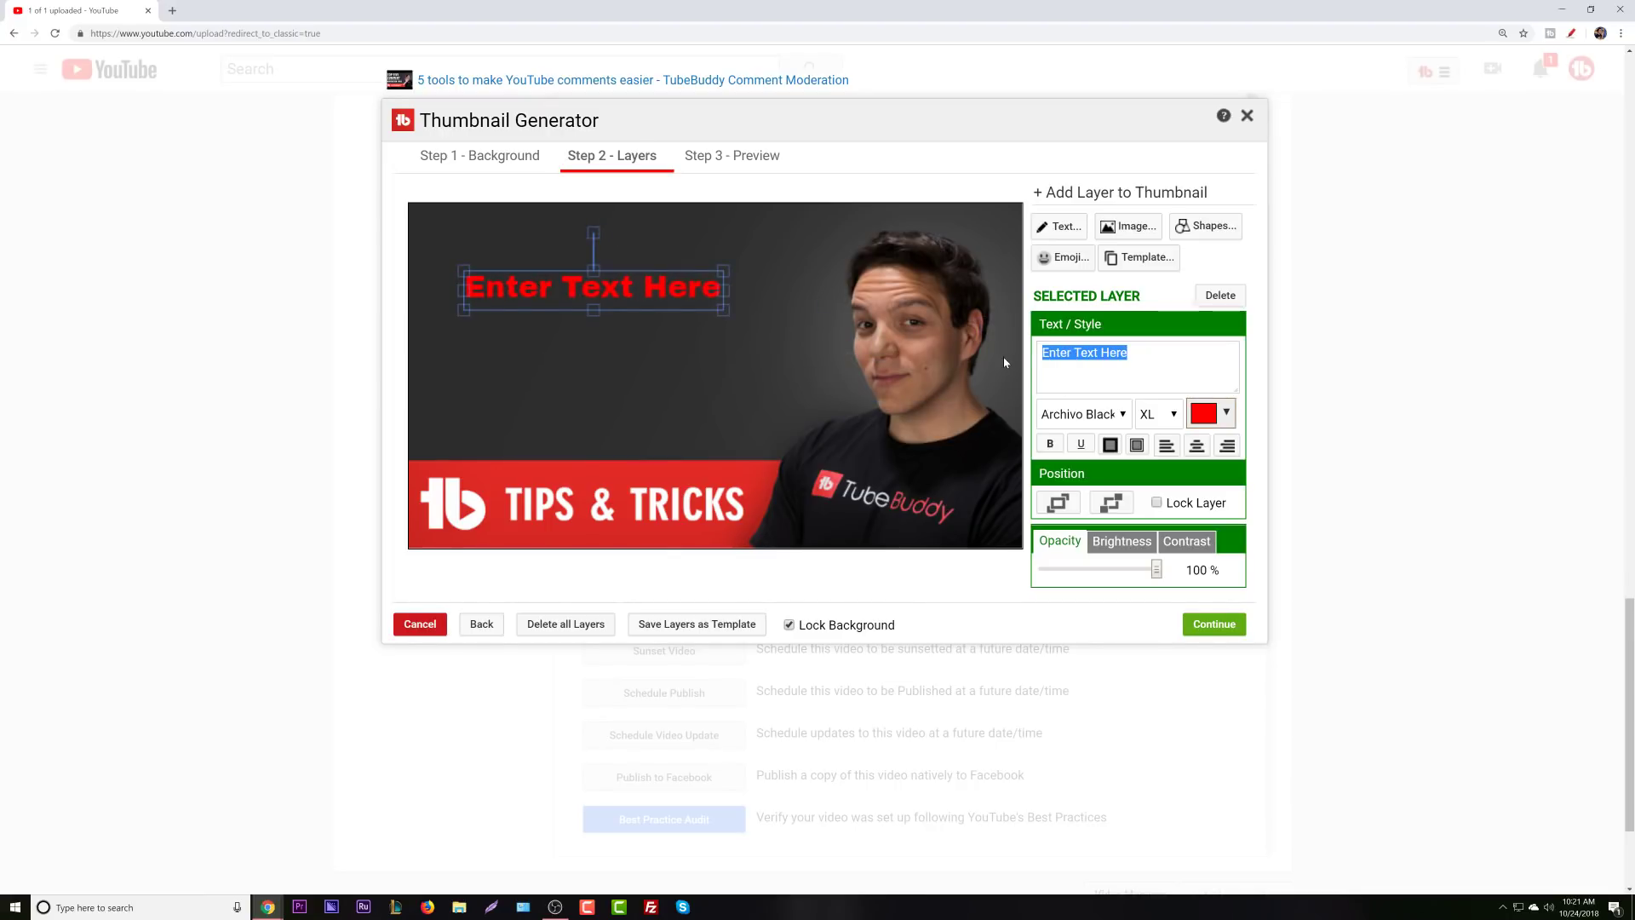
Replace the layer's placeholder text with "TOP 5 COMMENT TOOLS" and shift the layer away from the portrait.
type("TOP 45")
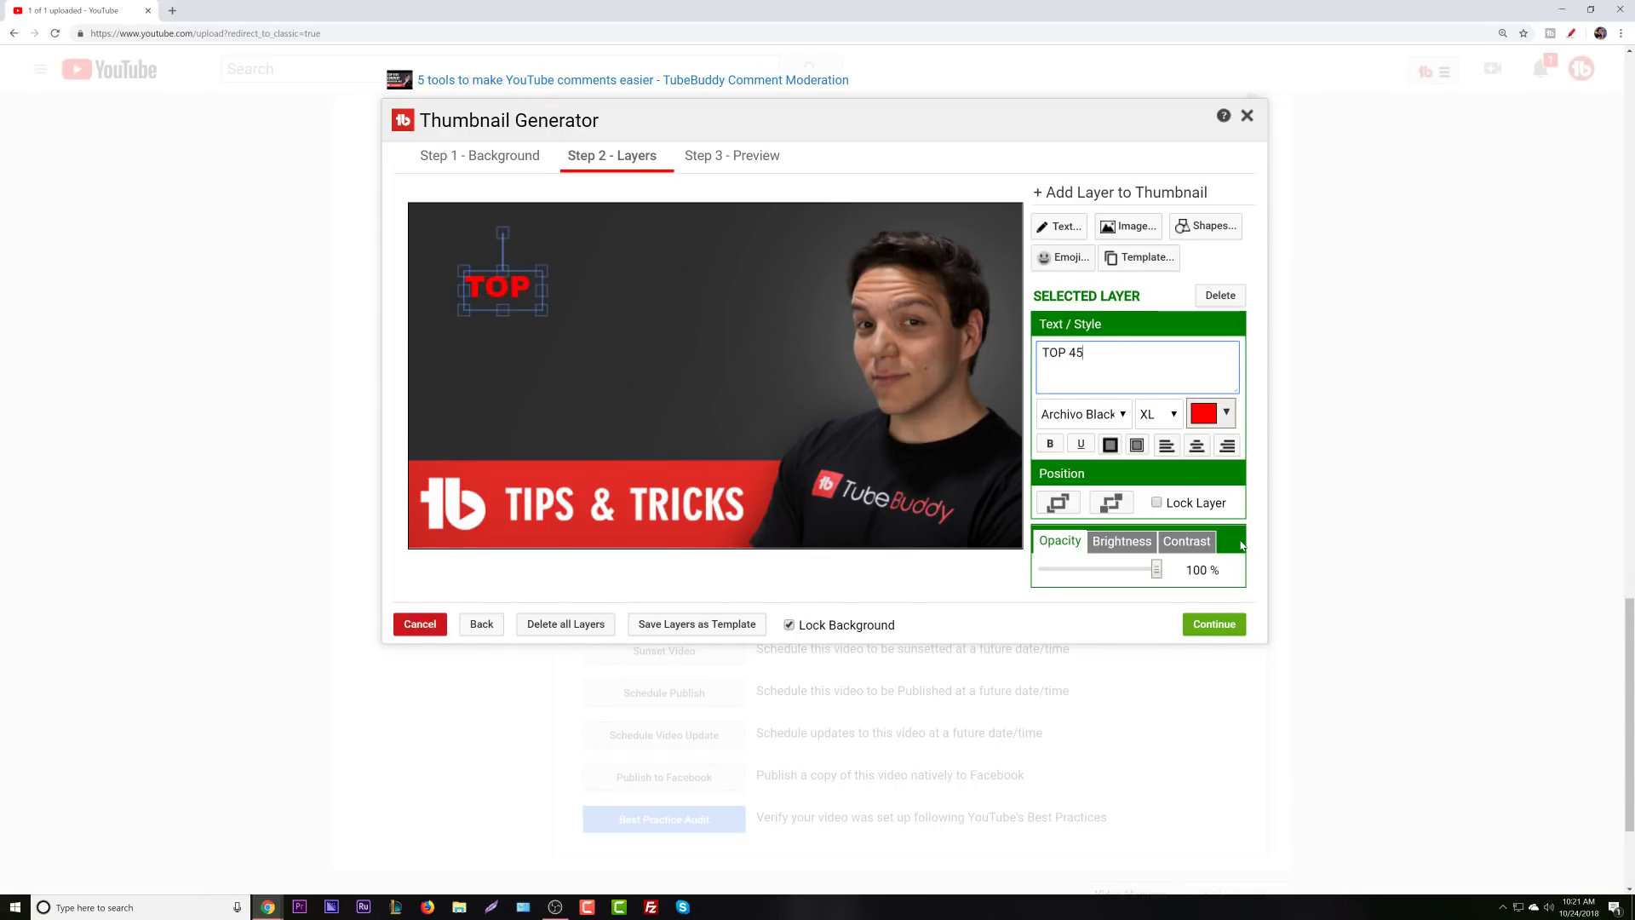
key("BackSpace")
key("BackSpace")
type("5 CO")
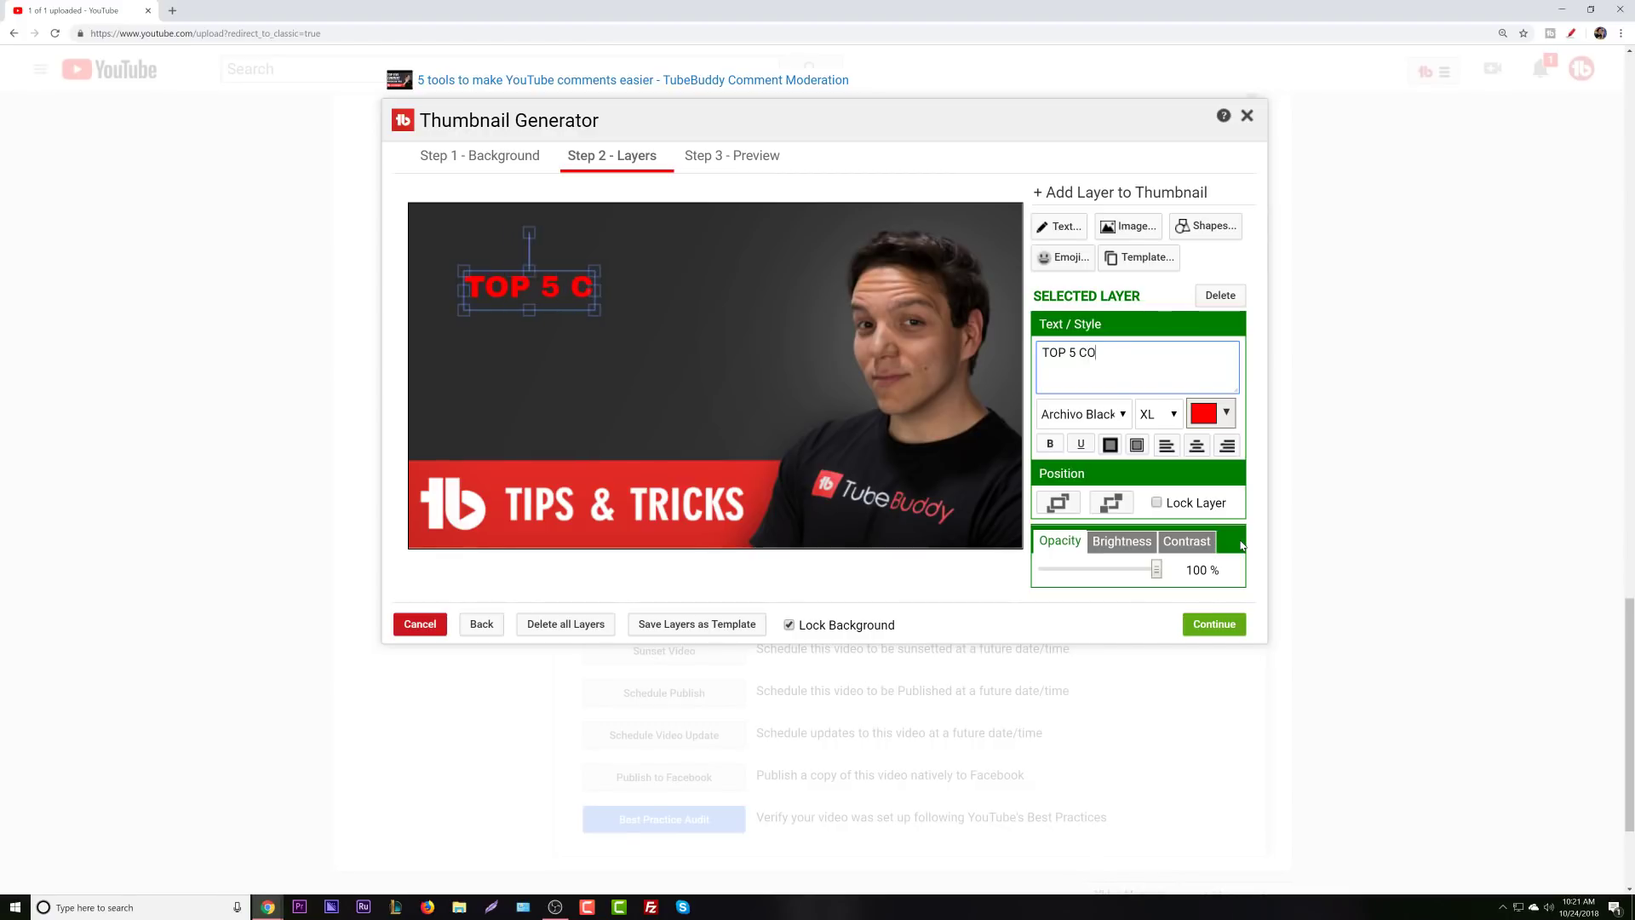
type("MMENT TOOLS")
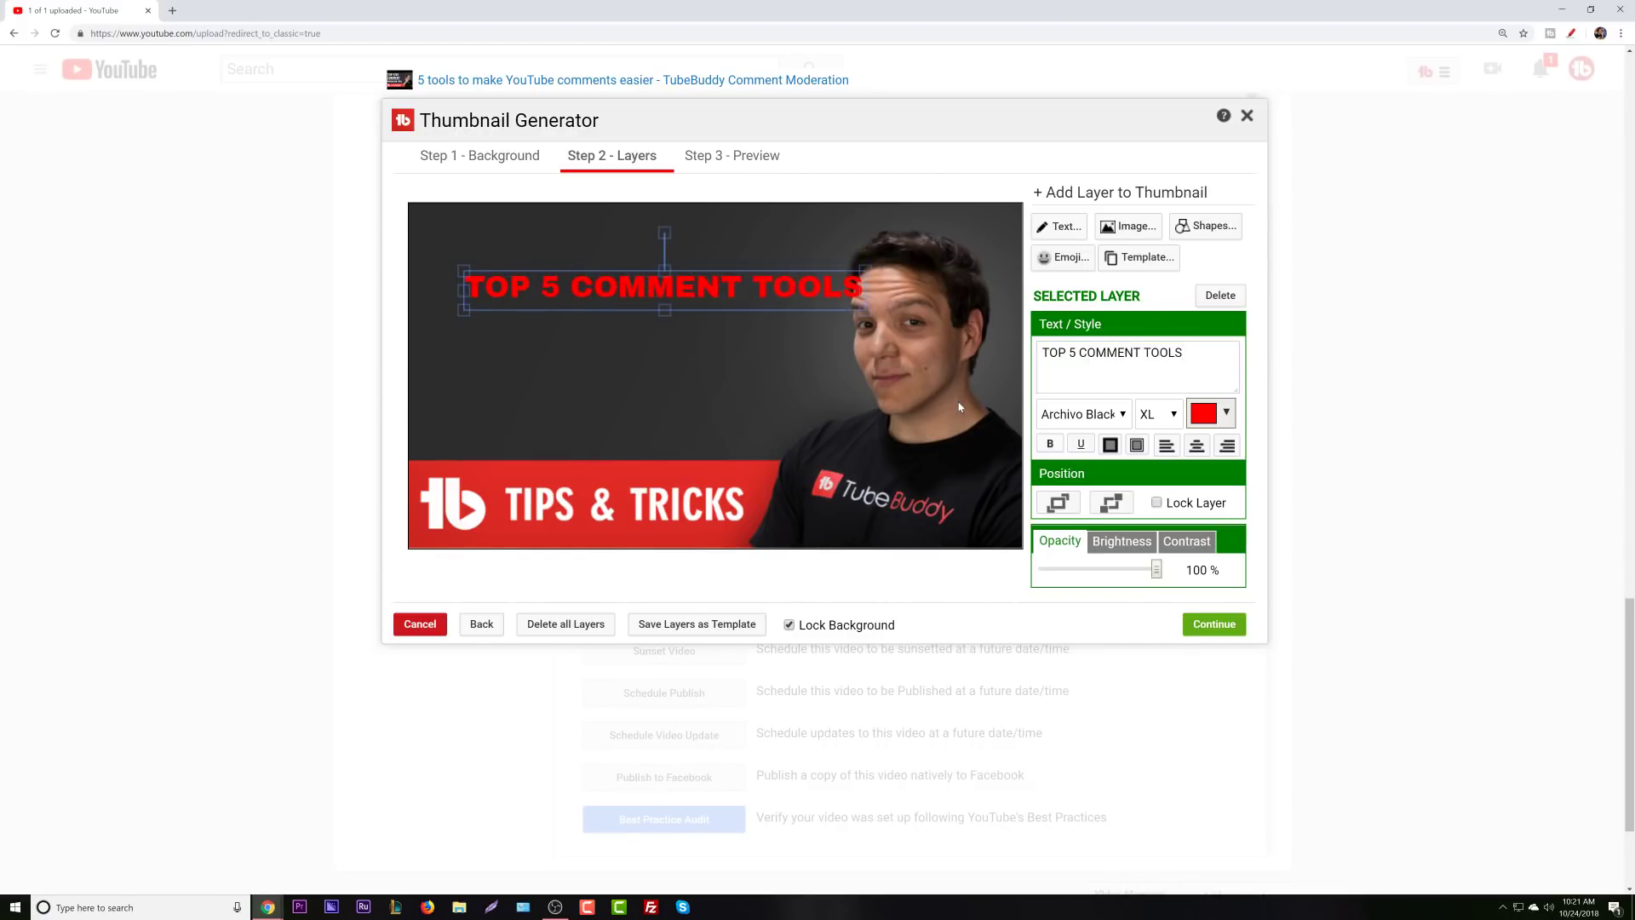
left_click_drag(777, 286, 749, 280)
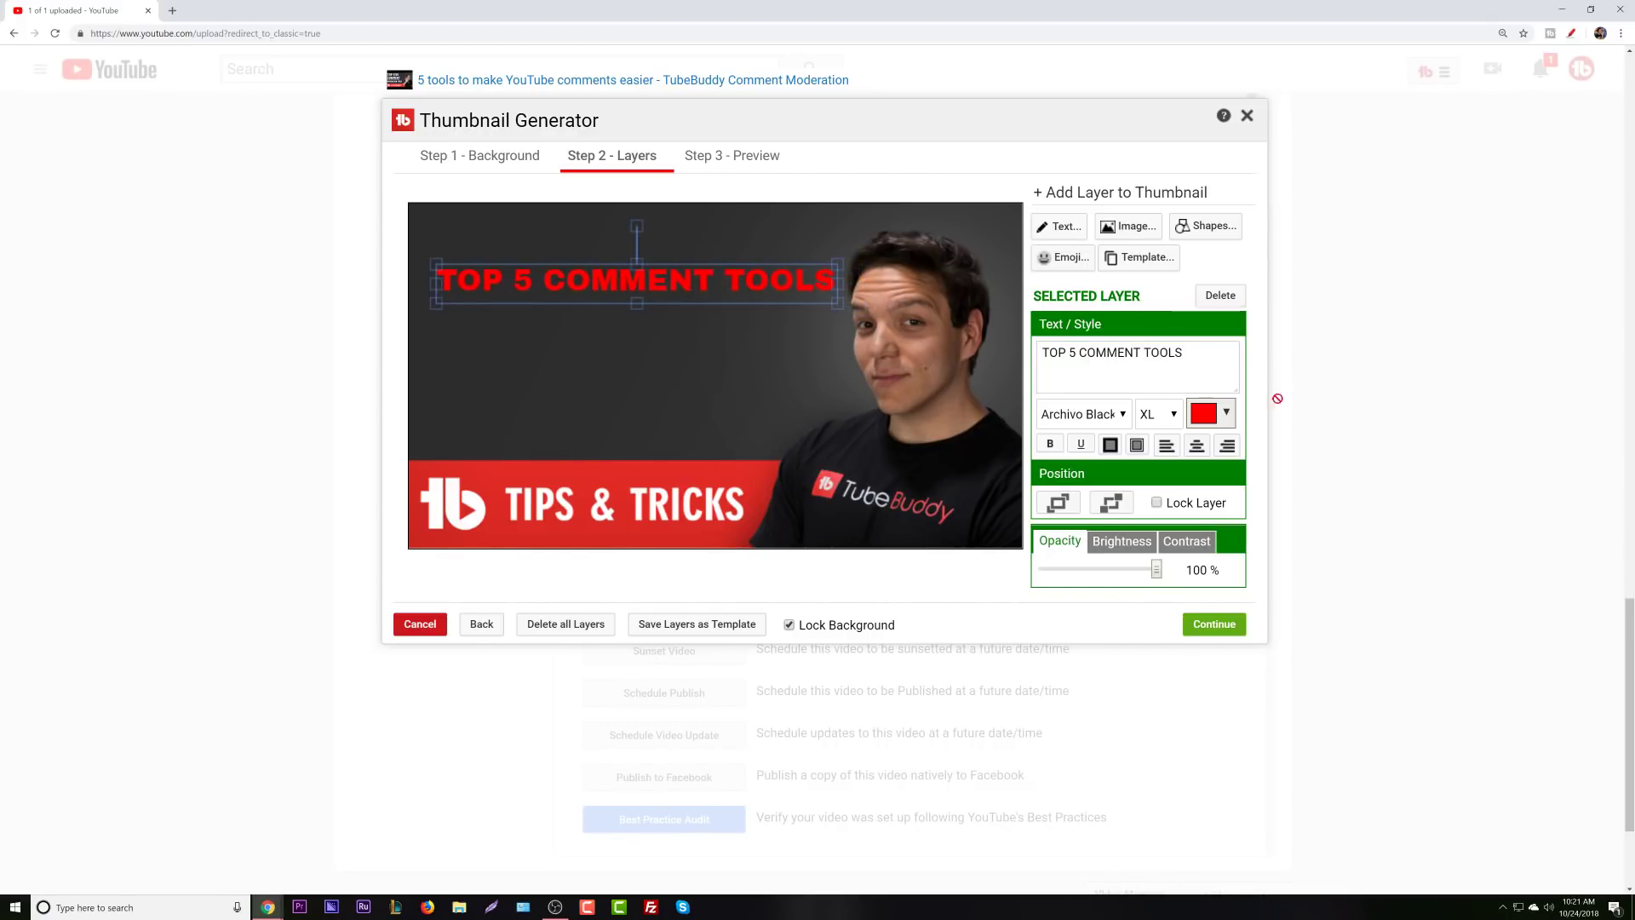
Recolor the "TOP 5 COMMENT TOOLS" layer white (#ffffff), move it to the thumbnail's upper-left area and close the Thumbnail Generator.
left_click(1209, 413)
left_click_drag(1227, 476, 1198, 439)
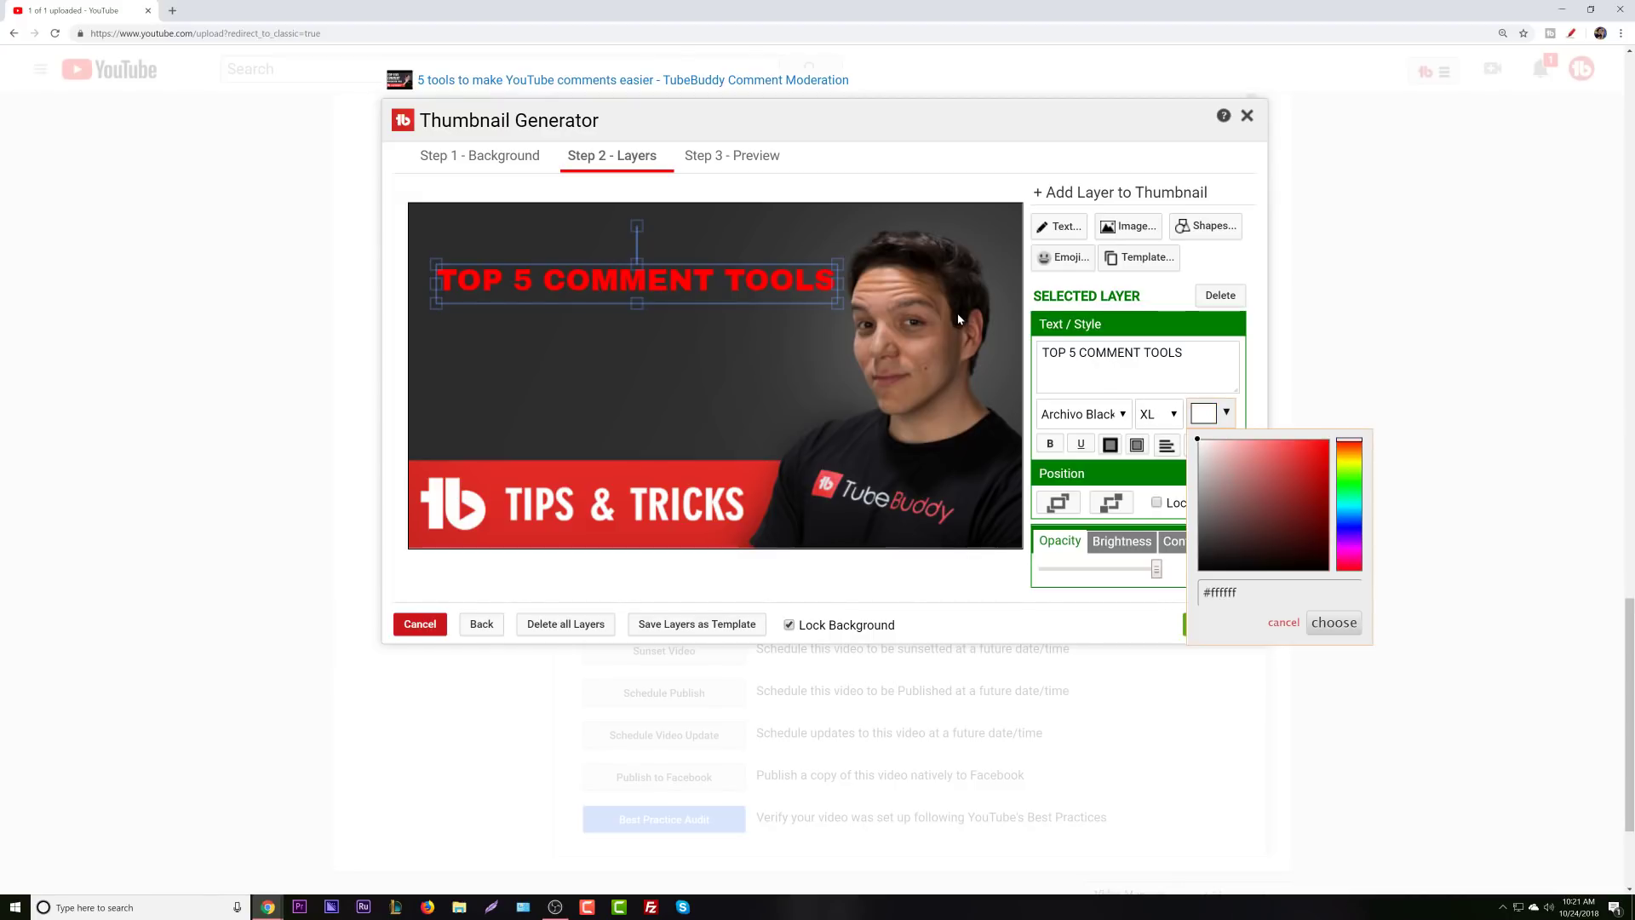
left_click_drag(1183, 353, 1048, 353)
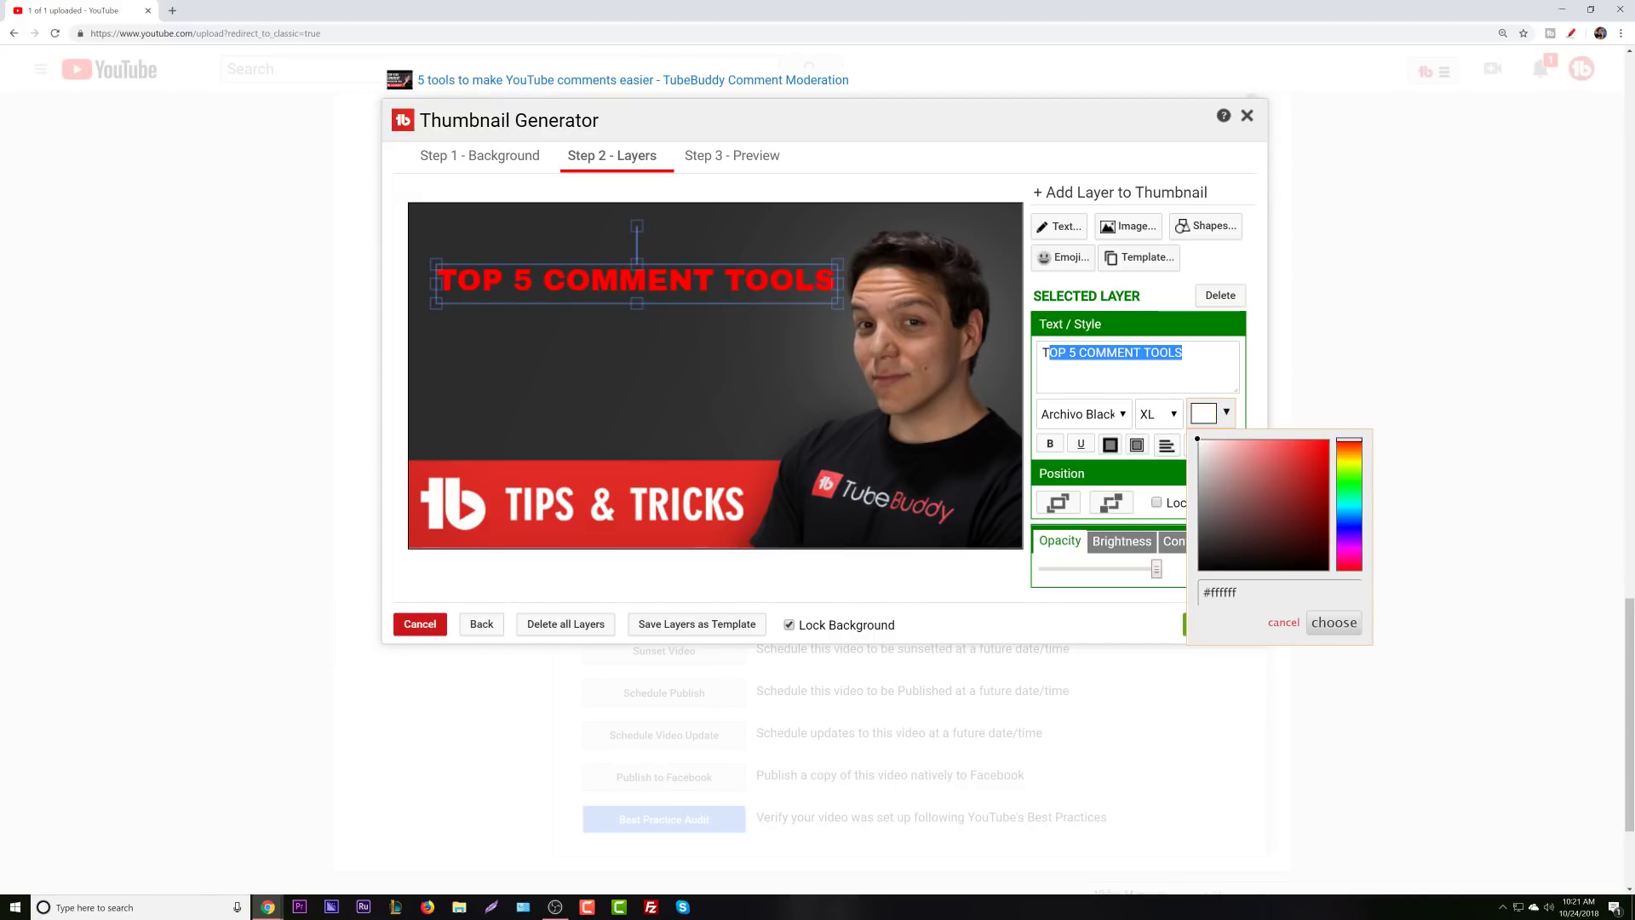
left_click(1319, 626)
left_click_drag(814, 290, 790, 263)
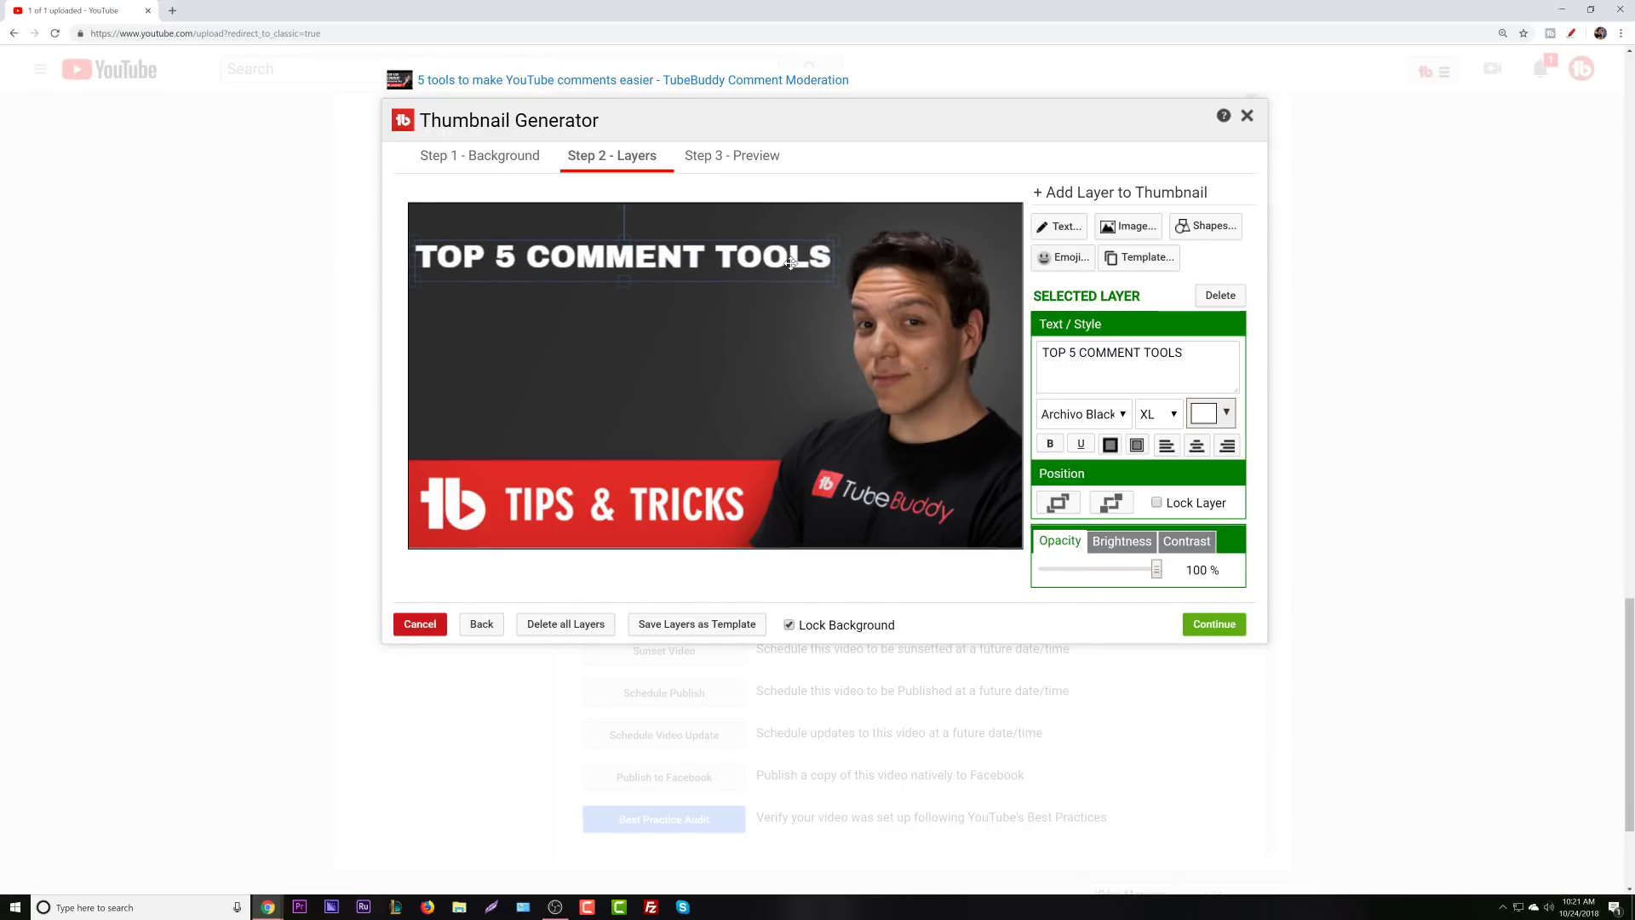
left_click(1247, 115)
Mark "Create a Custom Thumbnail" as done in the Upload Checklist and expand the "Monetize / Adv. Settings" guidance.
scroll(1127, 492, "up", 8)
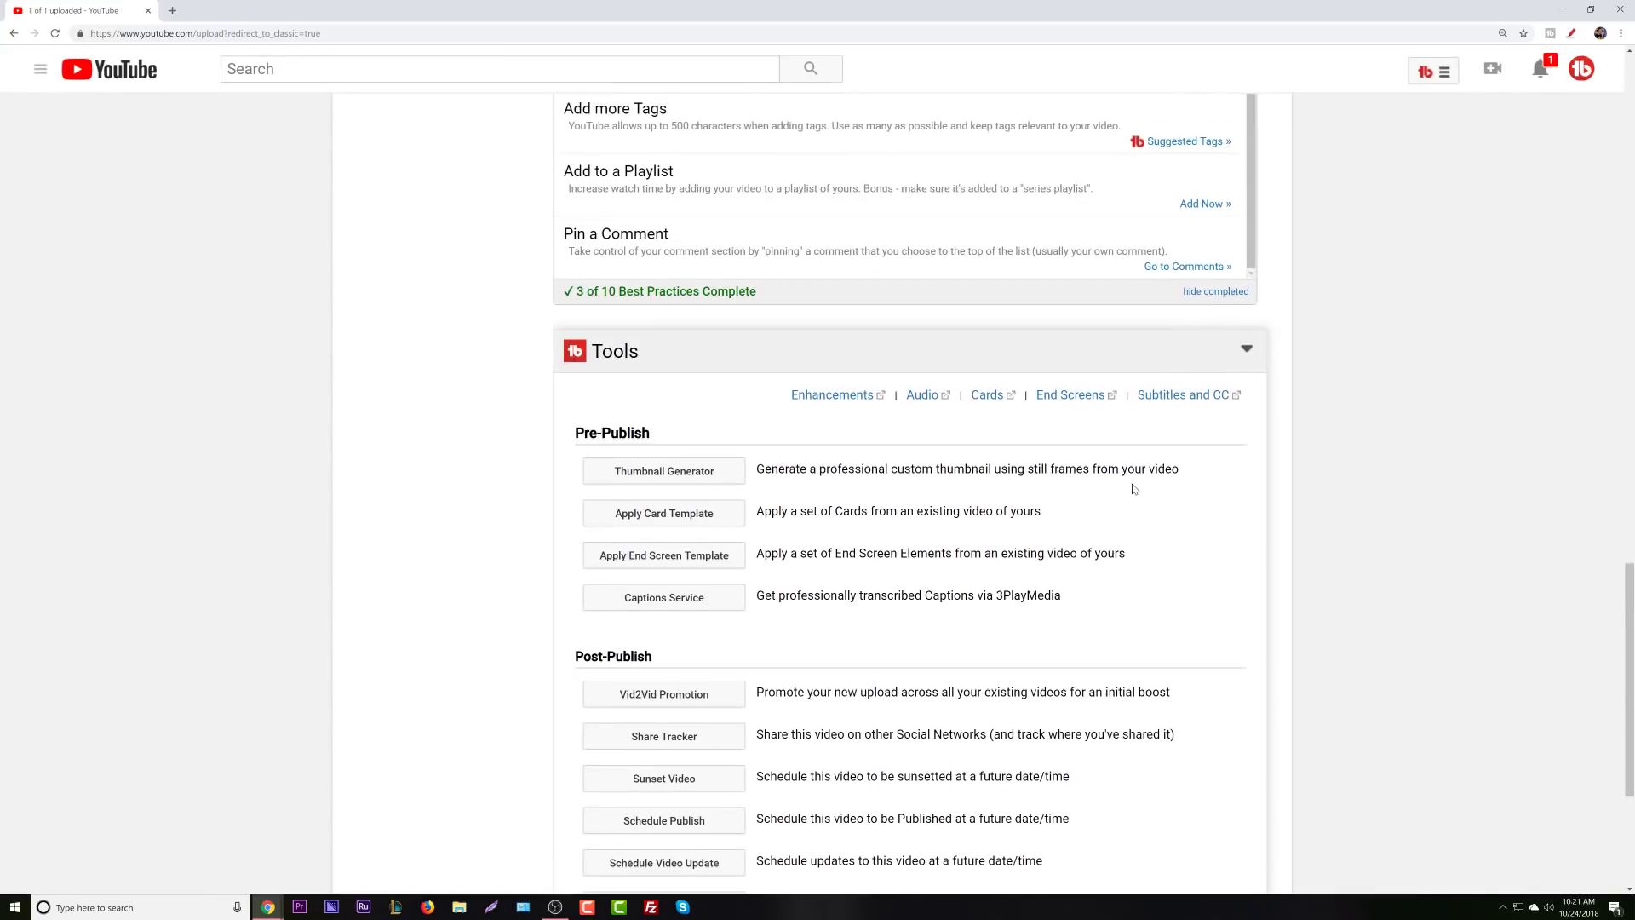
scroll(1283, 500, "up", 7)
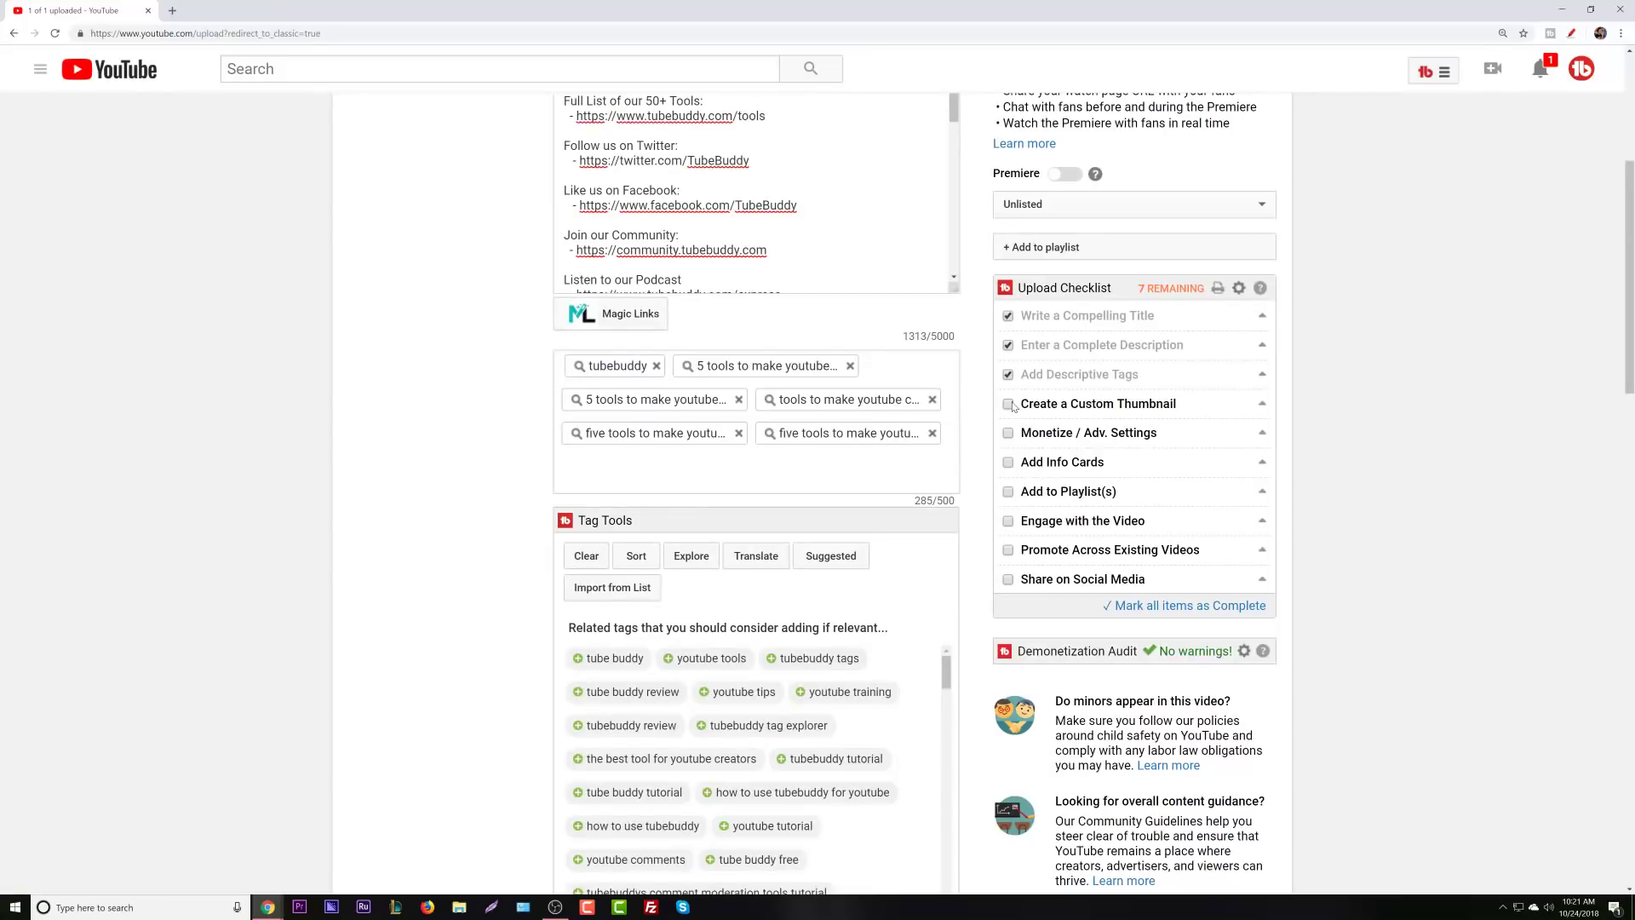
left_click(1009, 404)
scroll(1349, 472, "up", 1)
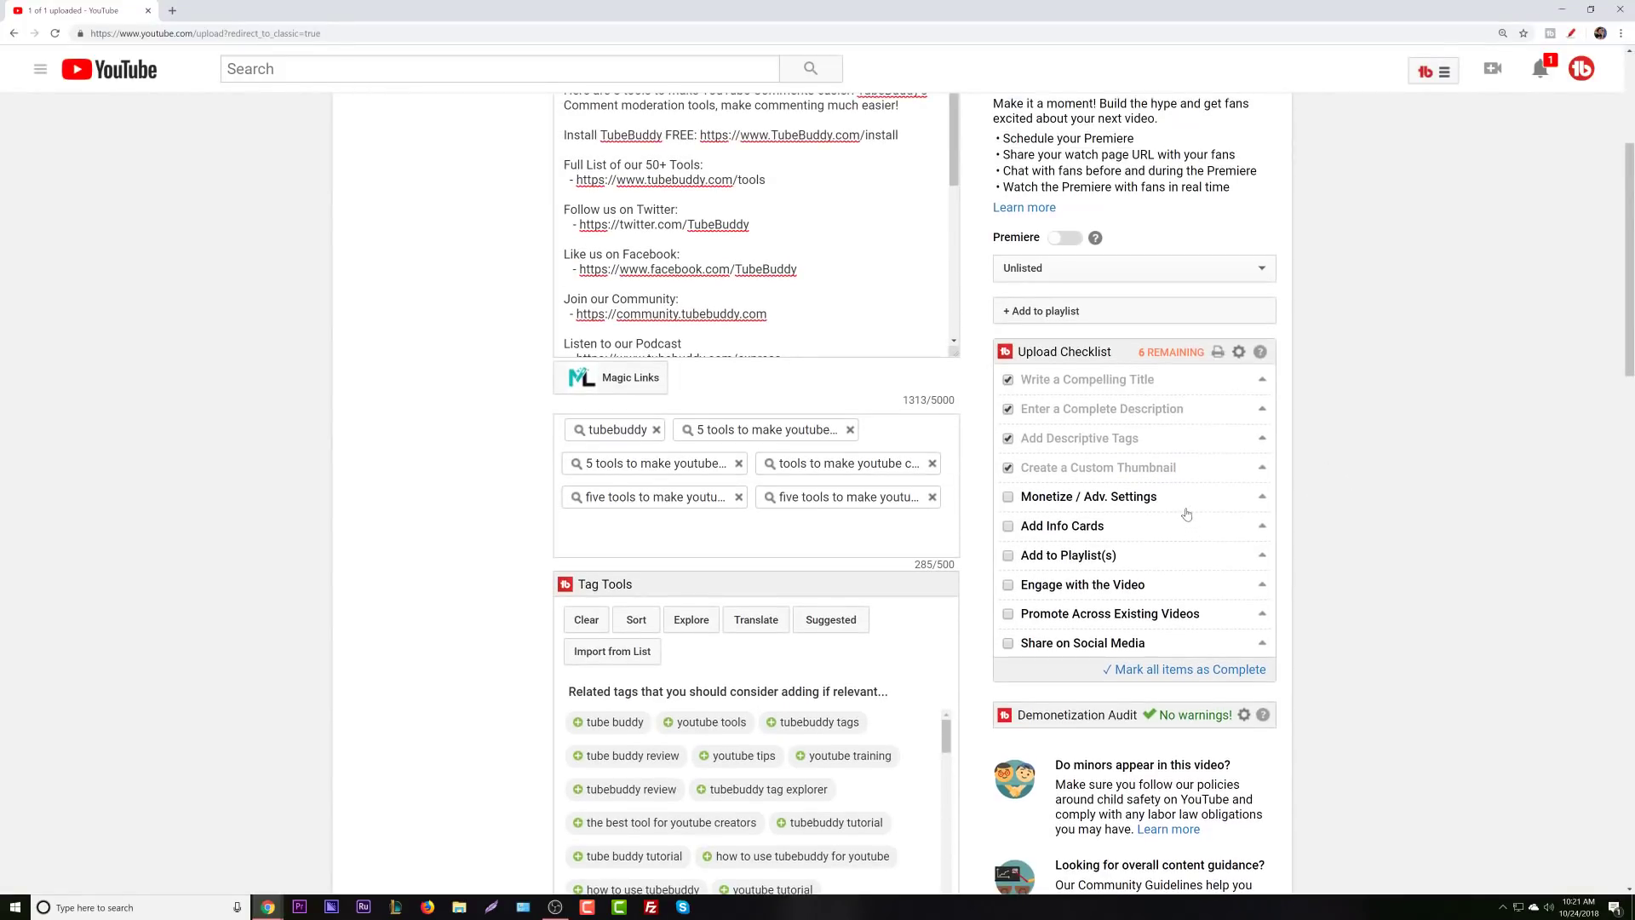
left_click(1207, 497)
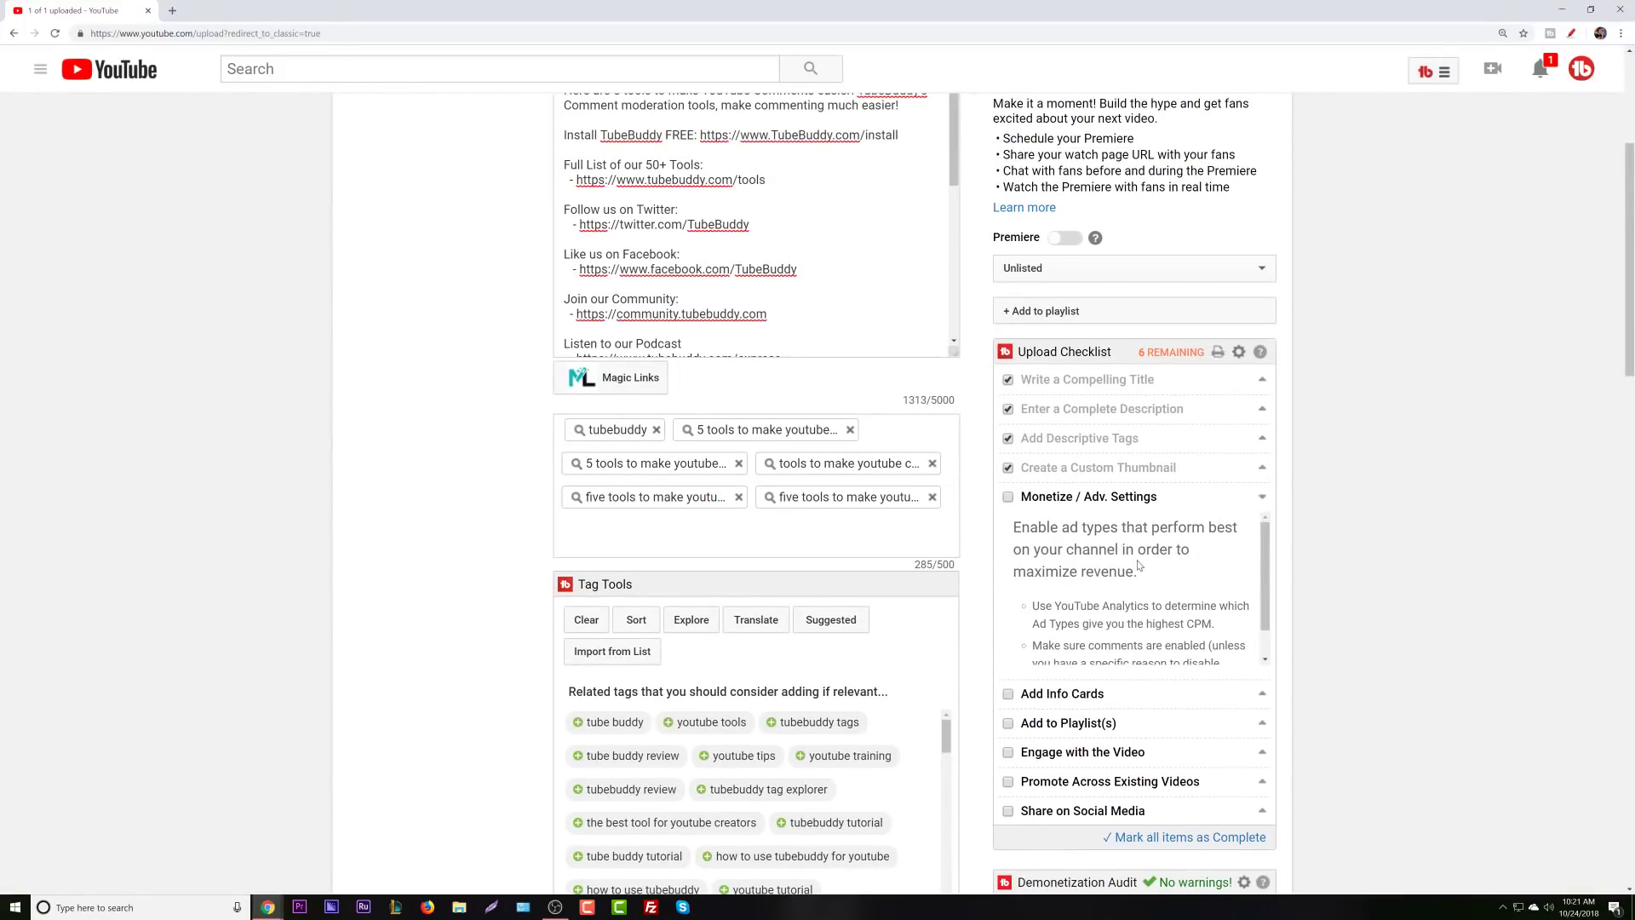
scroll(1139, 564, "down", 1)
Add Hindi as a new translation language for the video's title and description.
scroll(769, 499, "up", 4)
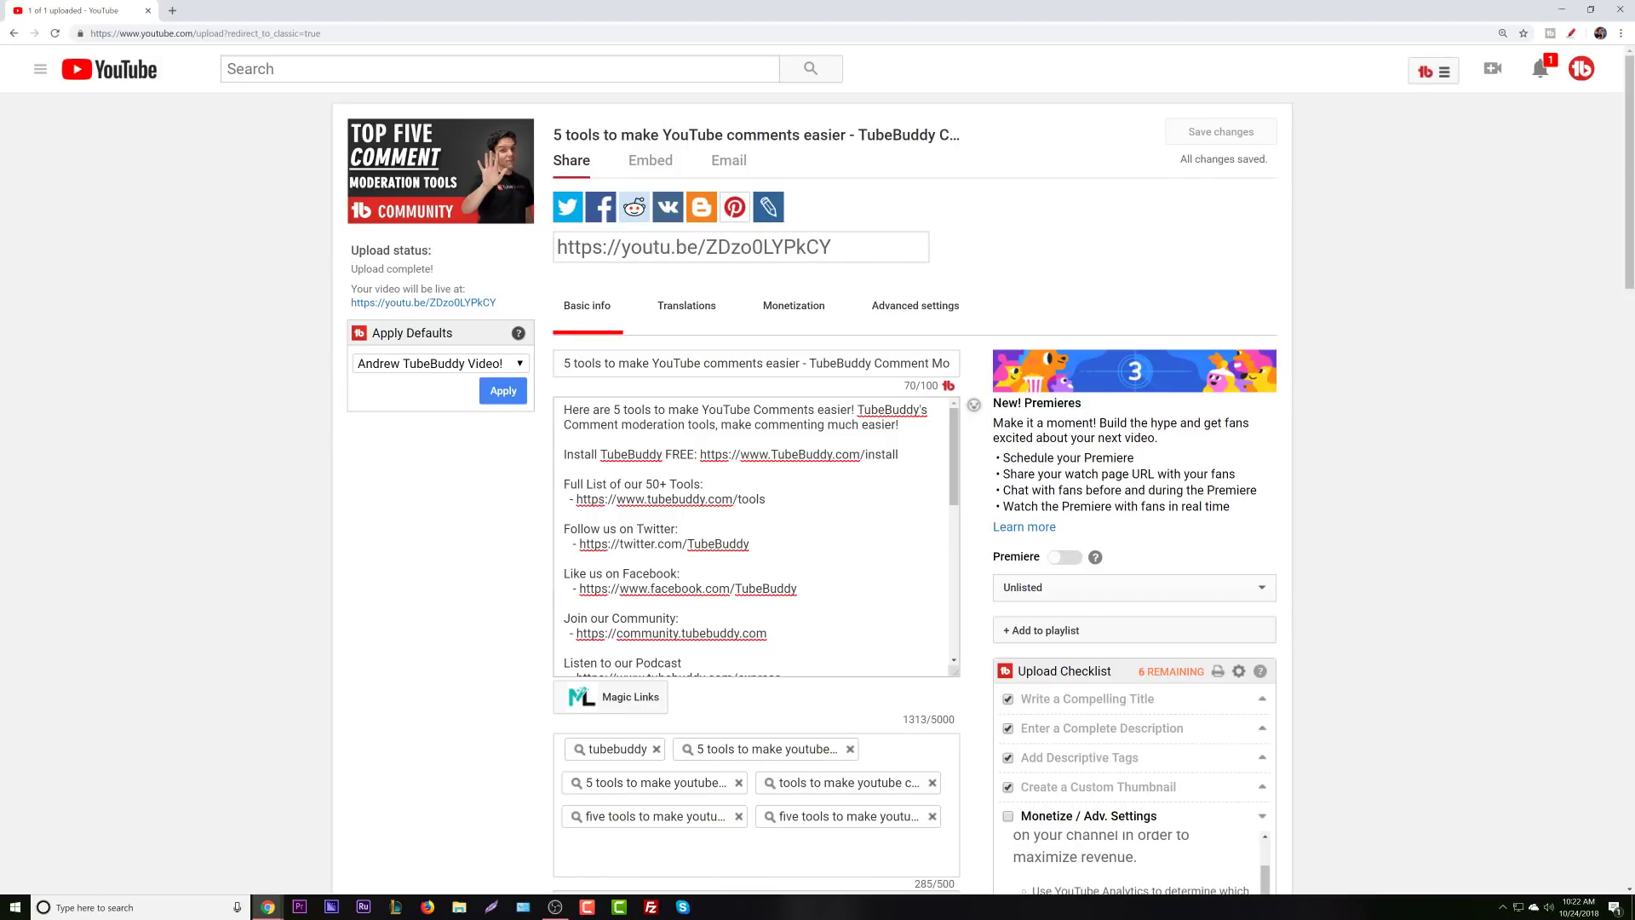
left_click(682, 316)
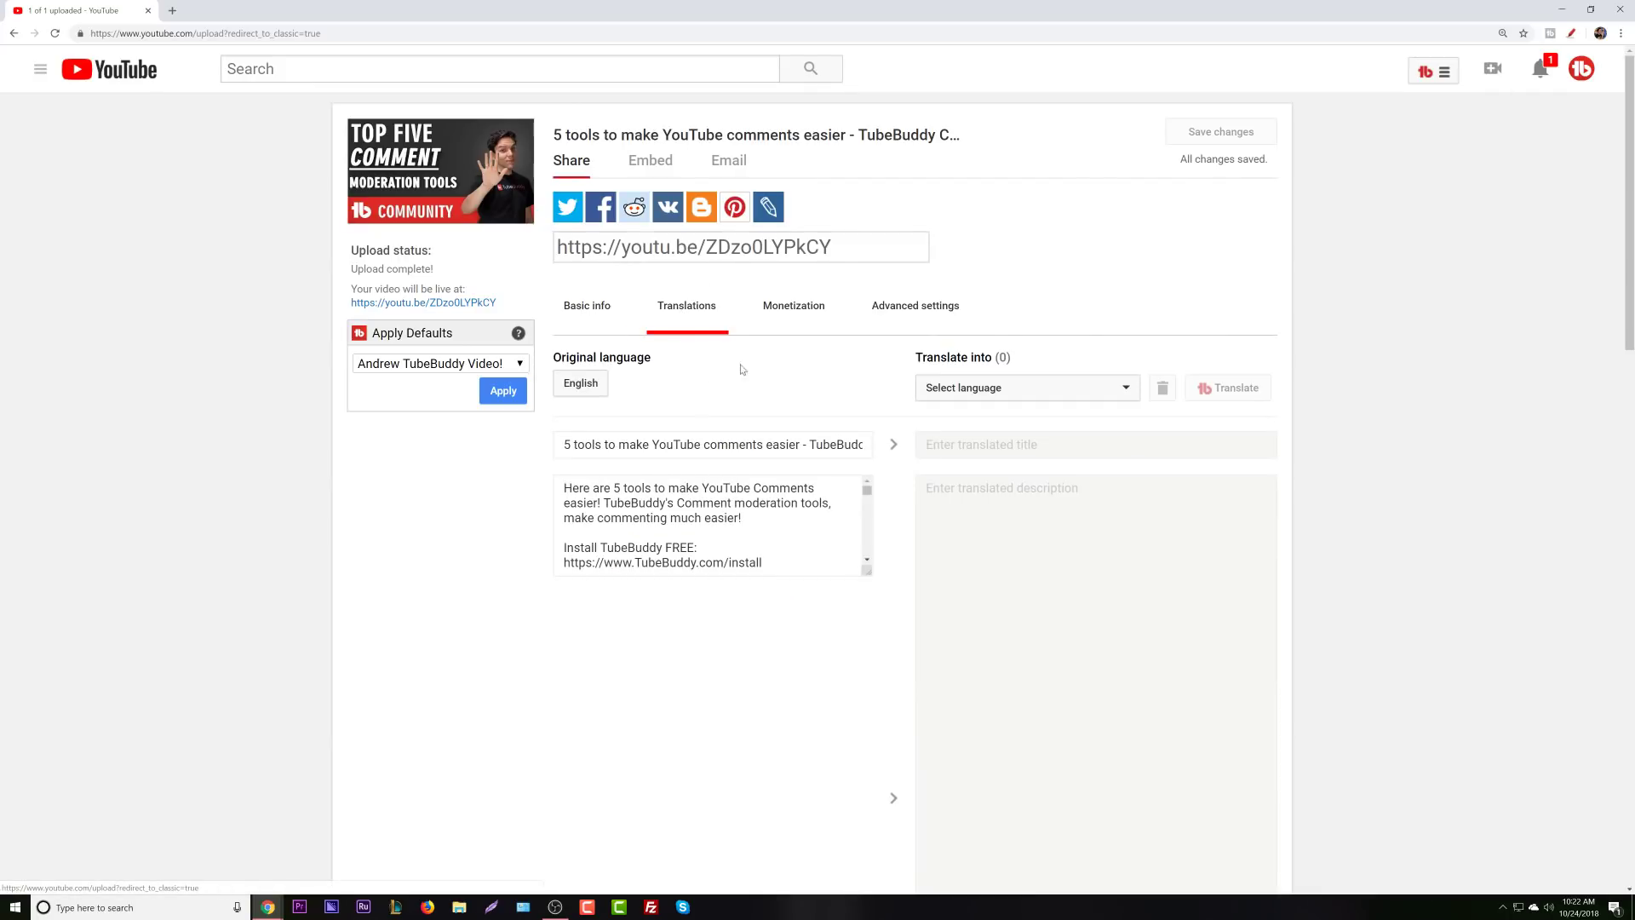
scroll(1522, 384, "down", 1)
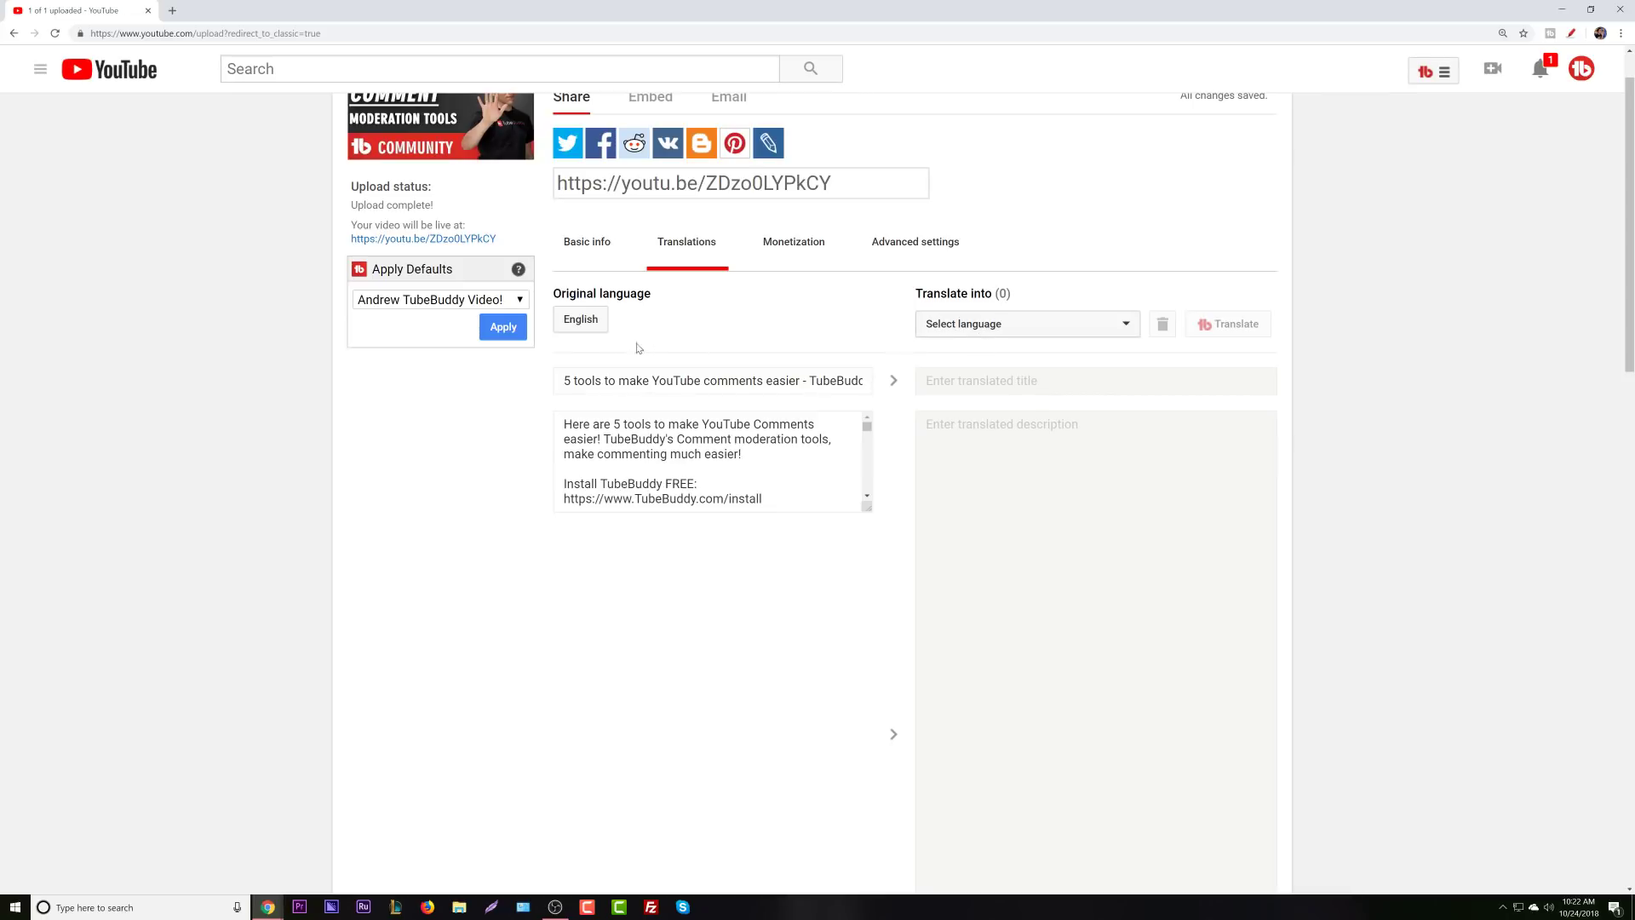
left_click(986, 327)
left_click(990, 406)
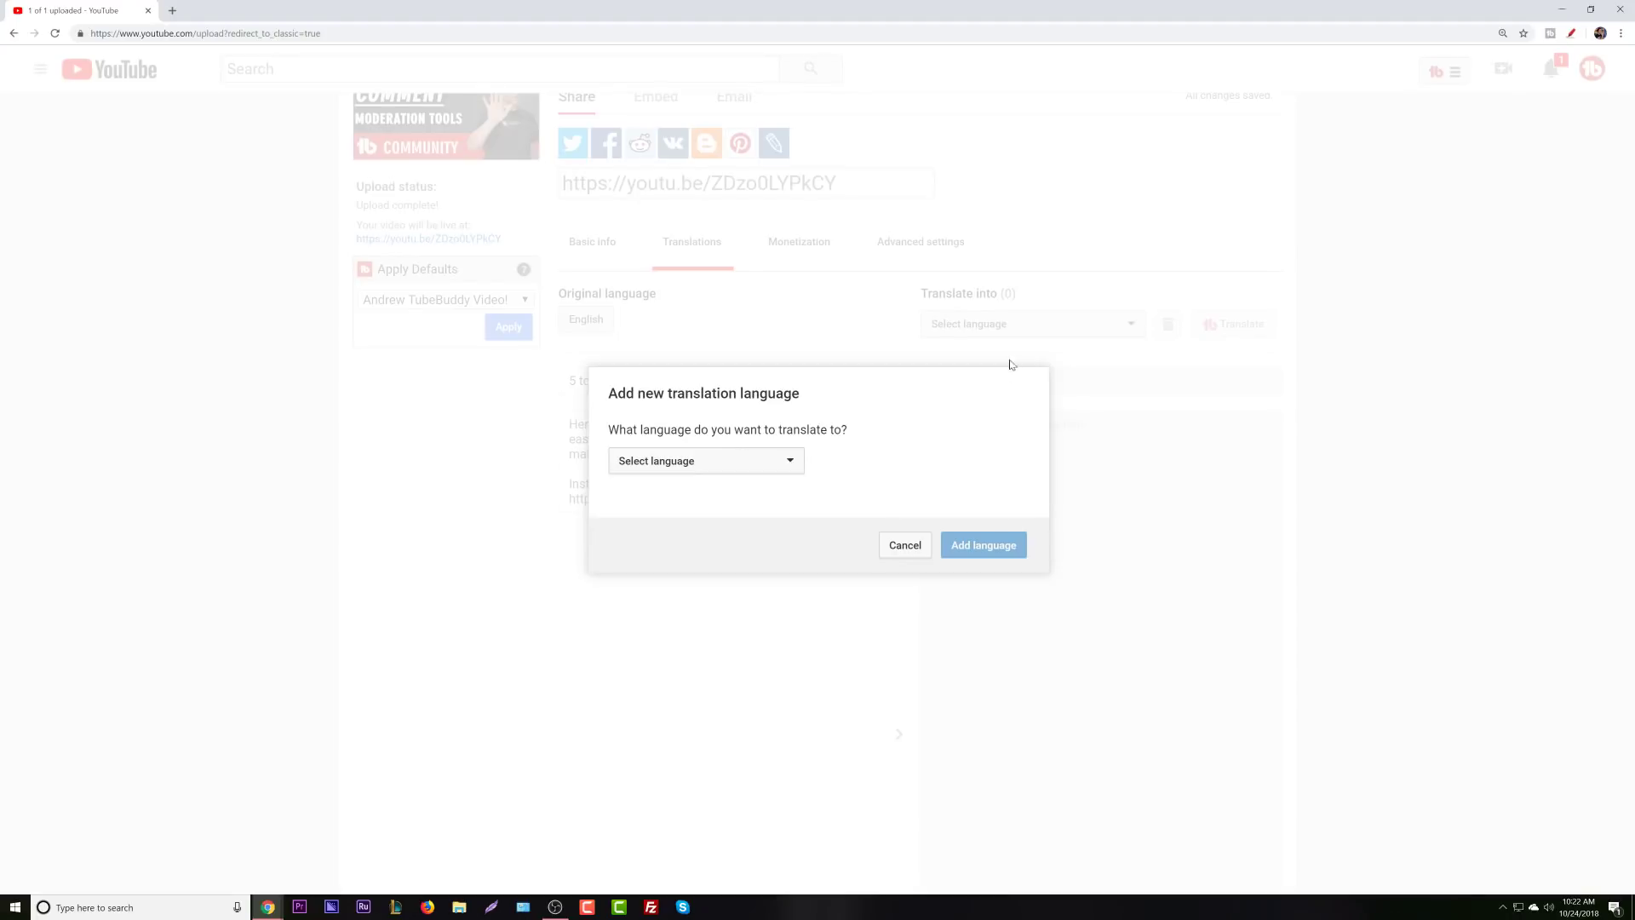
left_click(743, 462)
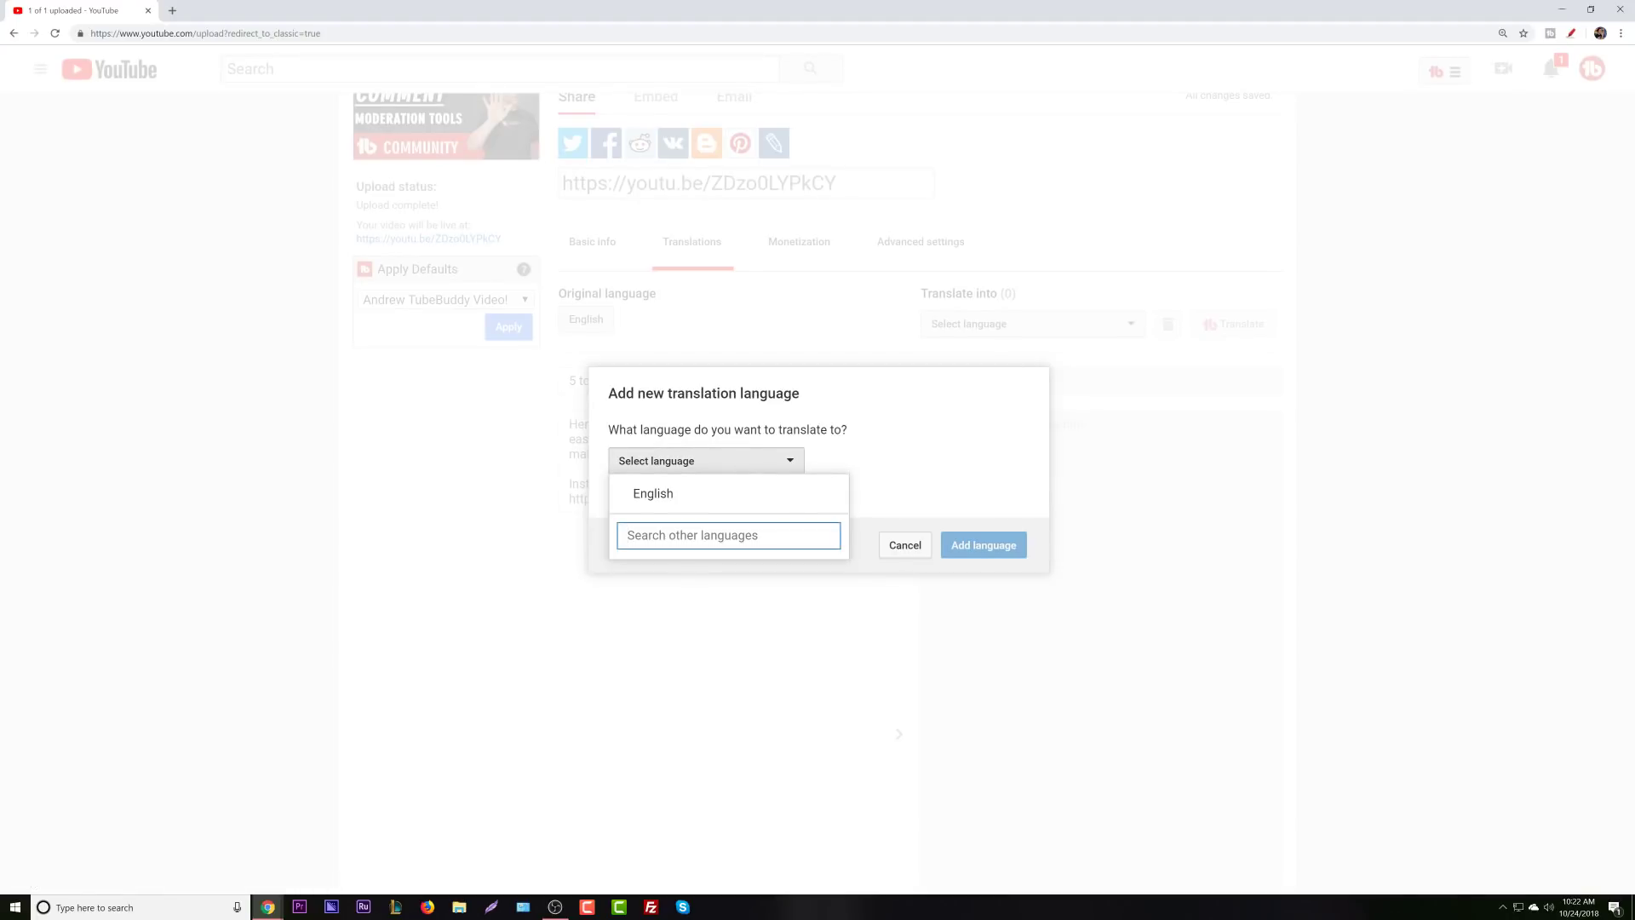
type("hin")
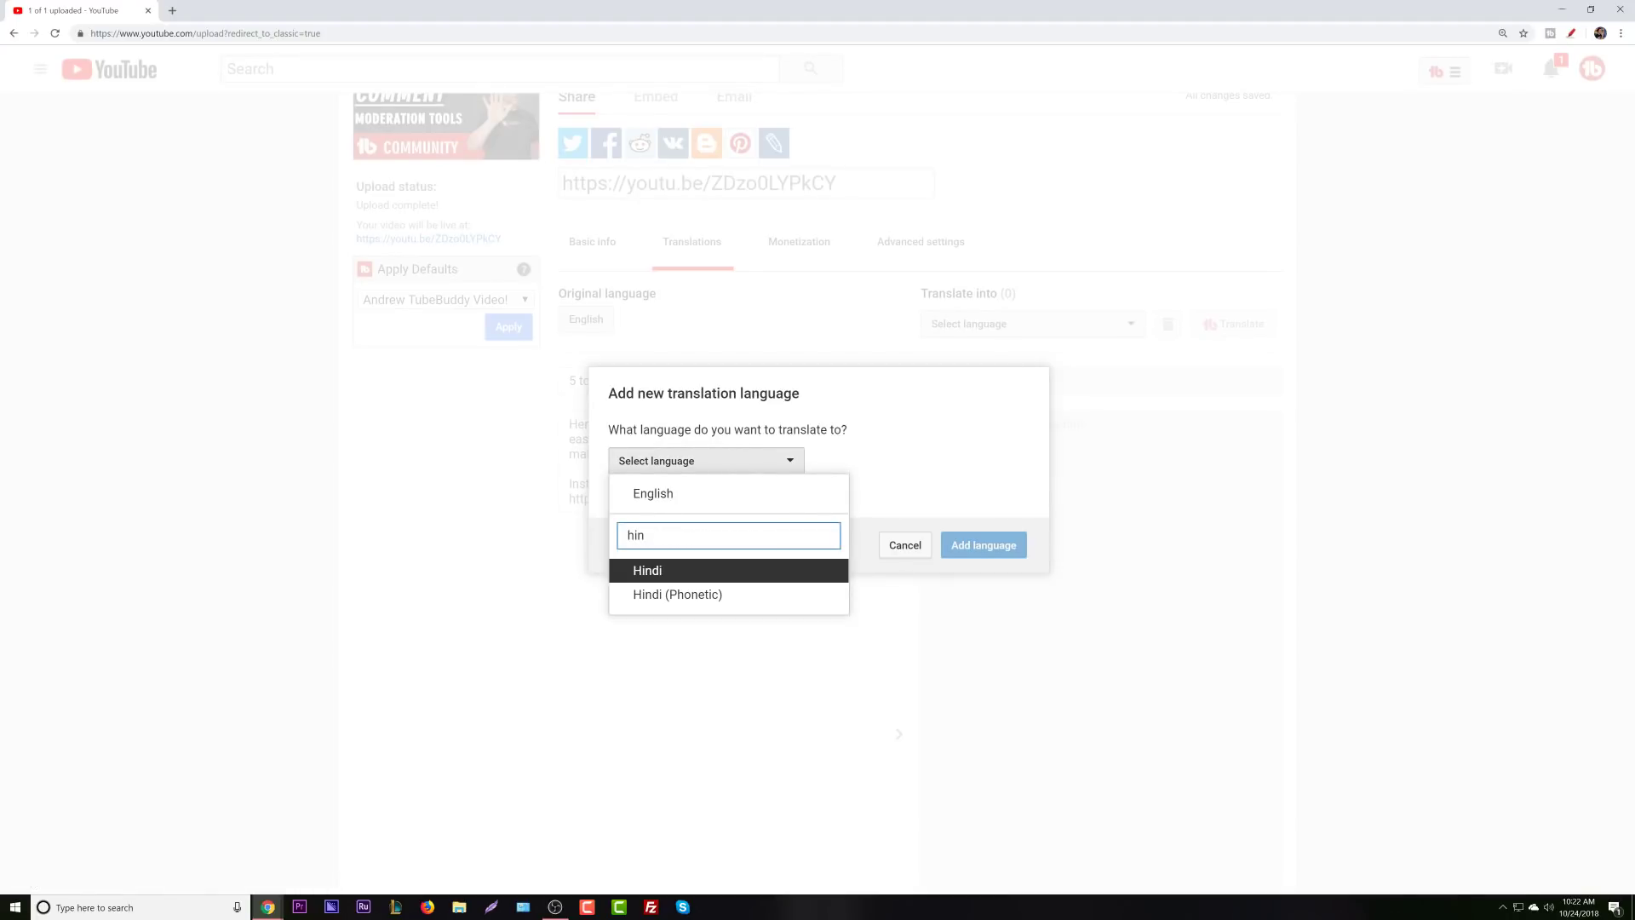
left_click(768, 573)
left_click(972, 550)
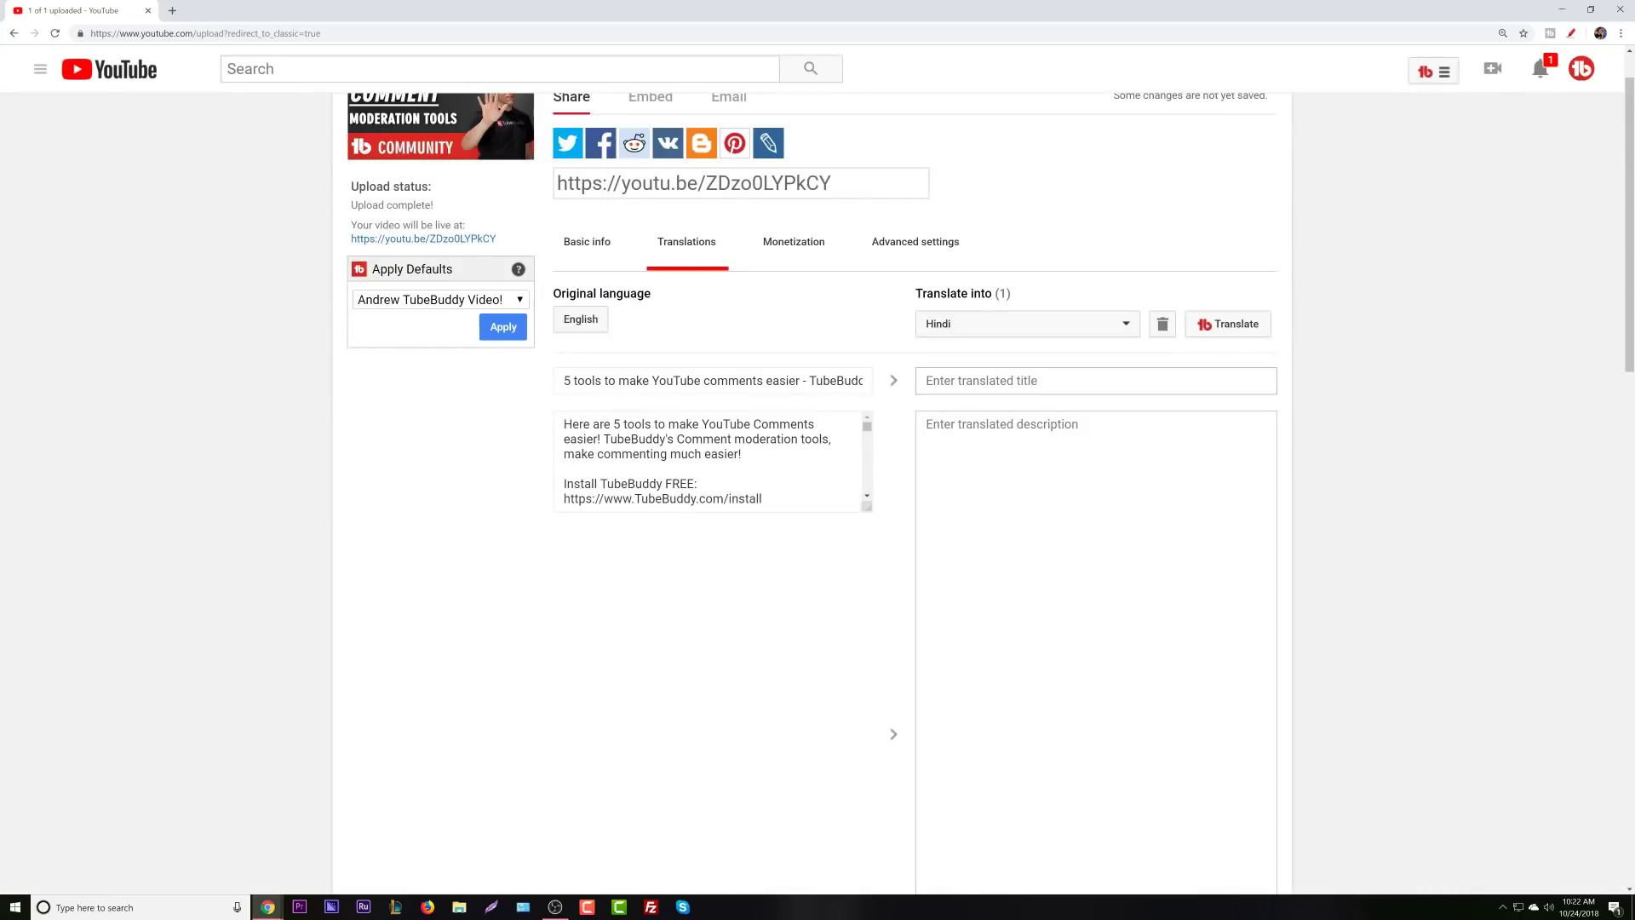
Try to translate the title and description into Hindi with TubeBuddy's Translate tool.
left_click(1207, 333)
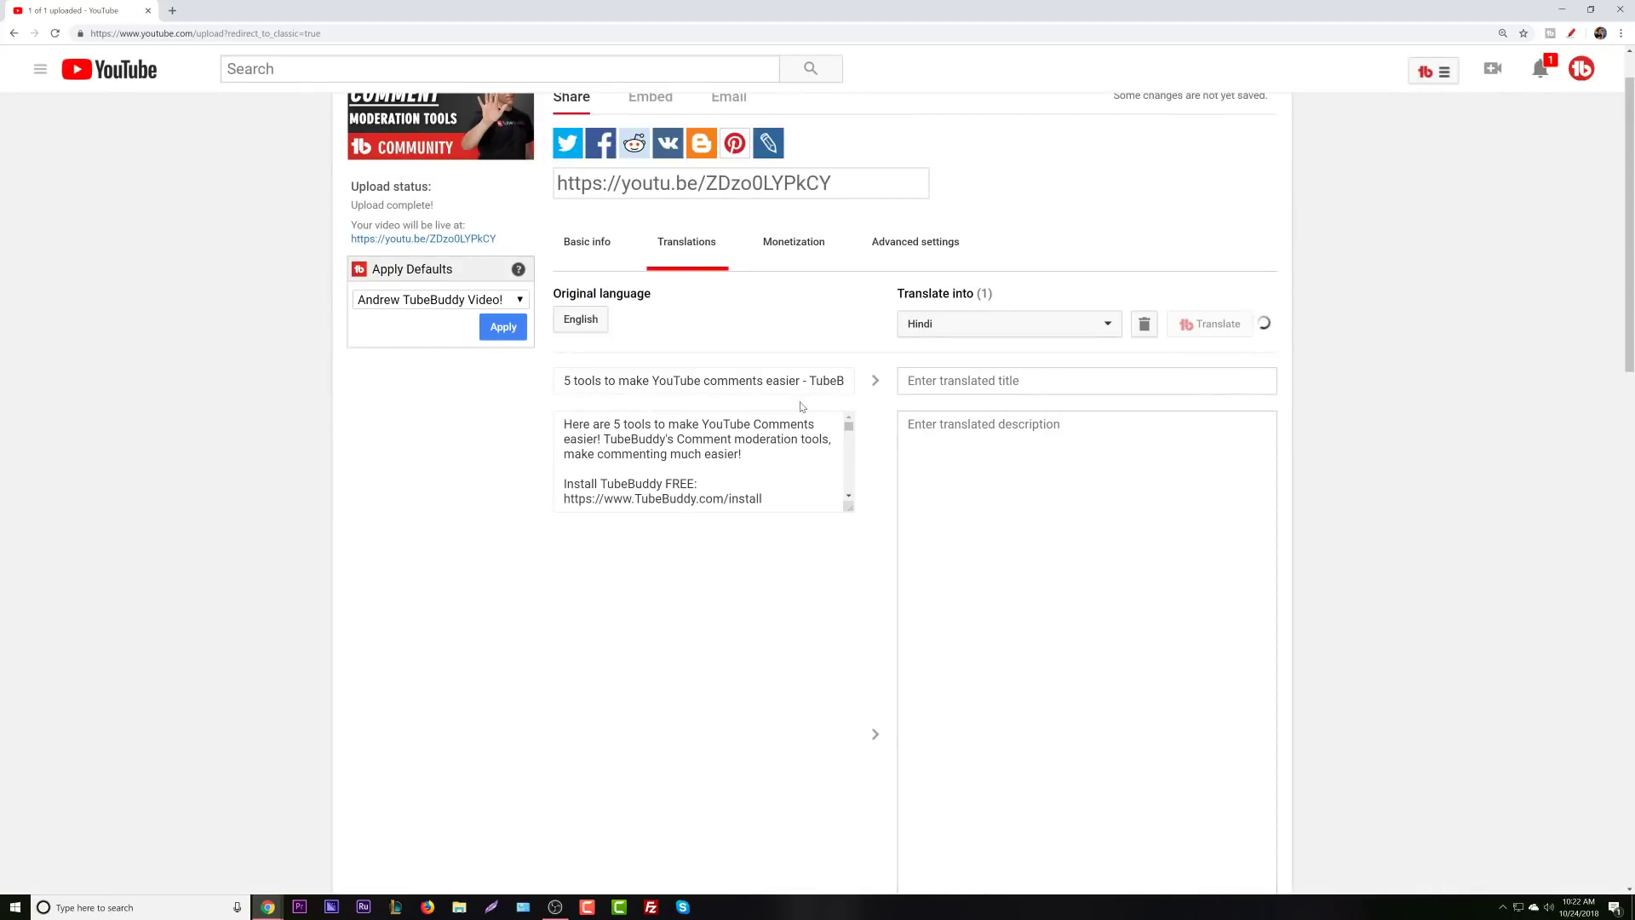
scroll(1353, 508, "down", 2)
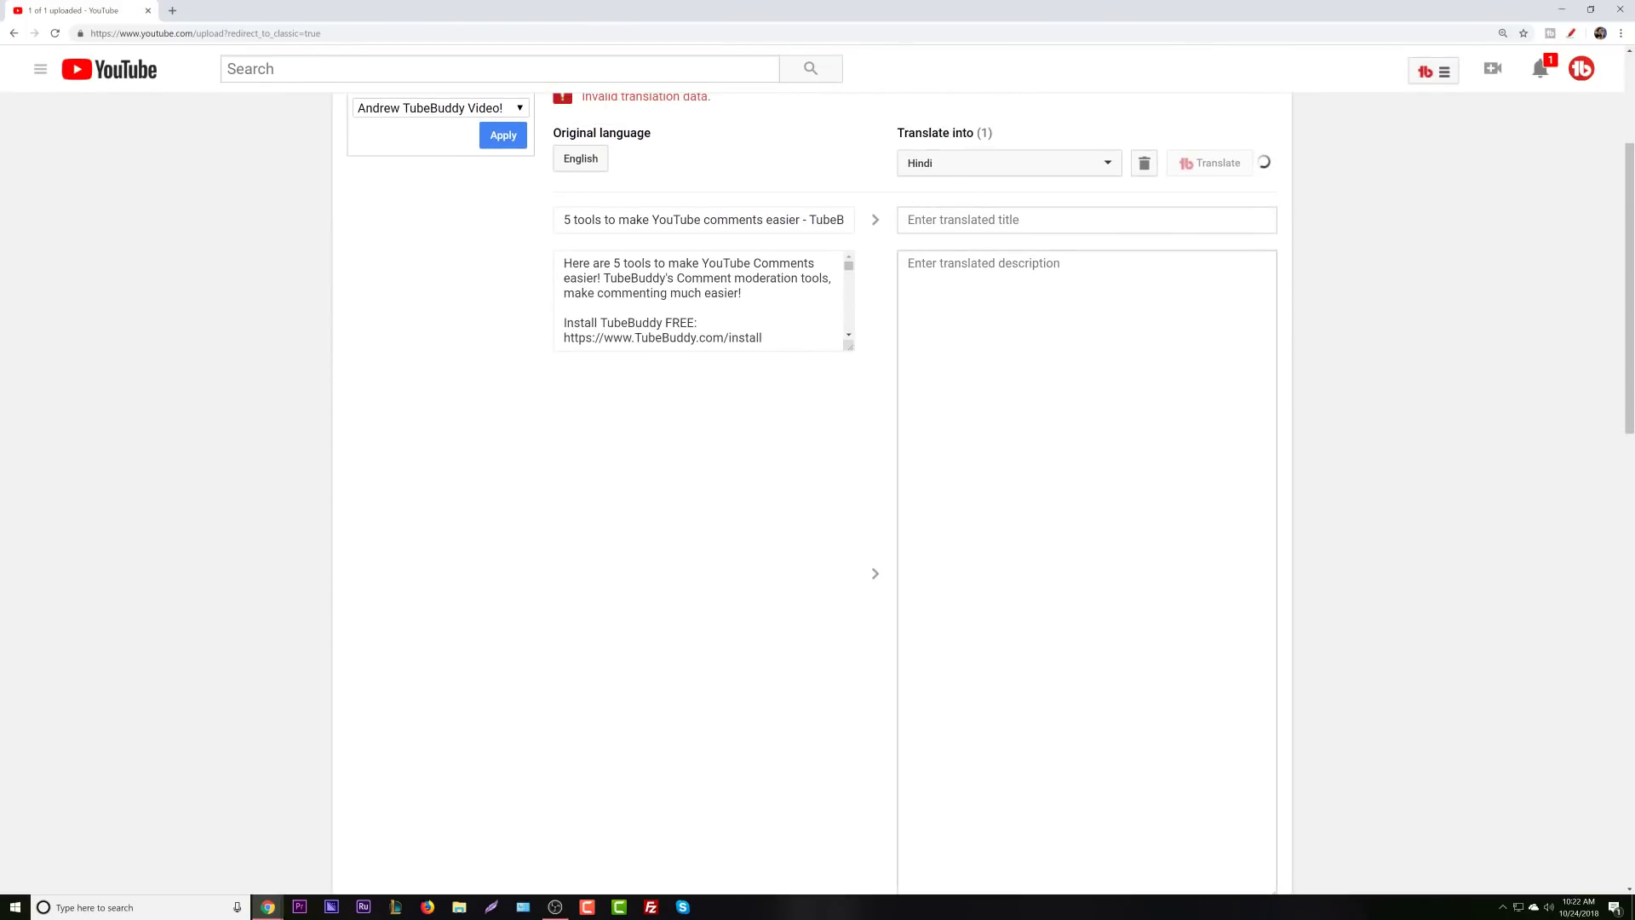
scroll(1352, 509, "down", 1)
scroll(851, 426, "up", 3)
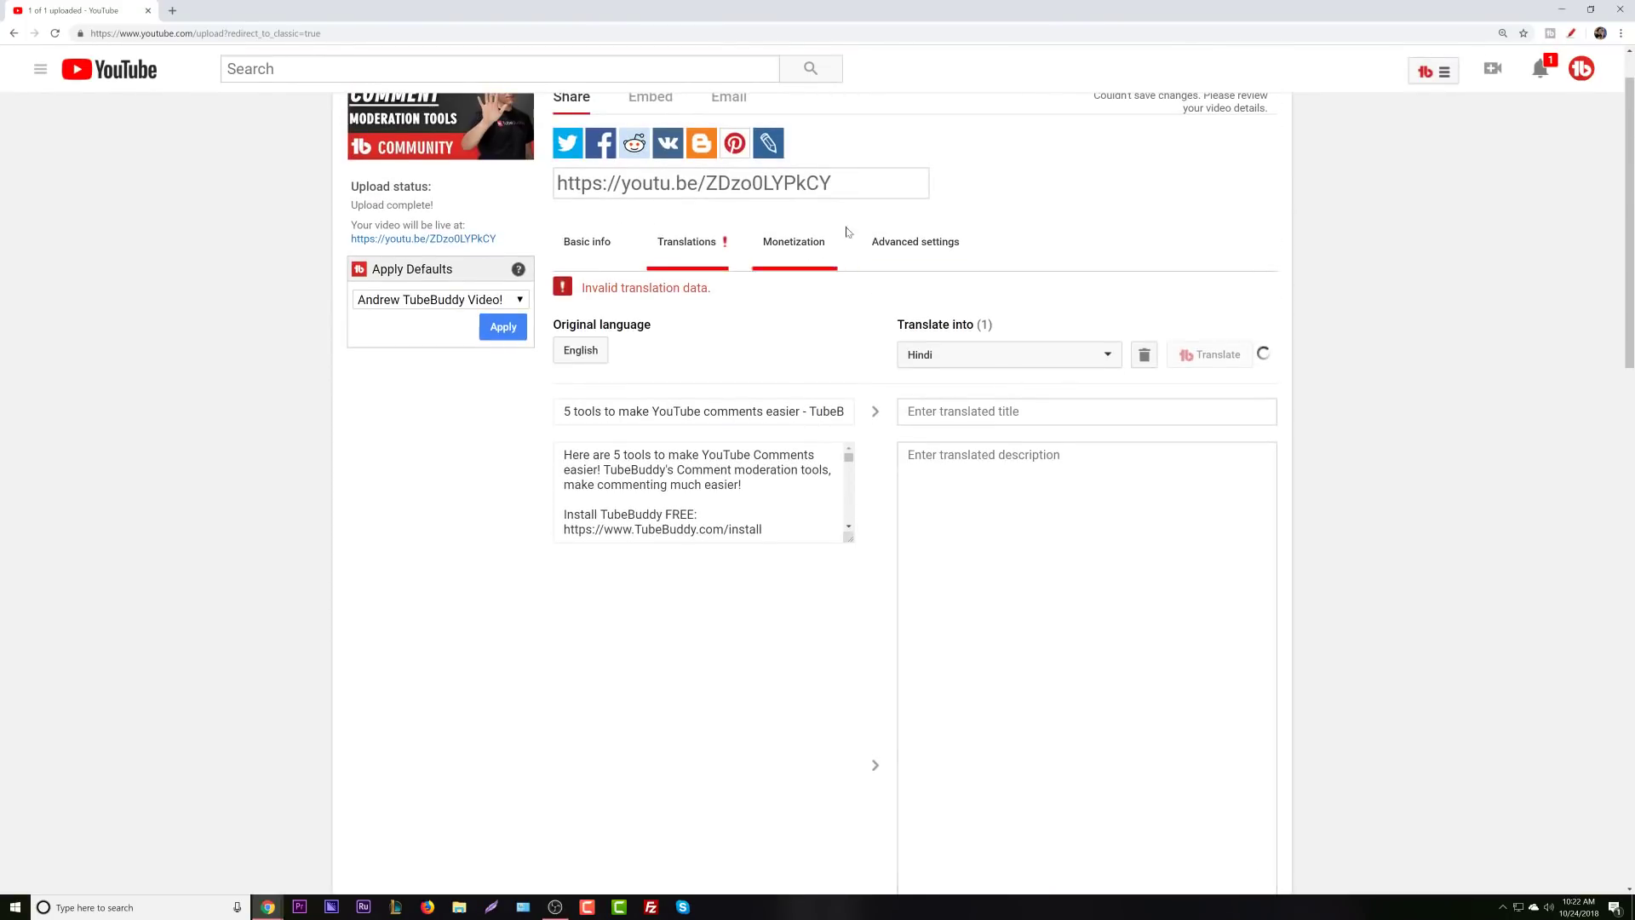
scroll(788, 254, "down", 3)
scroll(775, 281, "up", 5)
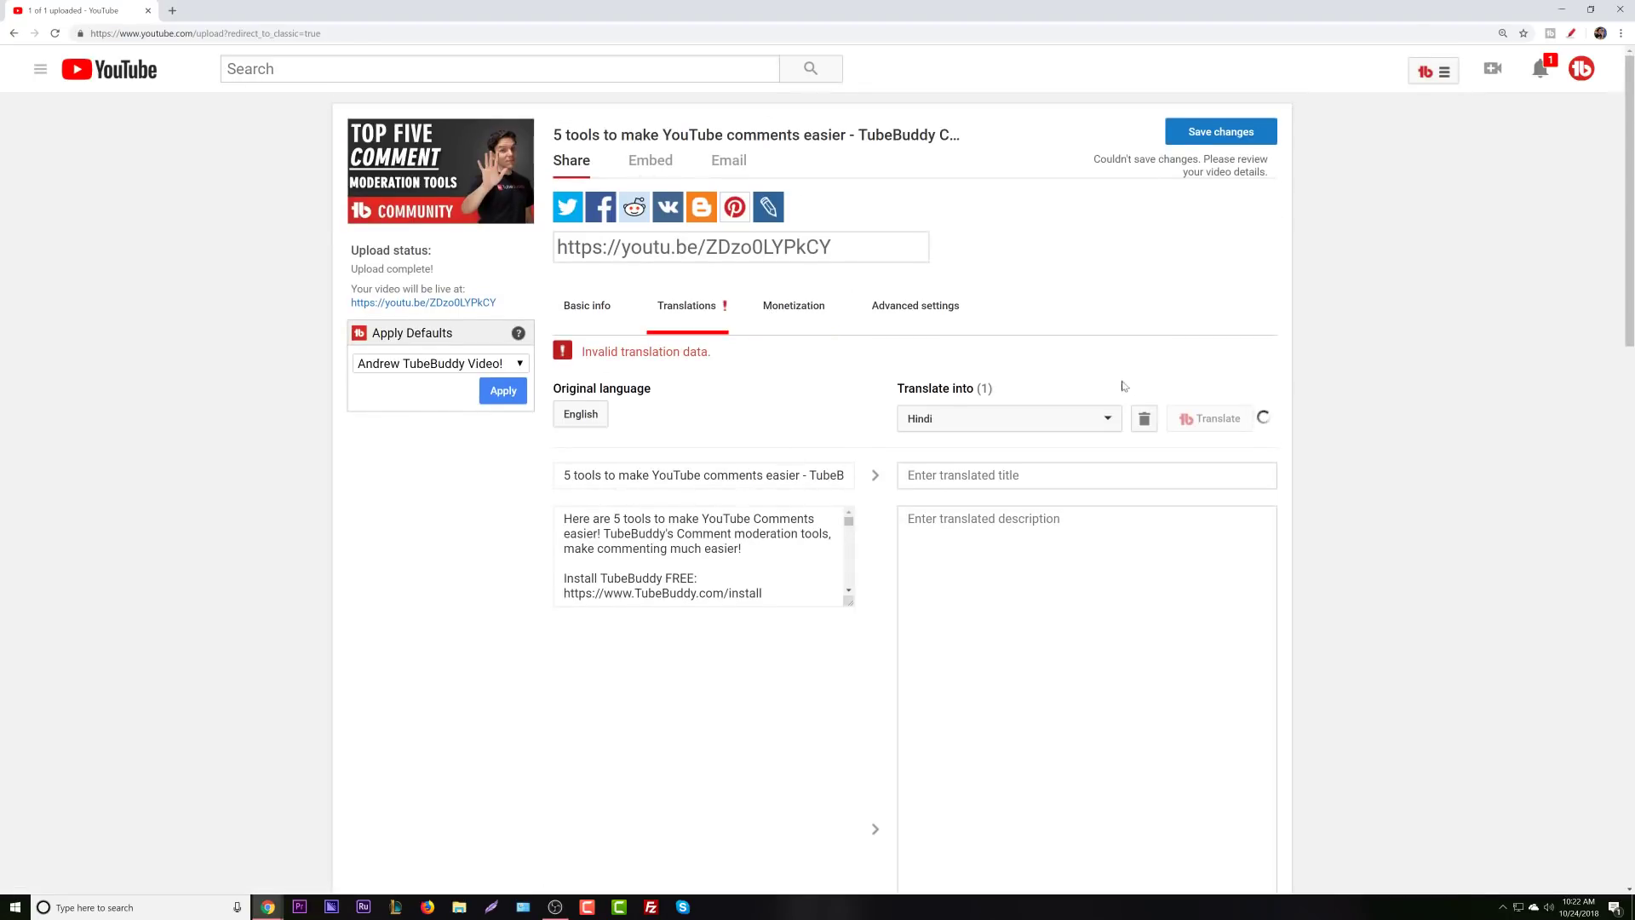
left_click(1215, 429)
In the advanced settings, allow viewers to contribute translated titles, descriptions and subtitles, and set the recording date to today, October 24, 2018.
left_click(1028, 267)
left_click(797, 308)
left_click(913, 308)
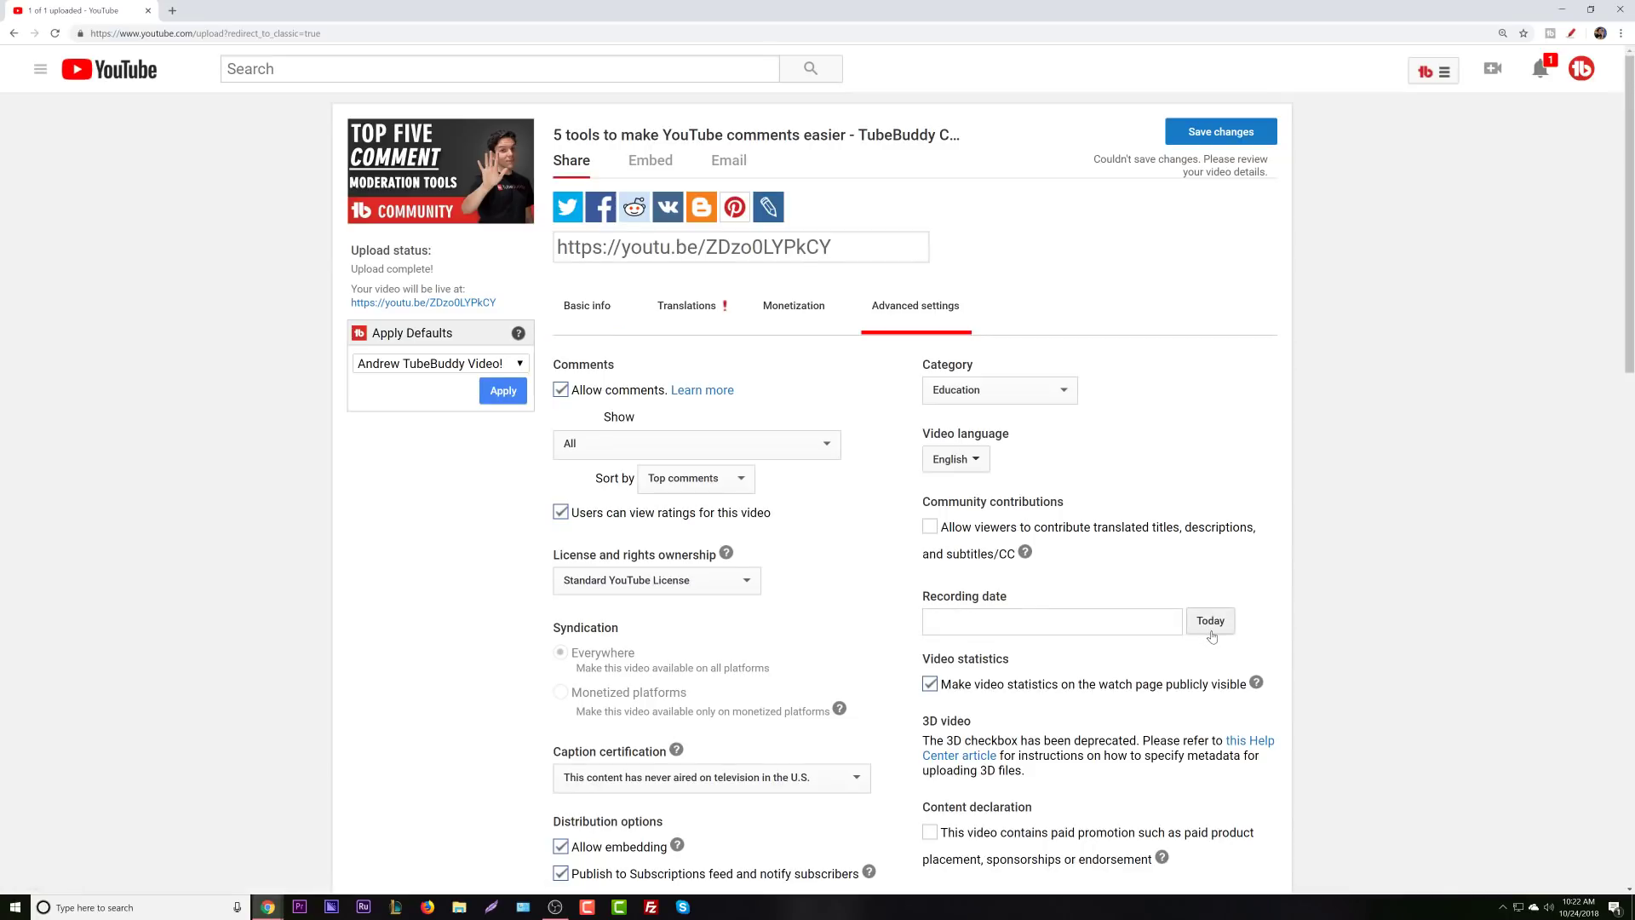
scroll(1167, 577, "down", 1)
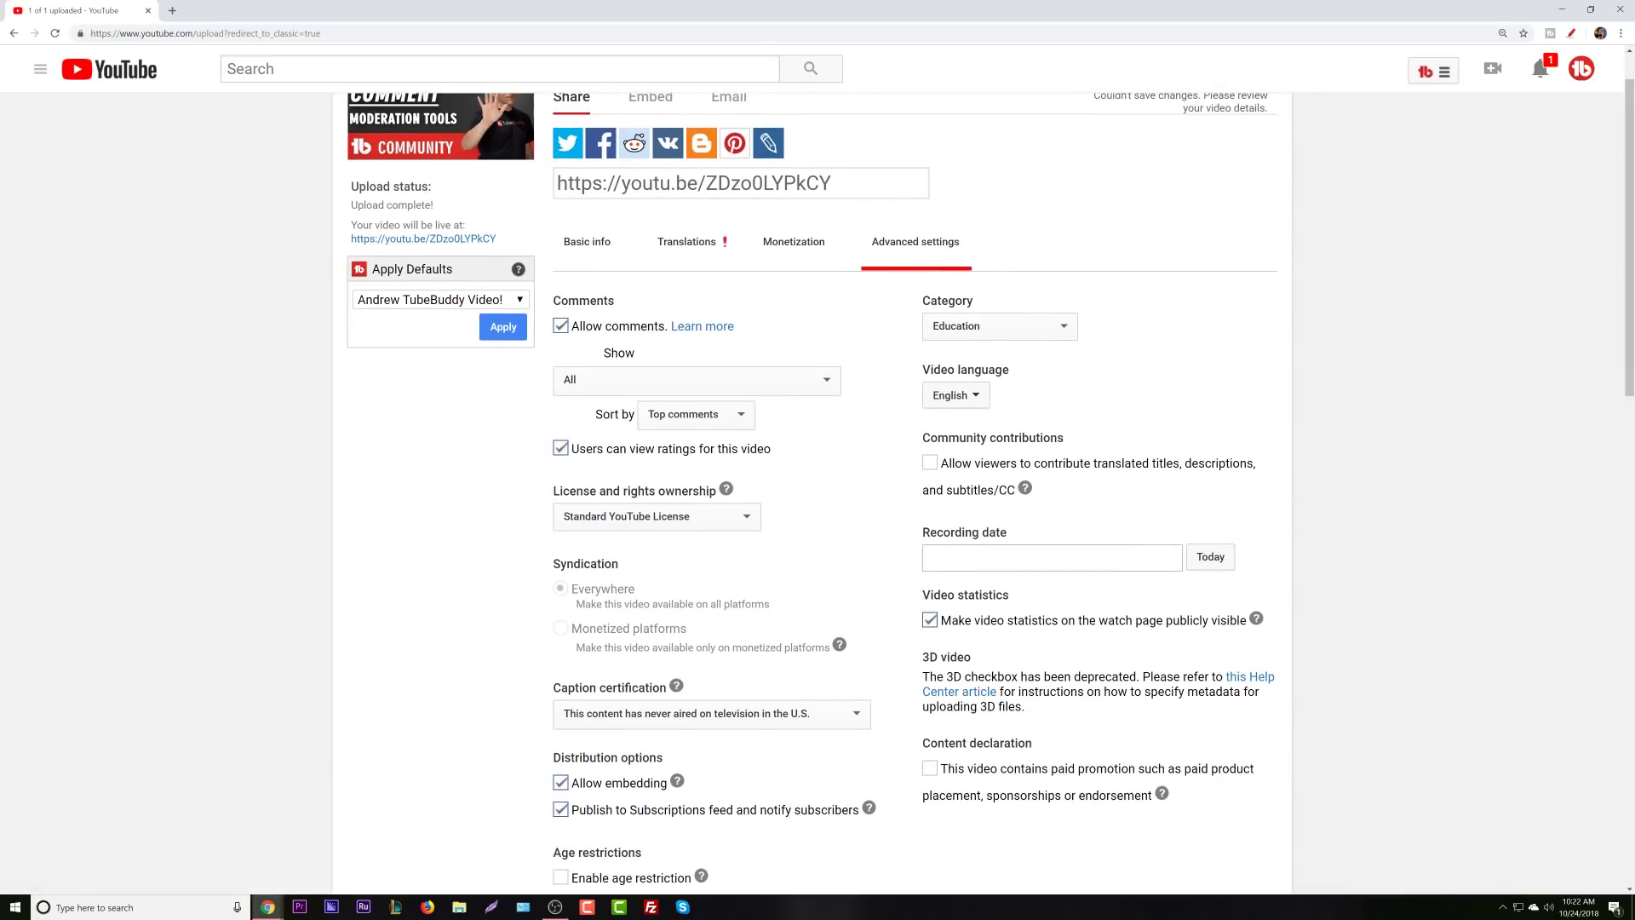
left_click(1074, 466)
left_click(1209, 559)
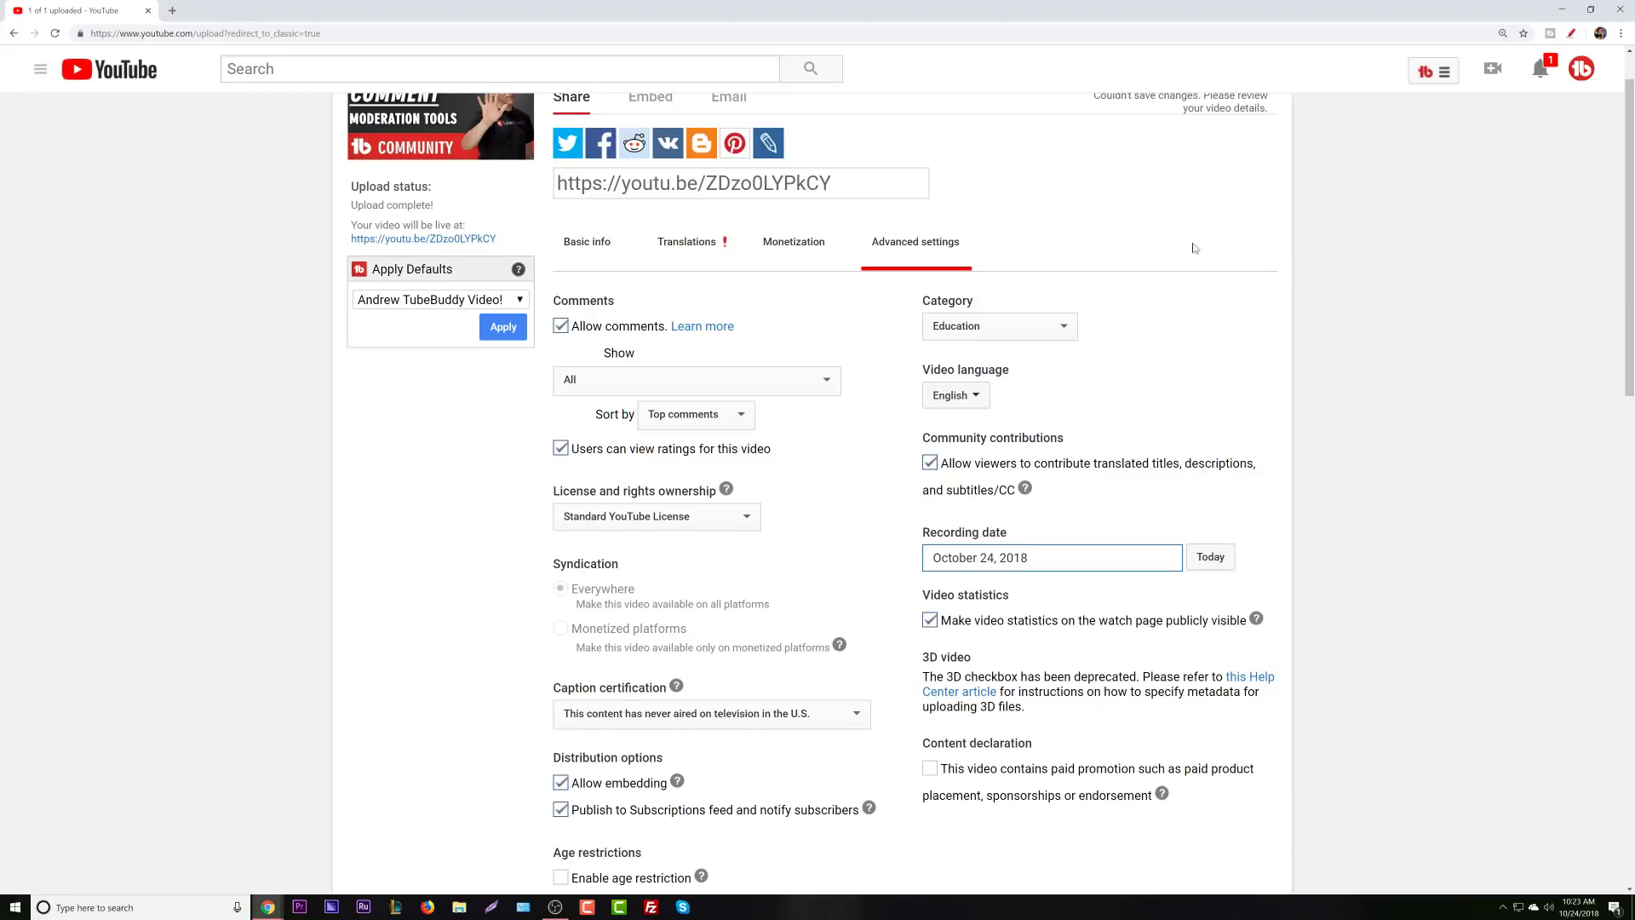
Review the available video categories and set the category to Howto & Style.
left_click(980, 324)
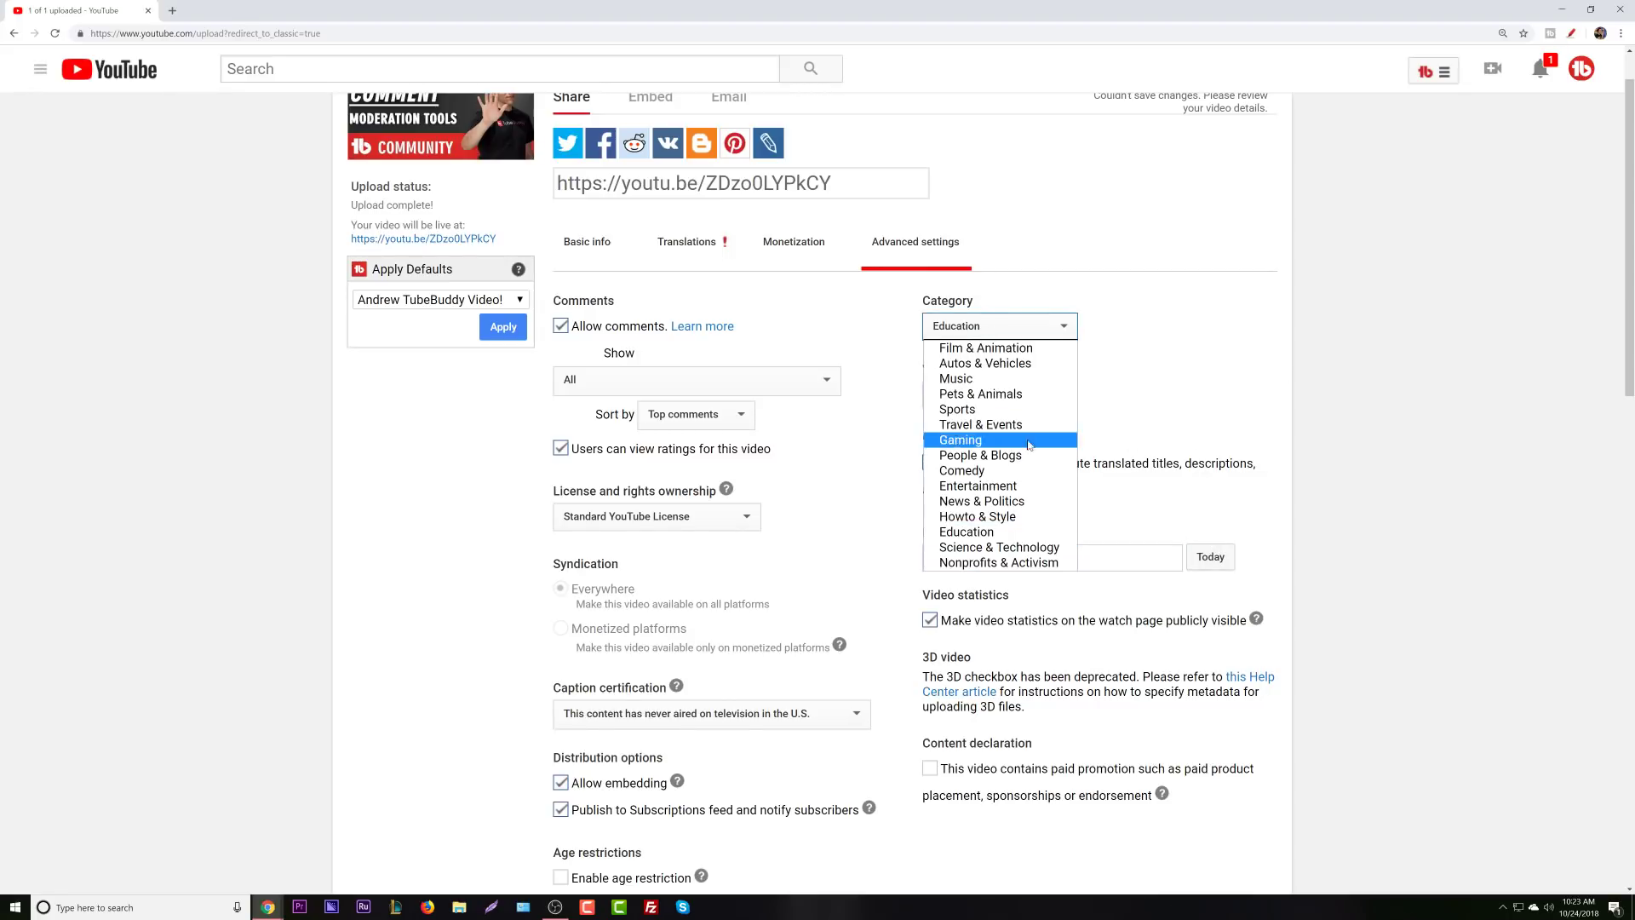
left_click(981, 533)
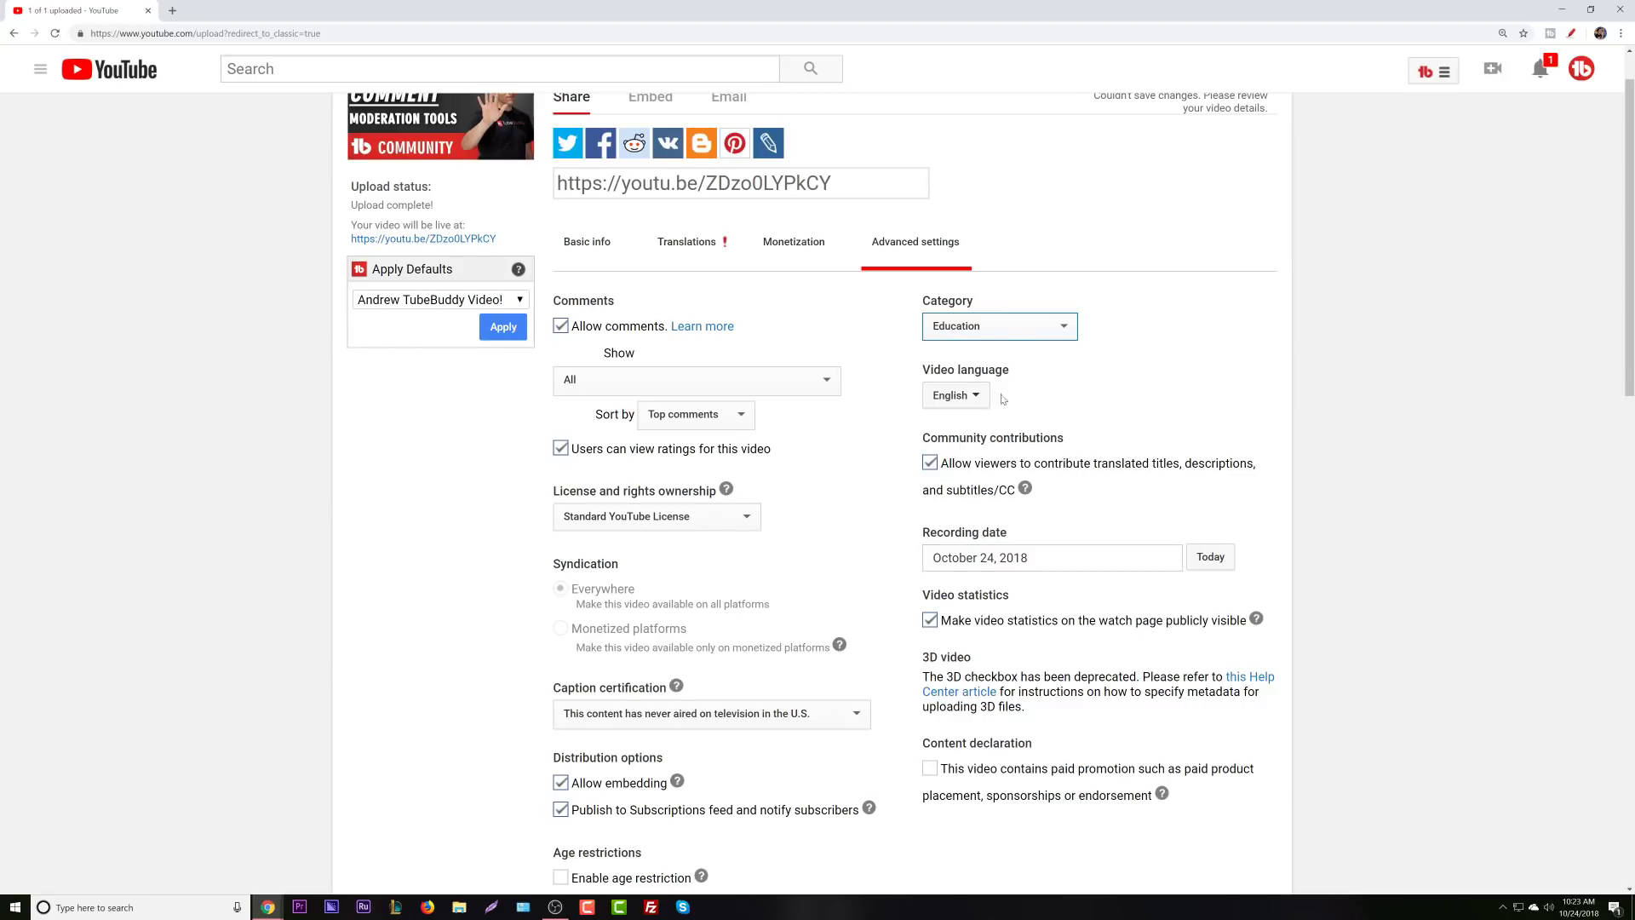
left_click(1005, 330)
left_click(988, 517)
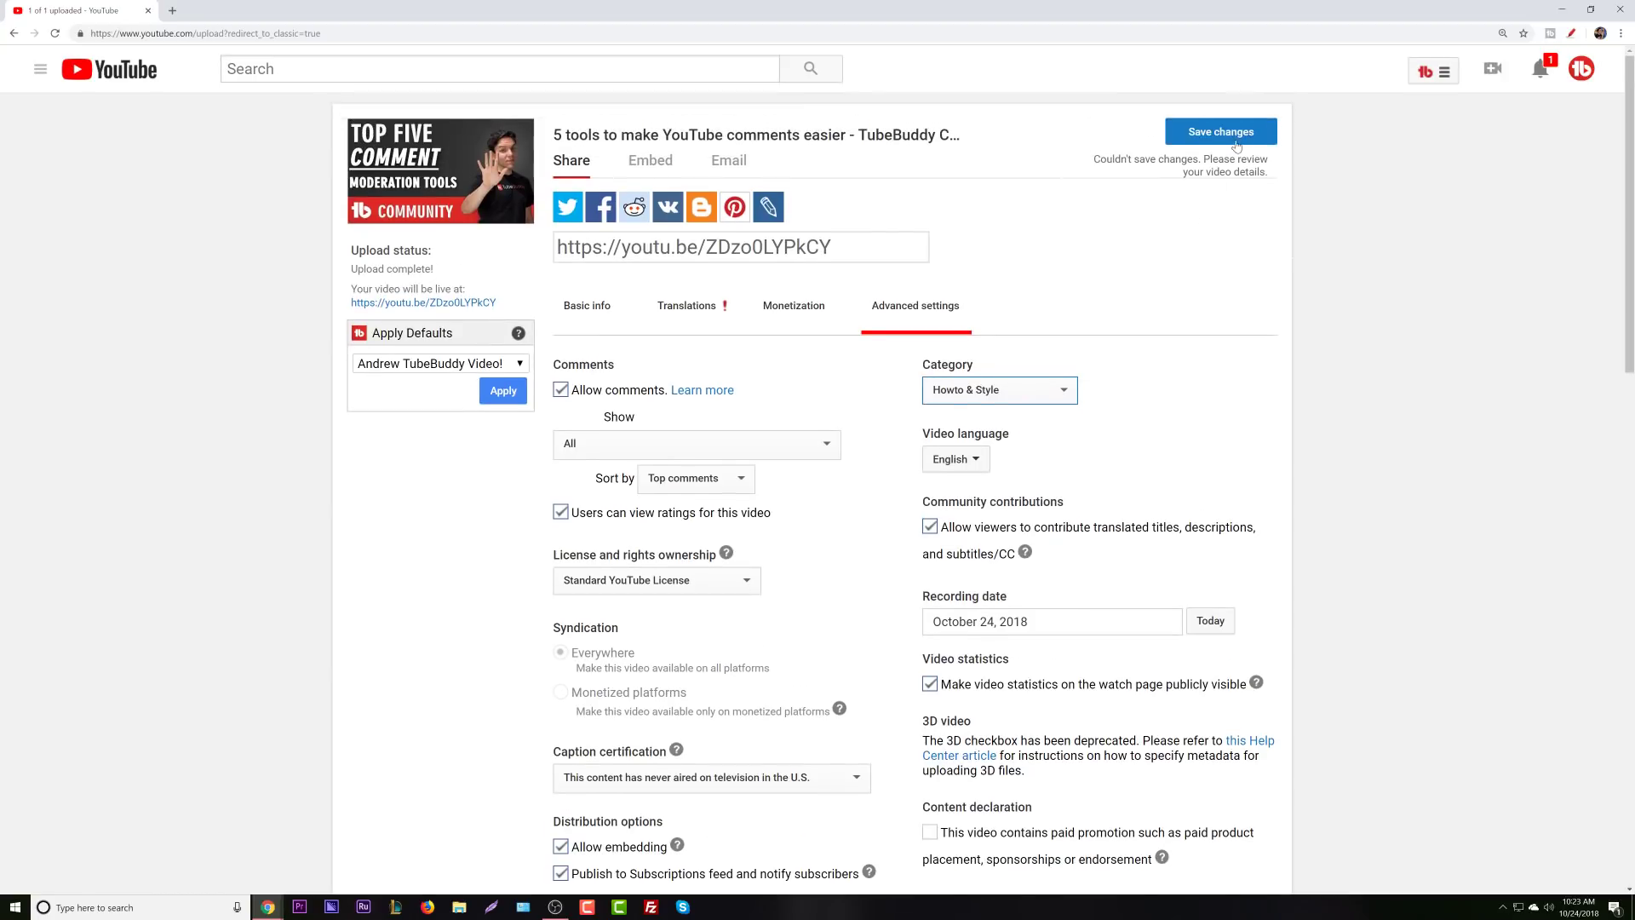
Return to the basic info, mark "Monetize / Adv. Settings" as done in the Upload Checklist and collapse its guidance.
scroll(930, 517, "down", 5)
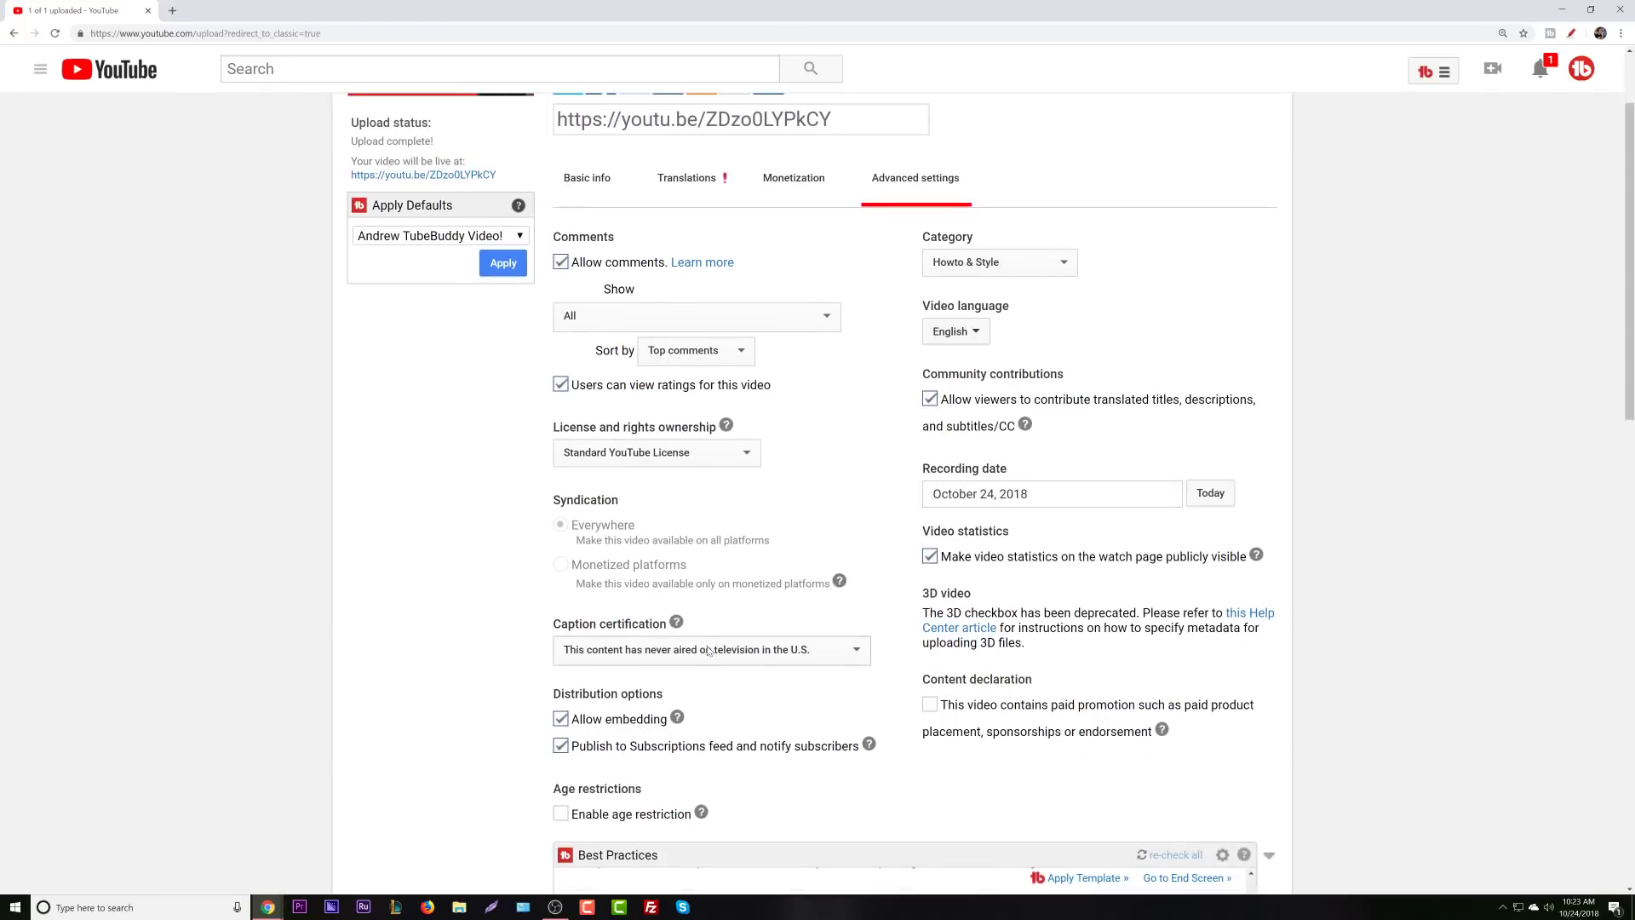
scroll(930, 517, "up", 10)
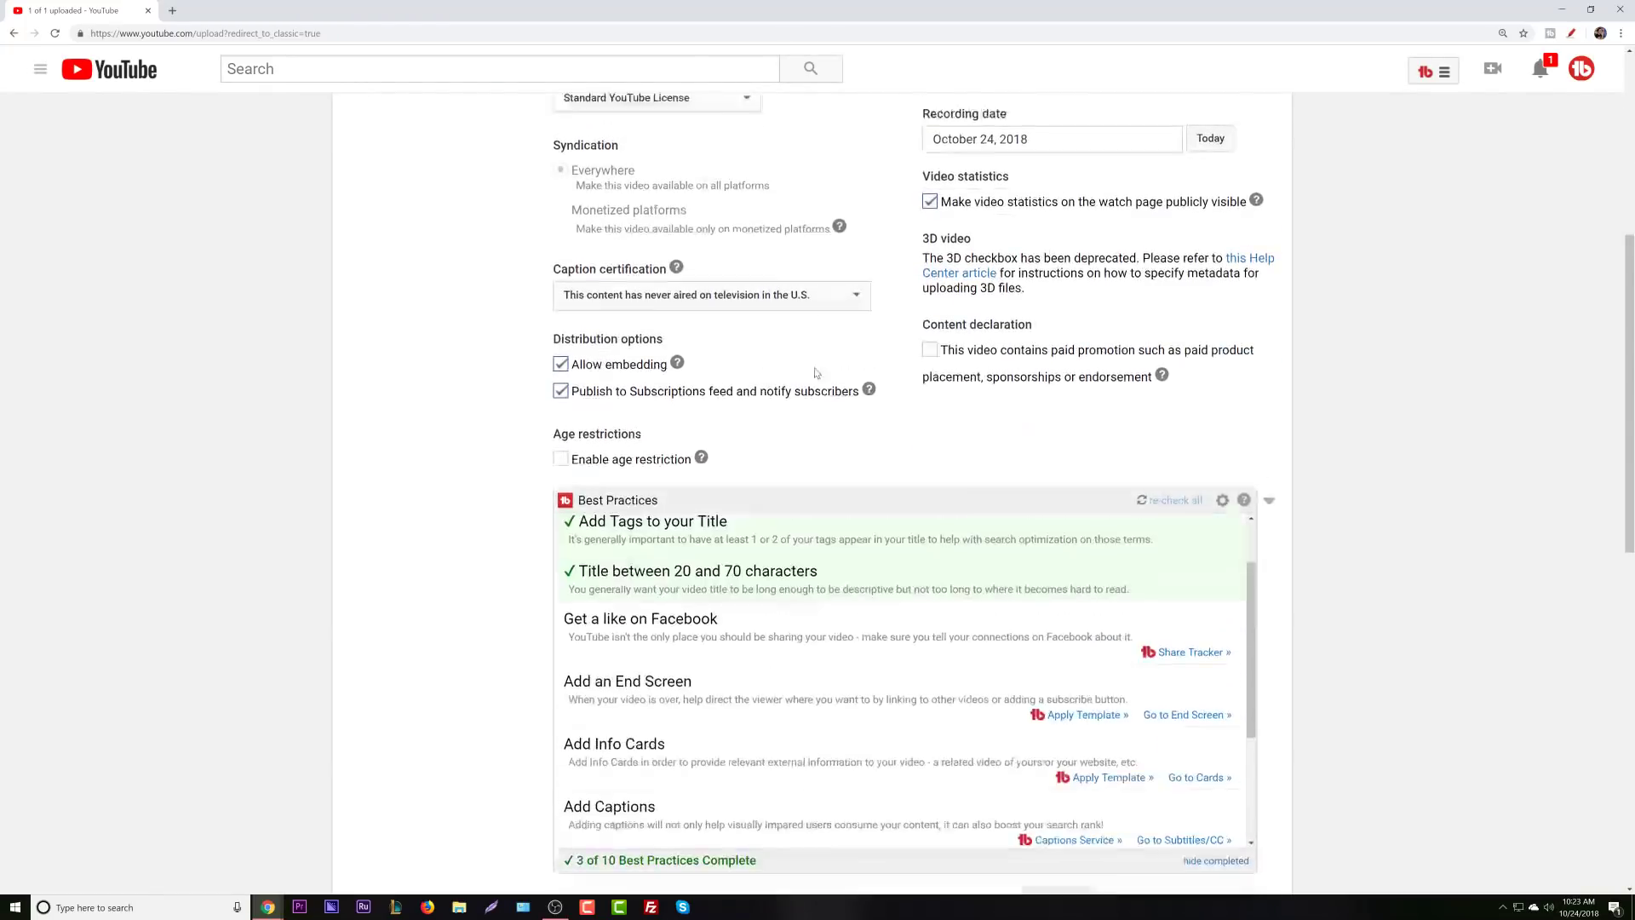
left_click(608, 309)
scroll(608, 308, "down", 3)
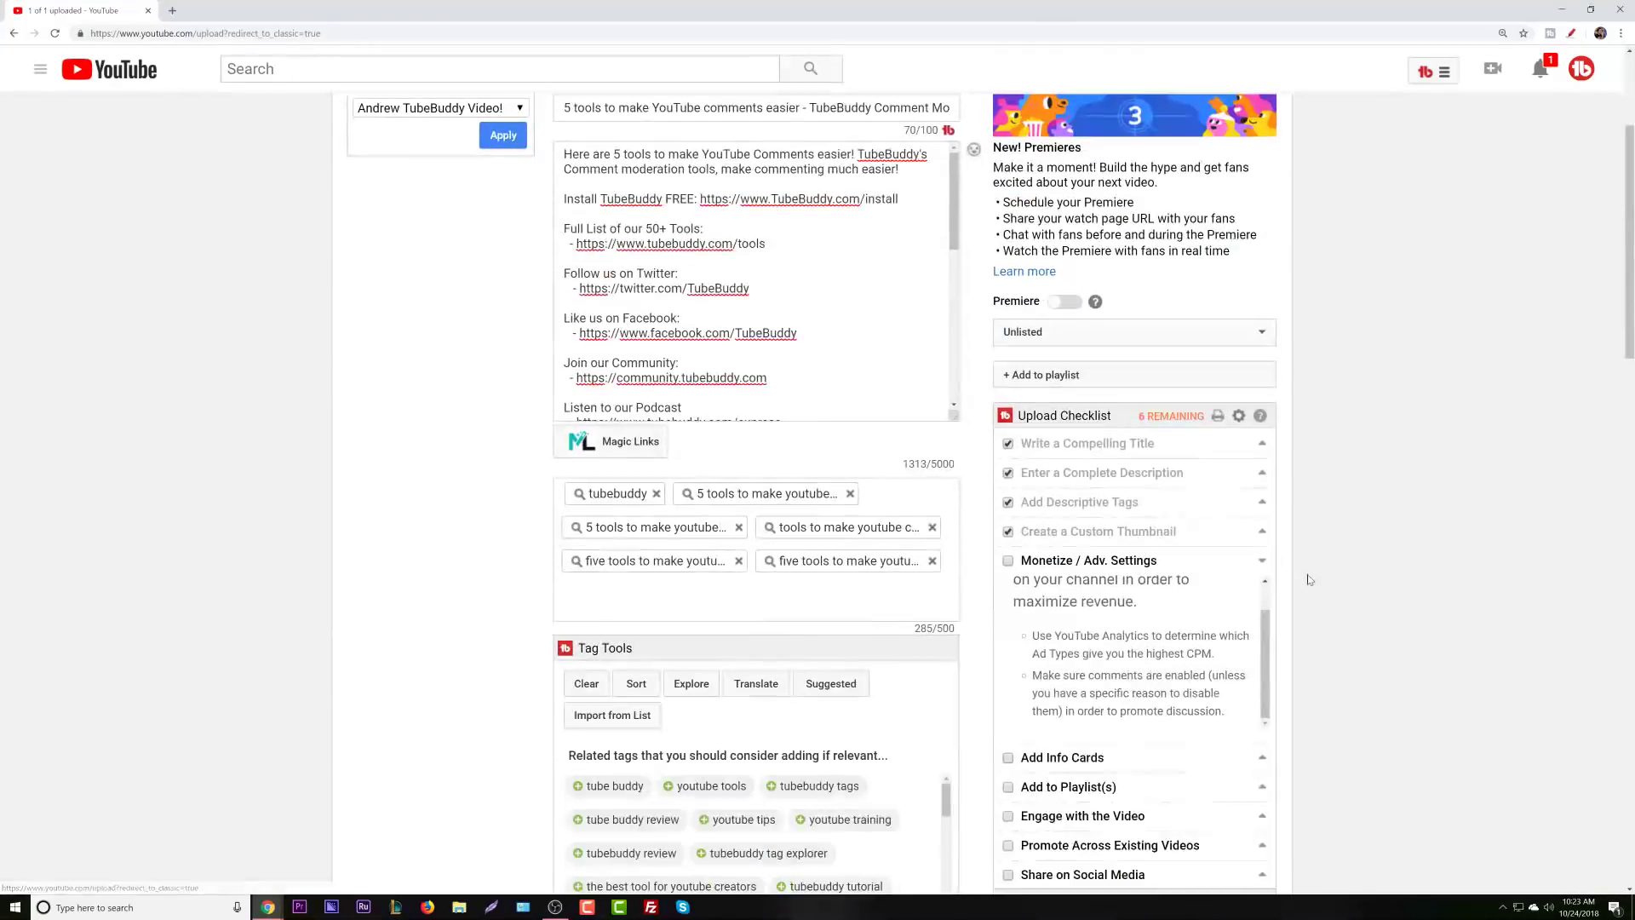
left_click(1009, 561)
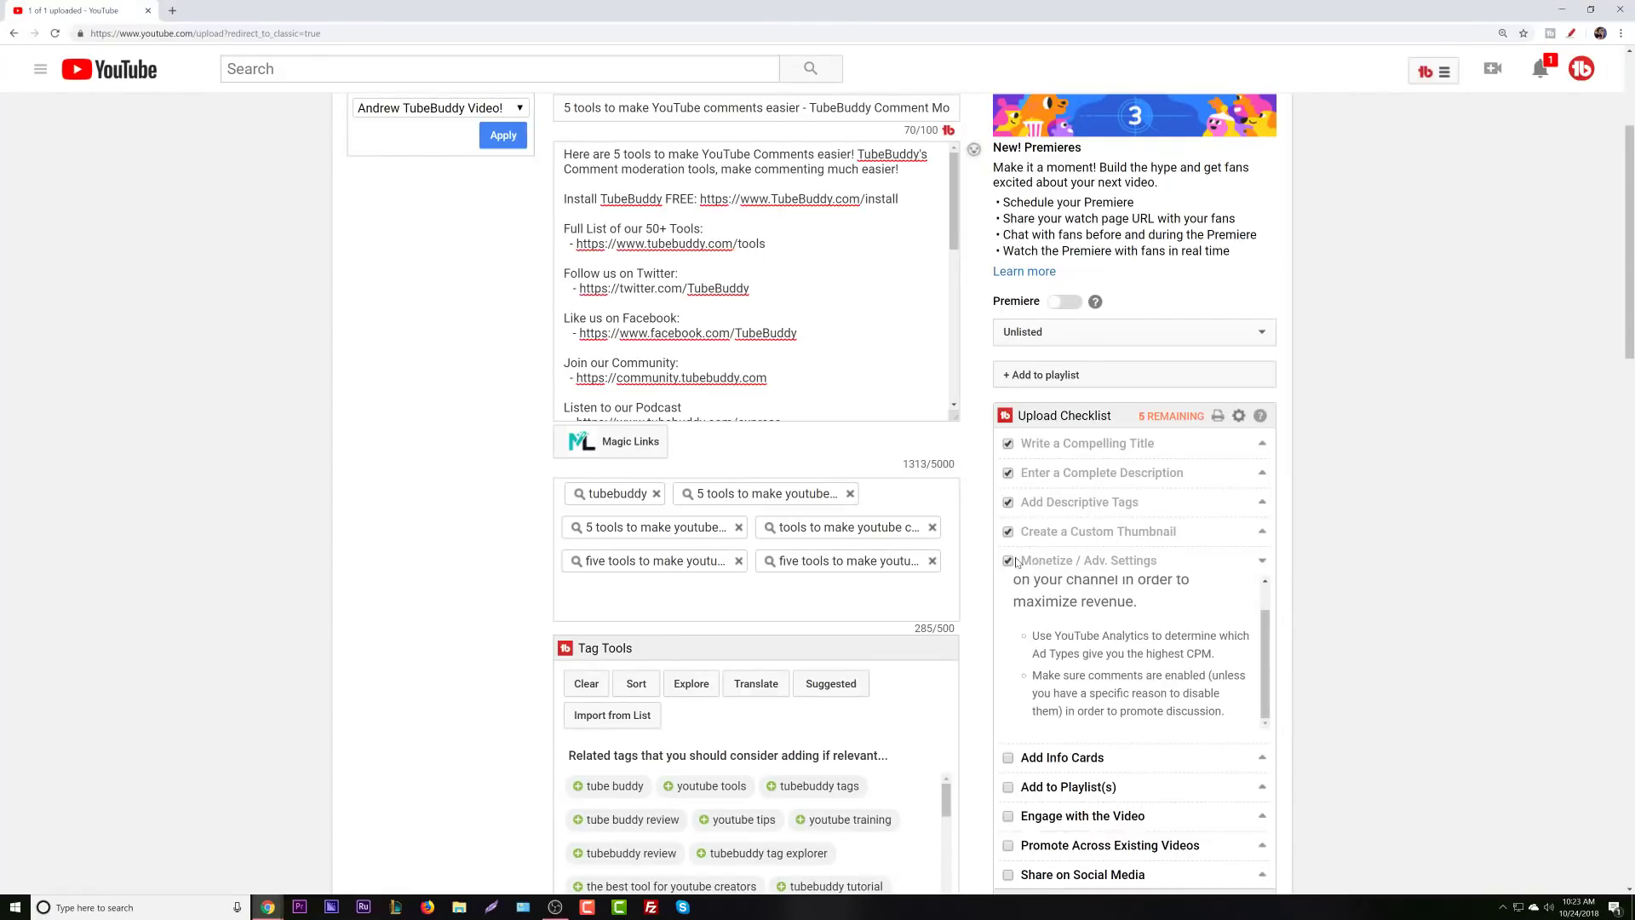
left_click(1264, 562)
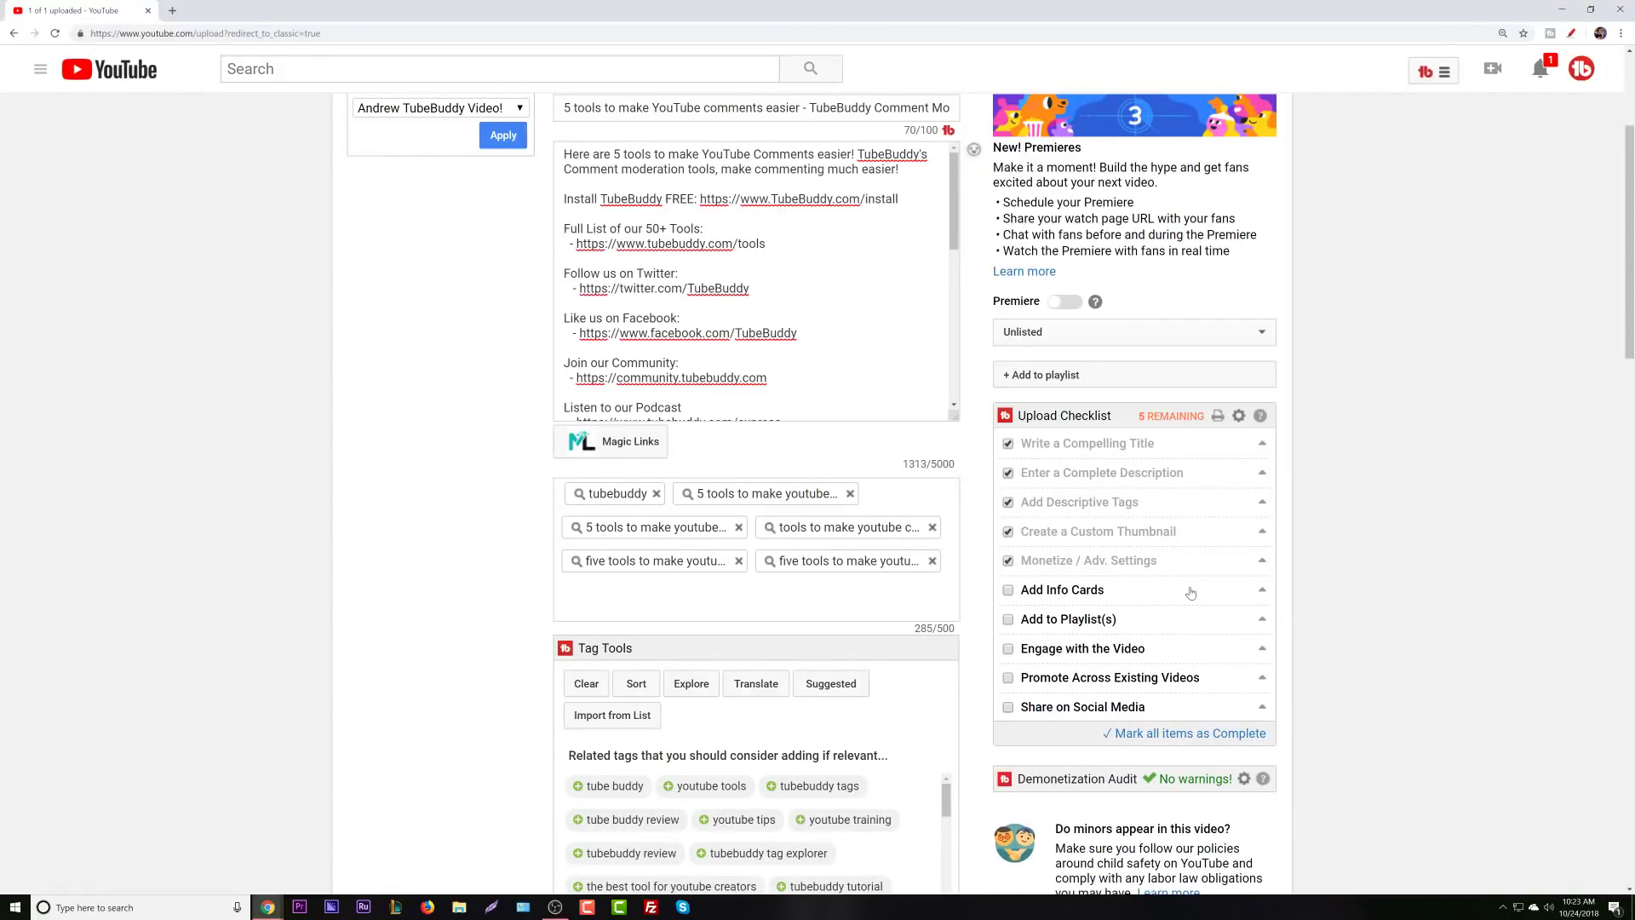
Read the "Add Info Cards" guidance in the Upload Checklist and look through the Best Practices list and TubeBuddy's pre-publish tools.
left_click(1259, 594)
scroll(1257, 597, "down", 5)
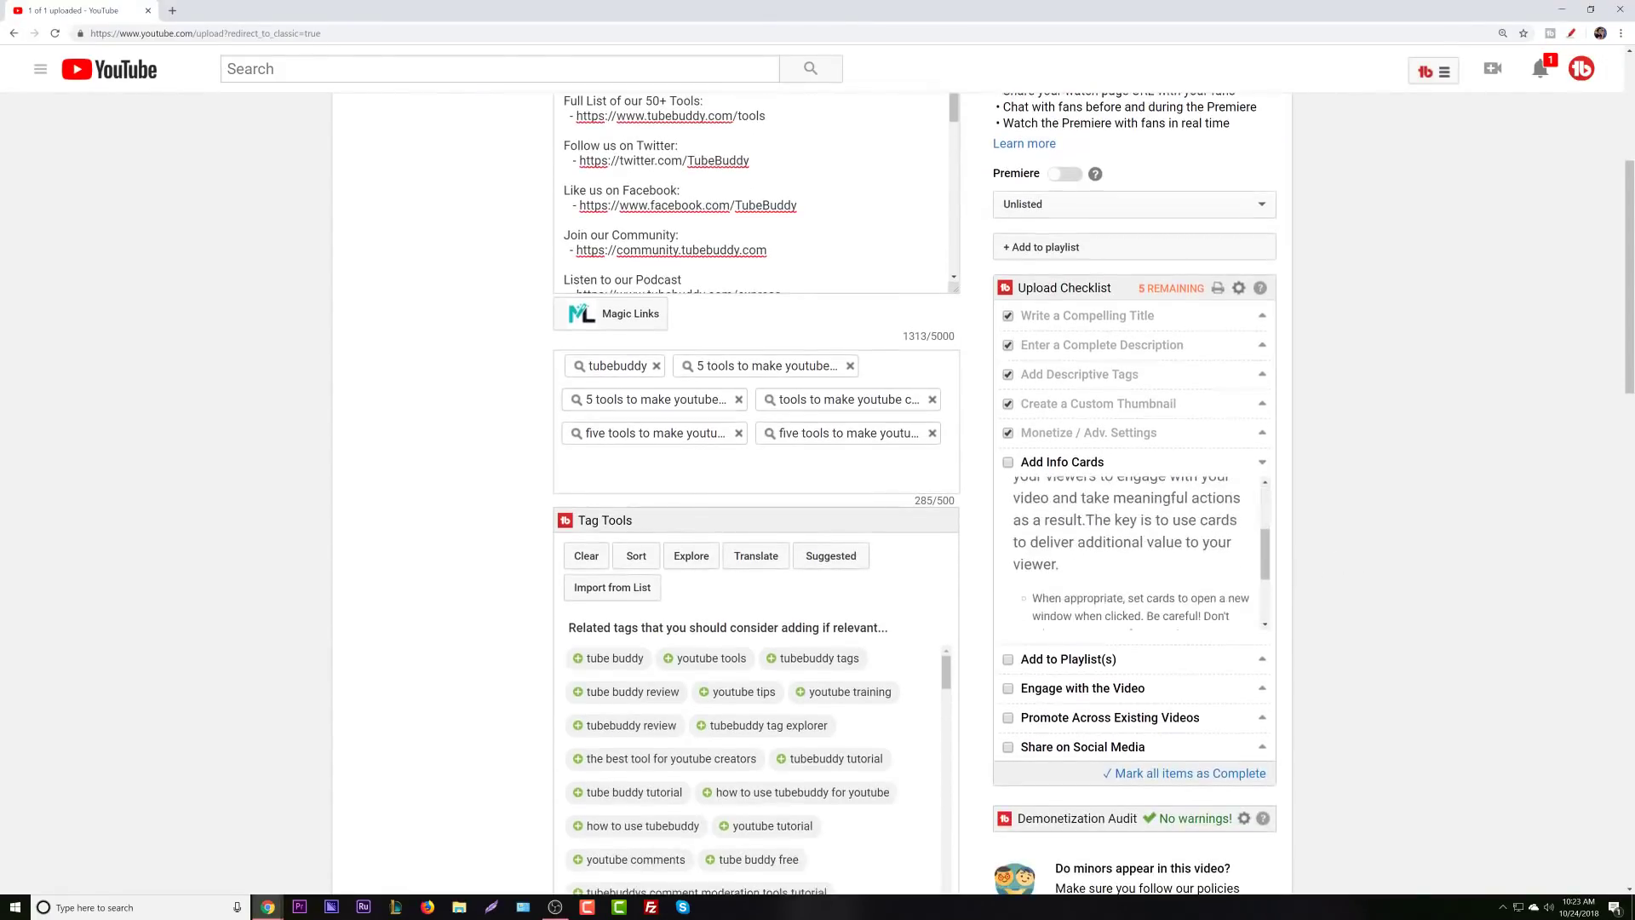
scroll(1371, 592, "down", 15)
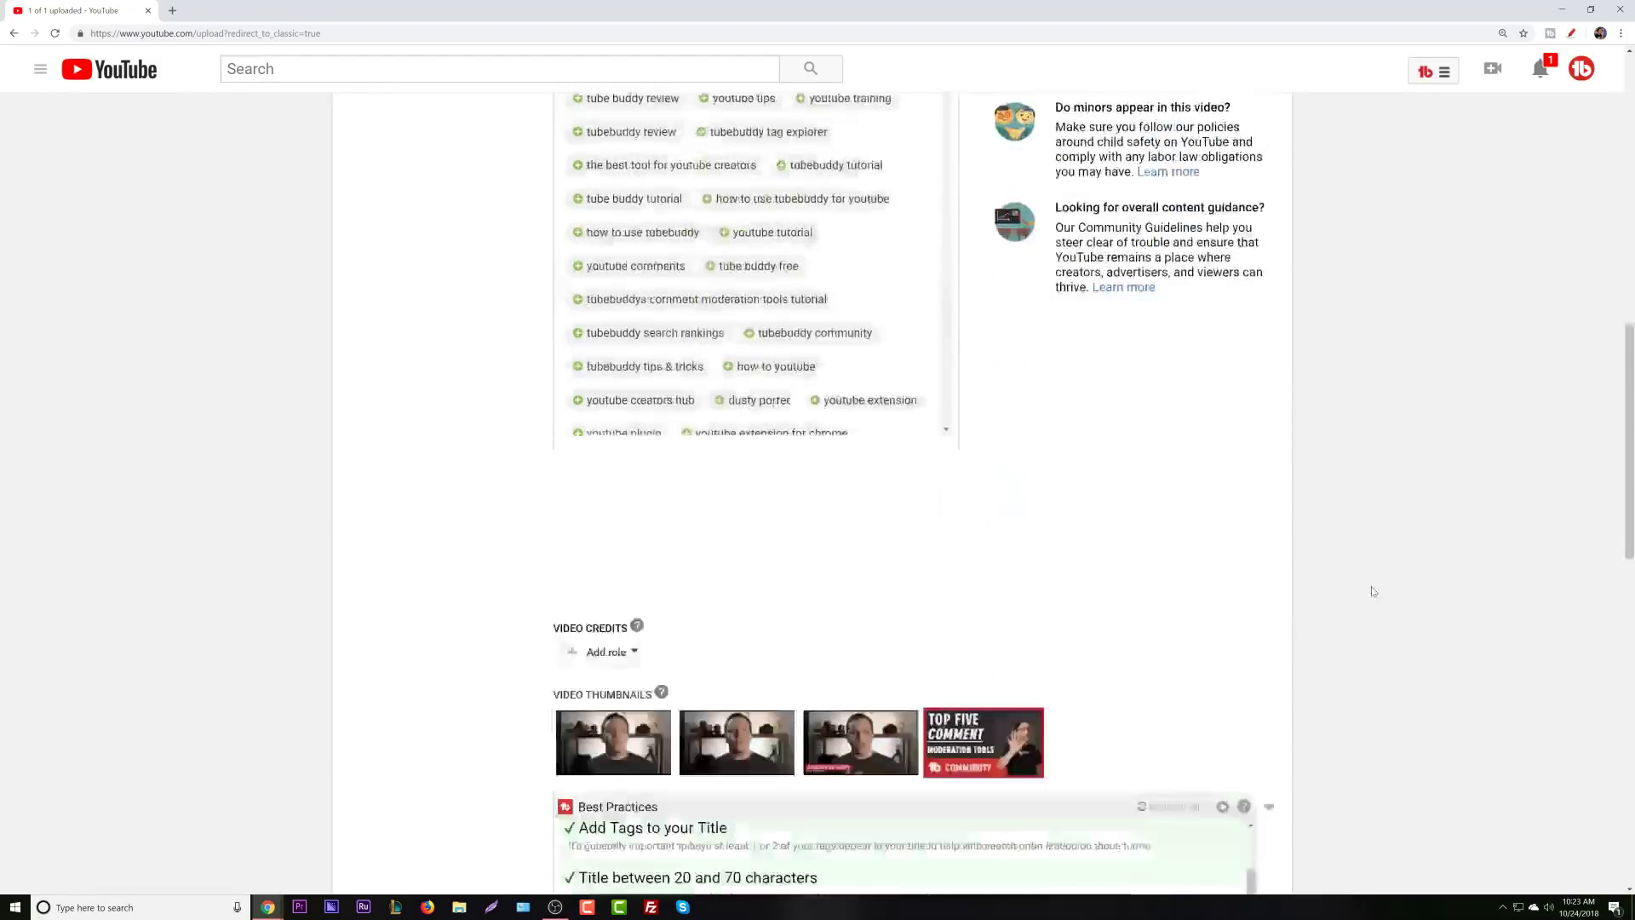
scroll(1350, 545, "down", 2)
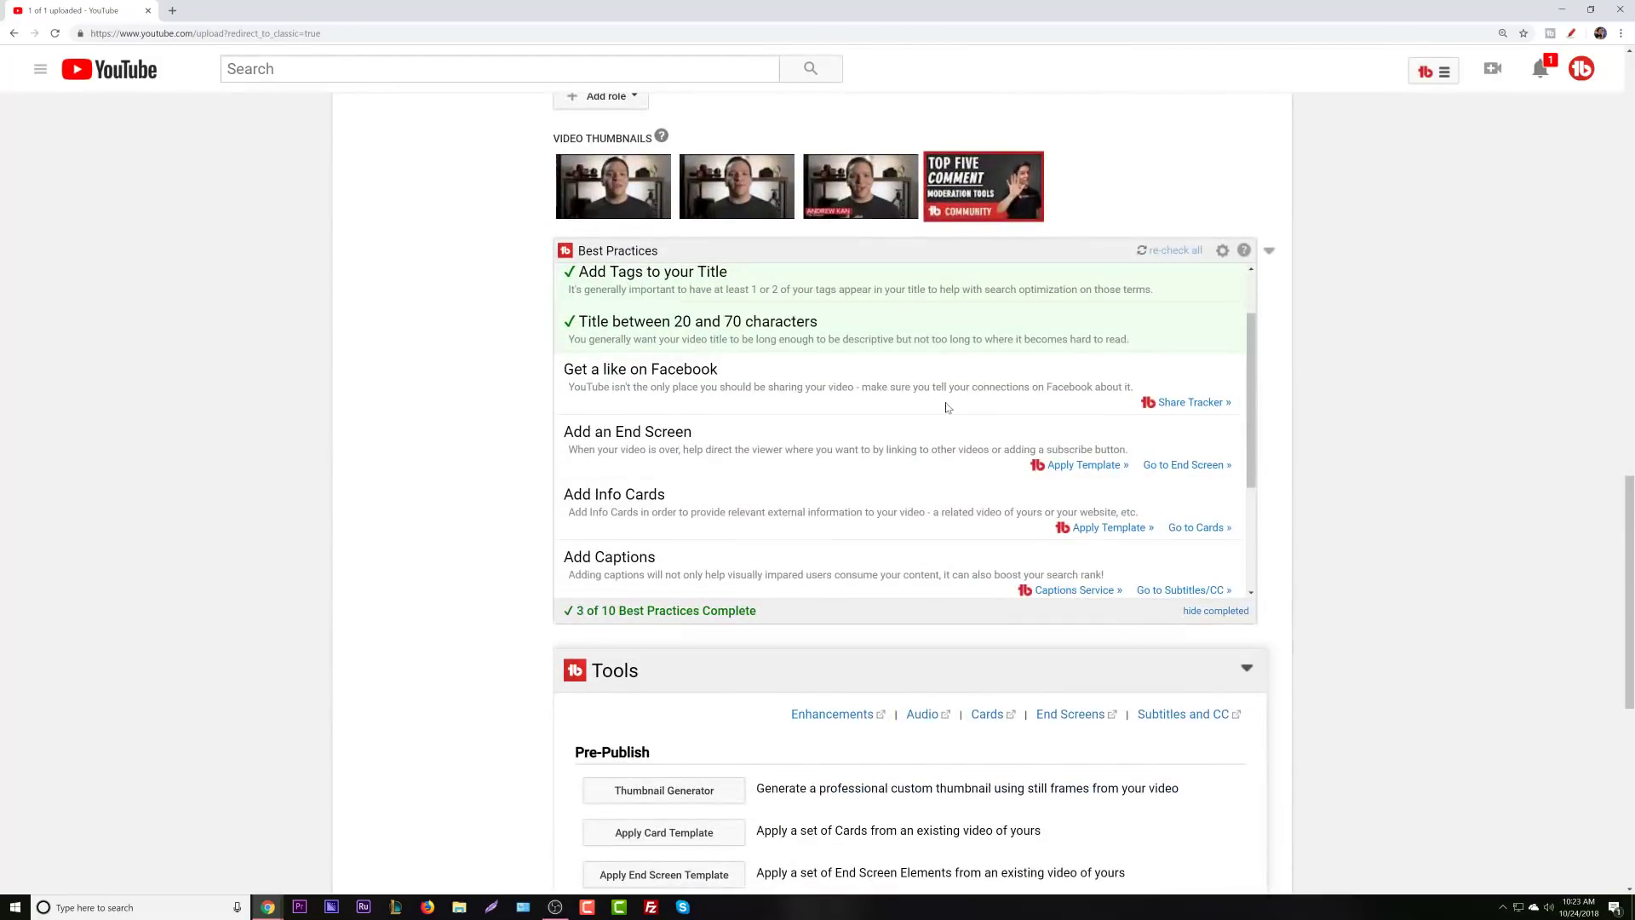
scroll(948, 408, "down", 2)
scroll(1341, 708, "down", 3)
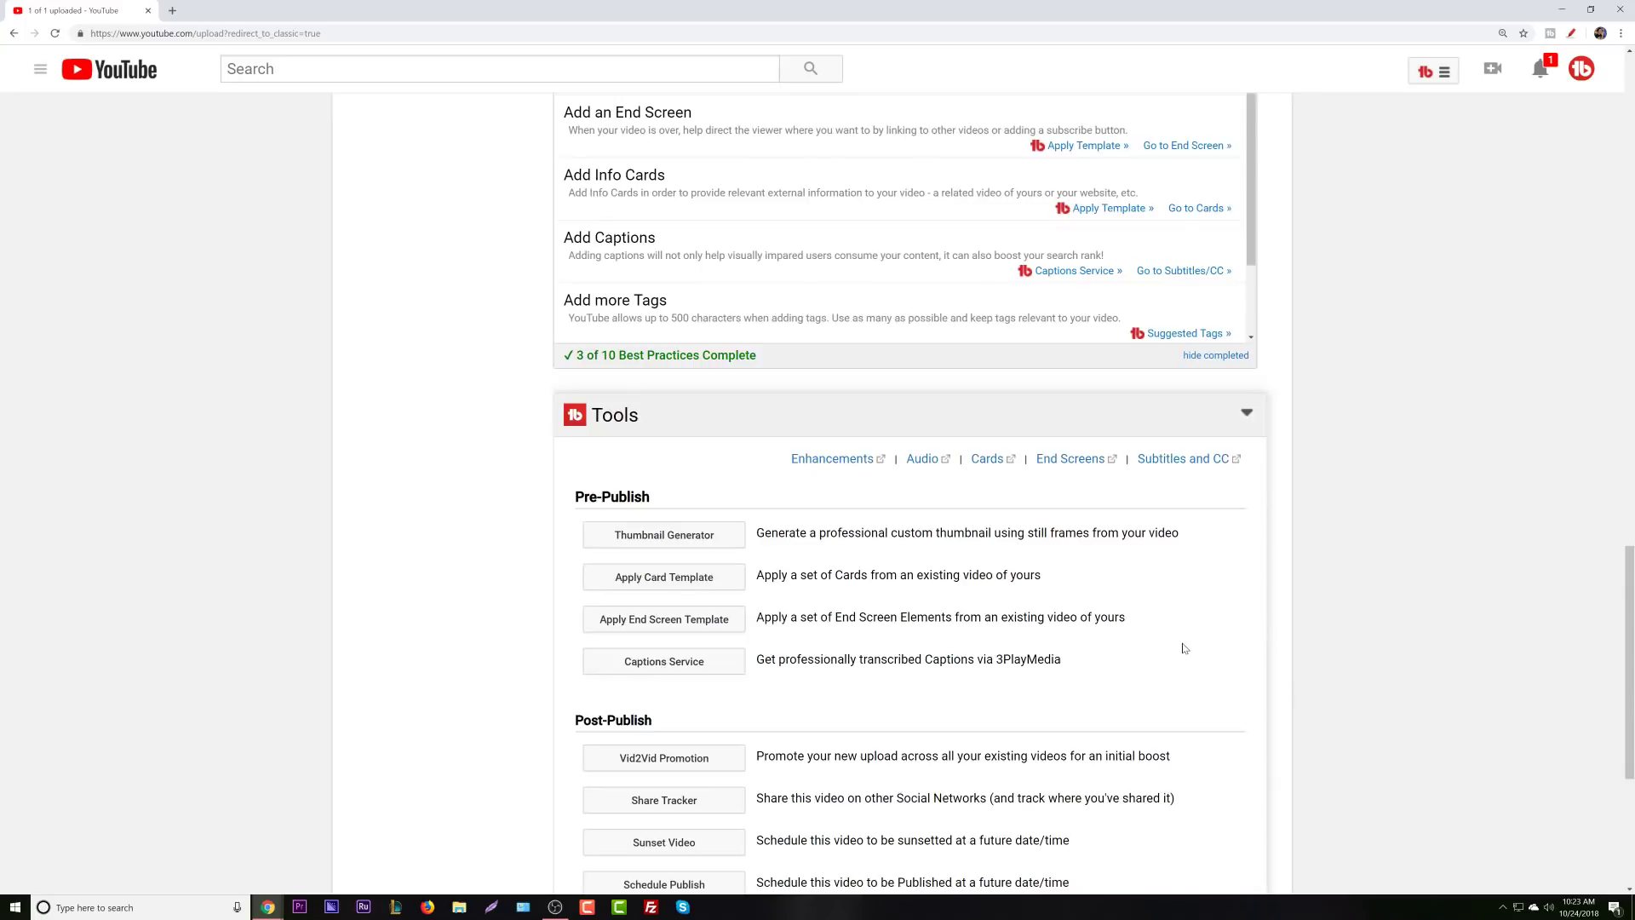
scroll(1184, 650, "down", 2)
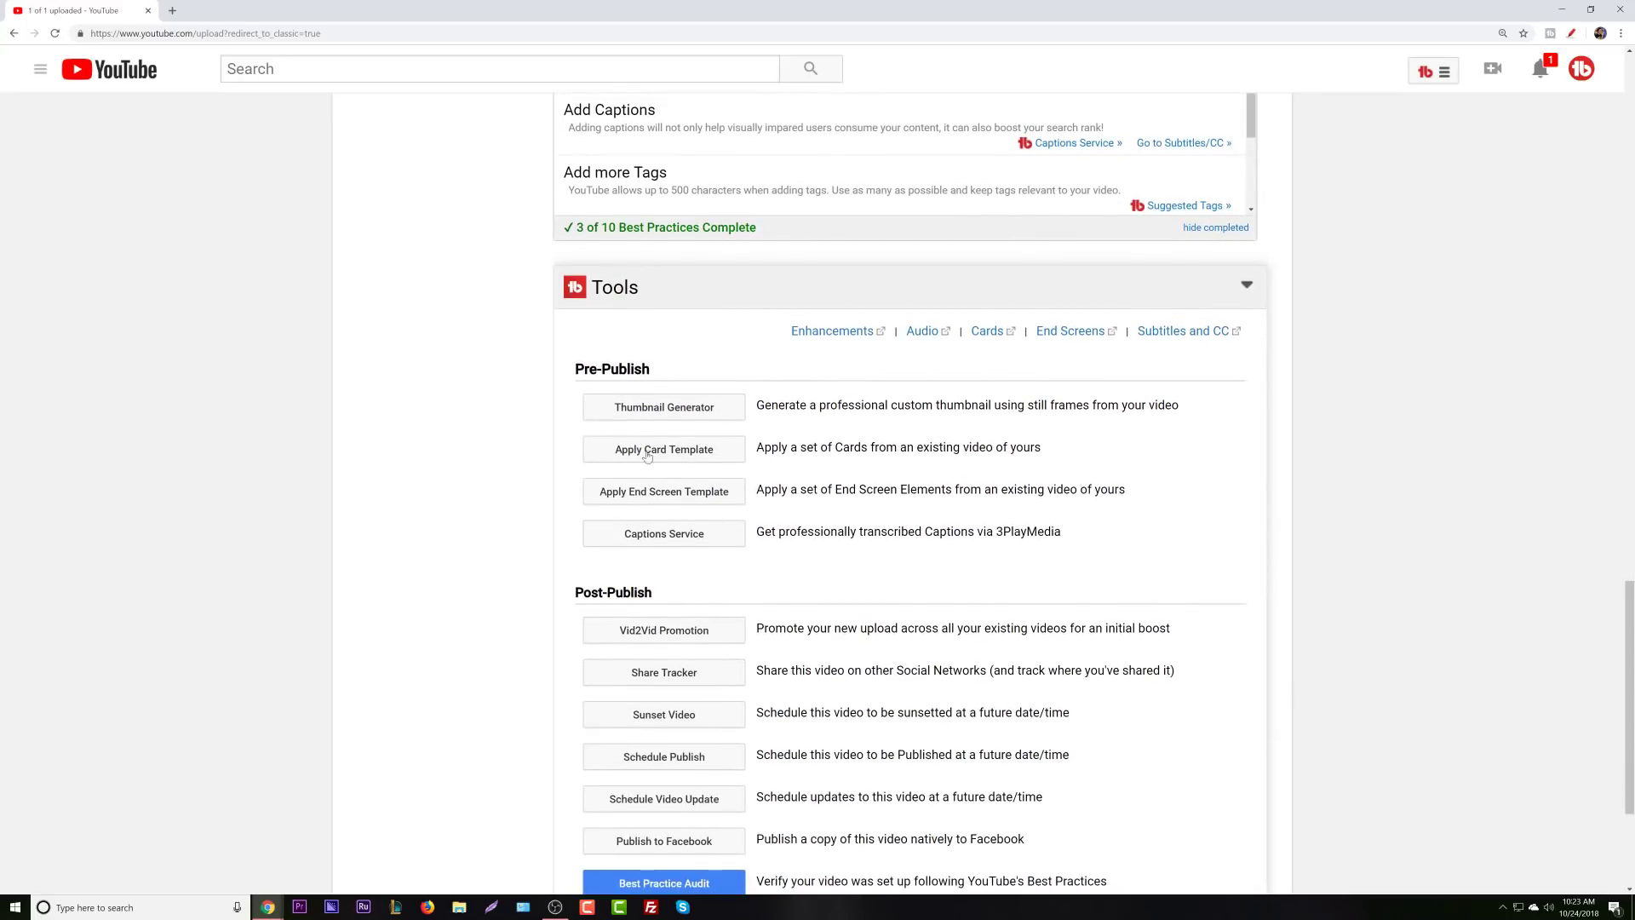
Try to apply the TubeBuddy Community Card Template to the video, and close the card template dialog.
left_click(706, 460)
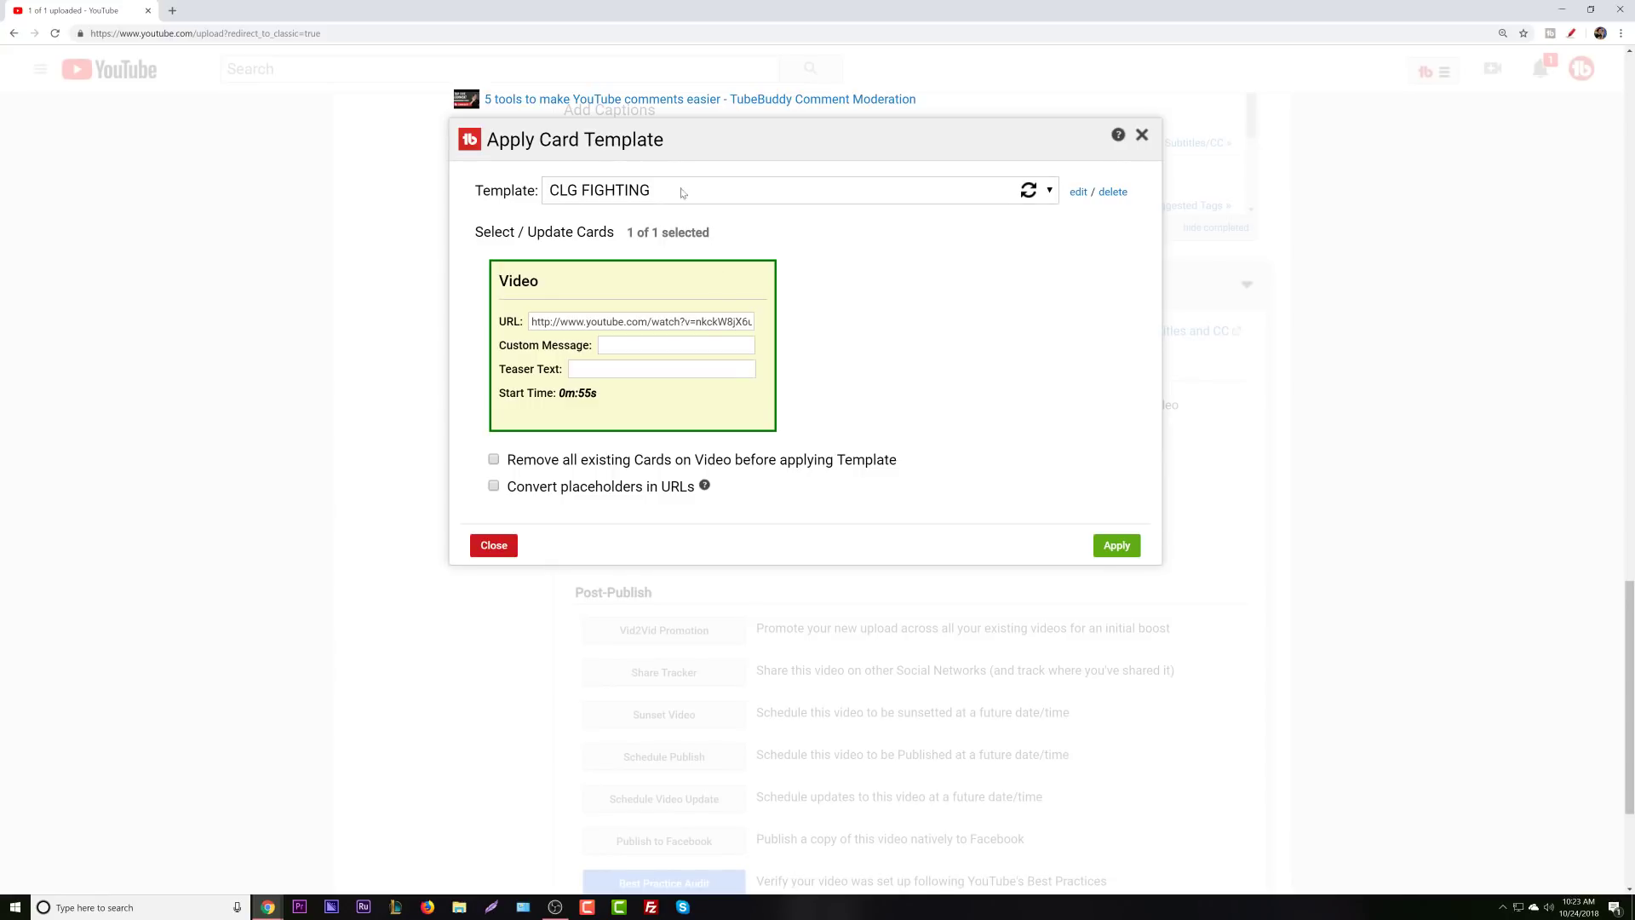
left_click(741, 188)
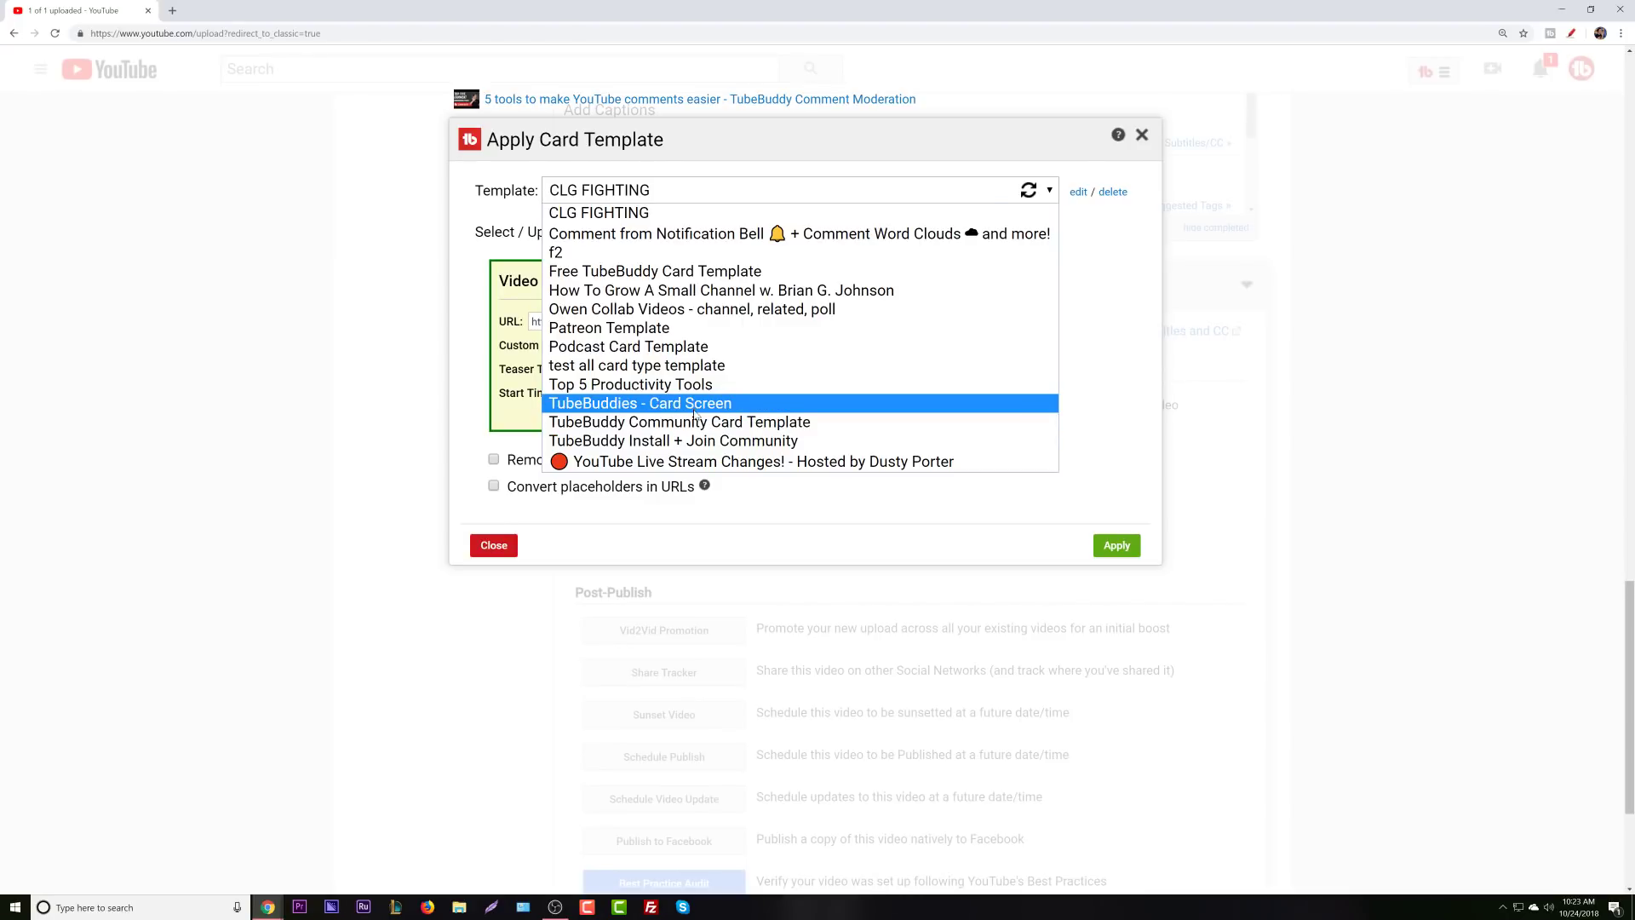
left_click(738, 414)
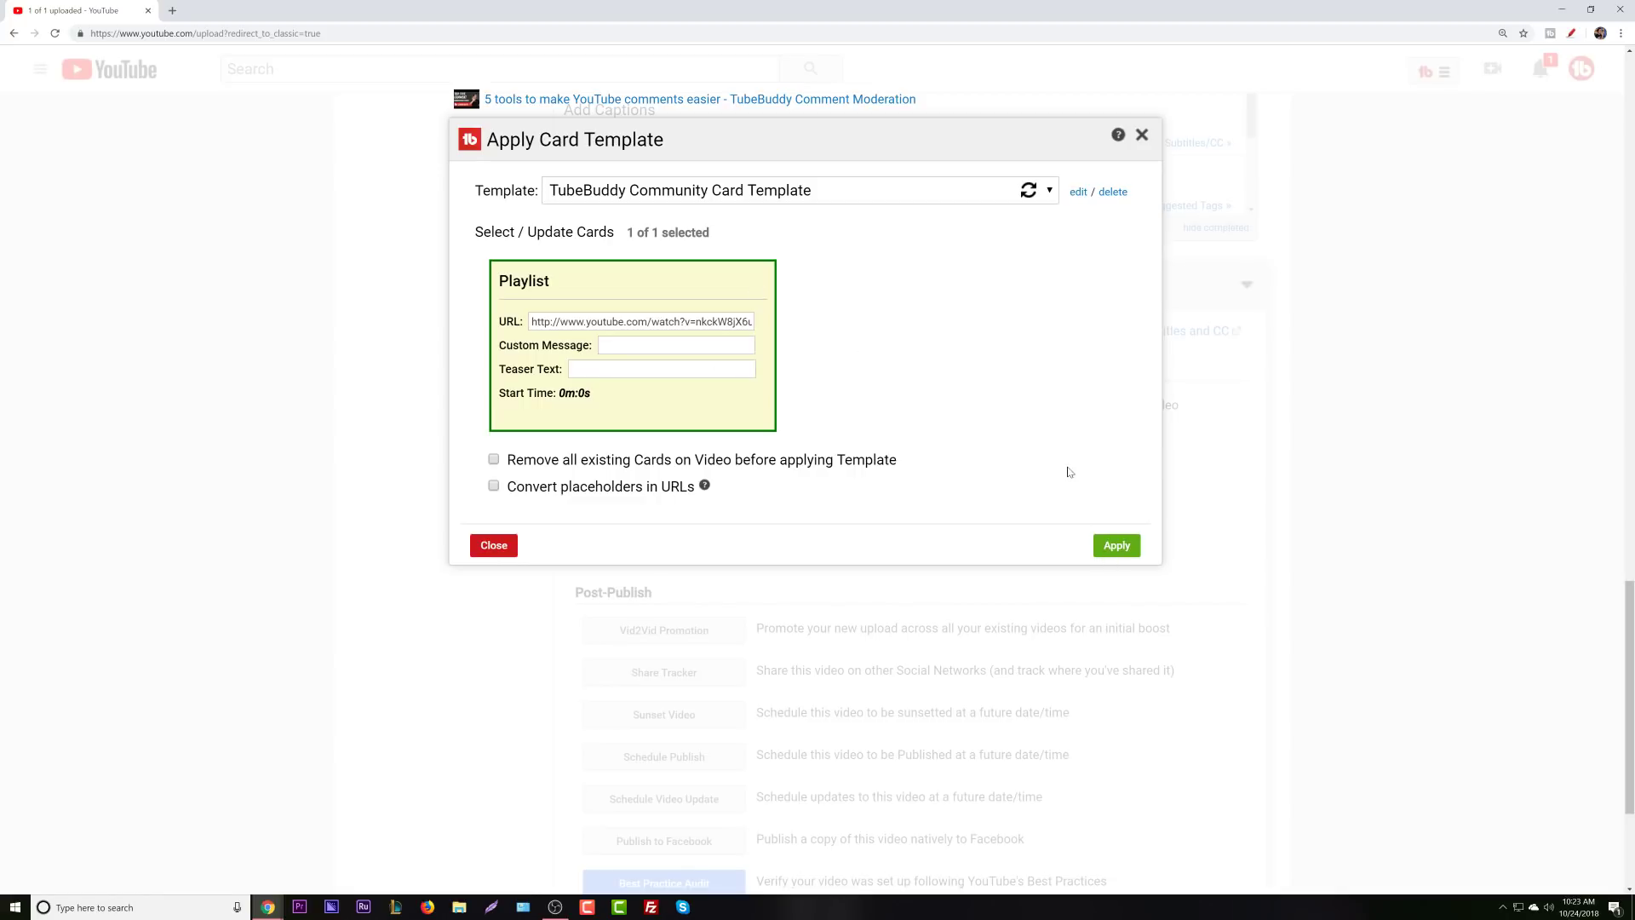
left_click(1123, 550)
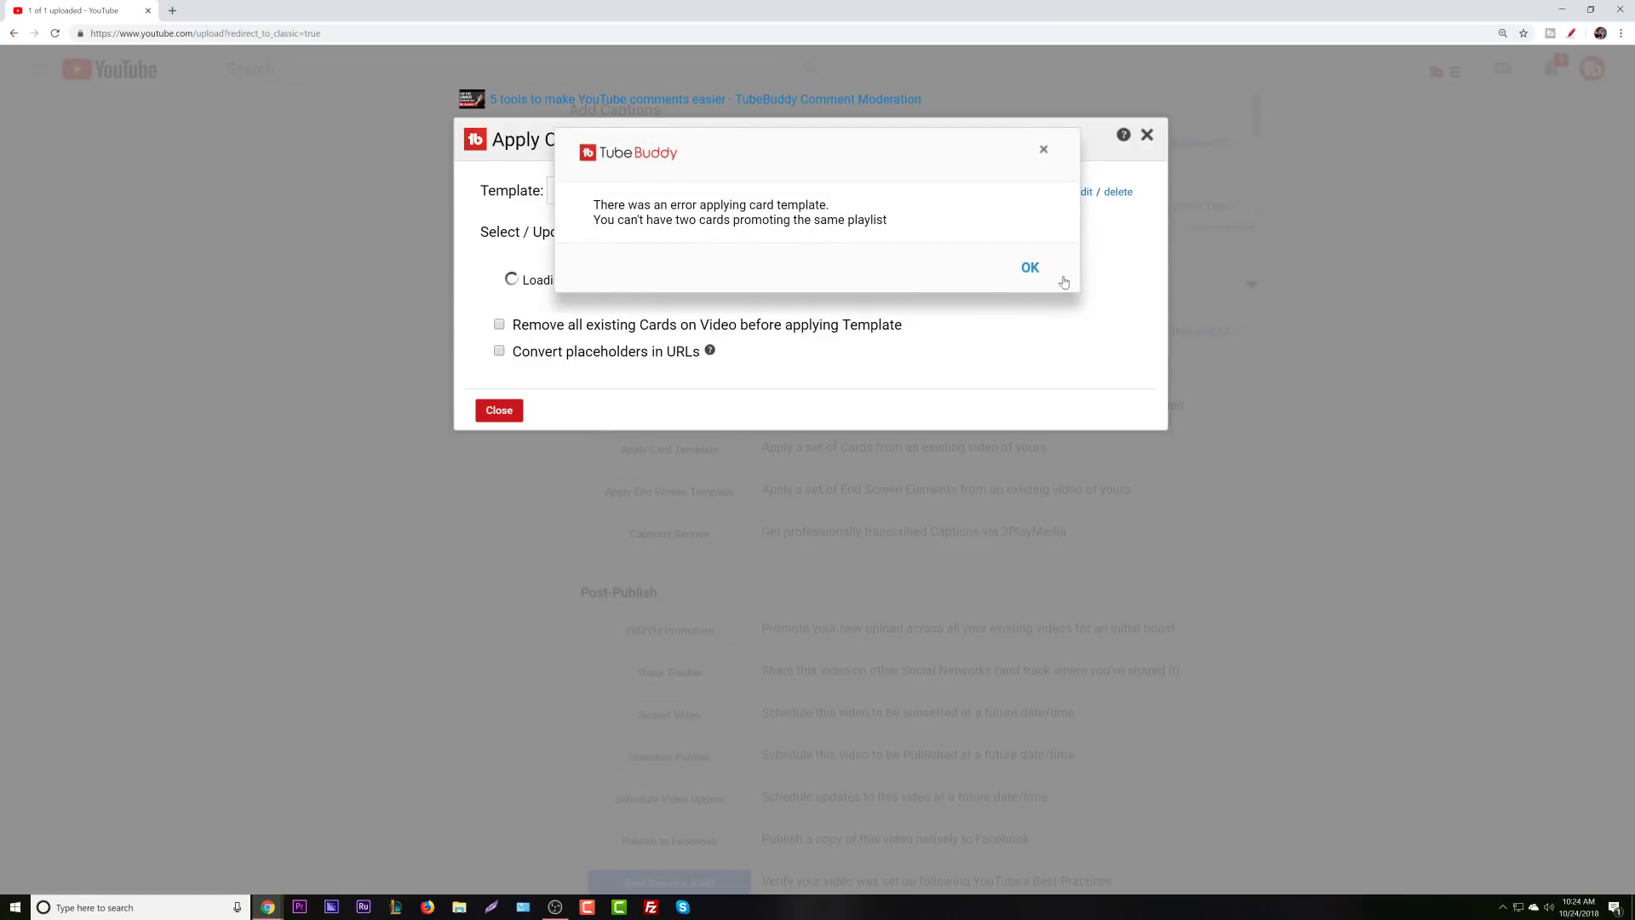
left_click(1048, 271)
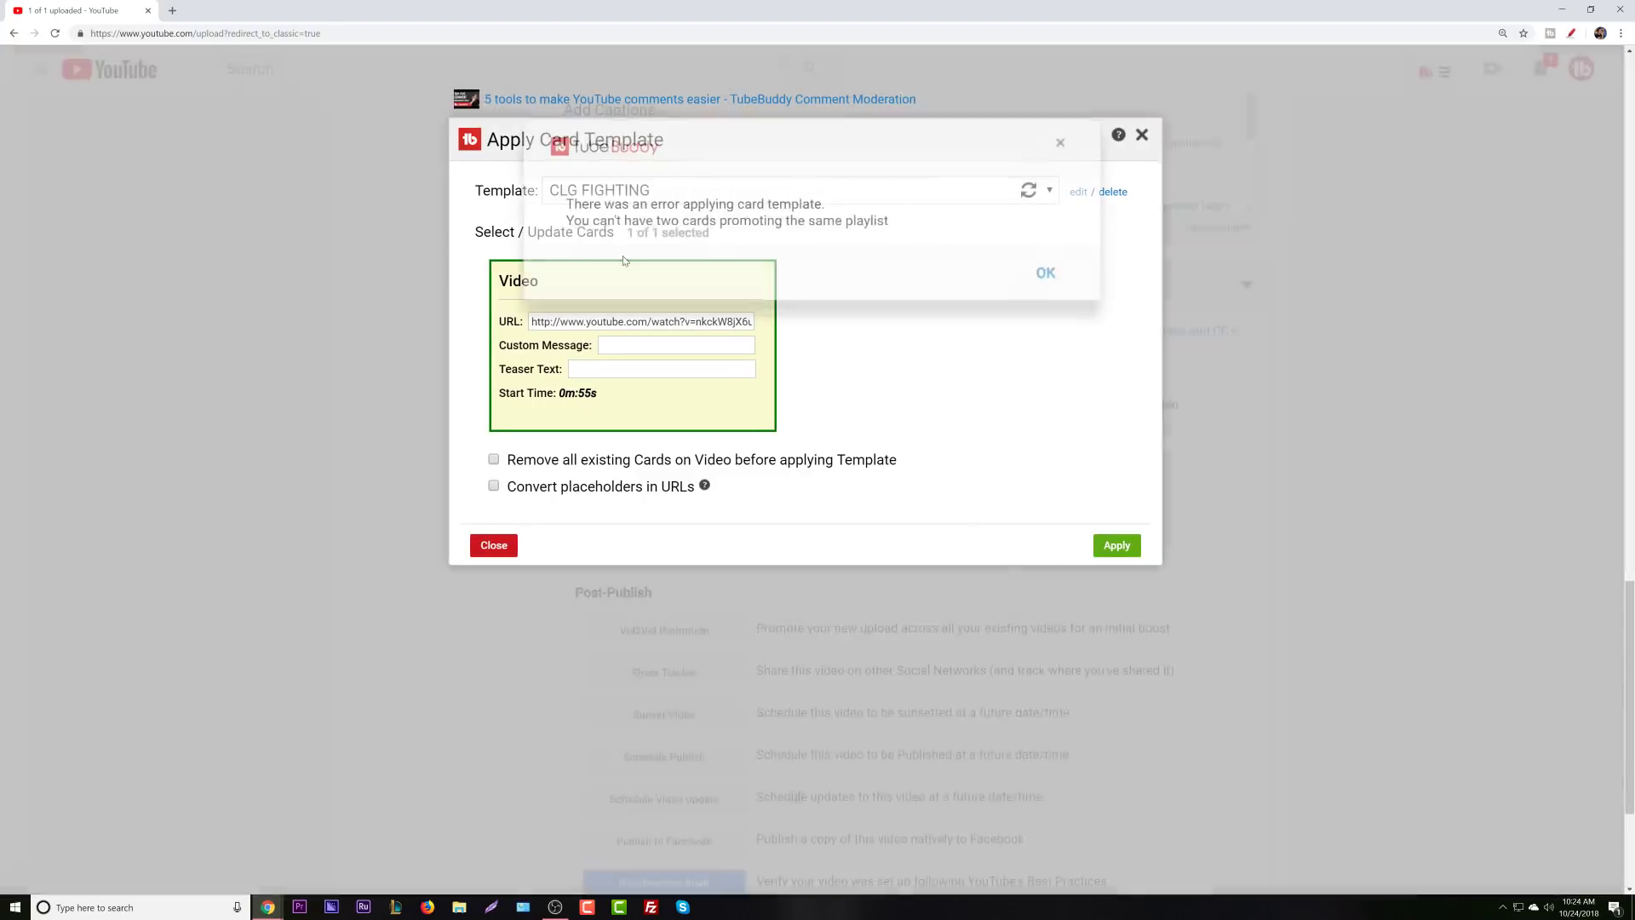
left_click(892, 189)
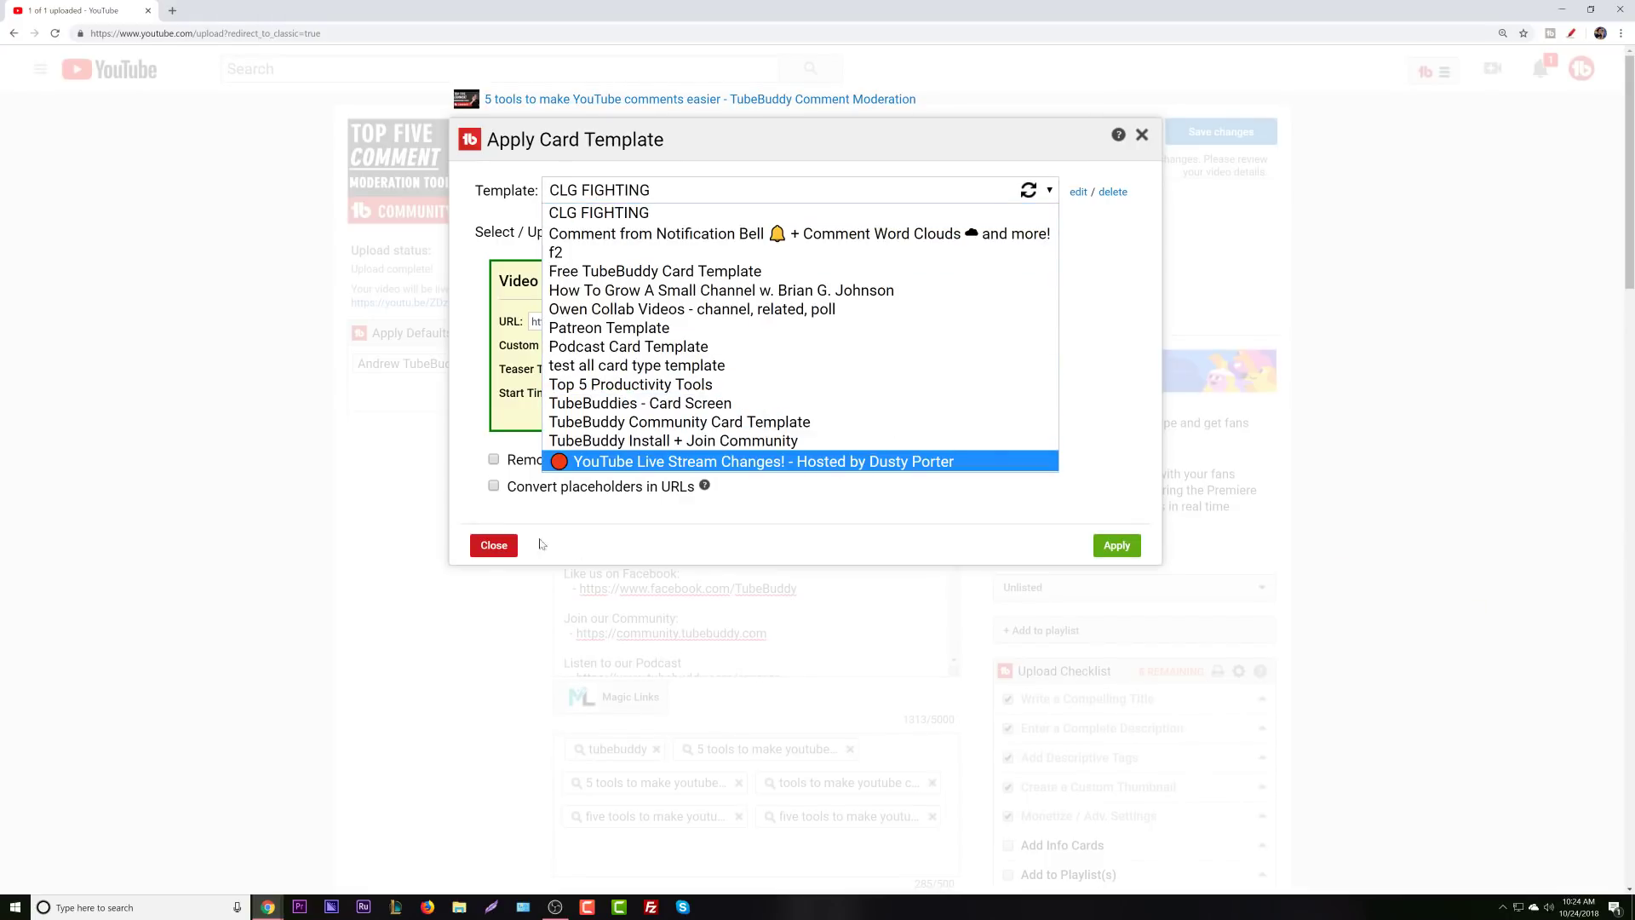
left_click(494, 545)
Open the video's Cards page in a new tab from the Best Practices list and delete the TubeBuddy Community playlist card.
scroll(453, 549, "down", 15)
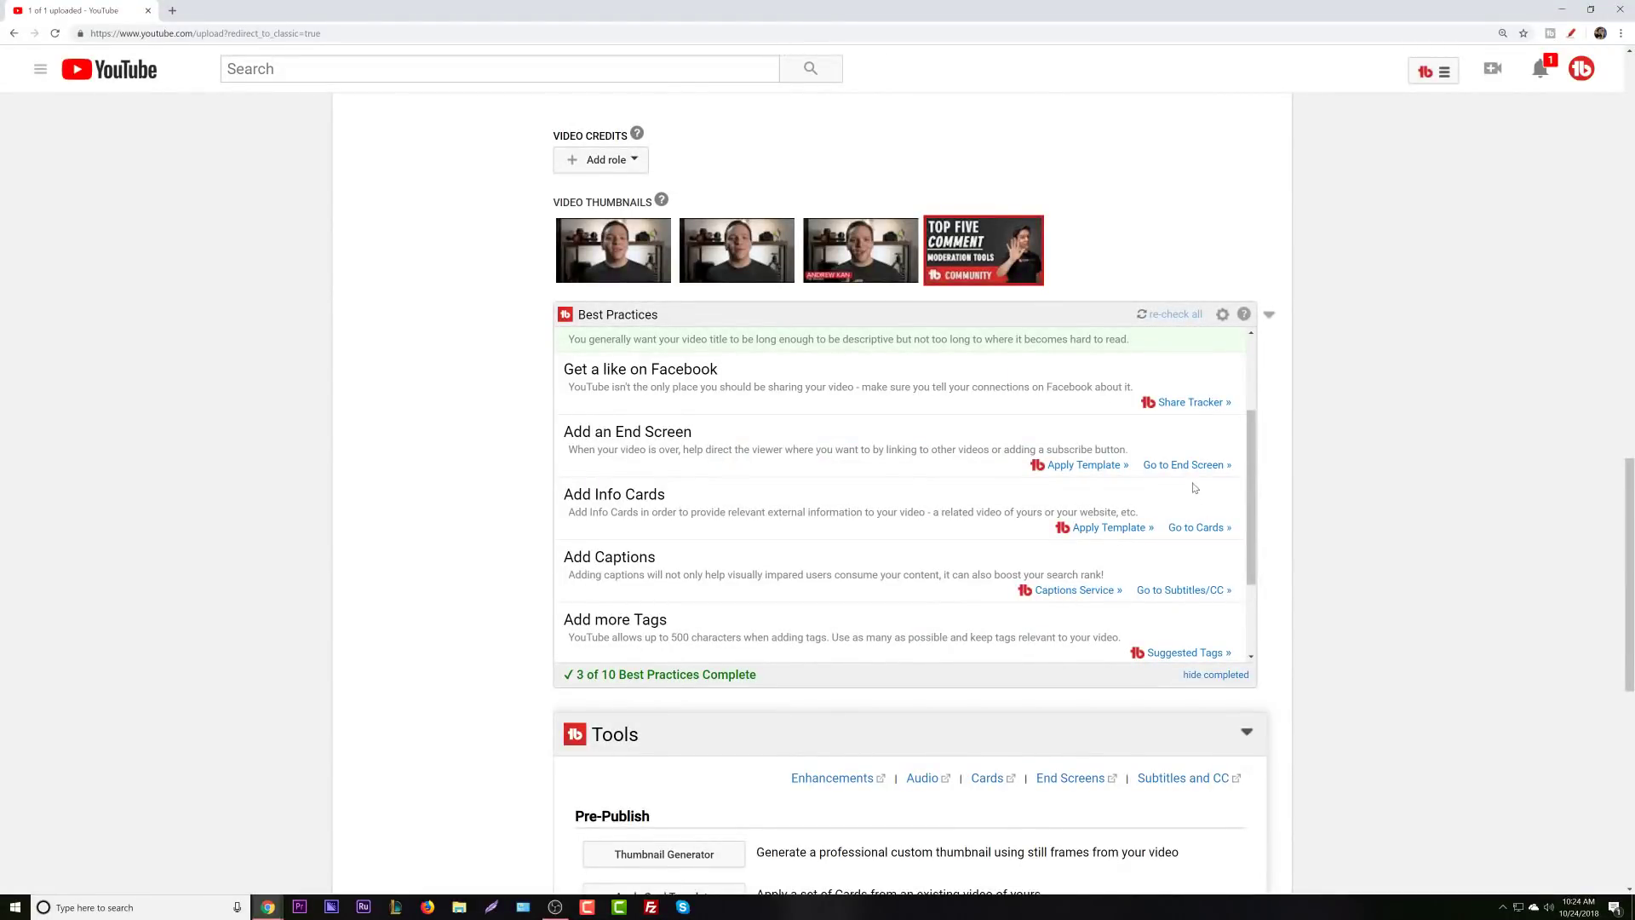
scroll(1131, 610, "up", 1)
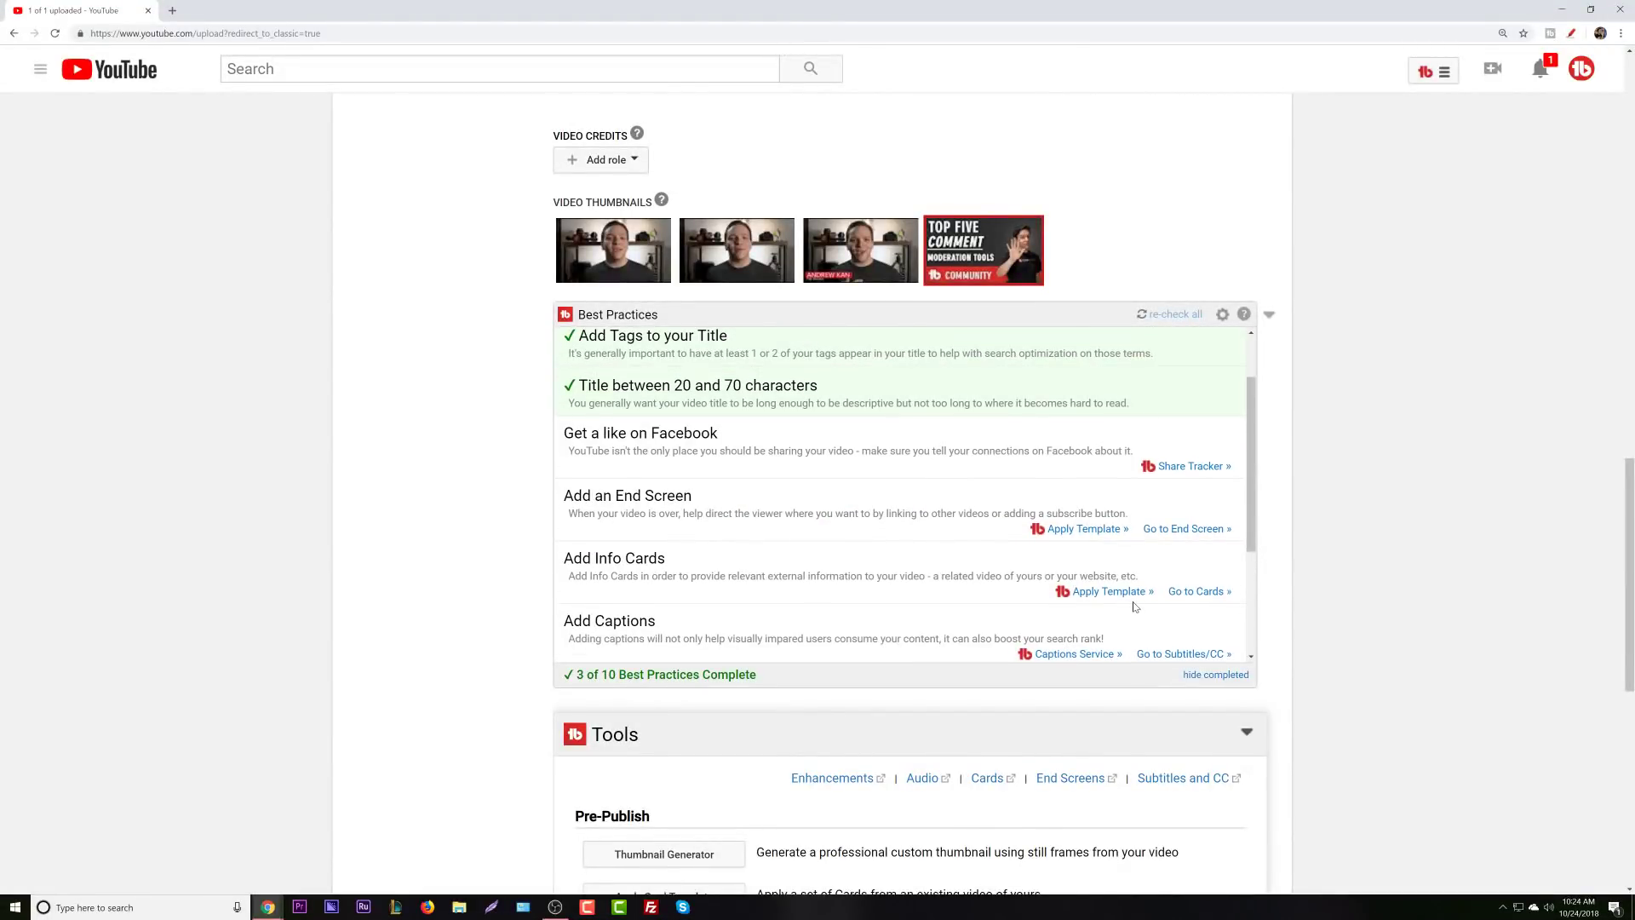
scroll(1142, 507, "down", 1)
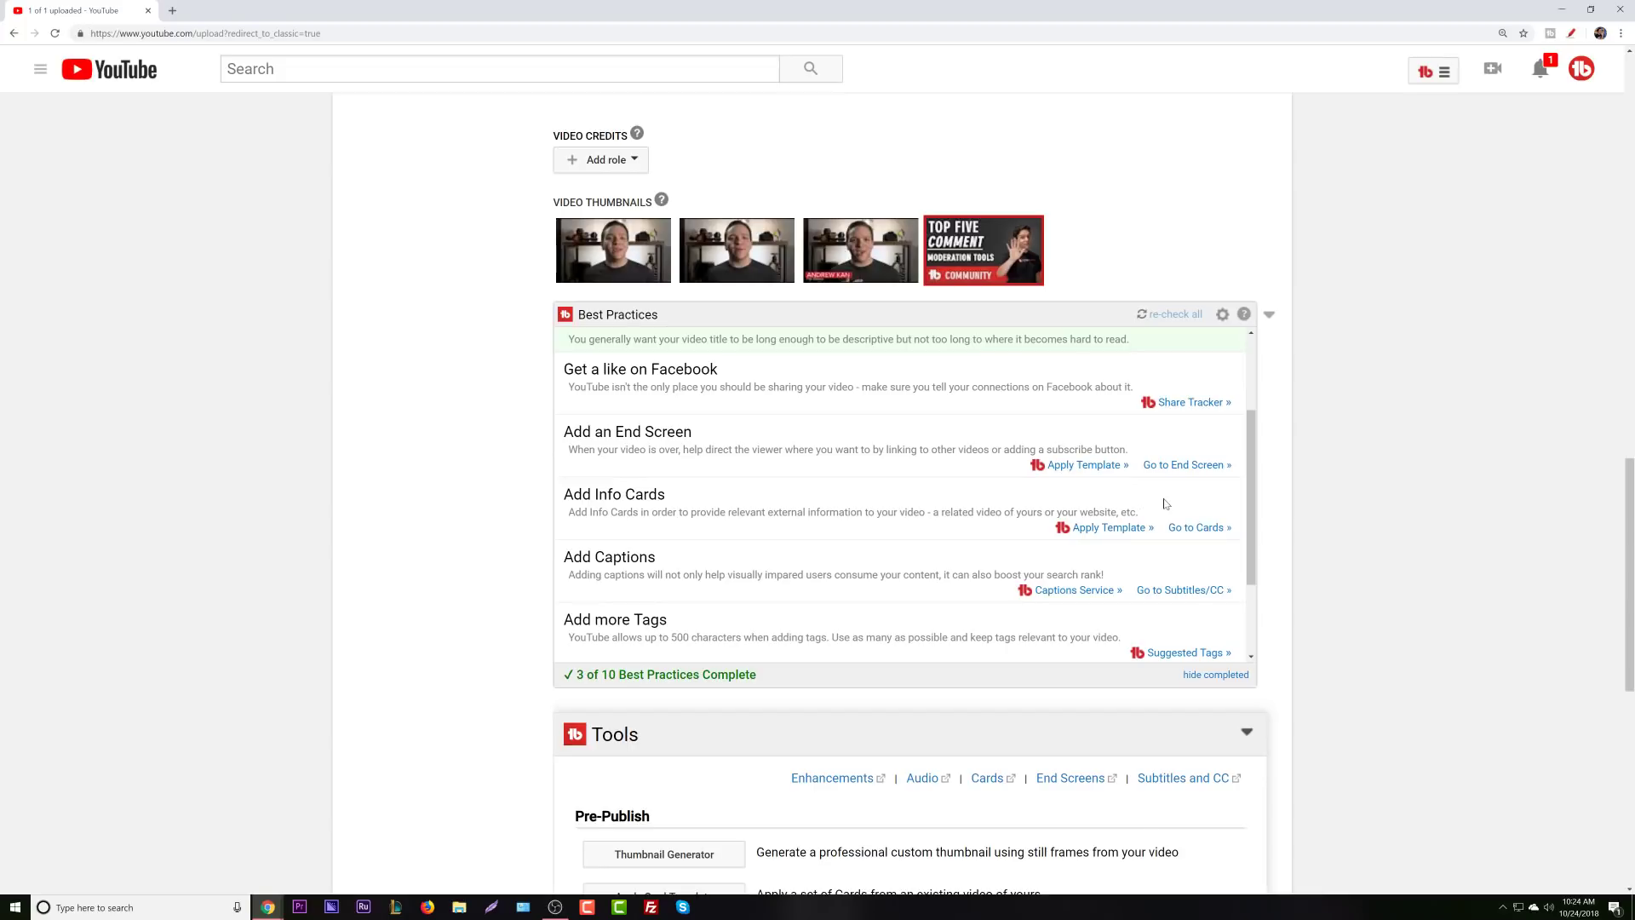
scroll(1144, 562, "down", 1)
scroll(1184, 536, "up", 3)
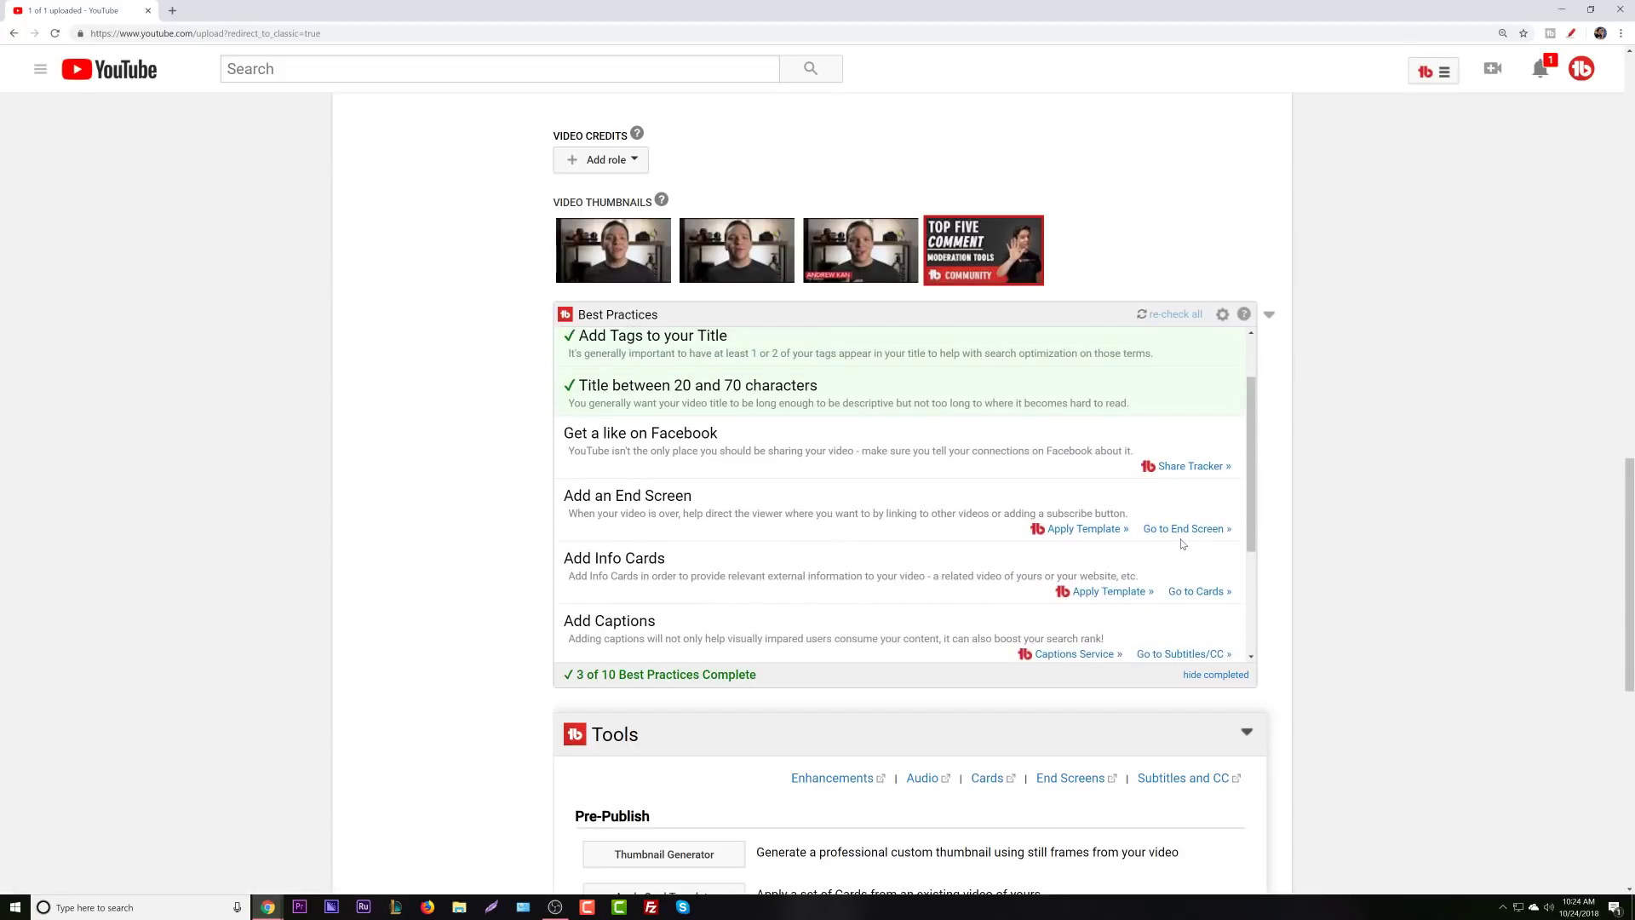
scroll(1183, 553, "down", 3)
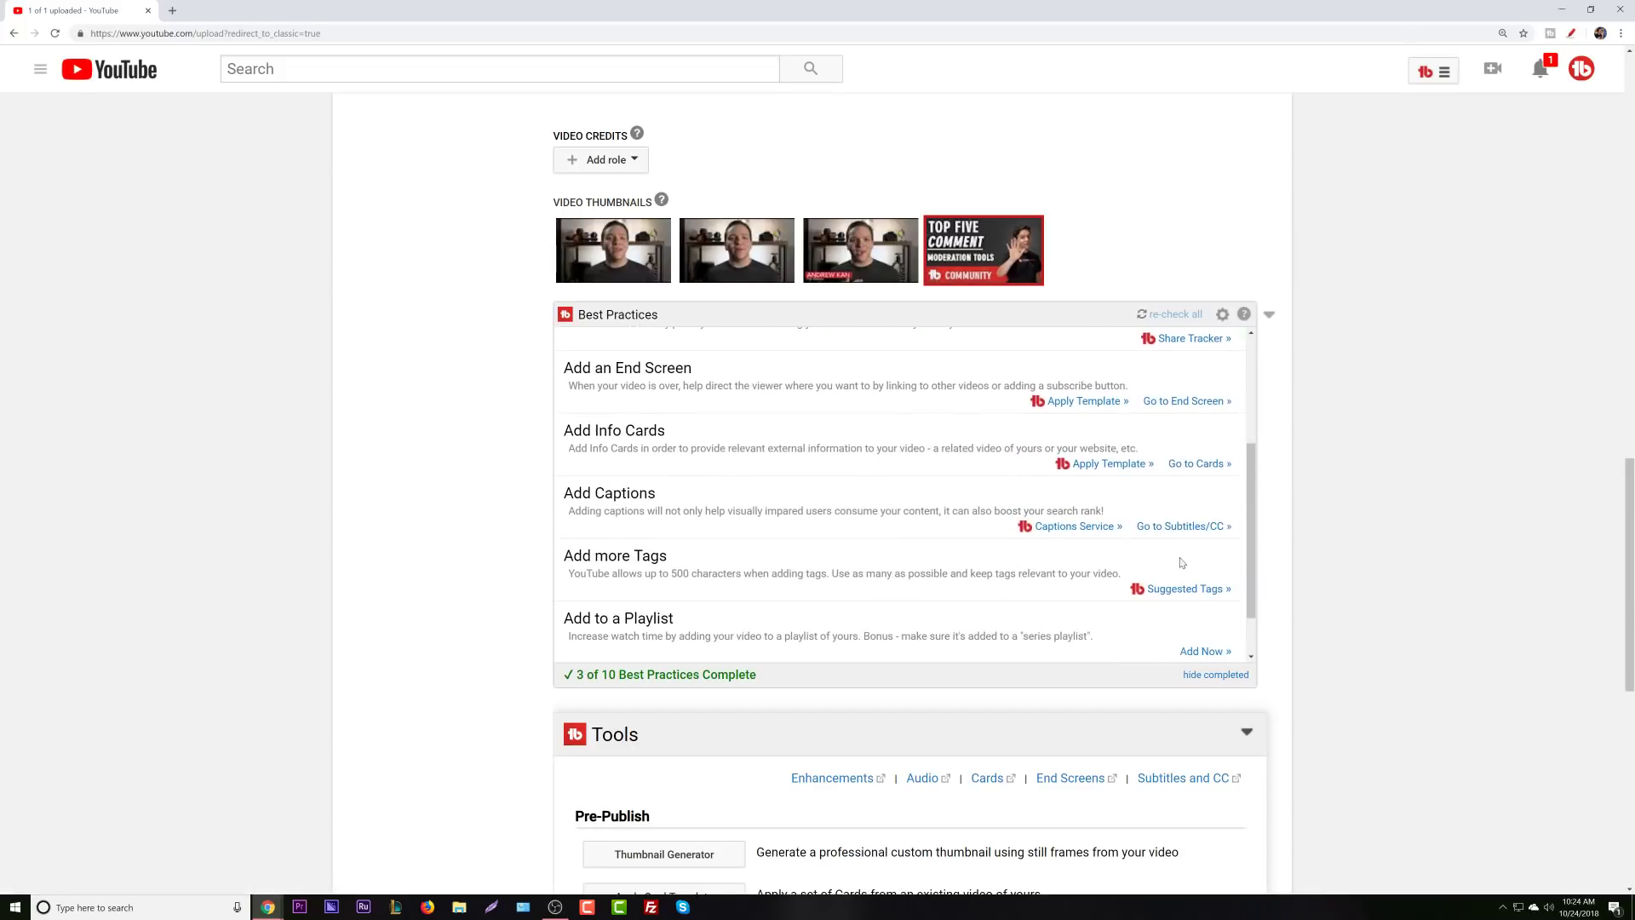
right_click(1187, 465)
left_click(1235, 475)
left_click(204, 10)
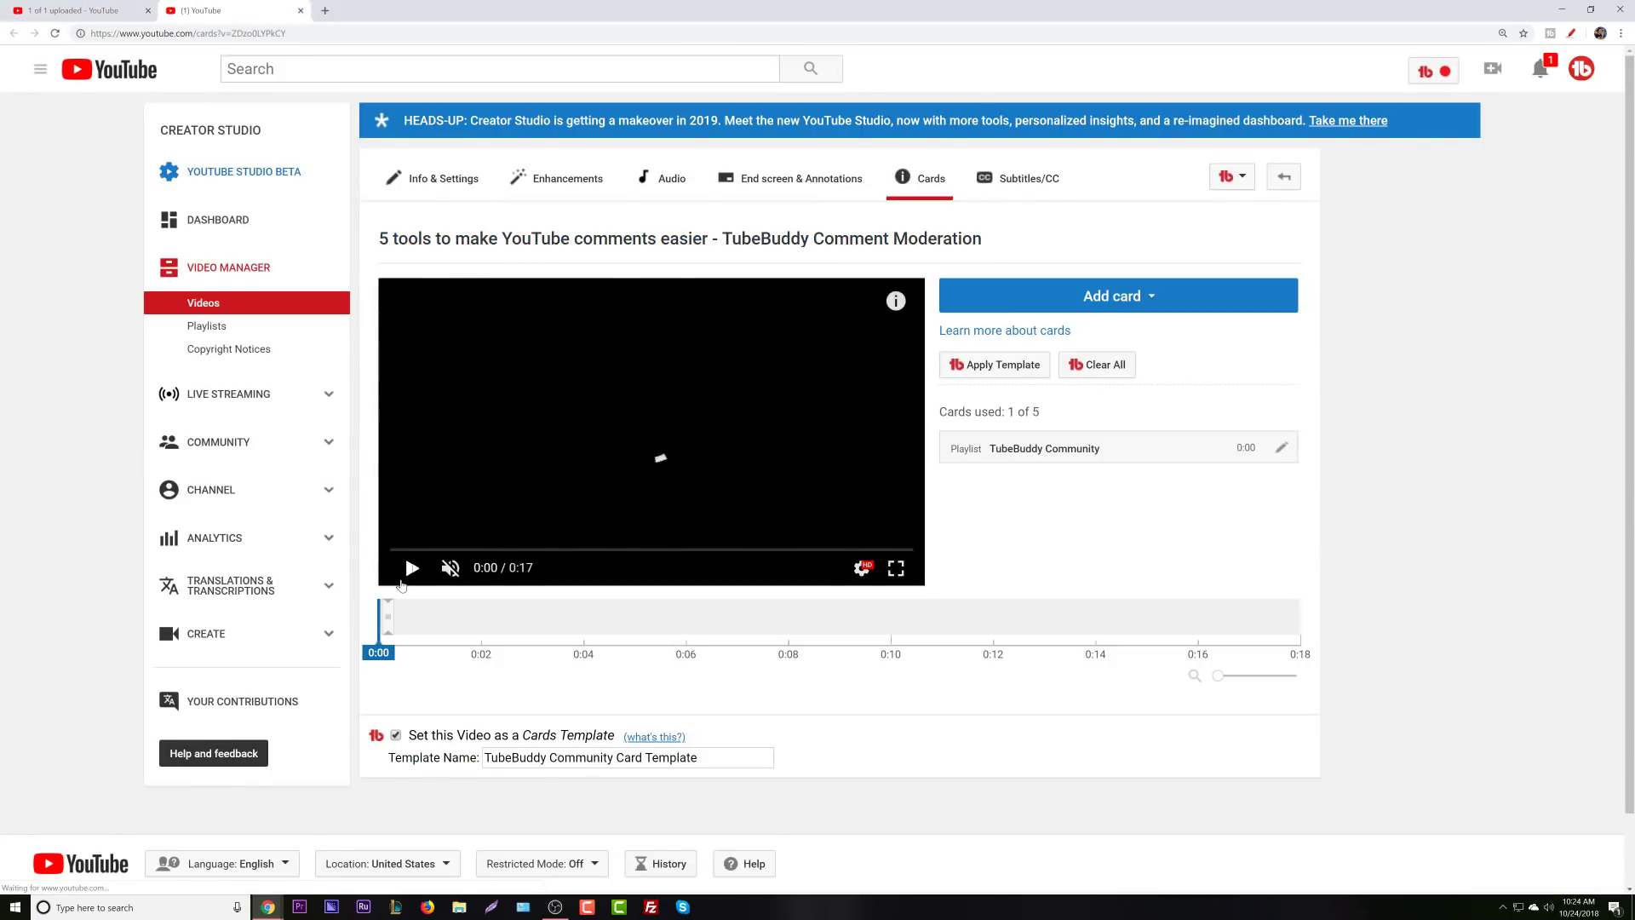
left_click(1281, 448)
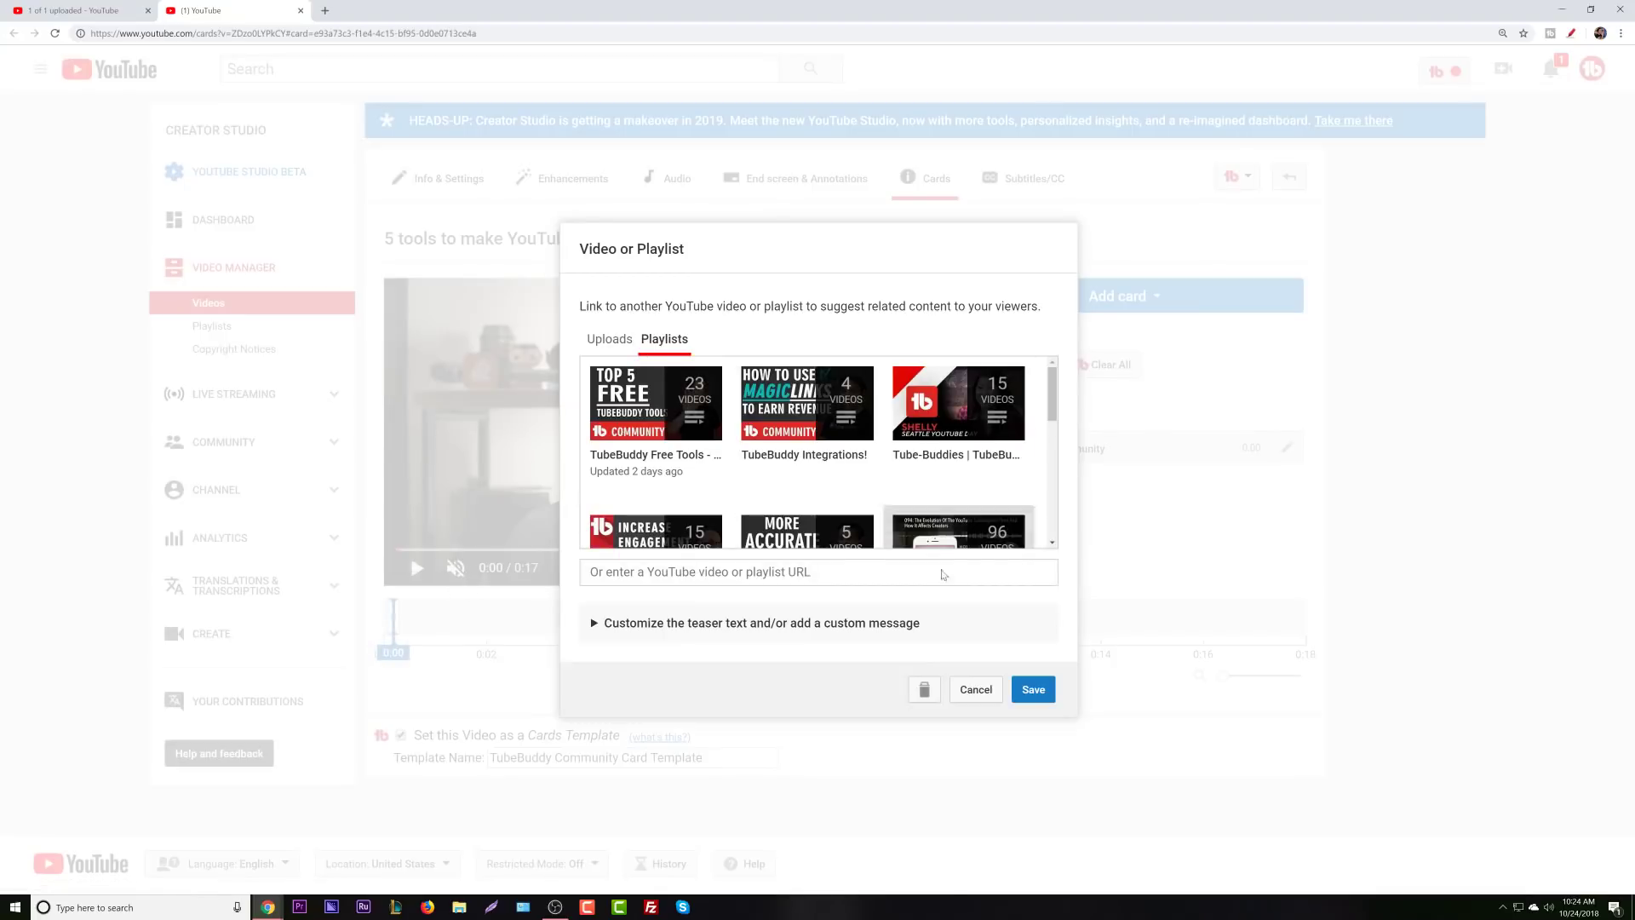
left_click(923, 690)
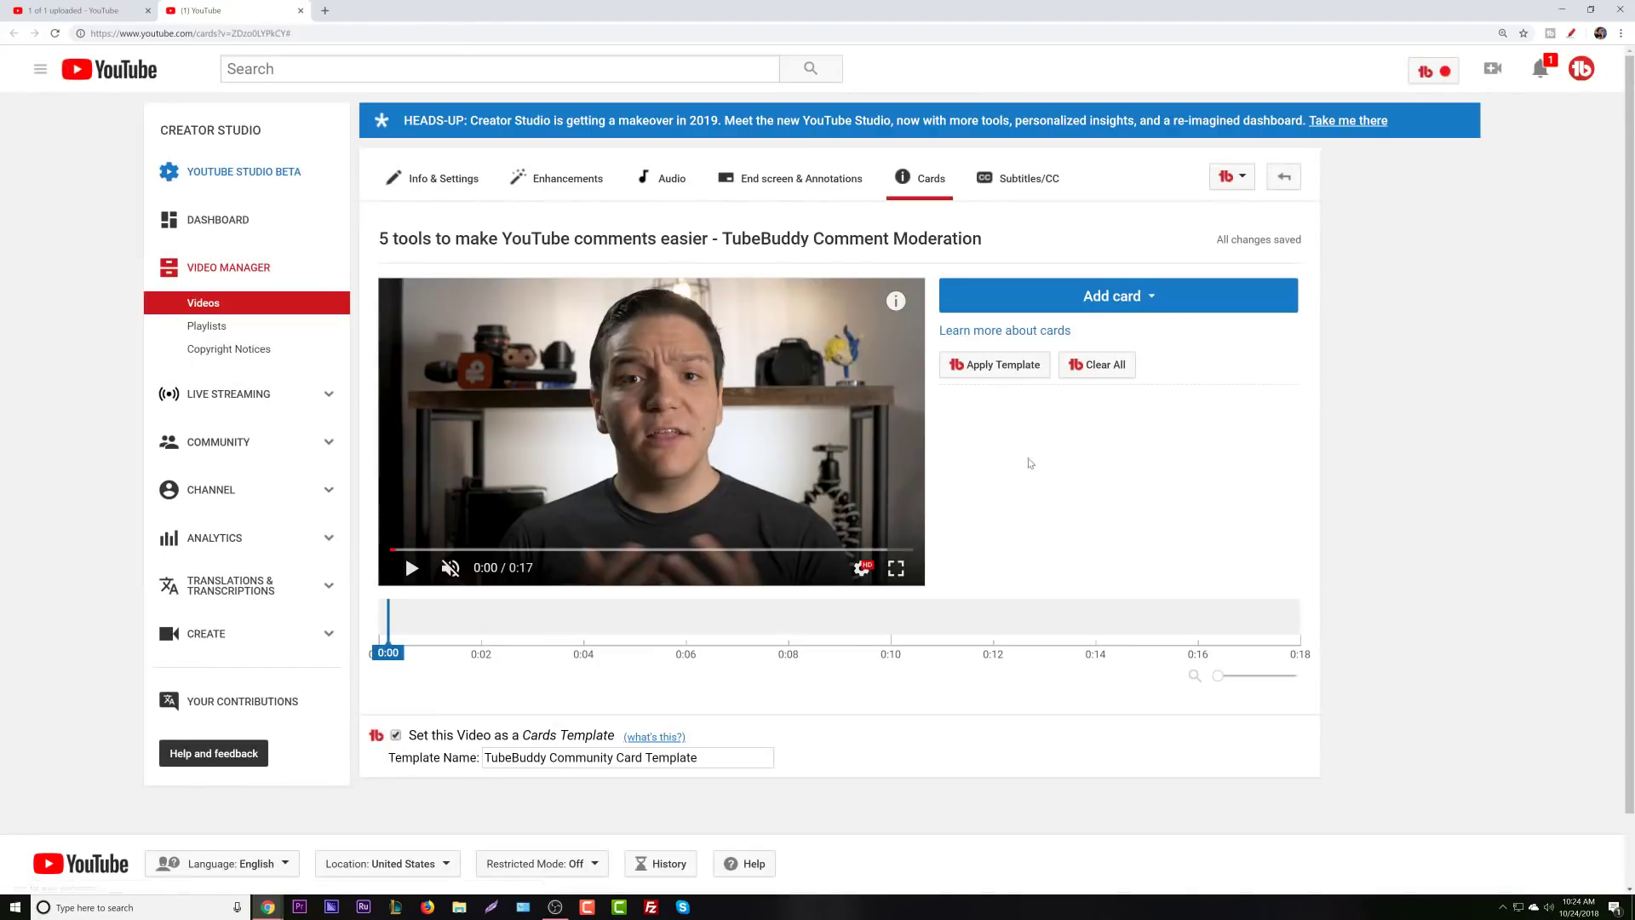
Open the card template dialog for the video and choose the TubeBuddy Community Card Template.
left_click(1025, 365)
left_click(690, 190)
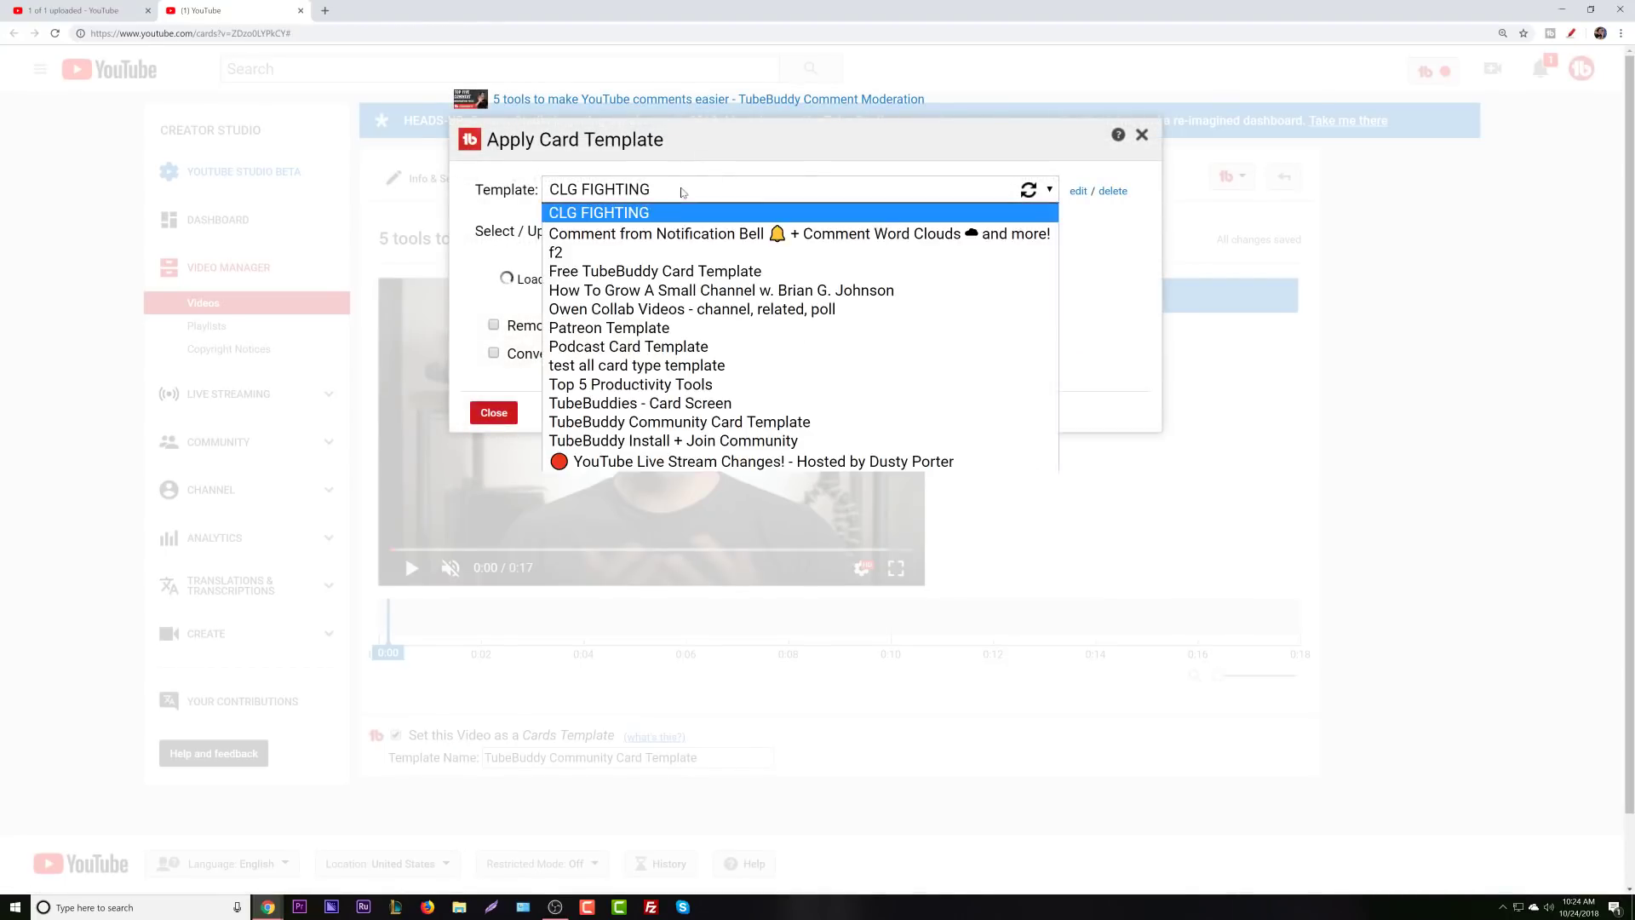
left_click(670, 421)
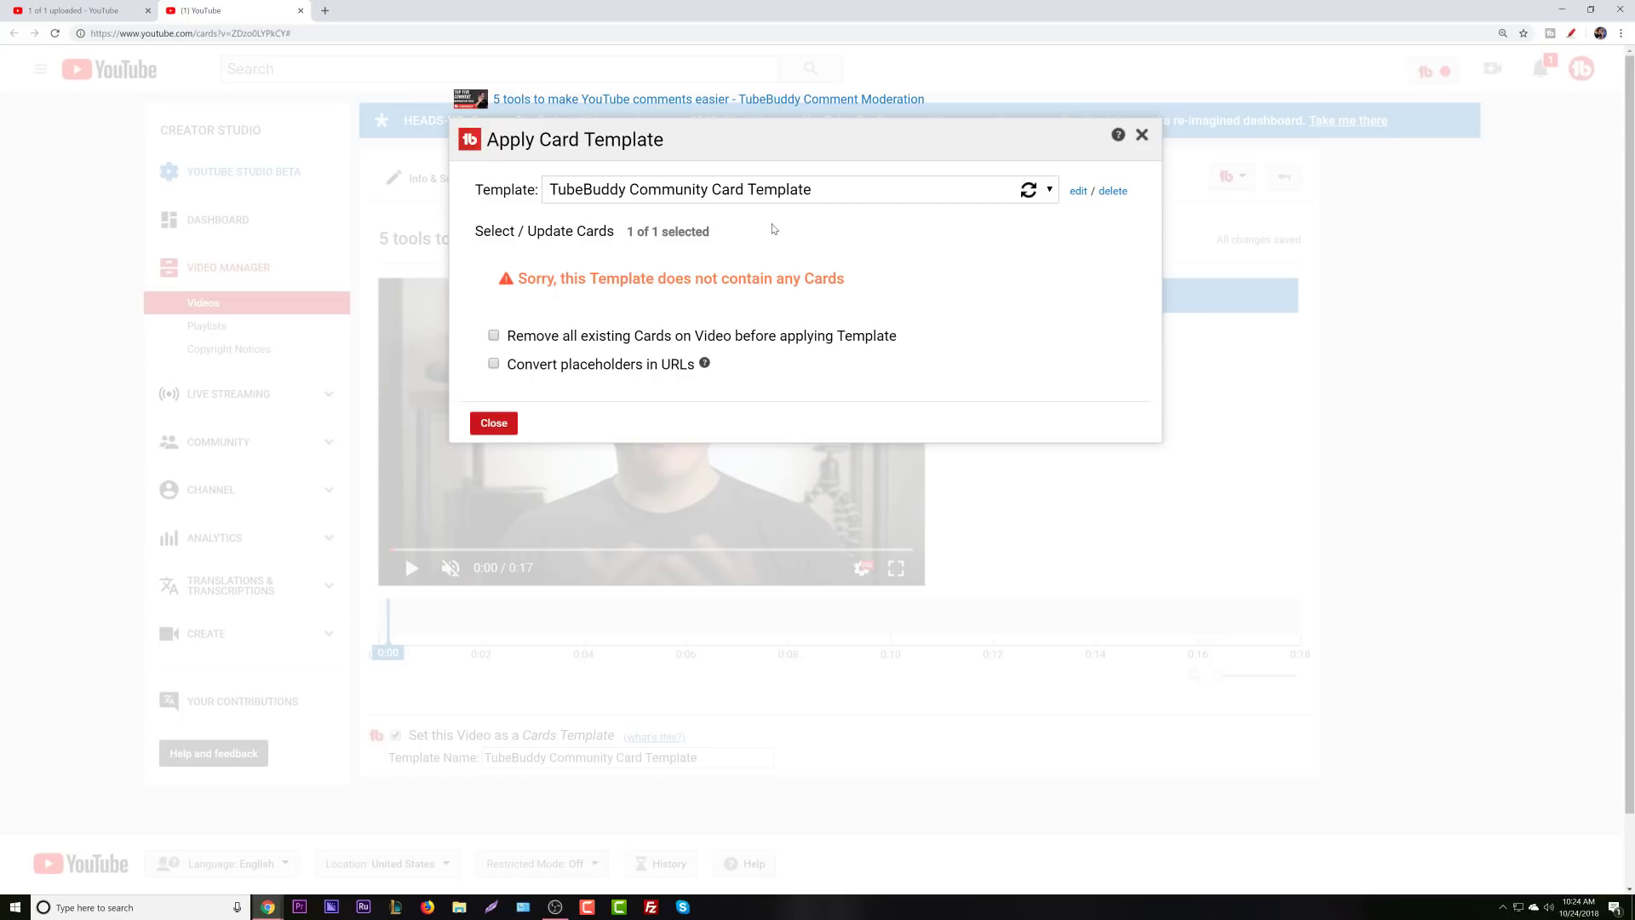
left_click(815, 198)
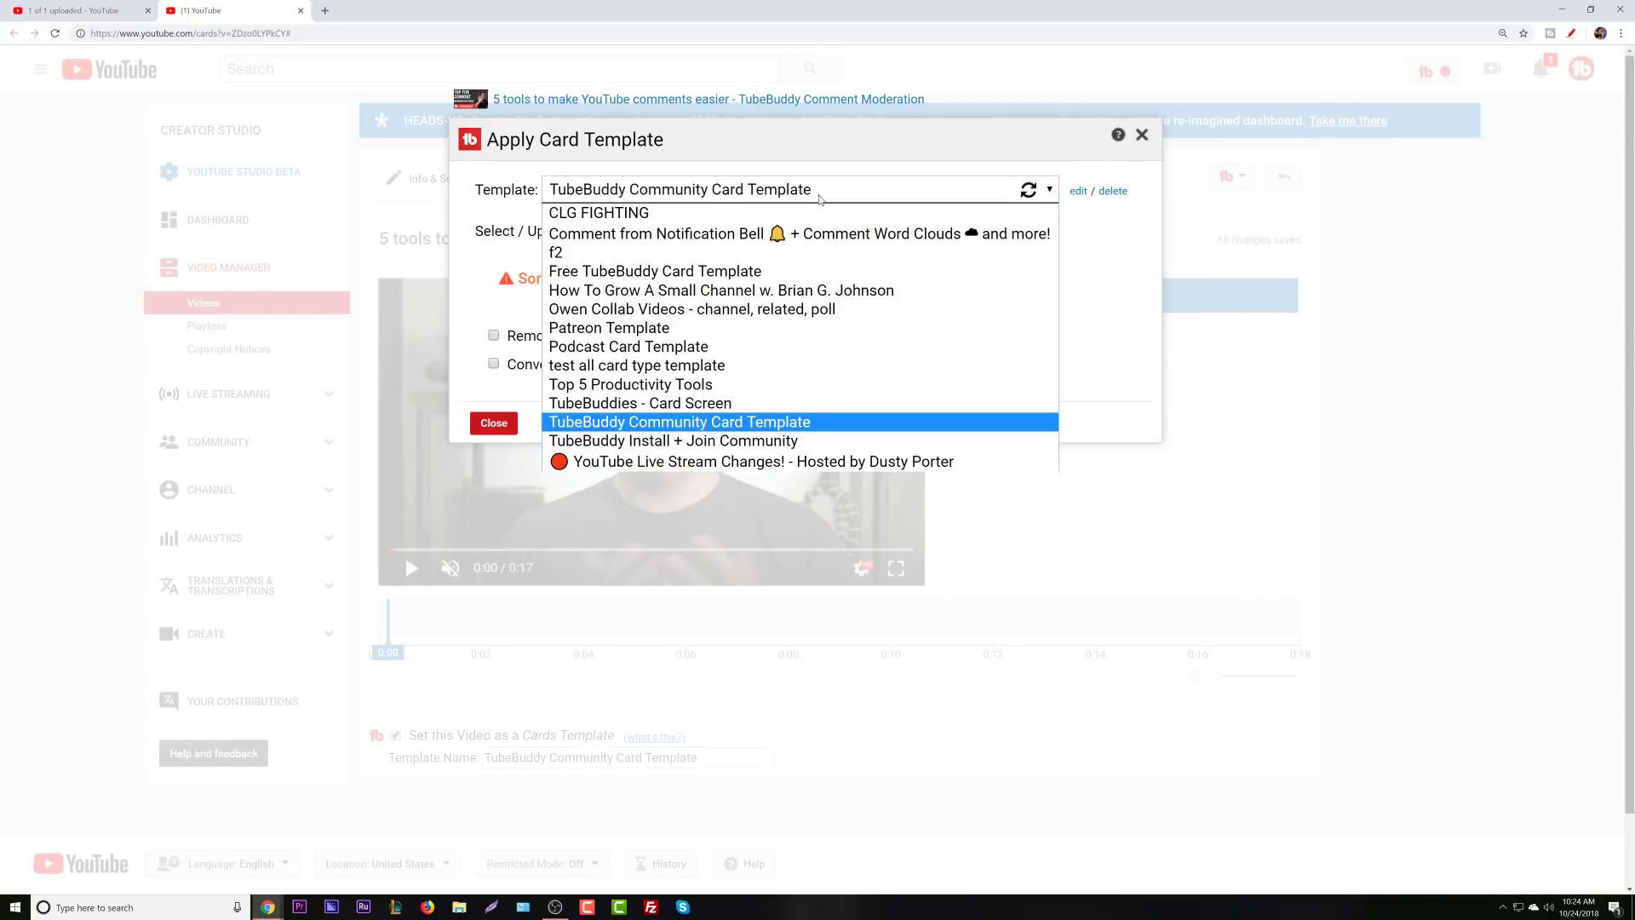
left_click(703, 420)
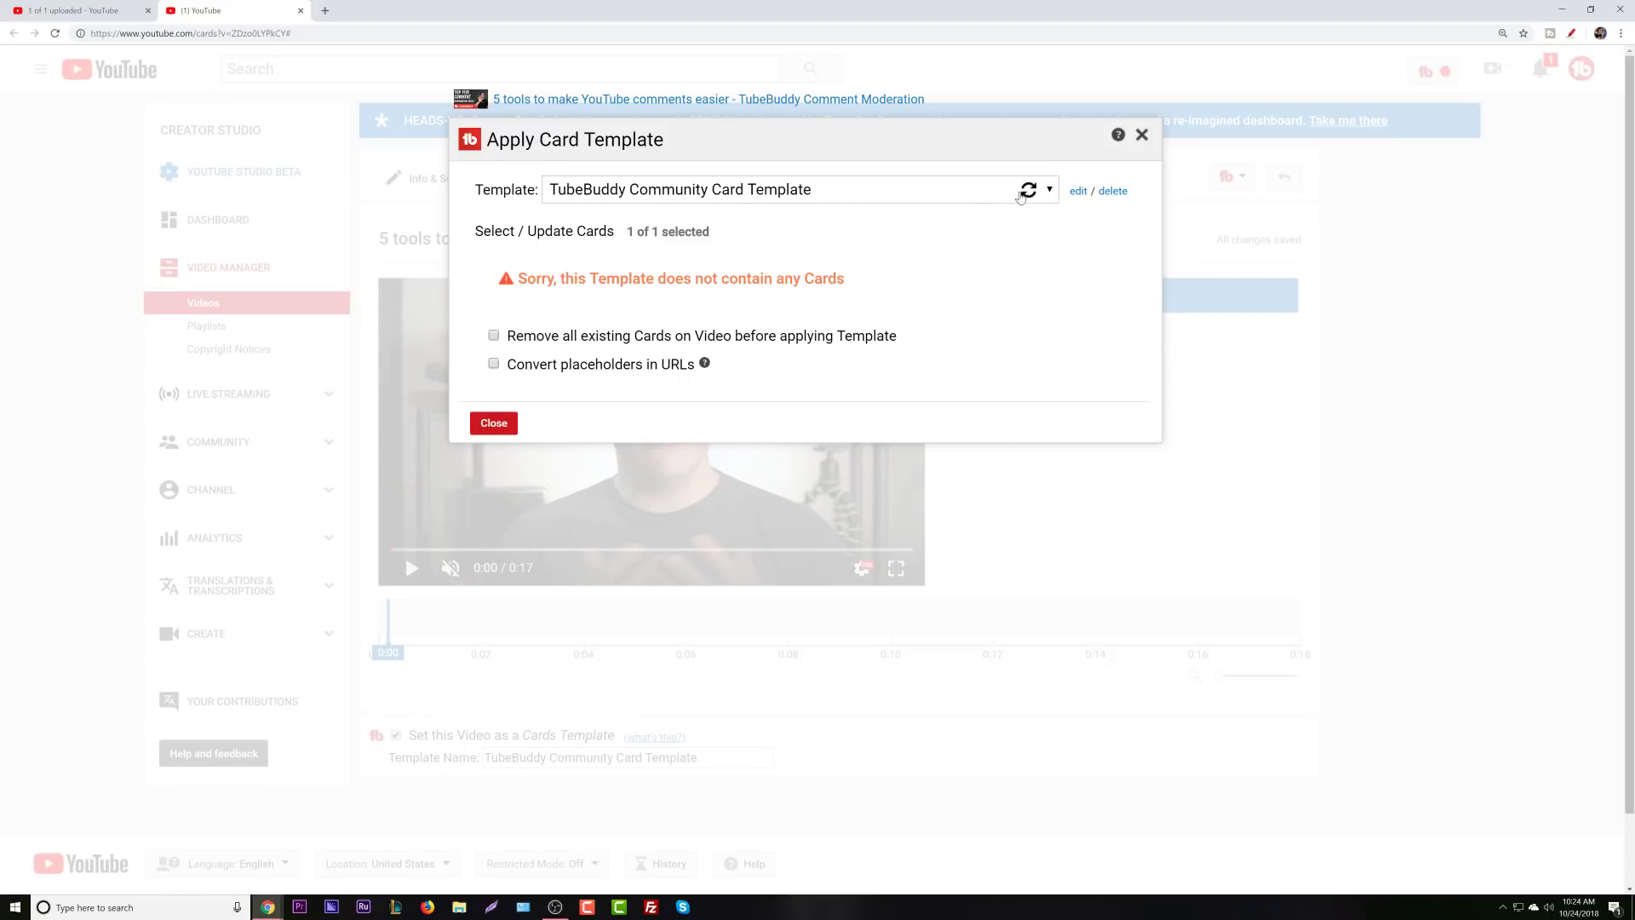
Apply all cards of the TubeBuddy Install + Join Community template to the video and reload the Cards page.
left_click(899, 191)
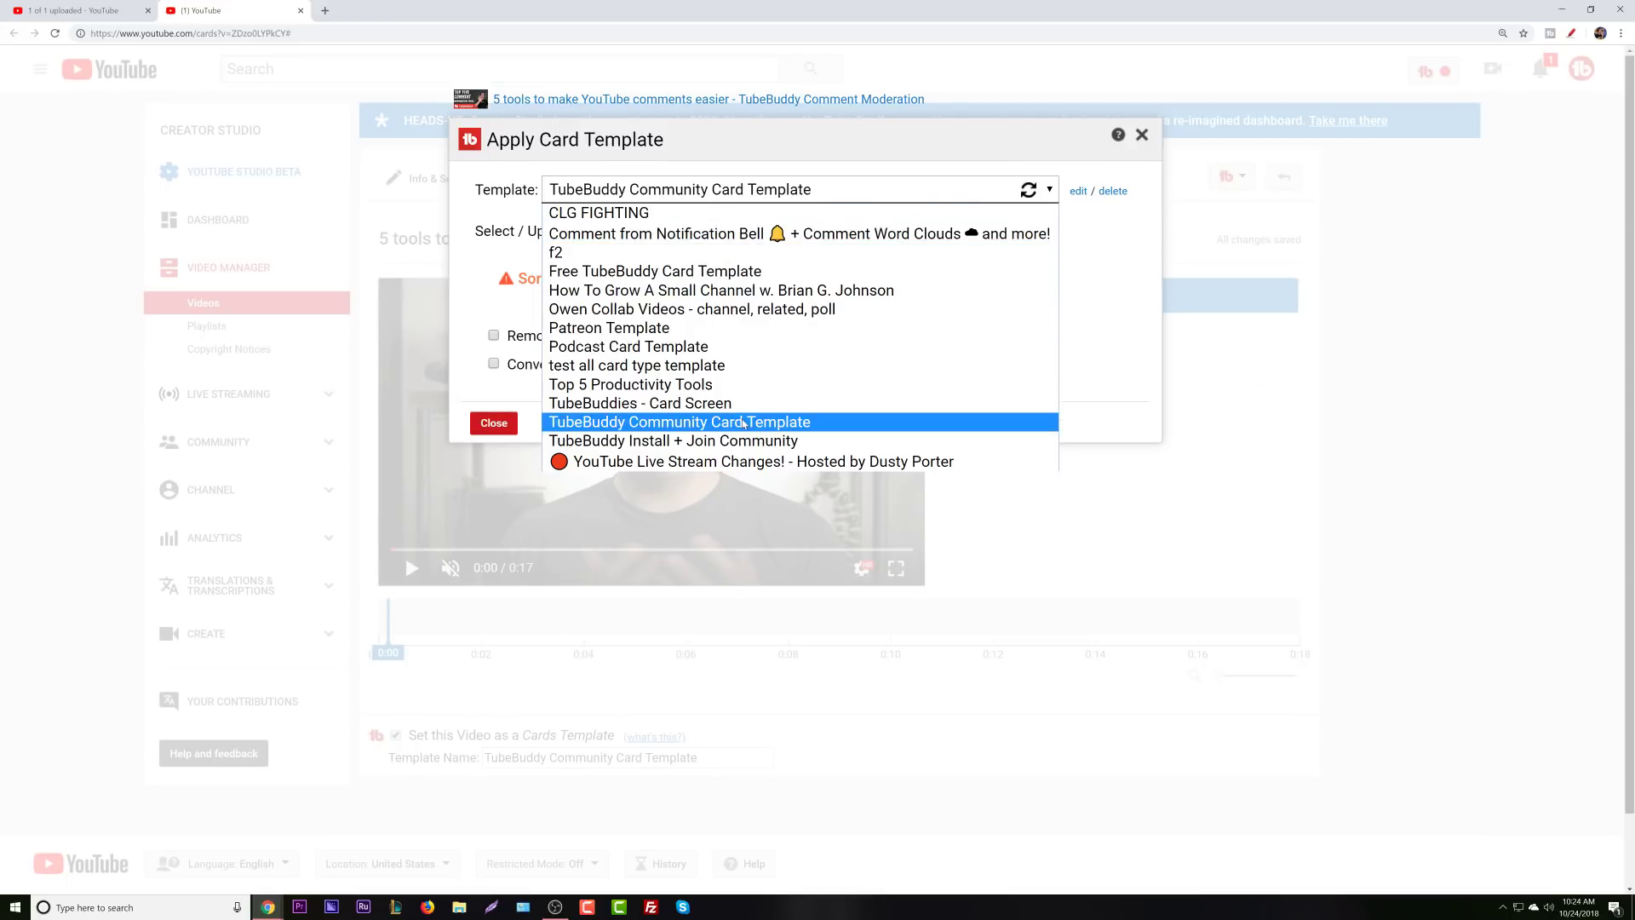
left_click(755, 441)
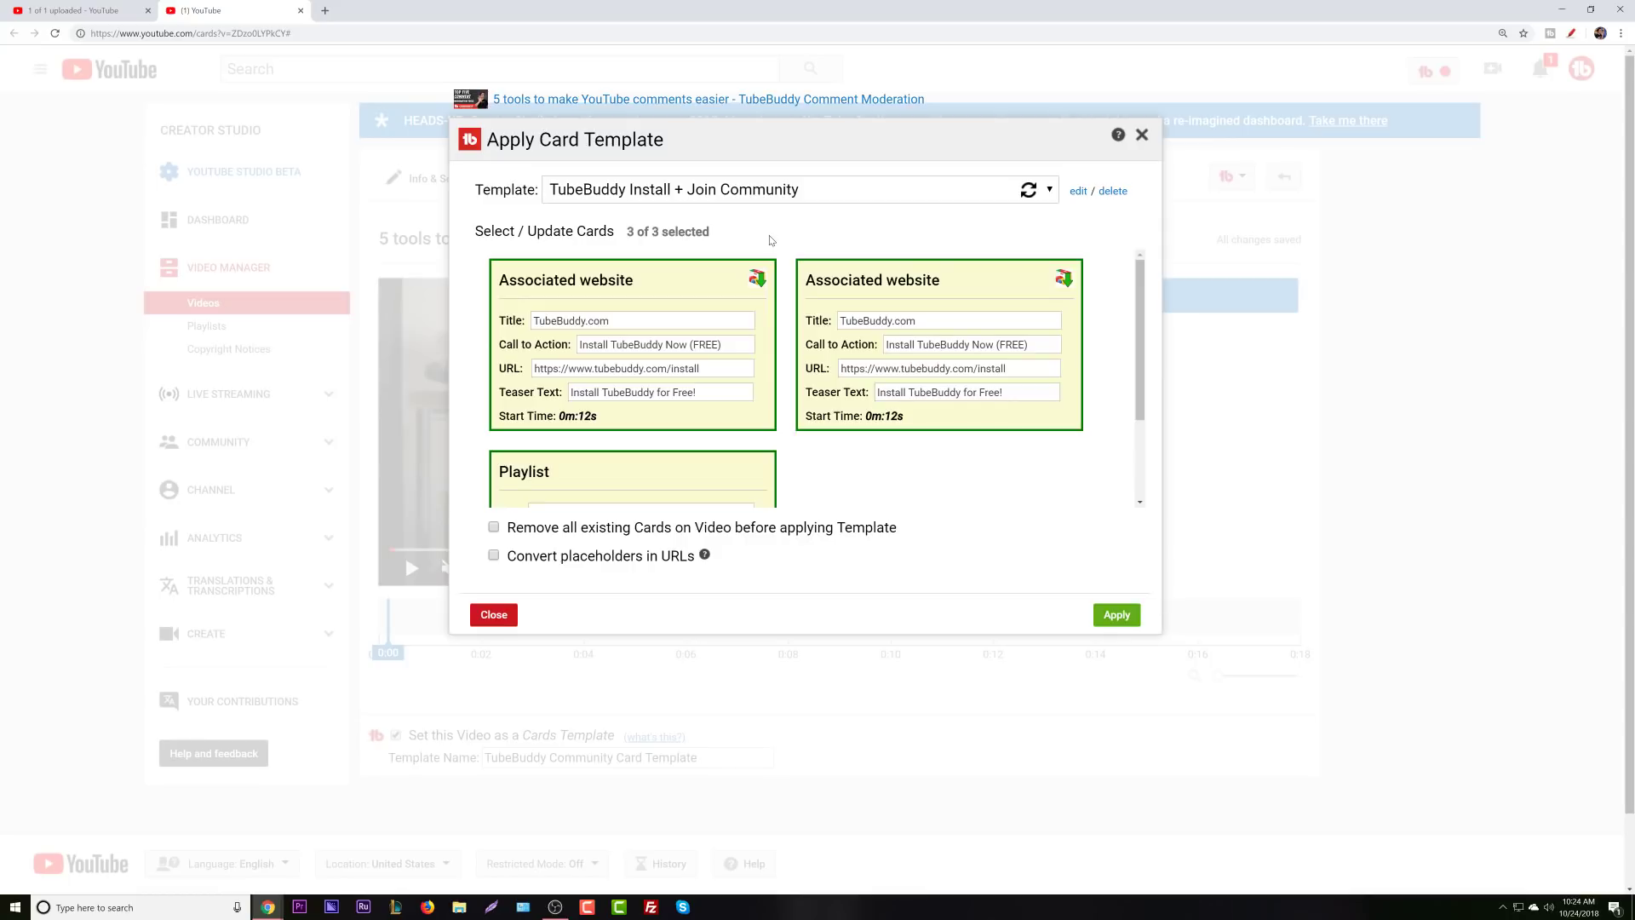
scroll(946, 418, "down", 2)
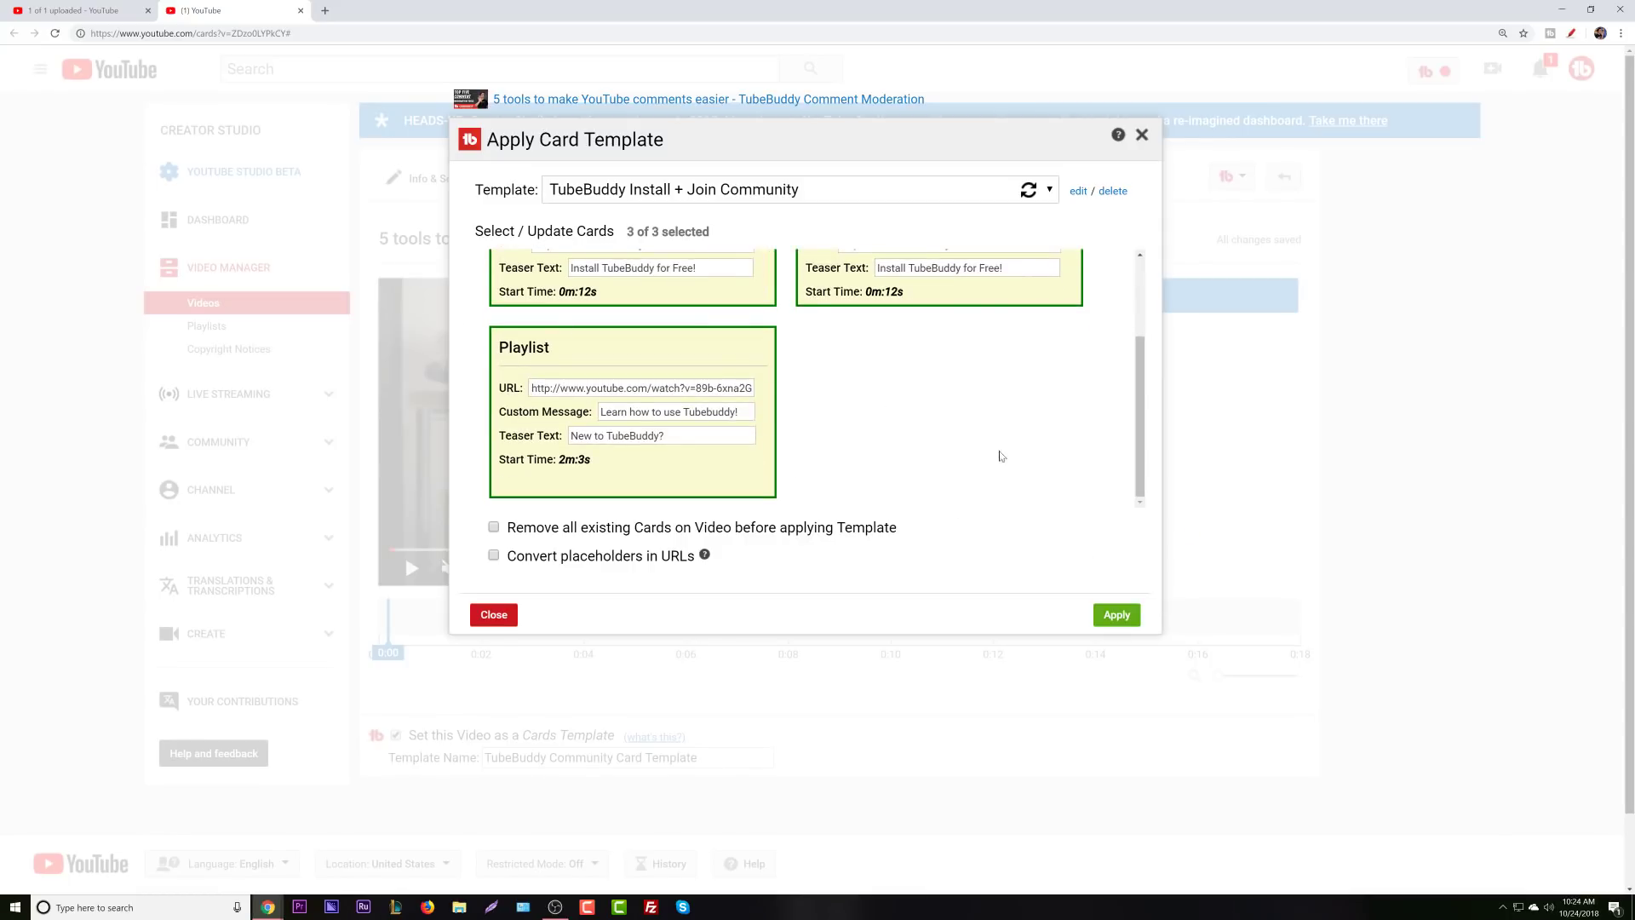
left_click(1117, 617)
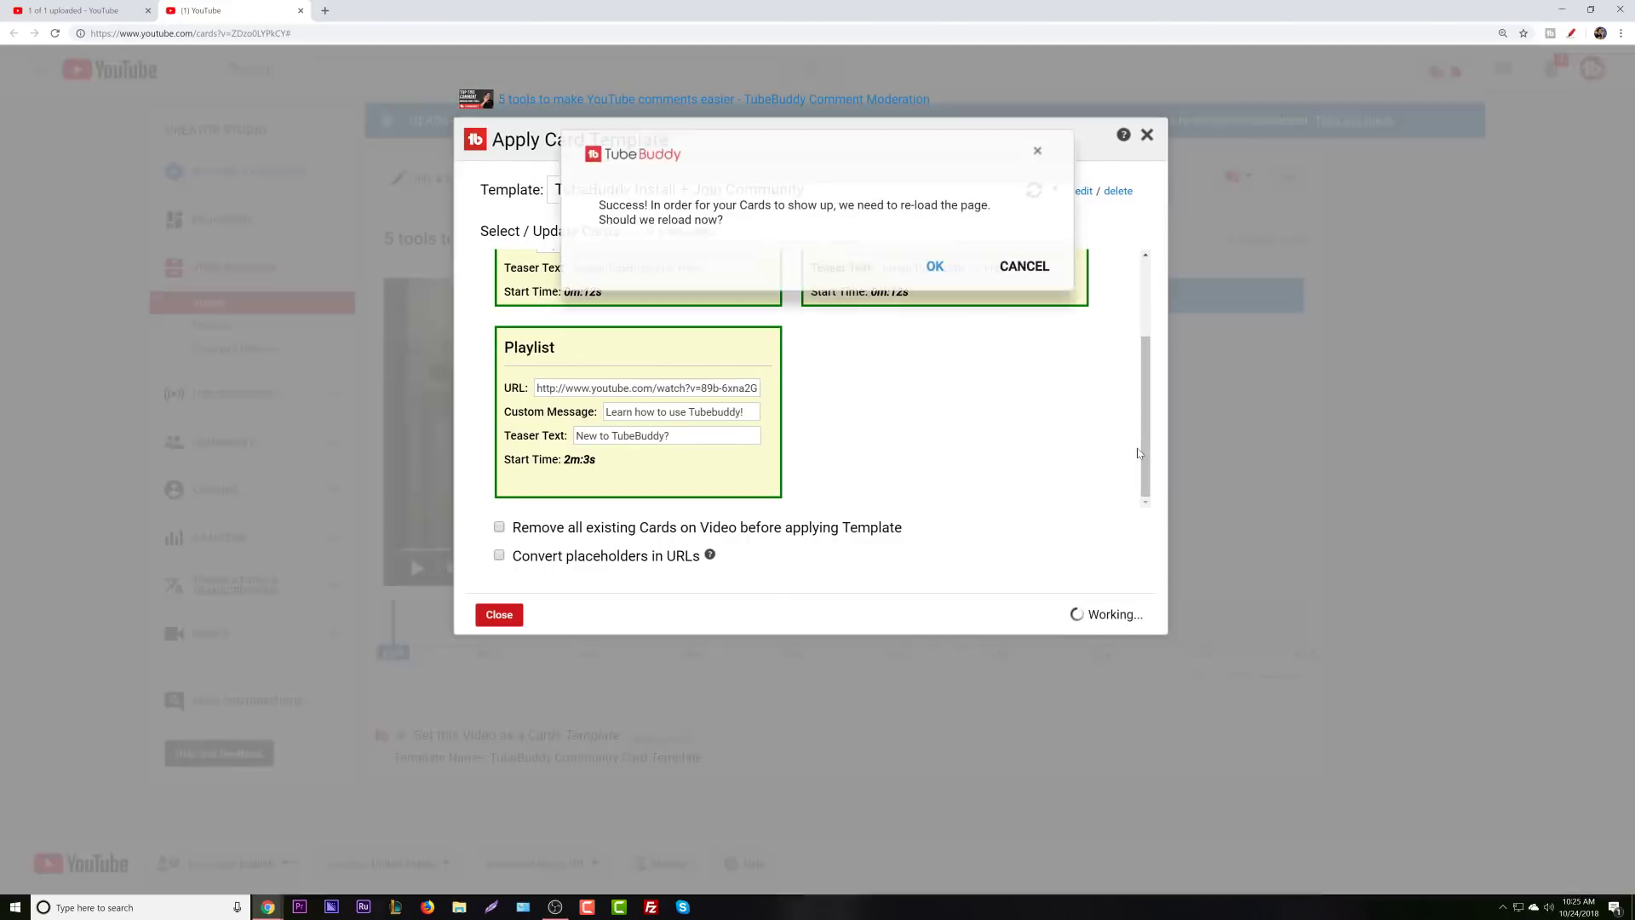
left_click(926, 264)
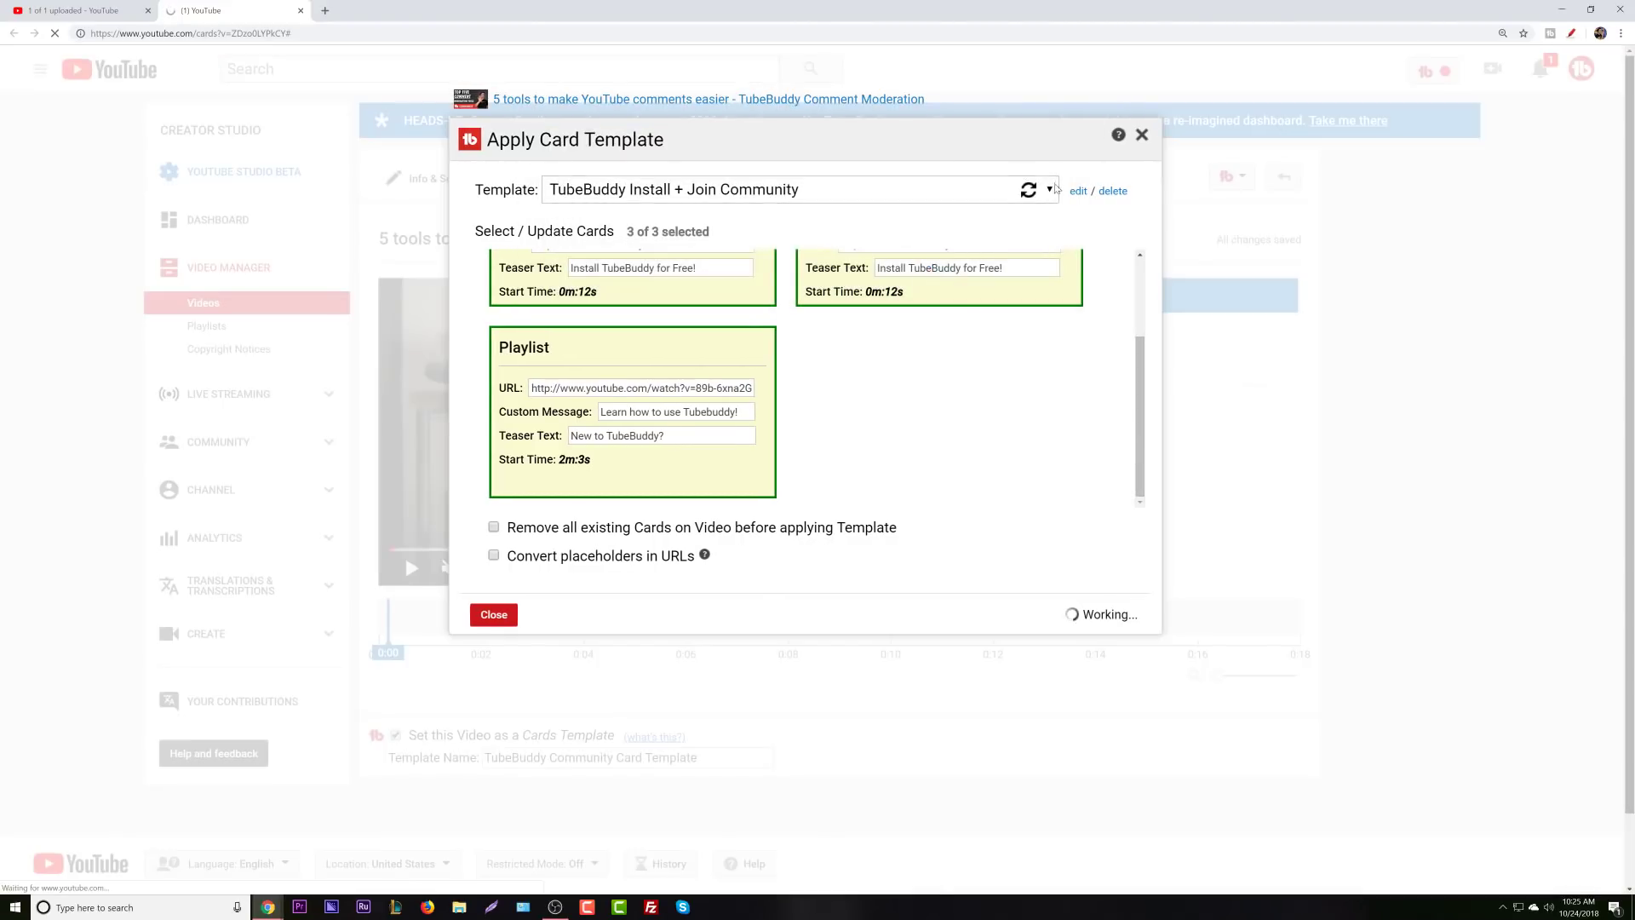
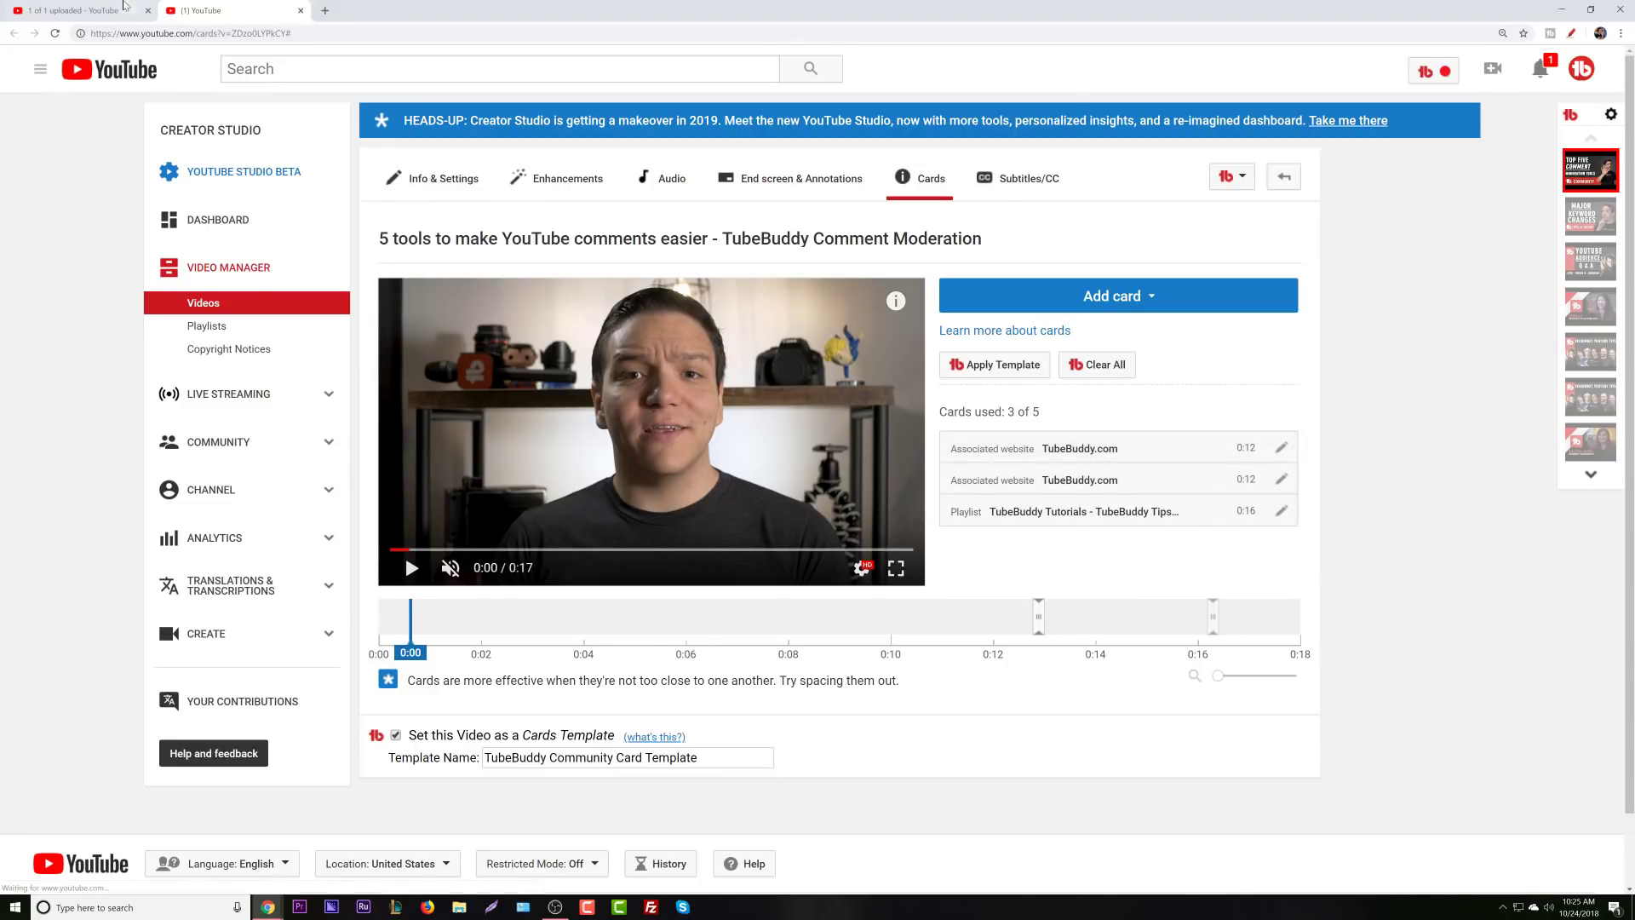
Return to the upload page and mark "Add Info Cards" and "Add to Playlist(s)" as done in the Upload Checklist.
left_click(97, 9)
scroll(1311, 491, "up", 15)
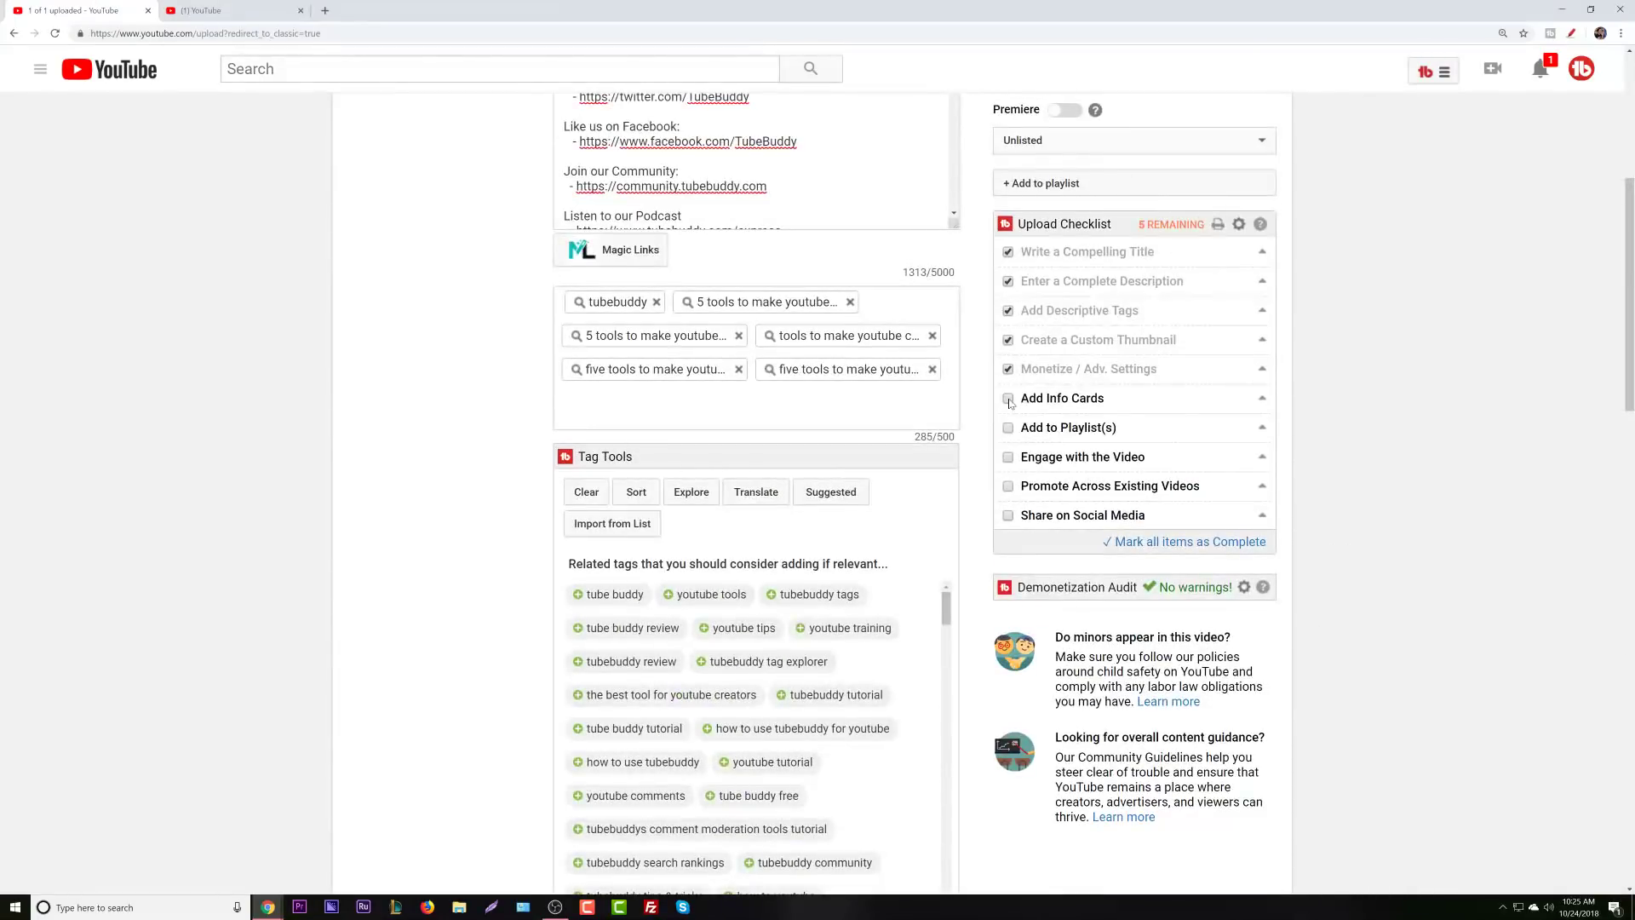
left_click(1009, 399)
scroll(1429, 514, "up", 2)
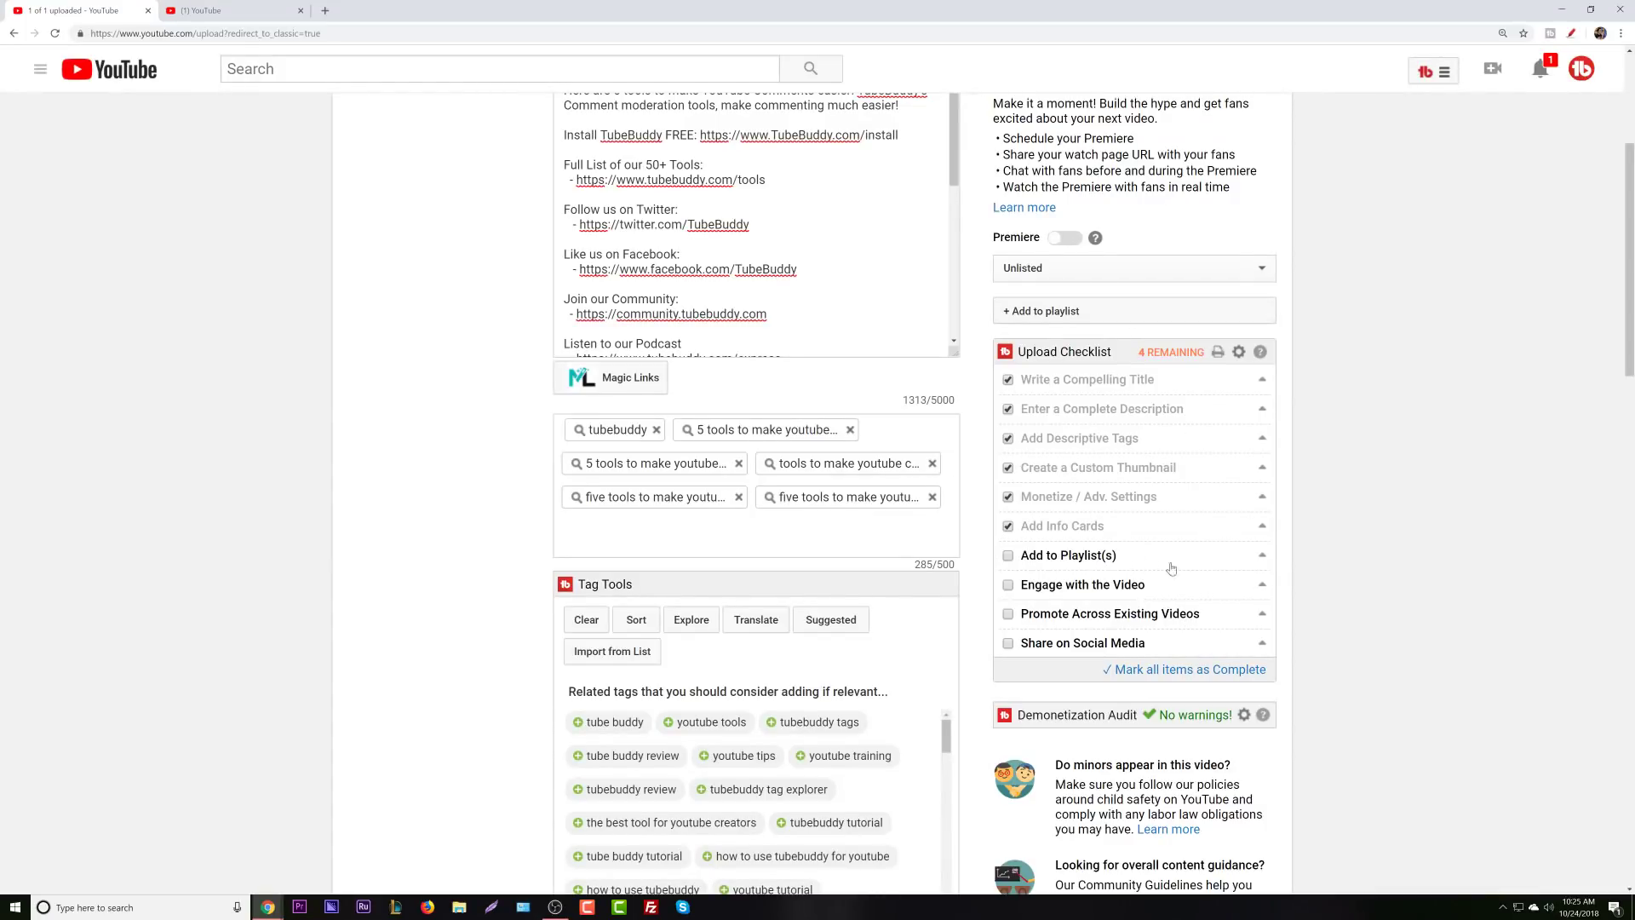
left_click(1009, 556)
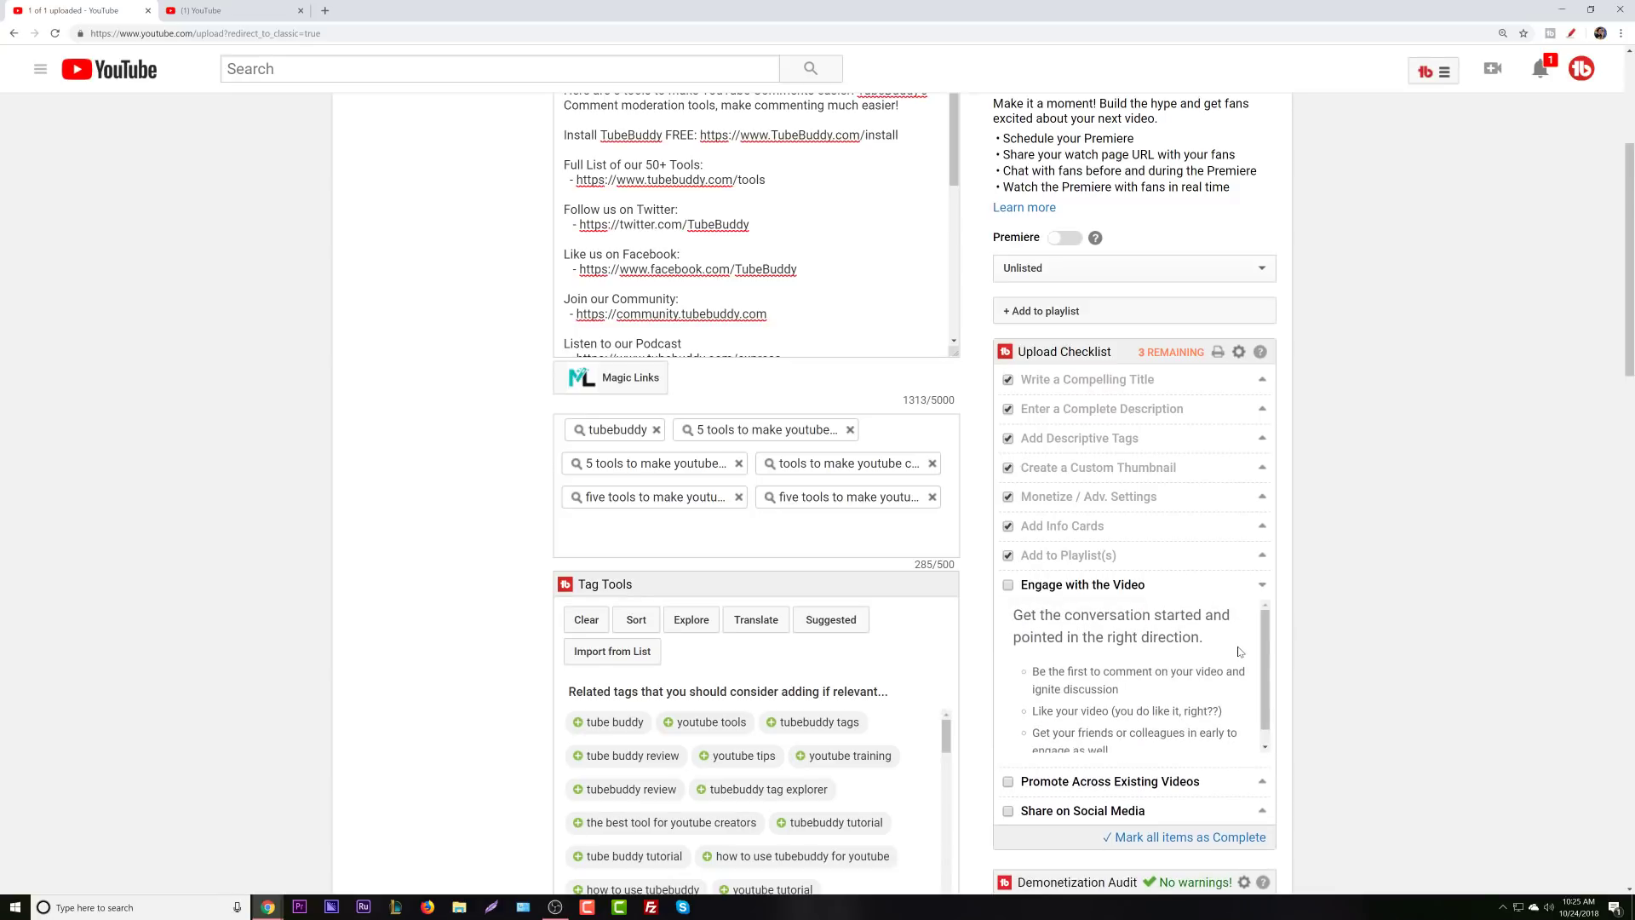
Read the "Engage with the Video" guidance in the Upload Checklist and mark that item as done.
scroll(1238, 652, "down", 1)
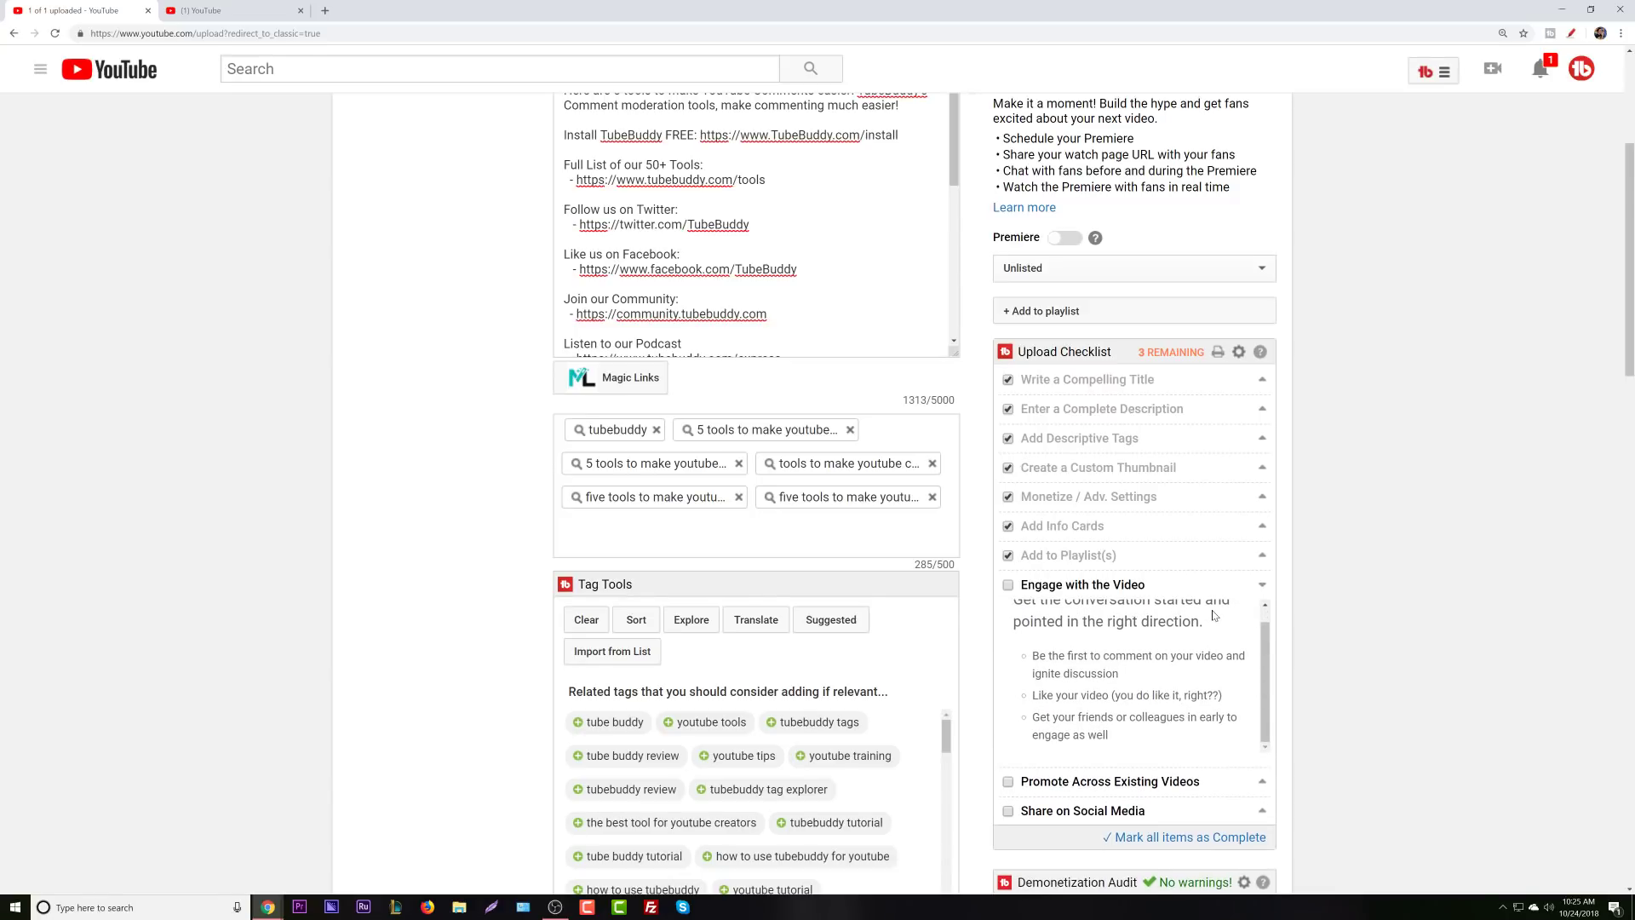
left_click(1107, 588)
left_click(1049, 592)
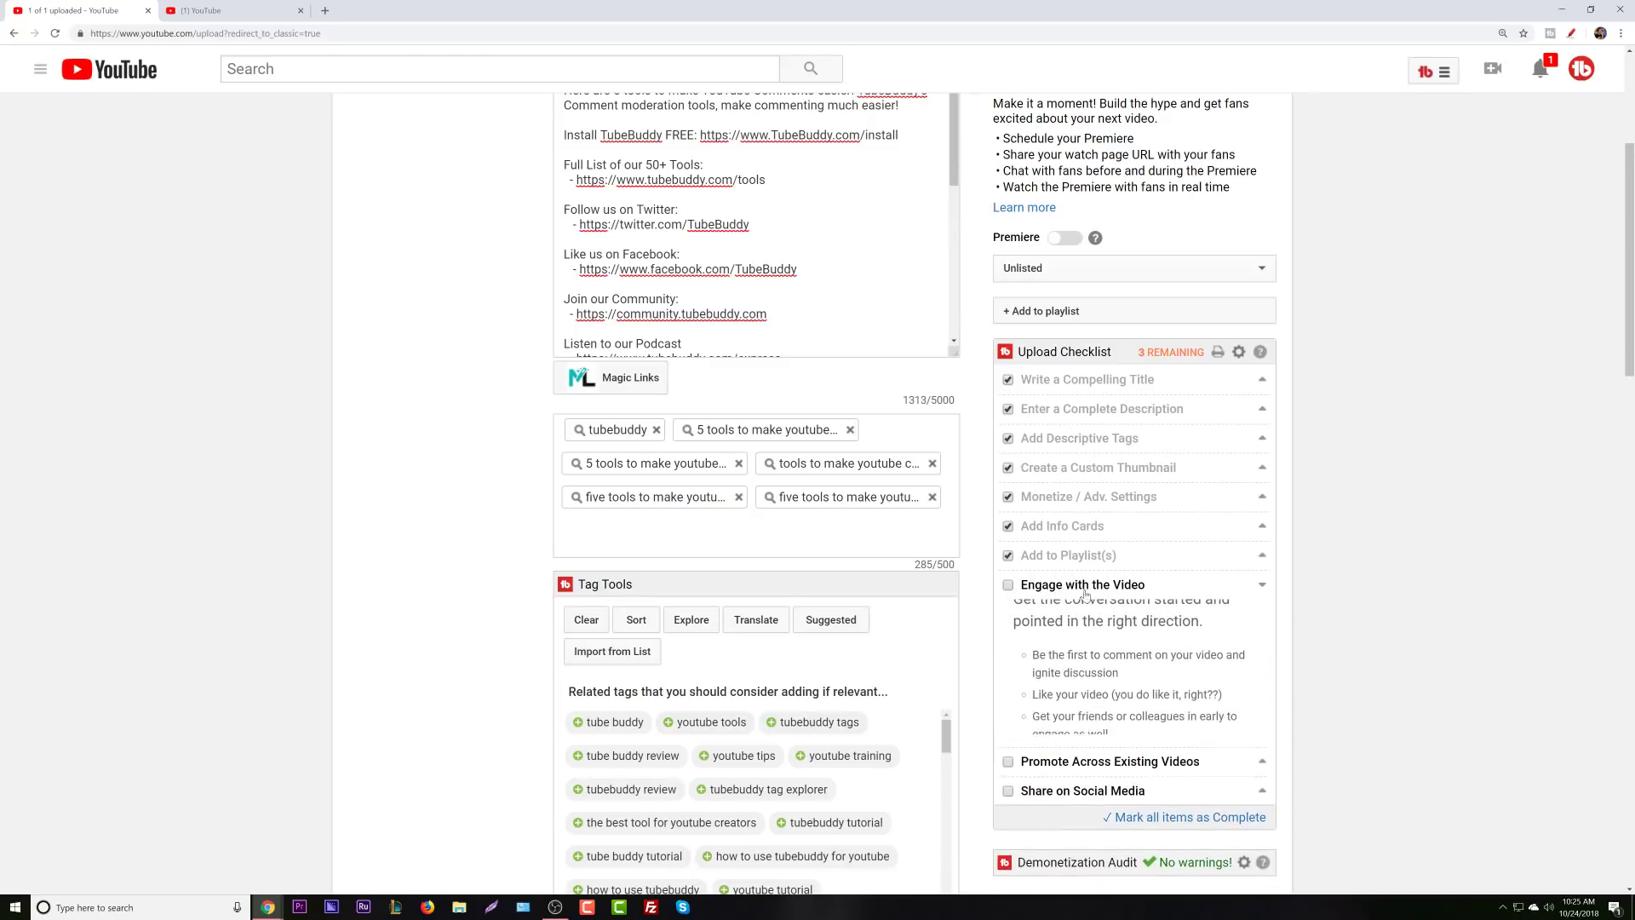
left_click(1009, 585)
Open the end screen template dialog from Best Practices, preview the TubeBuddy Community End Screen Template and close it without applying.
scroll(1318, 760, "down", 4)
scroll(1318, 760, "down", 8)
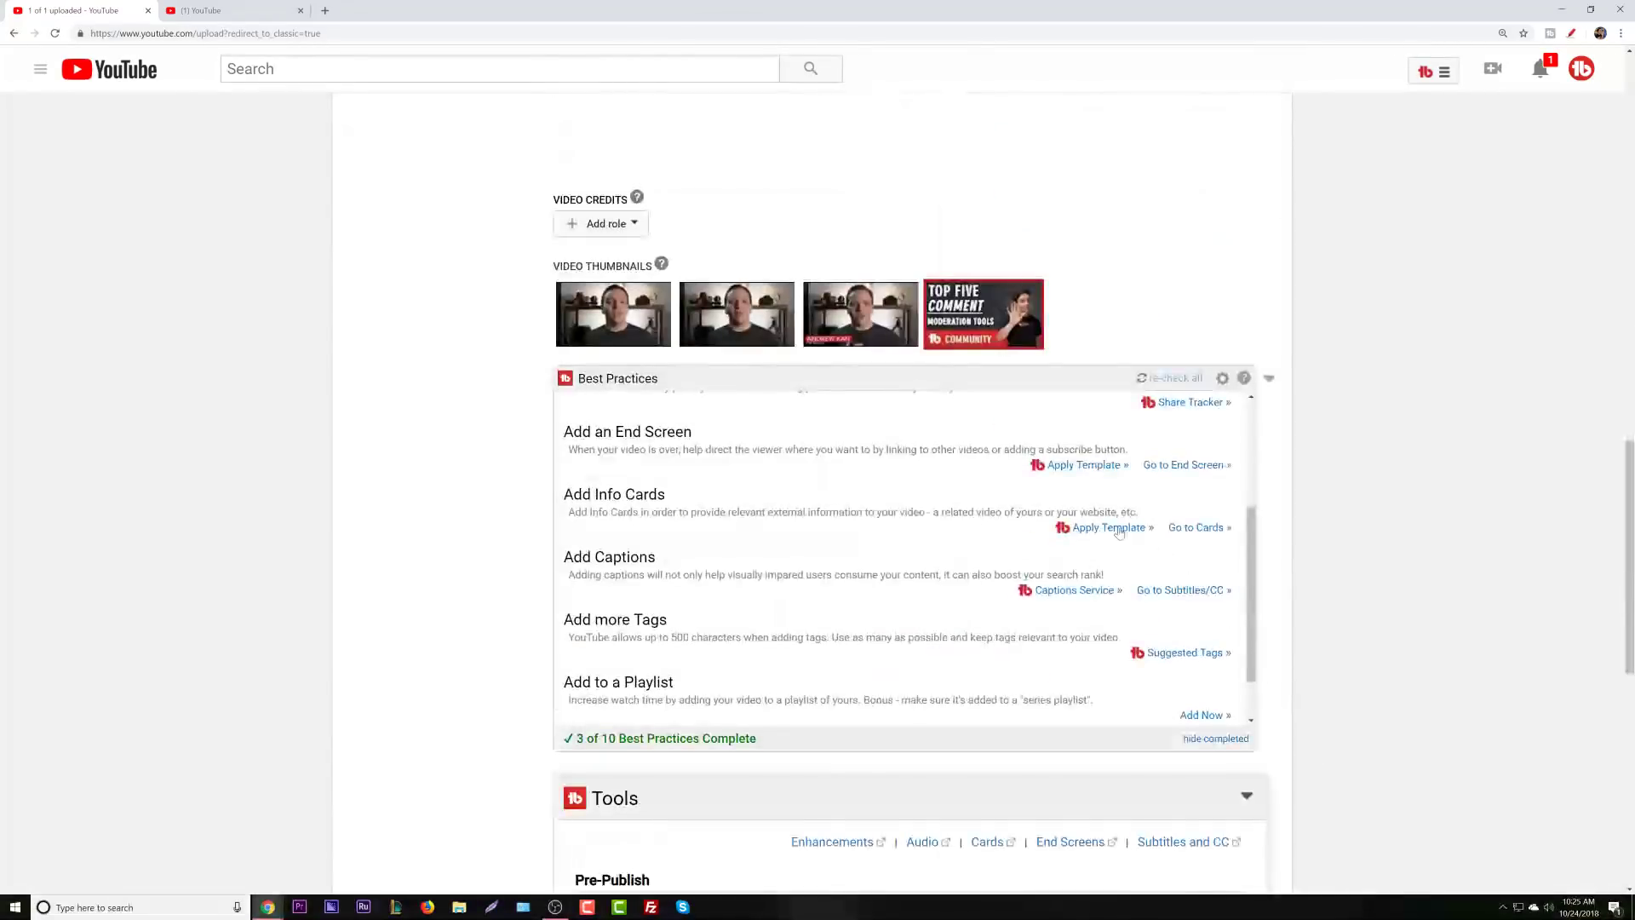
left_click(1095, 465)
left_click(735, 195)
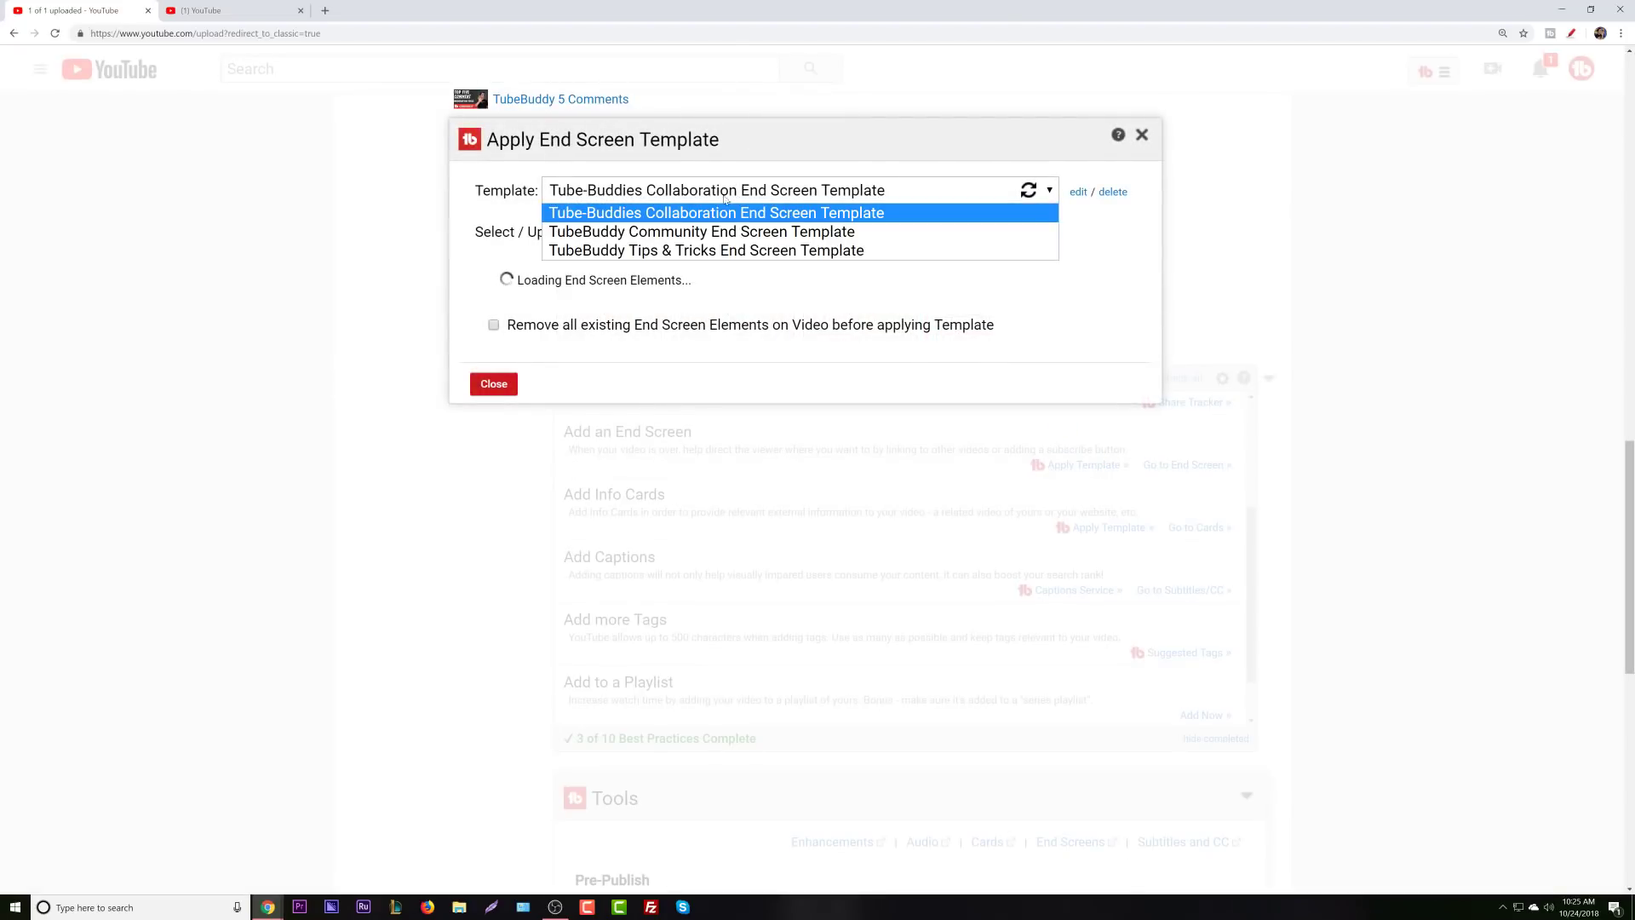
left_click(692, 237)
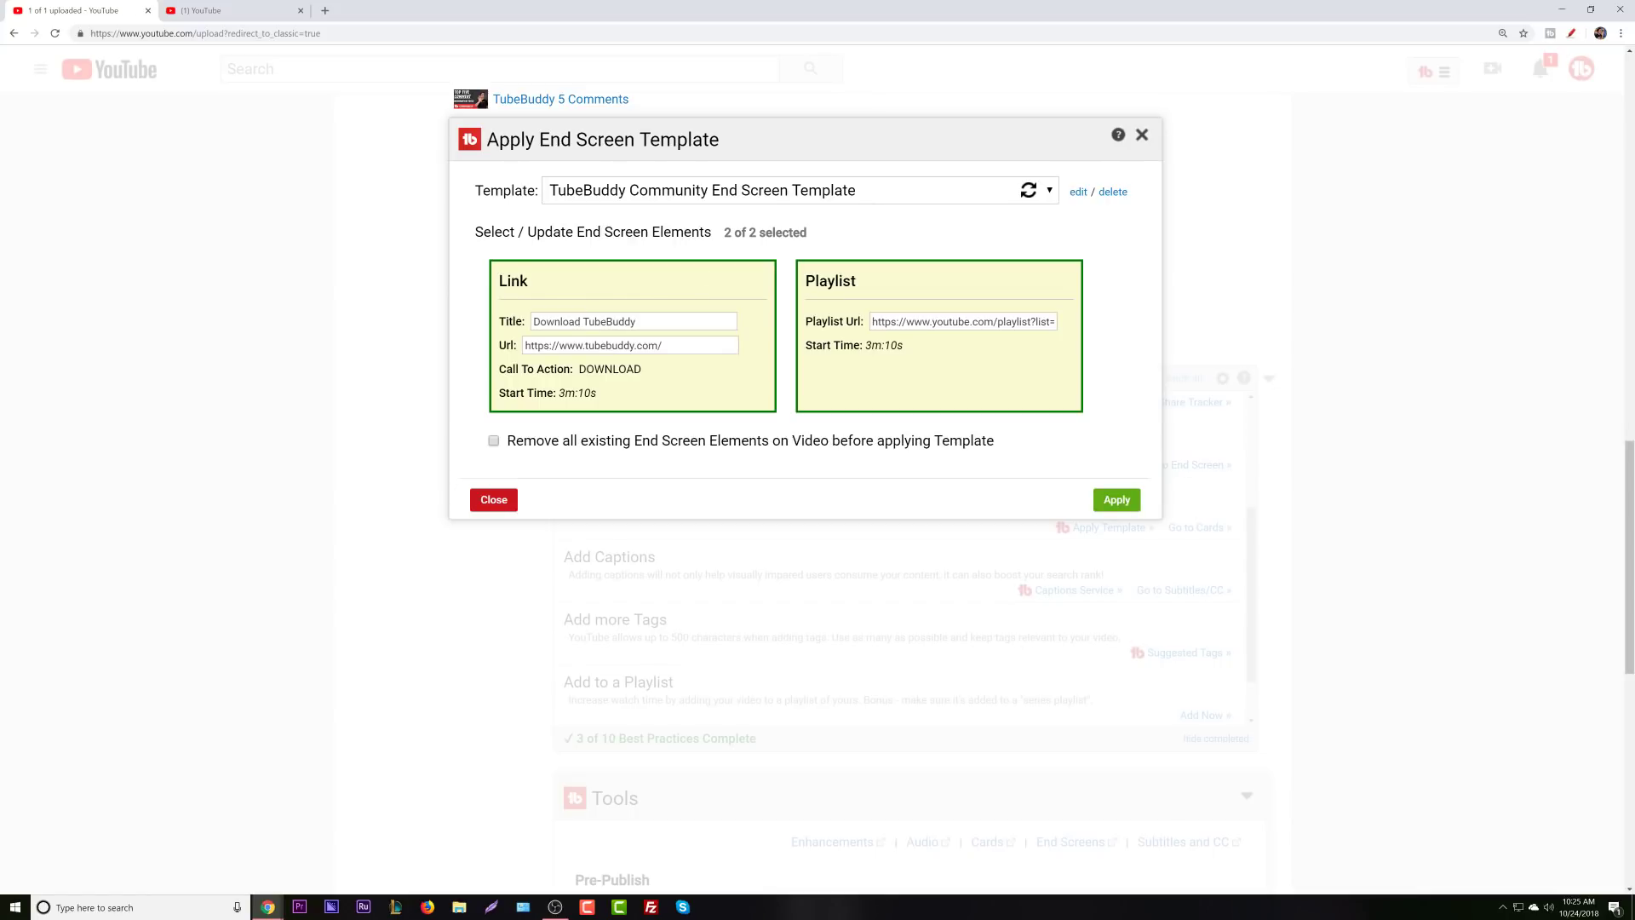
left_click(494, 501)
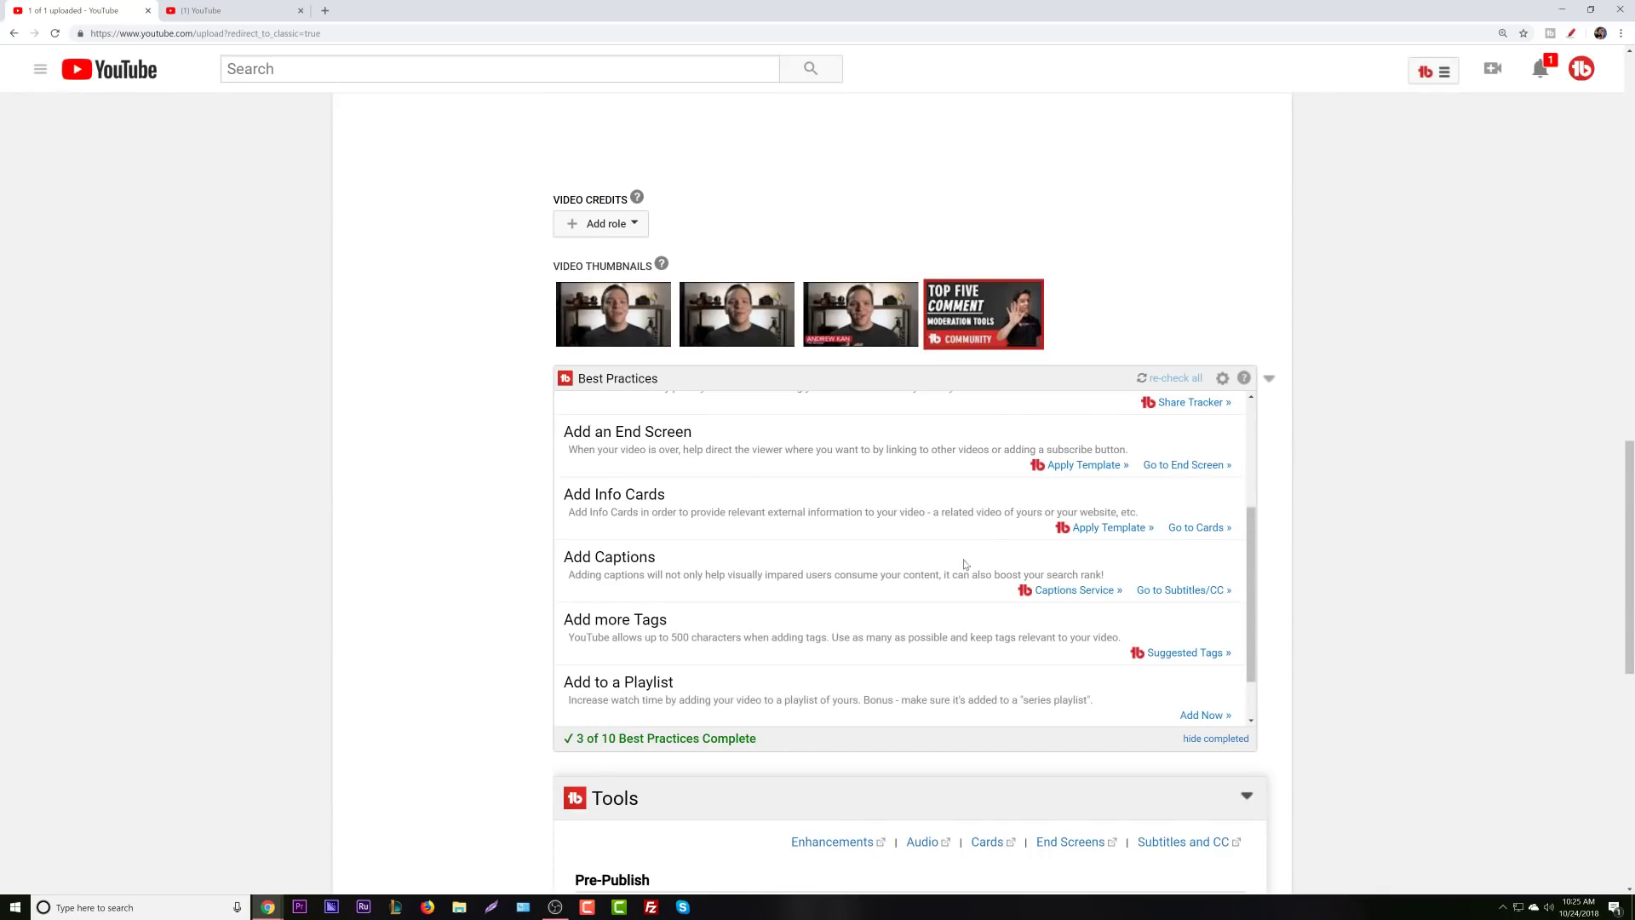
Read through the remaining Best Practices recommendations, from end screens and info cards to captions, tags, playlists and pinning a comment.
scroll(965, 564, "down", 1)
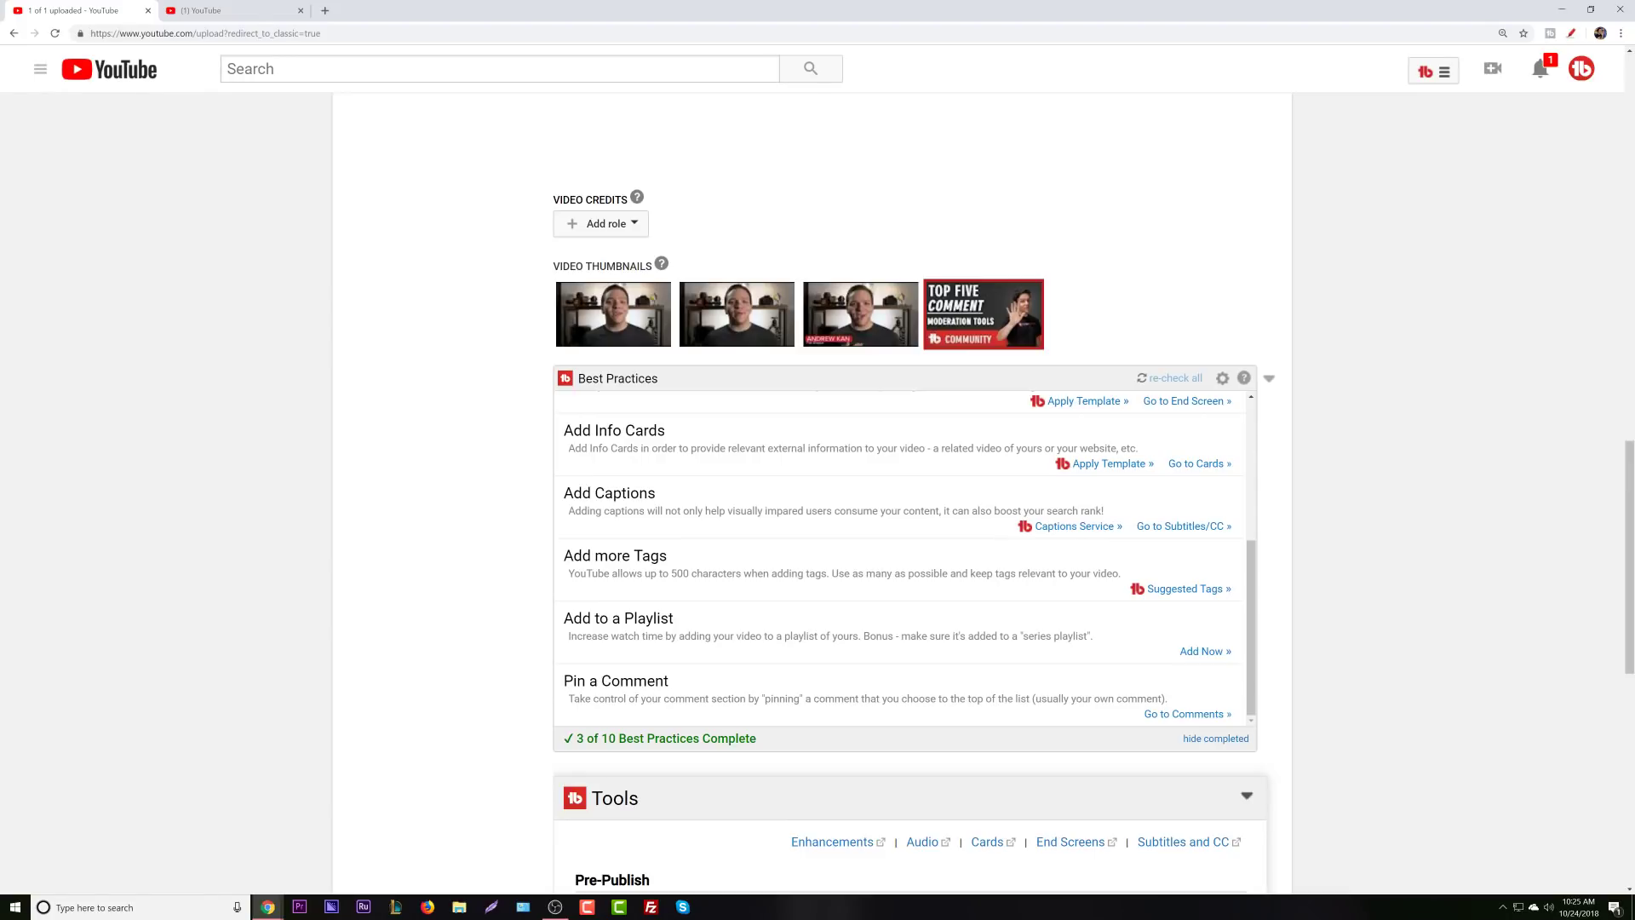
scroll(910, 559, "up", 1)
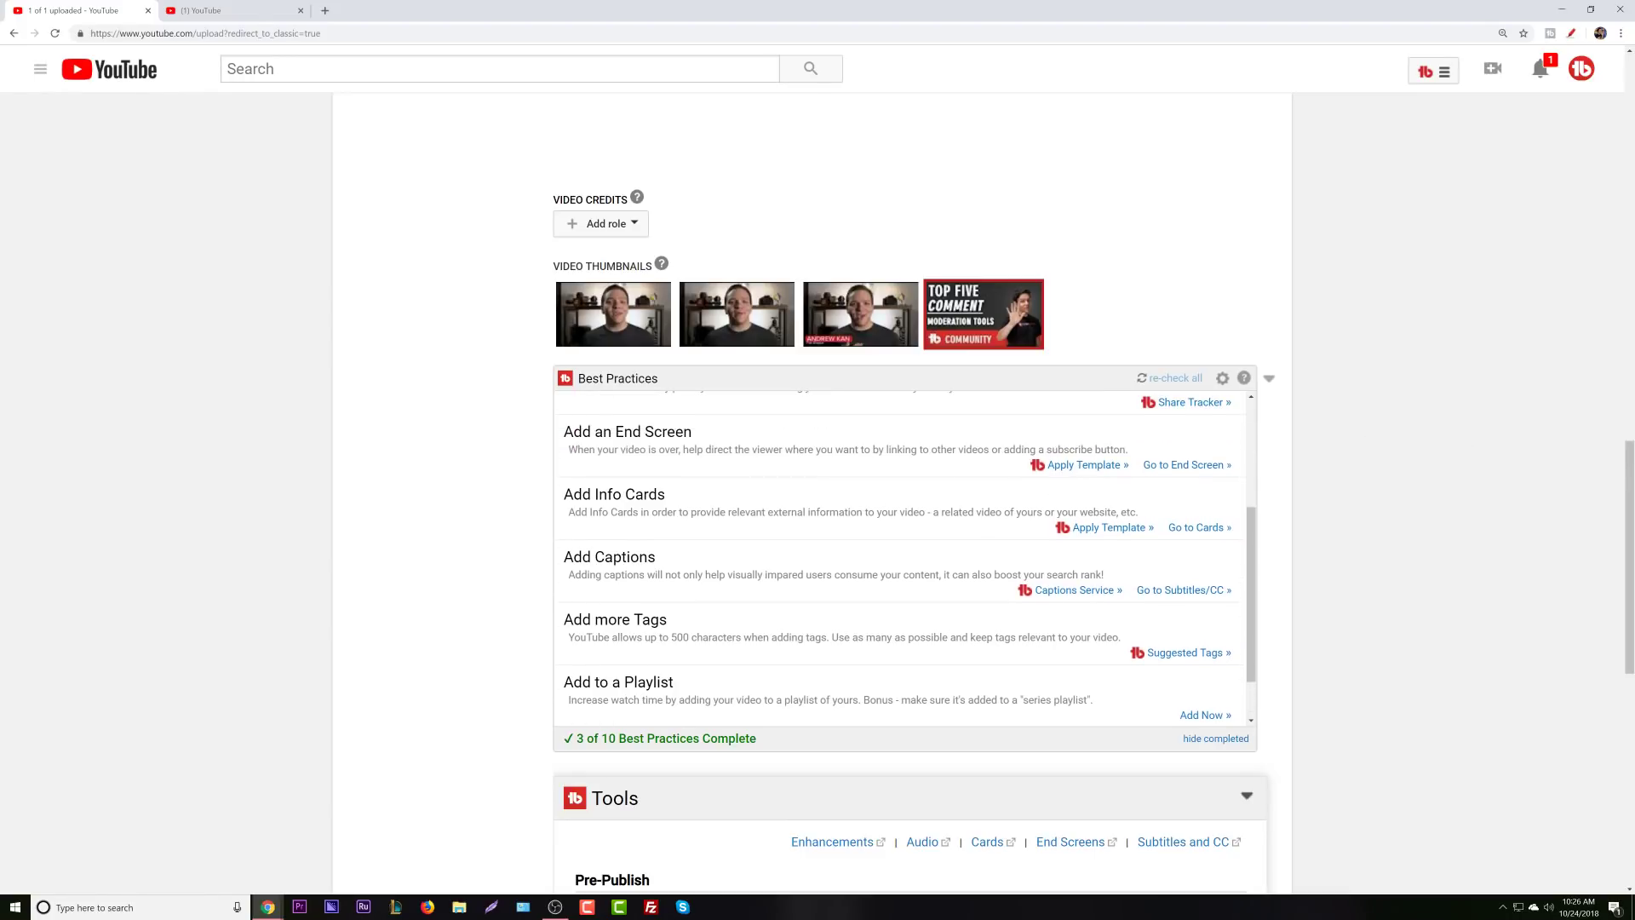
scroll(910, 558, "down", 1)
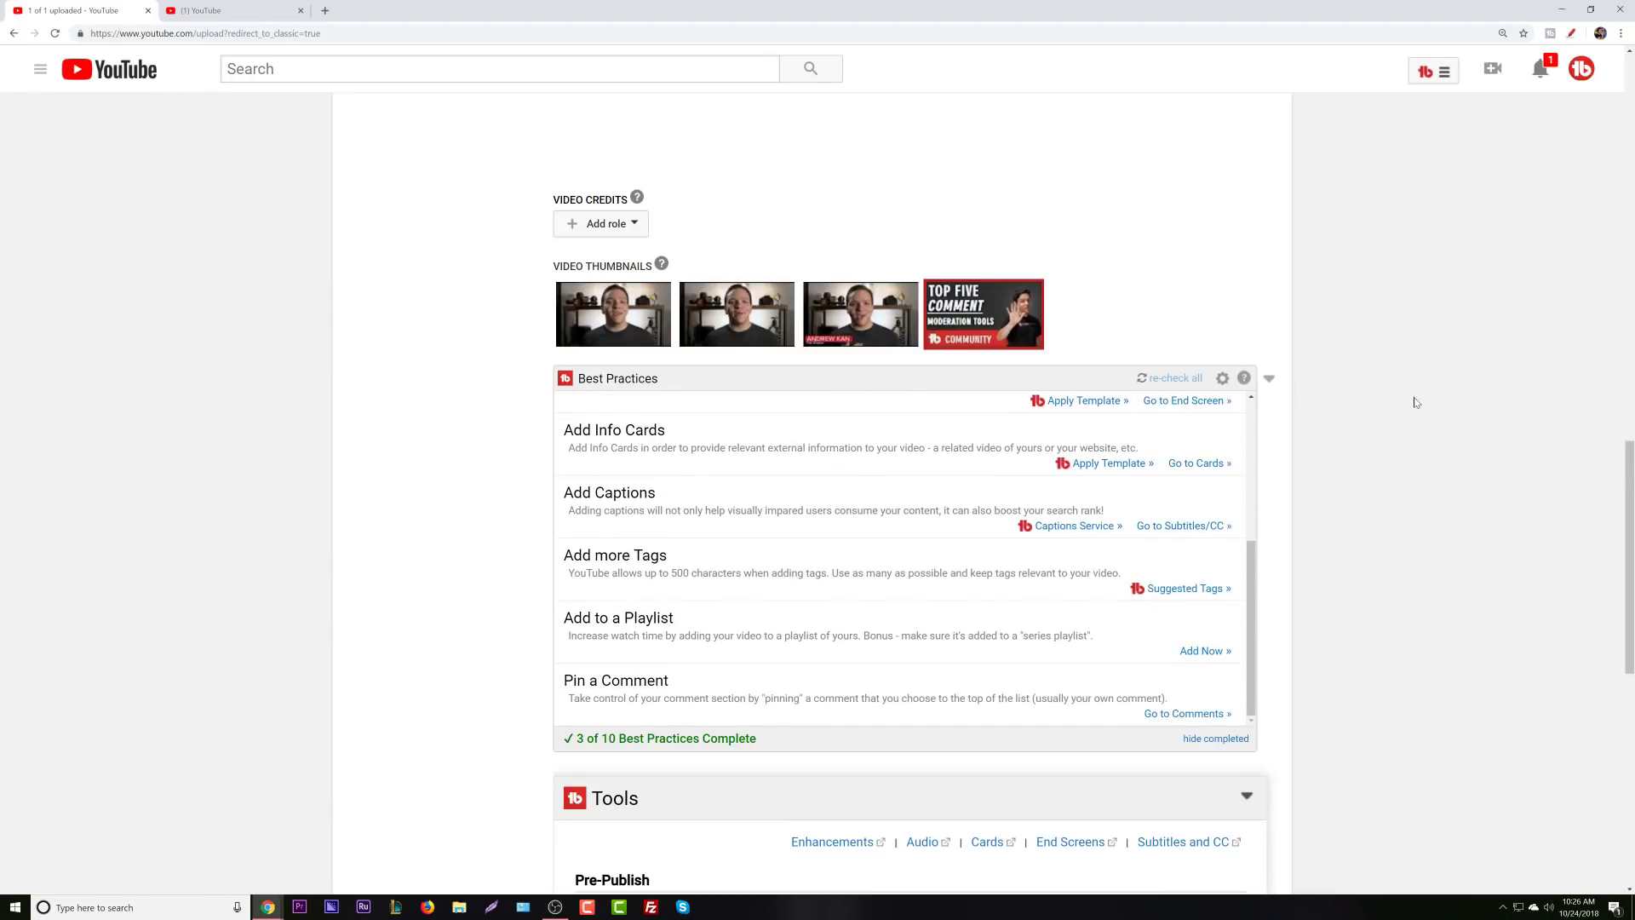
scroll(910, 558, "up", 3)
scroll(910, 558, "down", 3)
scroll(1106, 511, "up", 3)
scroll(1106, 510, "down", 3)
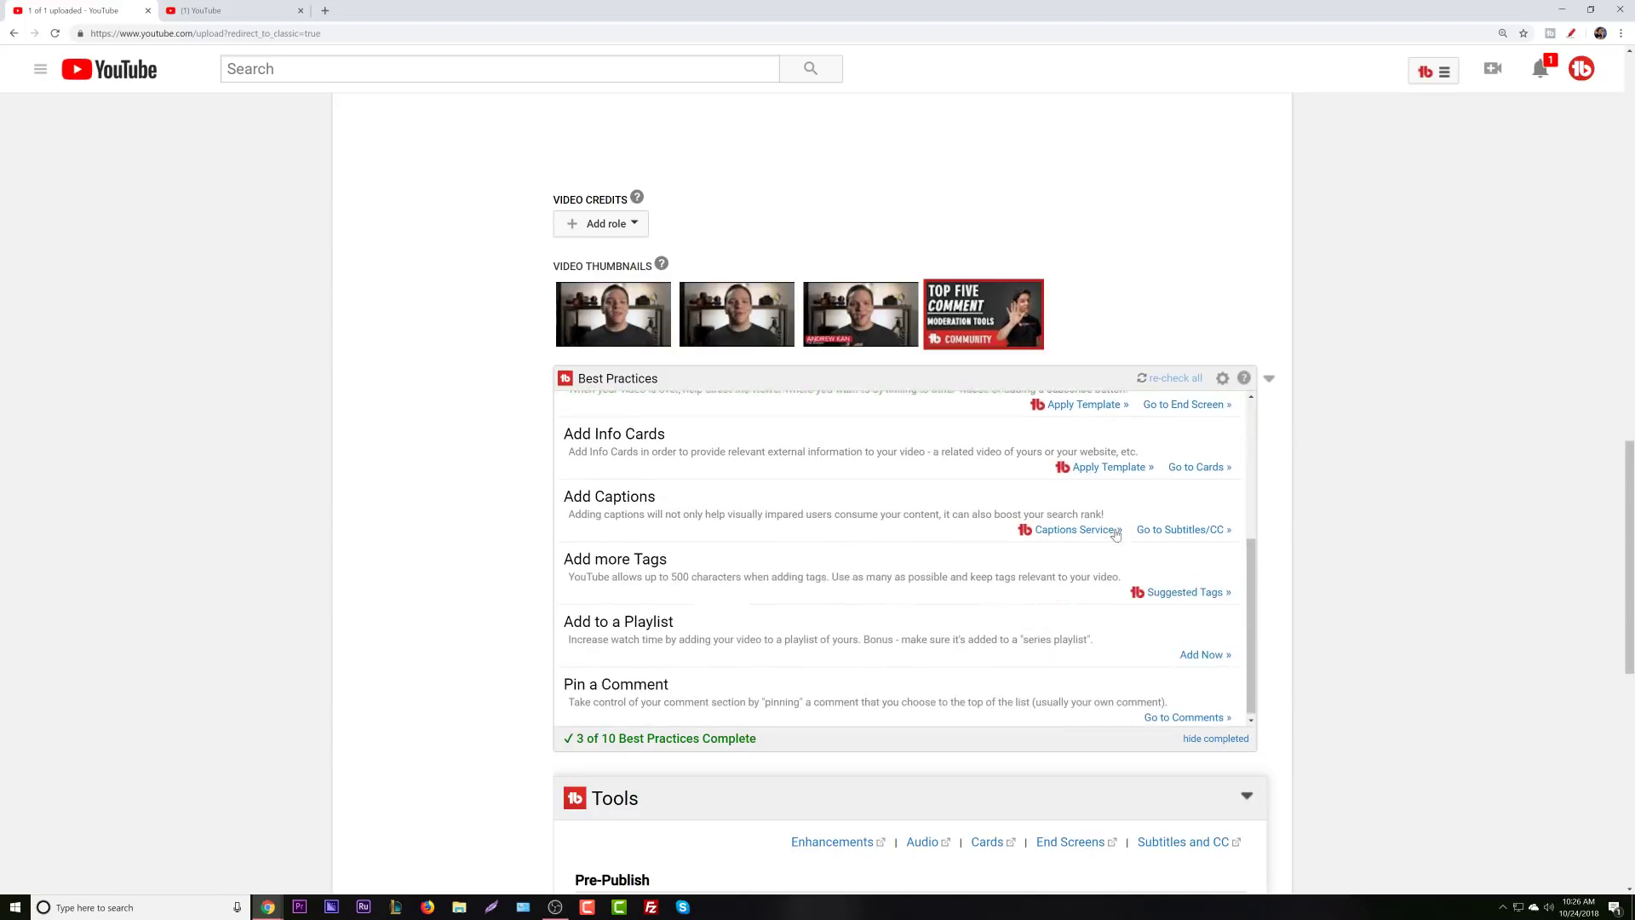
scroll(1429, 409, "down", 4)
scroll(1429, 409, "up", 1)
scroll(1336, 395, "up", 9)
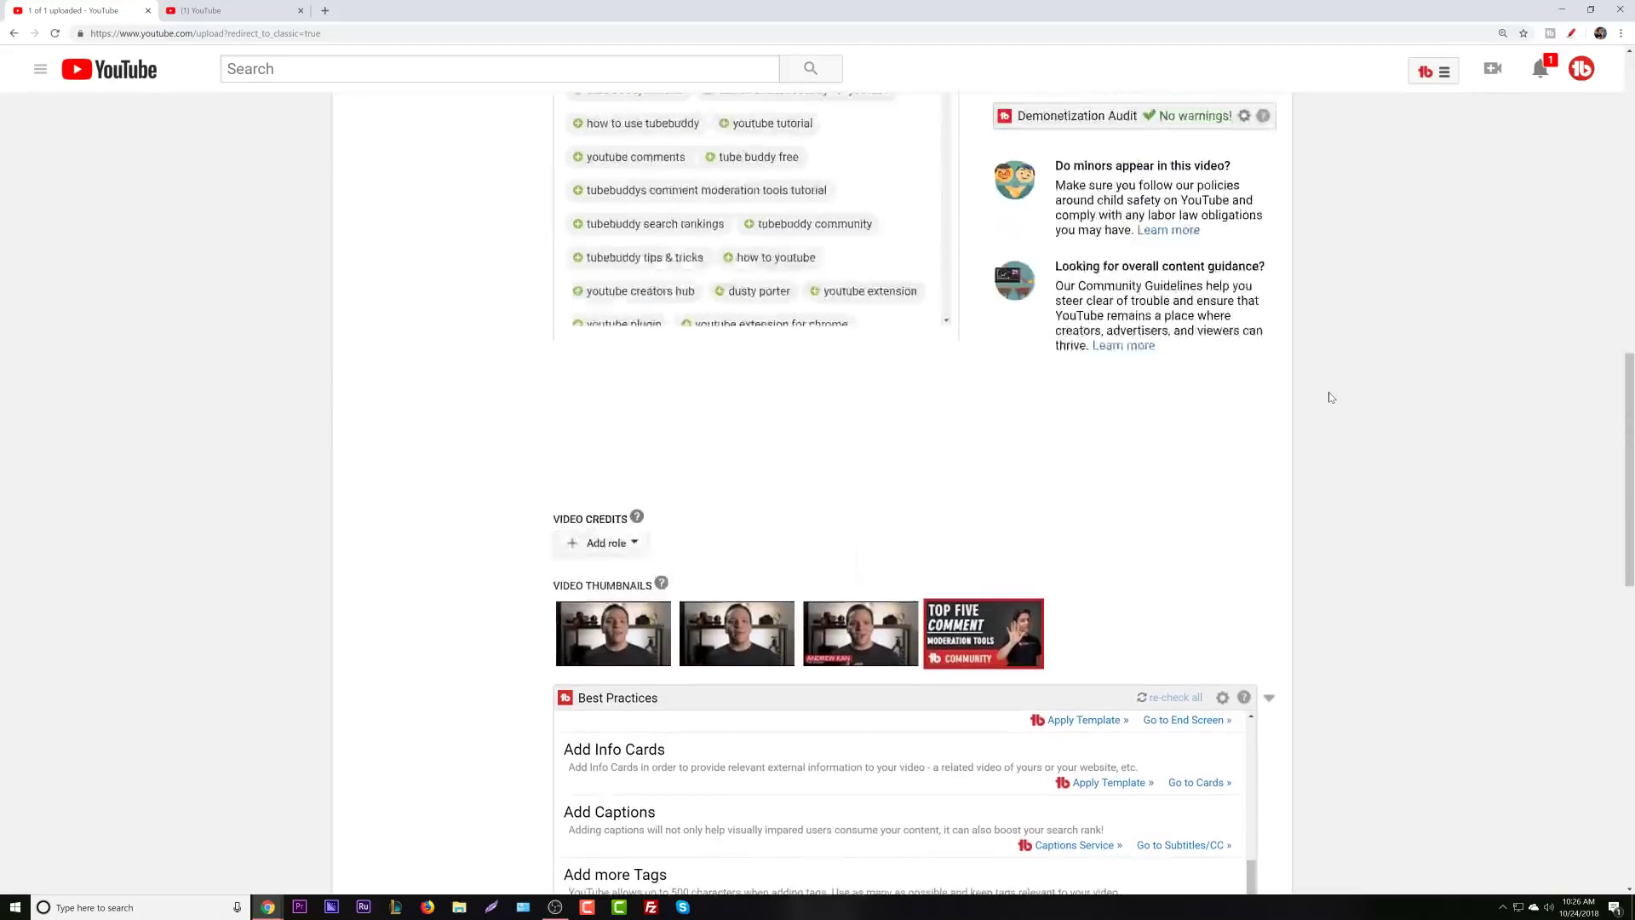
scroll(1329, 392, "down", 3)
left_click(607, 543)
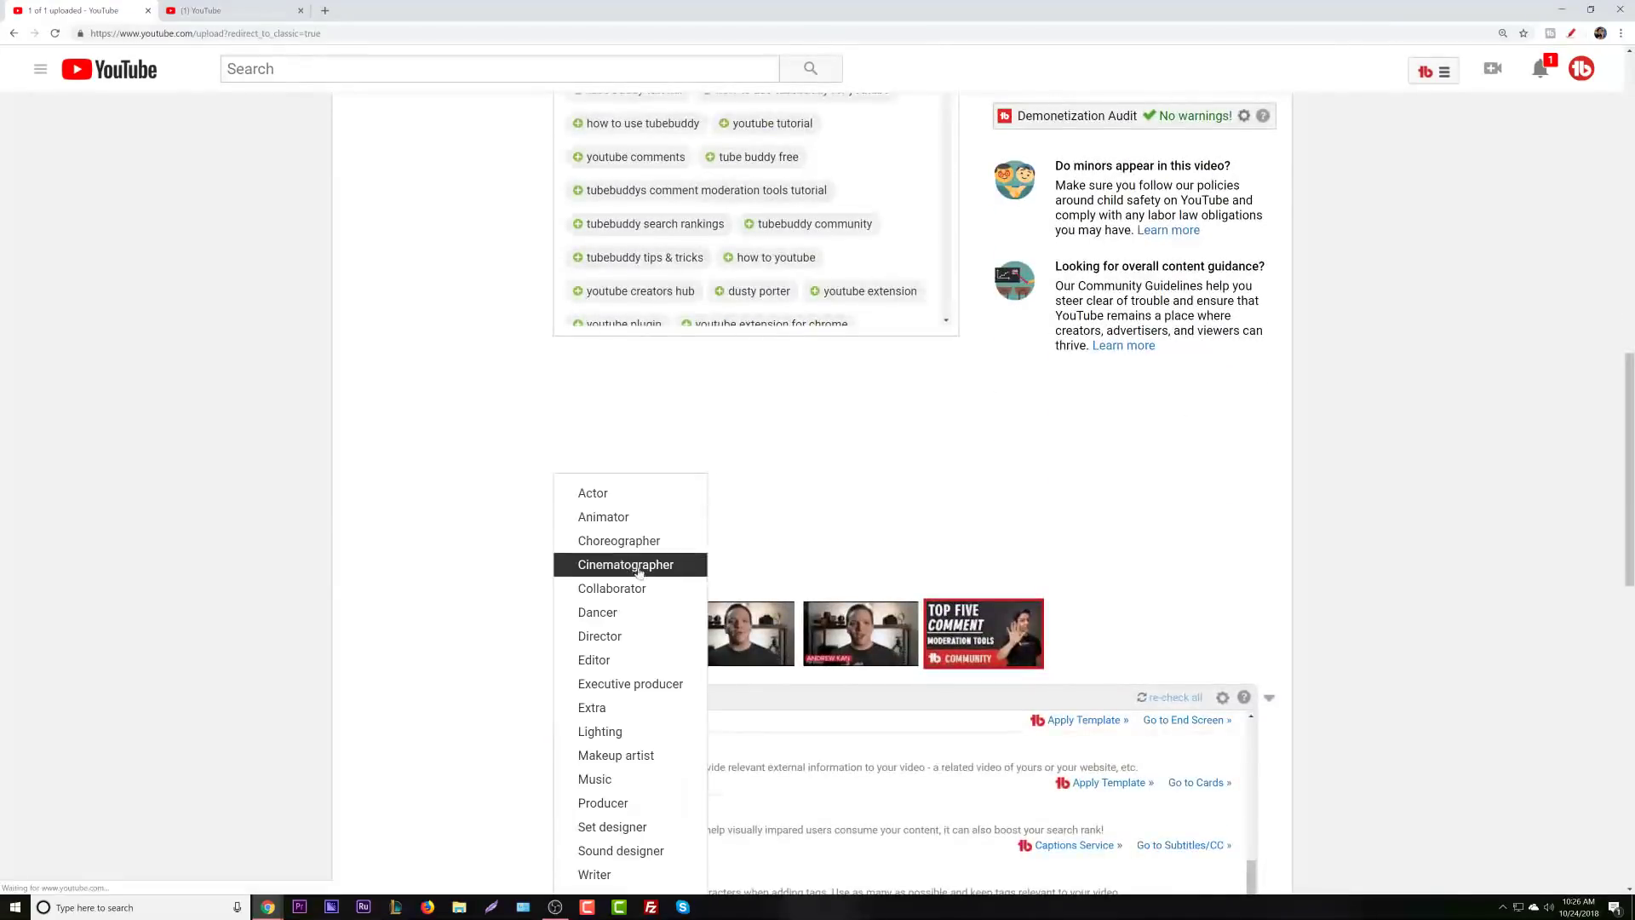
left_click(631, 684)
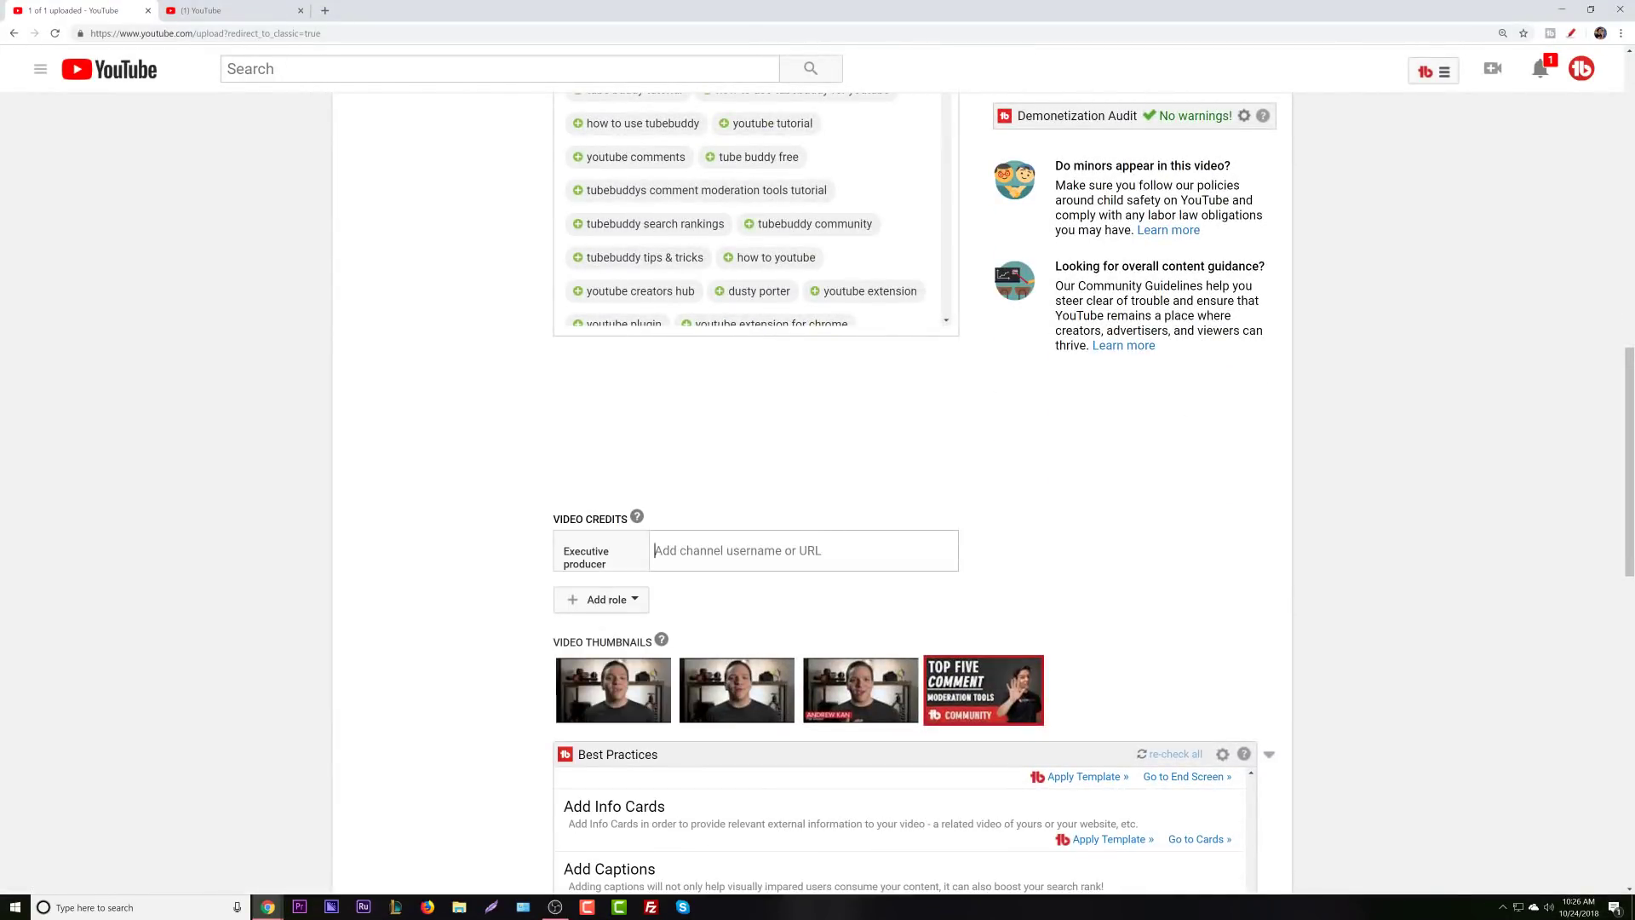
type("https://")
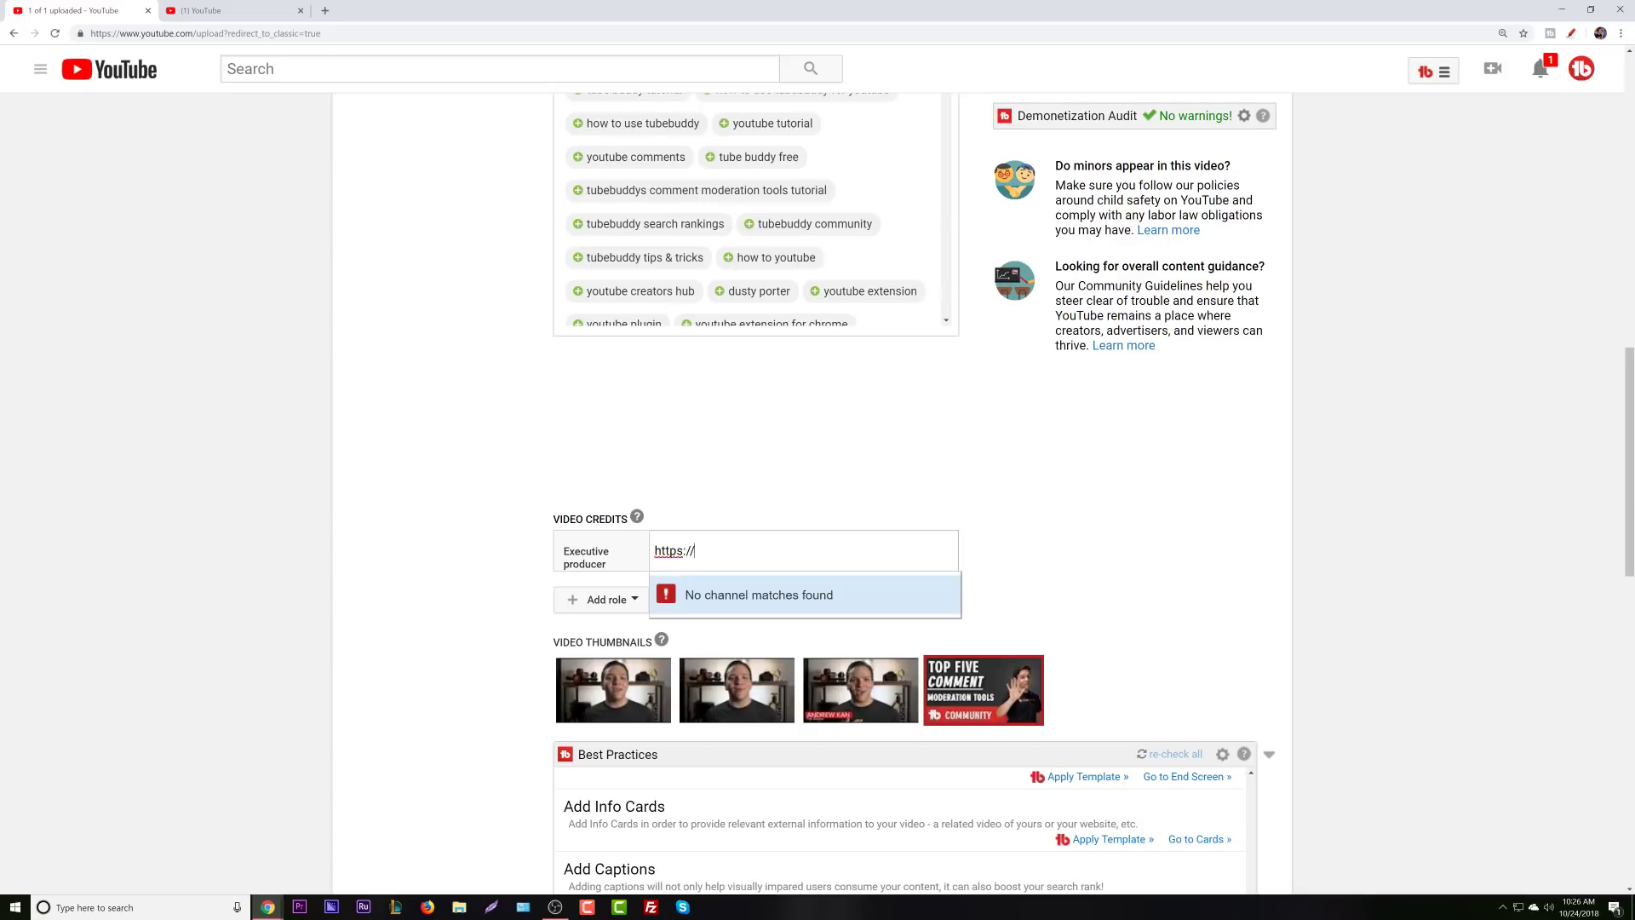
type("youtube.com/tubebuddy")
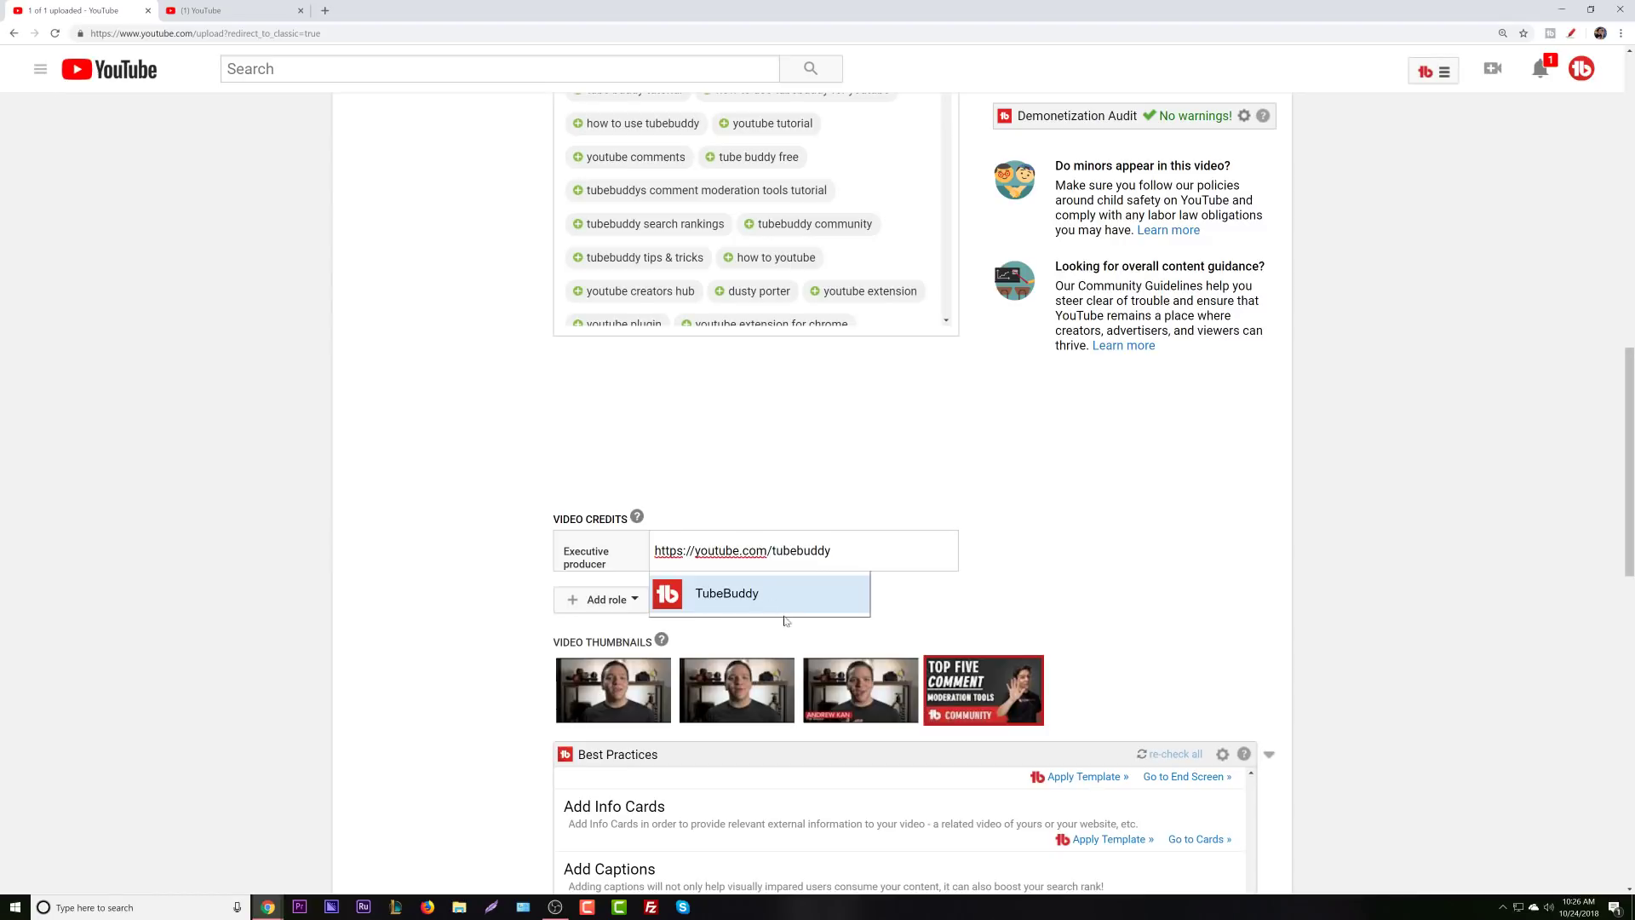
left_click(760, 599)
Add an Actor video credit by entering the presenter's YouTube channel URL and choosing the matching channel.
left_click(571, 599)
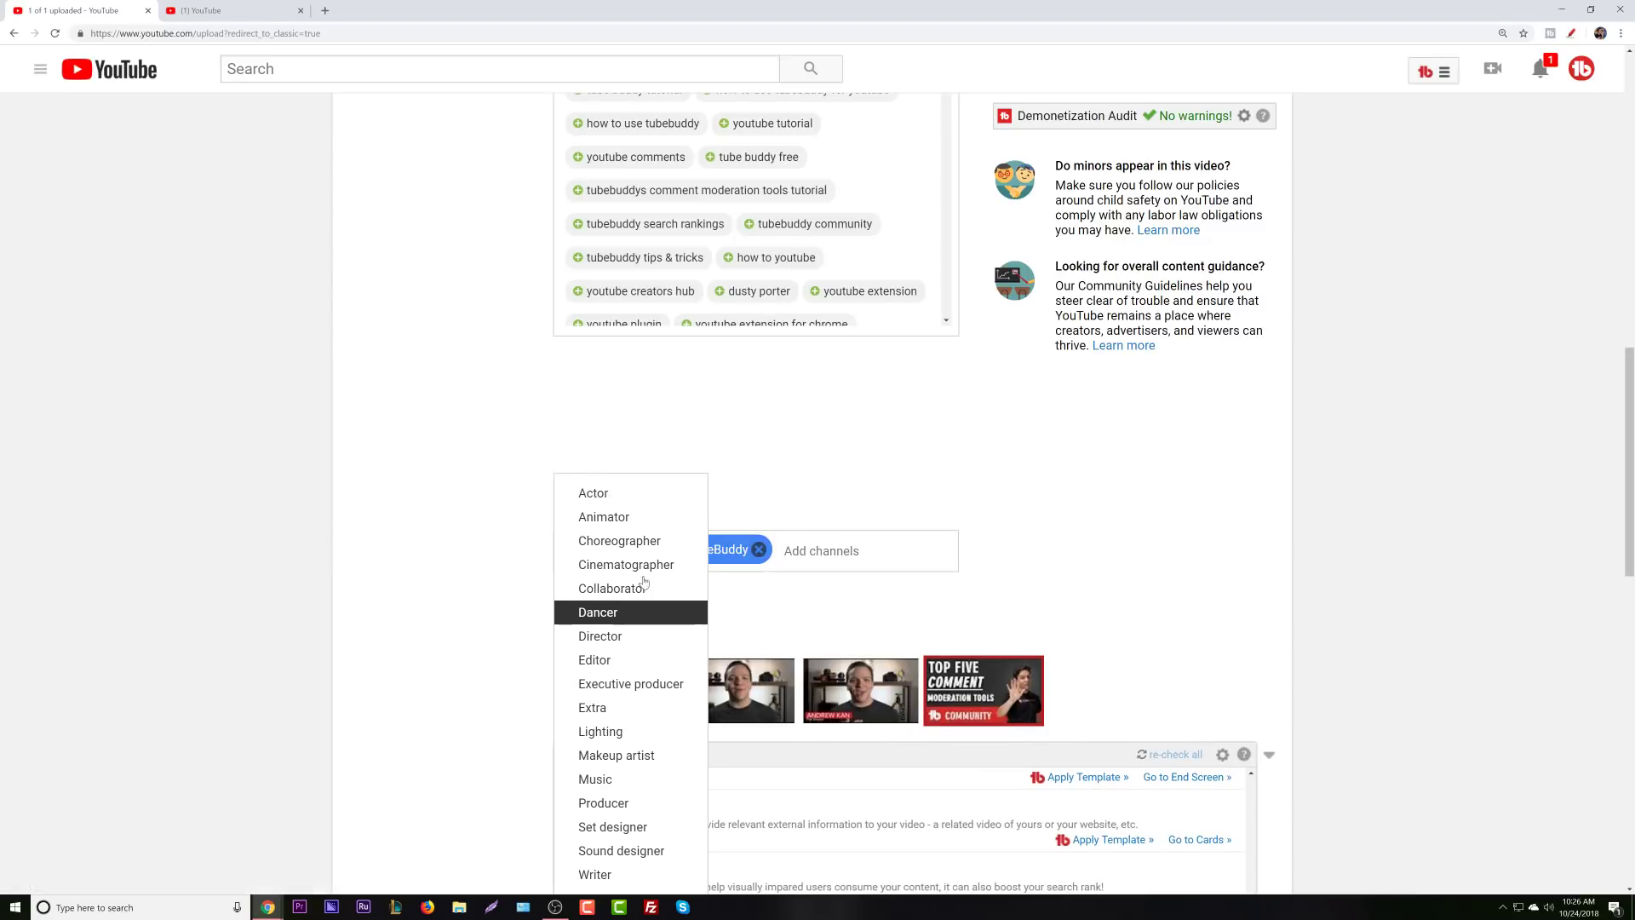
left_click(620, 496)
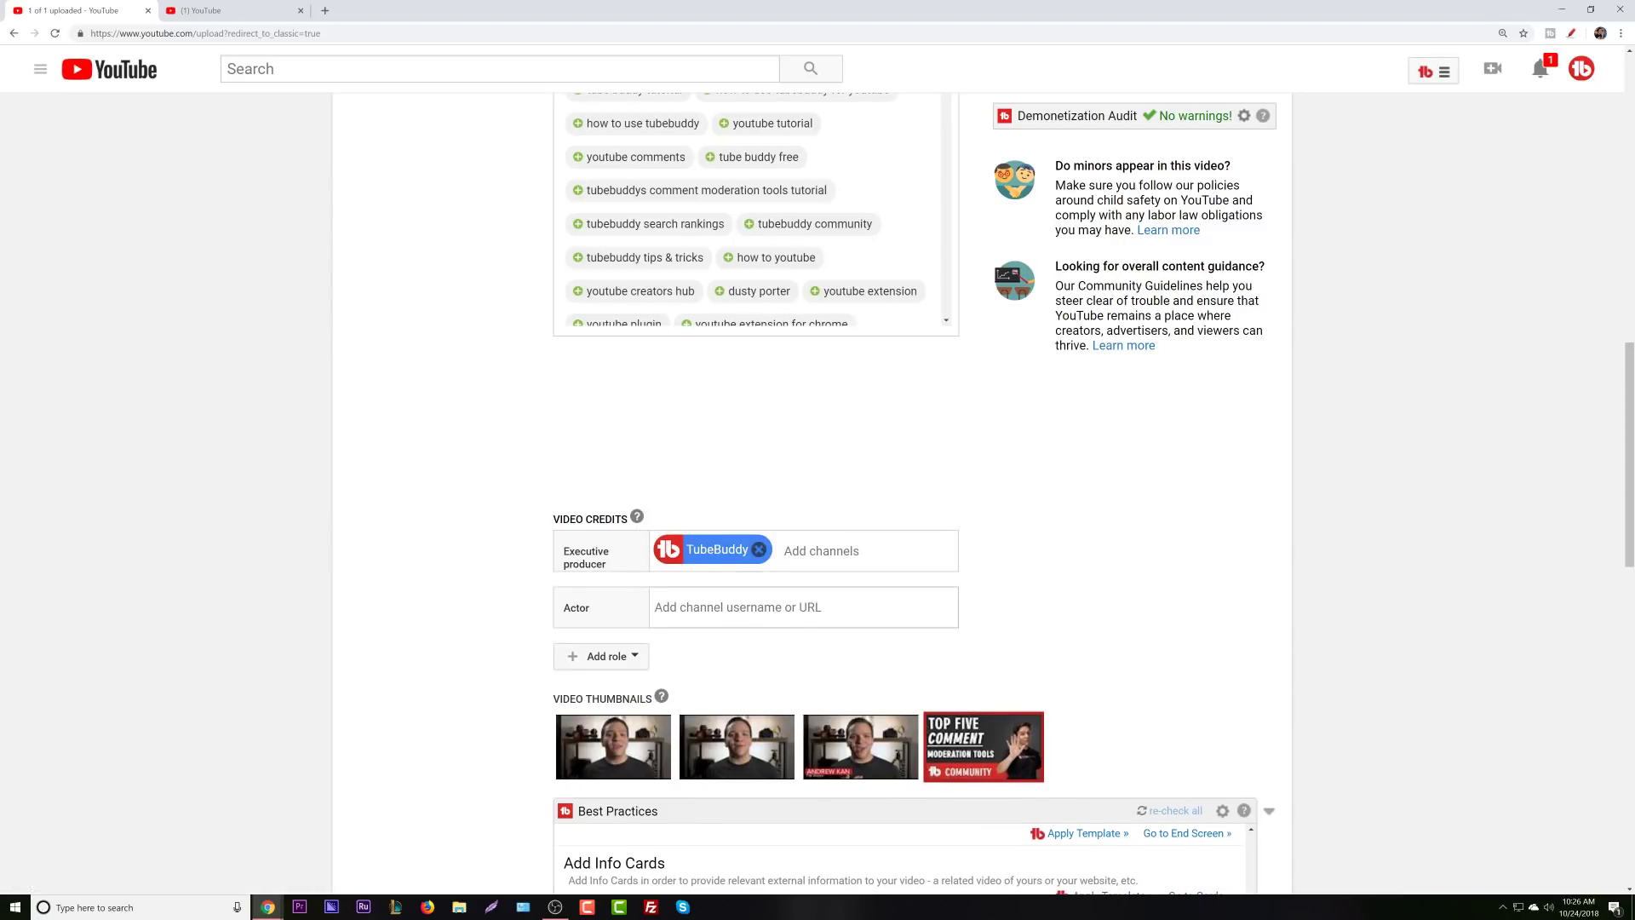
type("https://yout")
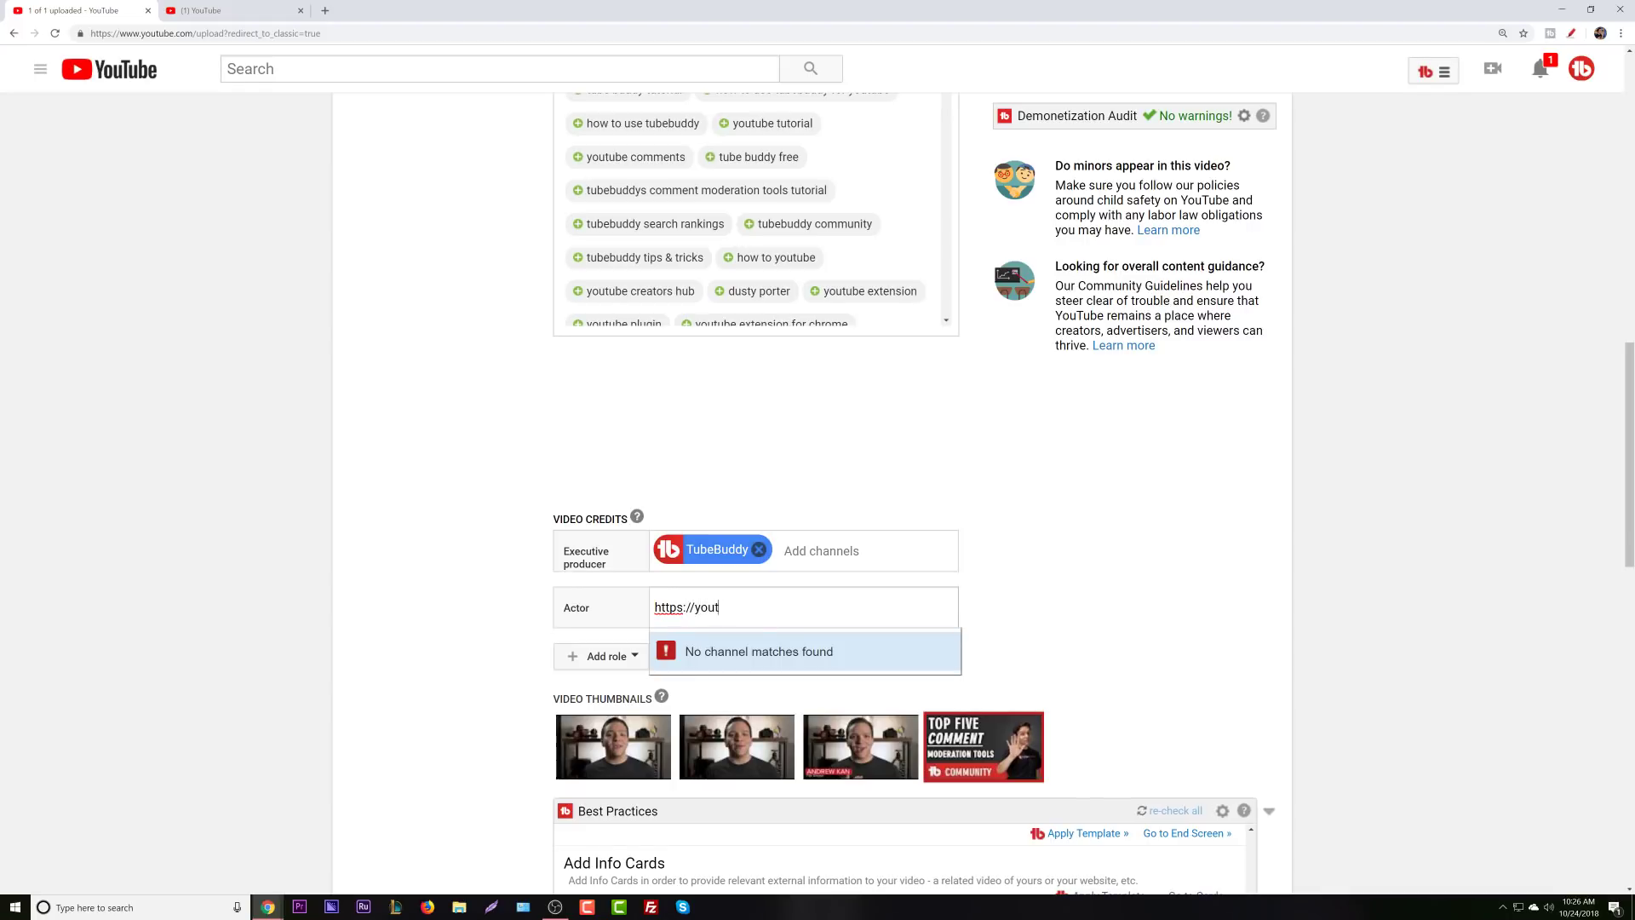
type("ube.com/andrewk")
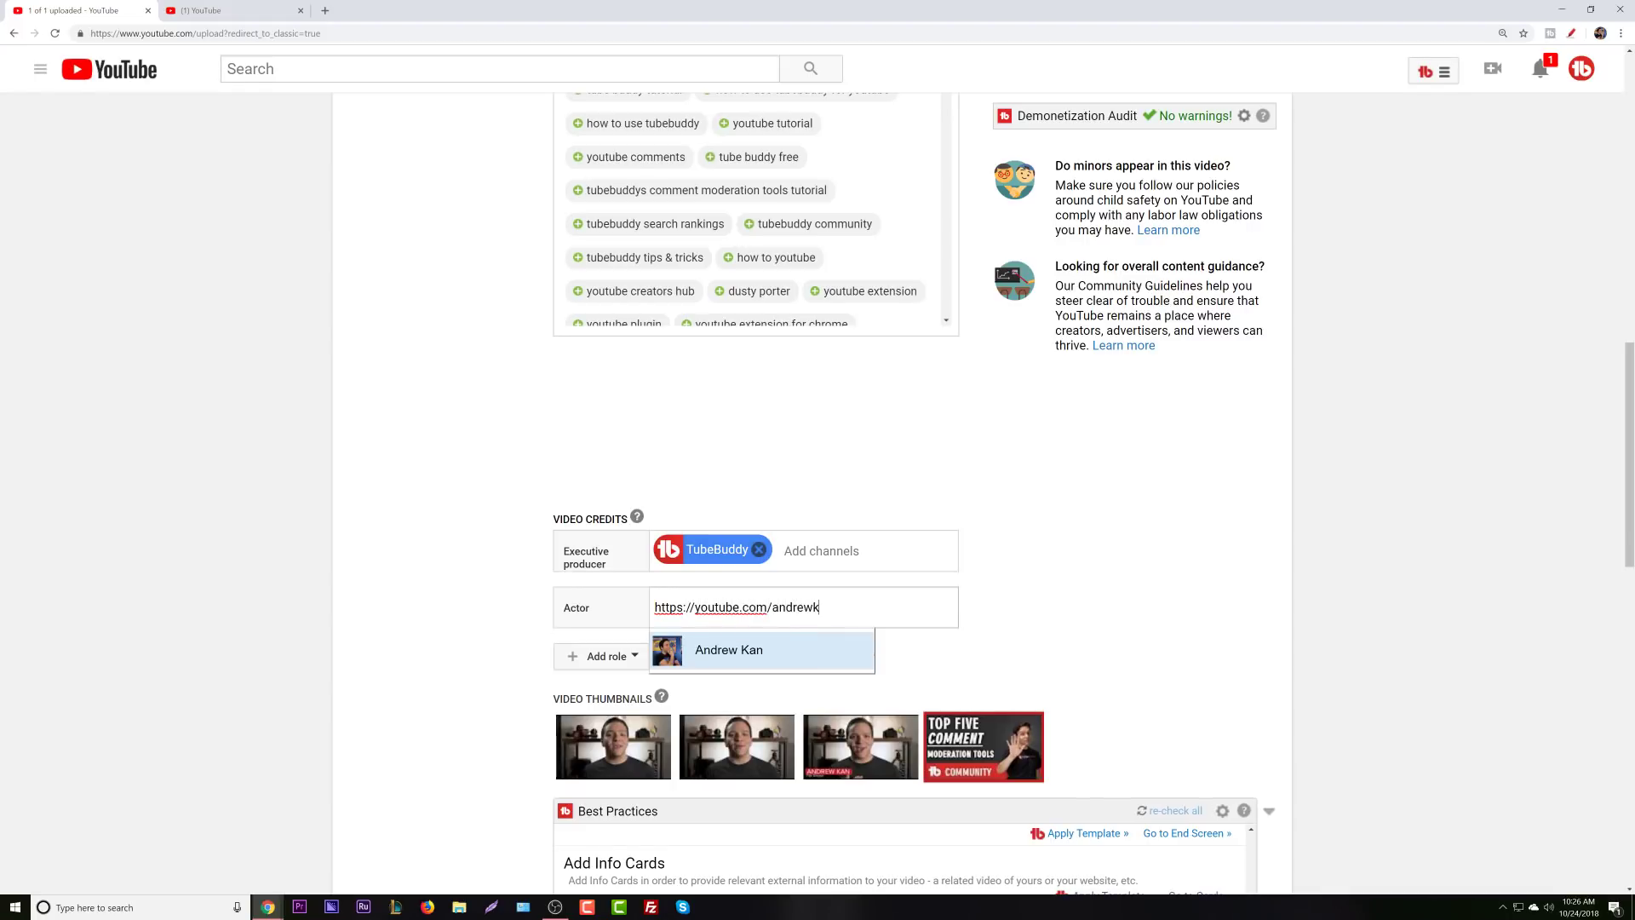
left_click(823, 670)
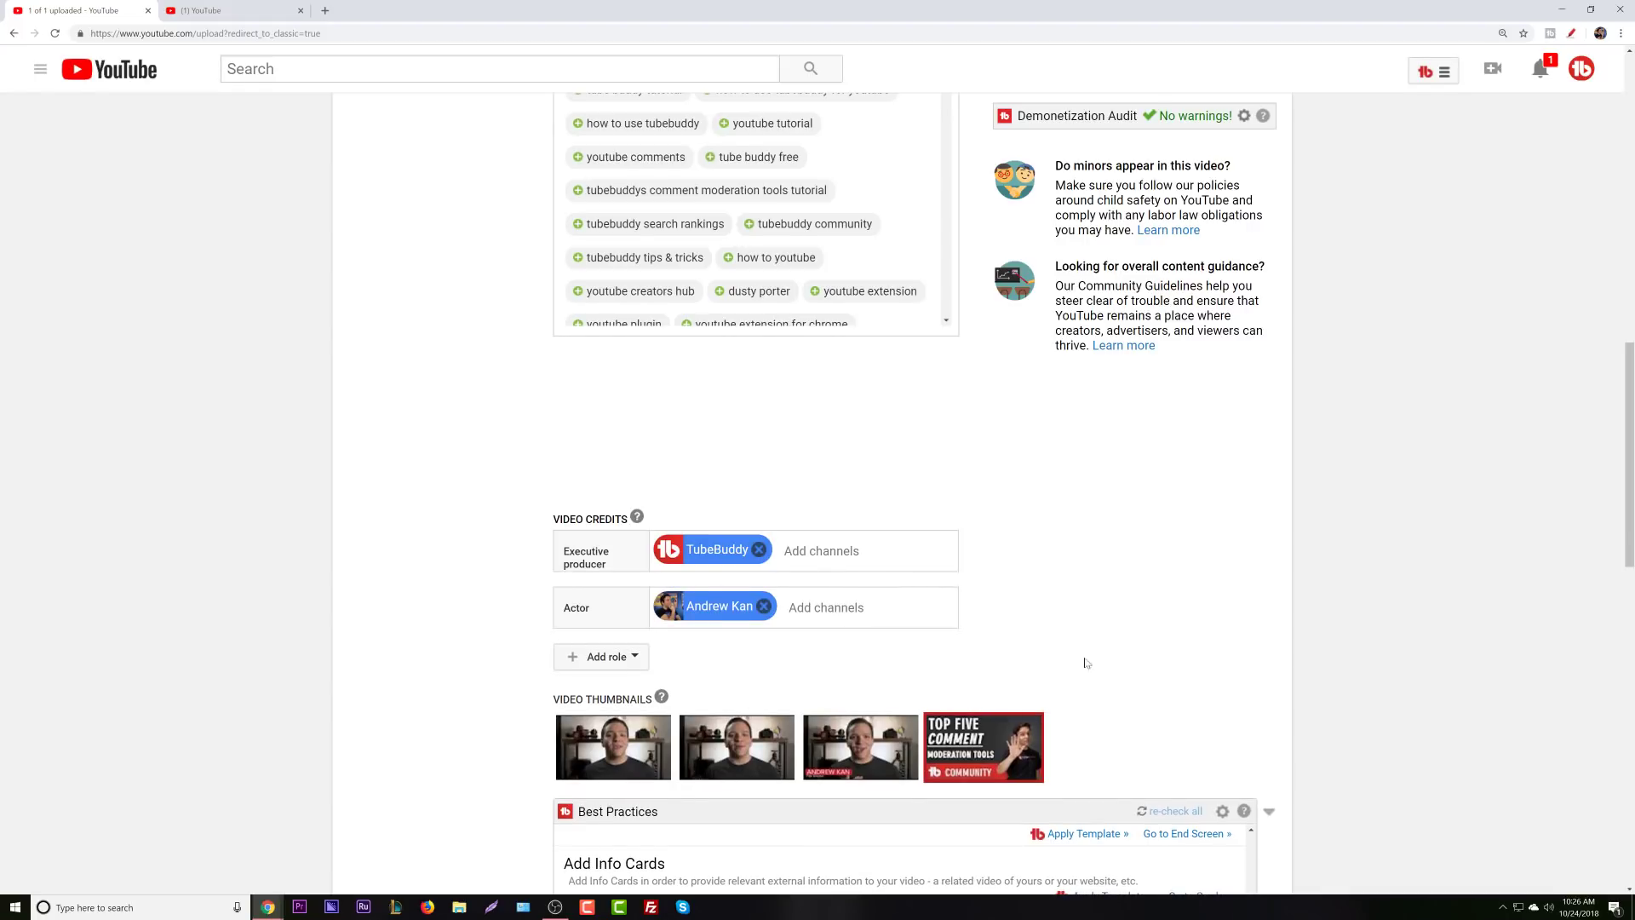
Read the "Promote Across Existing Videos" guidance in the Upload Checklist, then view its linked Vid2Vid Promotions video and close it.
scroll(1087, 662, "up", 8)
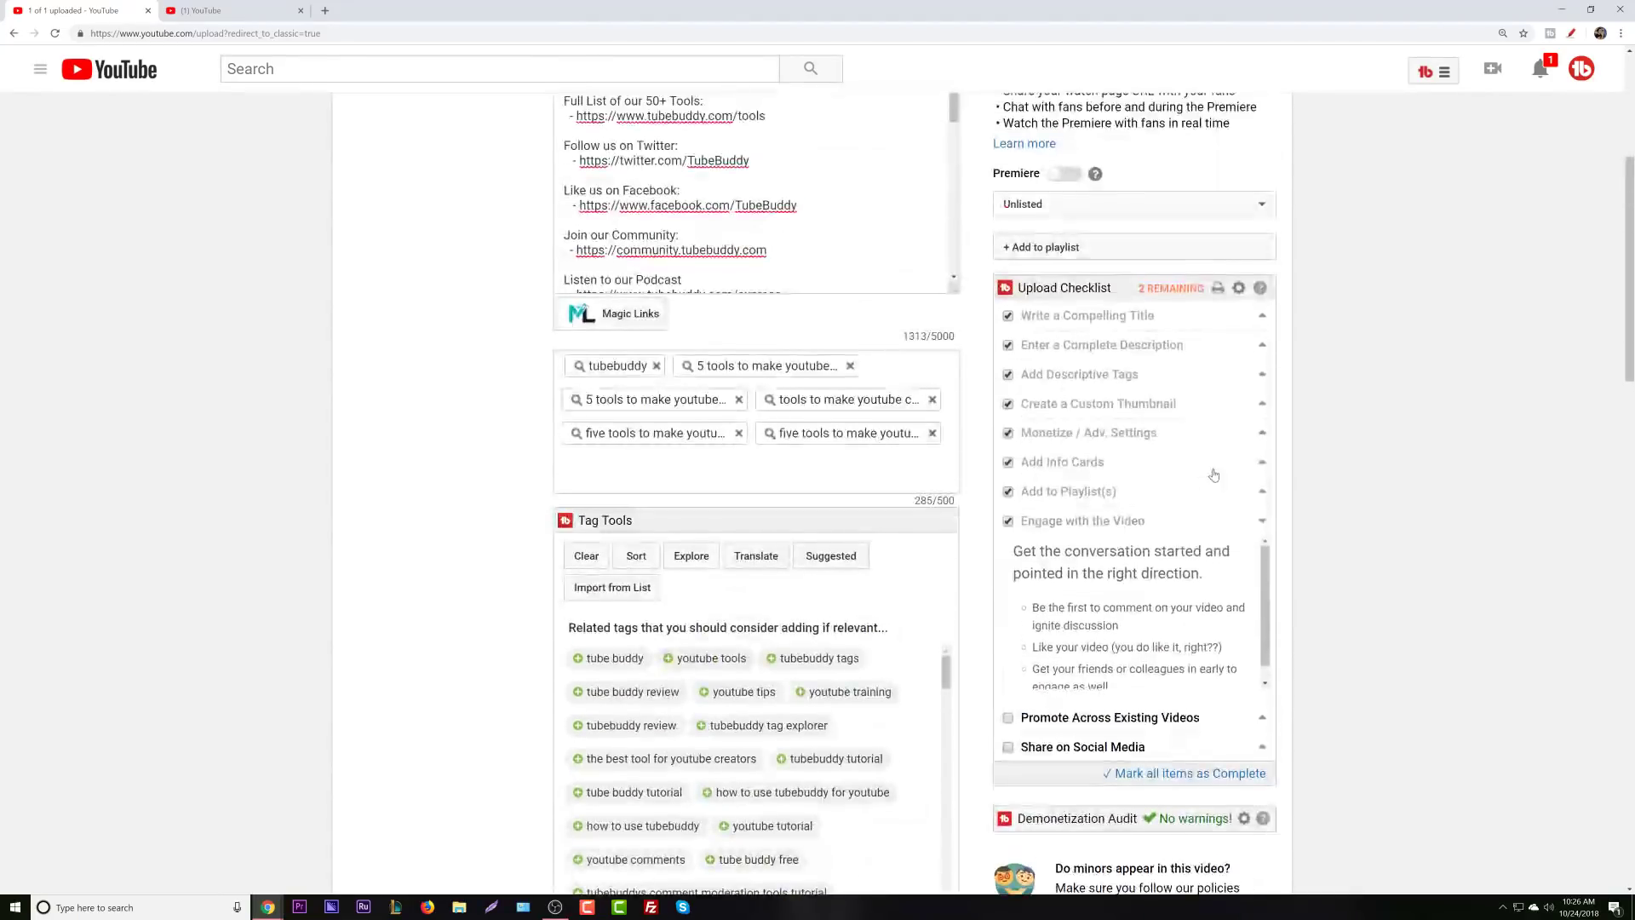
scroll(1214, 475, "up", 2)
scroll(1227, 647, "down", 5)
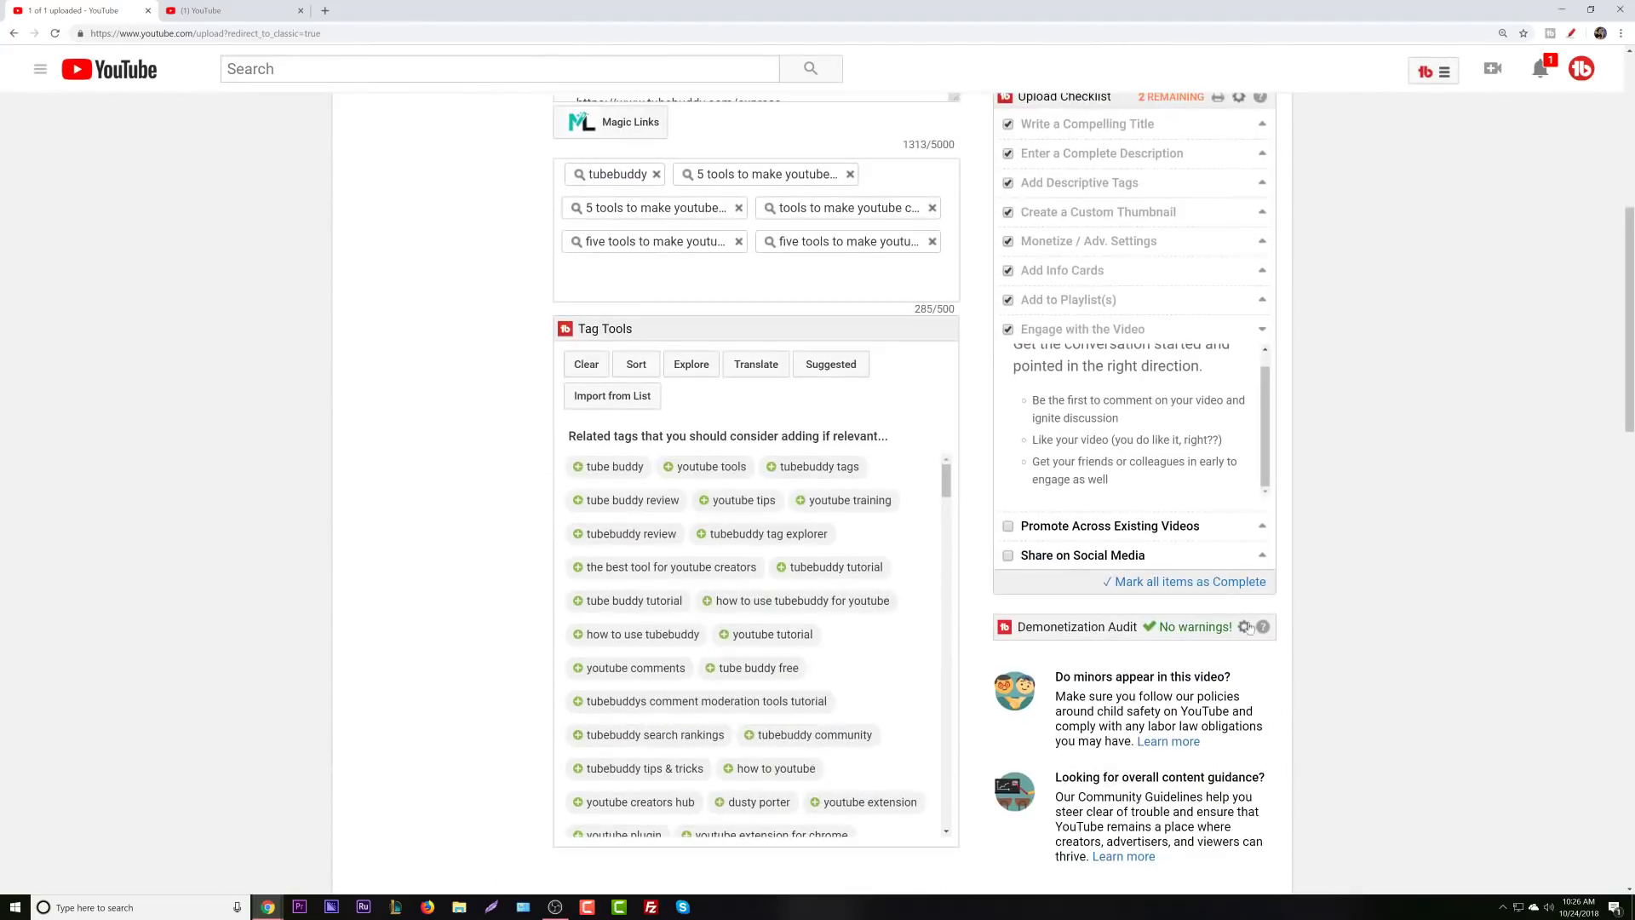
scroll(1249, 628, "up", 7)
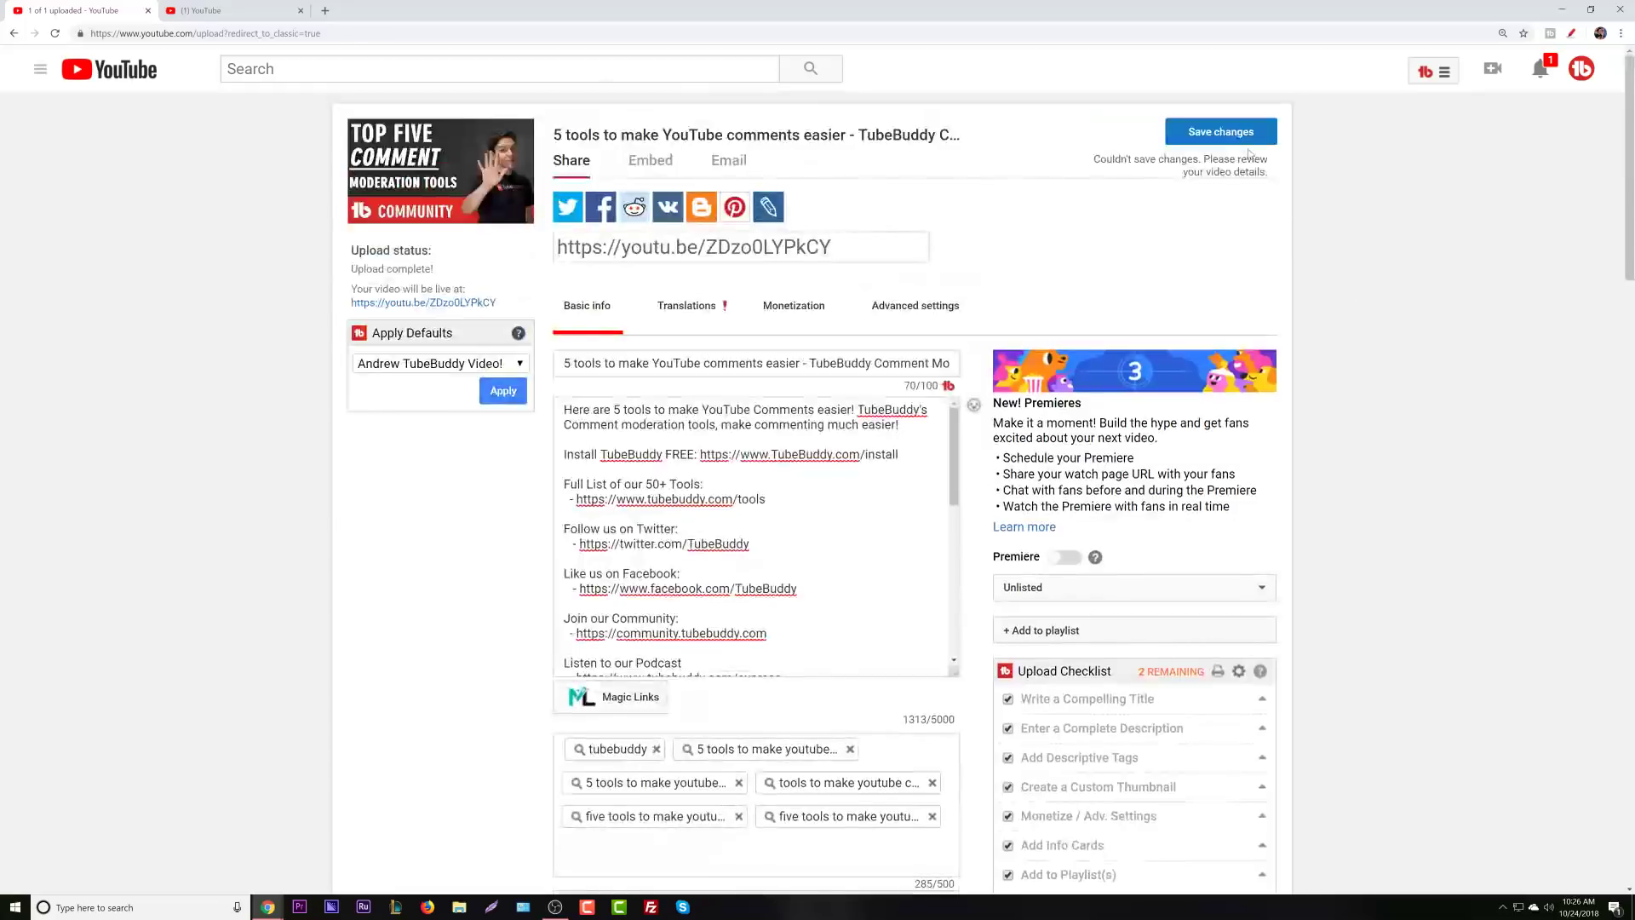
scroll(1184, 511, "down", 5)
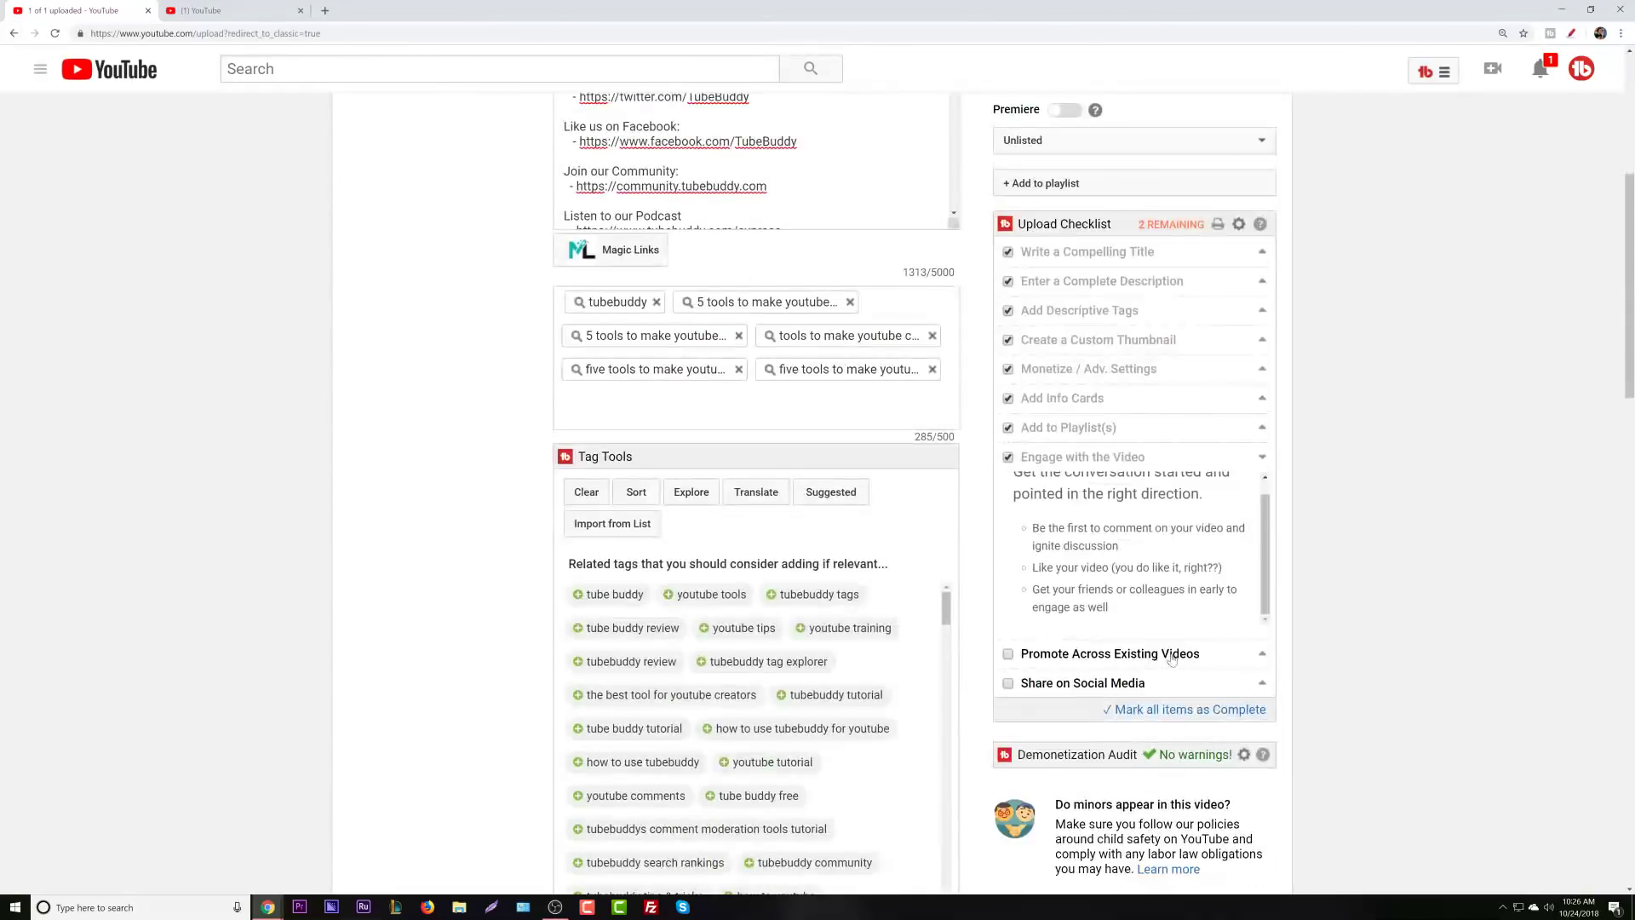
left_click(1172, 656)
scroll(1305, 638, "down", 2)
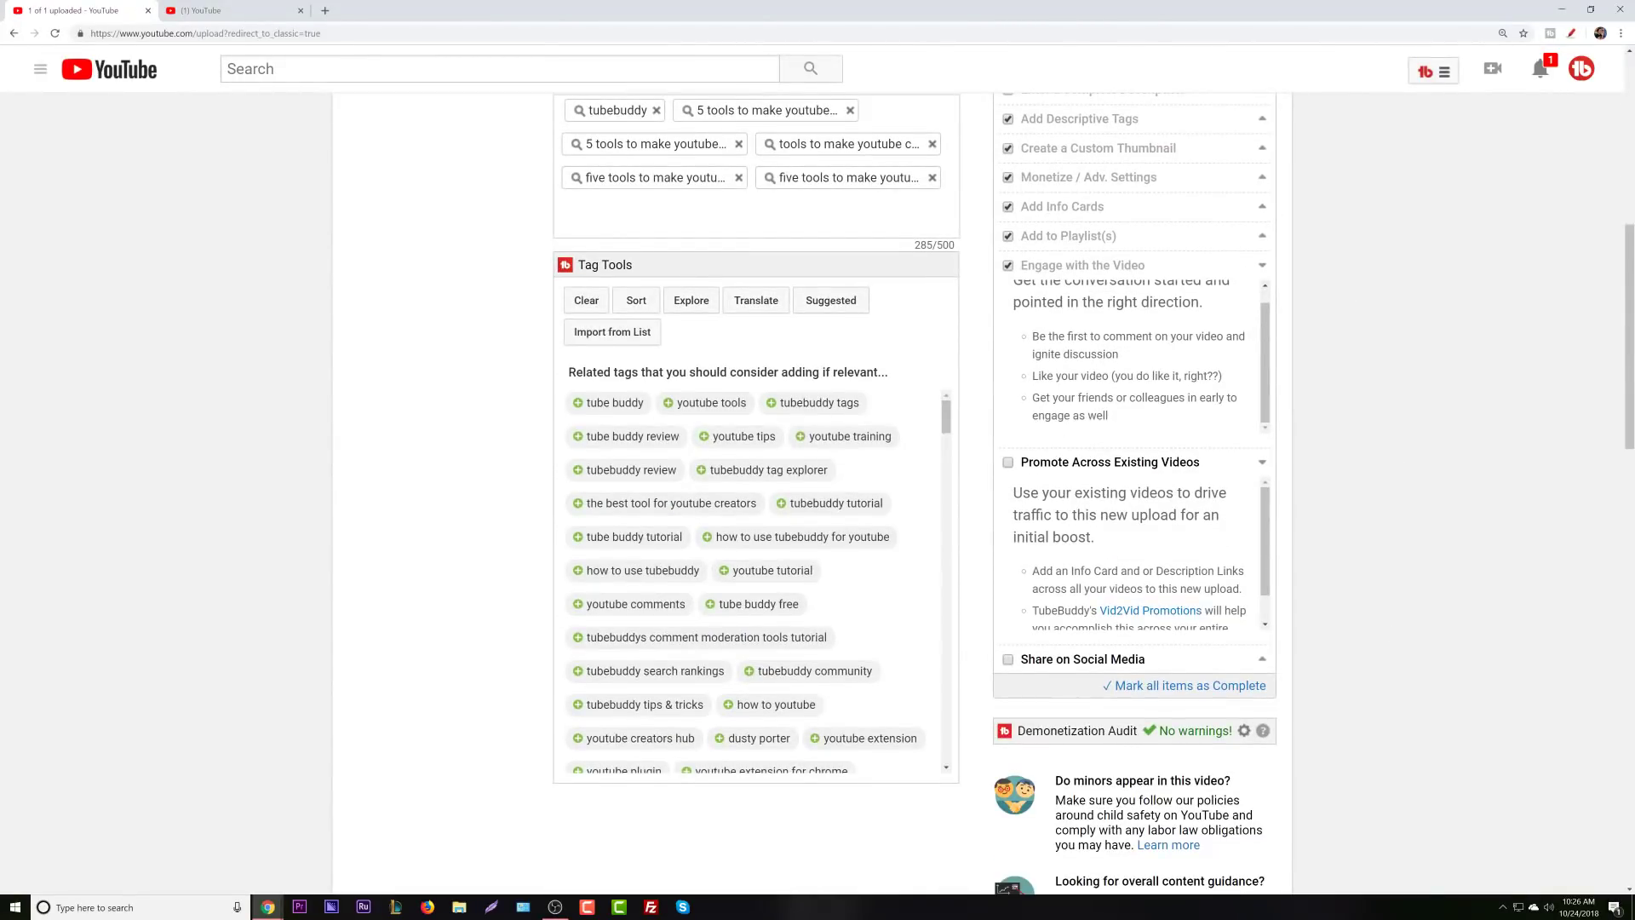
scroll(1099, 475, "down", 1)
scroll(1220, 494, "down", 1)
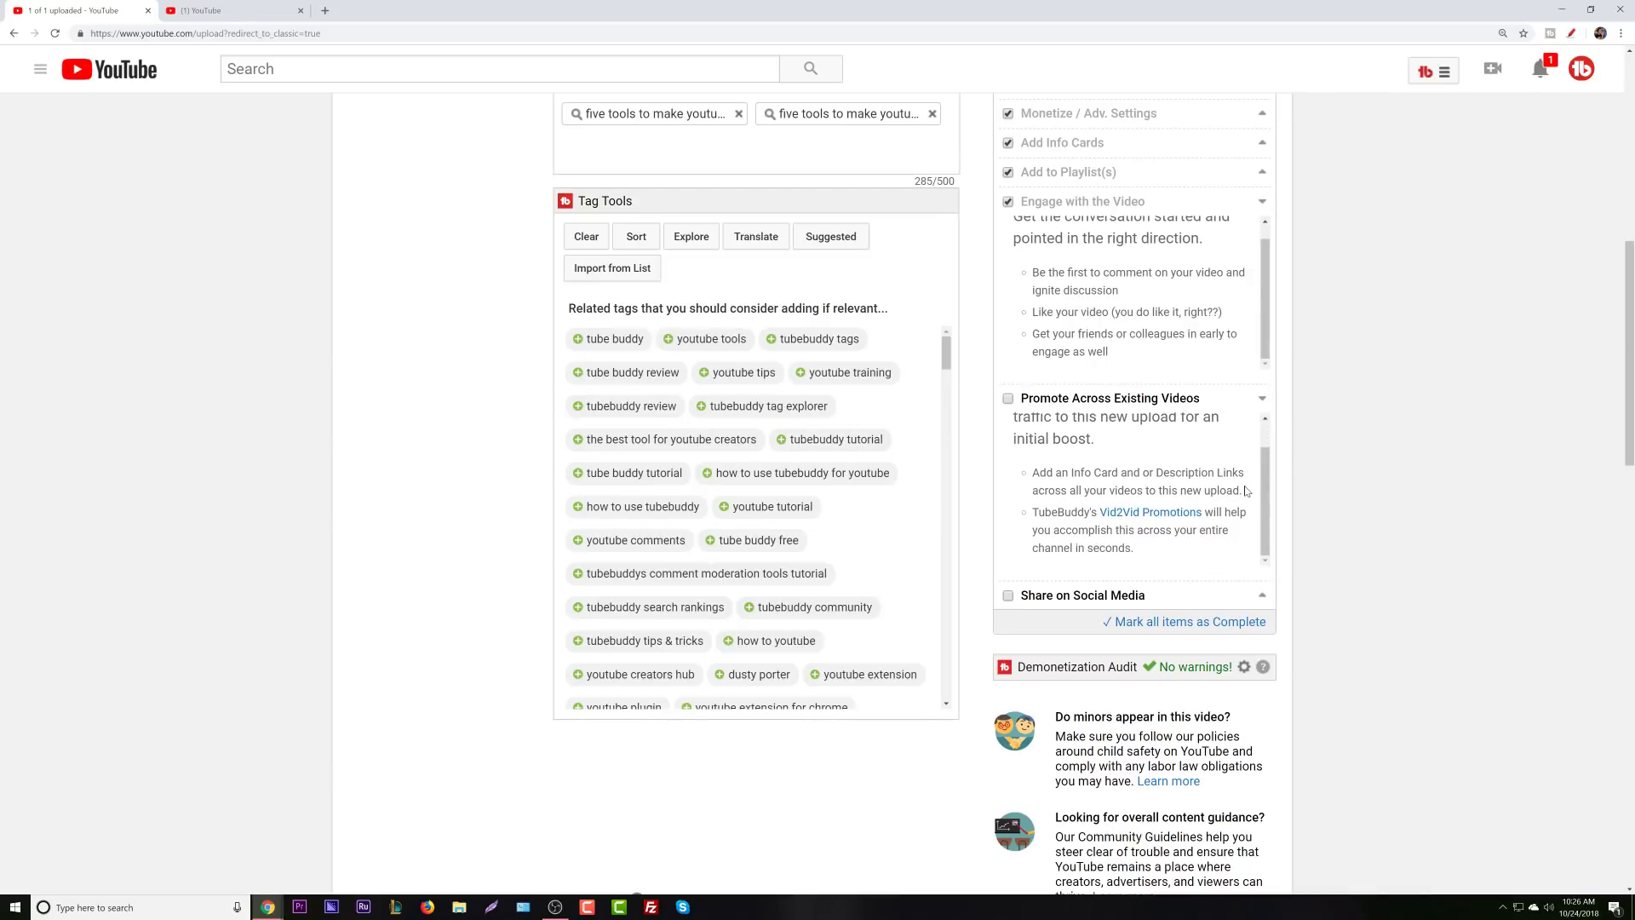
left_click(1170, 517)
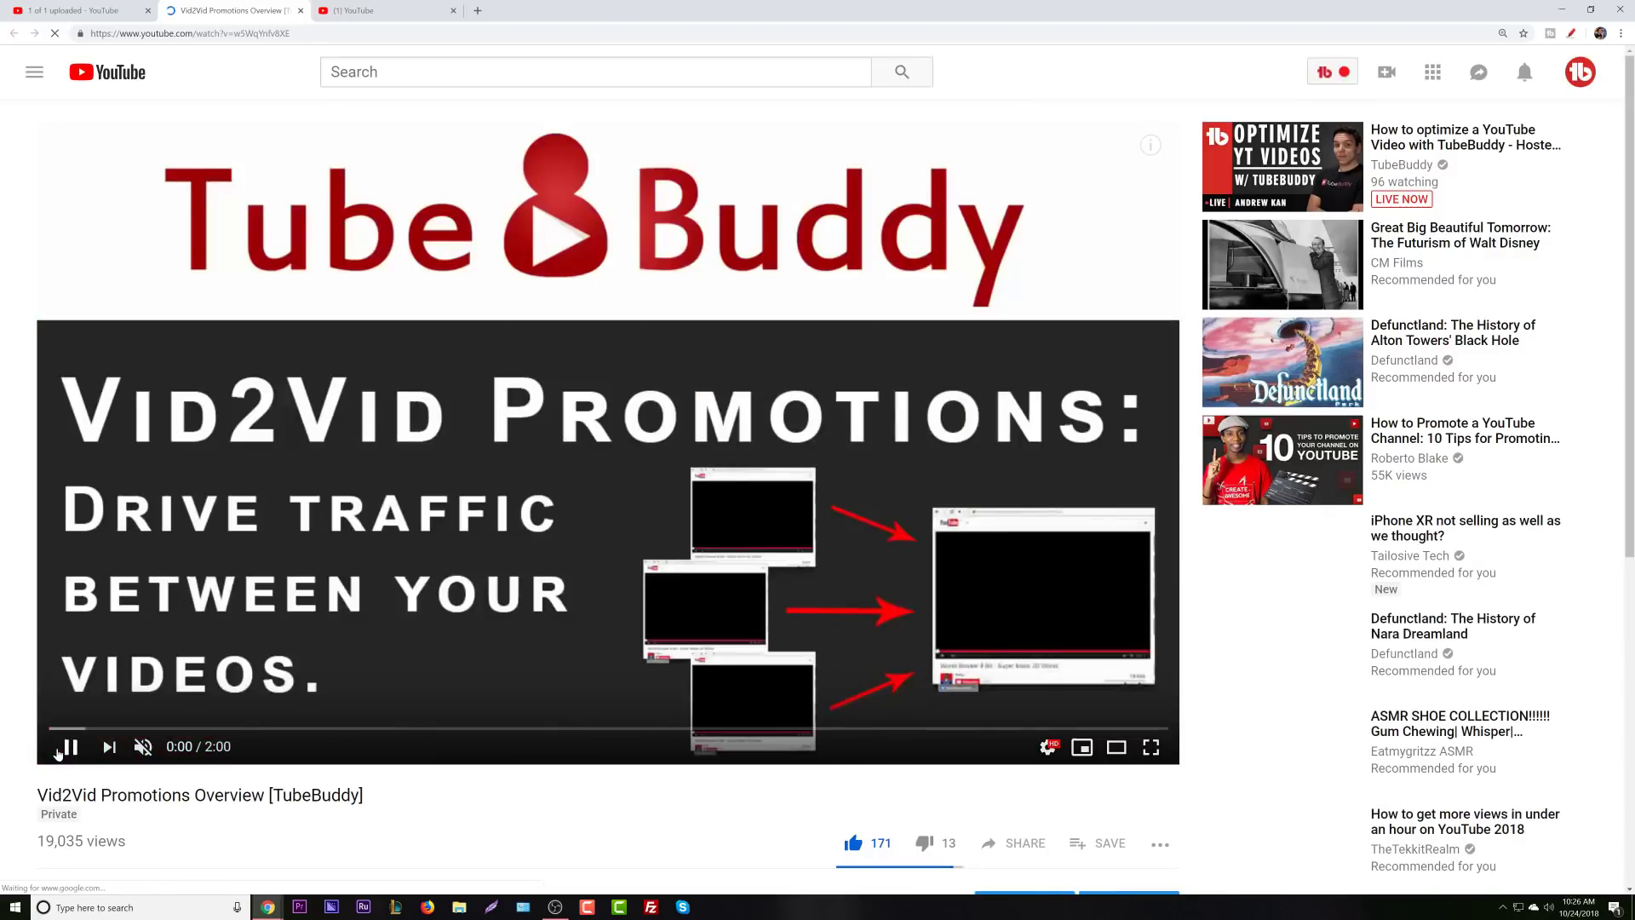
left_click(300, 11)
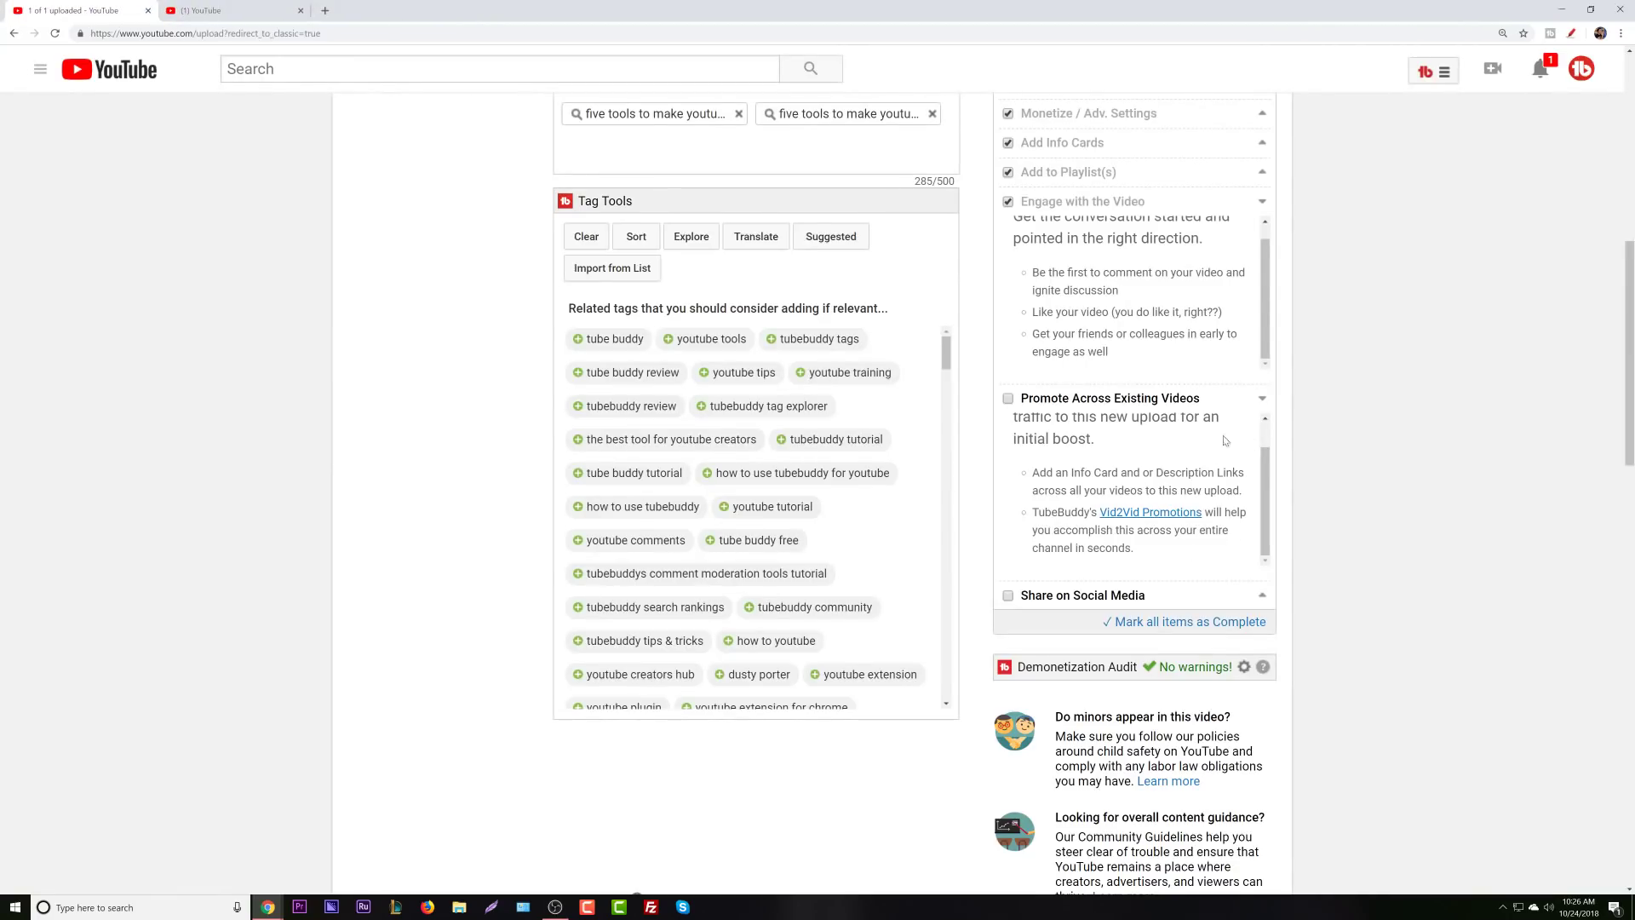
Open My Videos from TubeBuddy's quick links in a new browser tab and switch to it.
scroll(1133, 494, "up", 2)
scroll(988, 519, "down", 1)
scroll(1229, 460, "up", 3)
scroll(1229, 460, "up", 10)
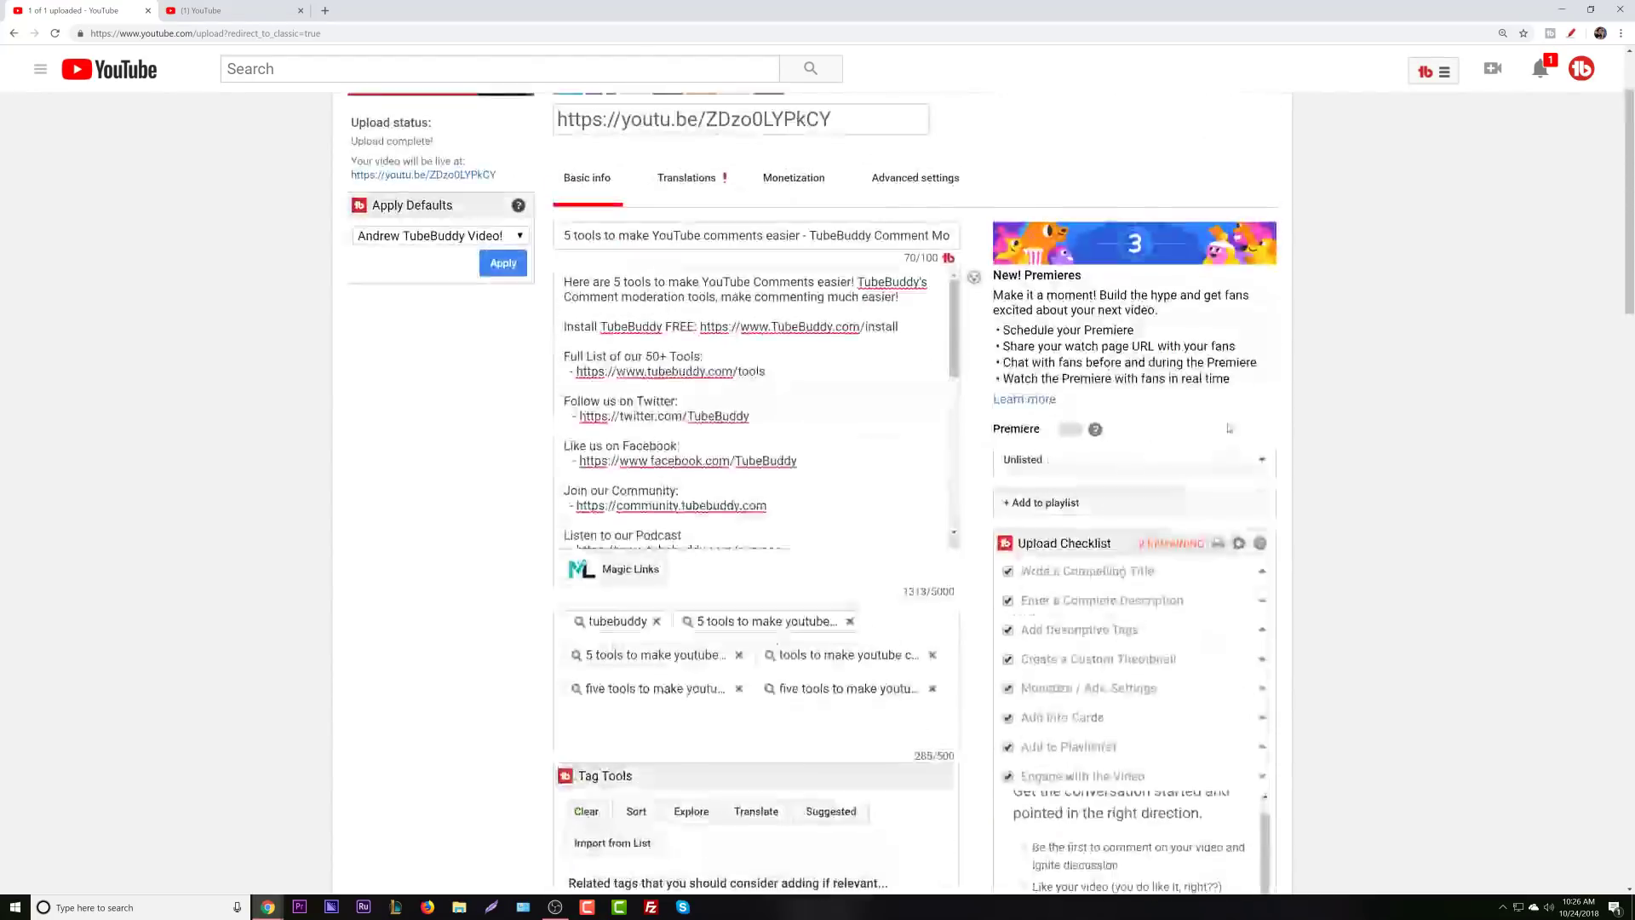
left_click(1434, 70)
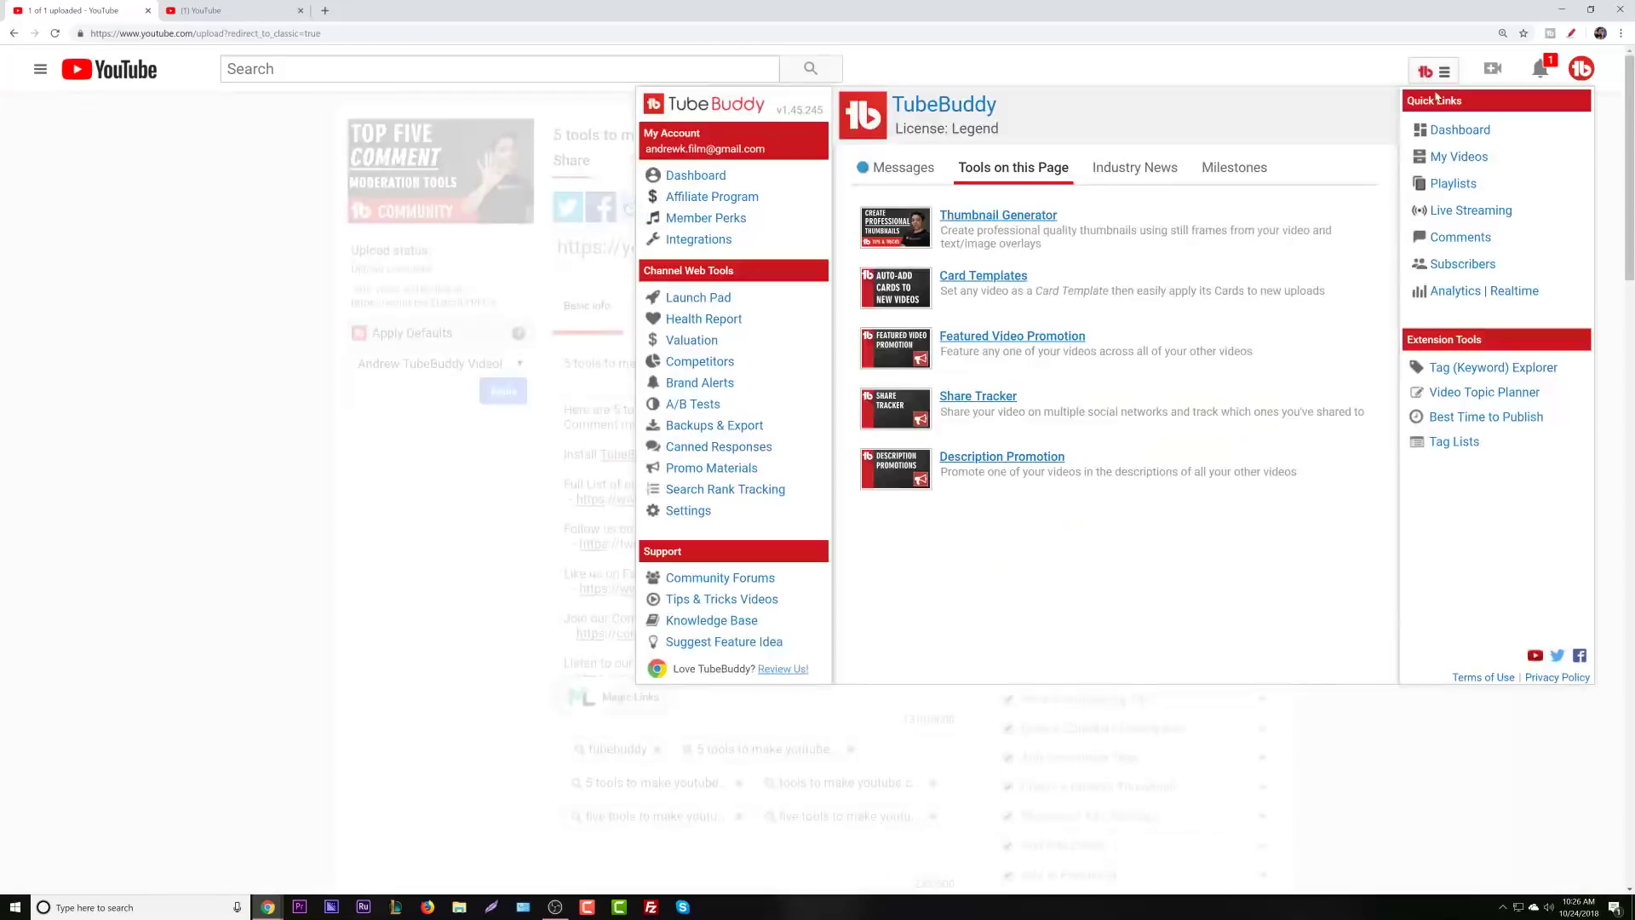
right_click(1453, 156)
left_click(1478, 168)
left_click(238, 6)
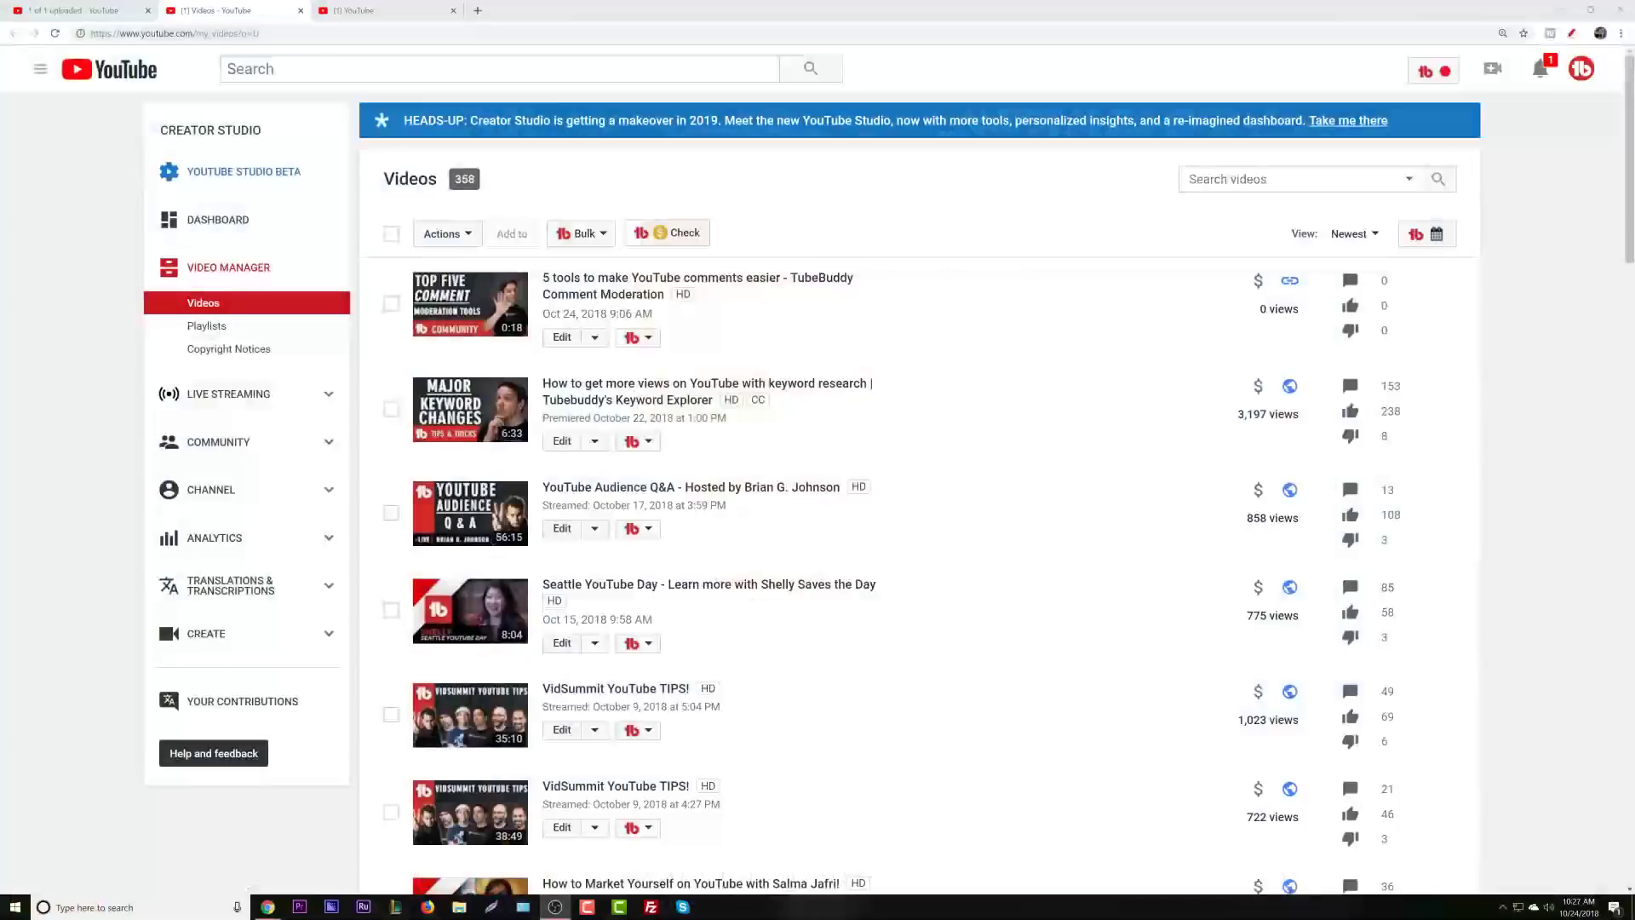
Open Vid2Vid Promotion for the "5 tools to make YouTube comments easier" video, review the Description Promotion options and cancel.
left_click(639, 339)
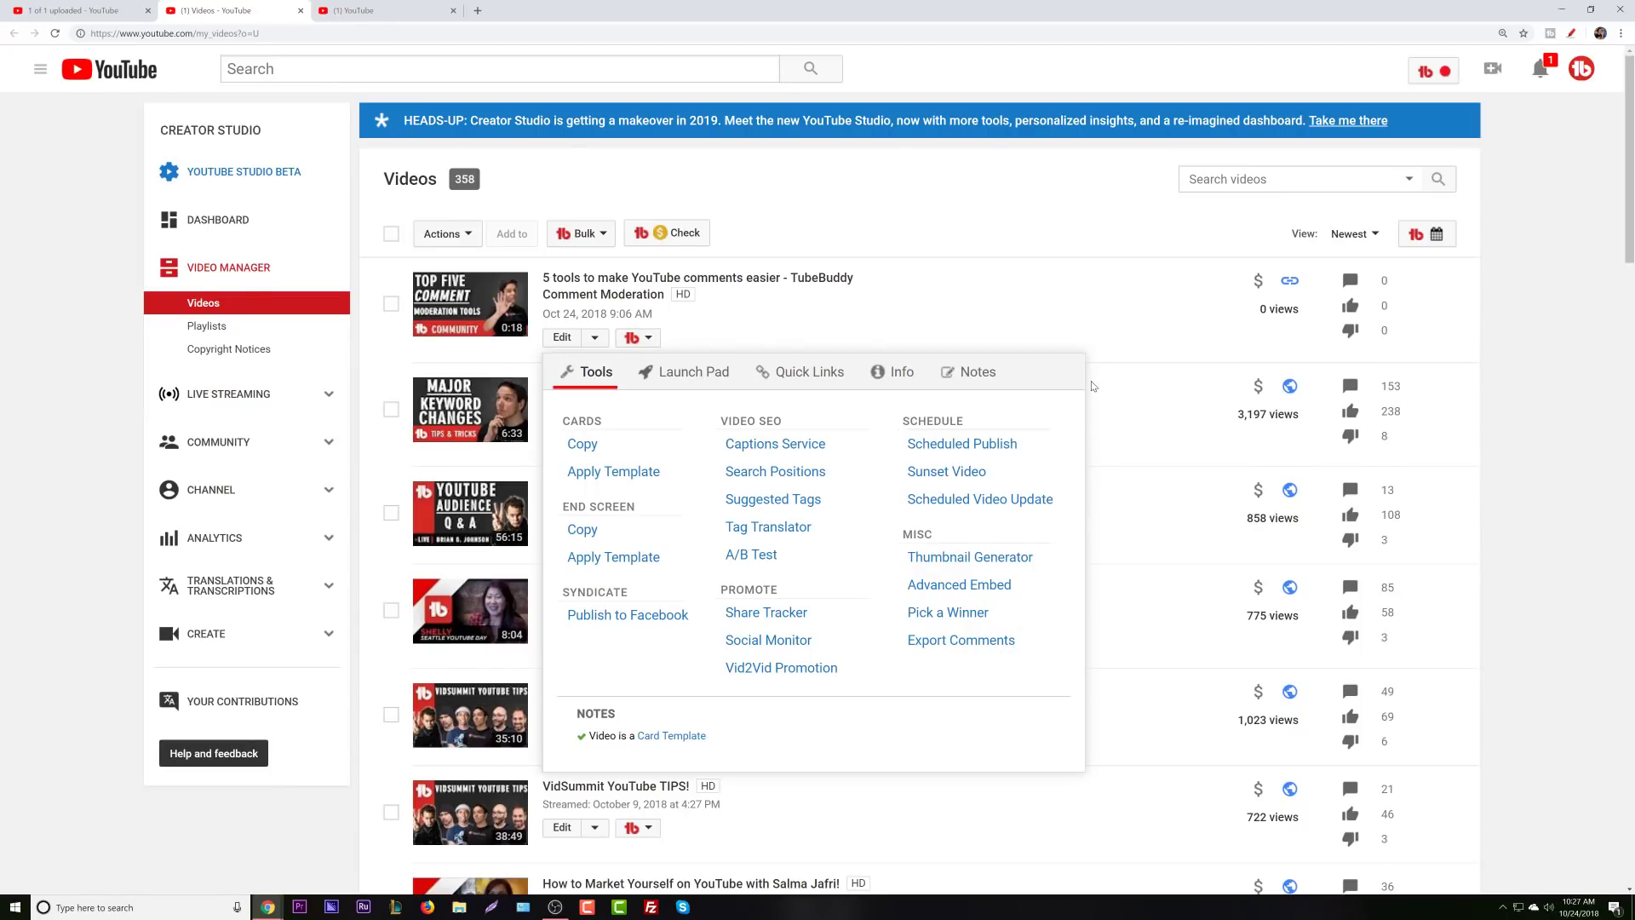
left_click(802, 670)
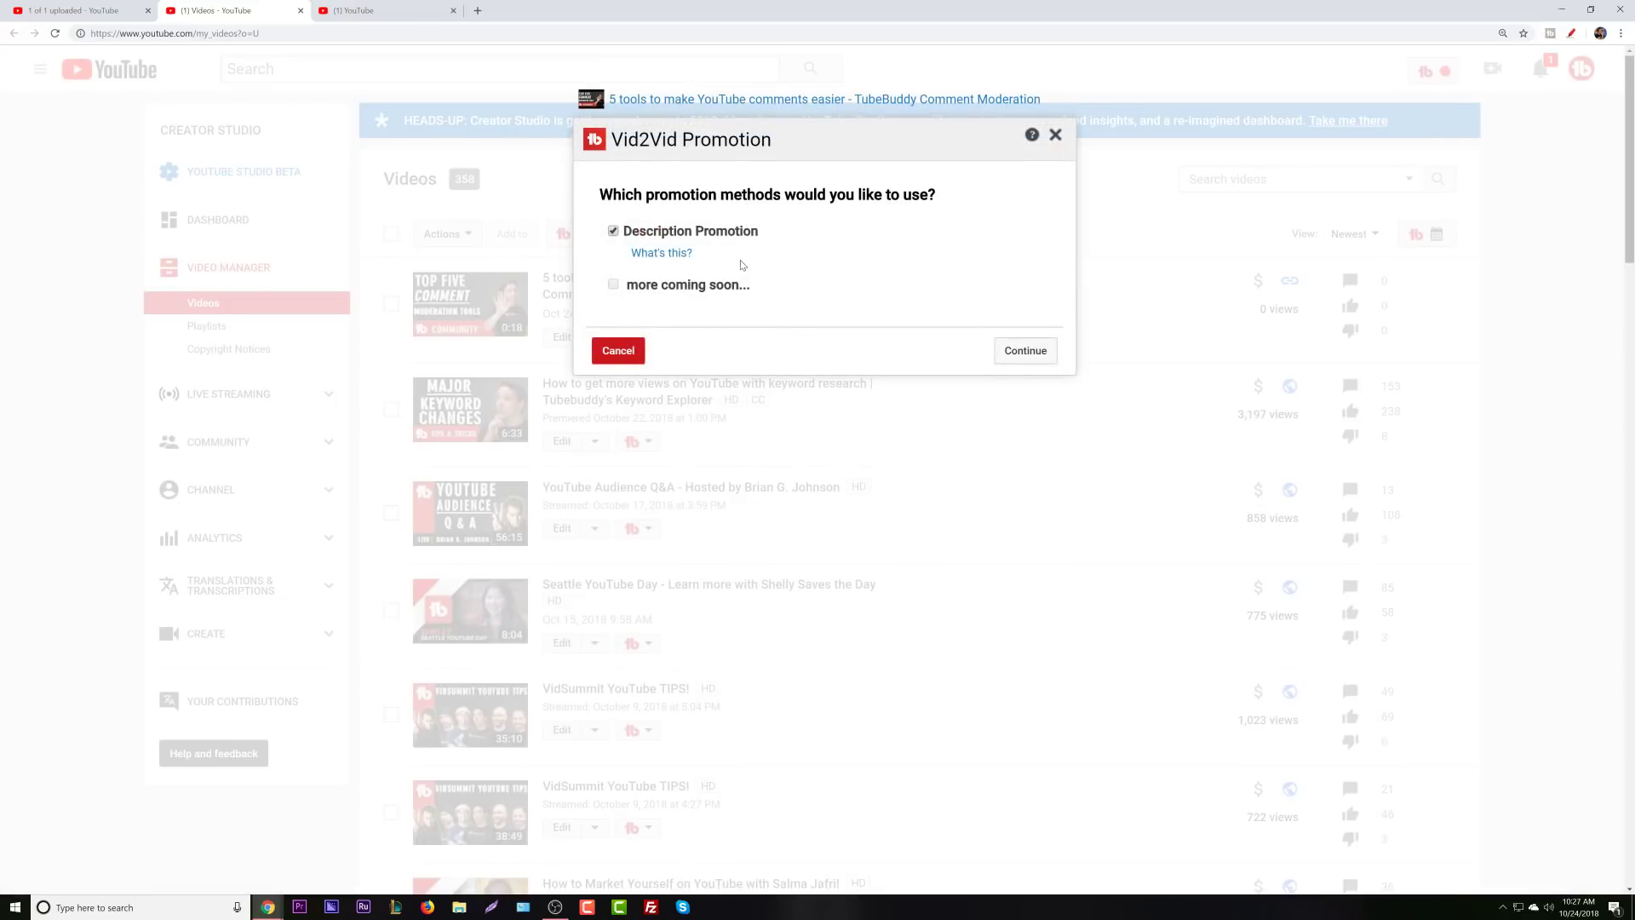
left_click(1027, 351)
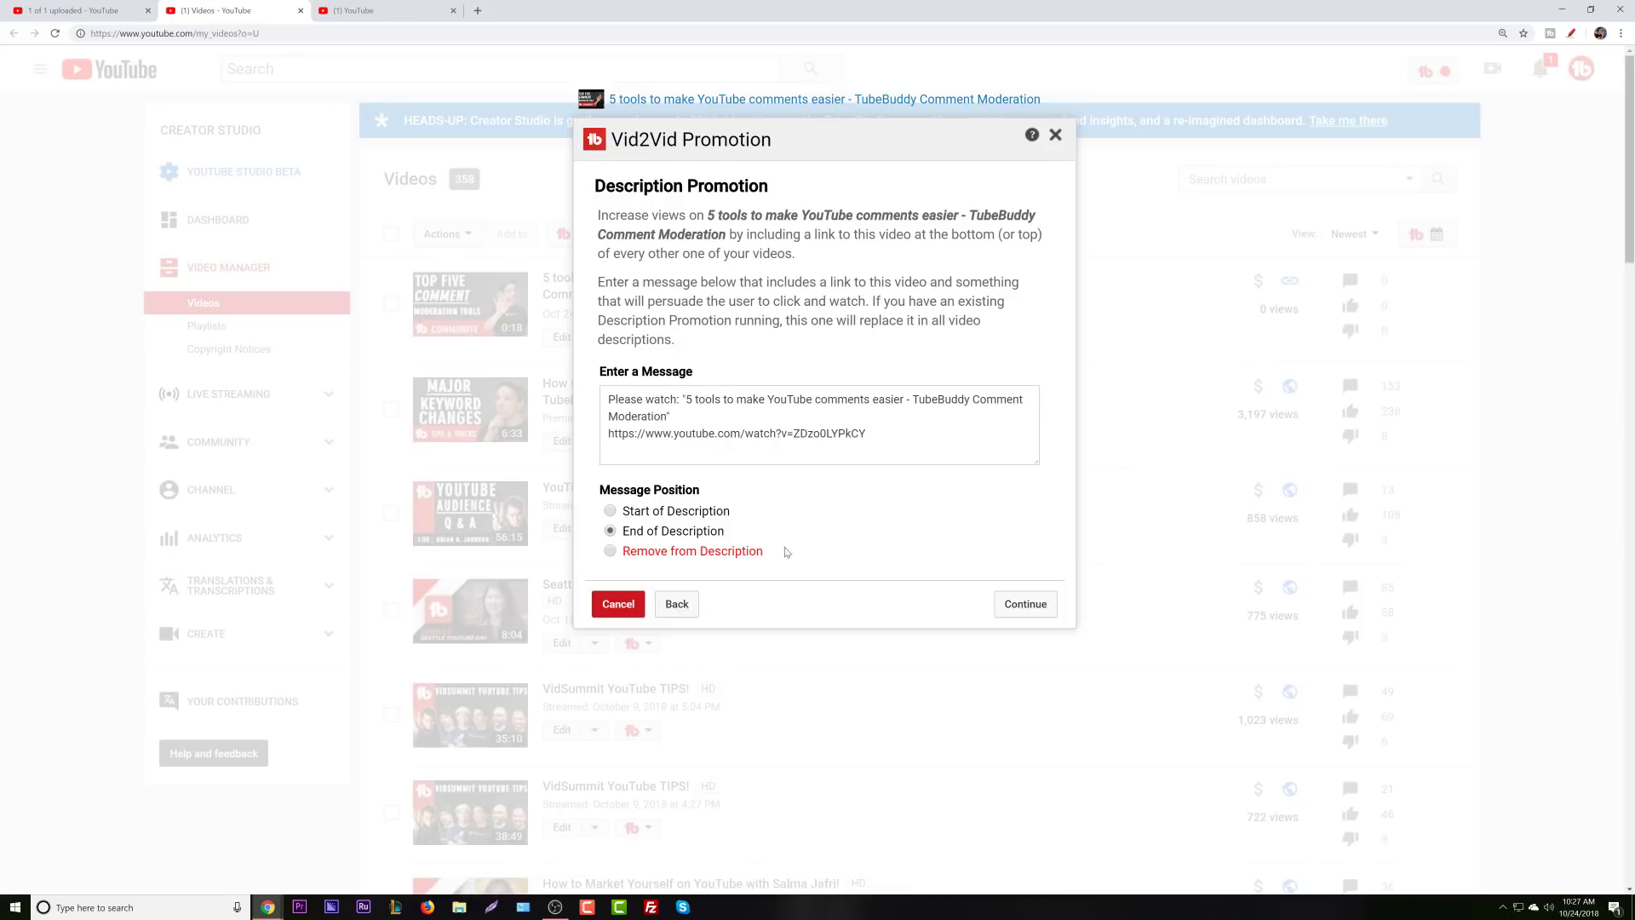
left_click(677, 605)
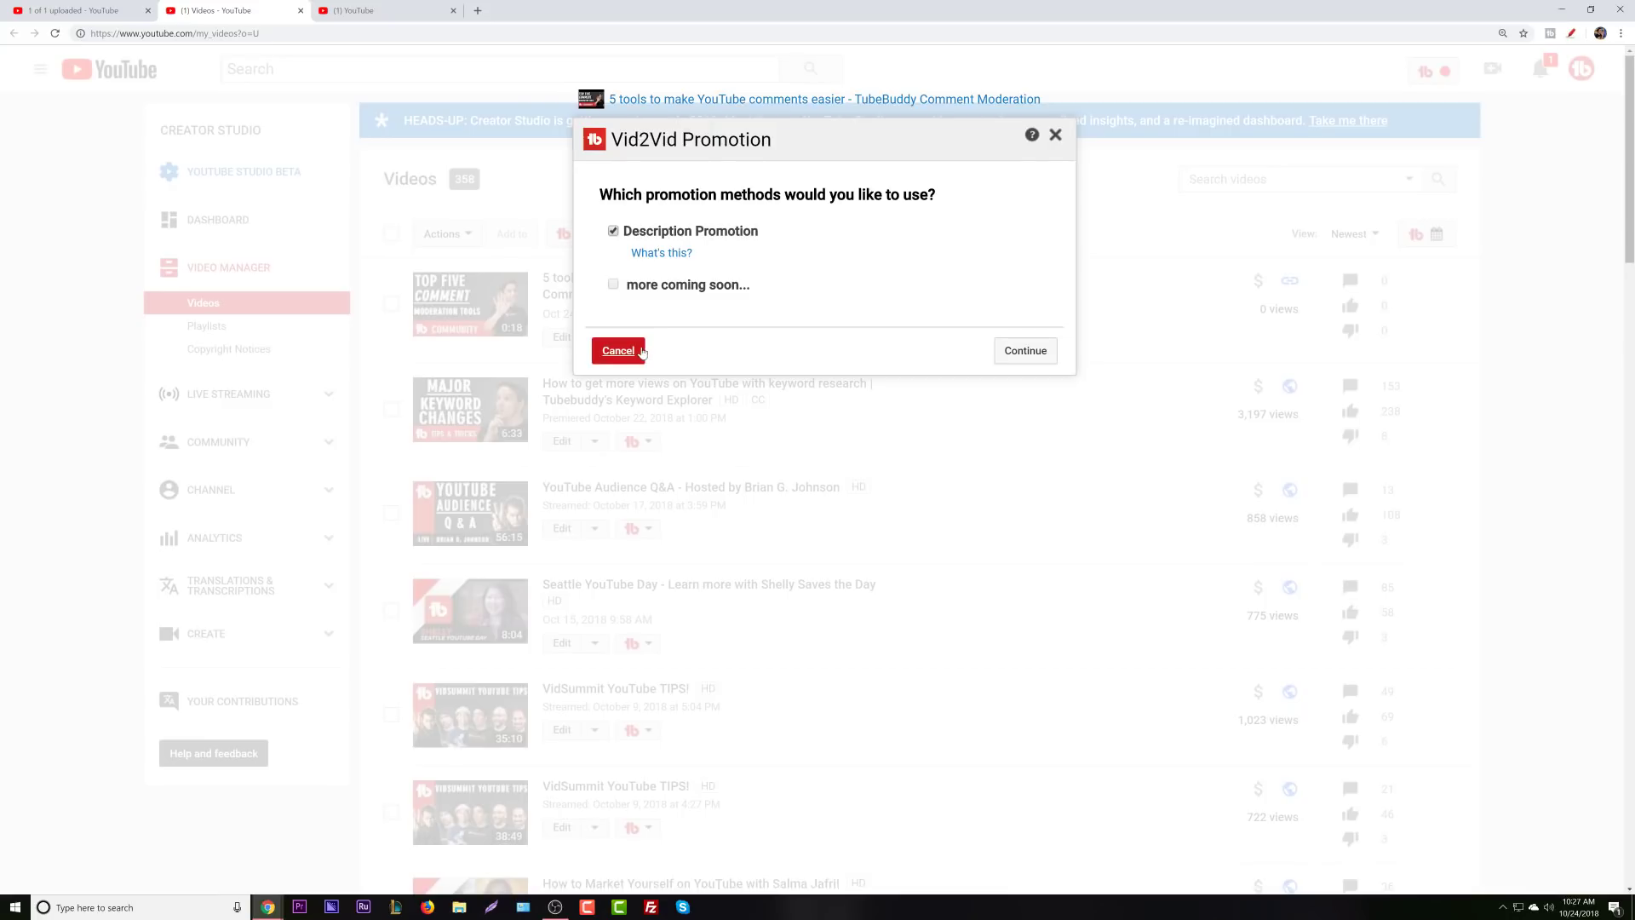
left_click(625, 353)
Return to the upload page and mark "Promote Across Existing Videos" as complete in the Upload Checklist.
left_click(77, 11)
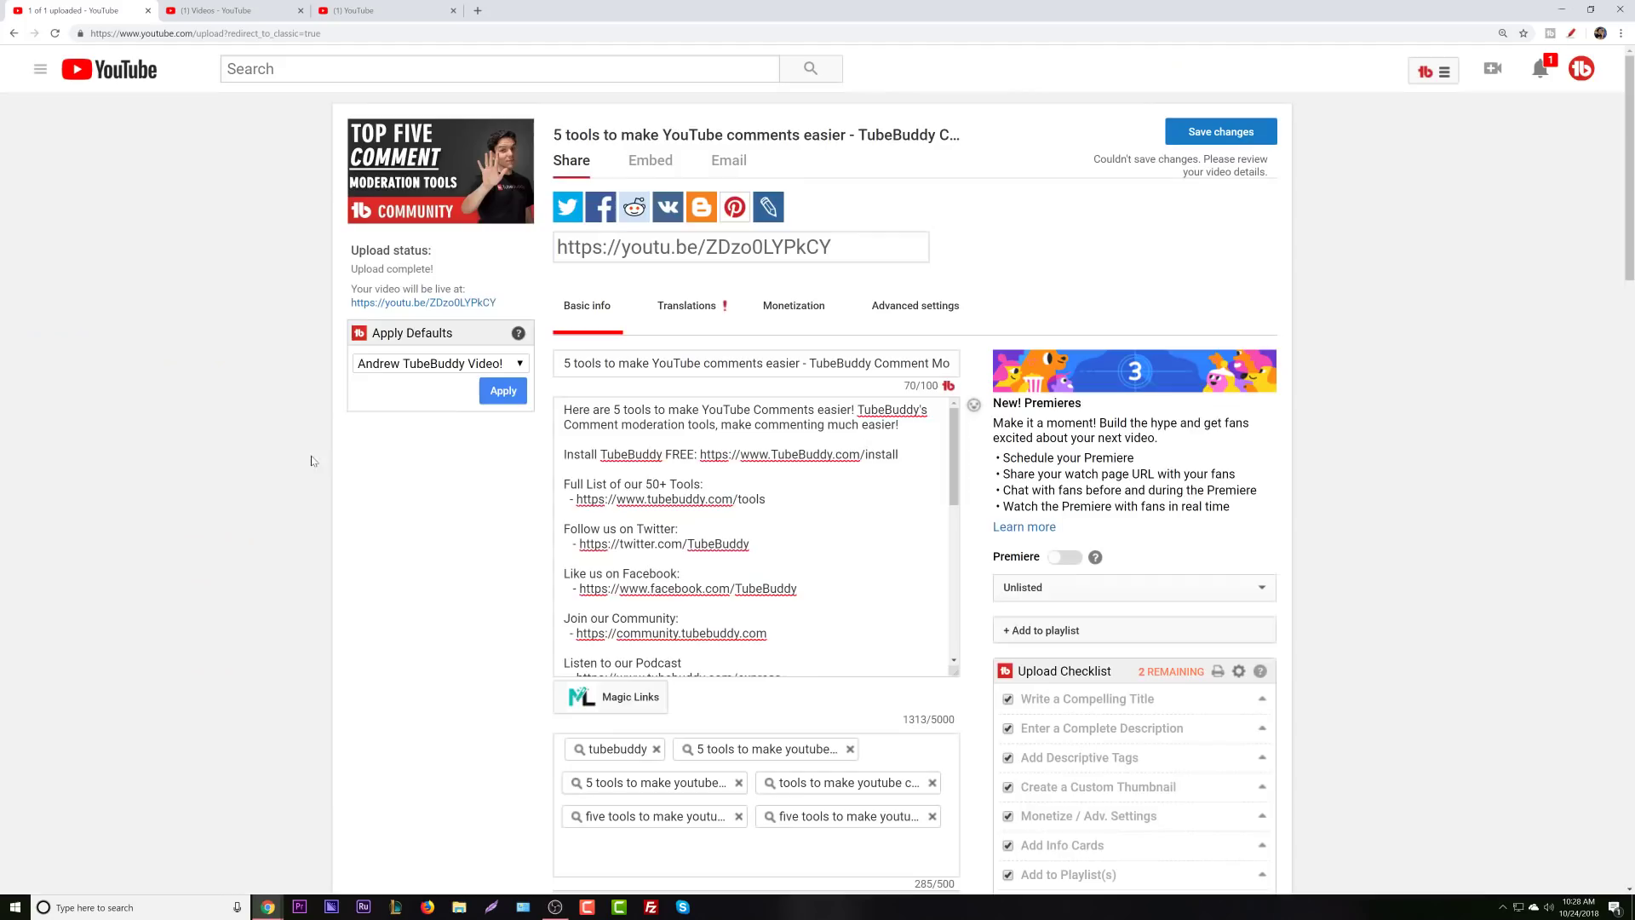
scroll(965, 696, "down", 3)
scroll(965, 696, "down", 4)
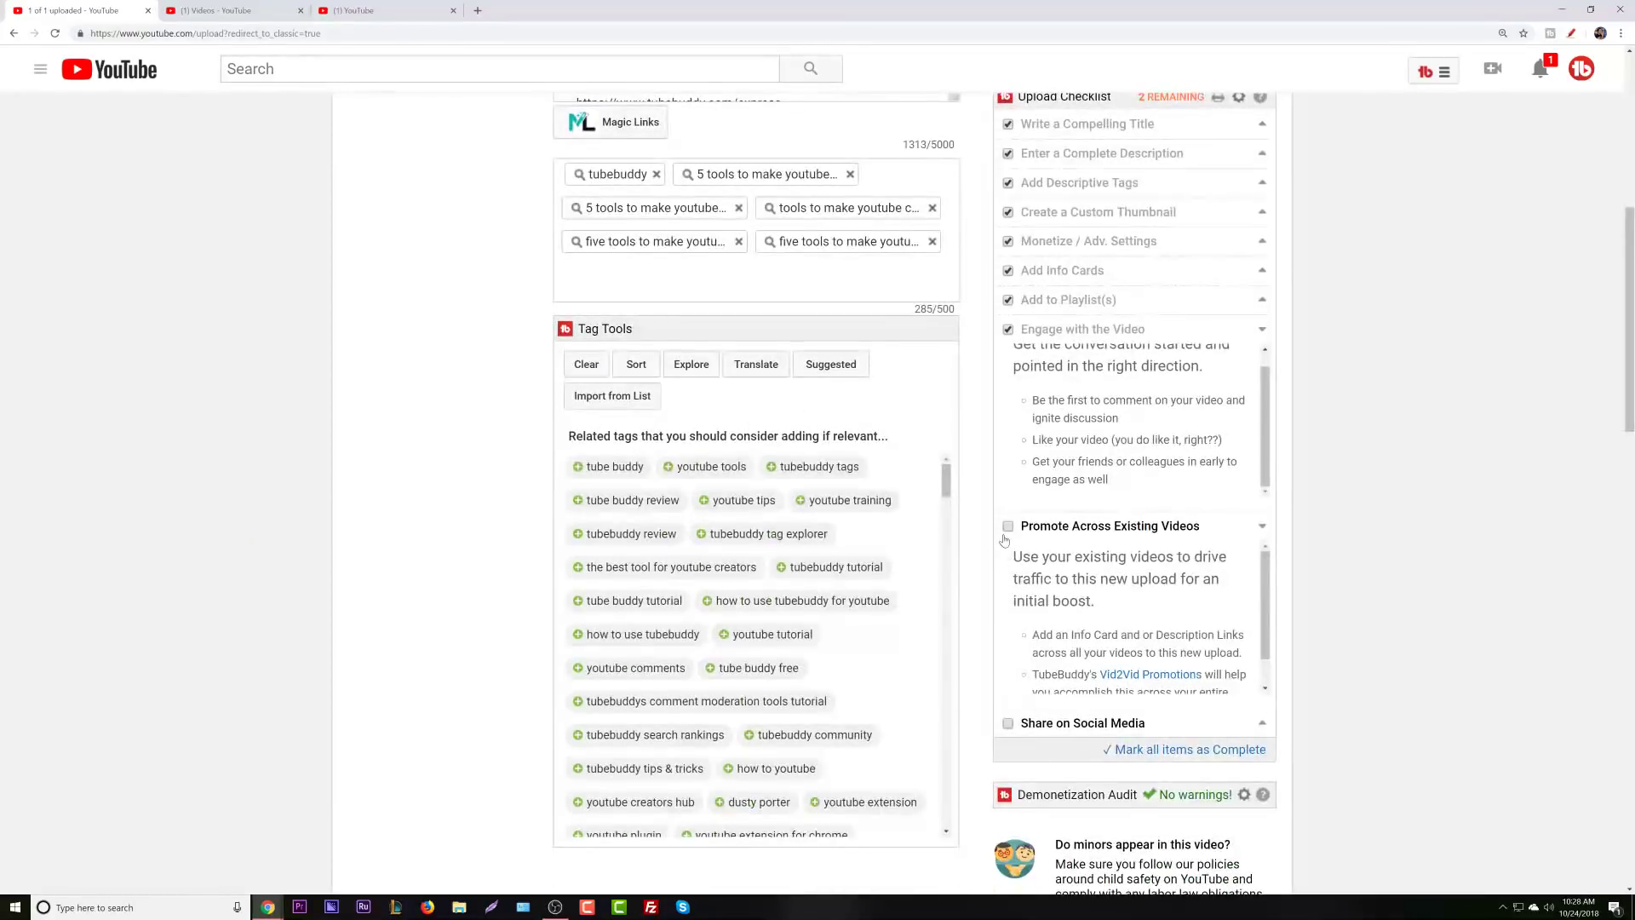
left_click(1005, 541)
left_click(1009, 526)
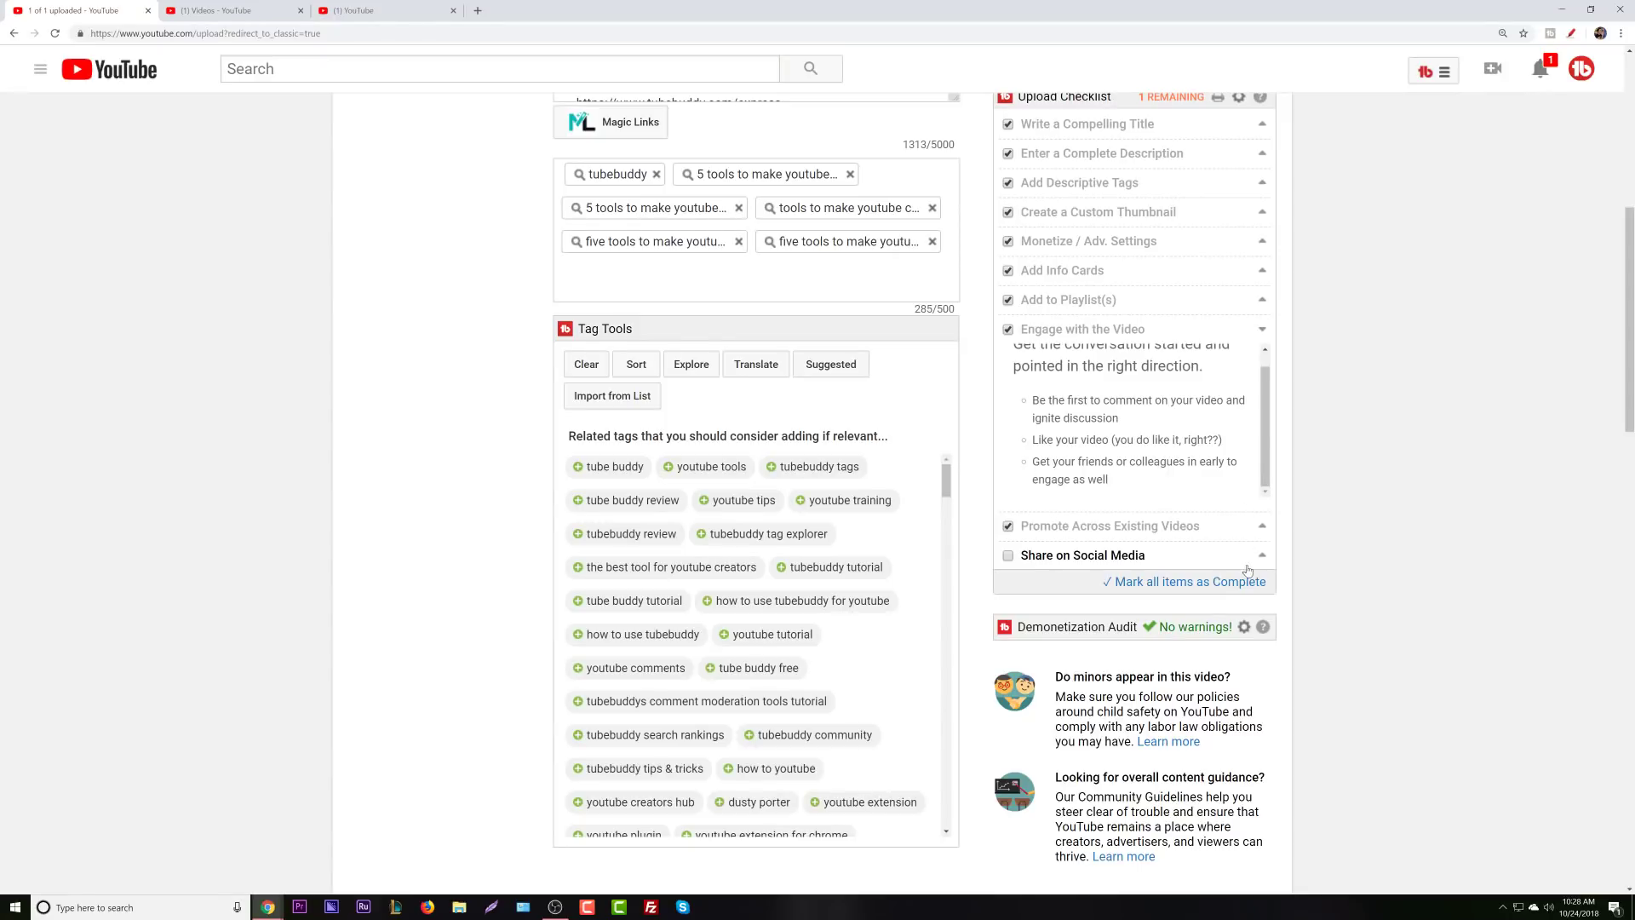
Expand the "Share on Social Media" checklist item and mark it as complete.
left_click(1209, 555)
scroll(1032, 405, "down", 3)
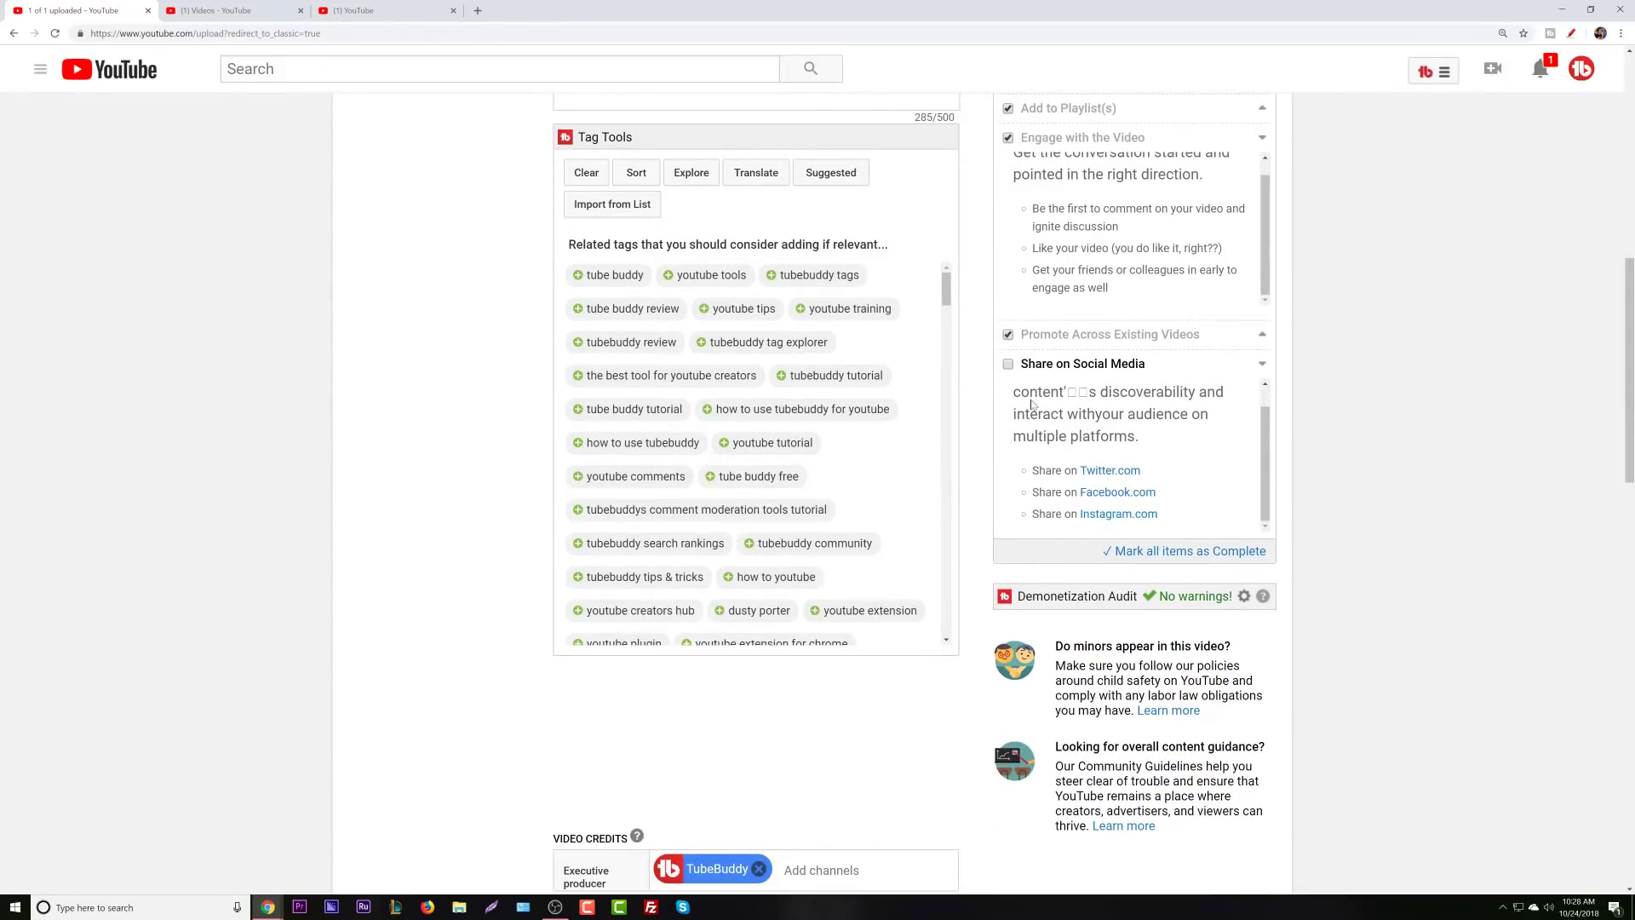
left_click(1008, 365)
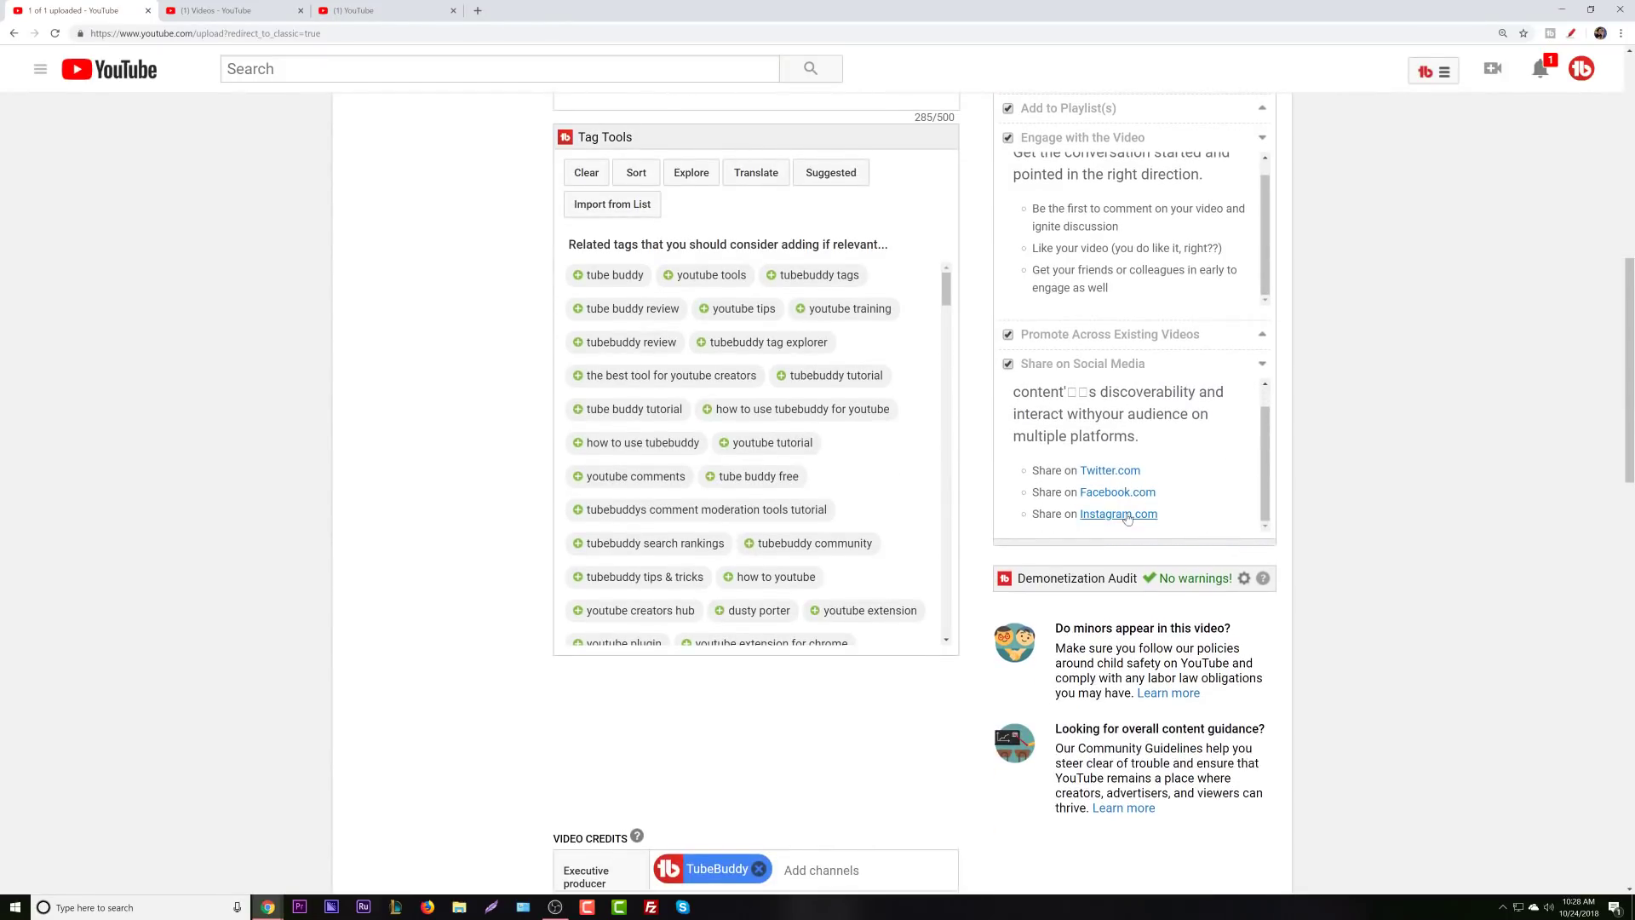
Open the Share Tracker for the uploaded video, view its Twitter share window without tweeting, and close both.
scroll(1410, 539, "down", 12)
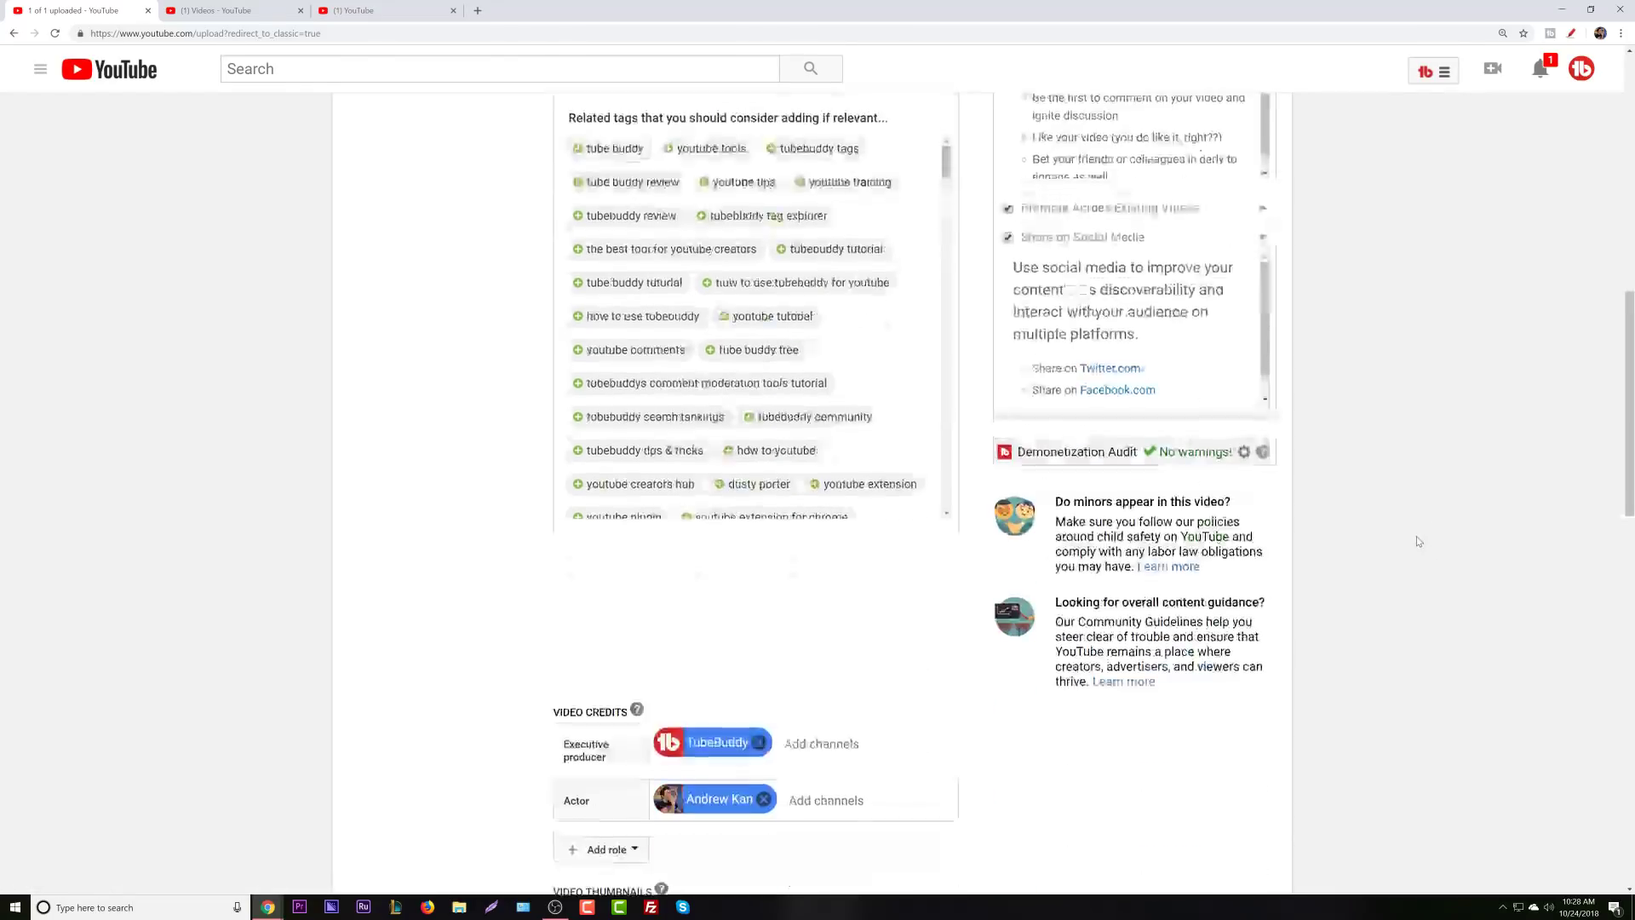
scroll(1410, 539, "down", 5)
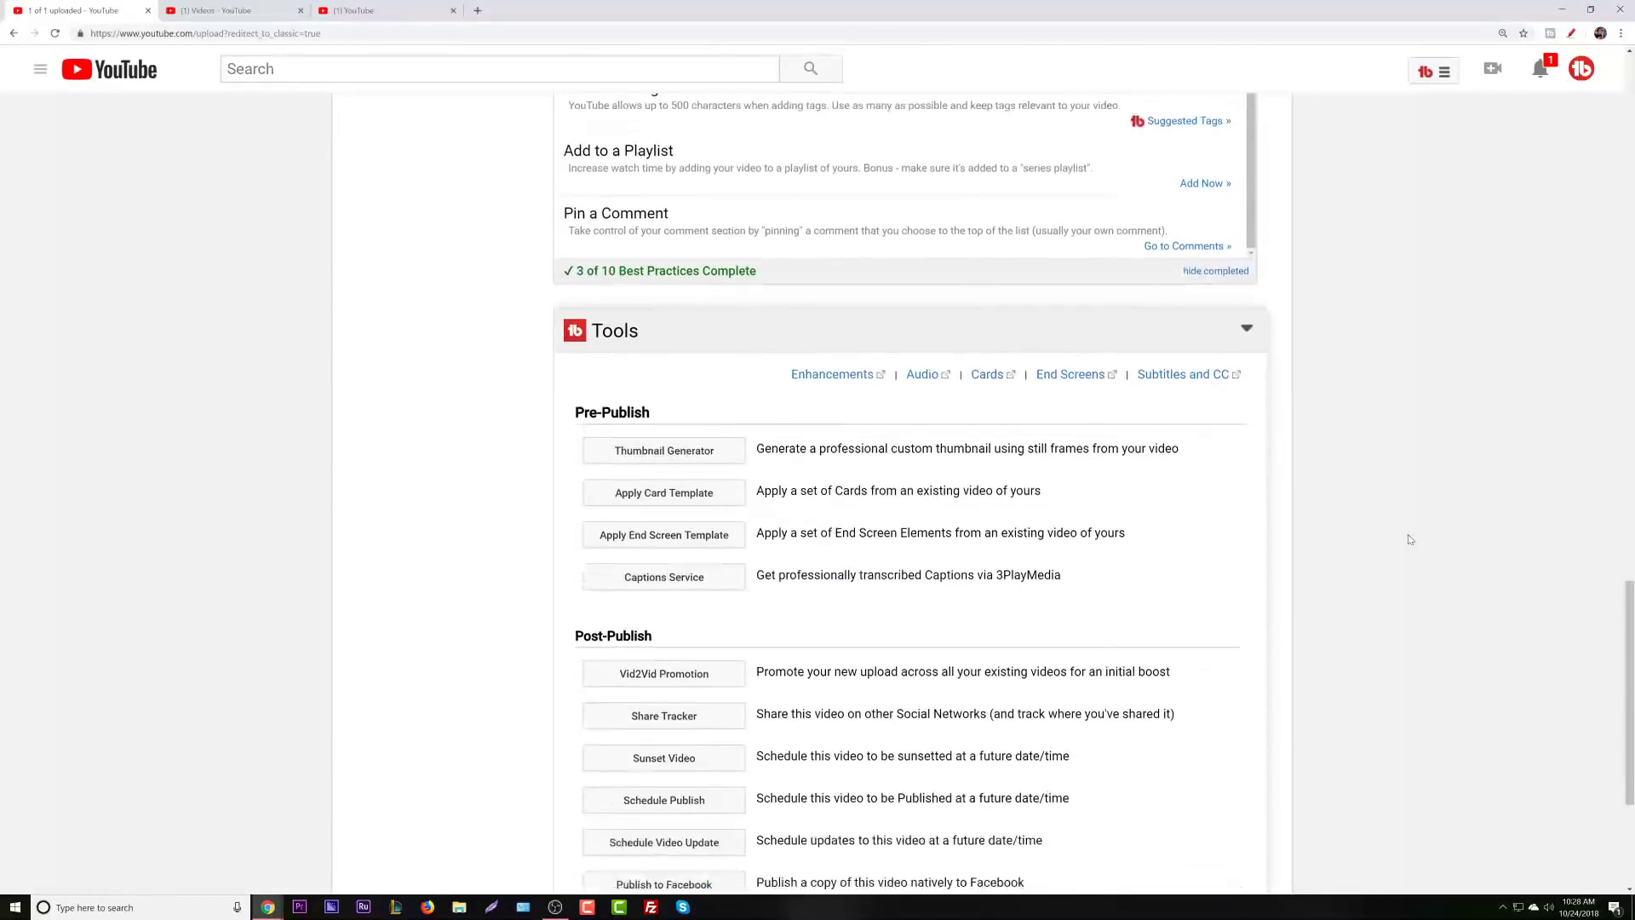
left_click(629, 661)
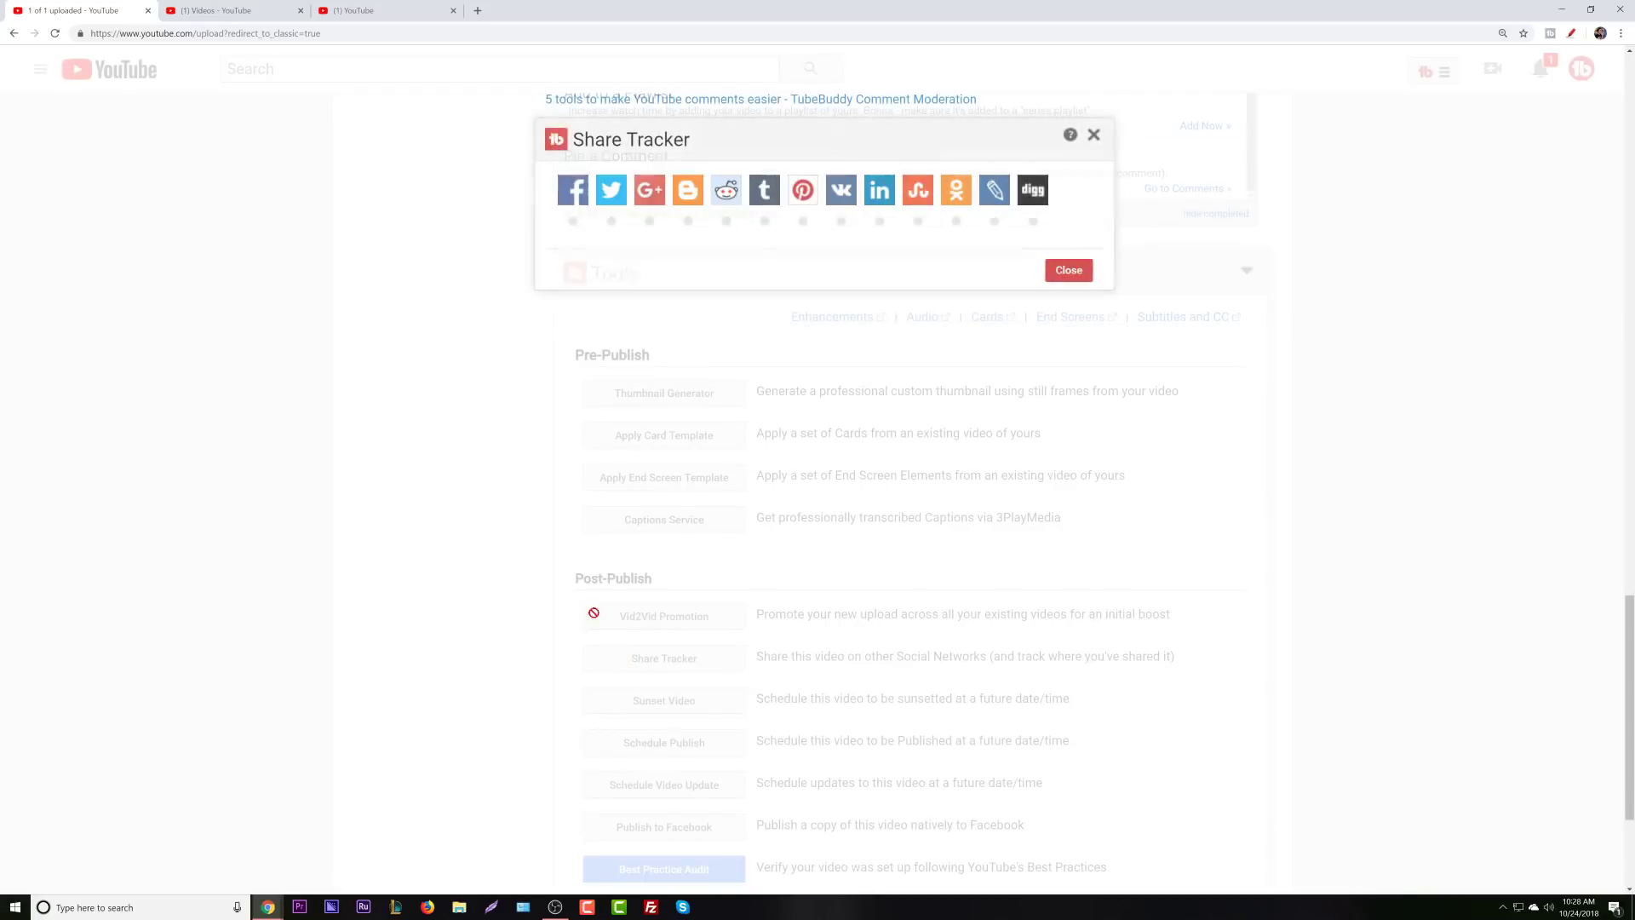
left_click(611, 190)
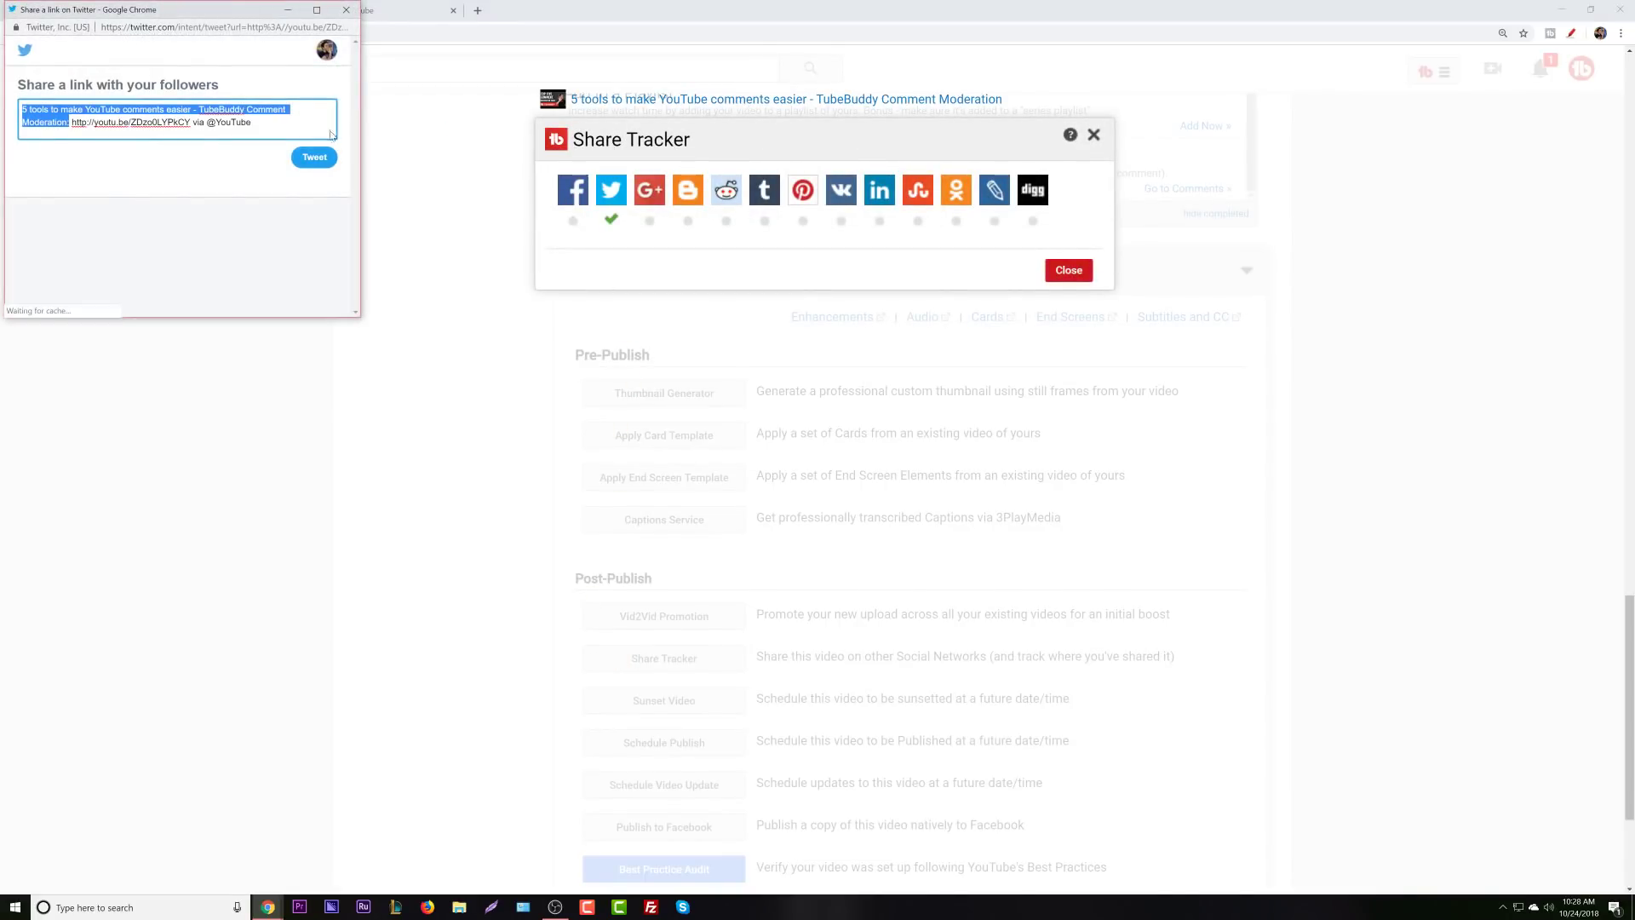
left_click(346, 11)
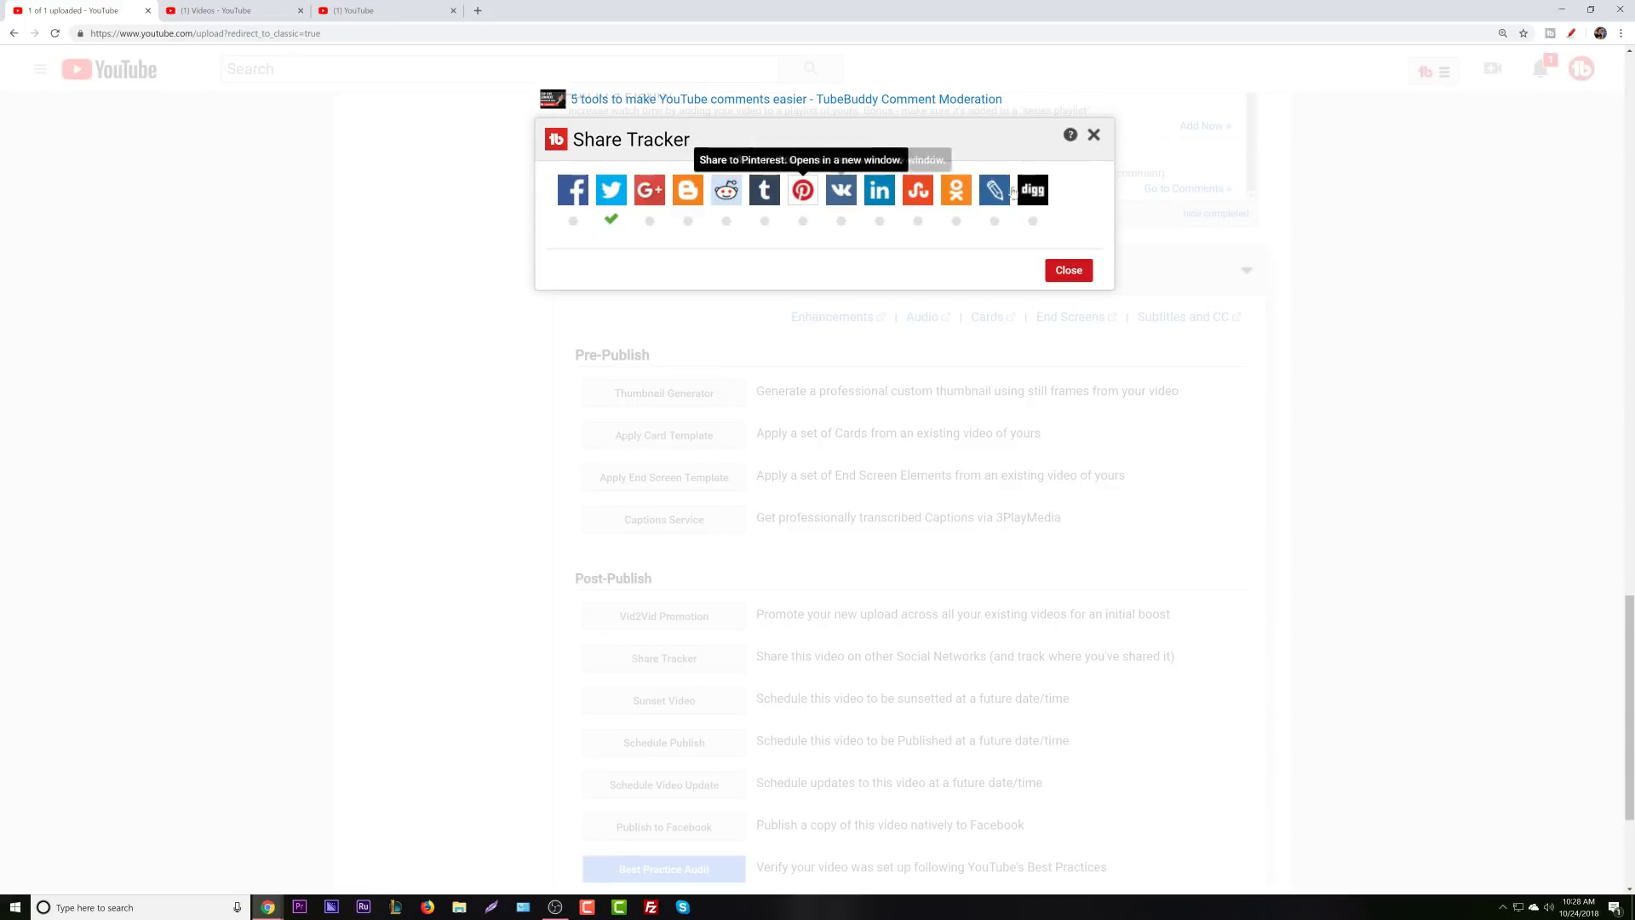
left_click(1097, 135)
Re-check all Best Practices for the upload, review the outstanding items and return to the Upload Checklist.
scroll(1167, 408, "up", 5)
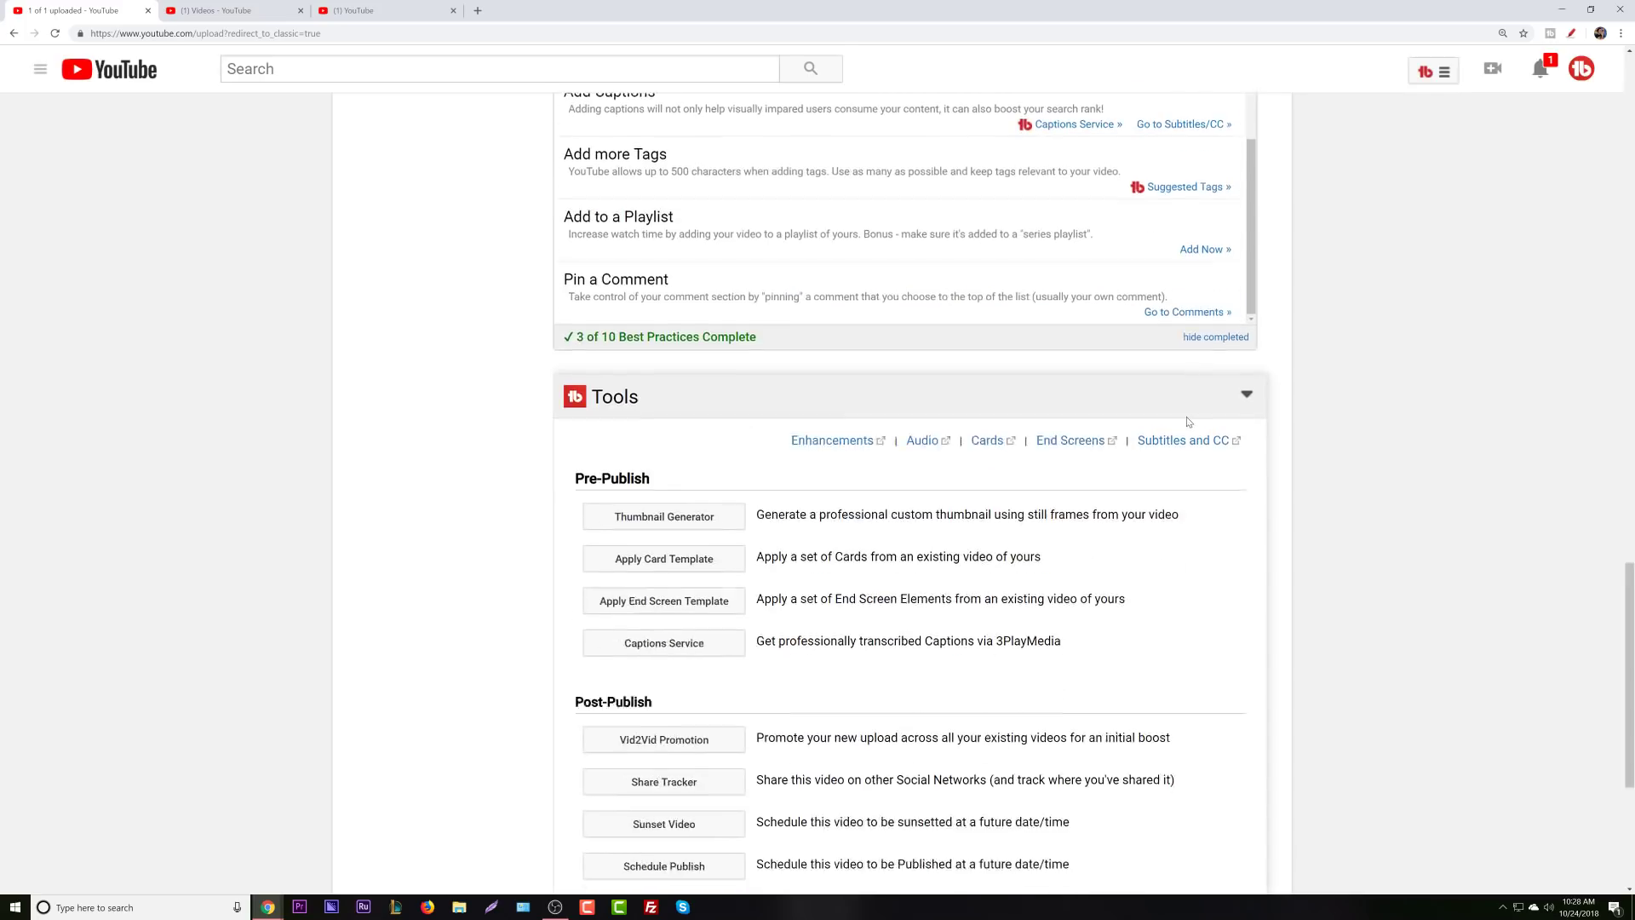
scroll(903, 417, "up", 2)
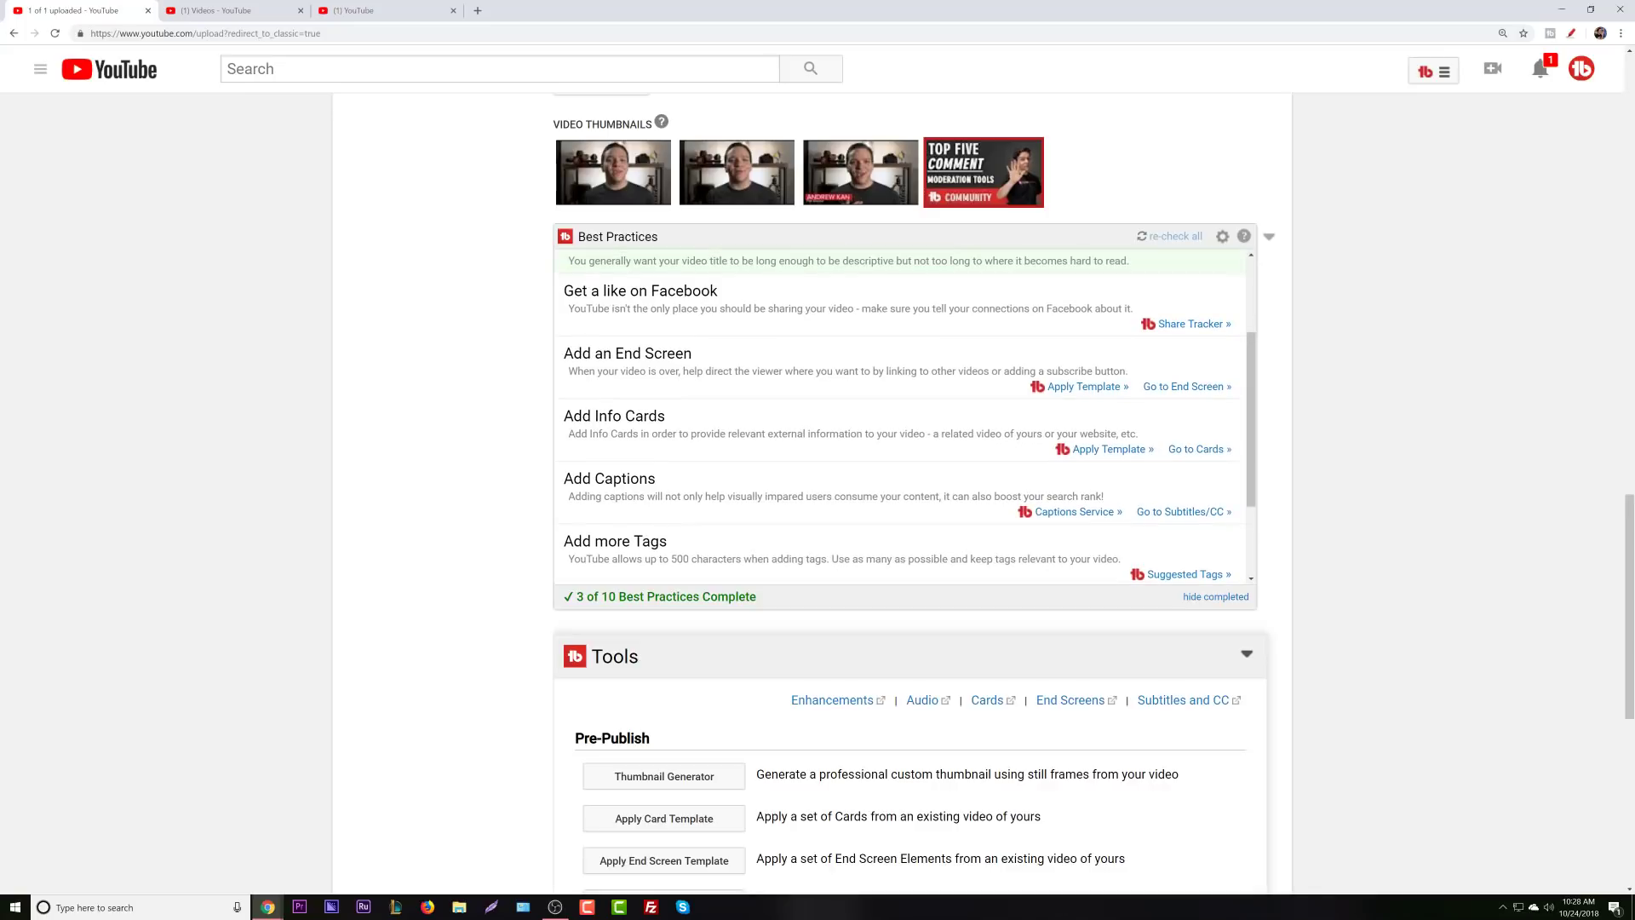
scroll(935, 346, "up", 10)
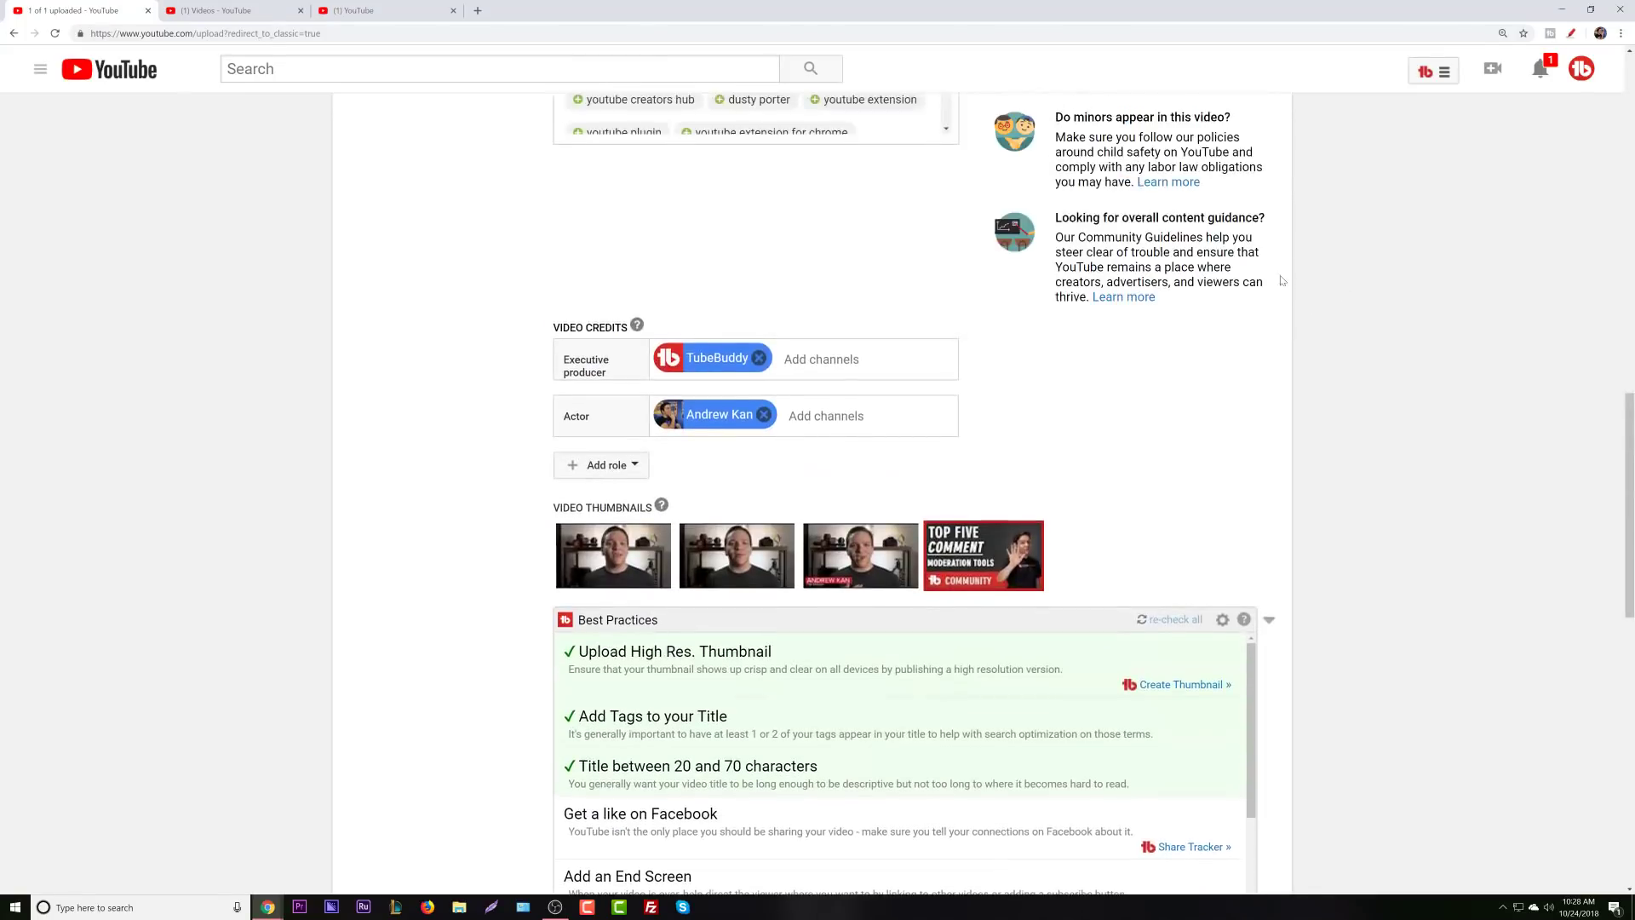
scroll(1379, 711, "down", 5)
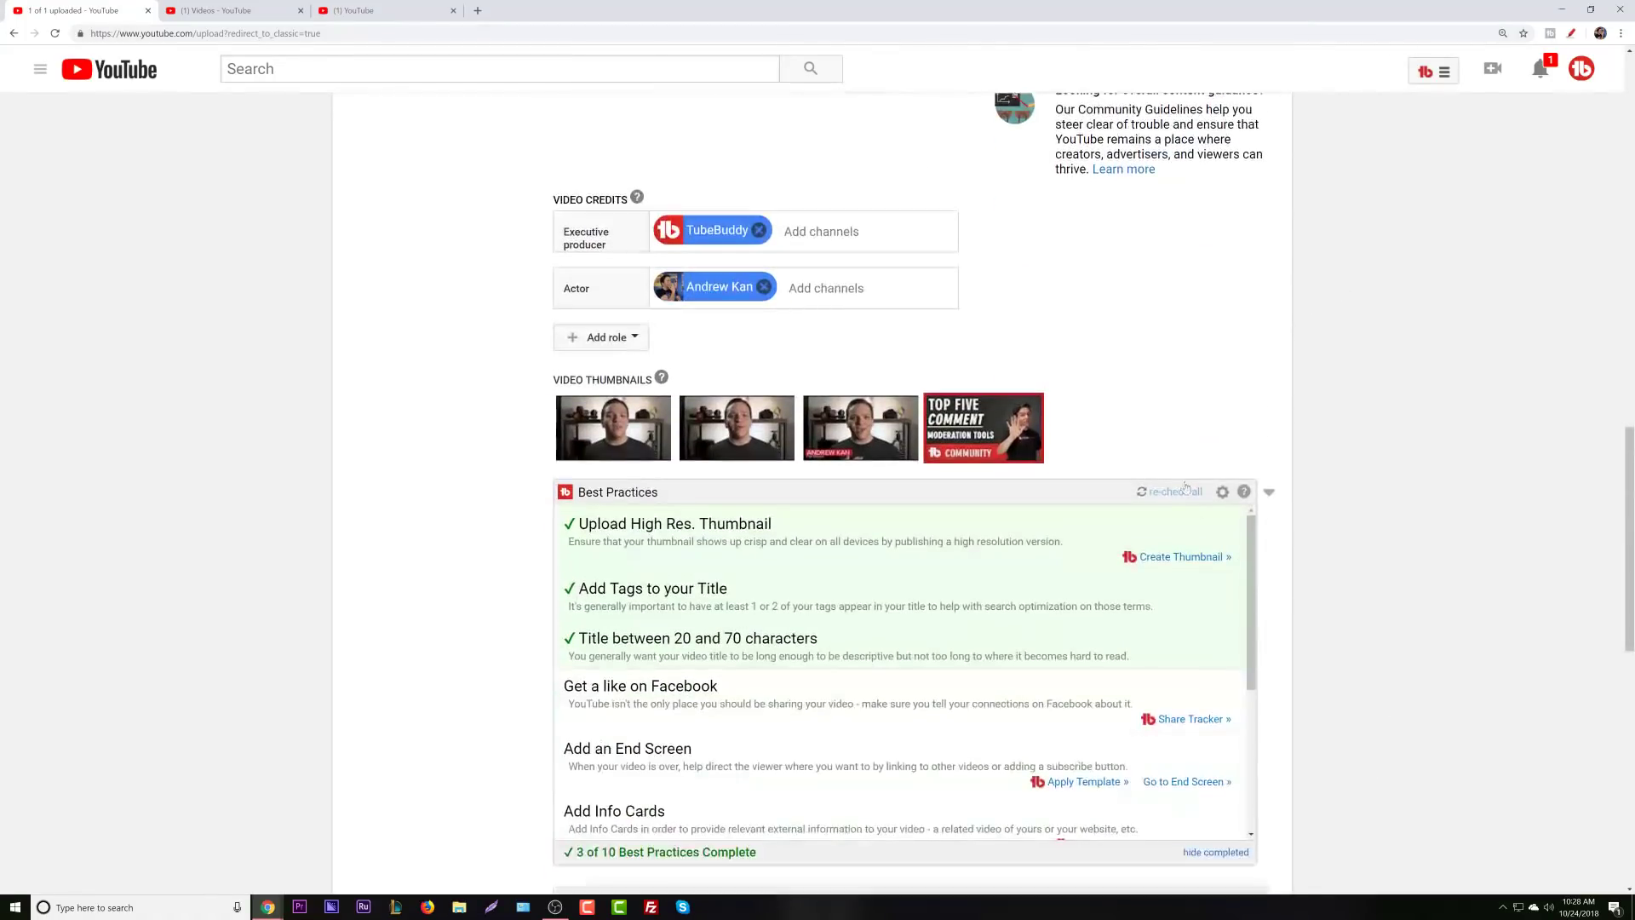
left_click(1175, 494)
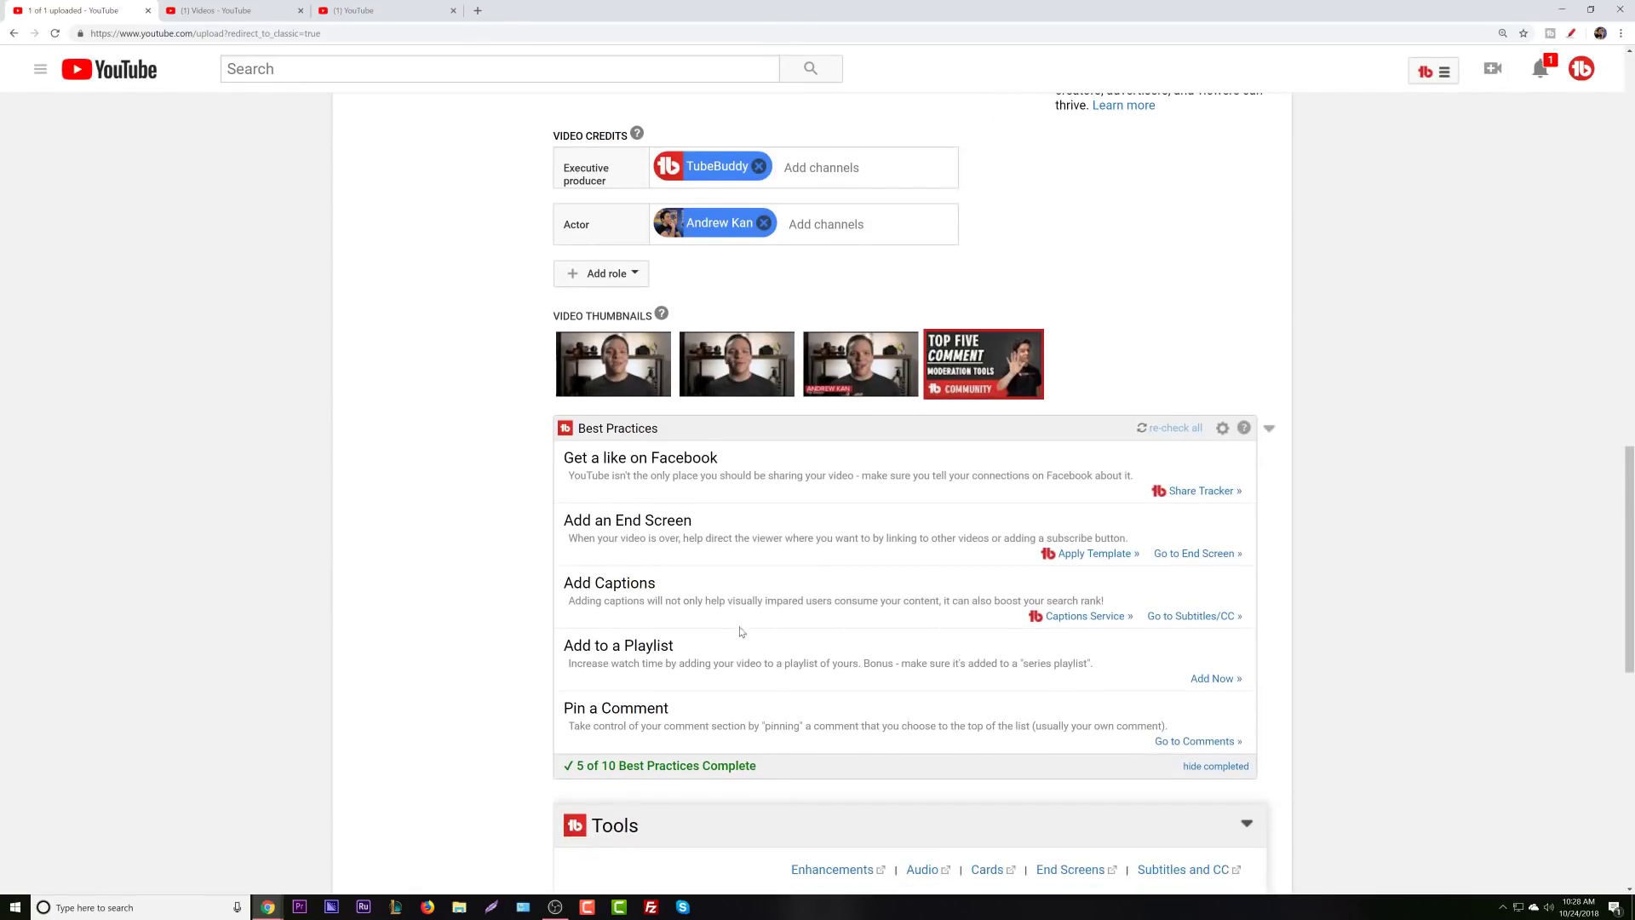
scroll(741, 639, "down", 1)
scroll(895, 504, "down", 1)
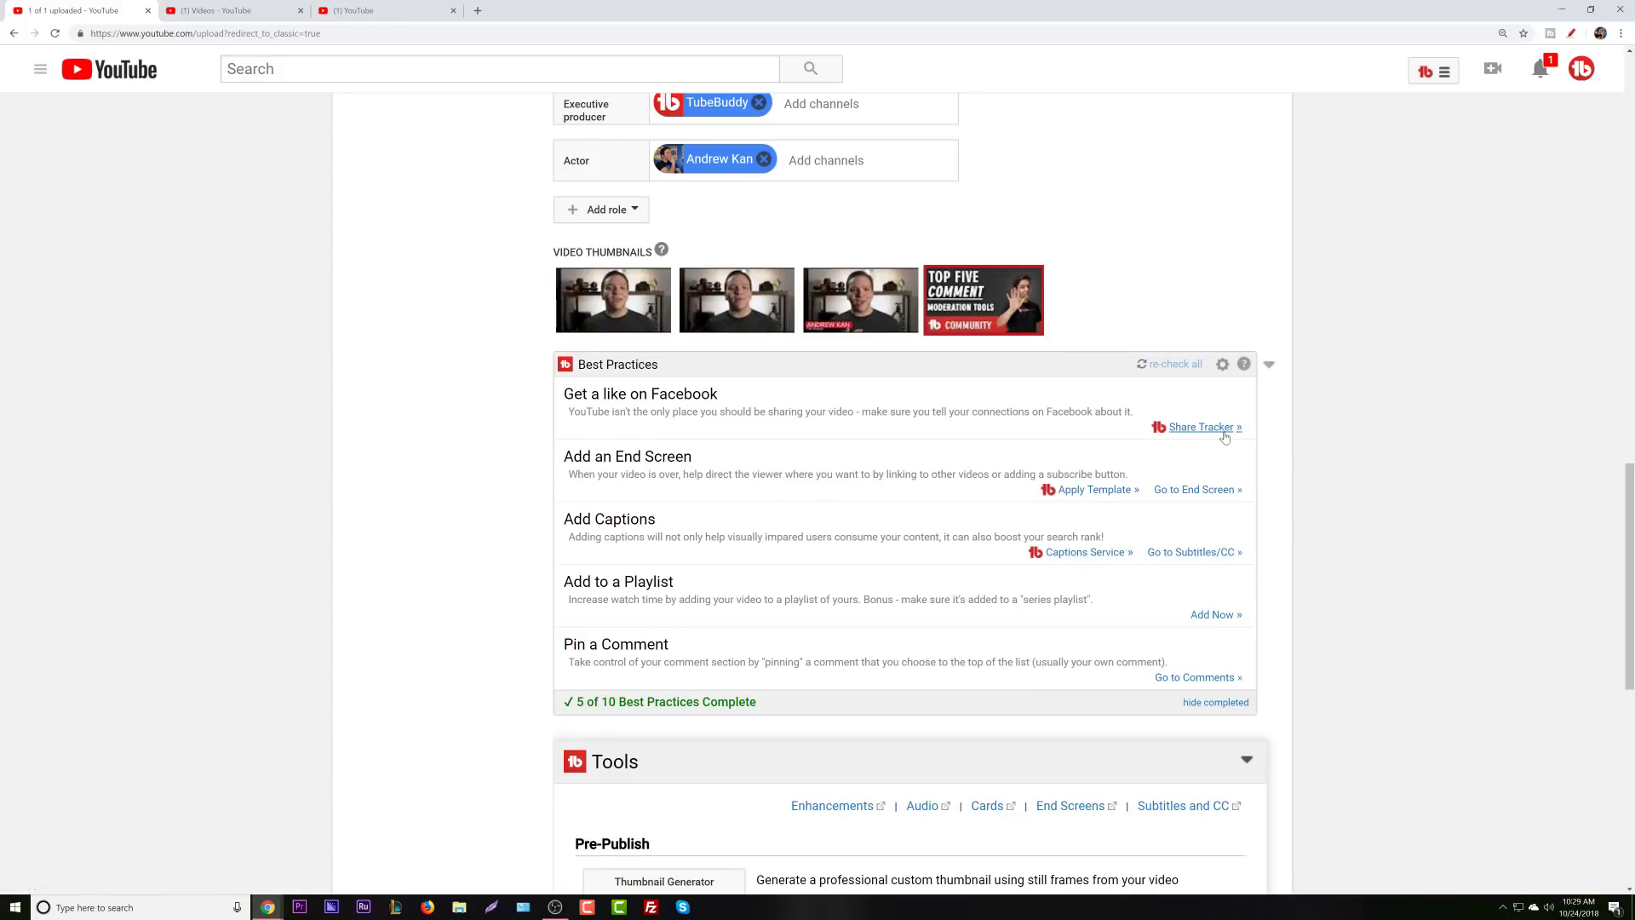
scroll(1201, 587, "down", 1)
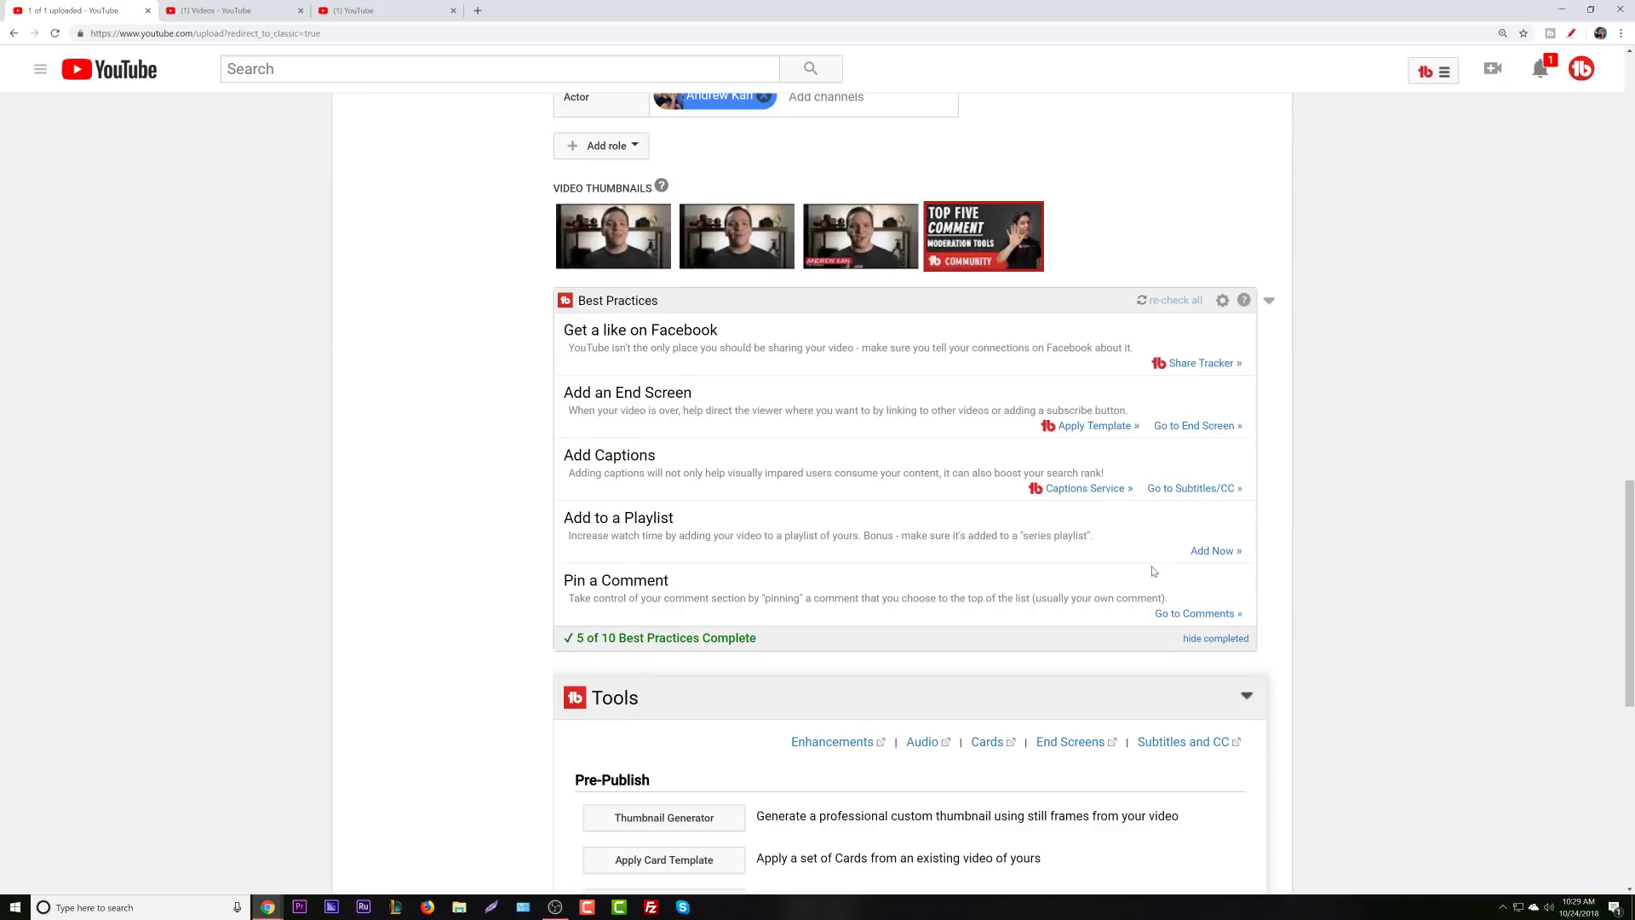
scroll(976, 508, "up", 4)
scroll(976, 508, "up", 10)
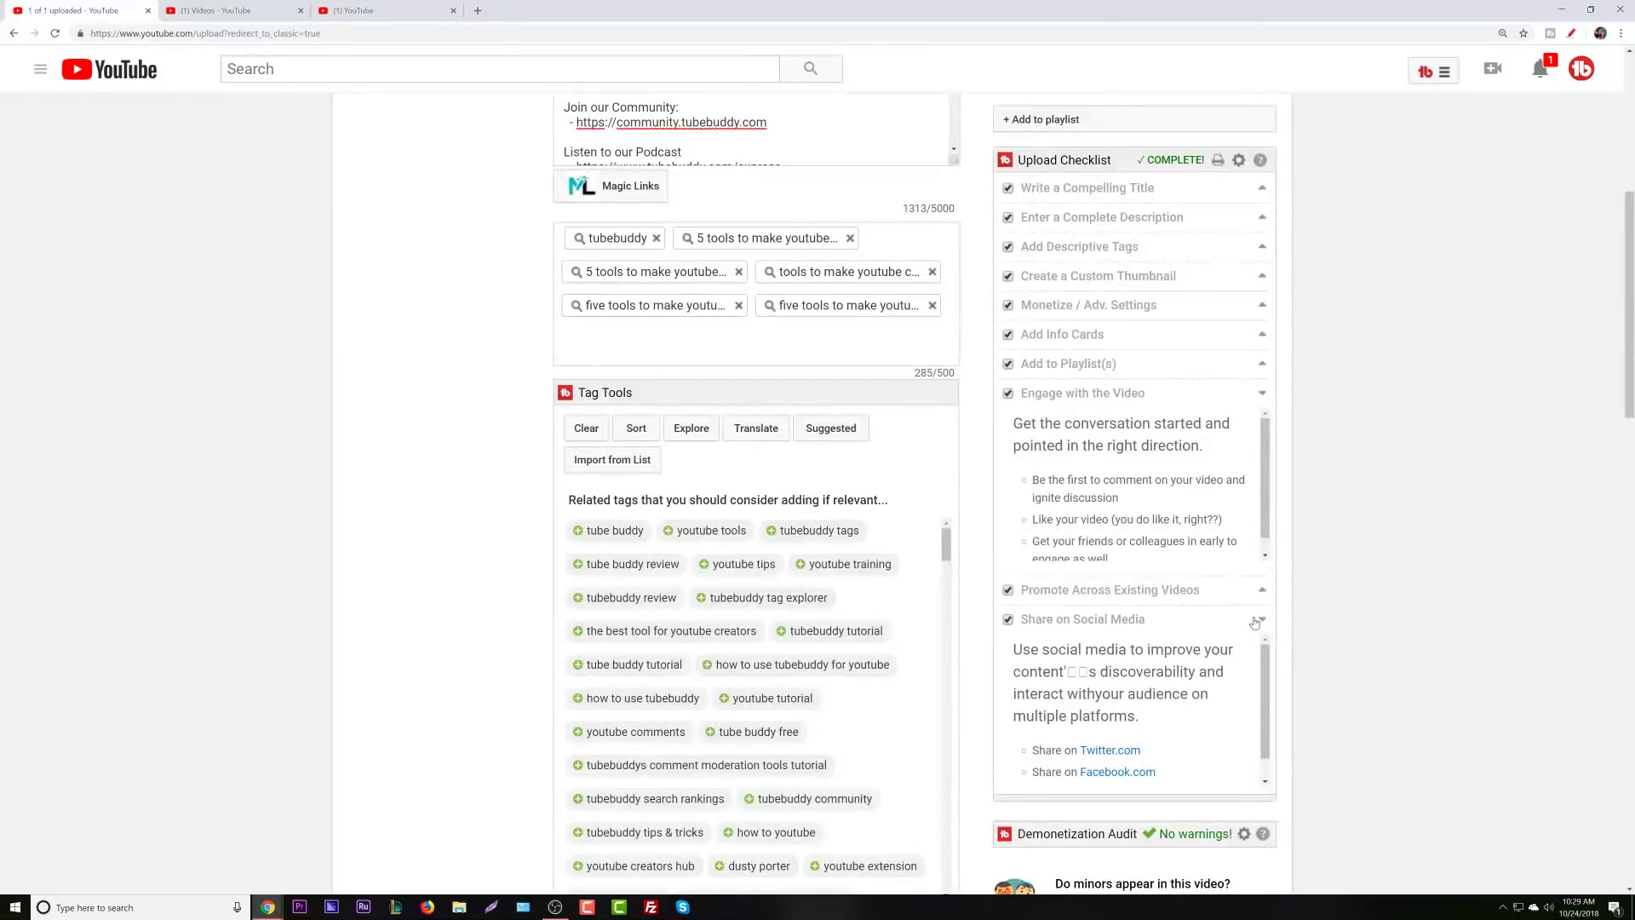
scroll(1256, 623, "up", 6)
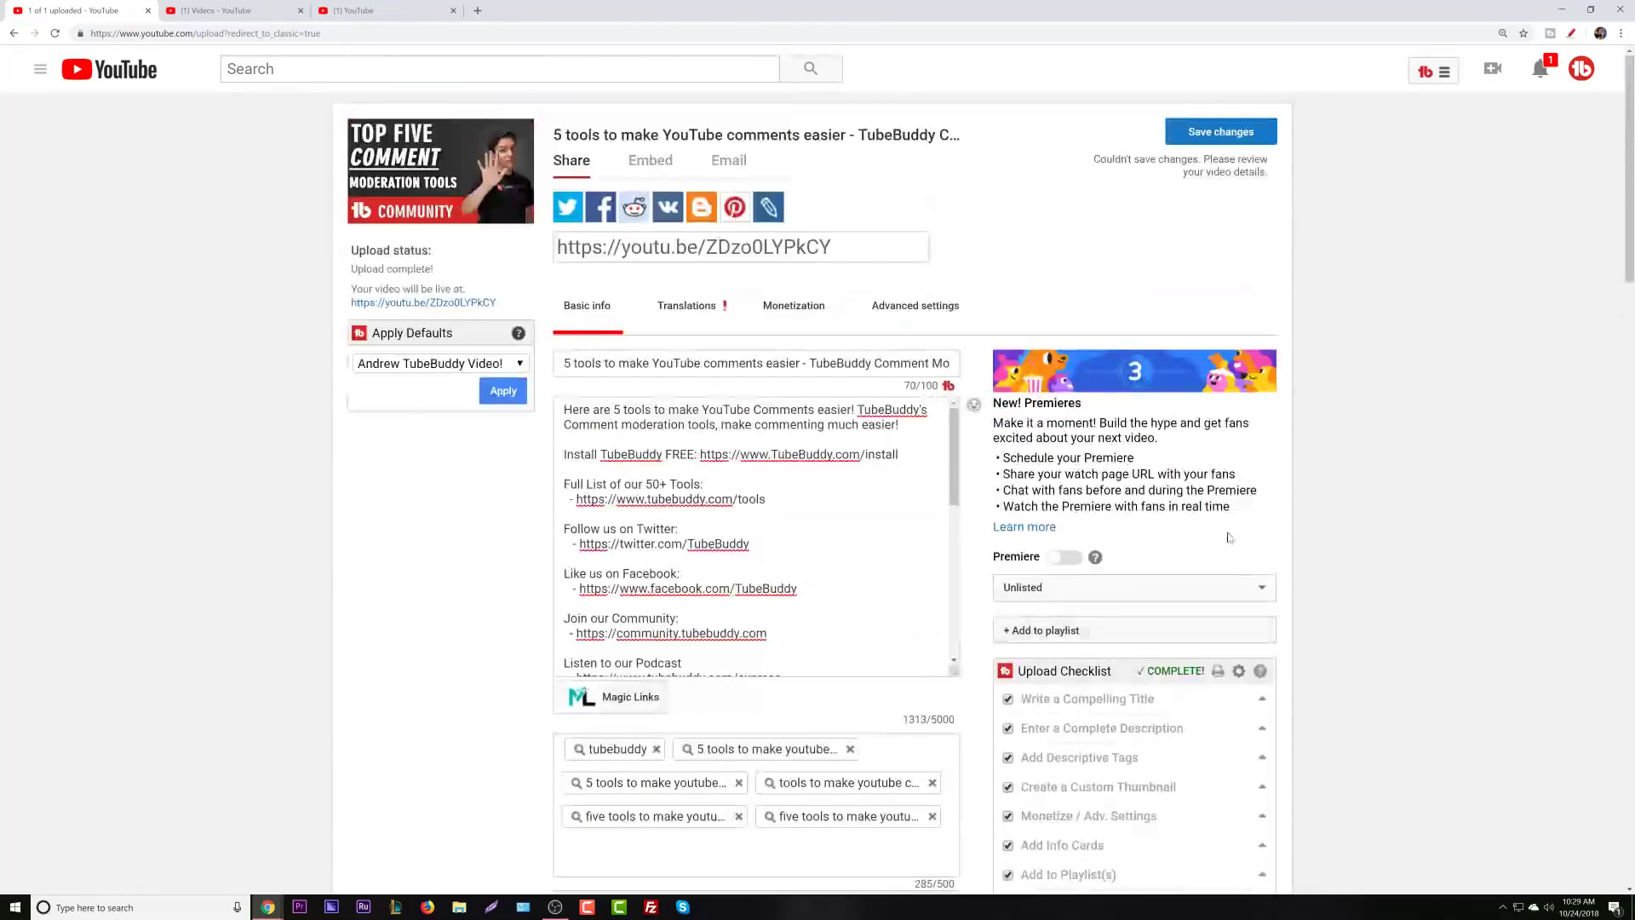
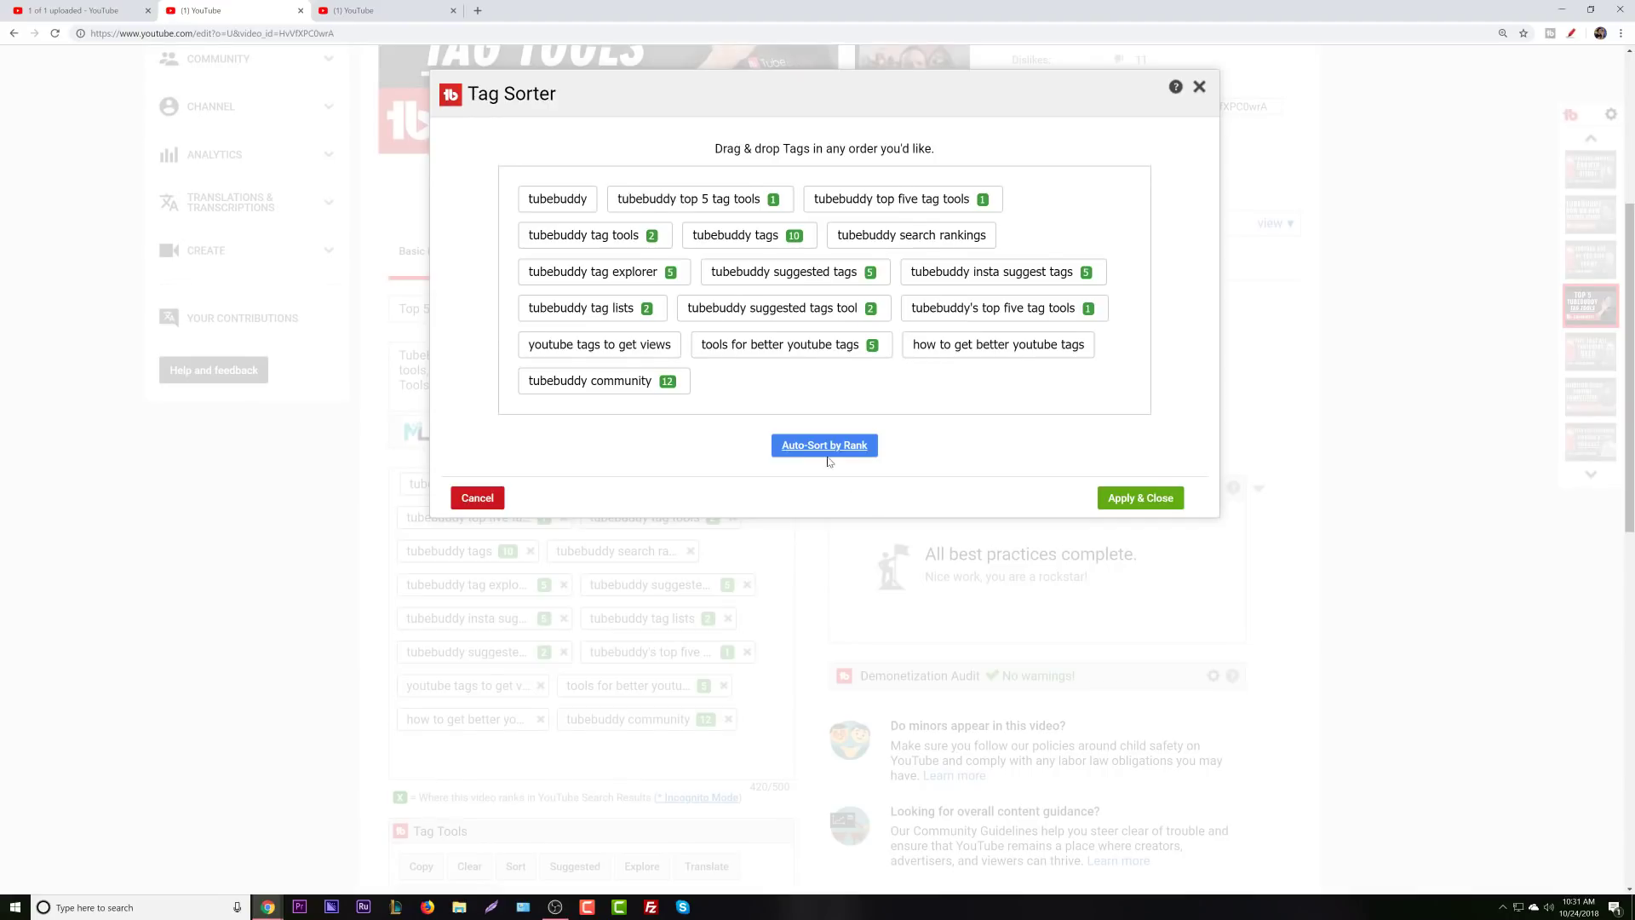
Auto-sort the "Top 5 TubeBuddy Tag Tools!" video's tags by rank, apply the new order and save the video changes.
left_click(828, 451)
left_click(1160, 504)
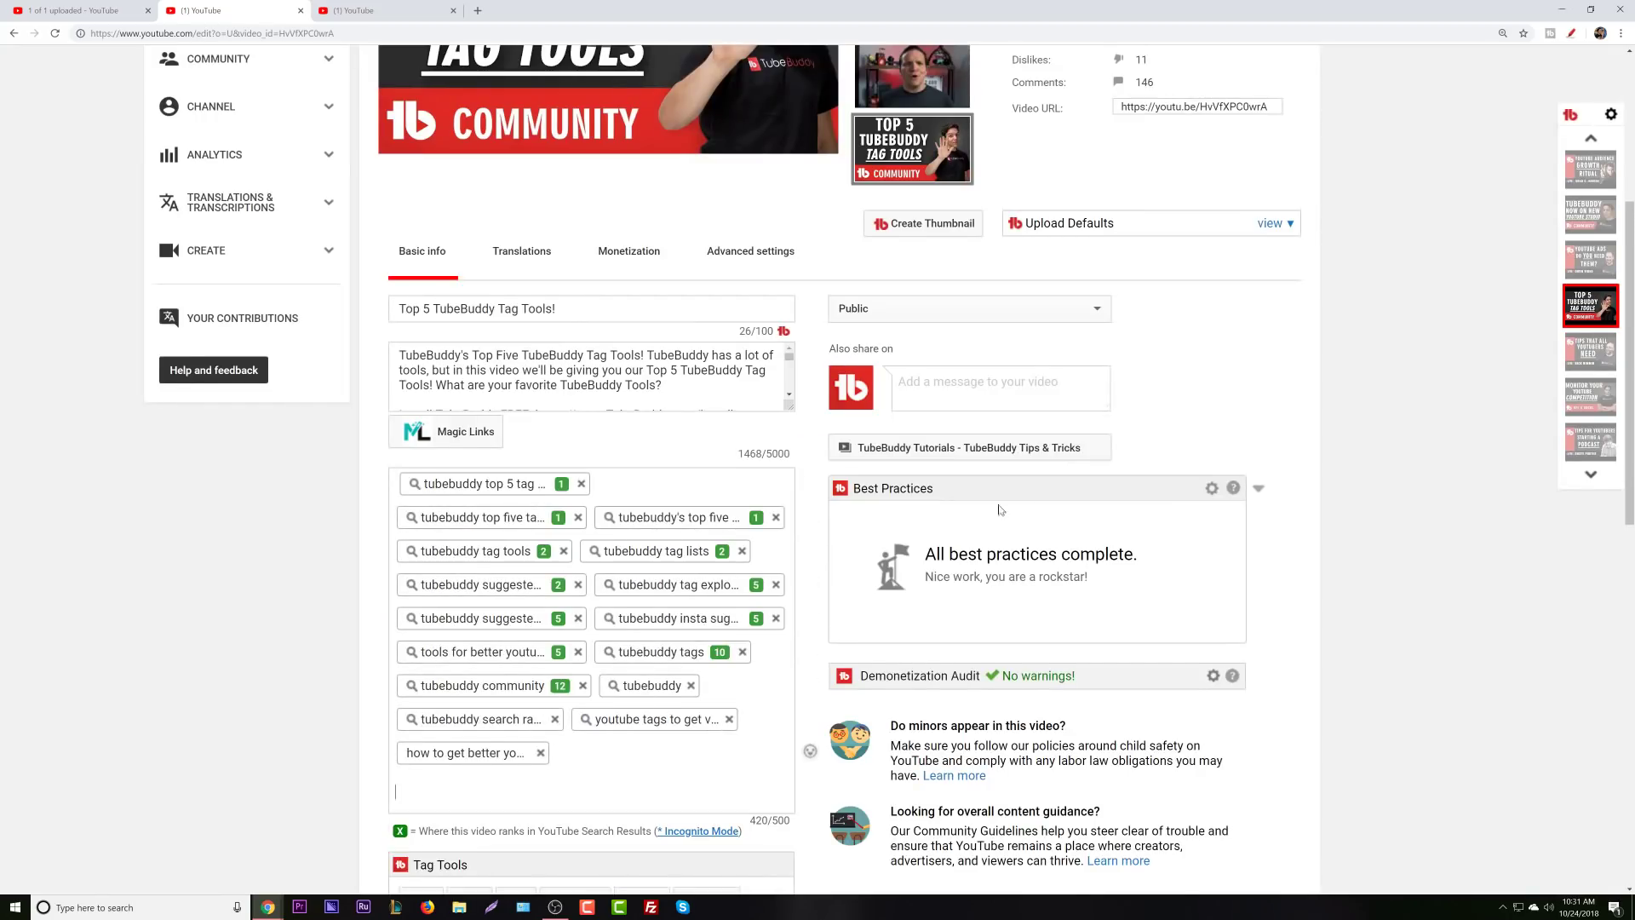
scroll(1336, 160, "up", 5)
left_click(1266, 240)
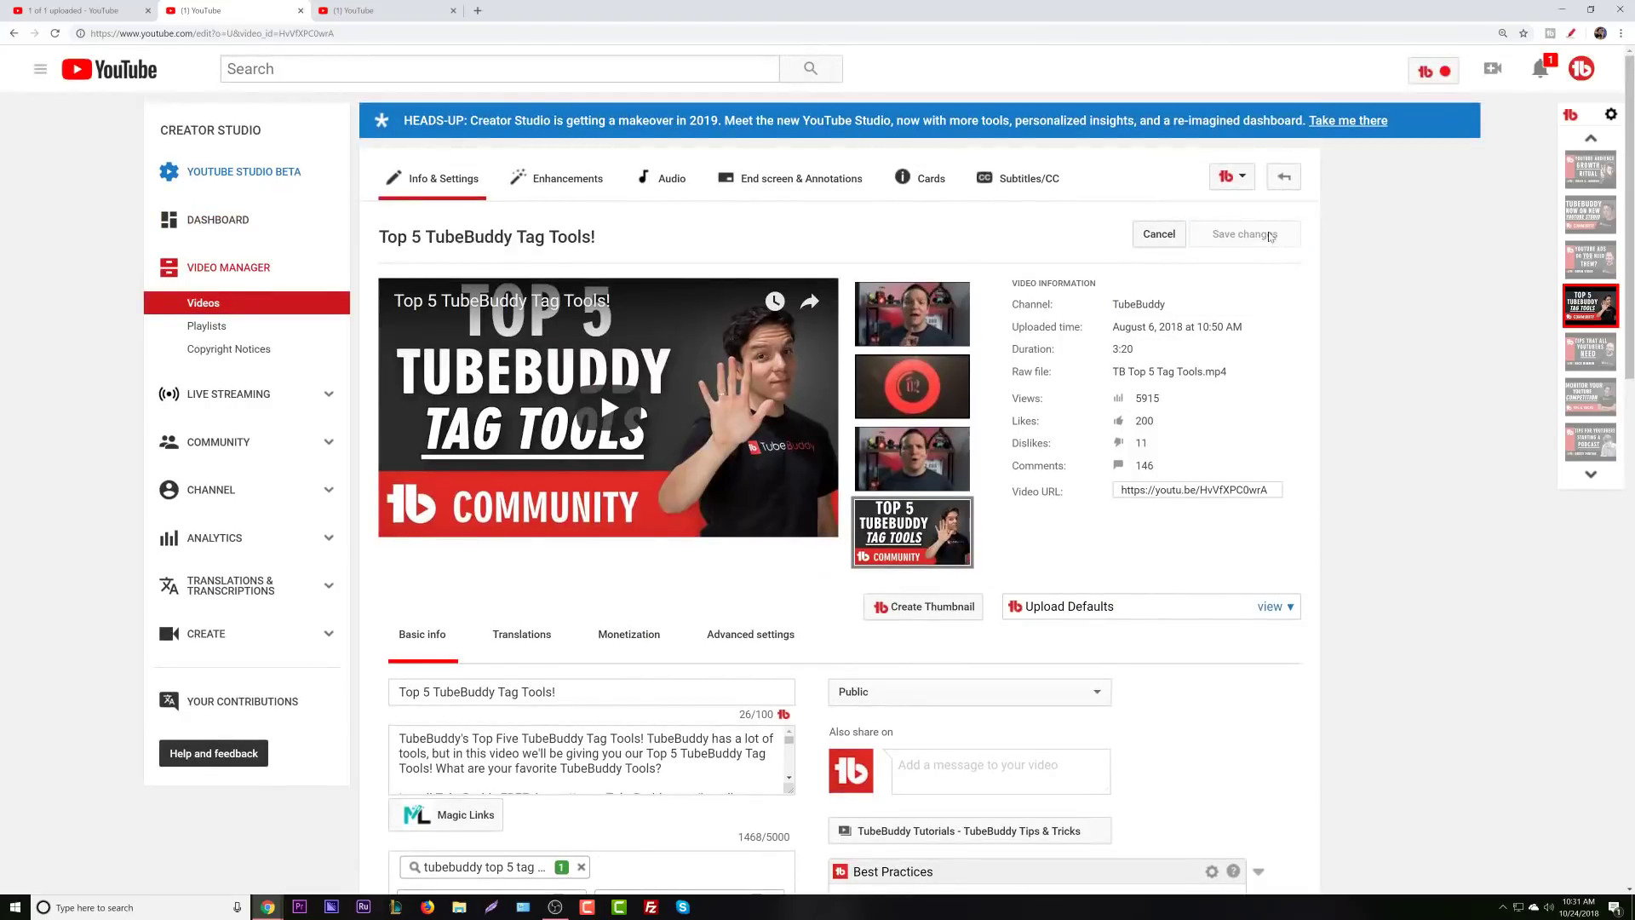
Examine the tag rankings of "Top 5 TubeBuddy Tag Tools!" and compare them with the tags on the new upload.
scroll(1359, 375, "down", 2)
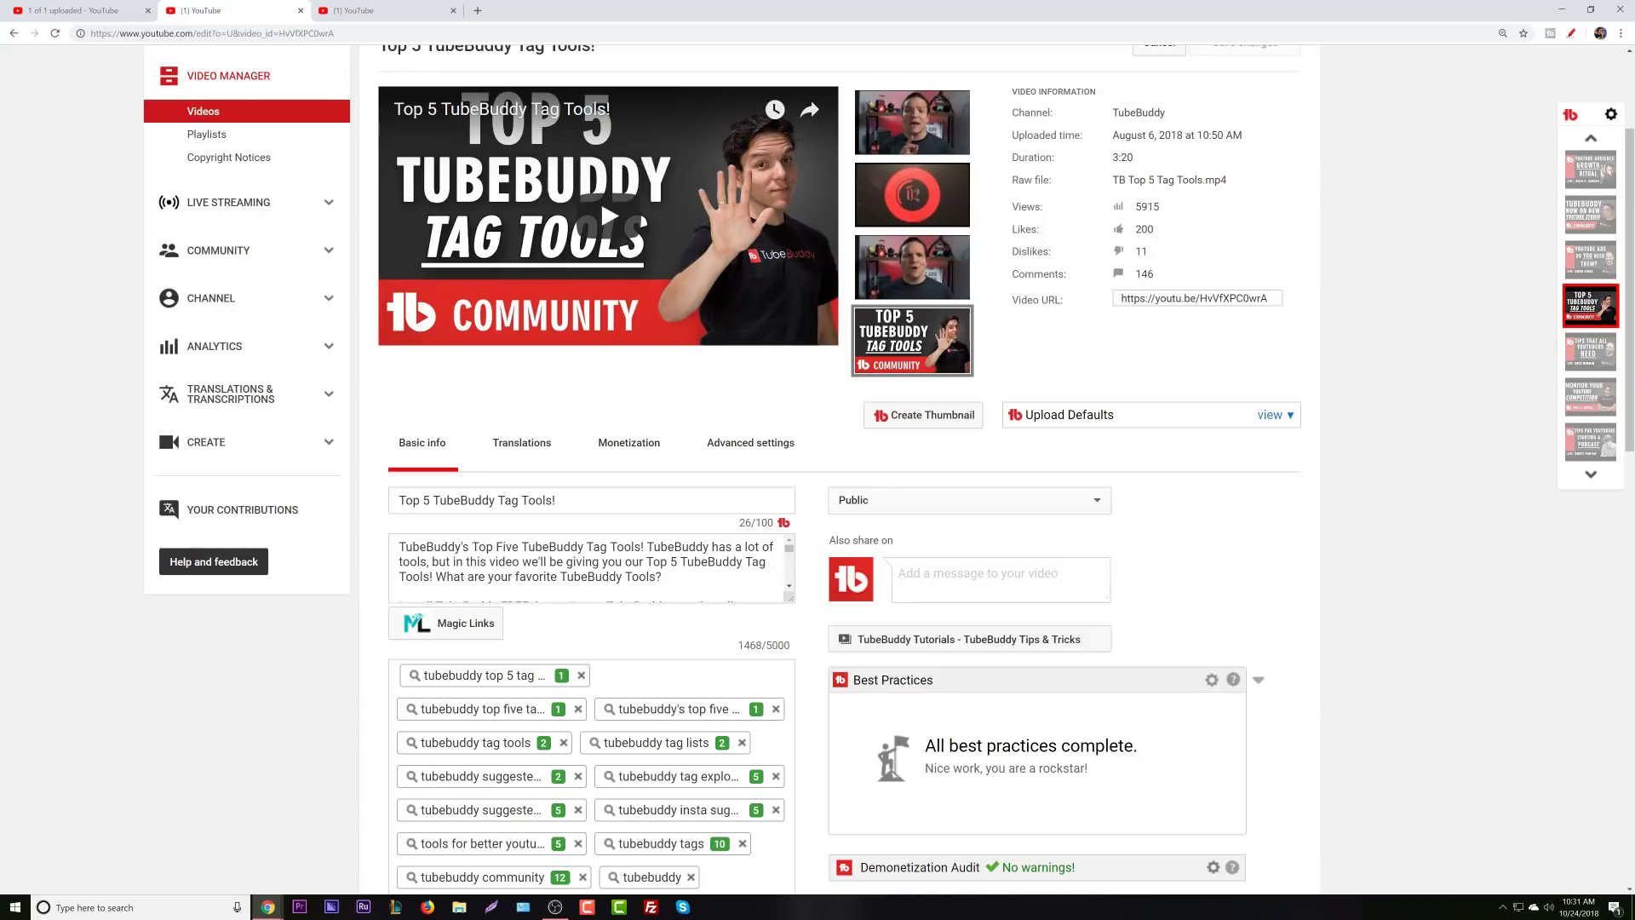
scroll(503, 628, "down", 1)
scroll(502, 627, "down", 2)
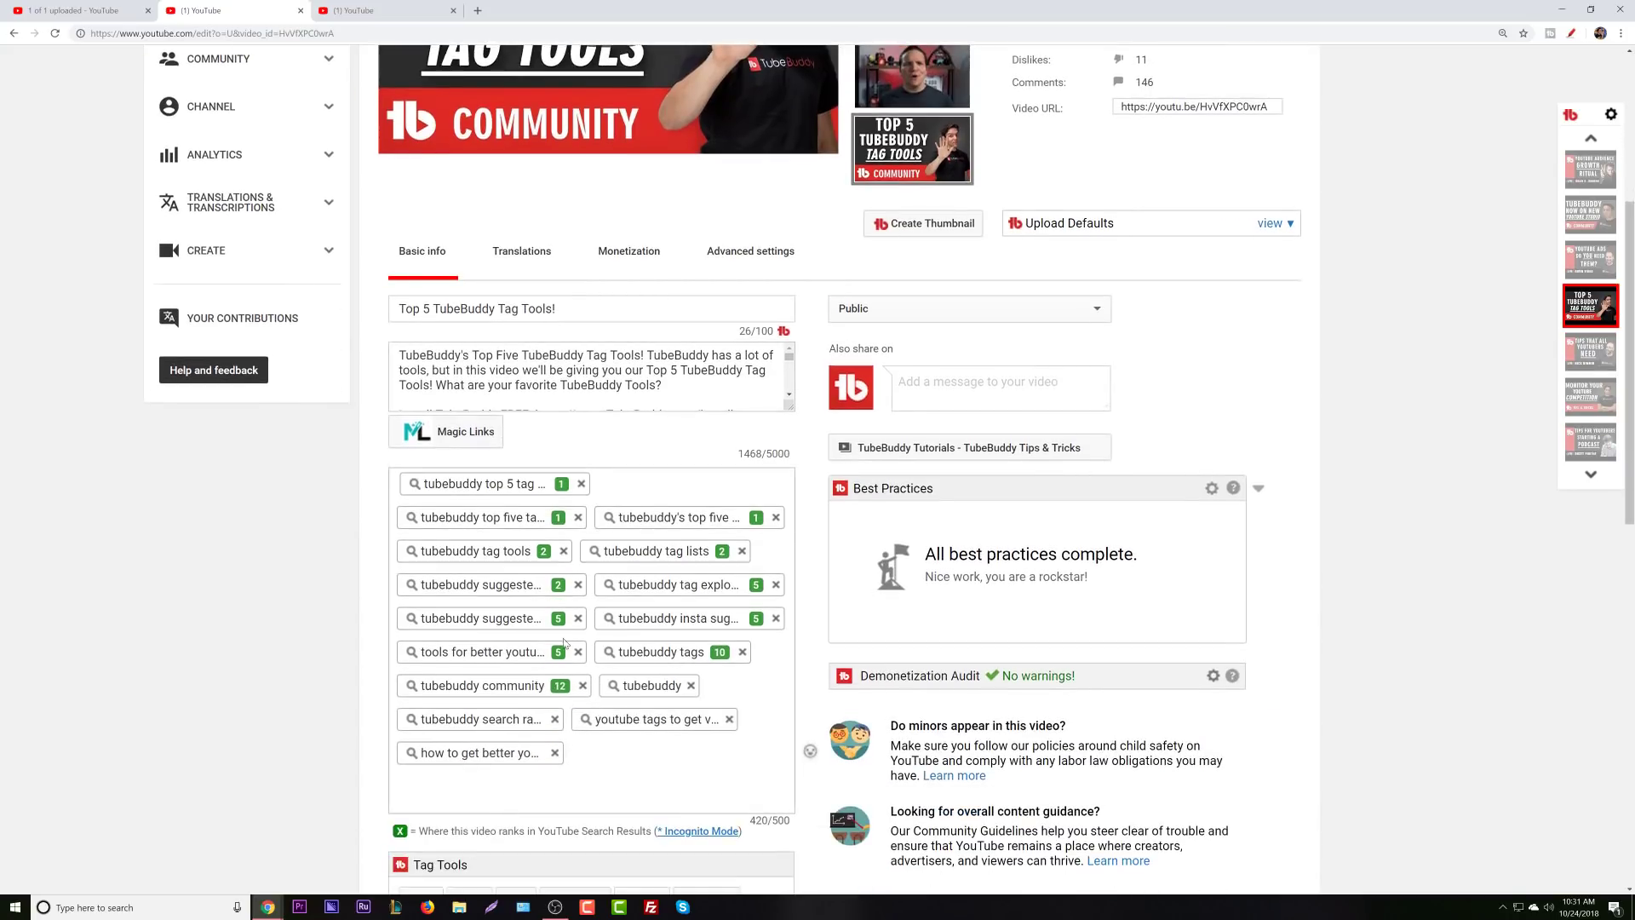
scroll(487, 709, "down", 3)
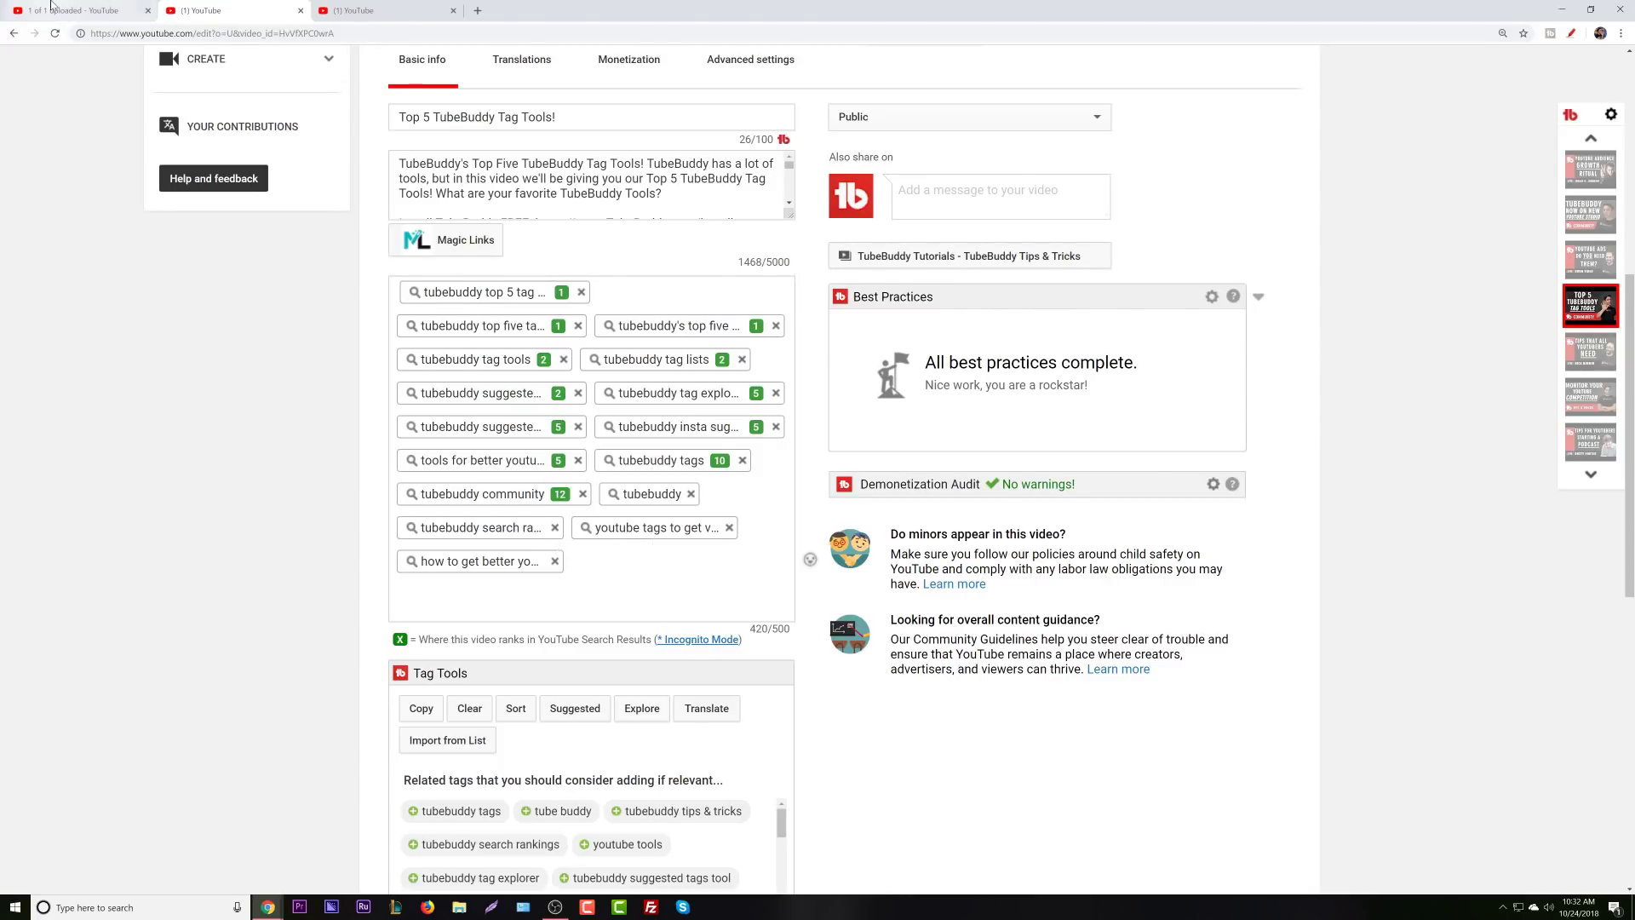
key("ctrl+1")
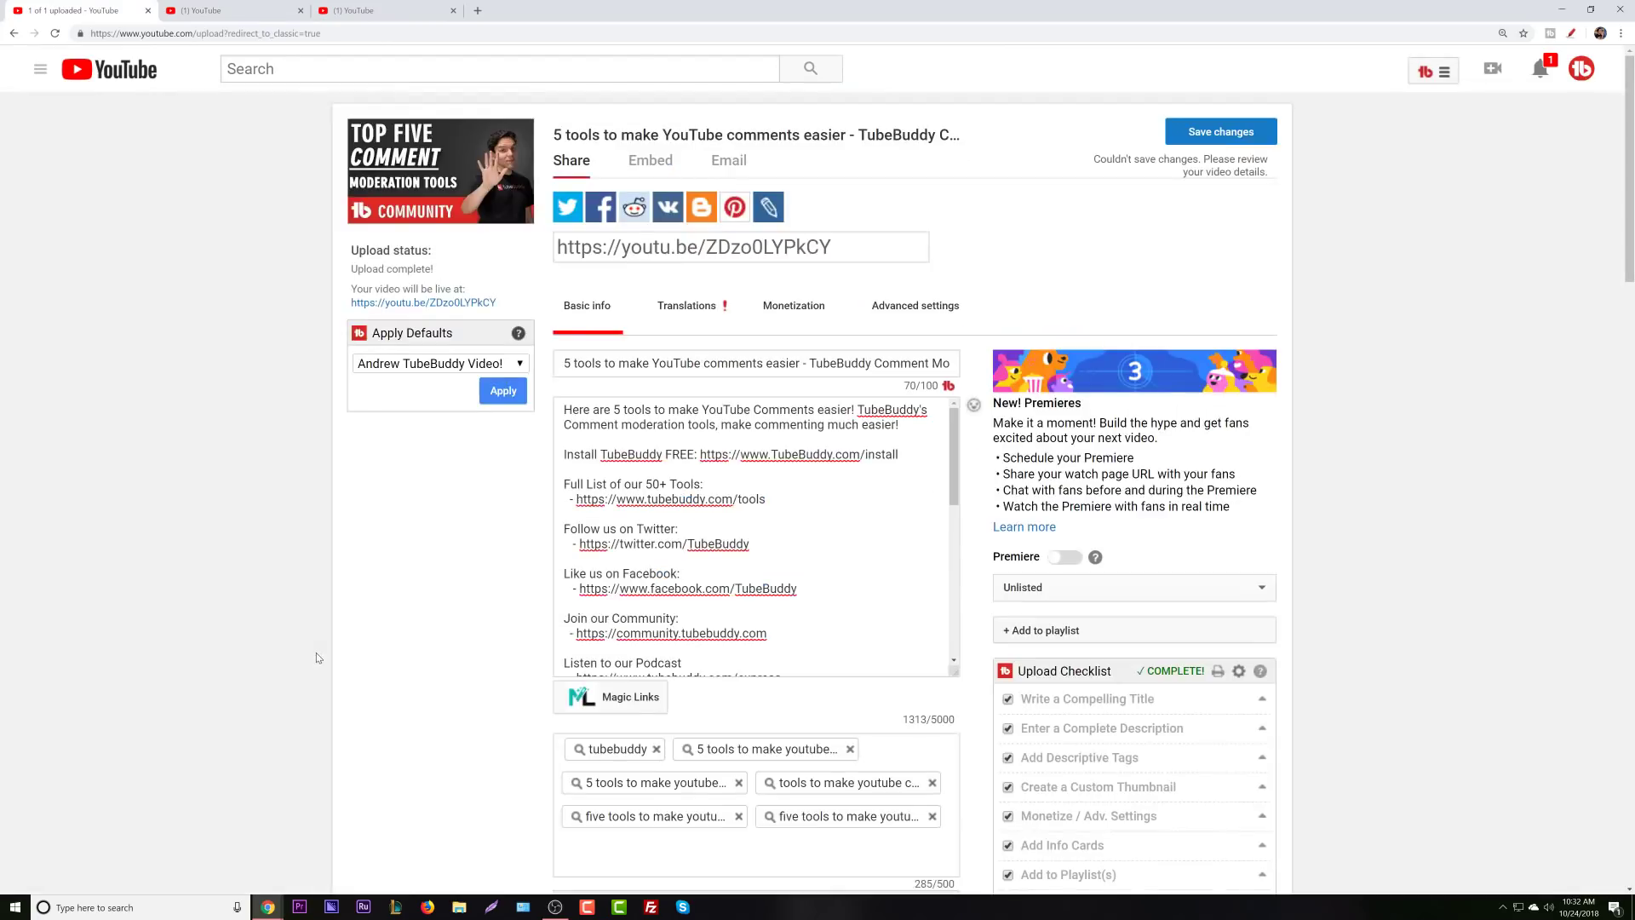
scroll(765, 620, "down", 3)
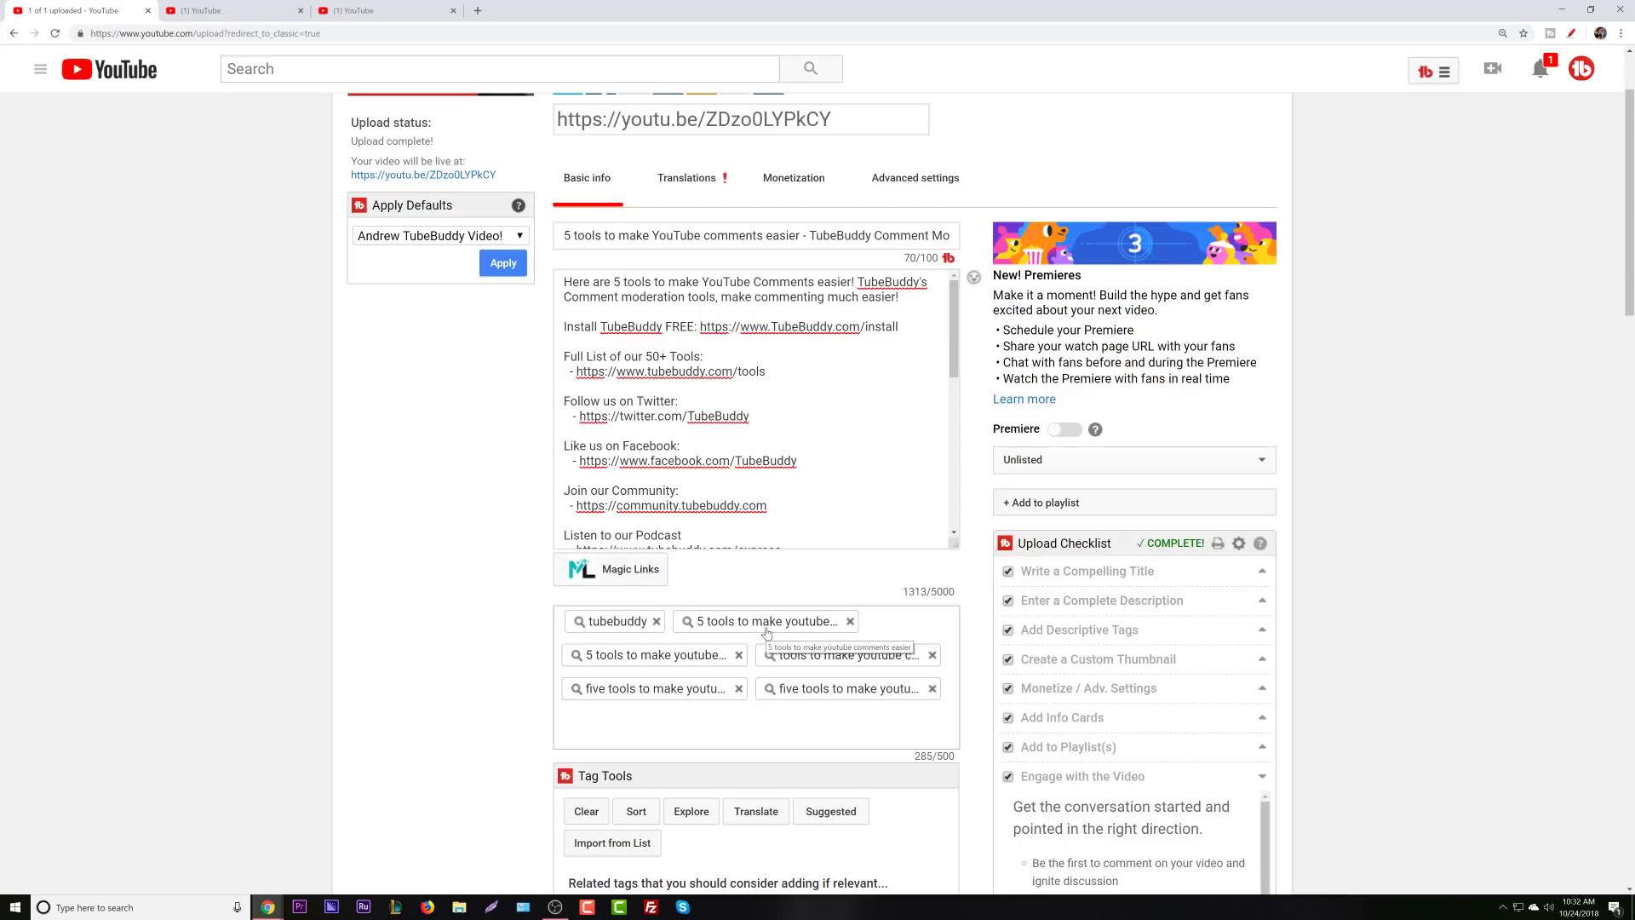
key("ctrl+2")
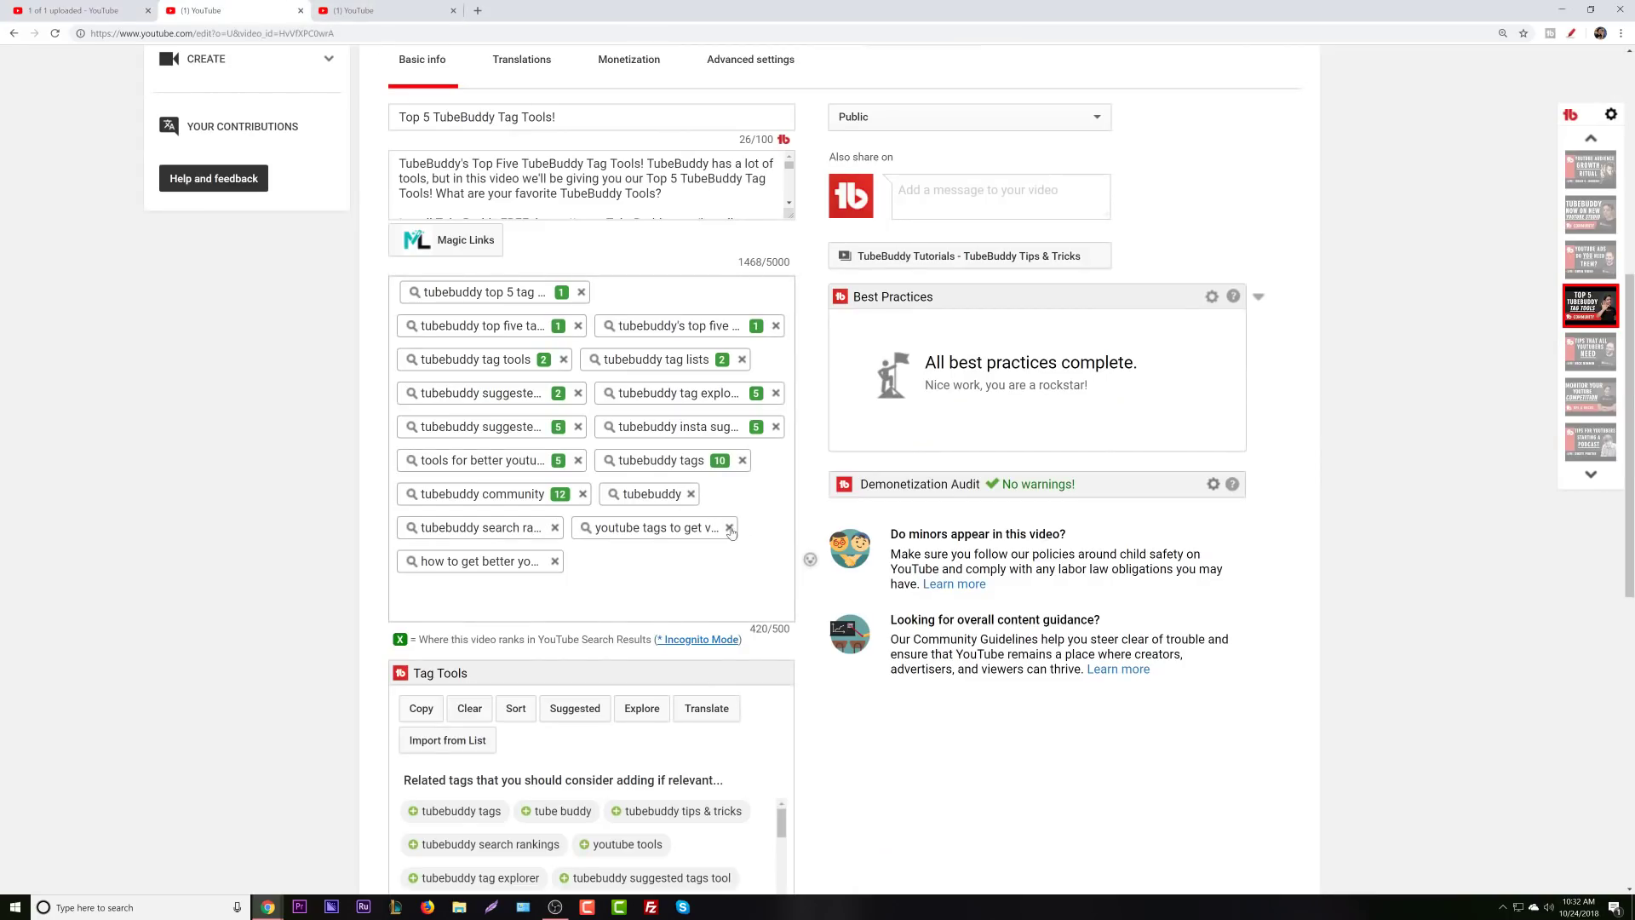
Remove the unranked tags "youtube tags to get views", "tubebuddy search rankings" and "how to get better youtube tags".
left_click(730, 530)
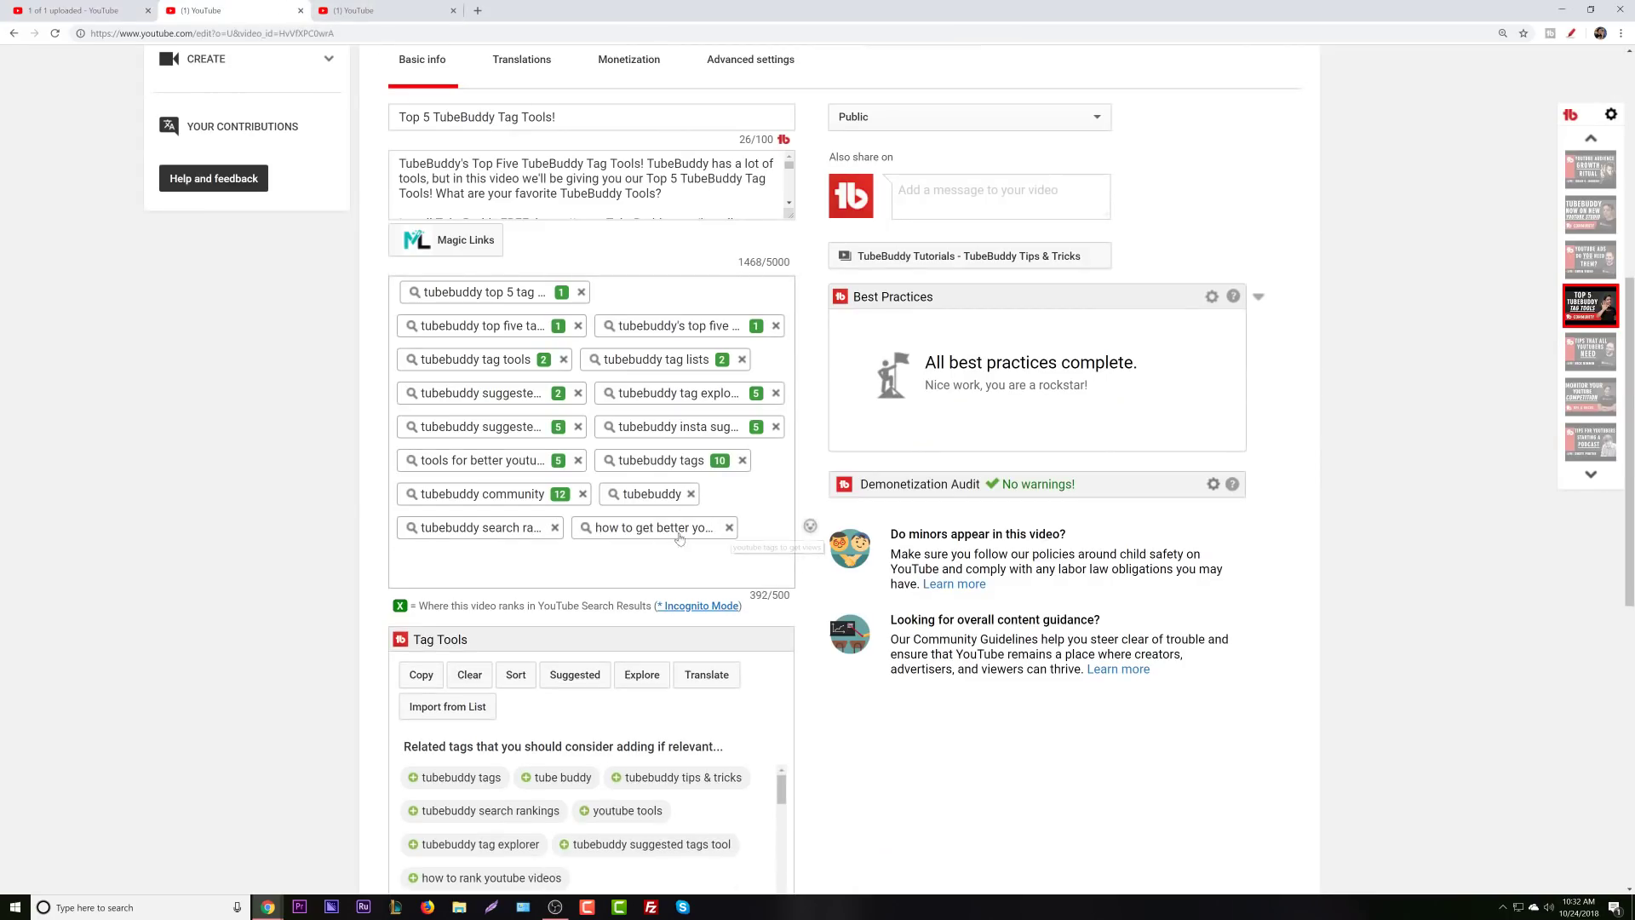
left_click(554, 529)
left_click(554, 537)
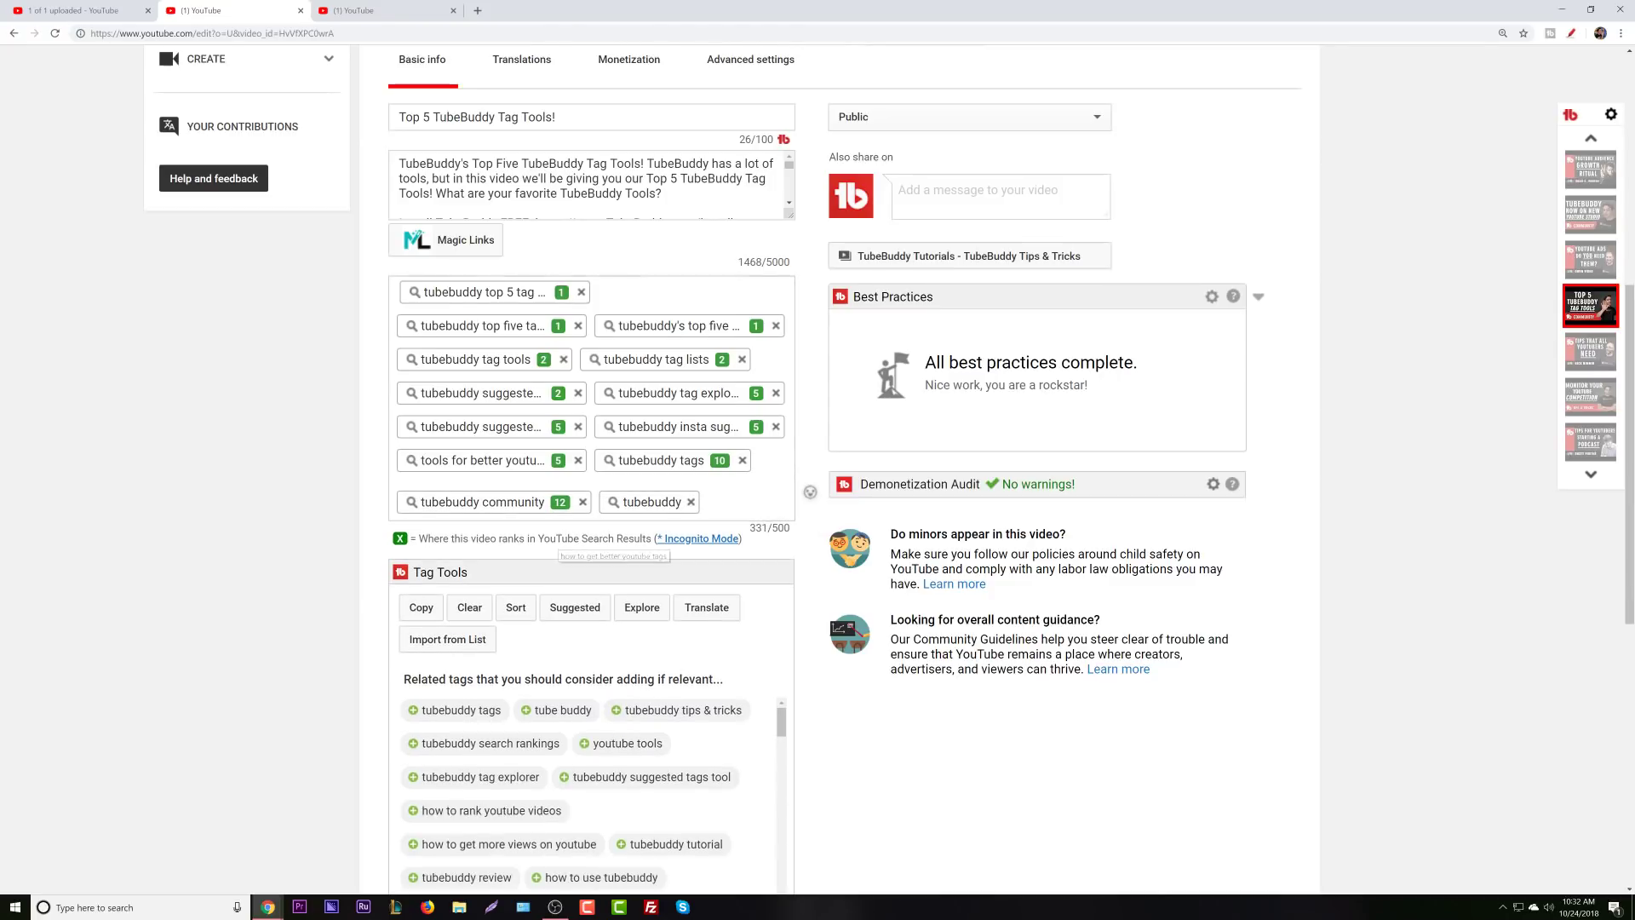
Examine the suggested tags for search on this video, including the auto-suggestions for "tube buddy", and close the list.
left_click(575, 608)
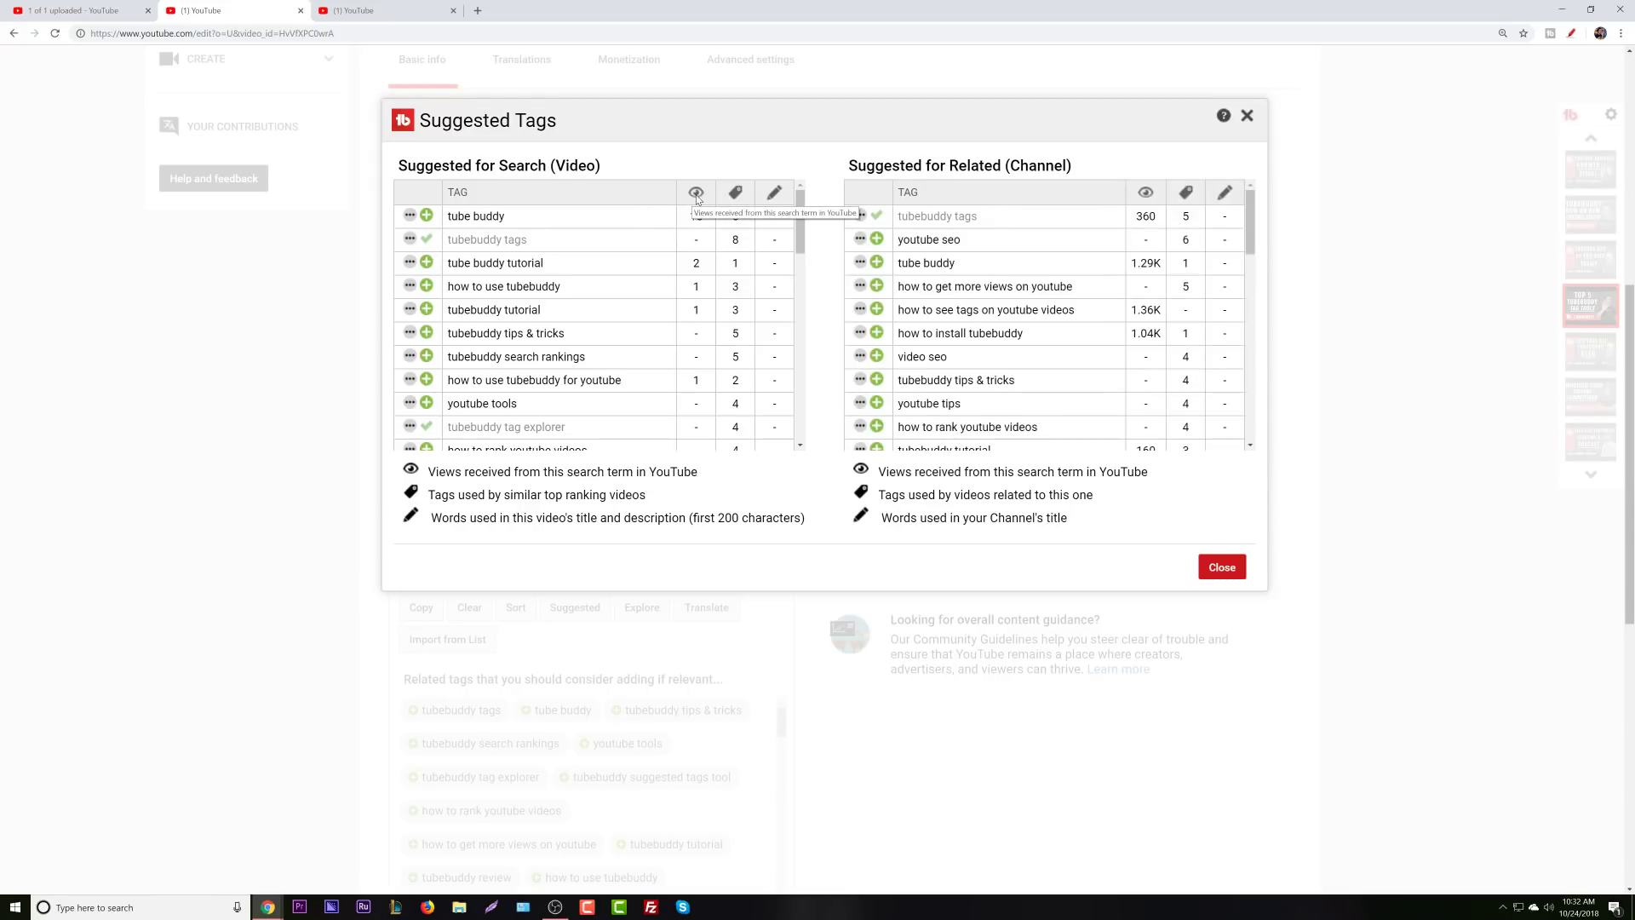
scroll(521, 289, "down", 10)
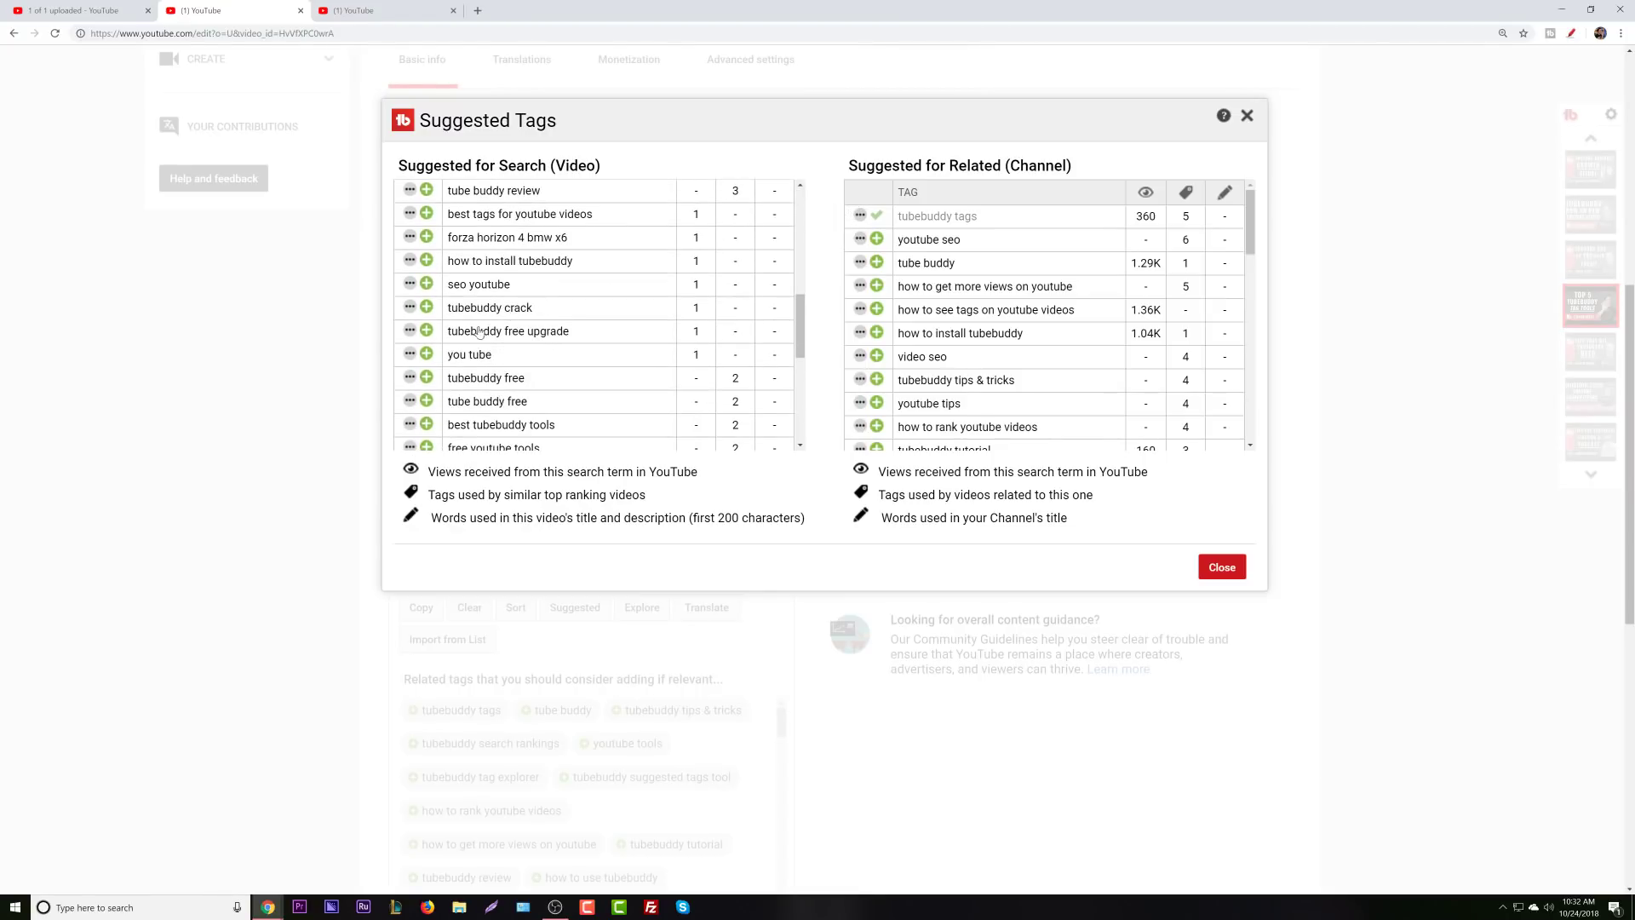
scroll(534, 345, "down", 10)
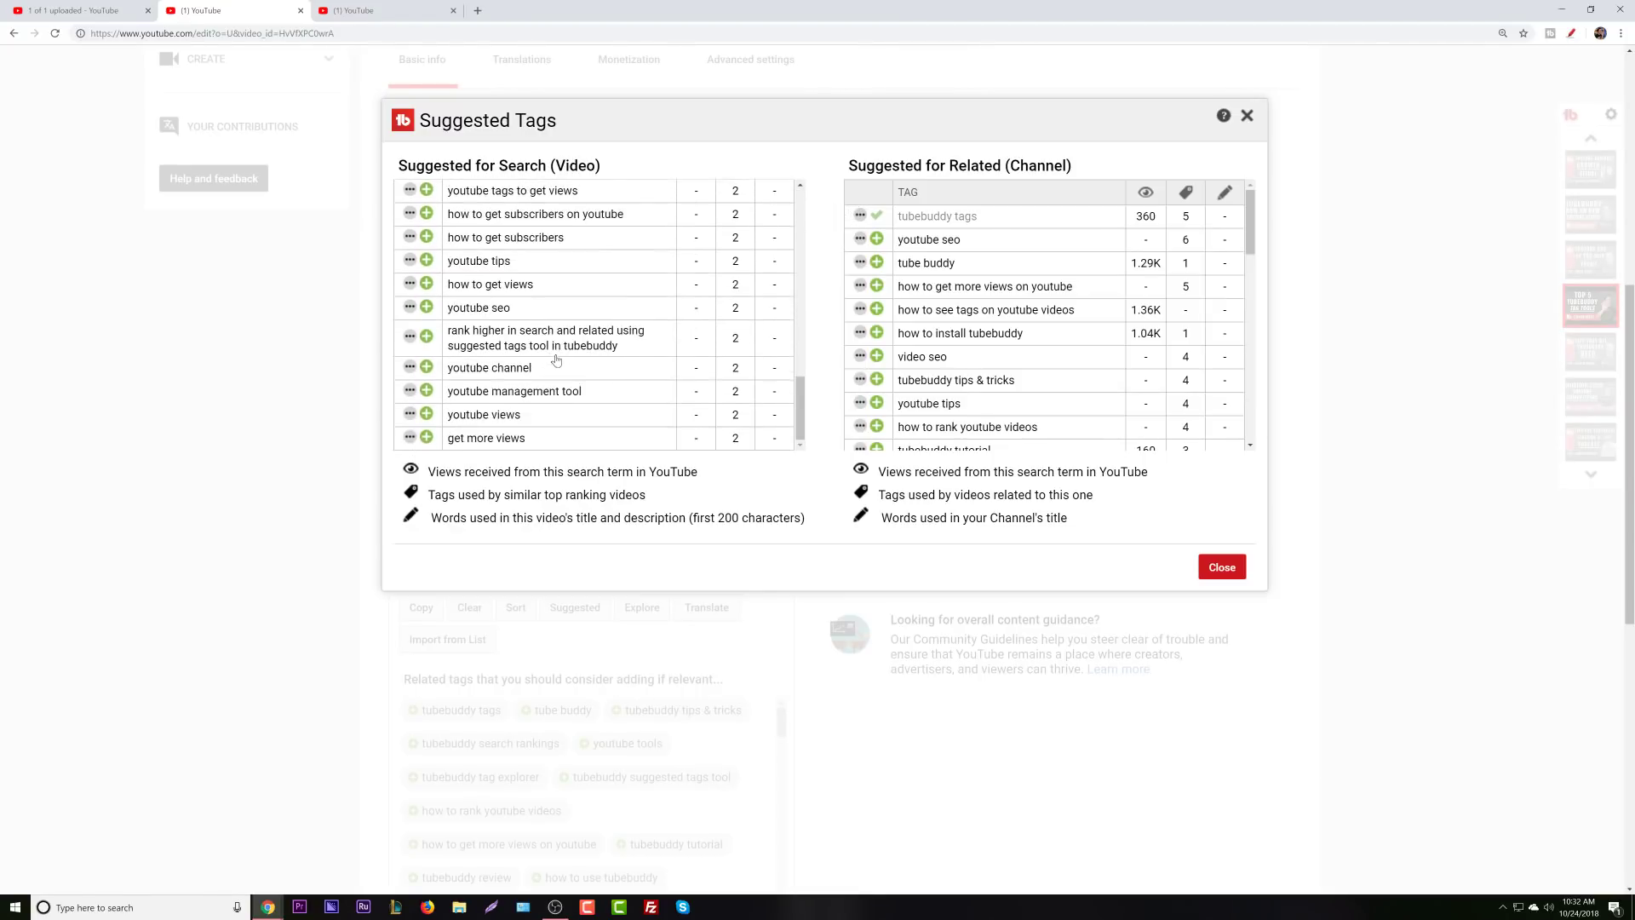
scroll(539, 315, "up", 20)
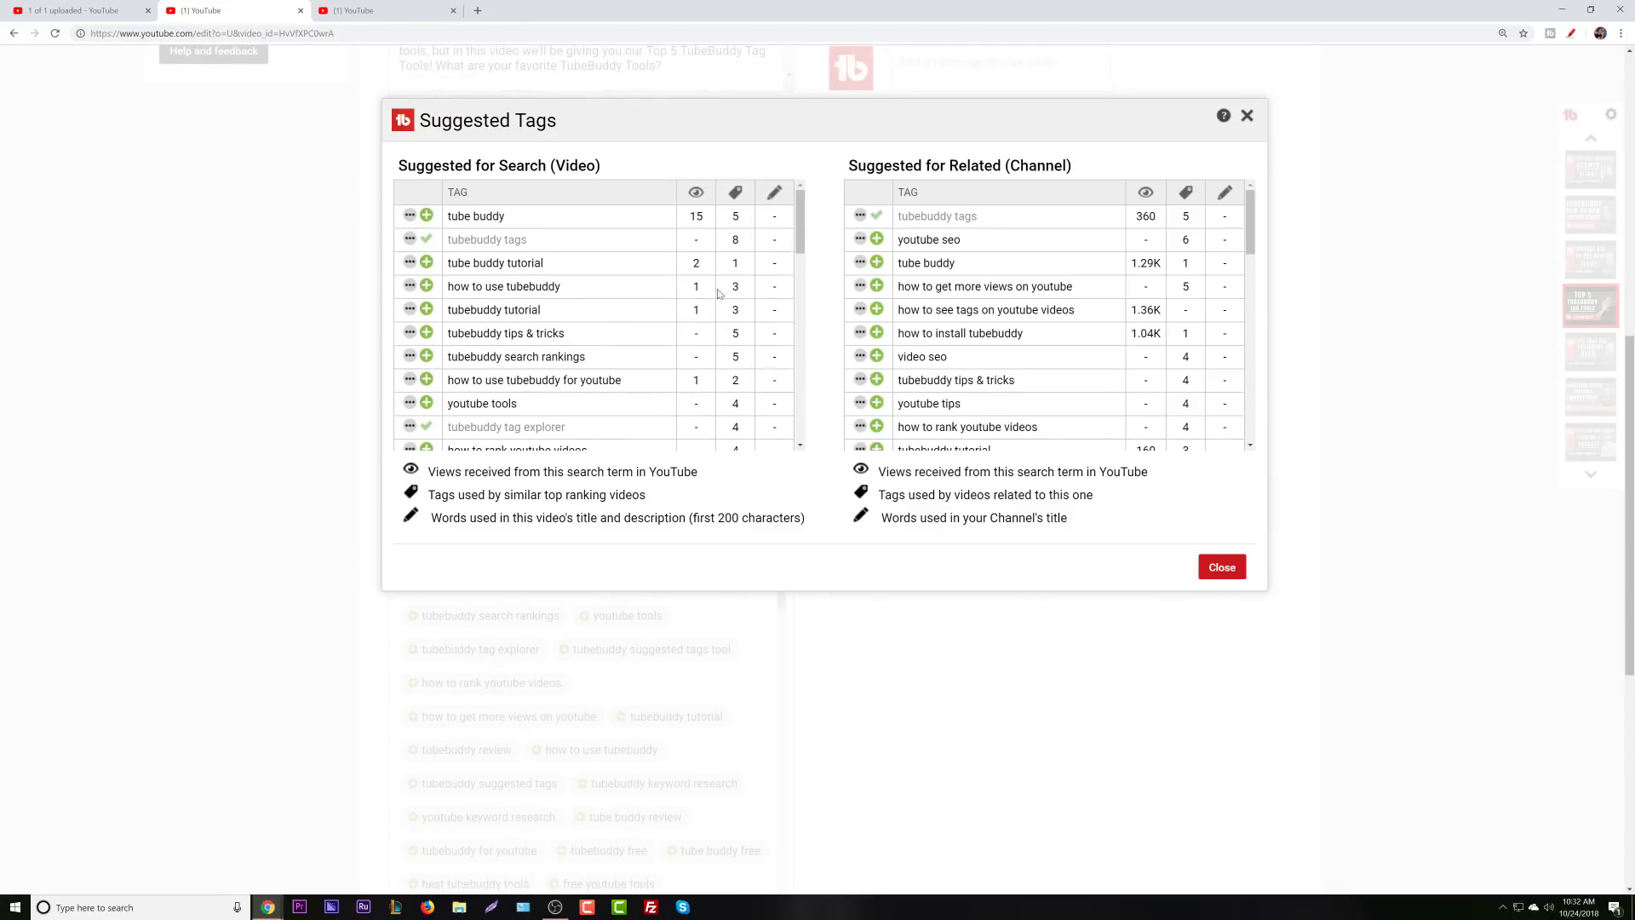
left_click(410, 216)
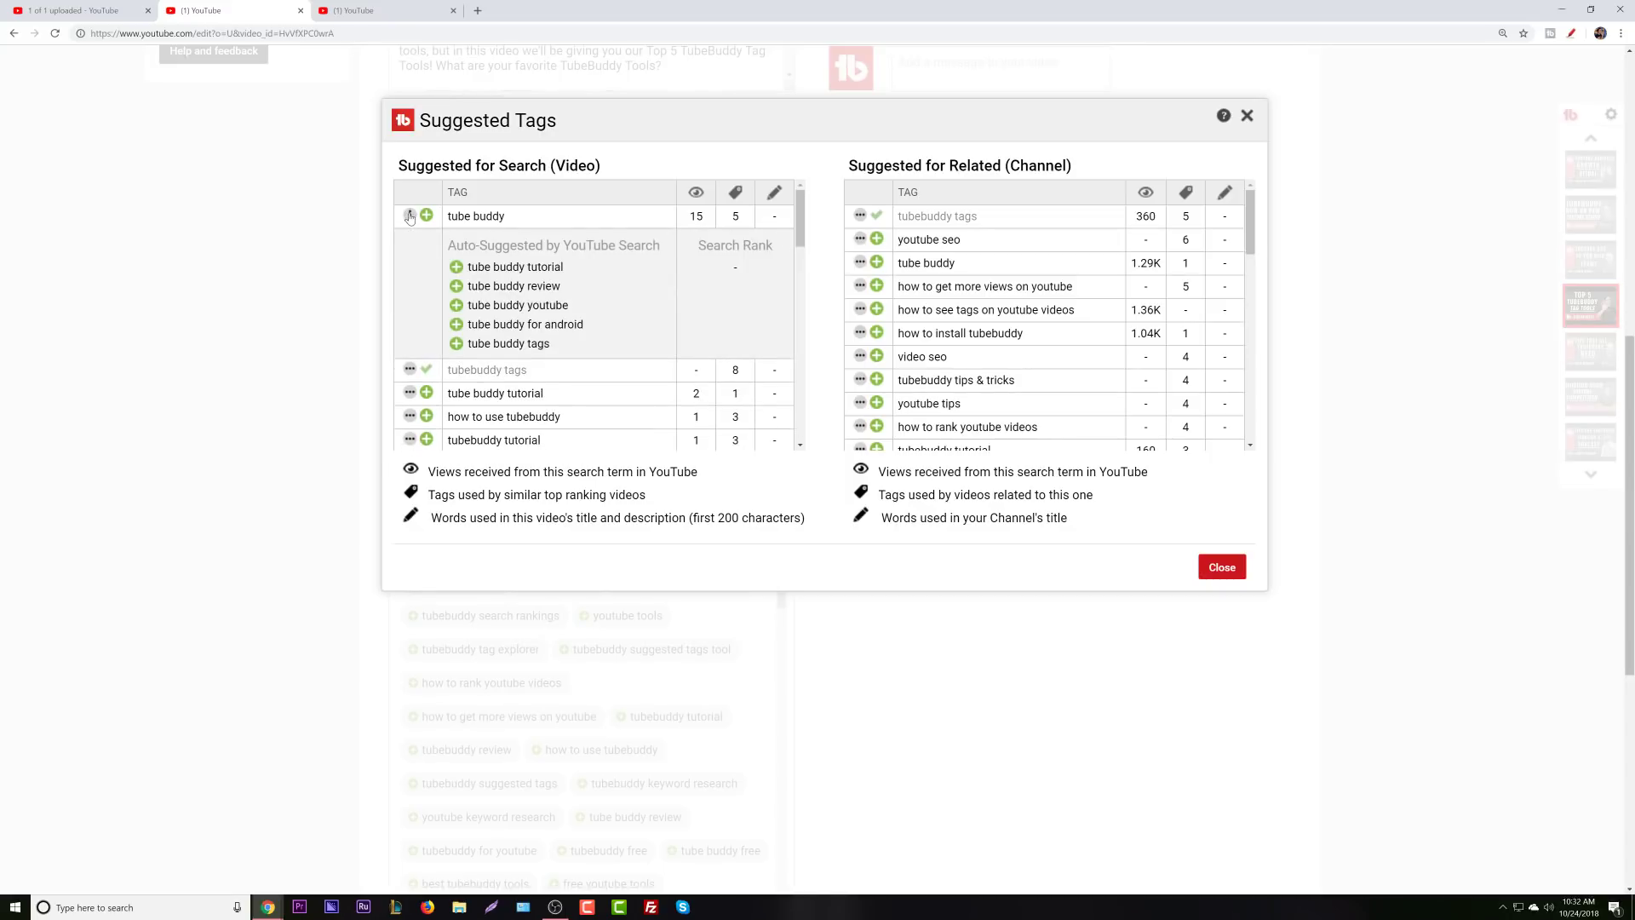
left_click(410, 216)
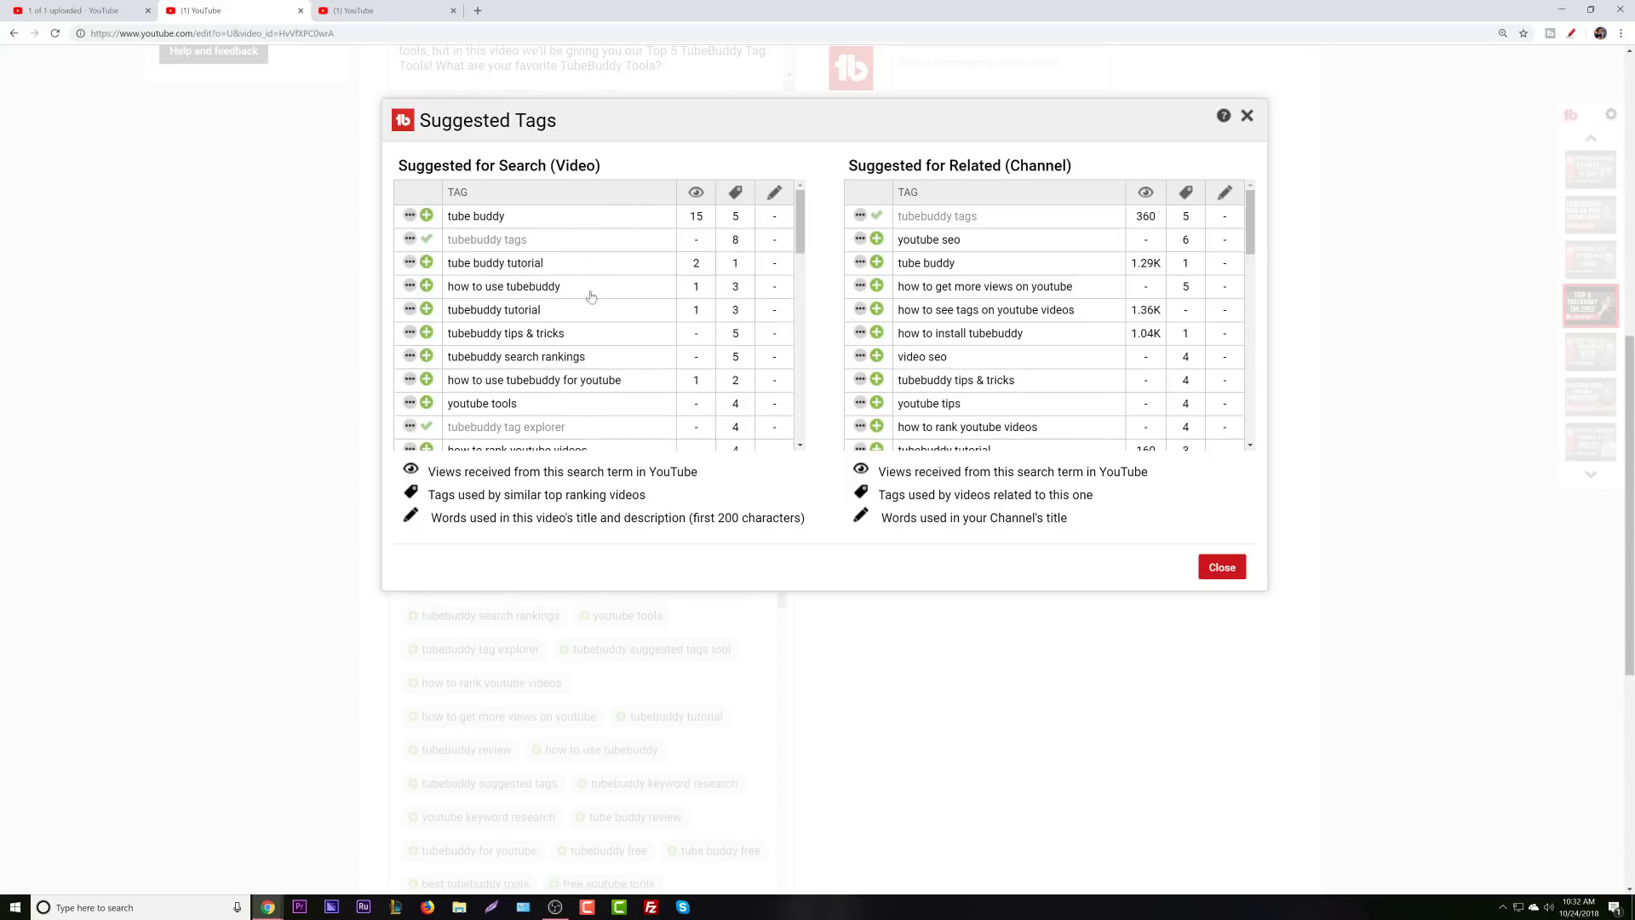
left_click(1220, 569)
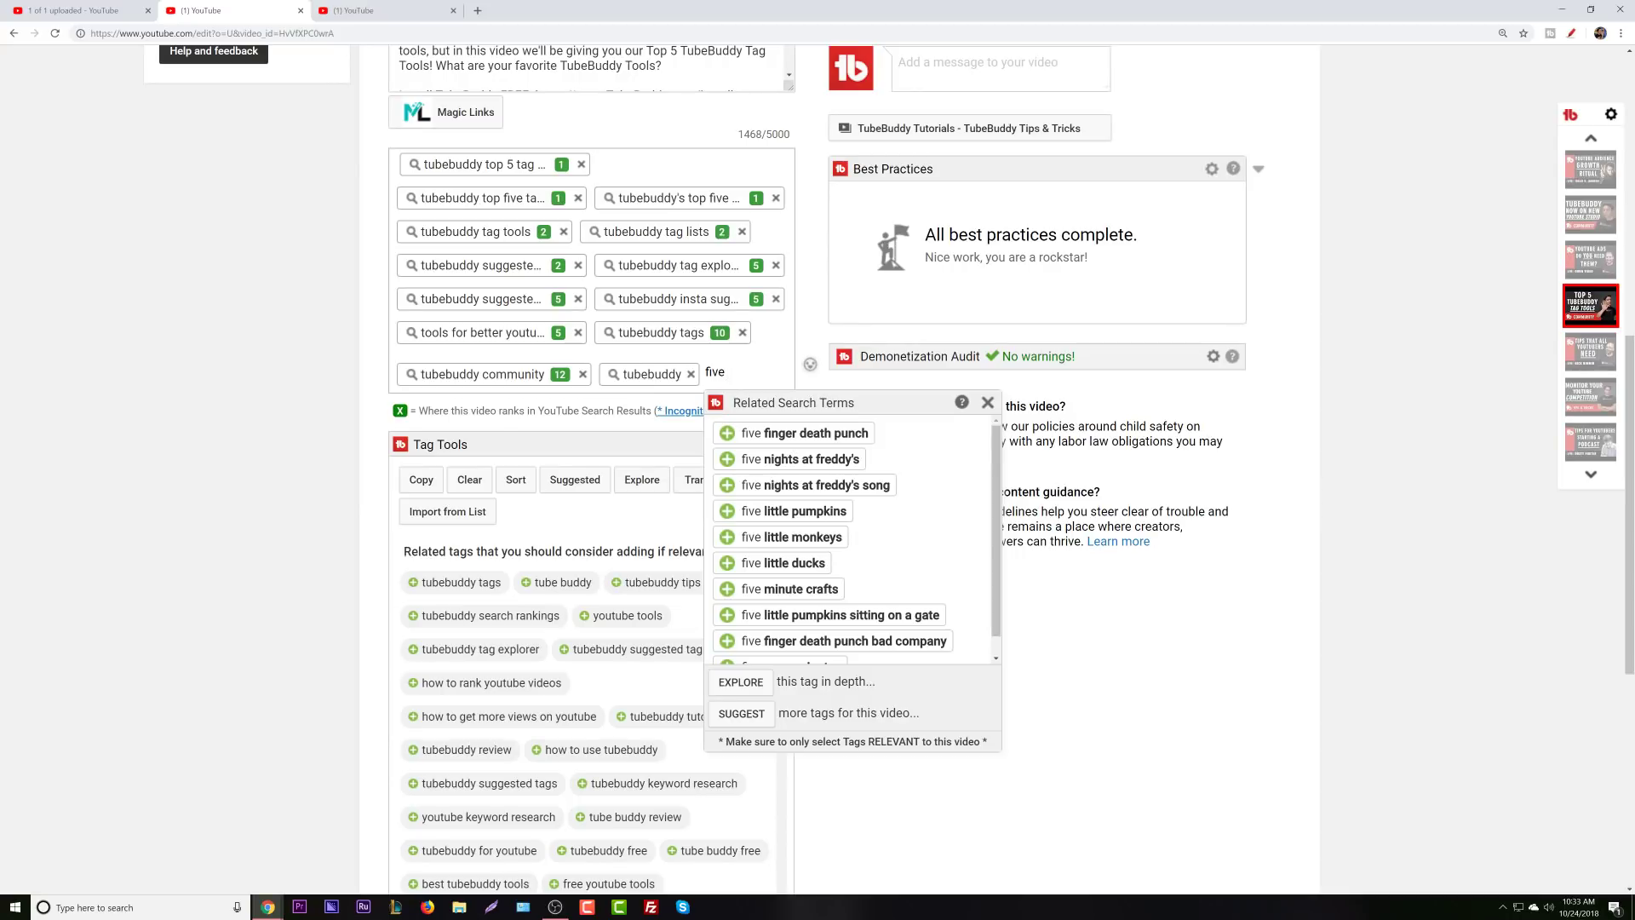
Switch to the new upload and copy its tag "5 tools to make youtube comments easier" to the clipboard from Keyword Explorer.
left_click(60, 7)
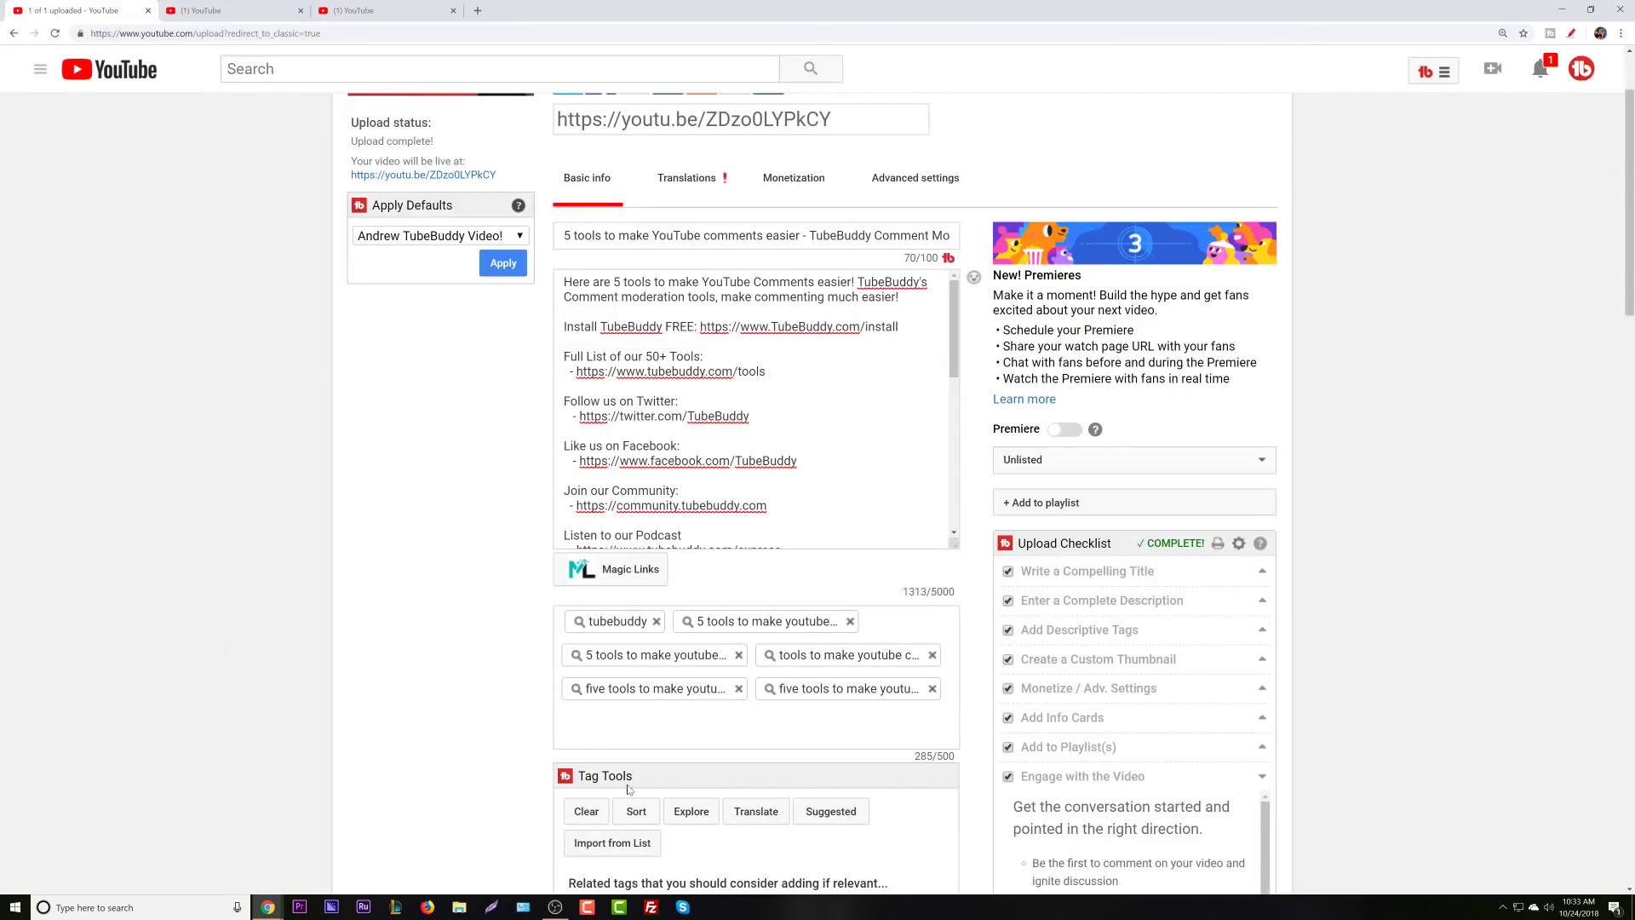
left_click(781, 624)
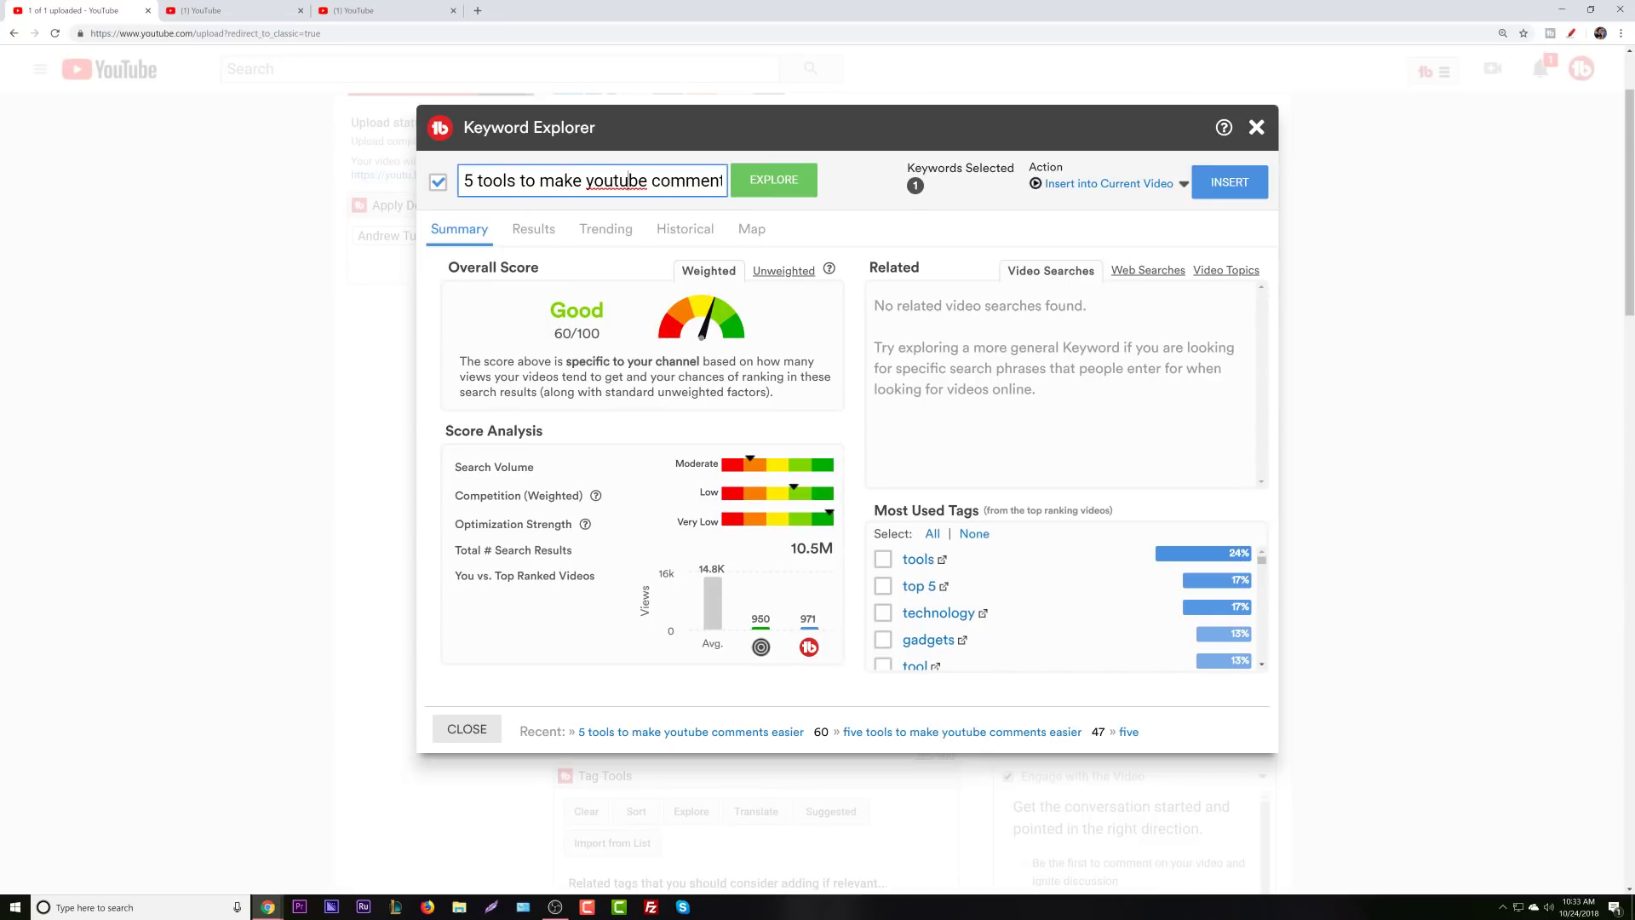
key("Right")
key("Right")
key("Right")
key("Right")
key("Right")
key("Right")
key("Right")
key("Right")
key("Right")
key("Right")
key("Right")
key("Right")
key("Right")
key("Right")
key("Right")
key("Right")
key("Right")
key("Right")
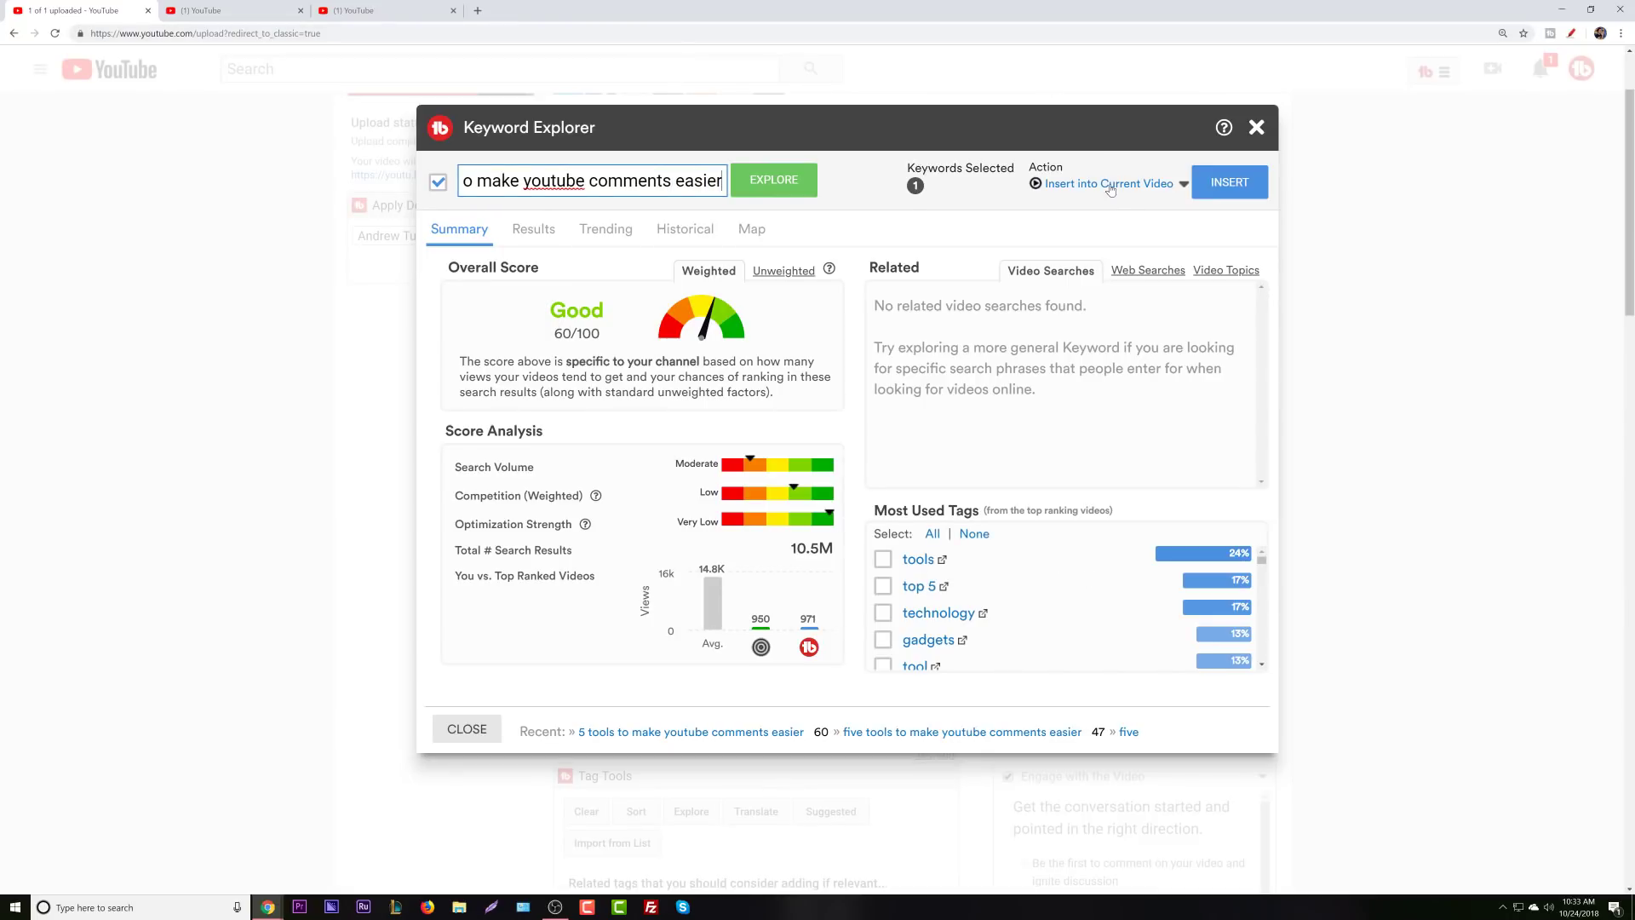
left_click(1111, 184)
left_click(1022, 212)
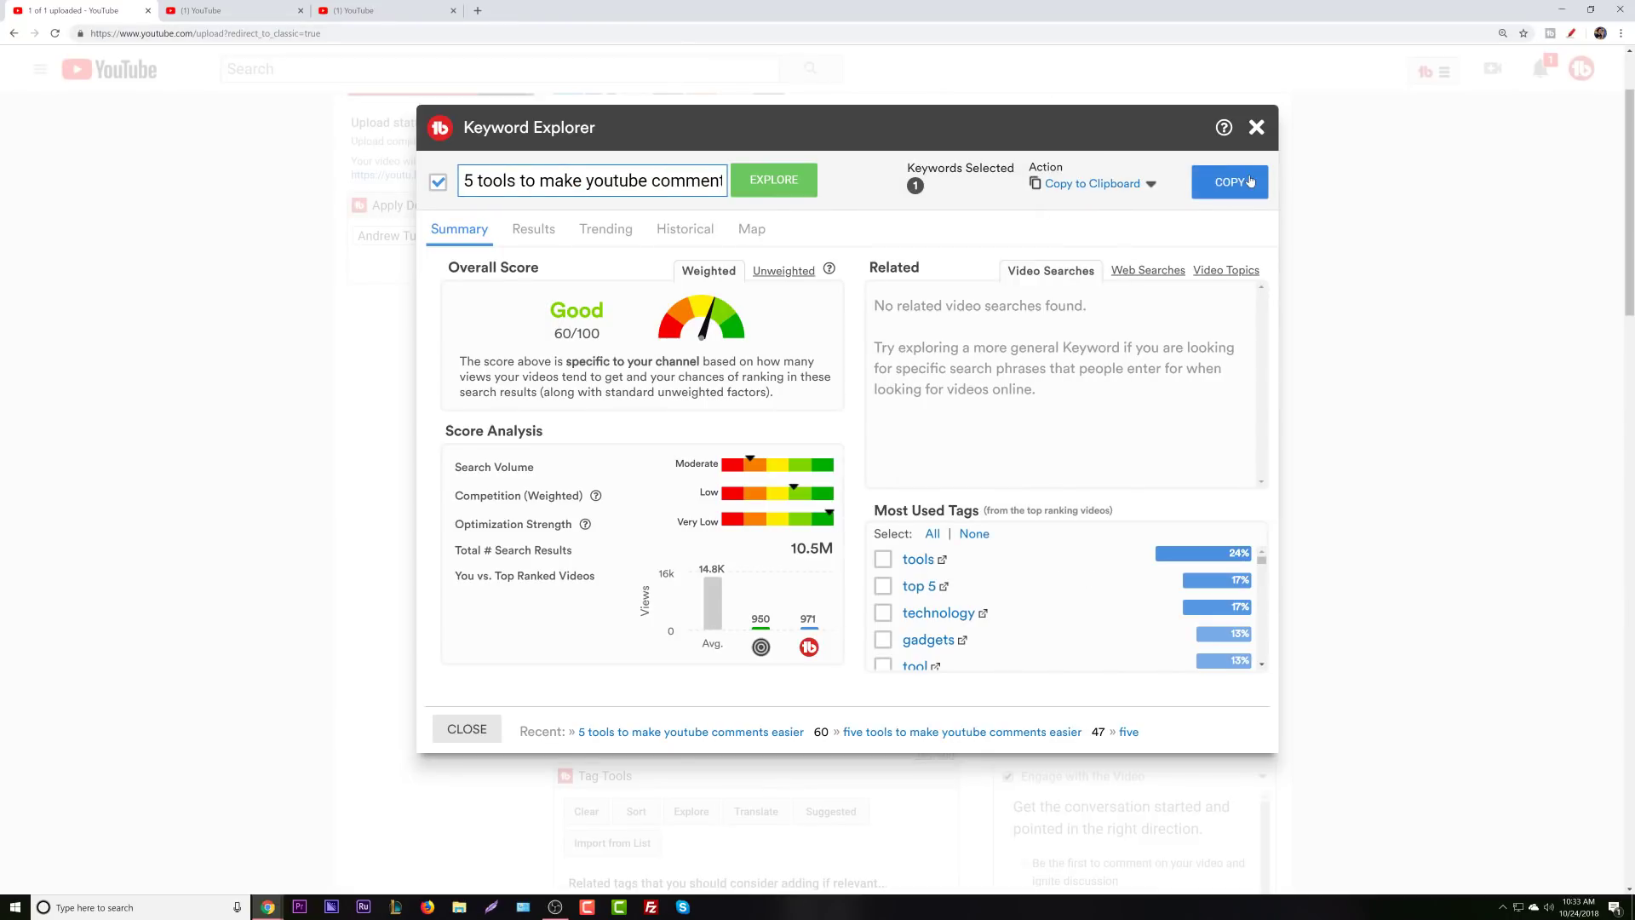
left_click(1249, 182)
Return to the "Top 5 TubeBuddy Tag Tools!" video and remove the tags "tubebuddy" and "five".
left_click(209, 11)
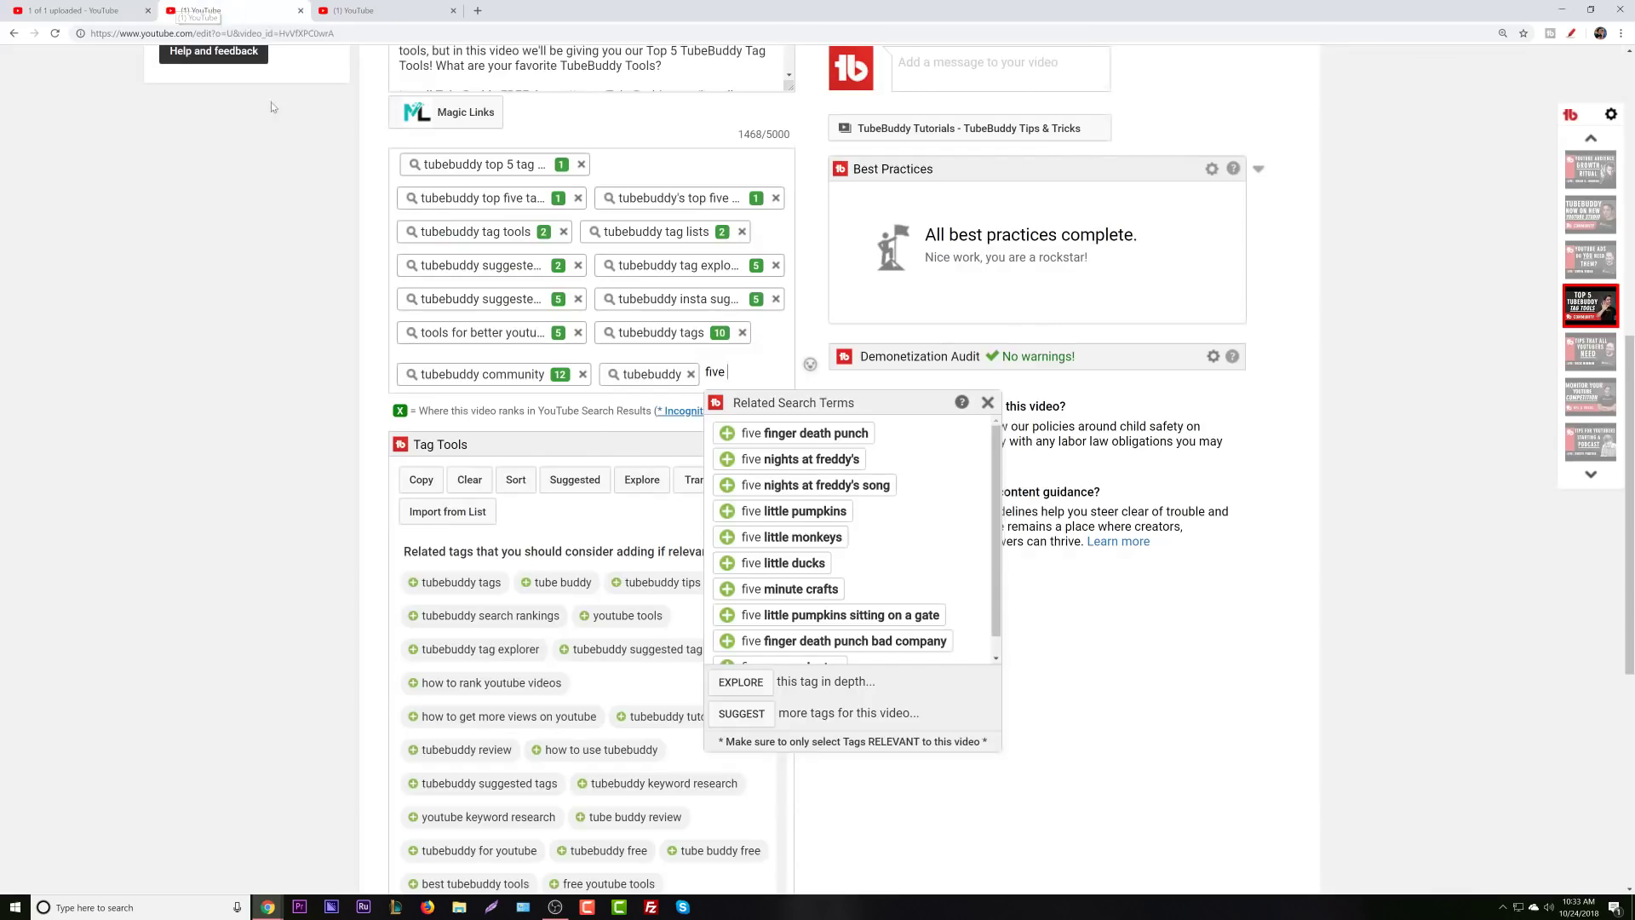
key("Return")
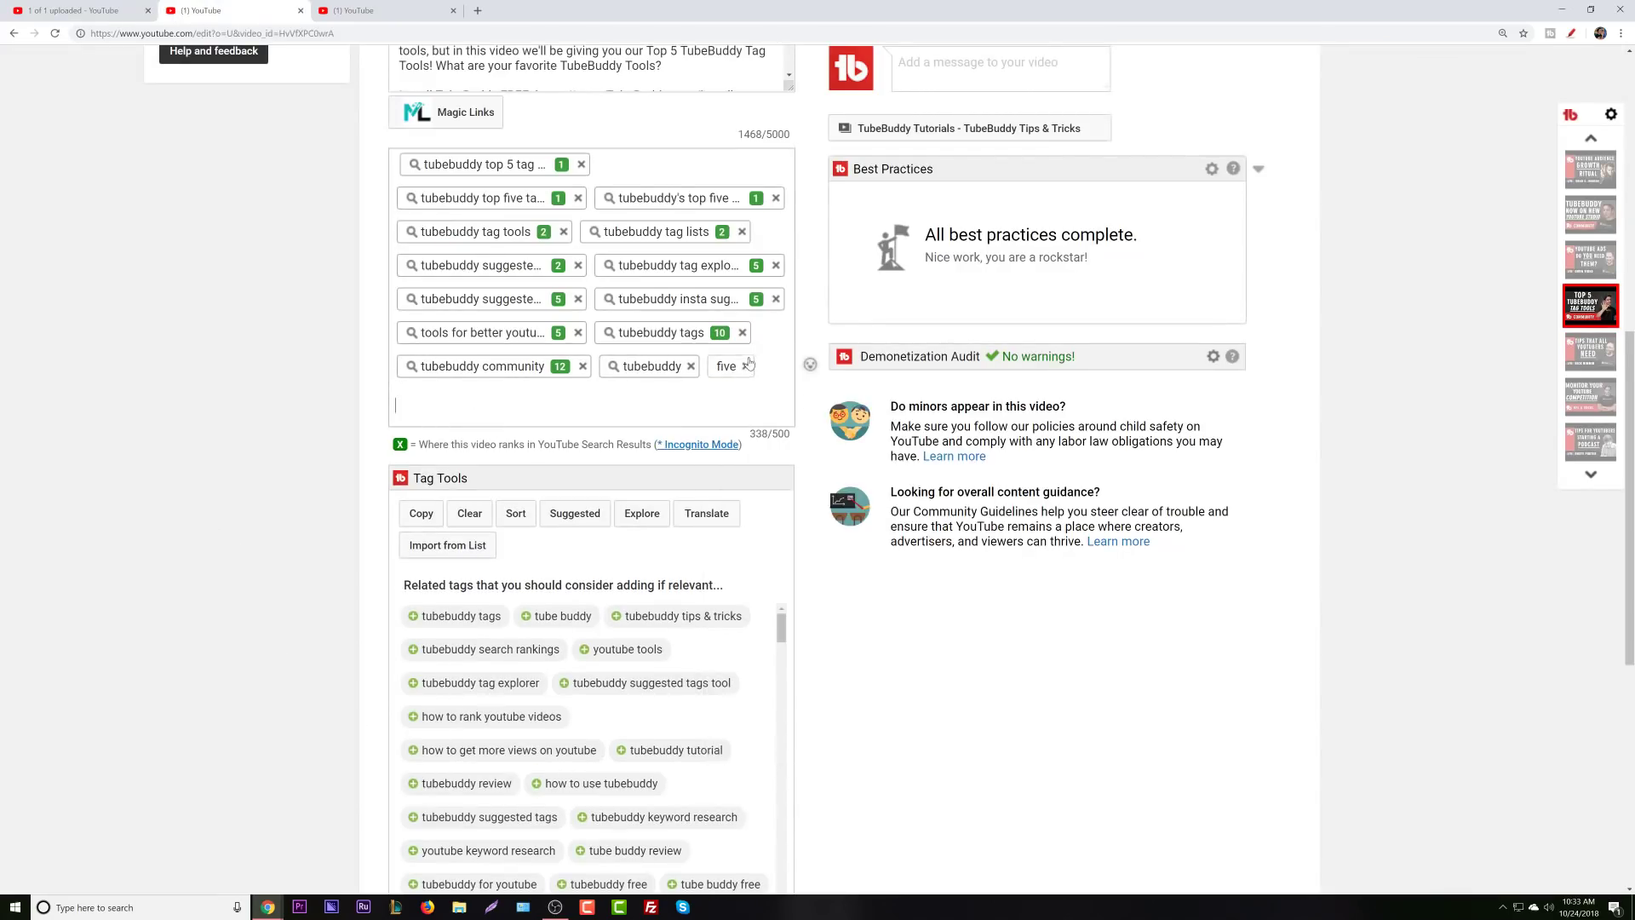
left_click(690, 367)
left_click(641, 366)
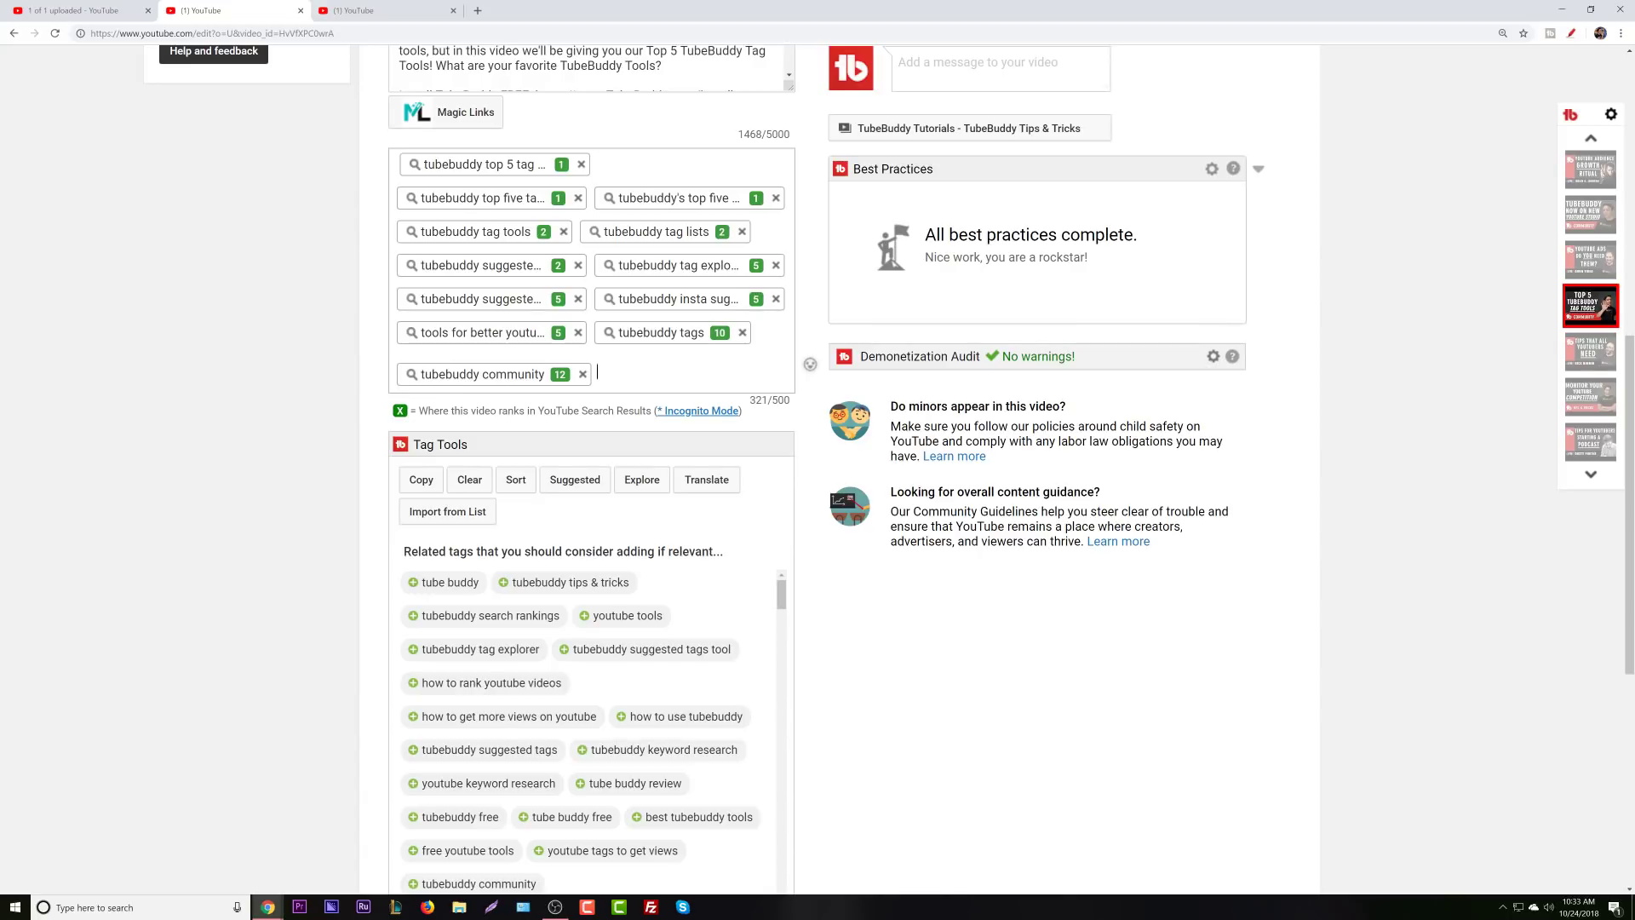
Add the copied tag "5 tools to make youtube comments easier" and apply an auto-sort of the tags by rank.
key("ctrl+v")
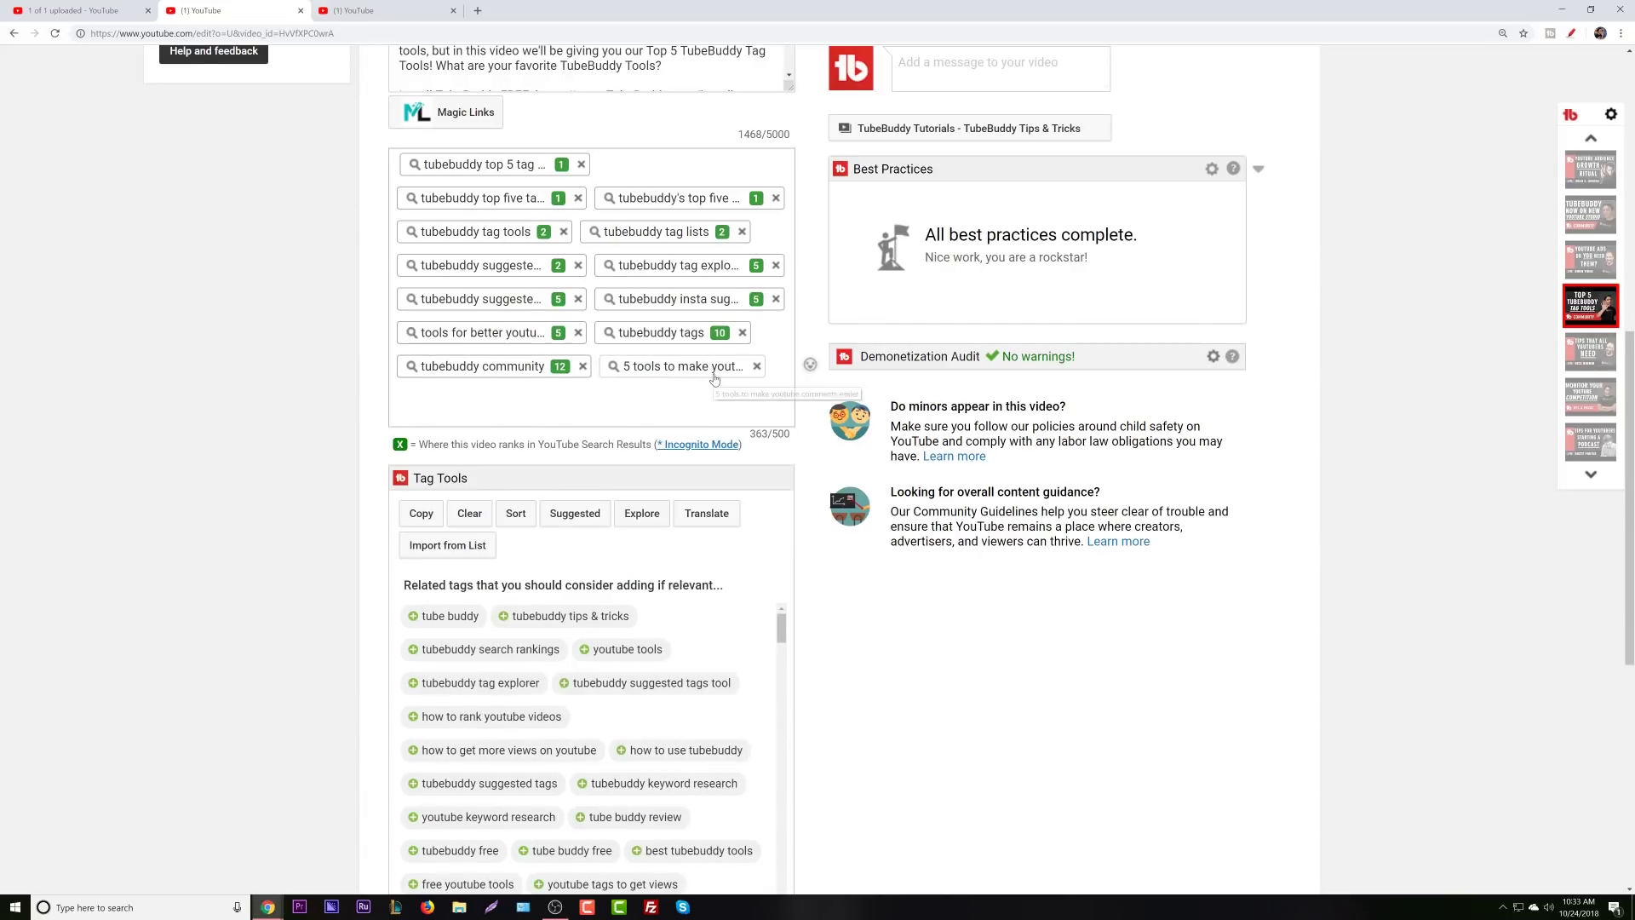
left_click(517, 513)
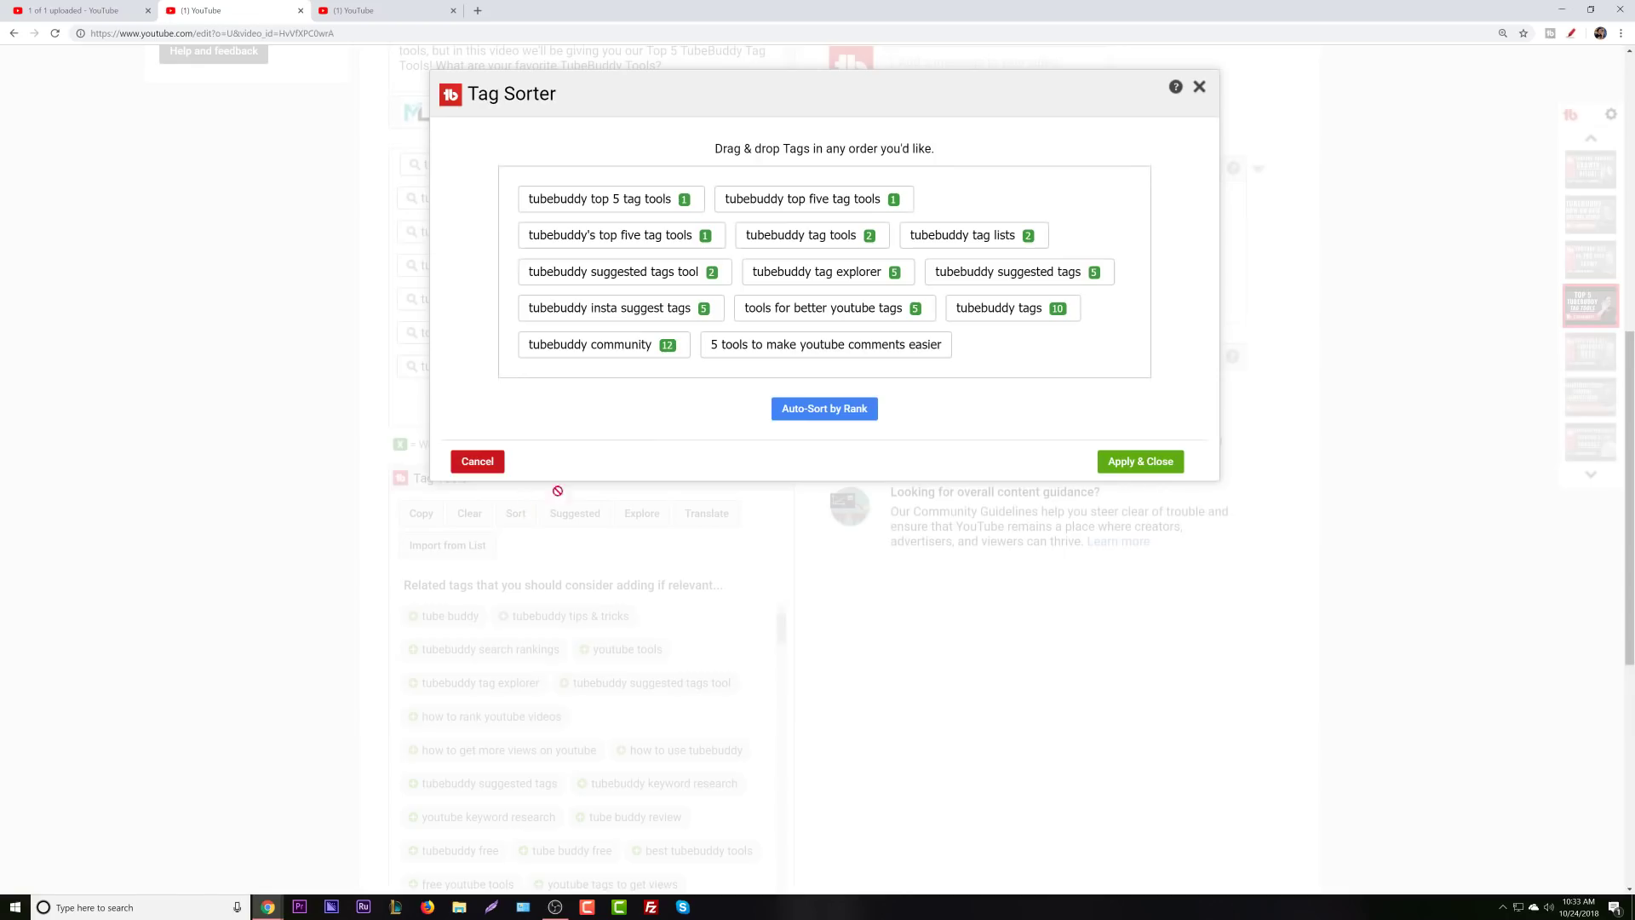
left_click(845, 417)
left_click(1138, 467)
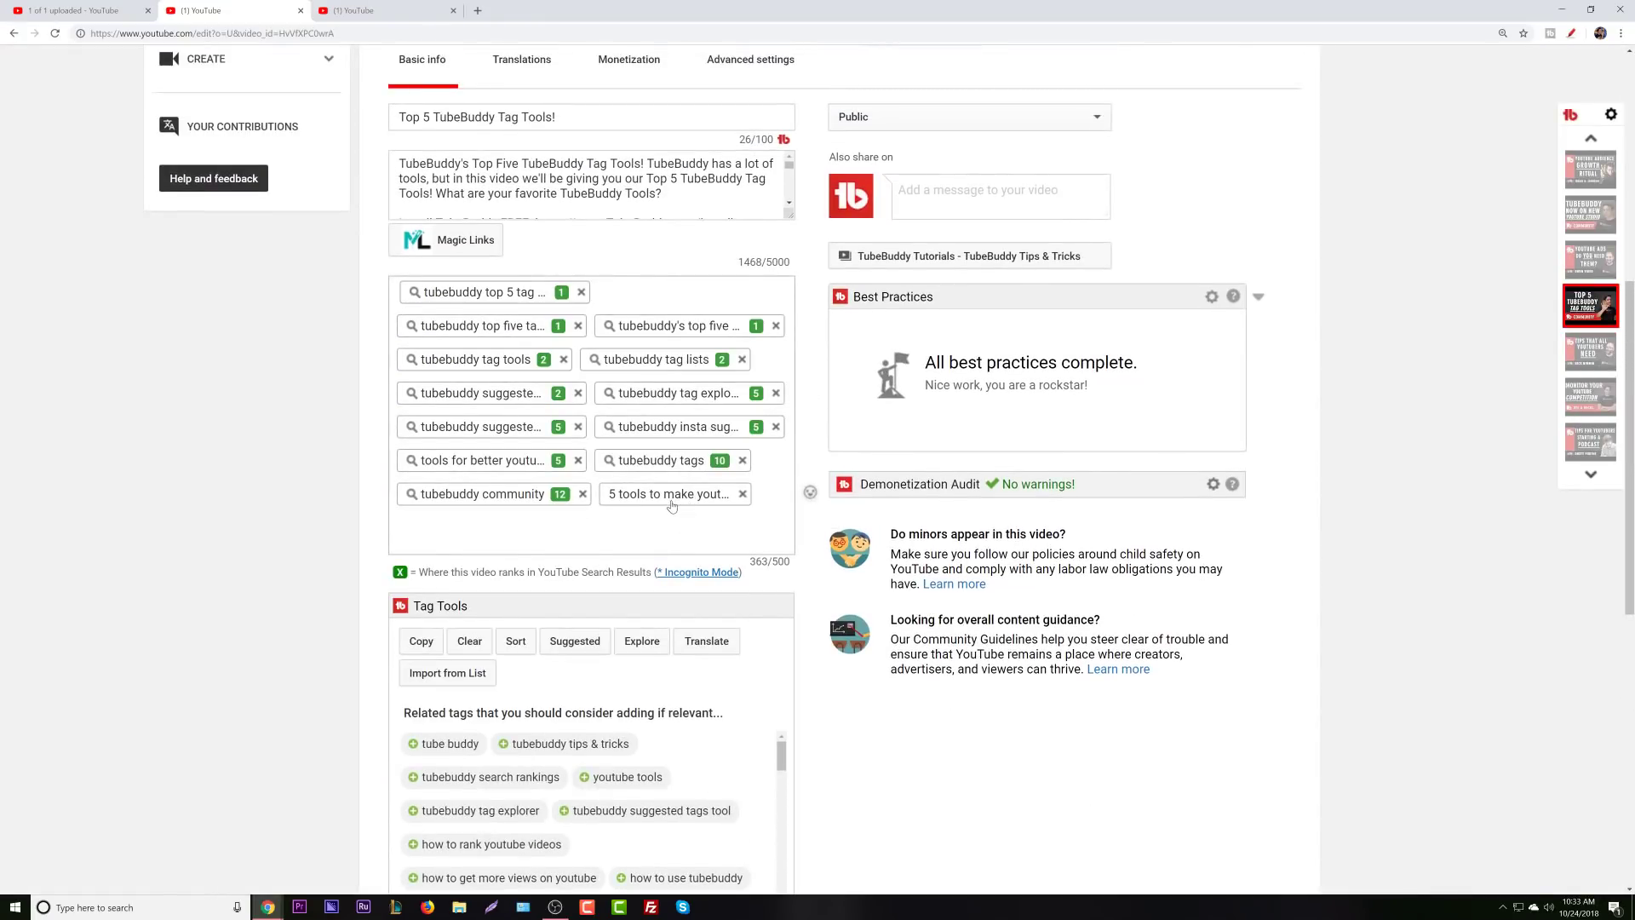
Check the search results for "5 tools to make youtube comments easier" in Keyword Explorer and close it.
left_click(661, 500)
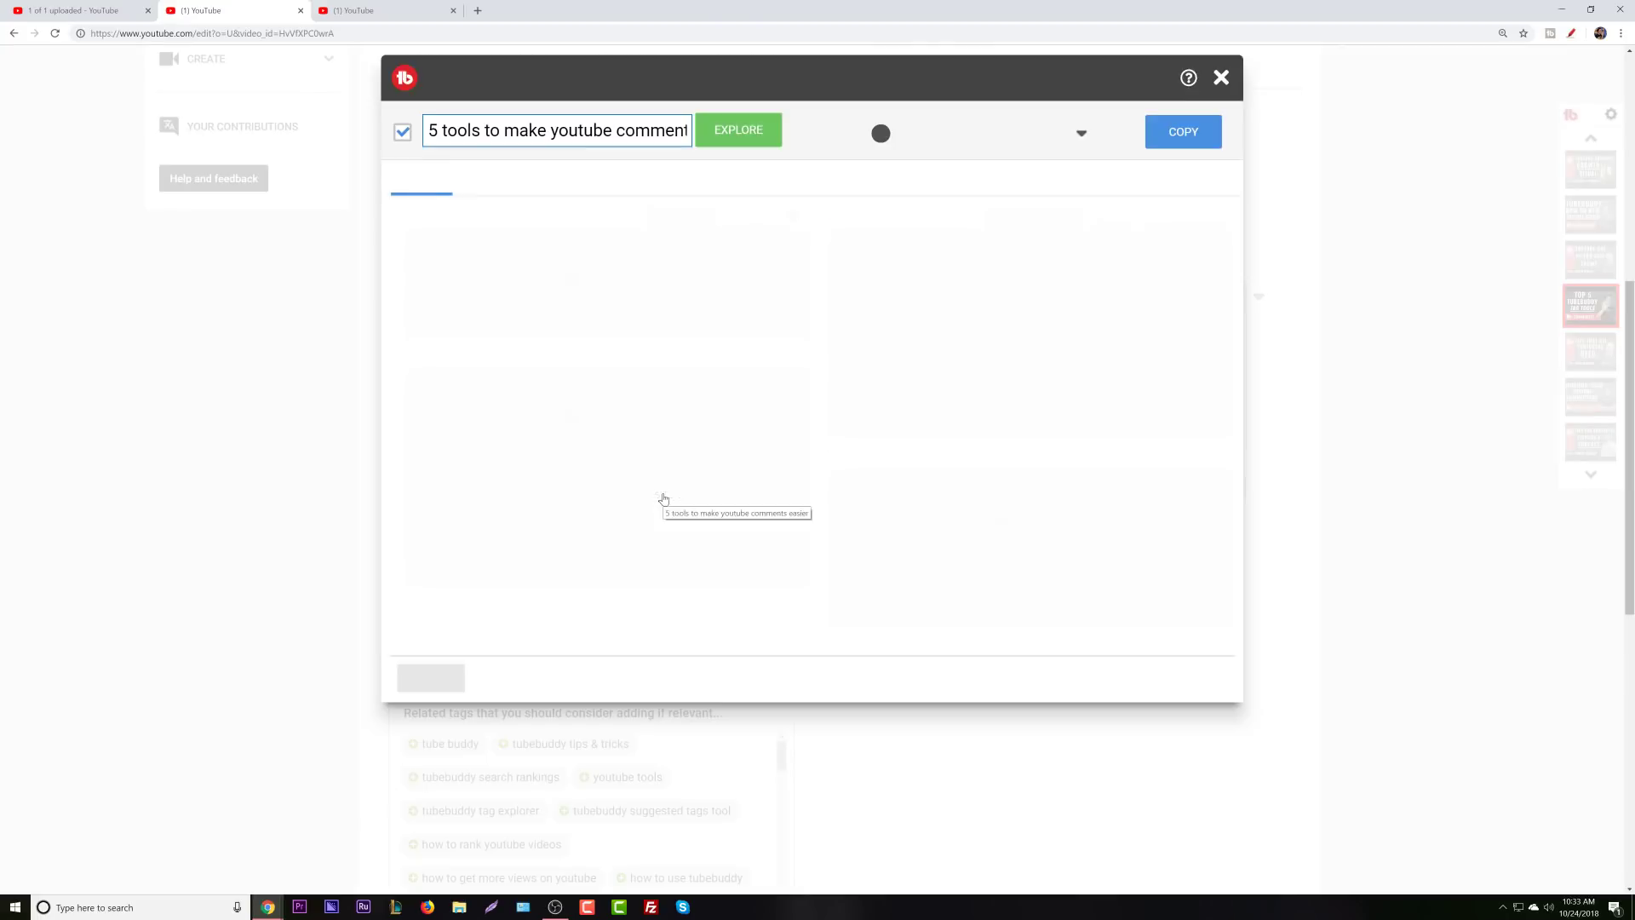
left_click(491, 181)
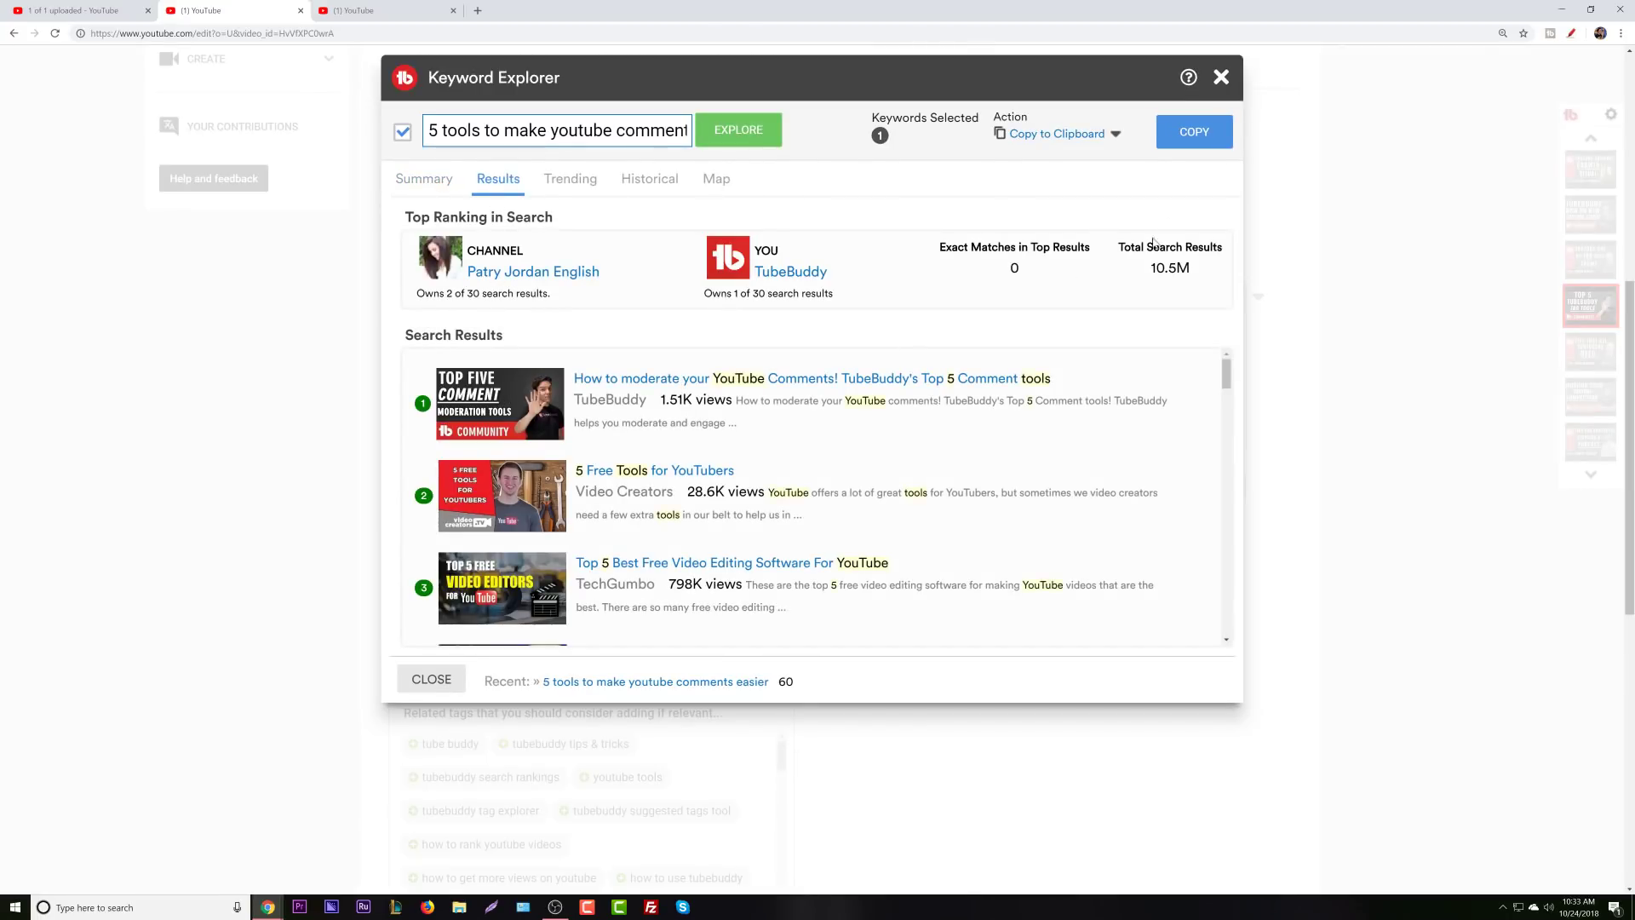
left_click(1222, 81)
Remove the tag "5 tools to make youtube comments easier" from the video and save the changes.
scroll(824, 309, "up", 5)
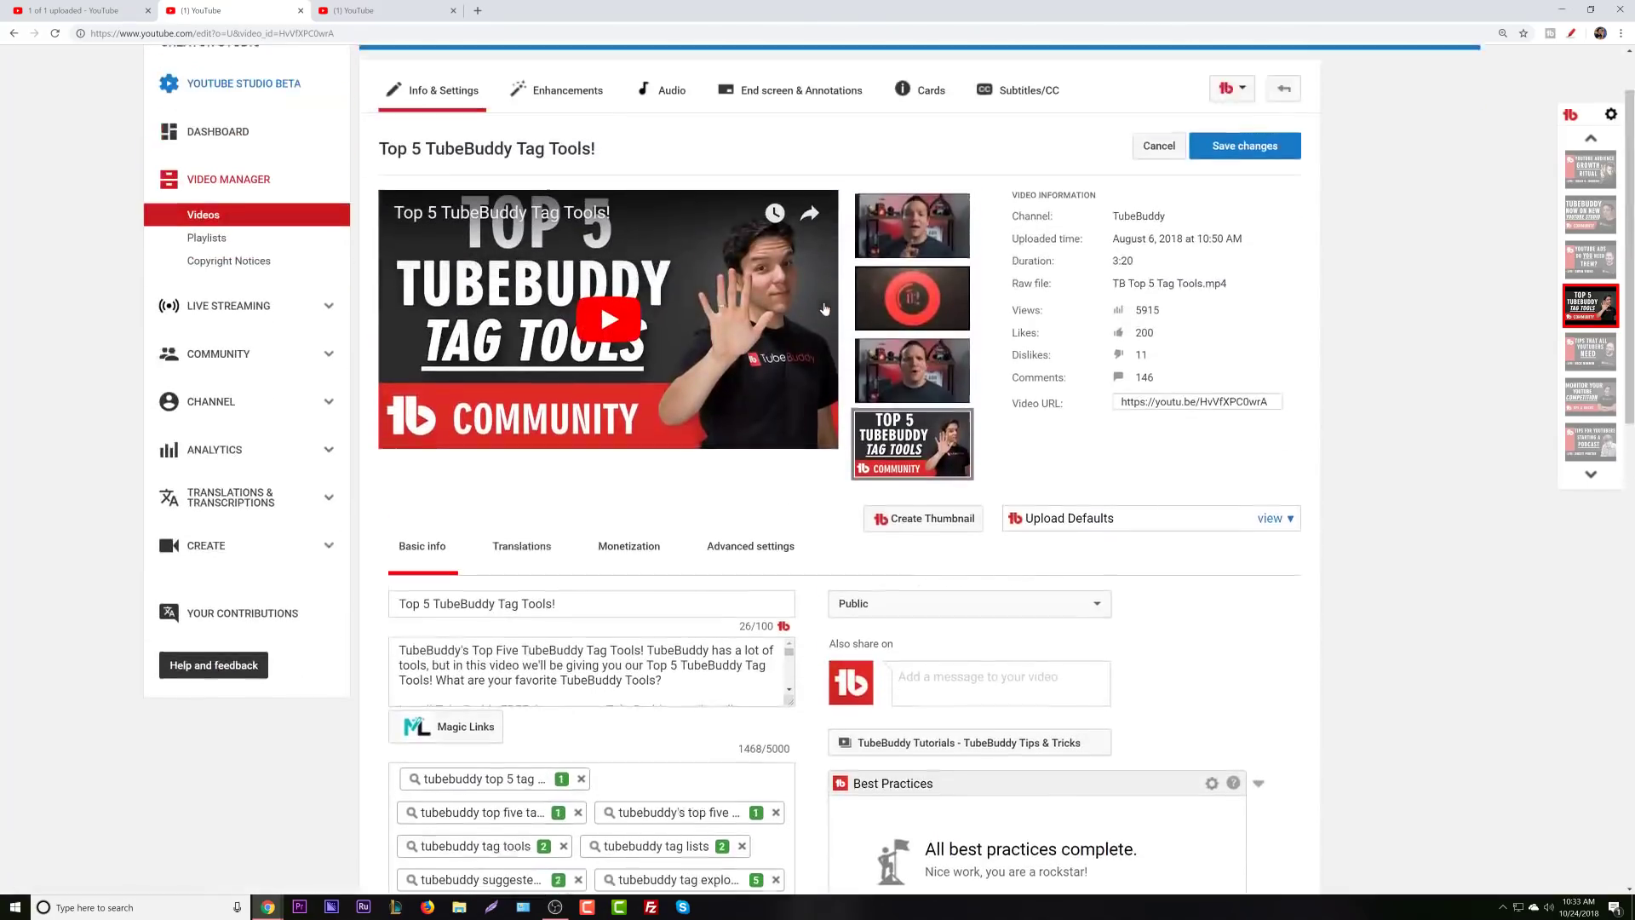
scroll(745, 551, "down", 6)
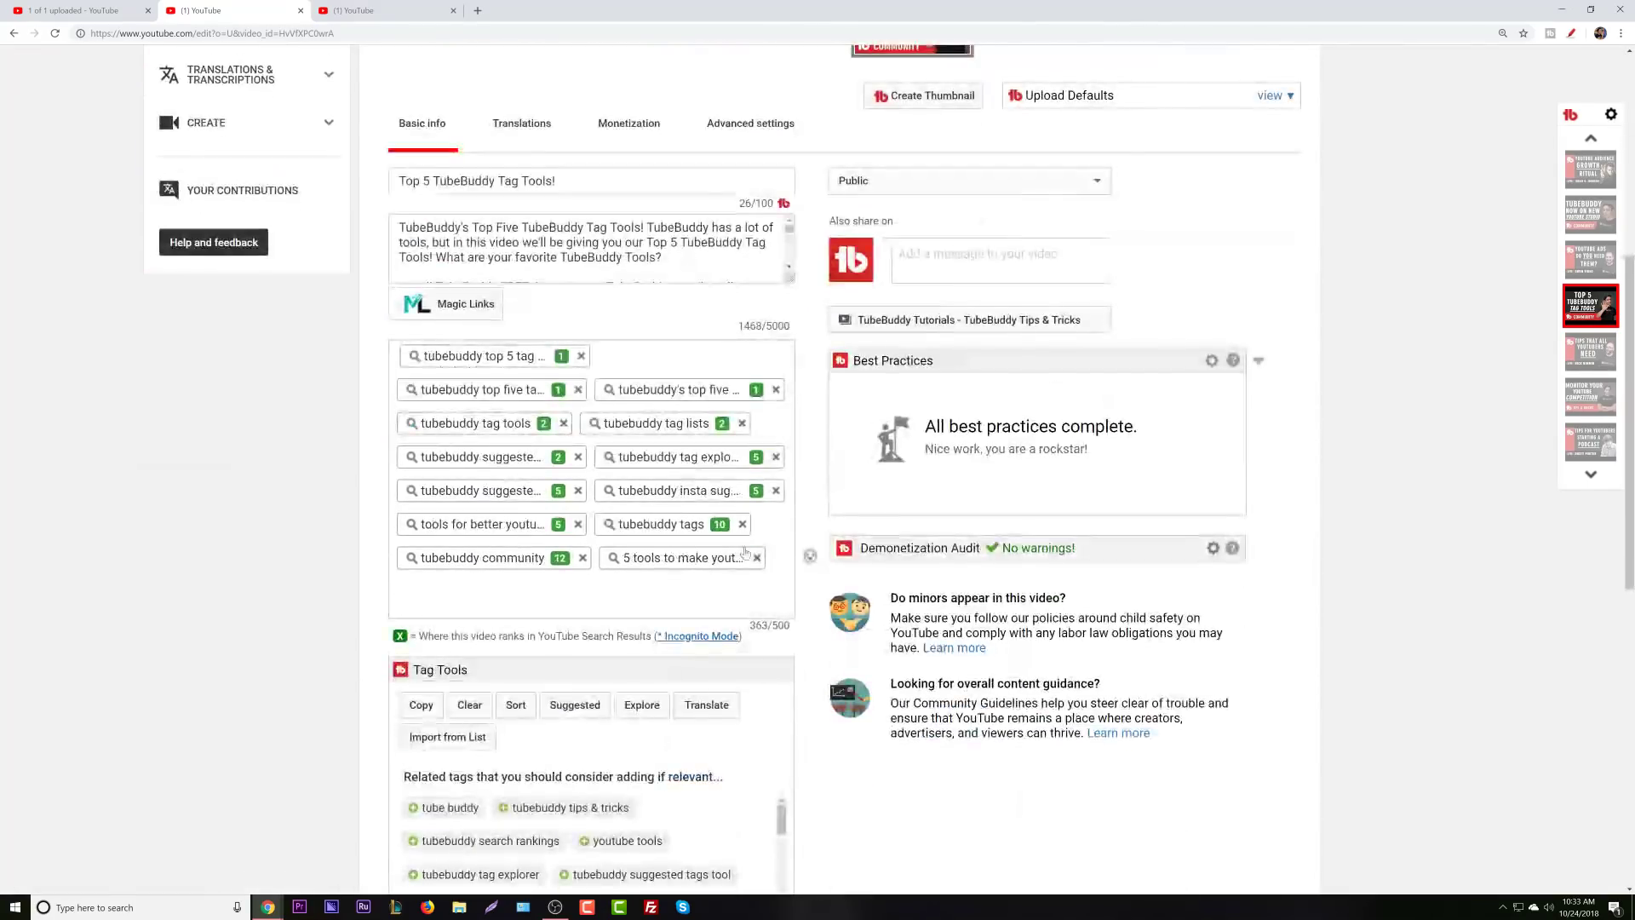
left_click(757, 557)
scroll(1124, 505, "up", 6)
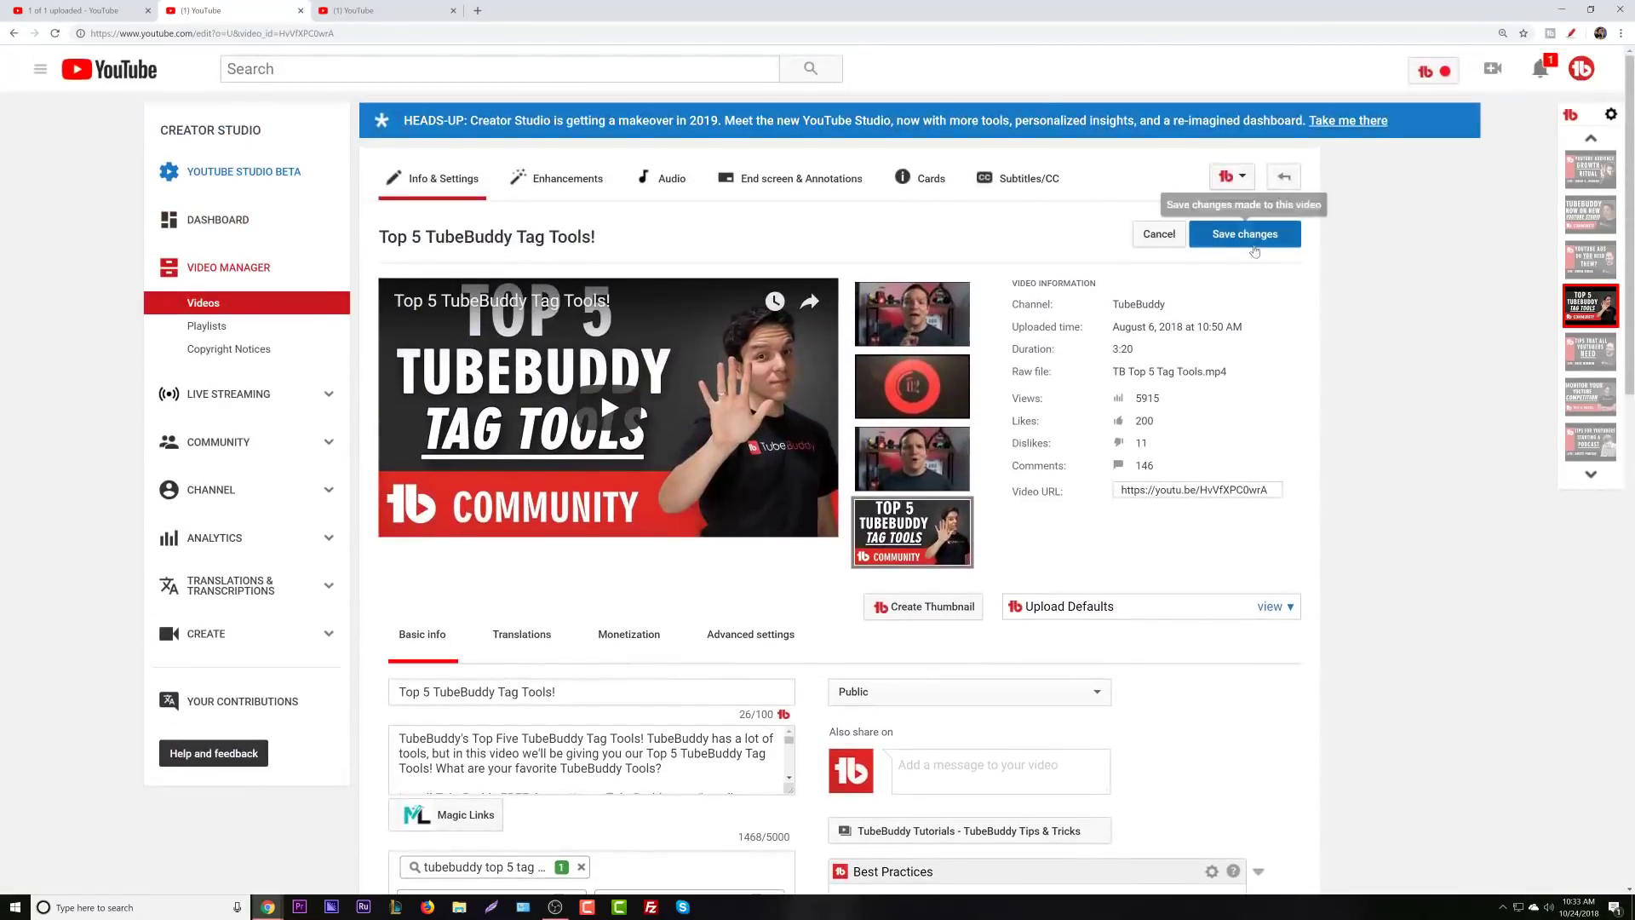
left_click(1255, 247)
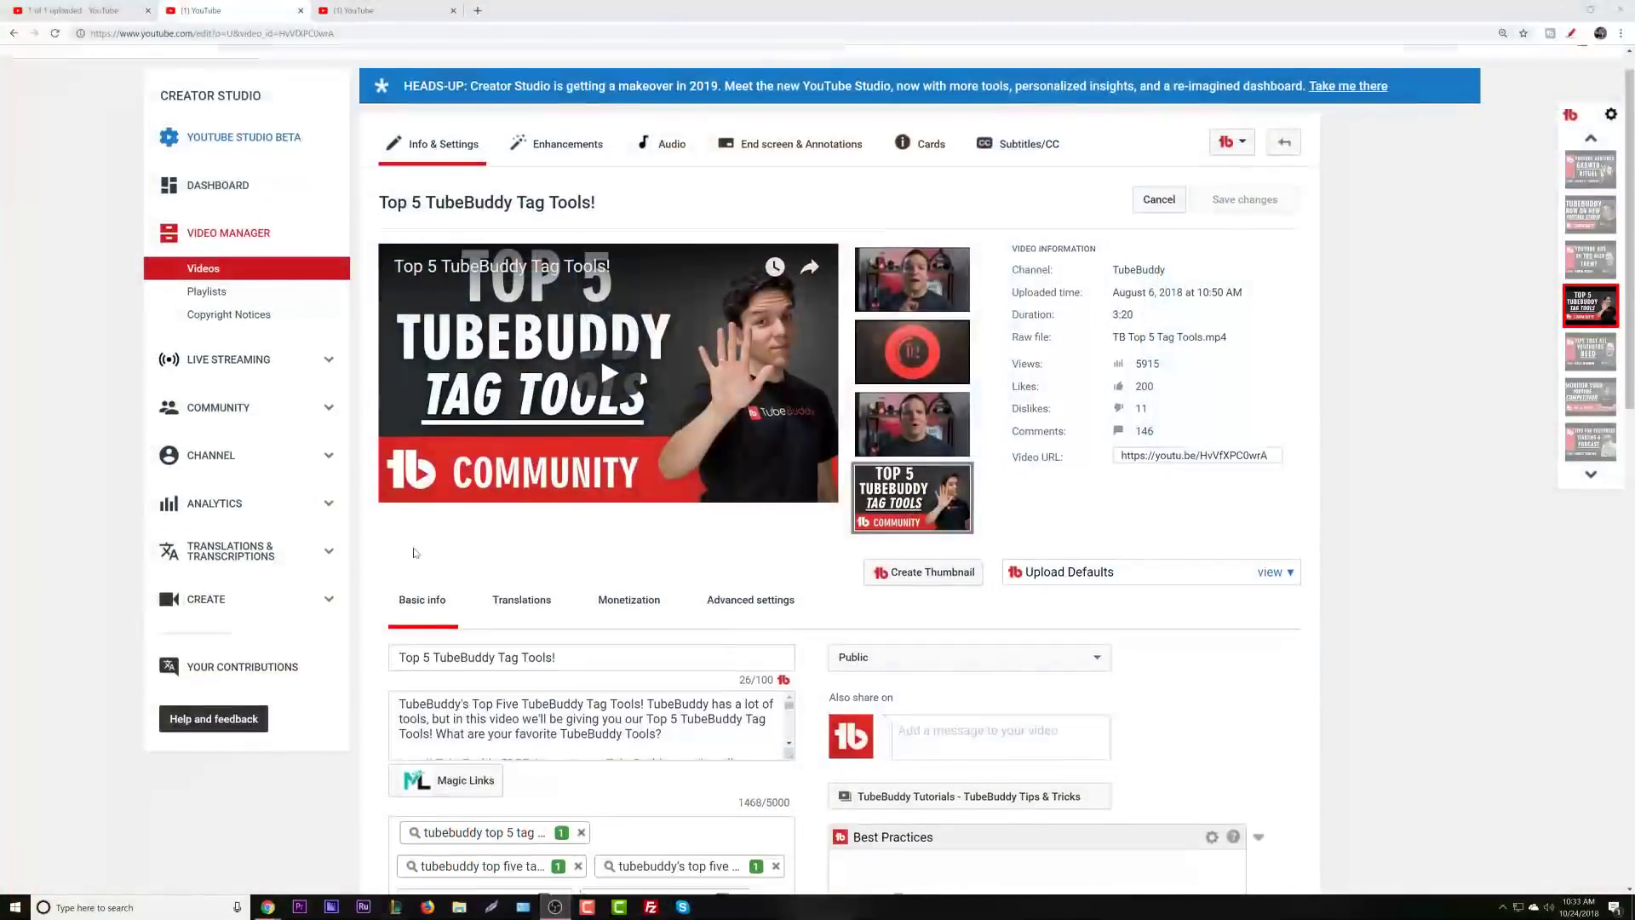
Review the video's tags and leave its edit page for the channel's video list.
scroll(539, 478, "down", 3)
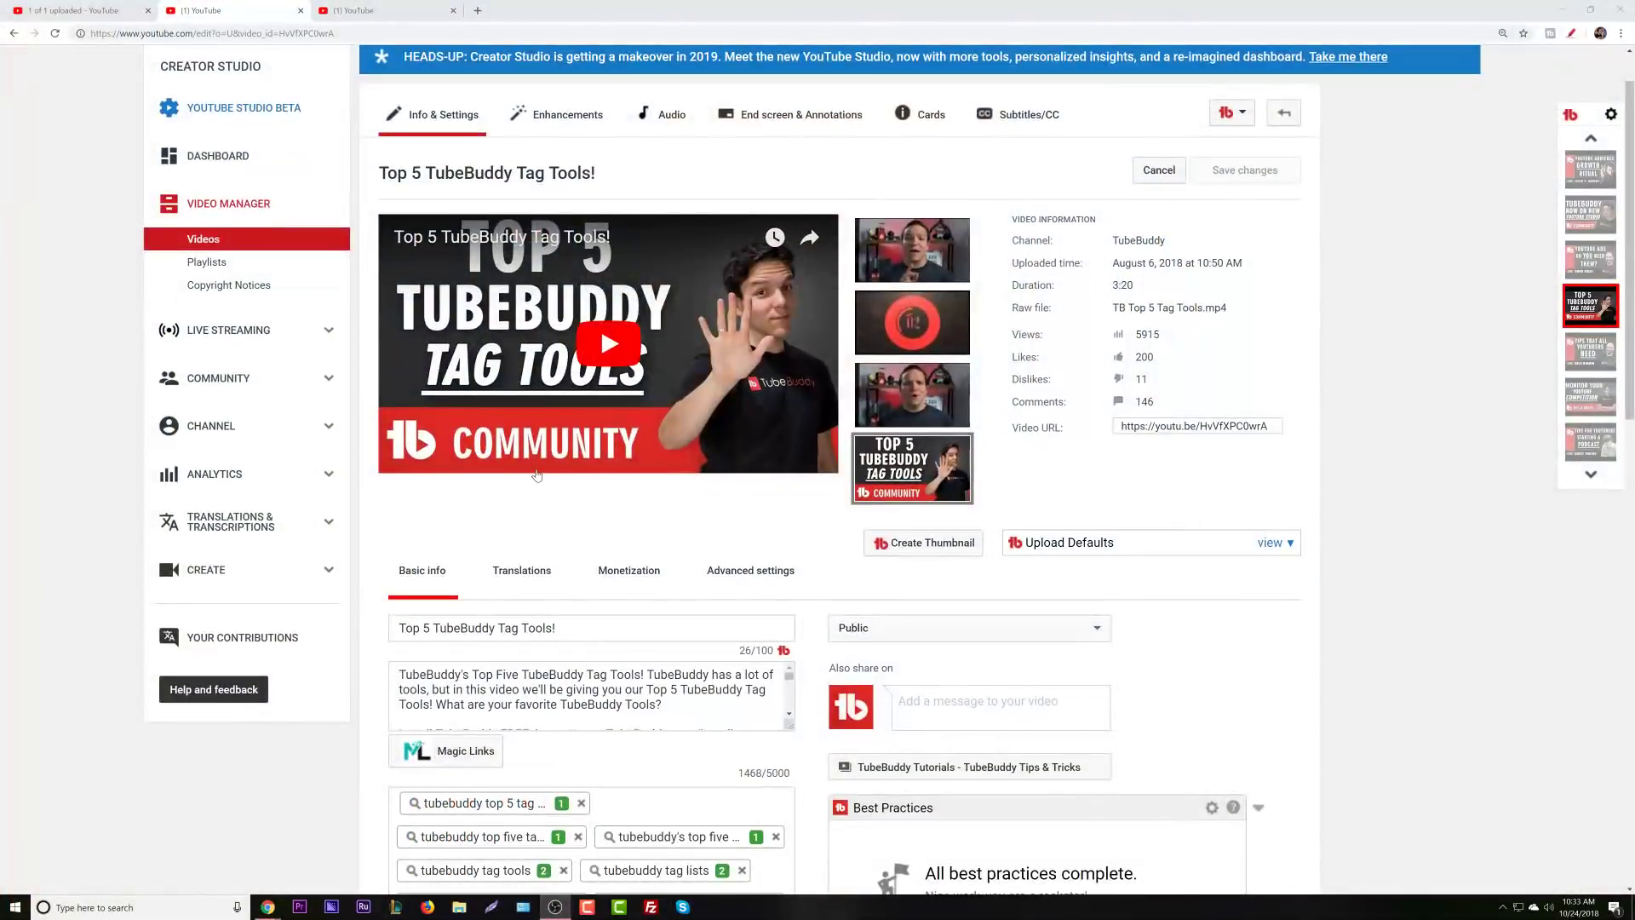
scroll(544, 474, "down", 4)
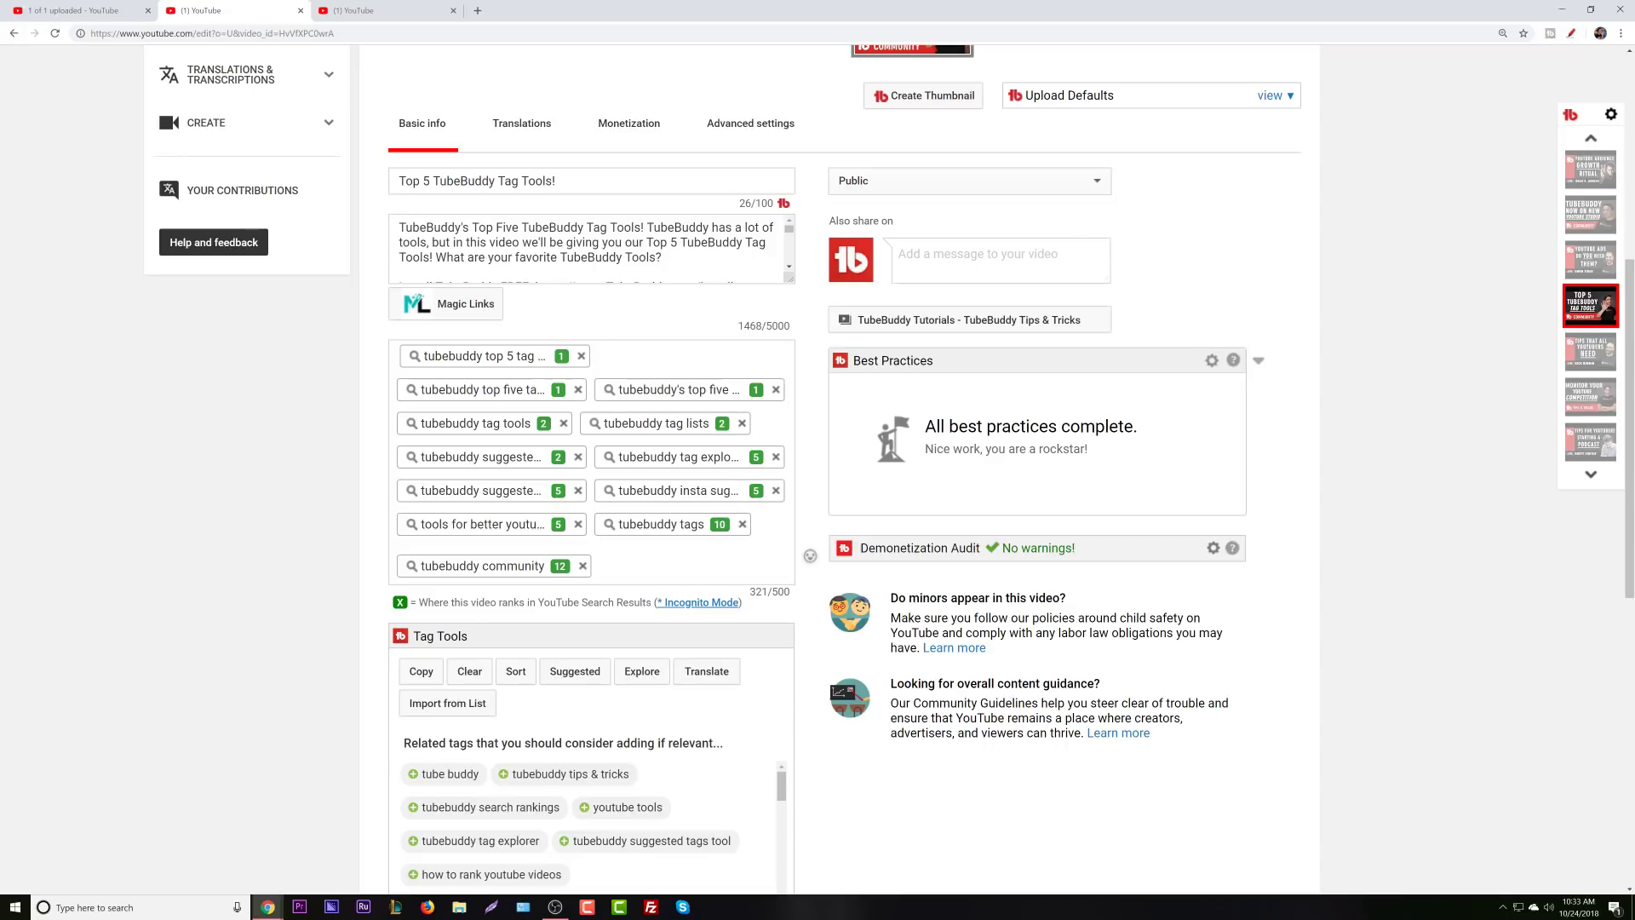
scroll(626, 385, "up", 6)
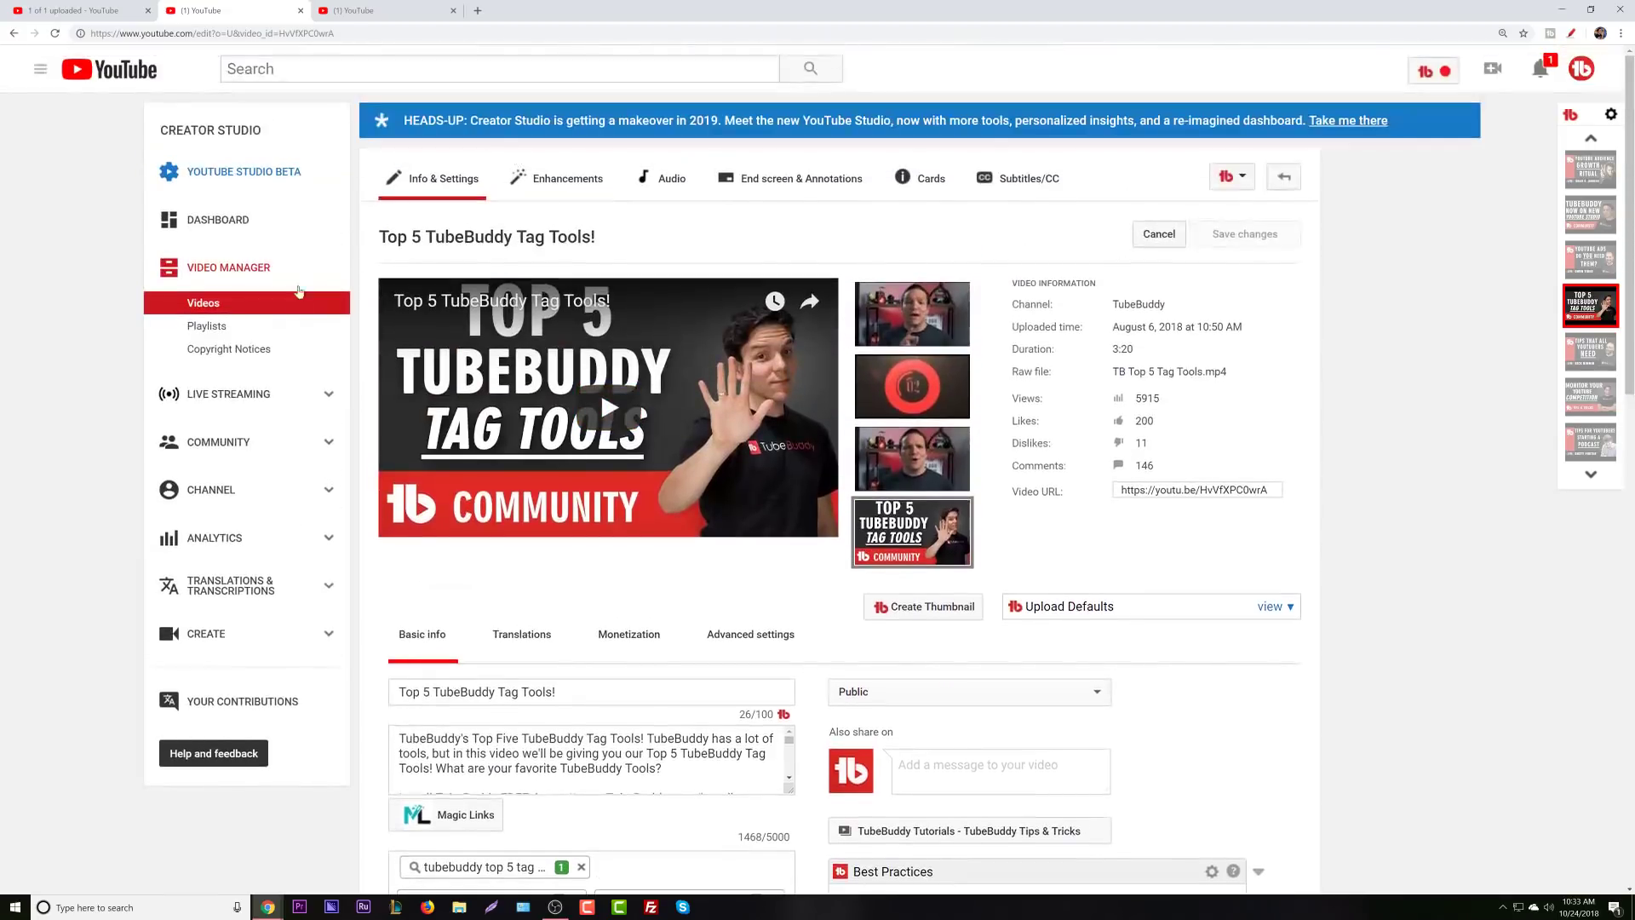
scroll(309, 305, "down", 3)
scroll(255, 264, "up", 2)
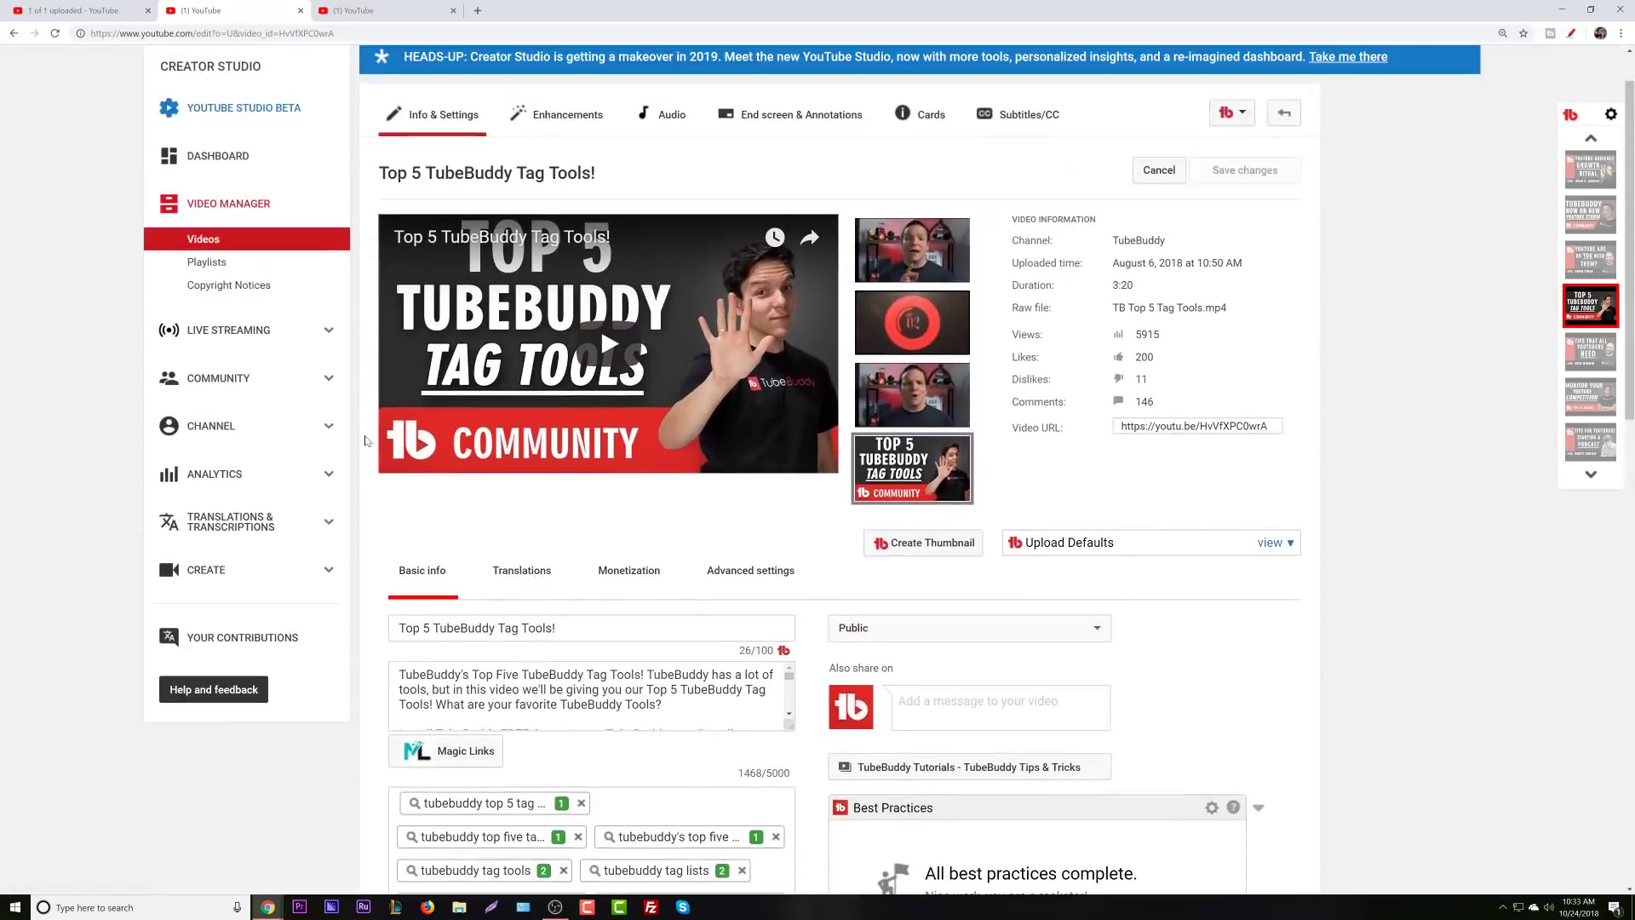
left_click(224, 245)
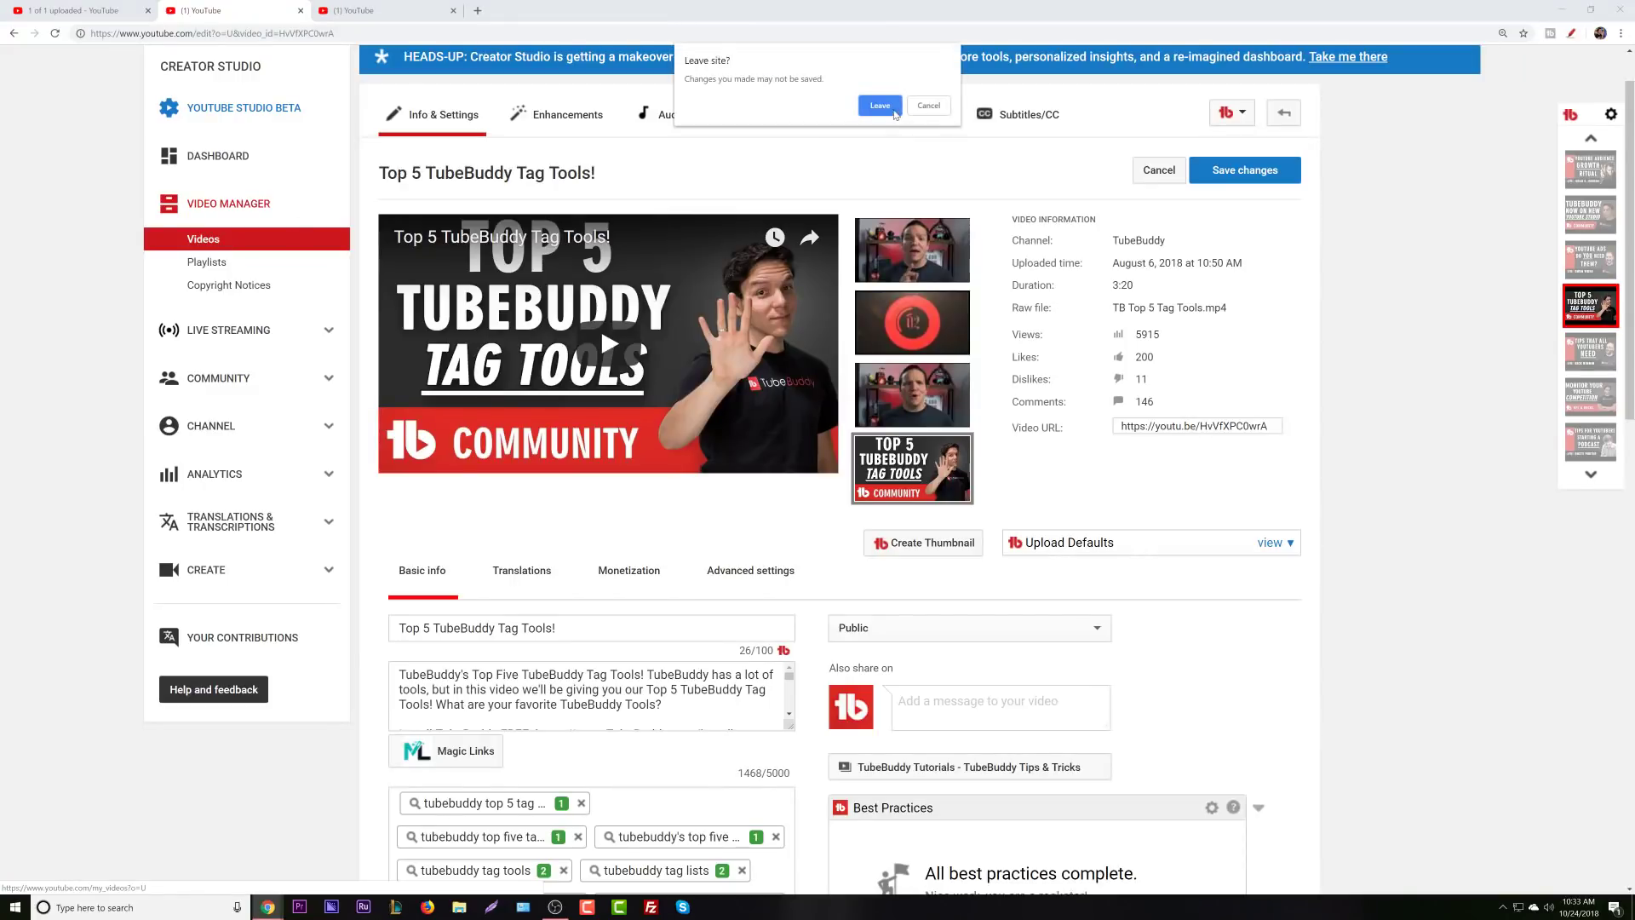
left_click(880, 105)
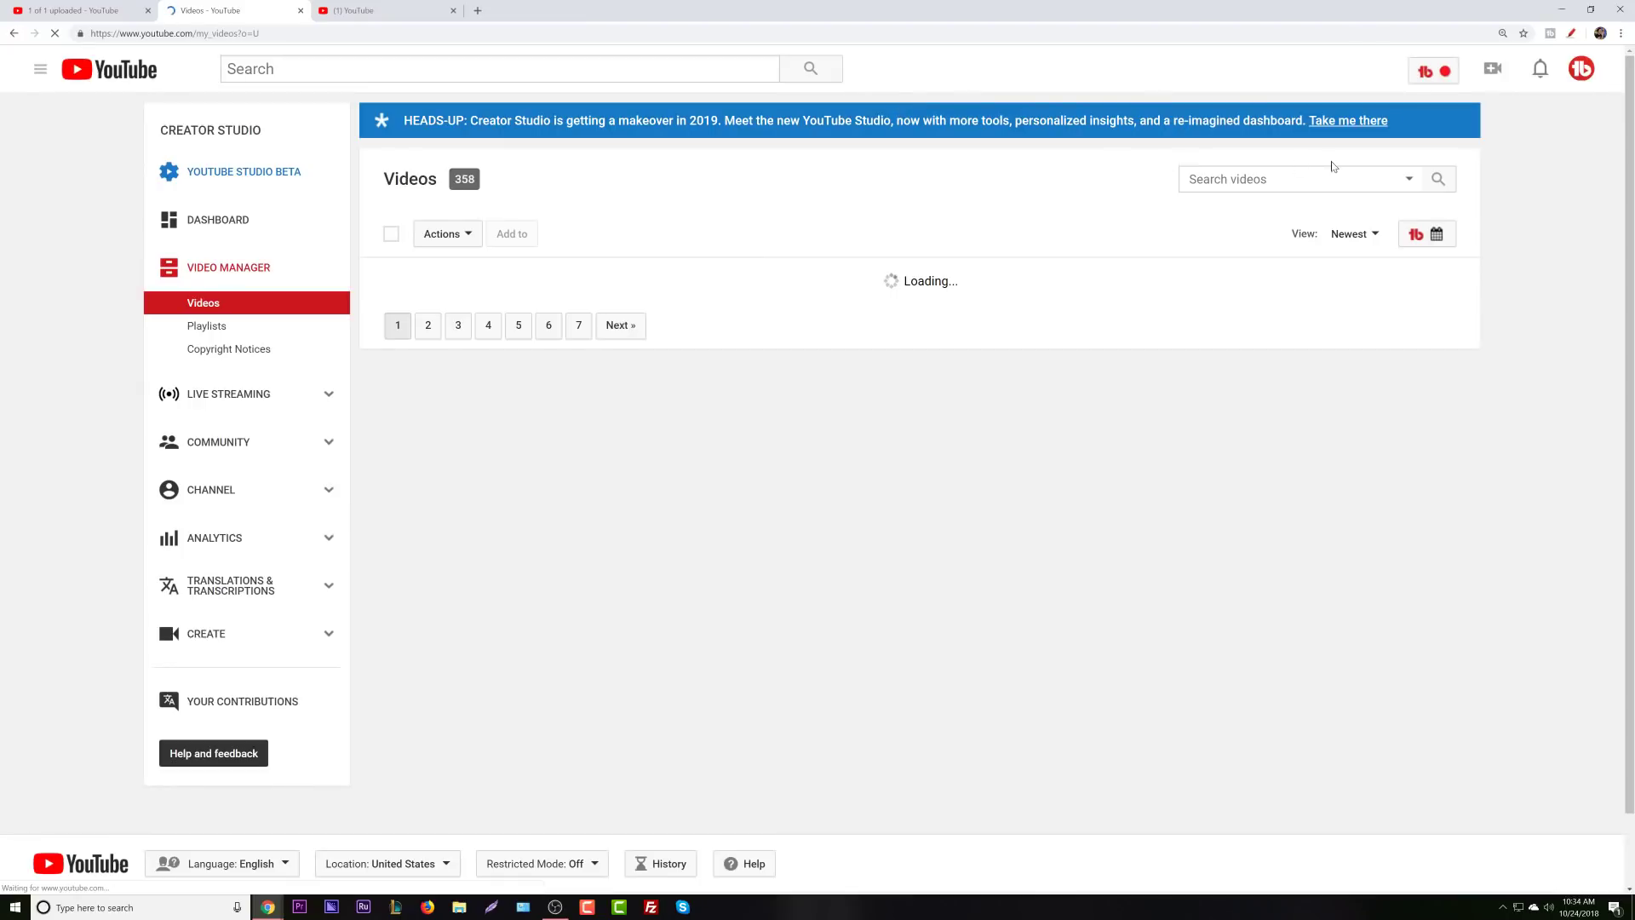
Search the channel's videos for "5 comment tools" and open "5 tools to make YouTube comments easier - TubeBuddy Comment Moderation" for editing.
left_click(1235, 179)
type("5")
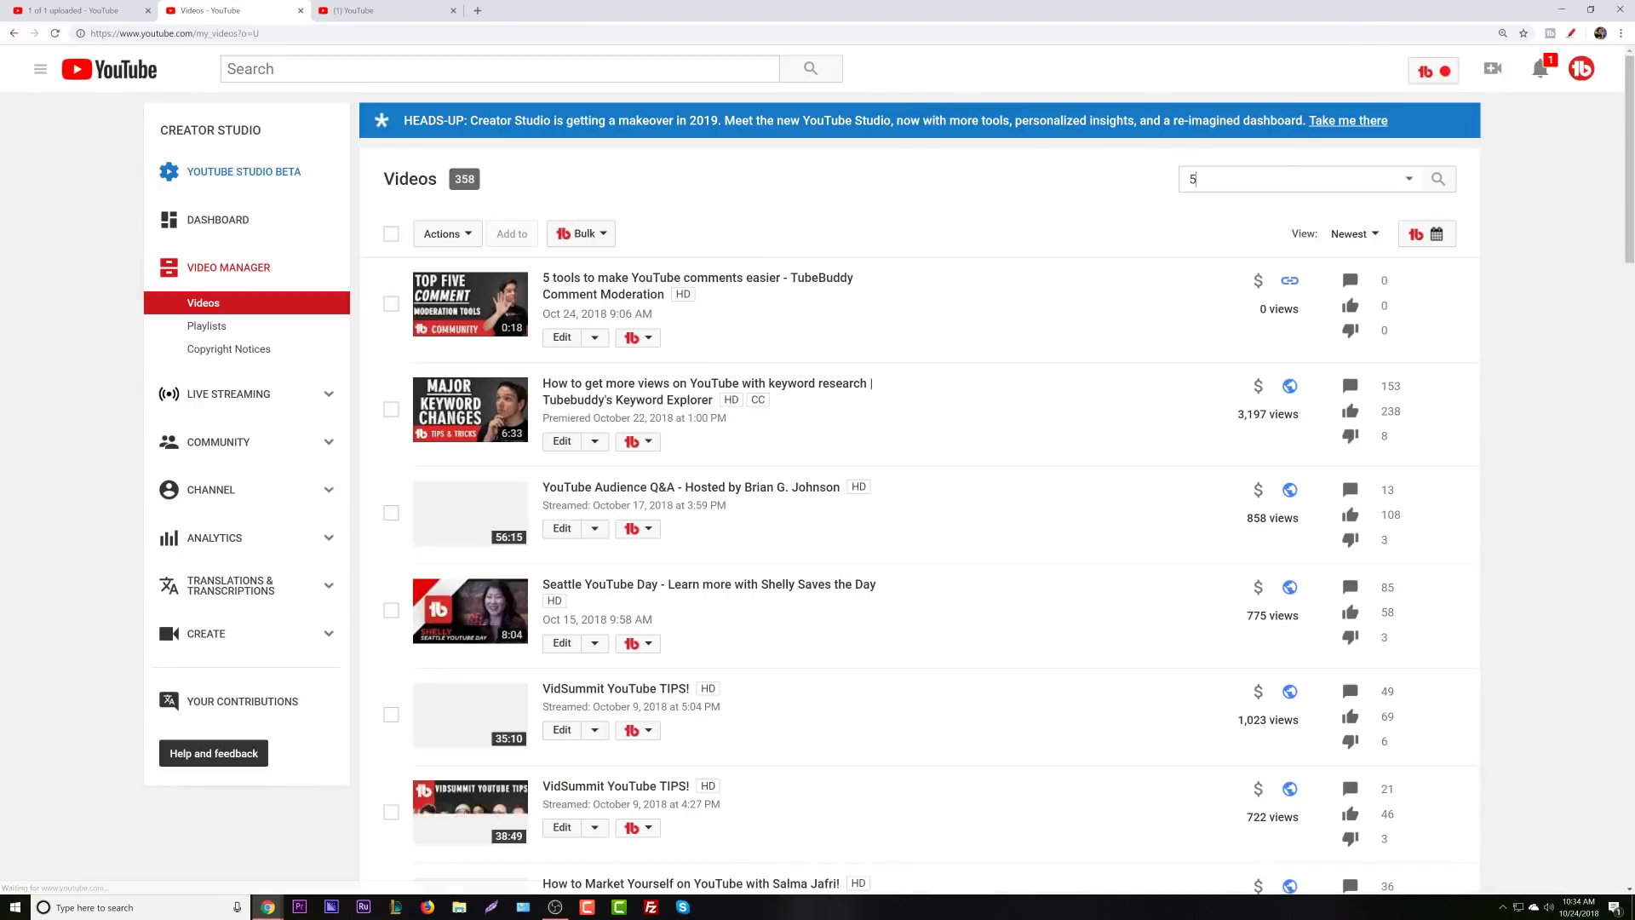
type(" comment tool")
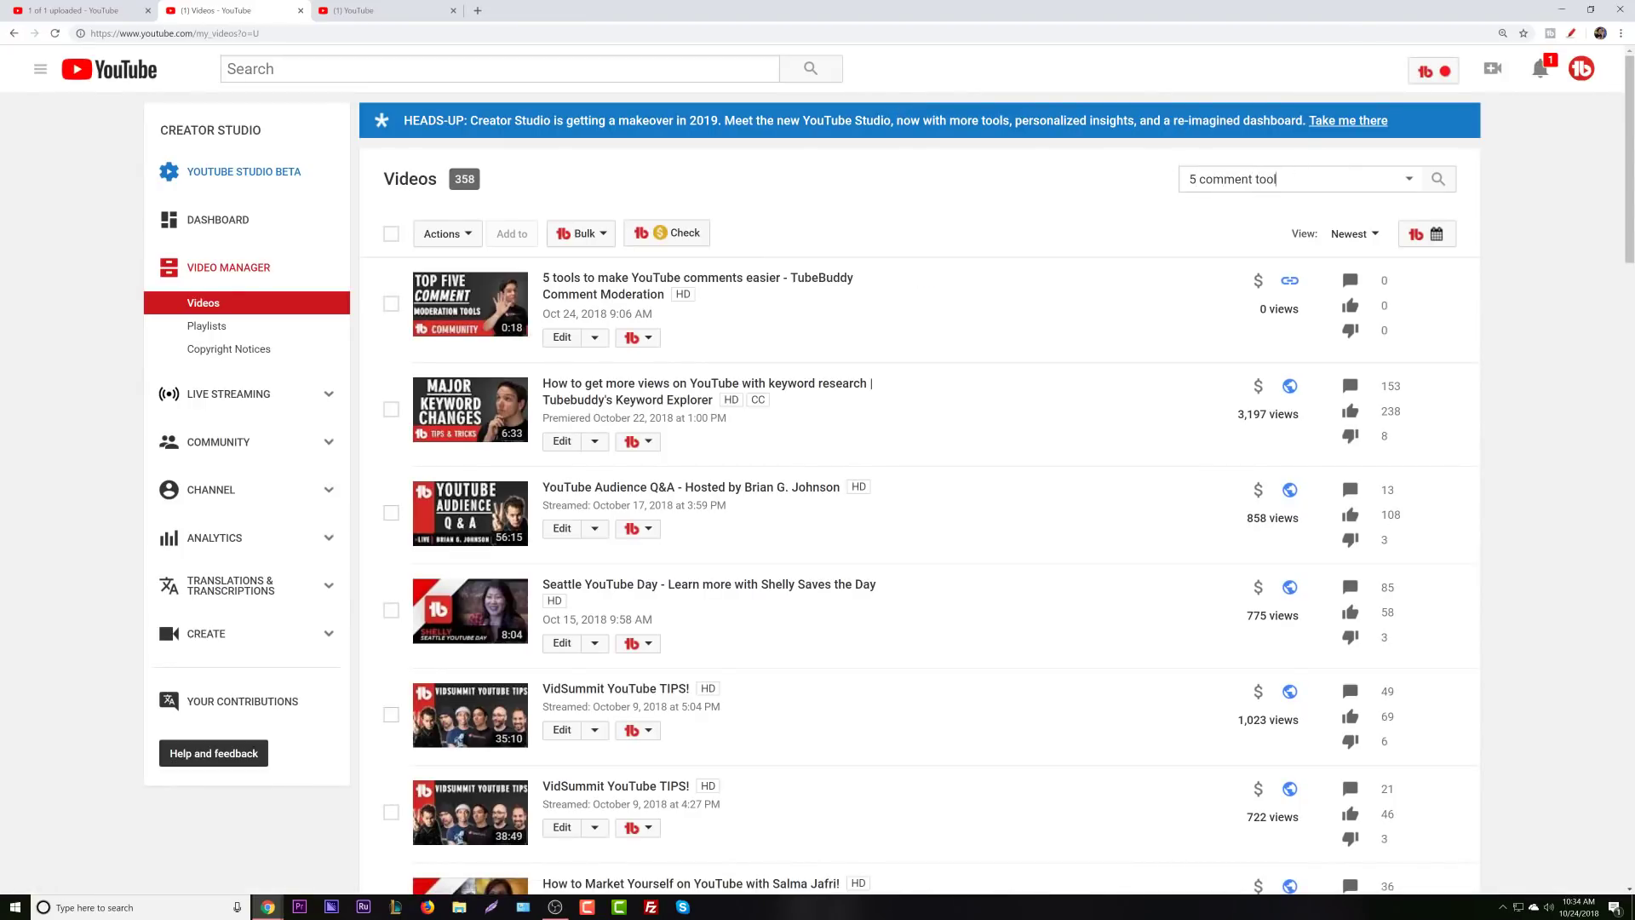
type("s")
key("Return")
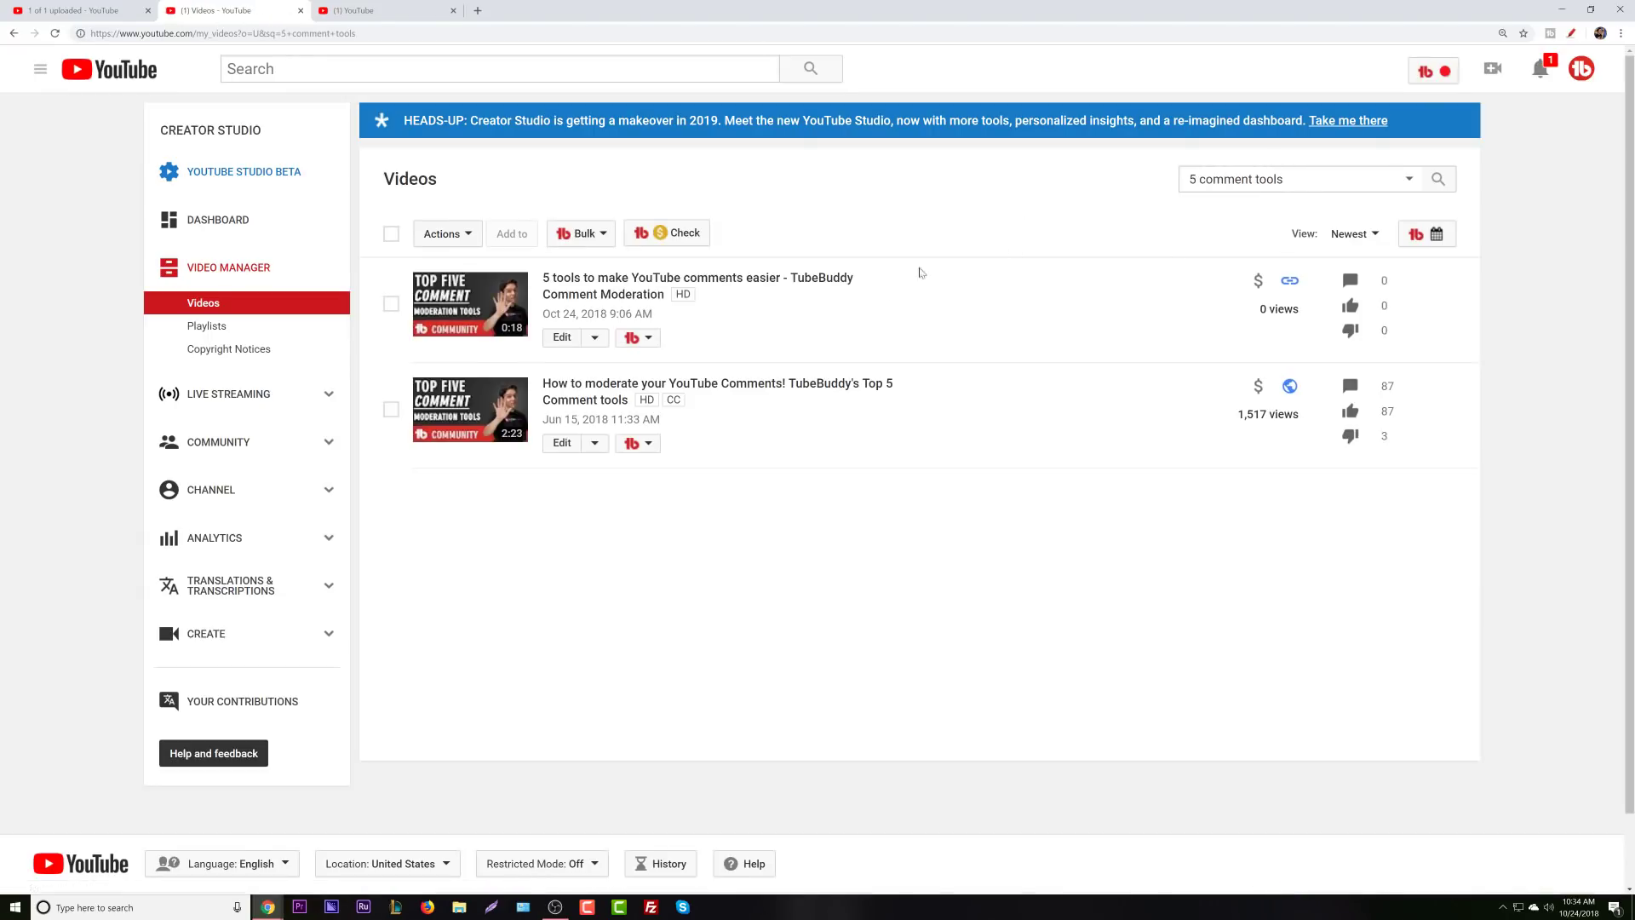
left_click(564, 339)
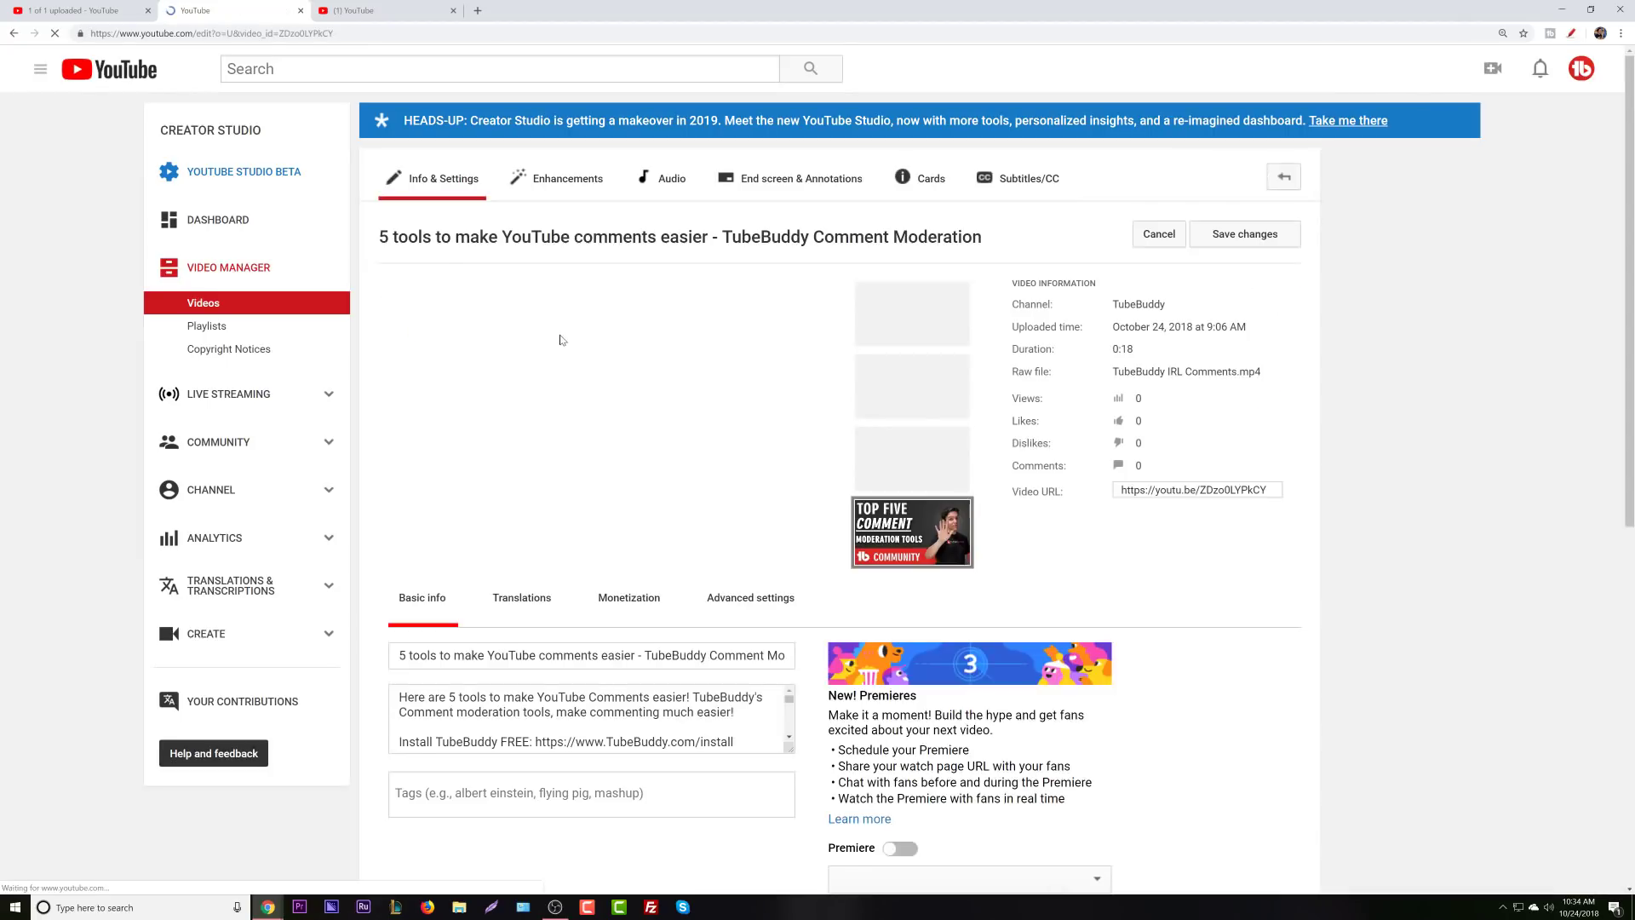
scroll(656, 435, "down", 5)
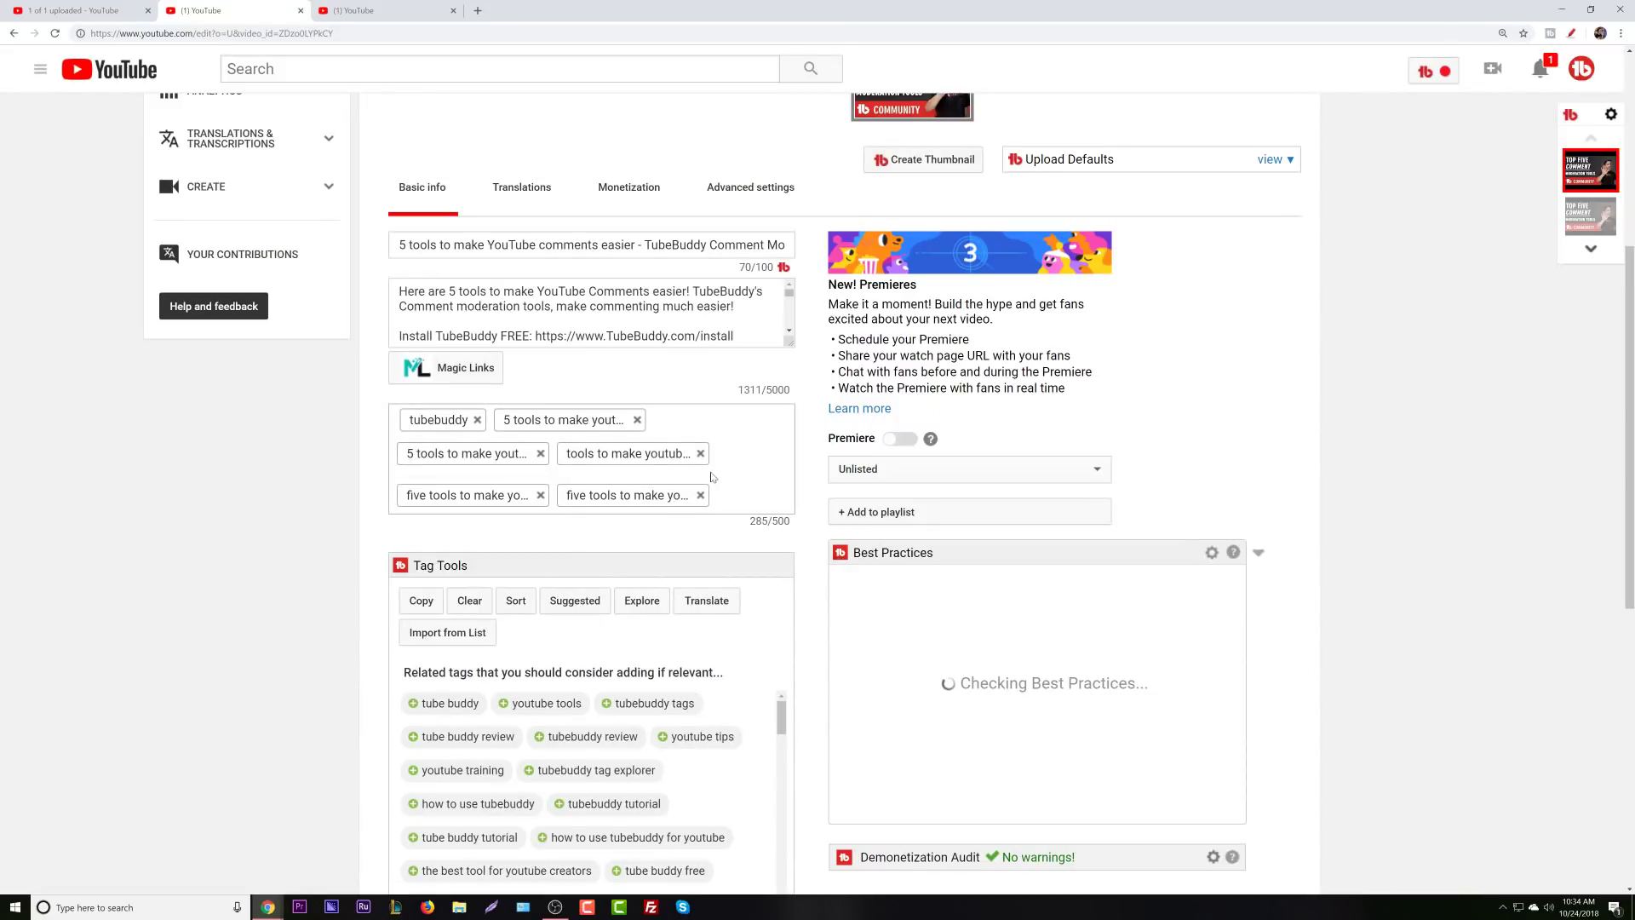
scroll(767, 499, "up", 4)
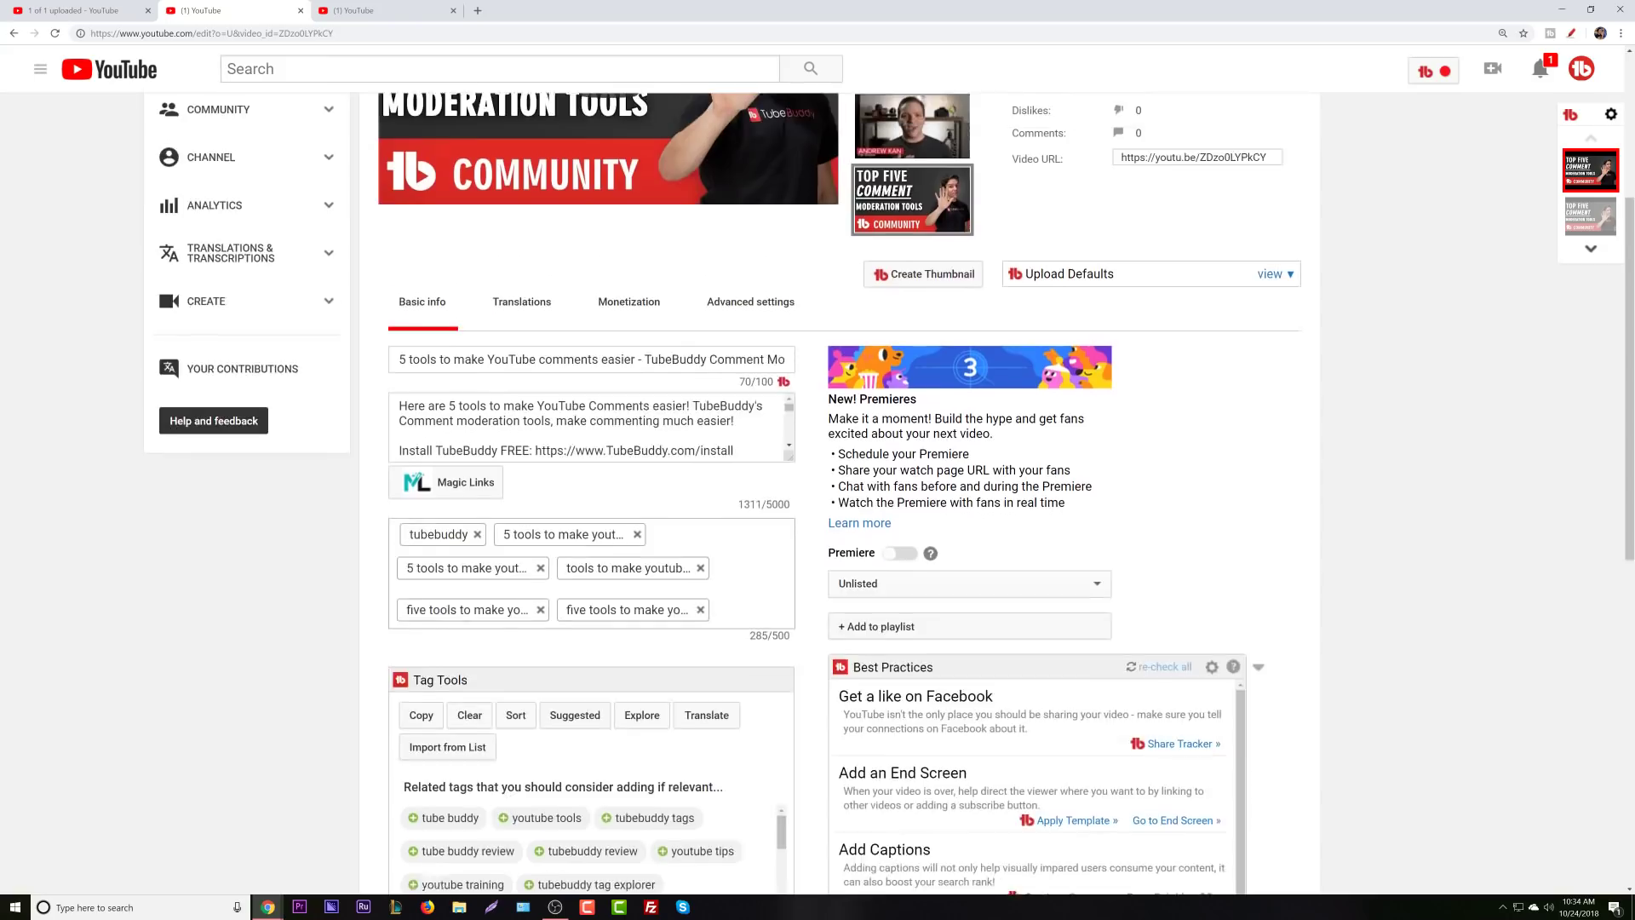
Return to the video list and open "How to moderate your YouTube Comments! TubeBuddy's Top 5 Comment tools" for editing, showing its tag rankings.
left_click(13, 34)
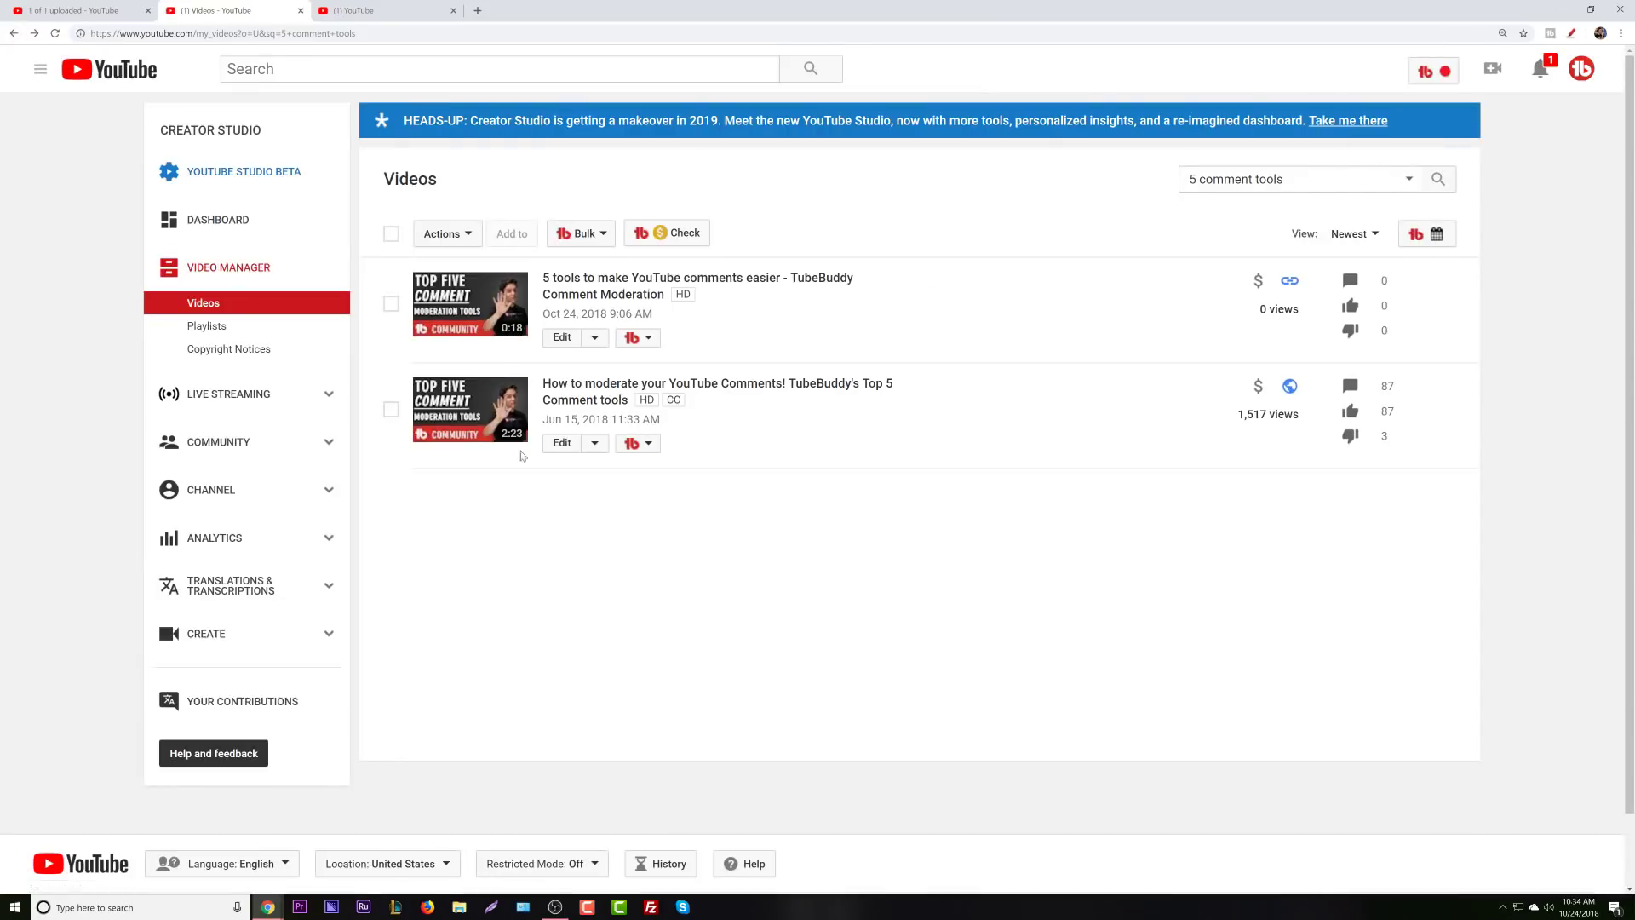
left_click(555, 450)
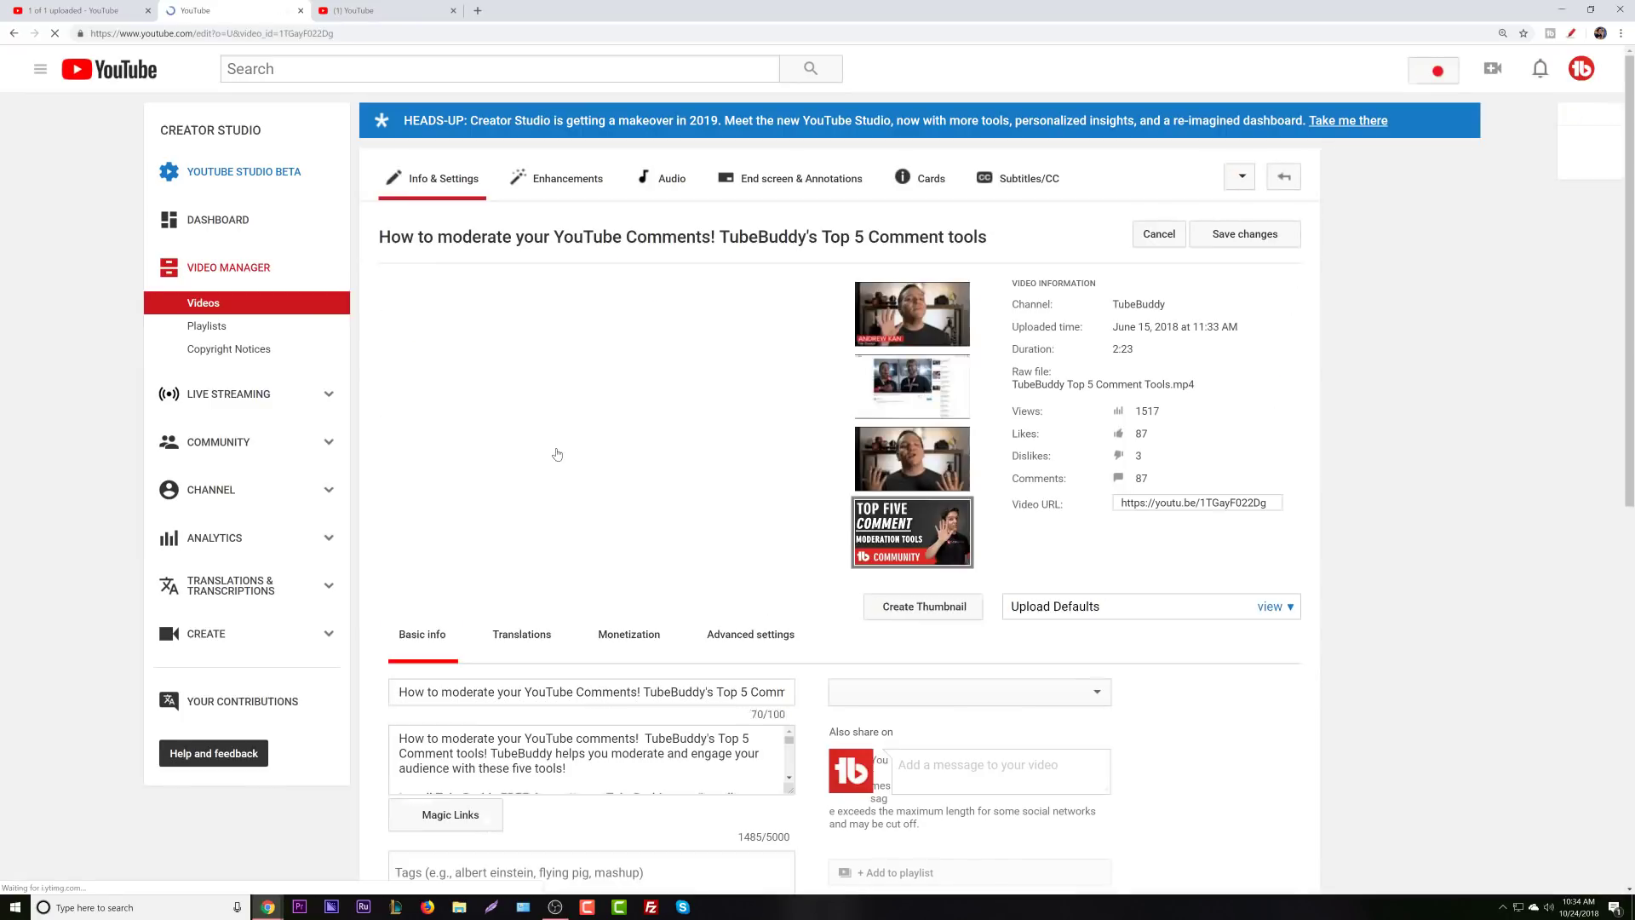
scroll(682, 468, "down", 3)
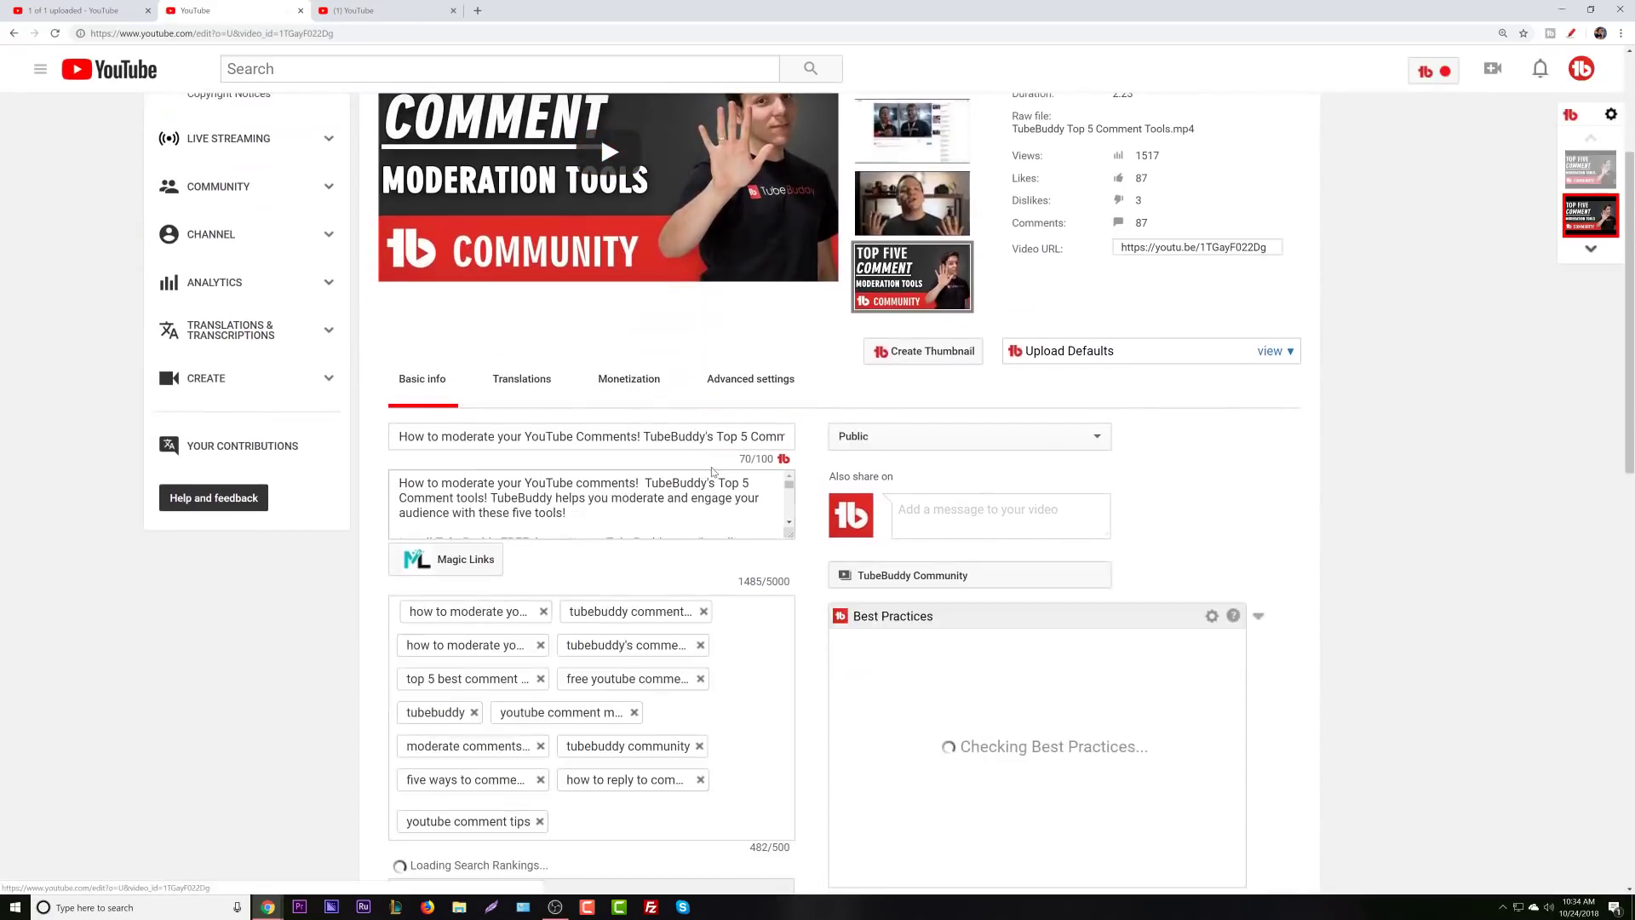
scroll(679, 731, "down", 2)
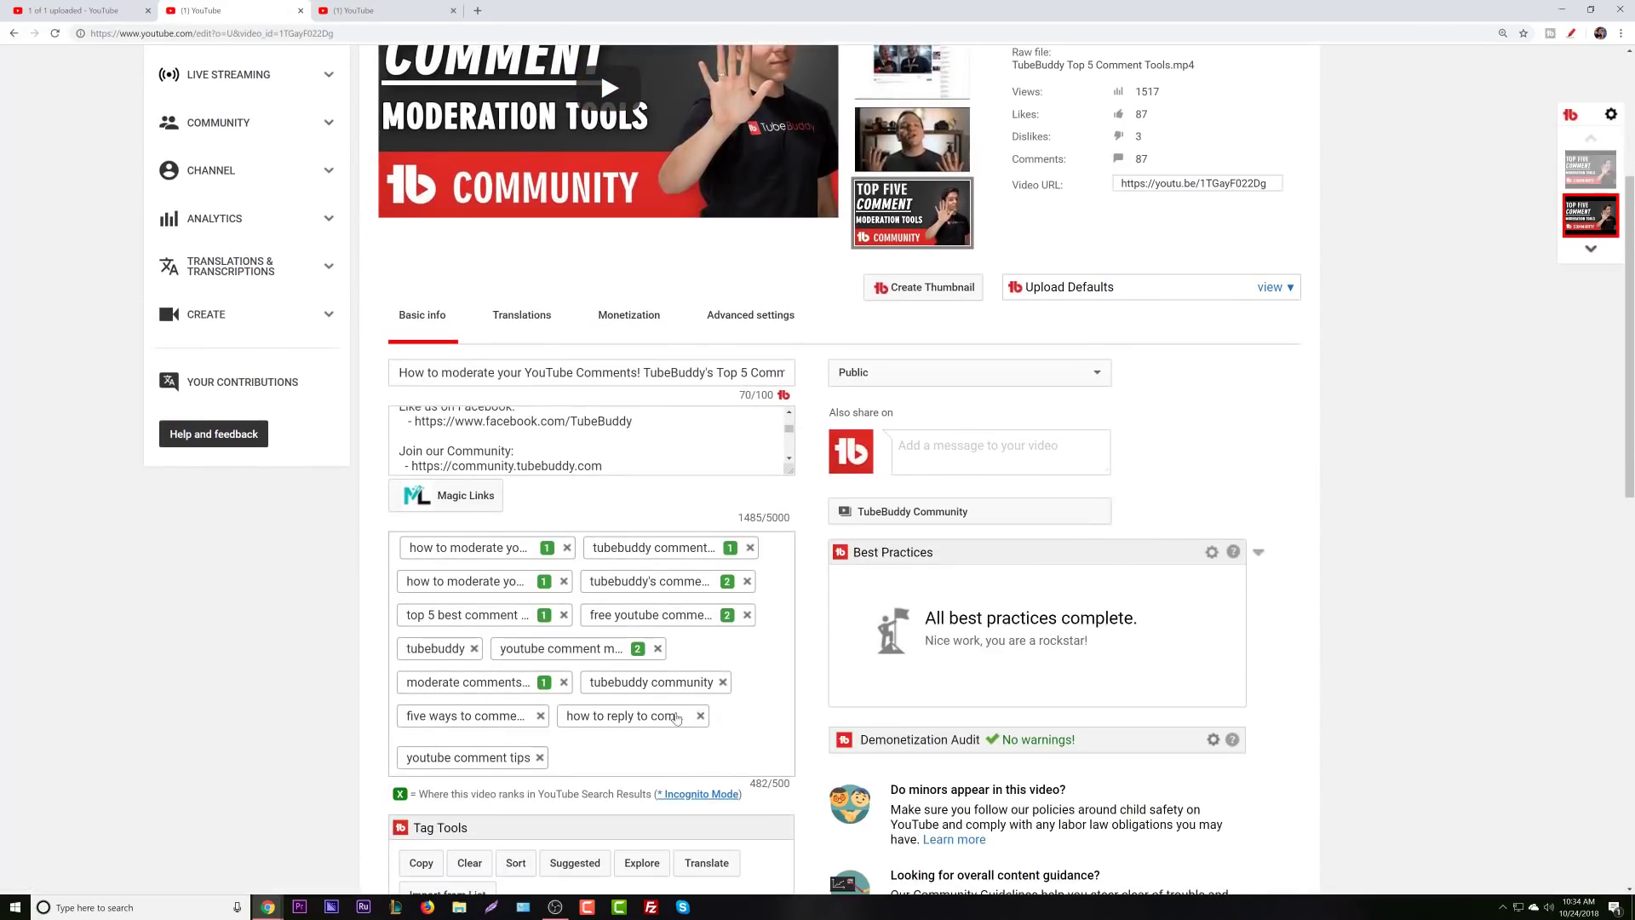
scroll(677, 718, "down", 2)
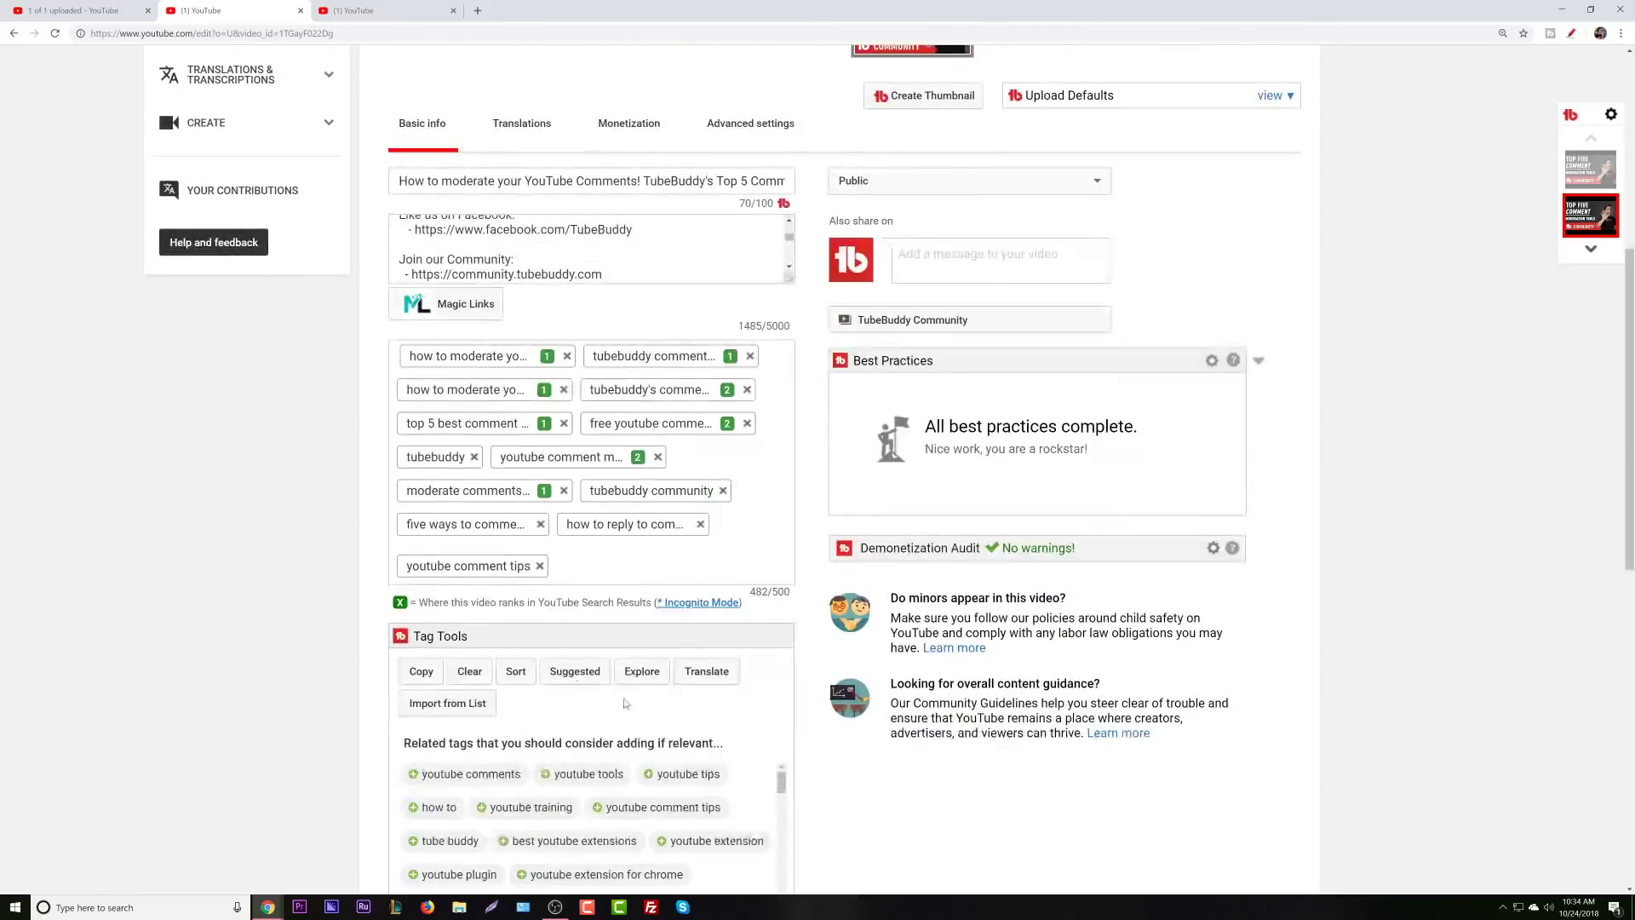
Remove the unranked tags "youtube comment tips", "five ways to comme..." and "how to reply to com..." from the video.
left_click(540, 567)
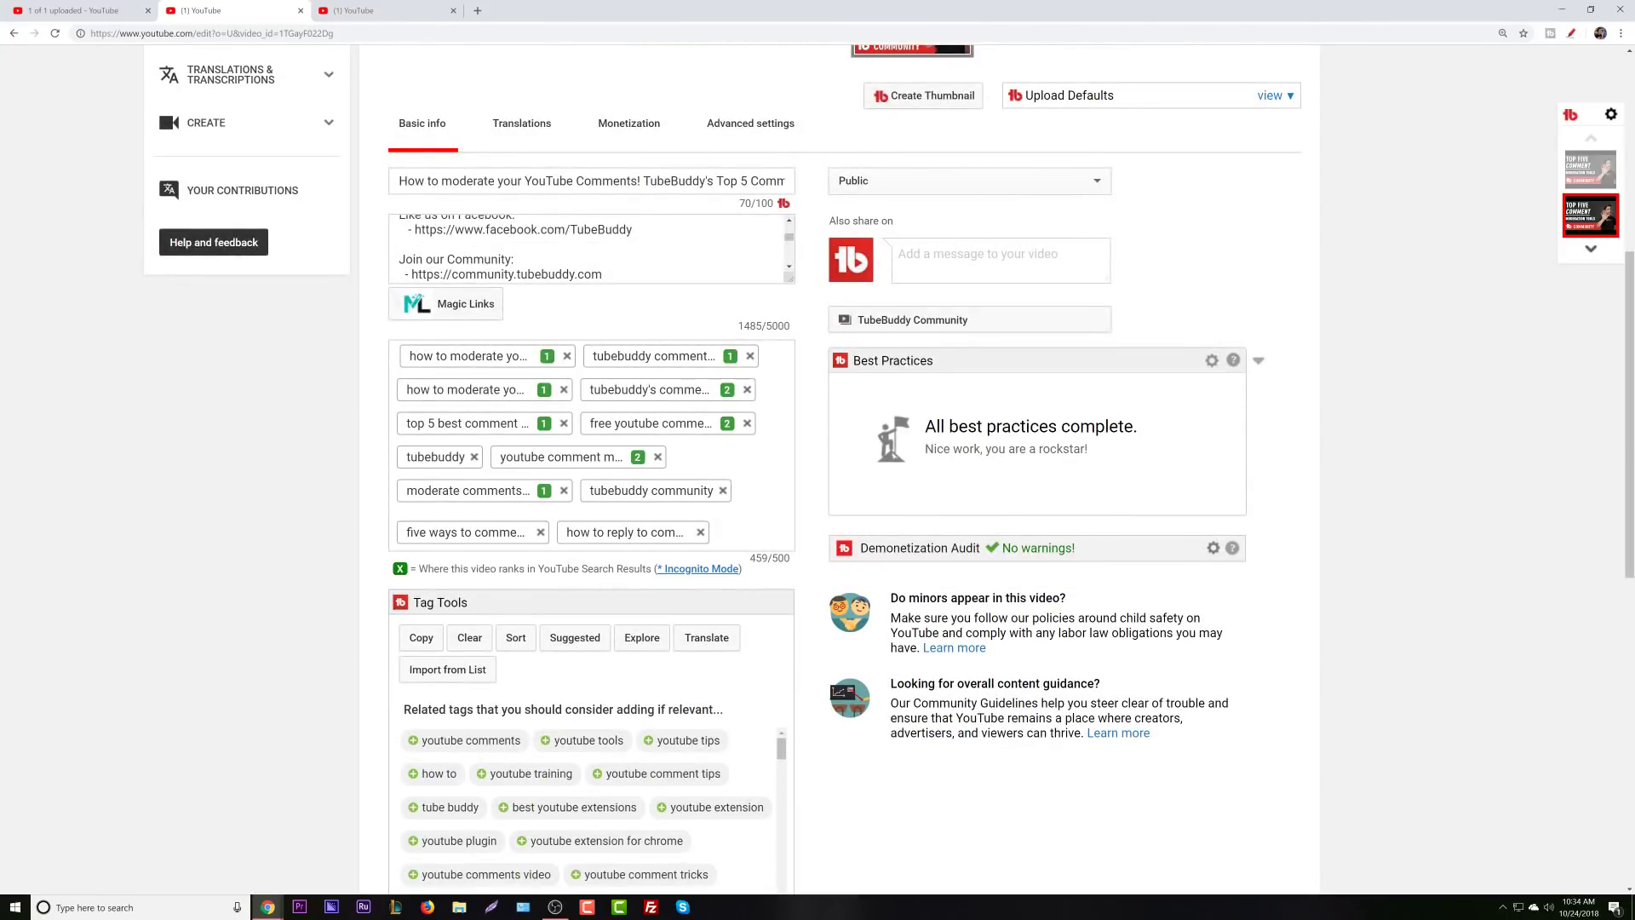
left_click(540, 533)
left_click(540, 532)
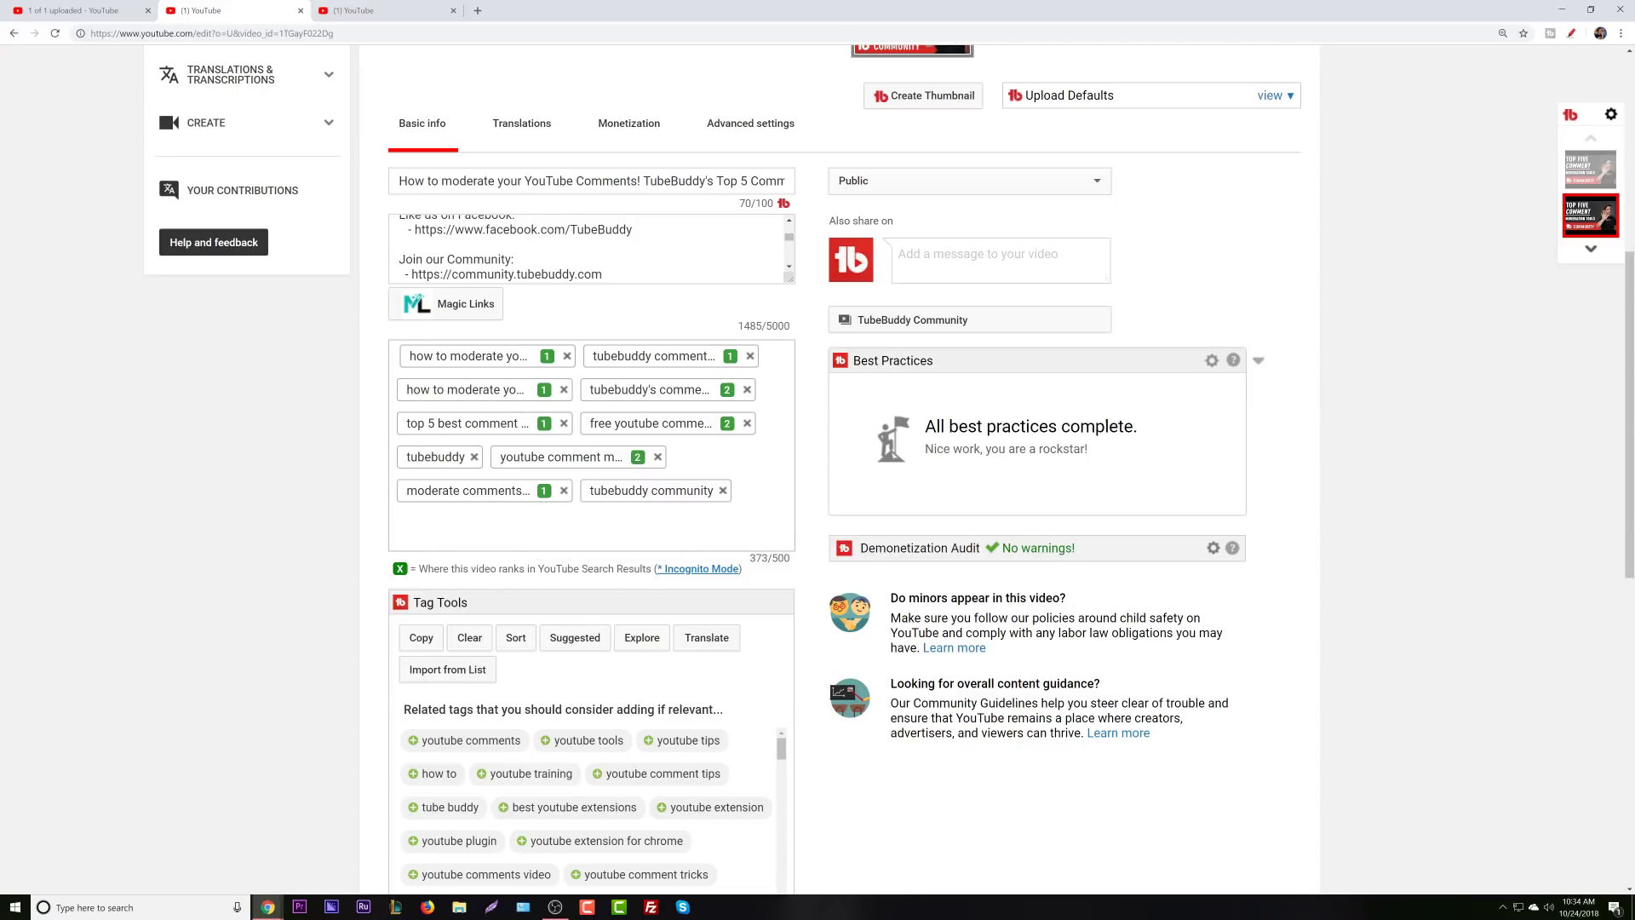
Add the copied tag "5 tools to make youtube comments easier" to the video's tags.
left_click(397, 529)
key("ctrl+v")
key("Return")
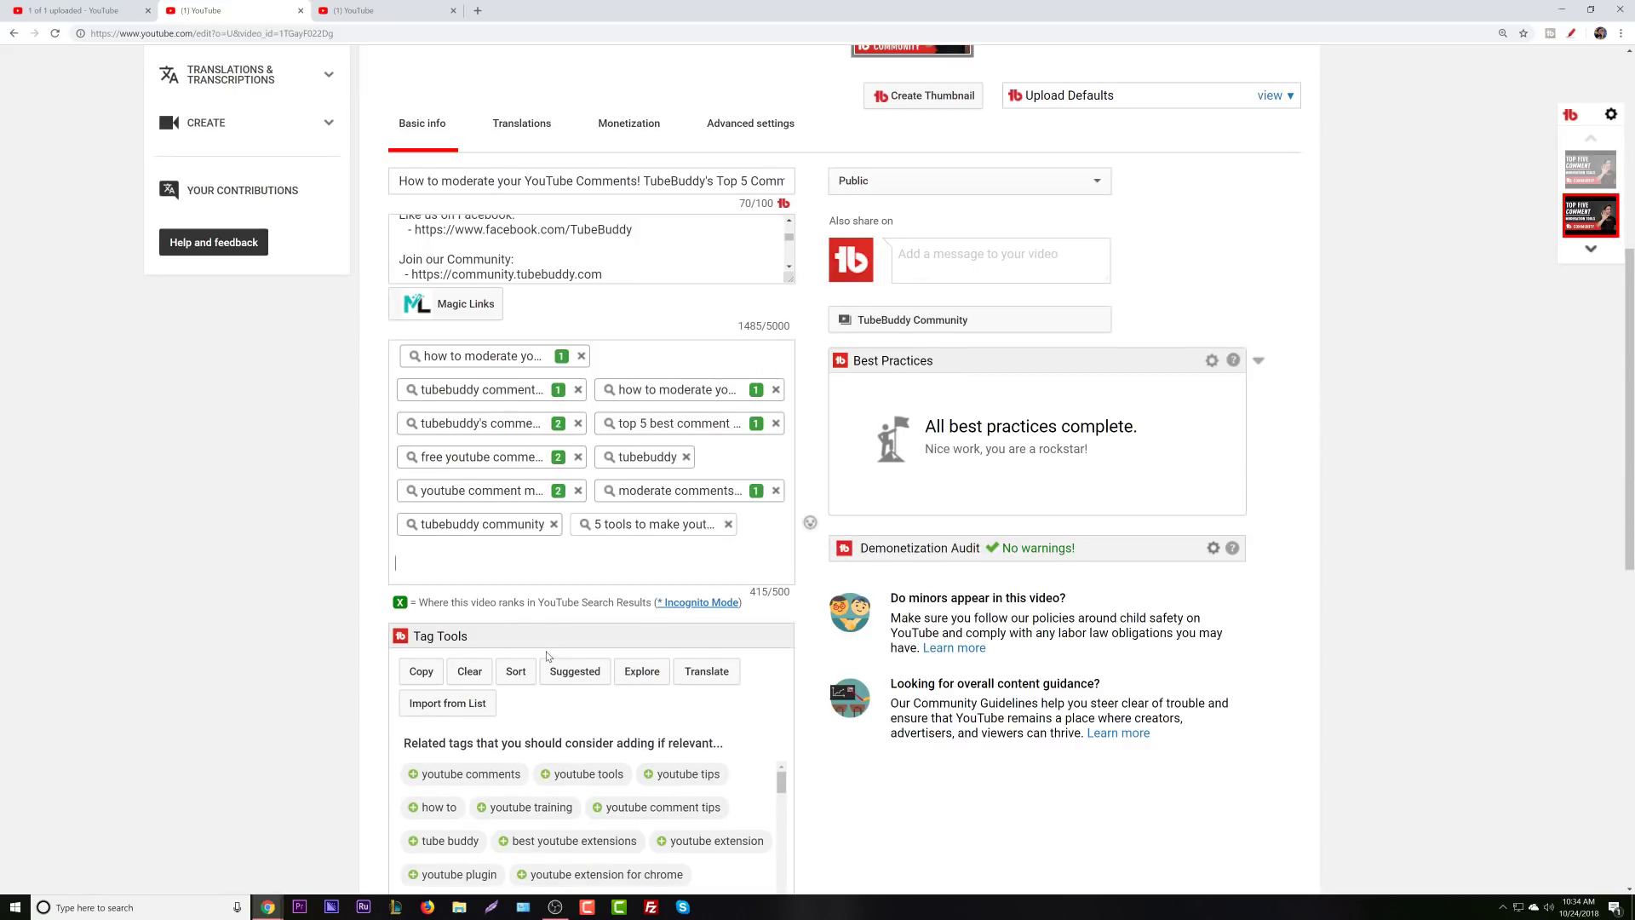
Auto-sort the video's tags by rank in Tag Sorter, apply the new order and save the video's changes.
scroll(548, 657, "down", 2)
left_click(520, 536)
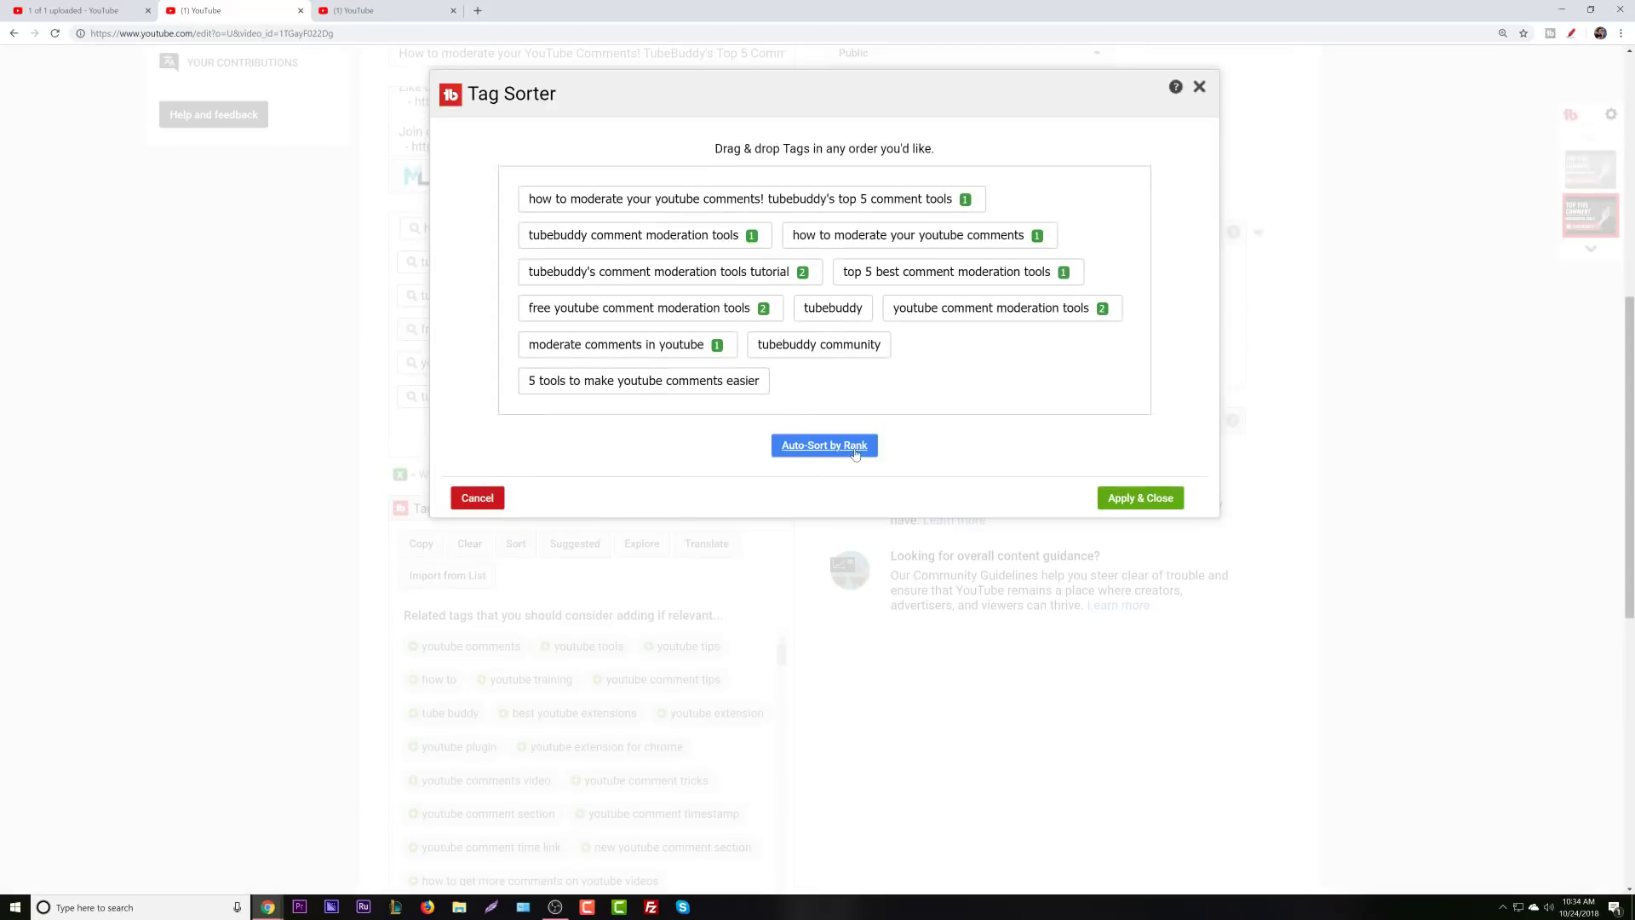
left_click(825, 444)
left_click(1148, 498)
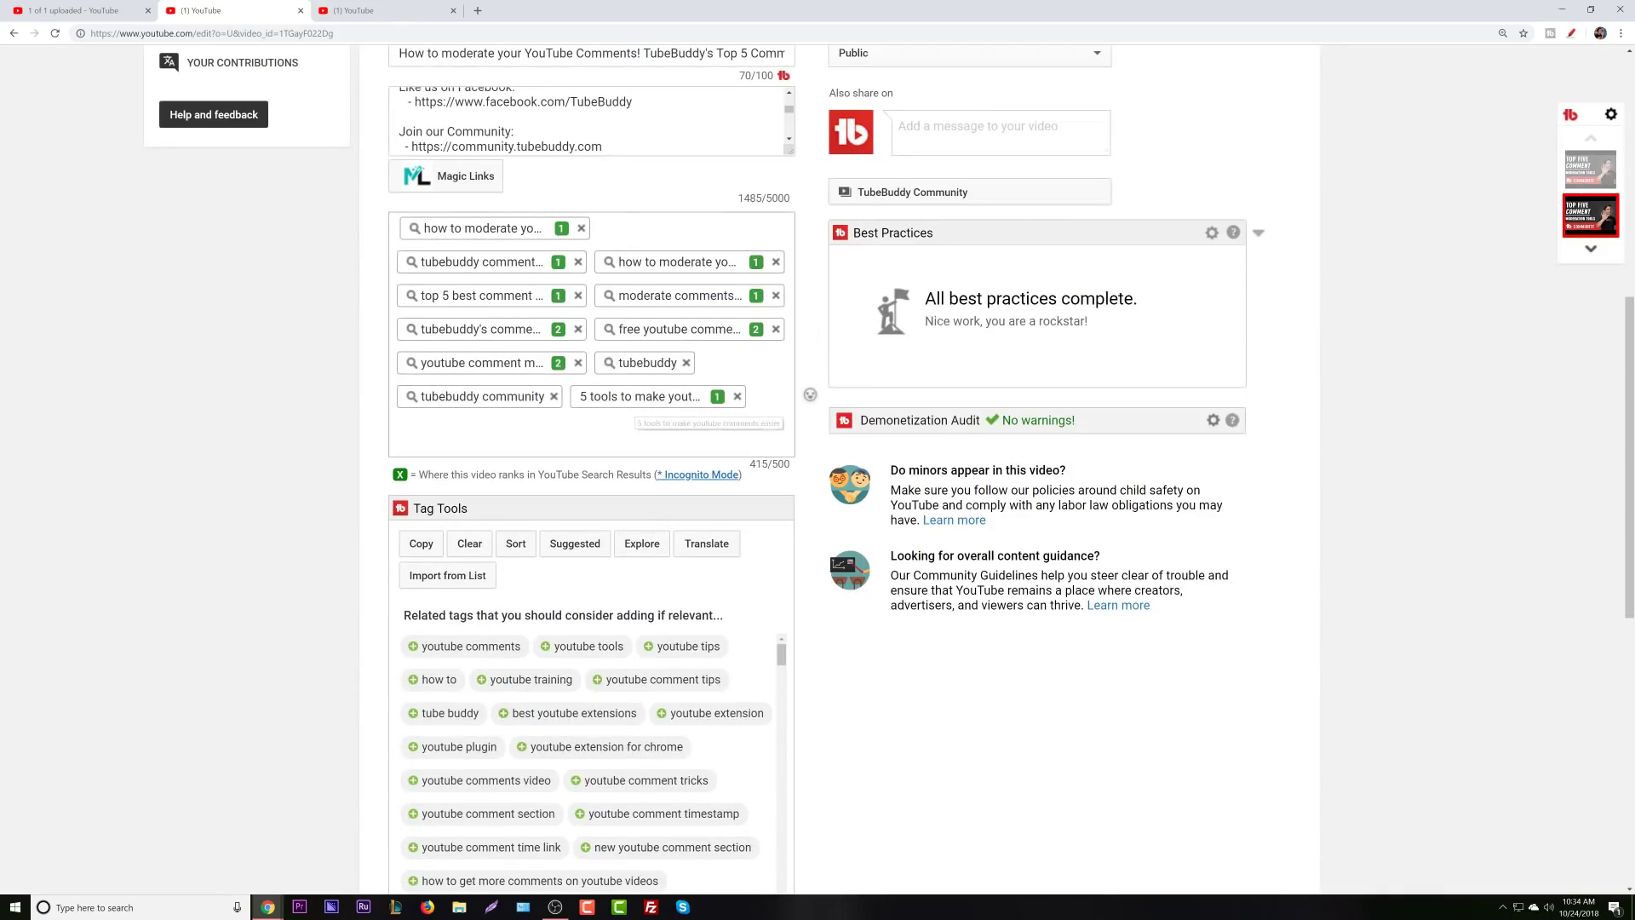
scroll(852, 299, "up", 7)
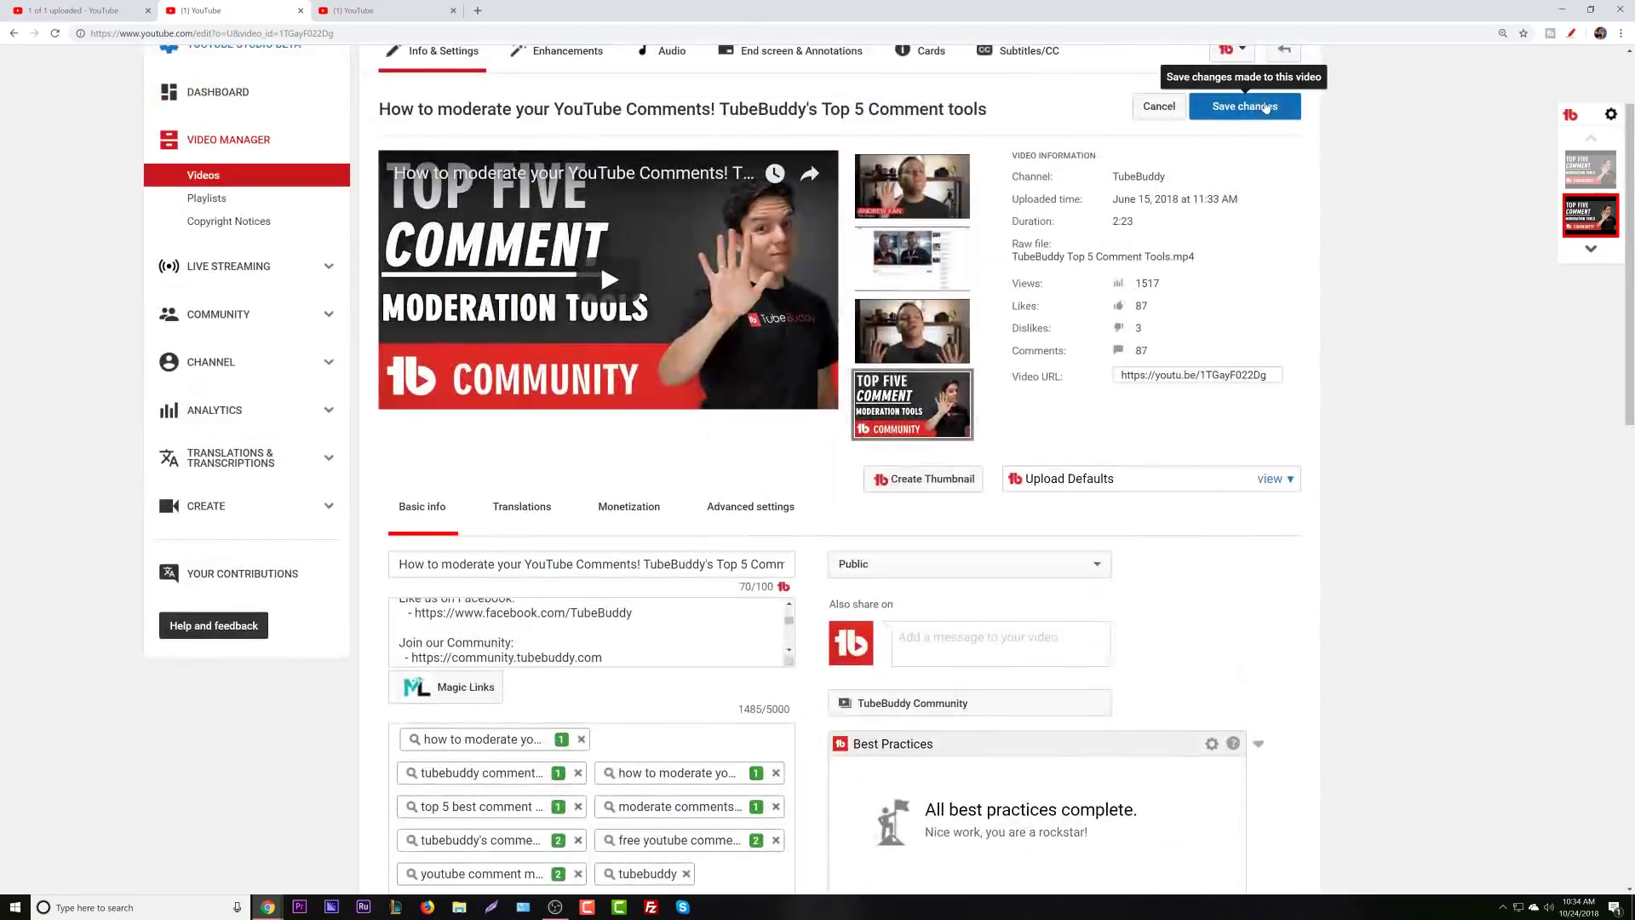
left_click(1268, 106)
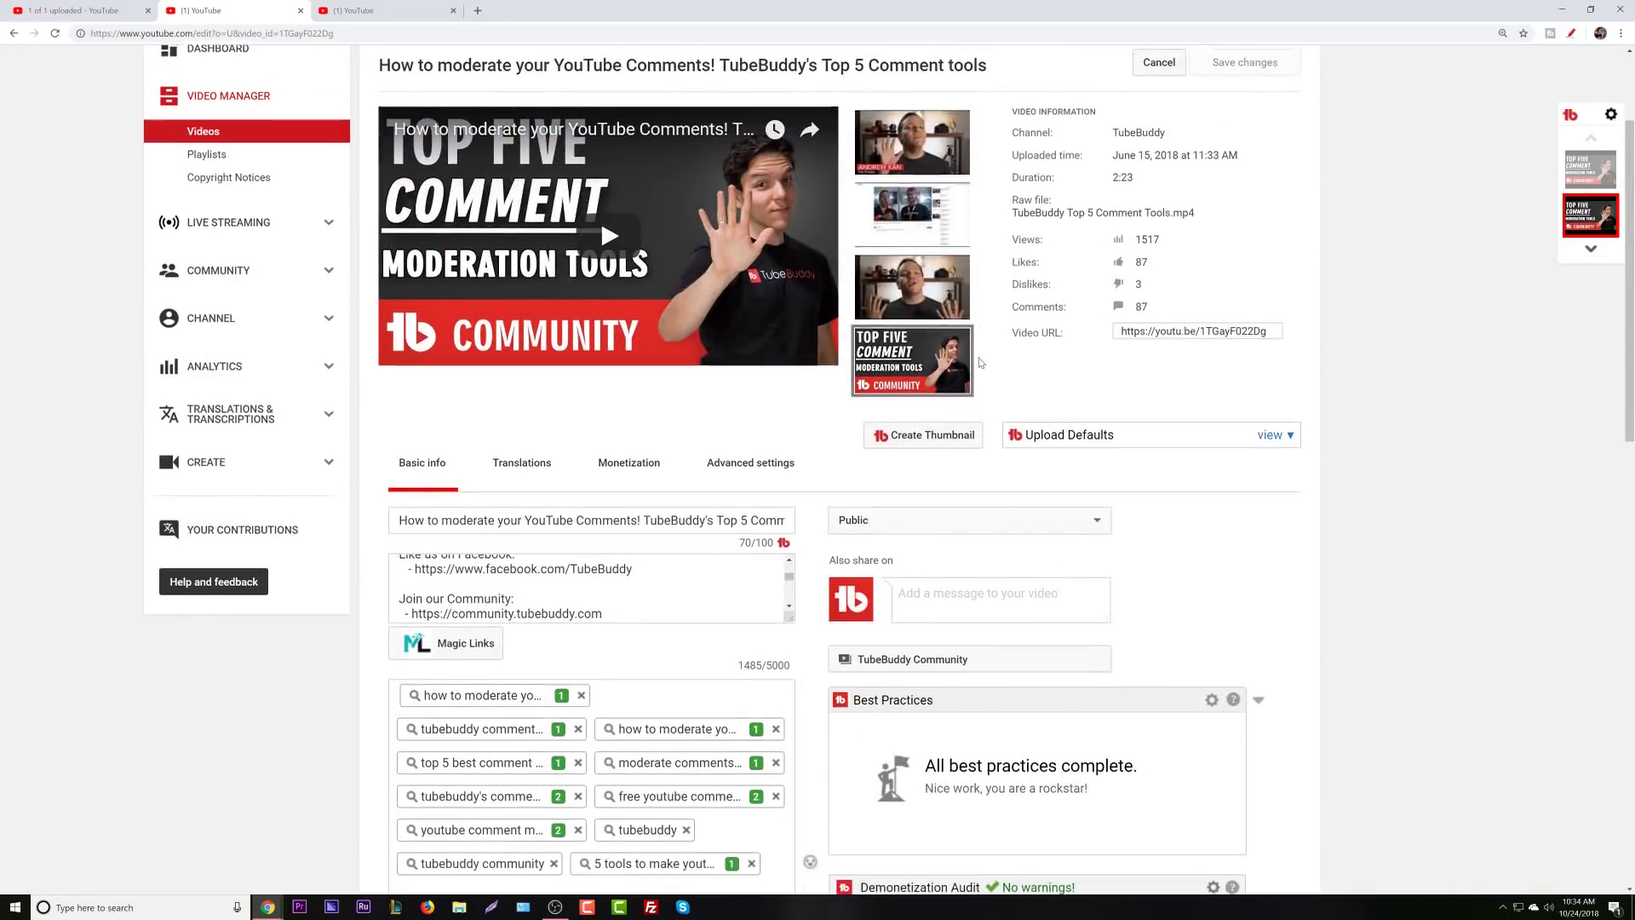
Check the updated tags, then explore "five tools to make youtube comments easier - tubebuddy comment moderation" from the upload page's tags in Keyword Explorer.
scroll(988, 367, "down", 2)
scroll(695, 562, "down", 4)
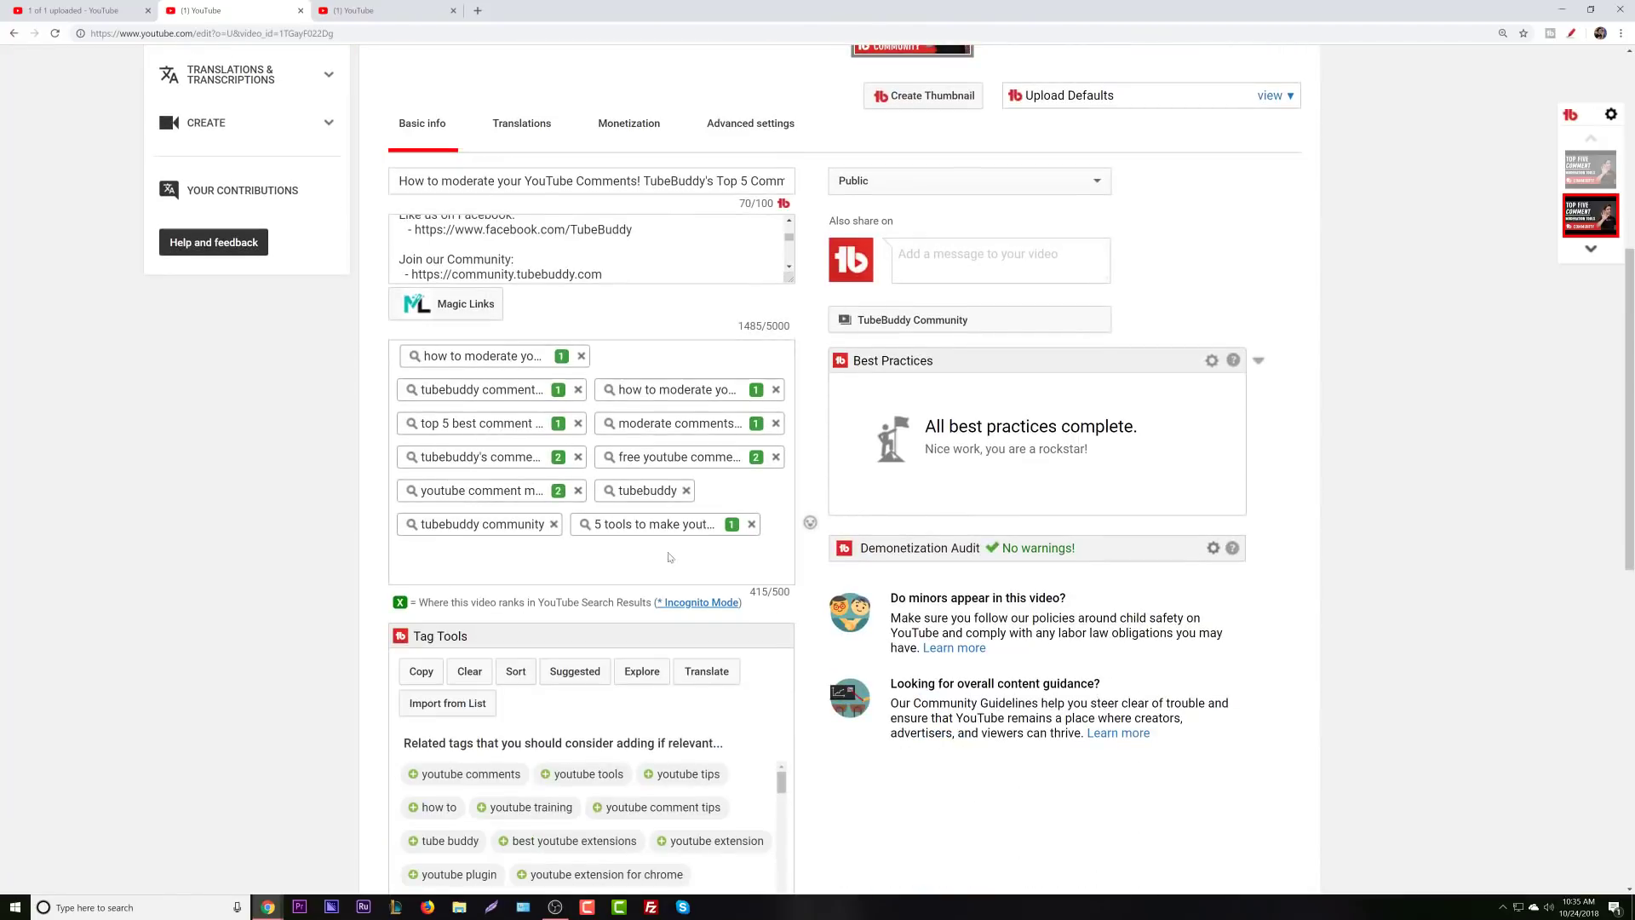
scroll(635, 559, "down", 1)
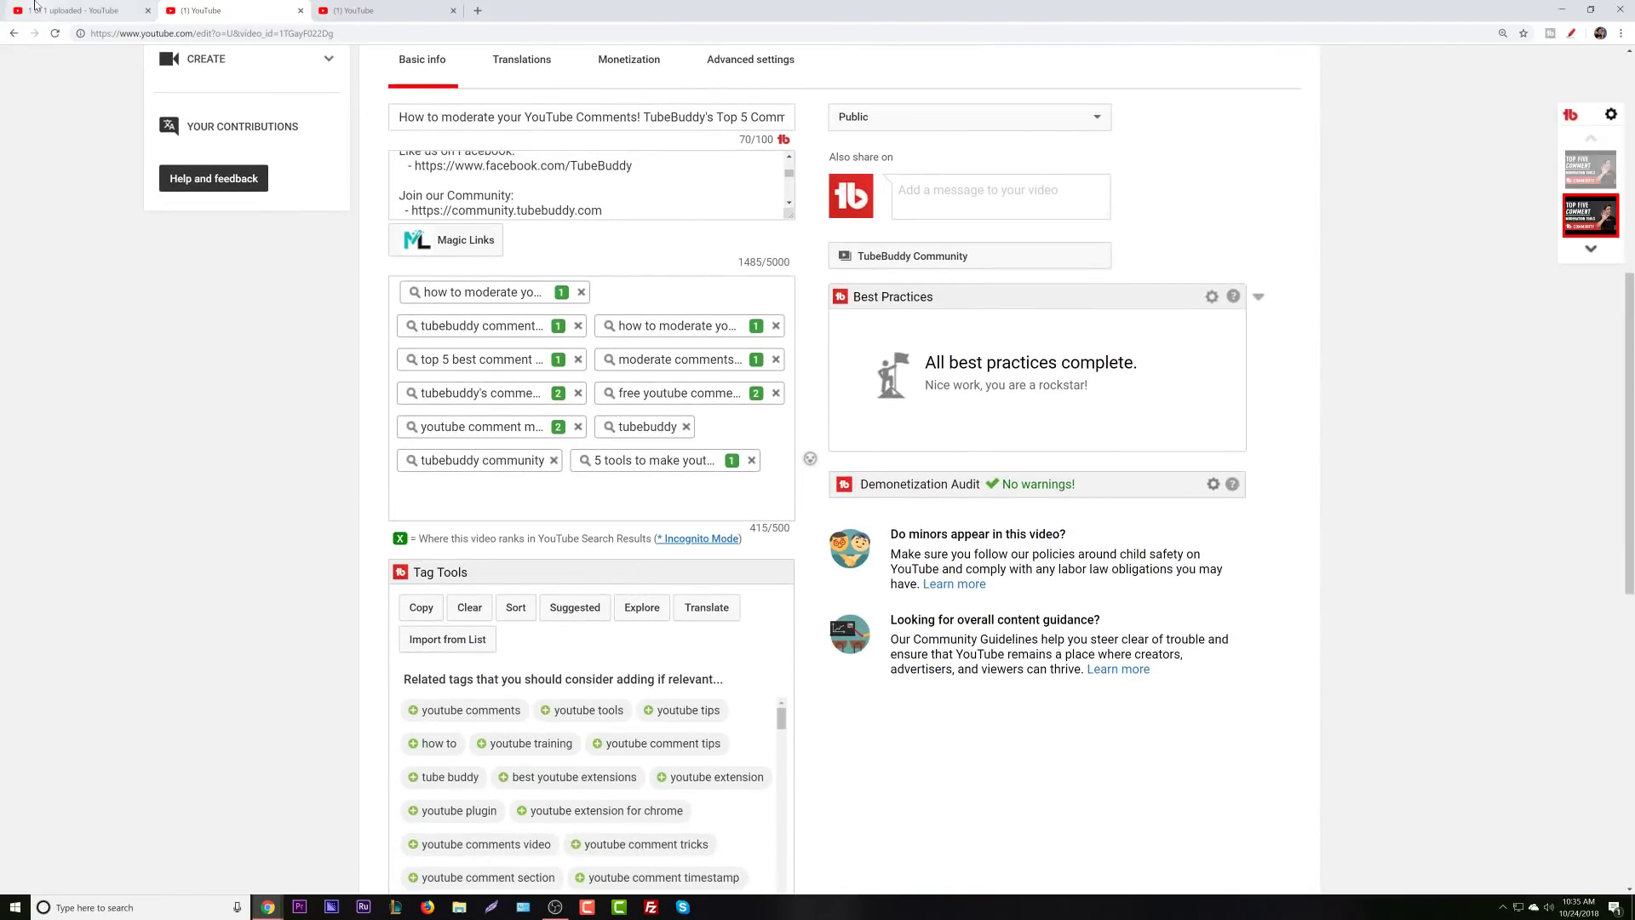
left_click(68, 6)
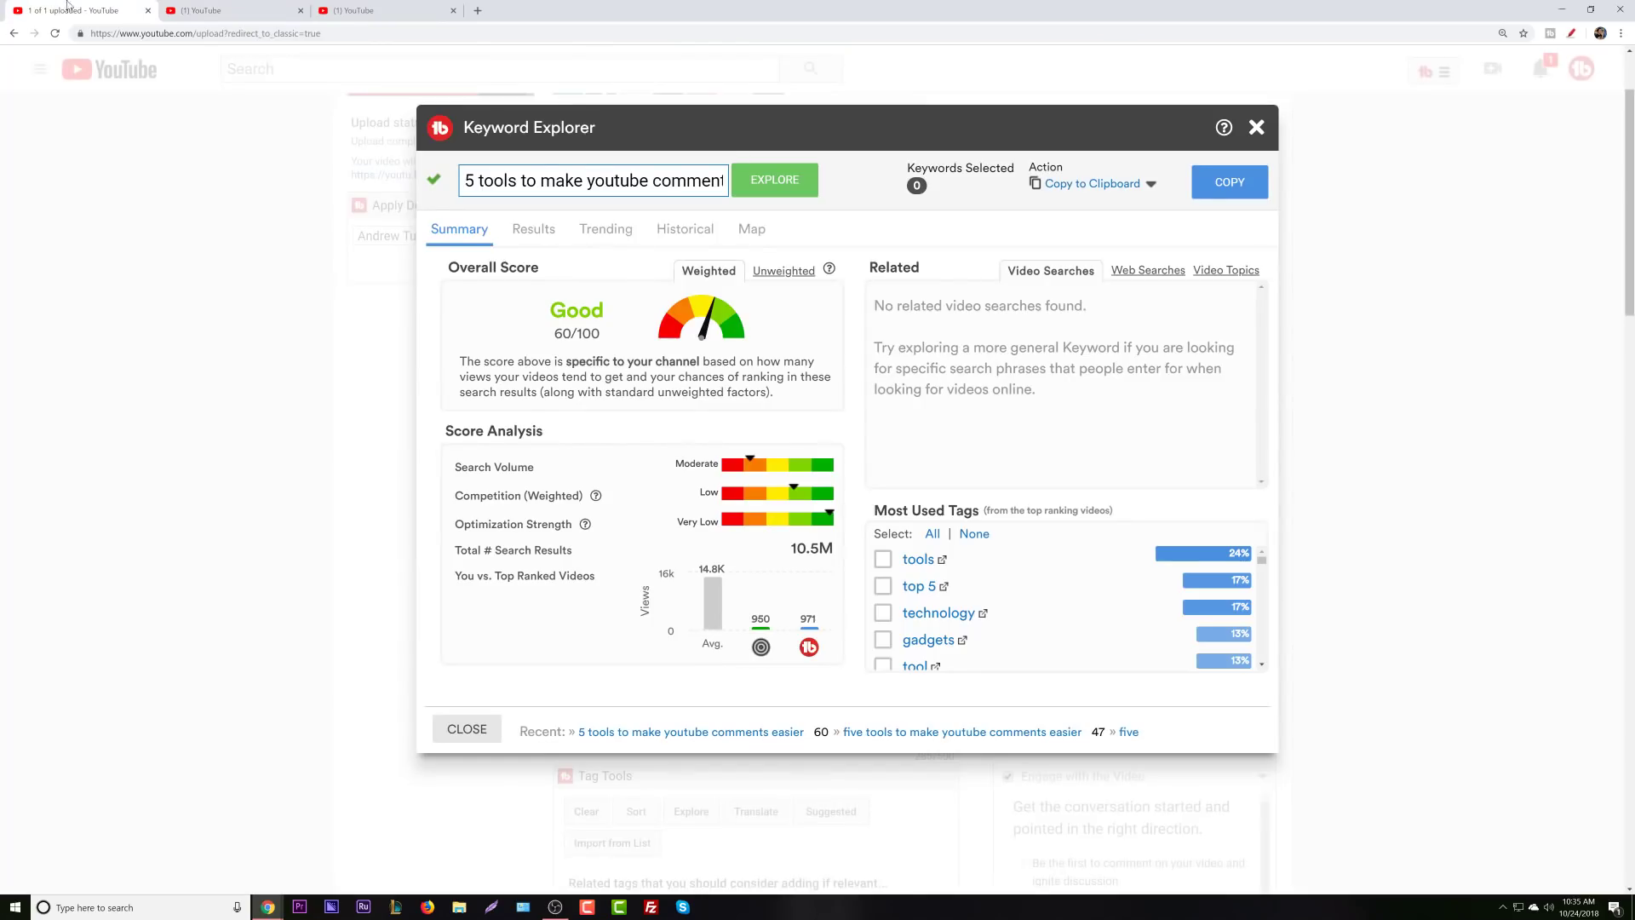
left_click(1255, 128)
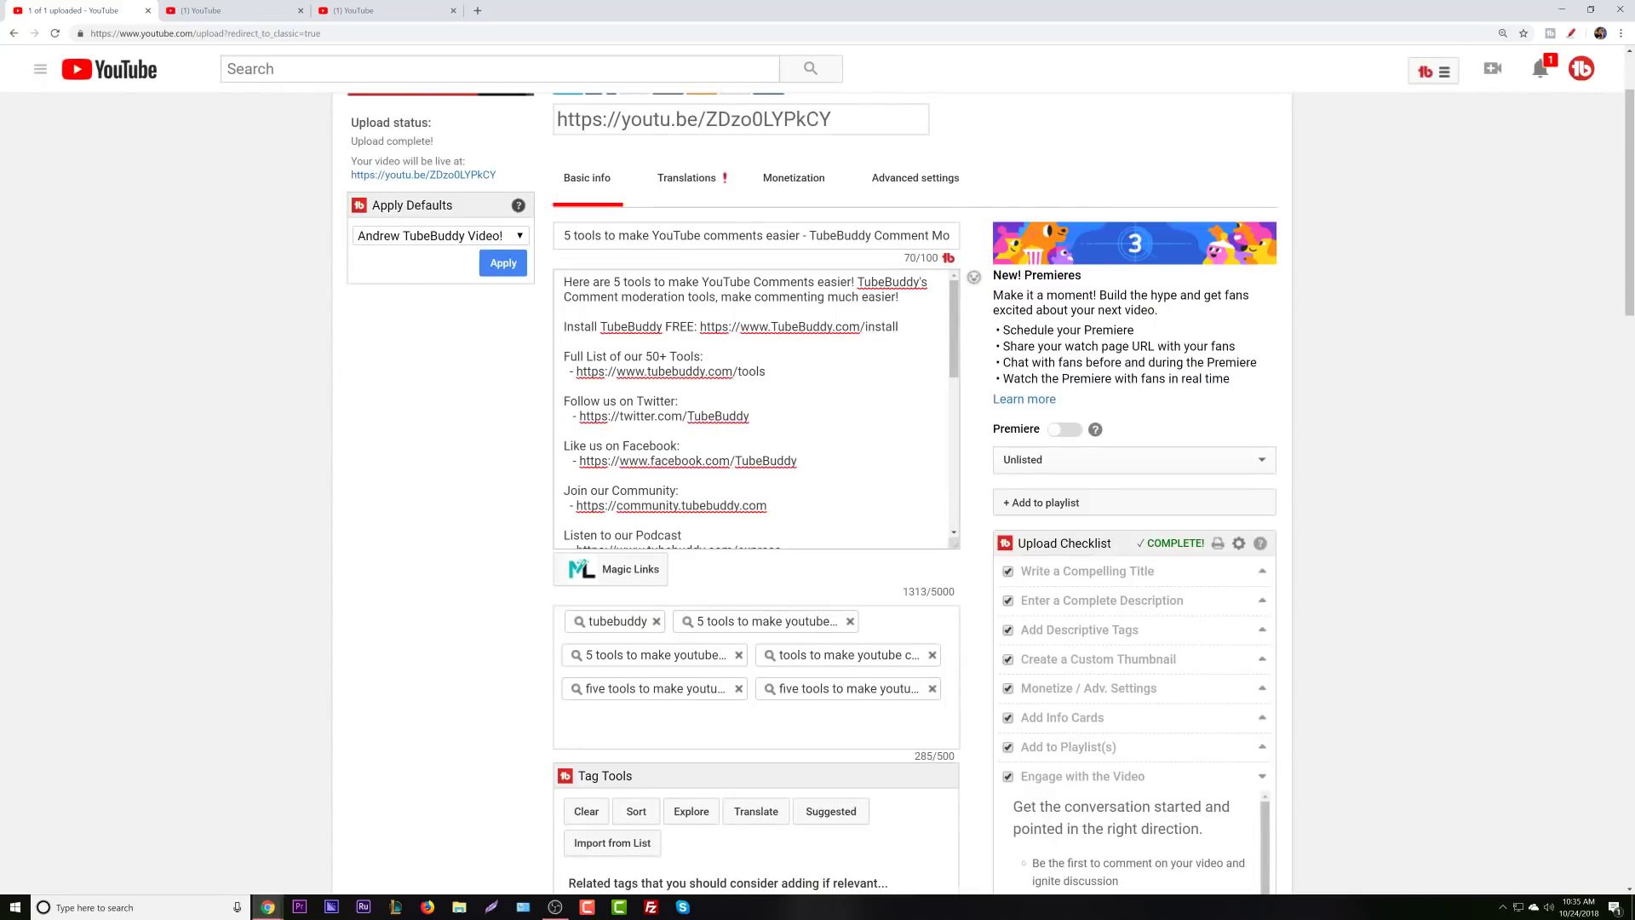
left_click(673, 697)
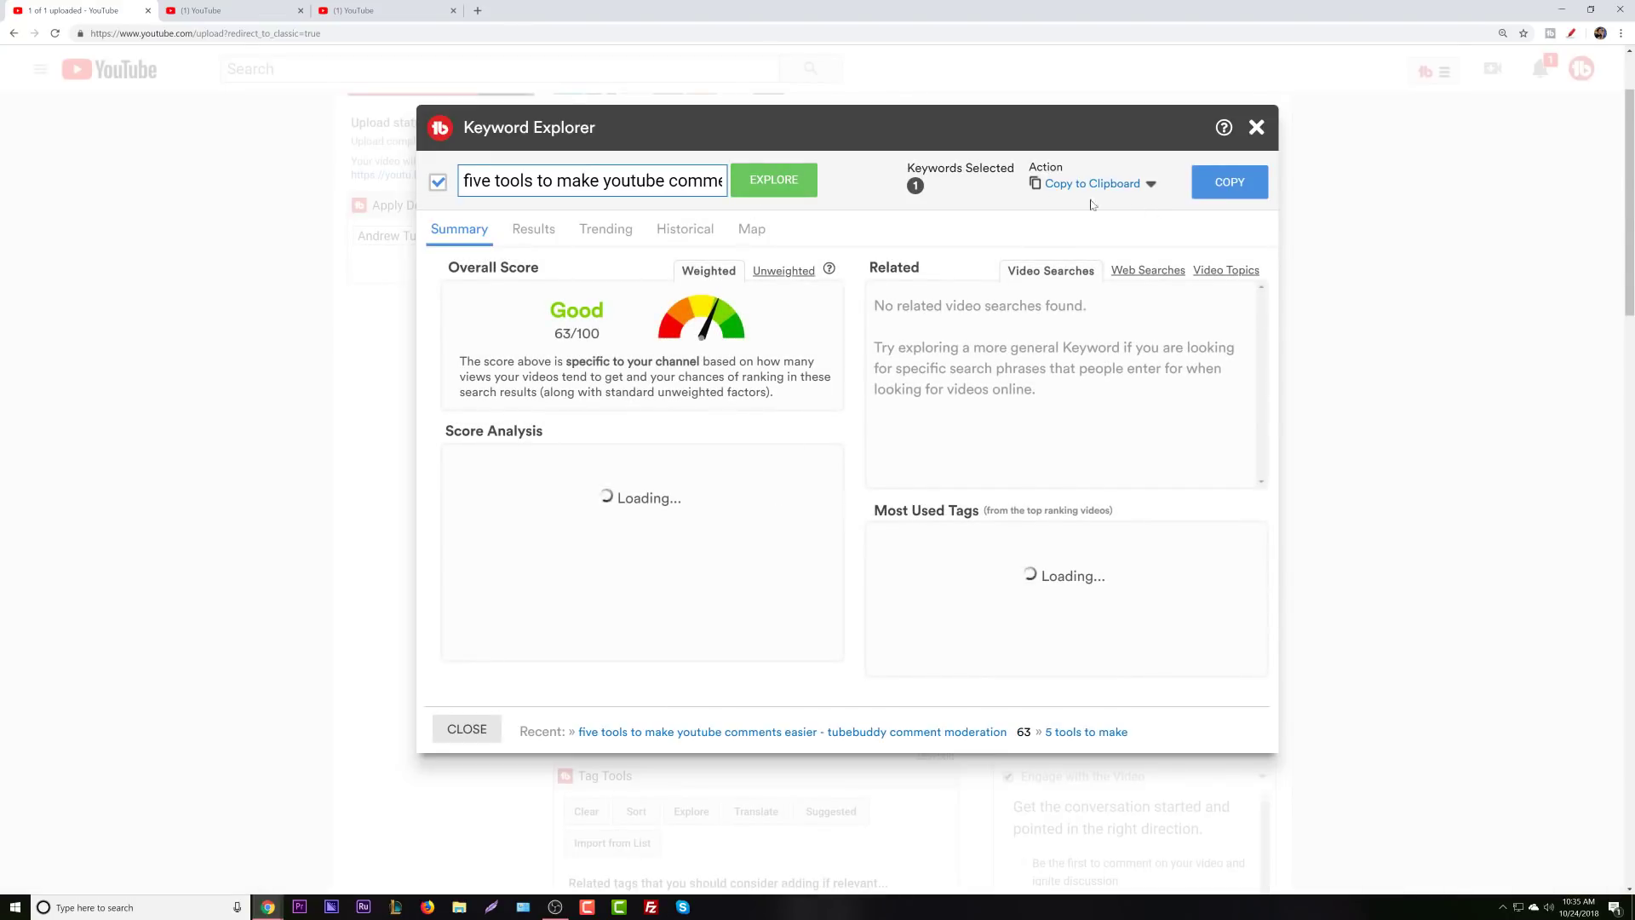
Try pasting the copied "five tools to make youtube comments" keyword as a tag on the comment moderation video, and remove it again.
left_click(231, 5)
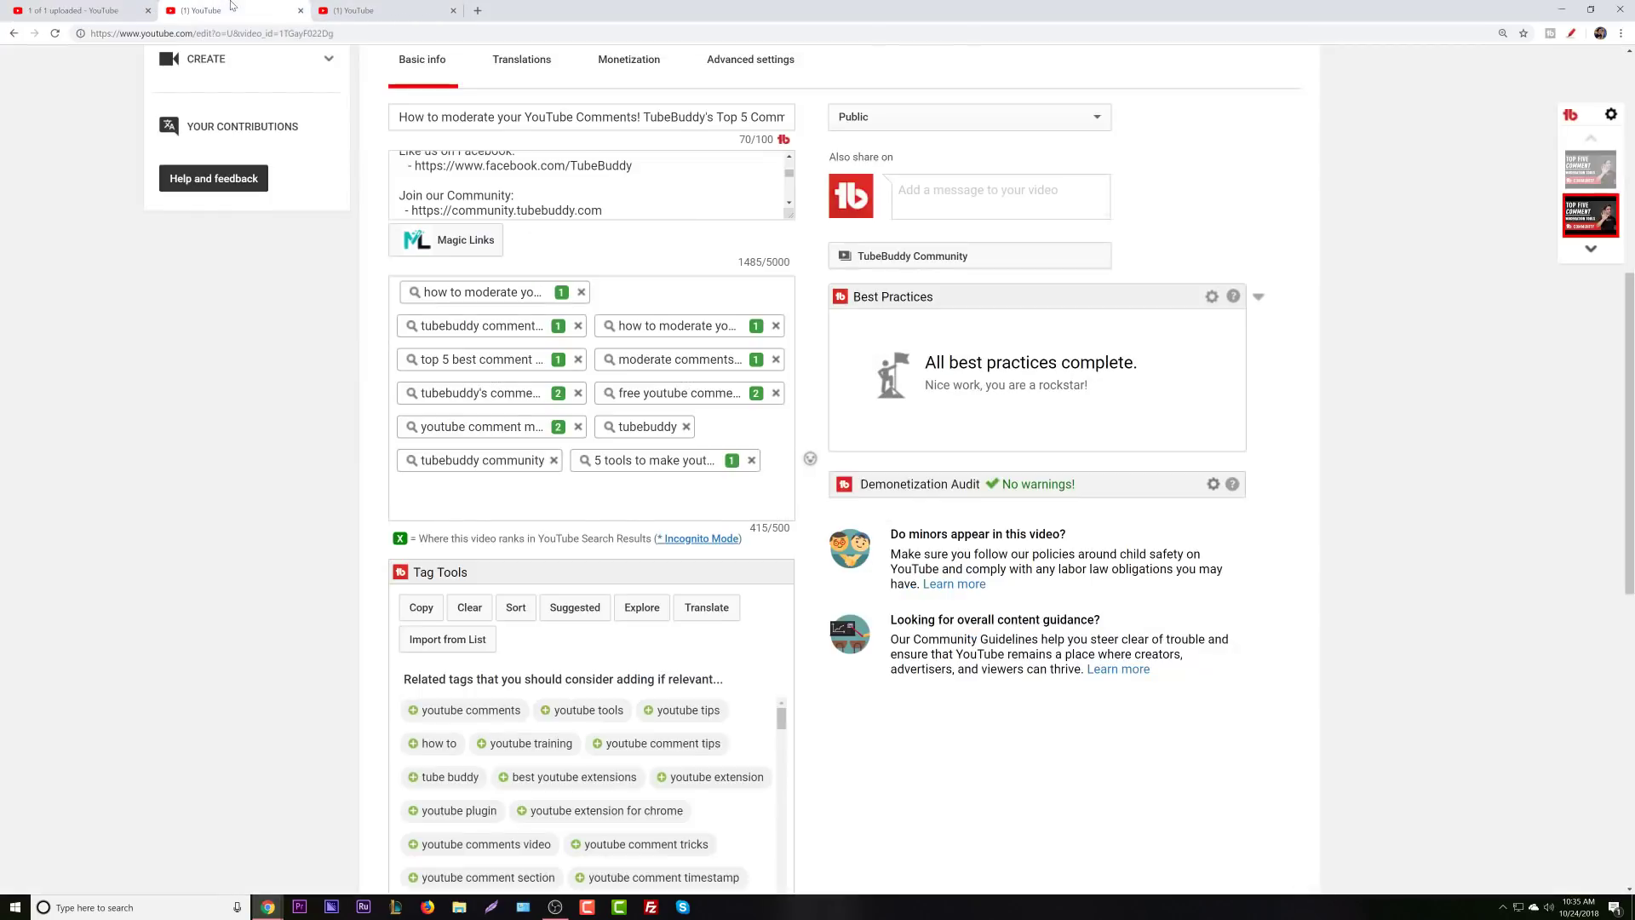
right_click(511, 501)
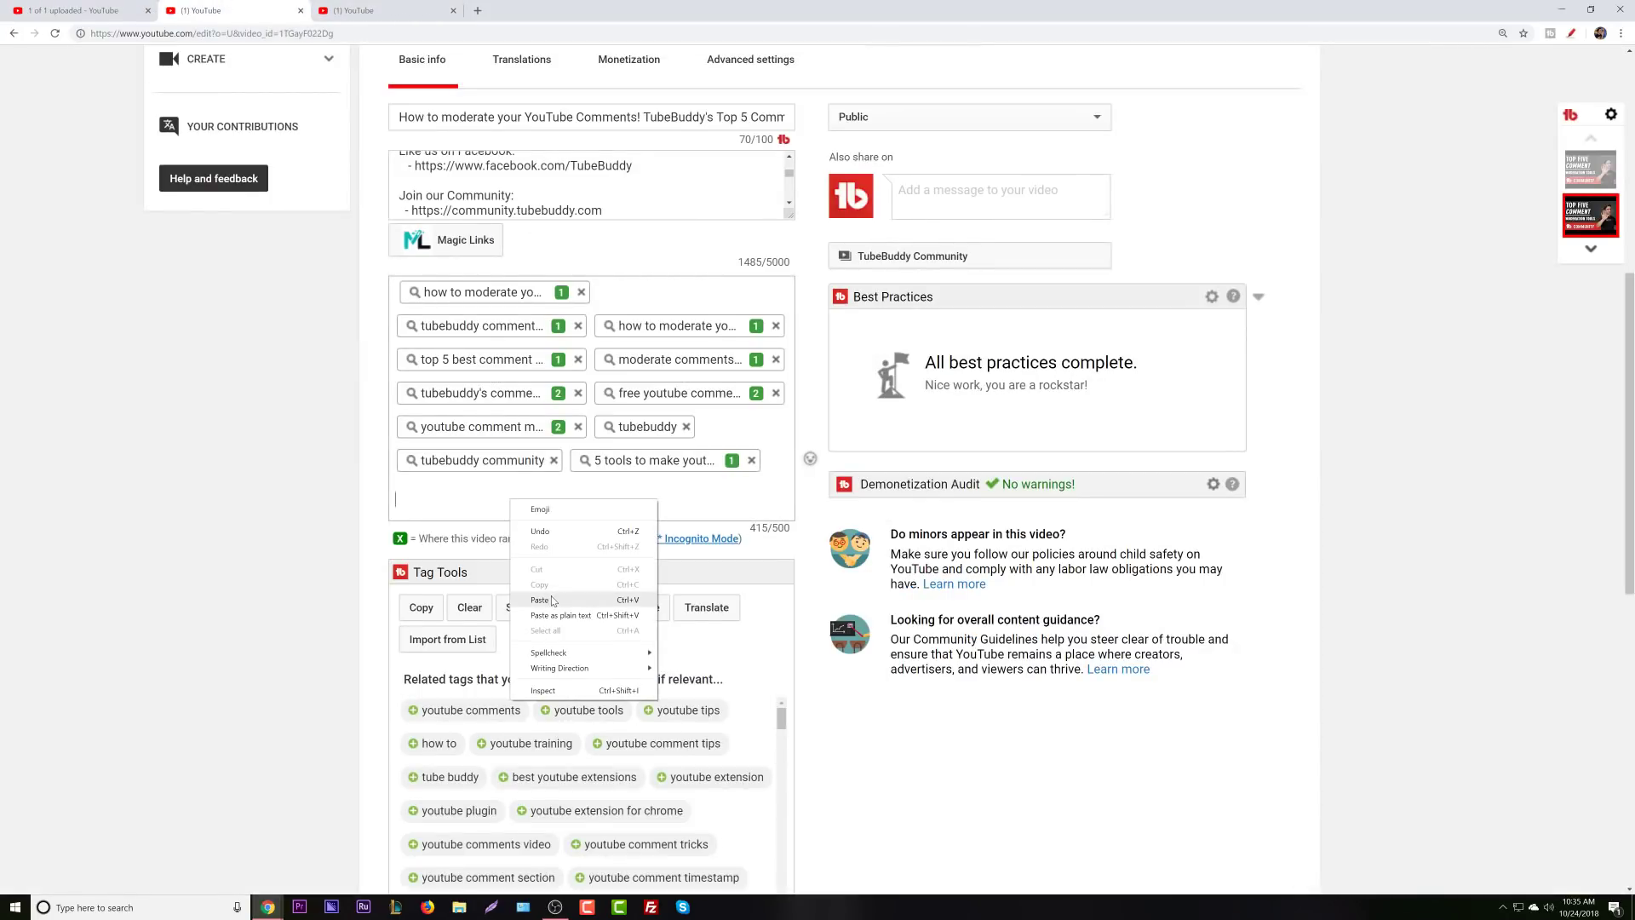
left_click(617, 538)
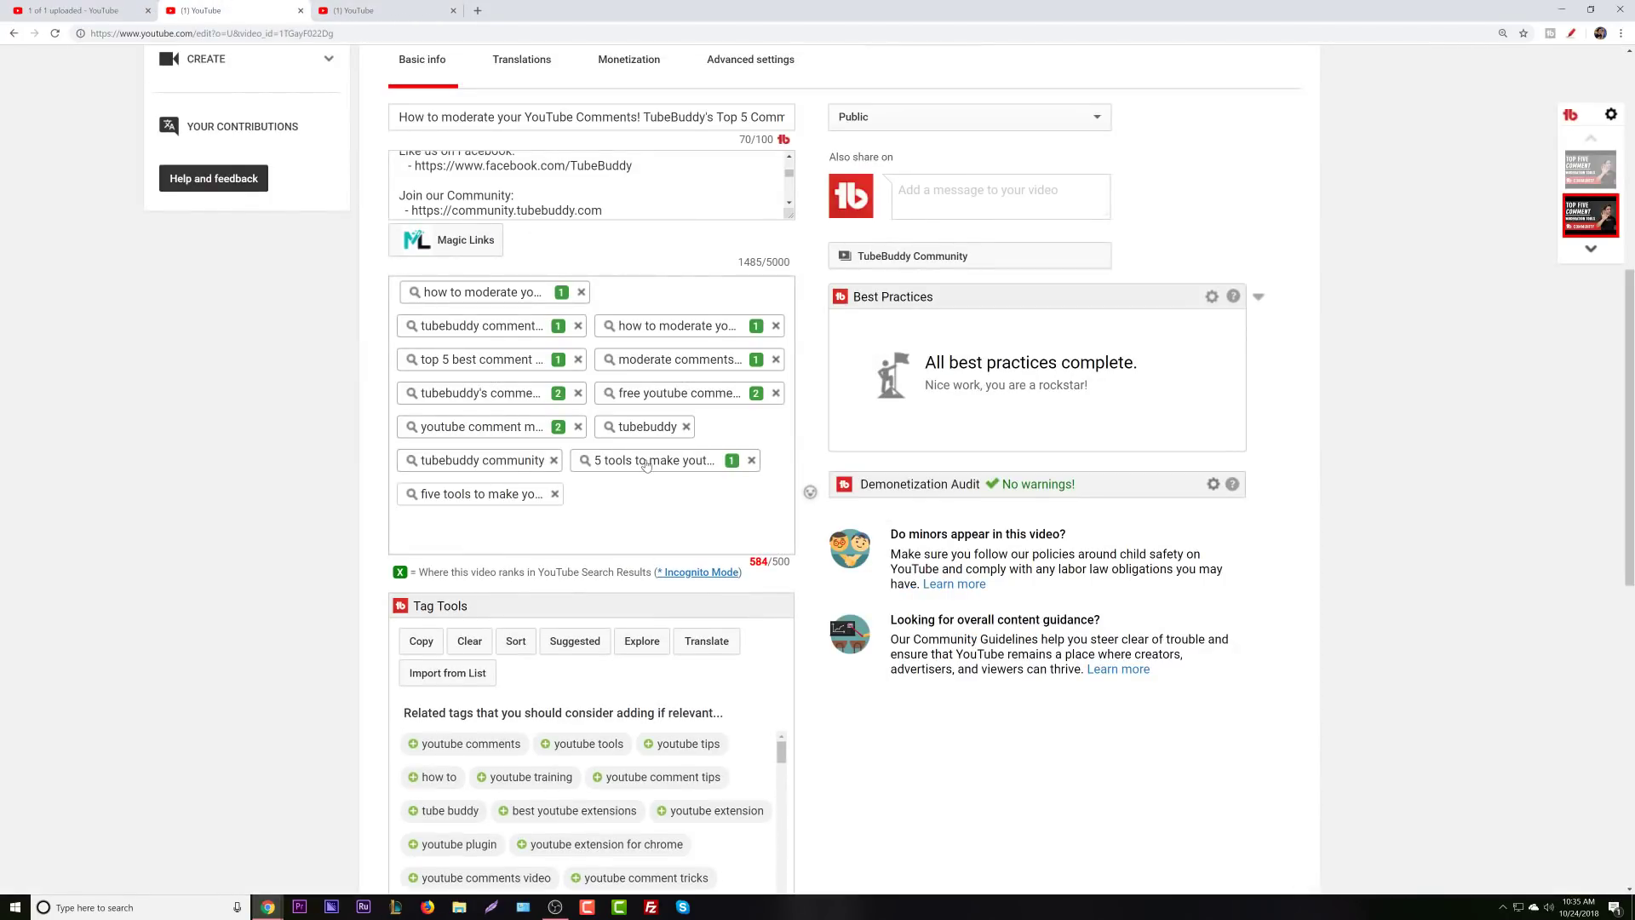
left_click(556, 495)
scroll(1248, 167, "up", 6)
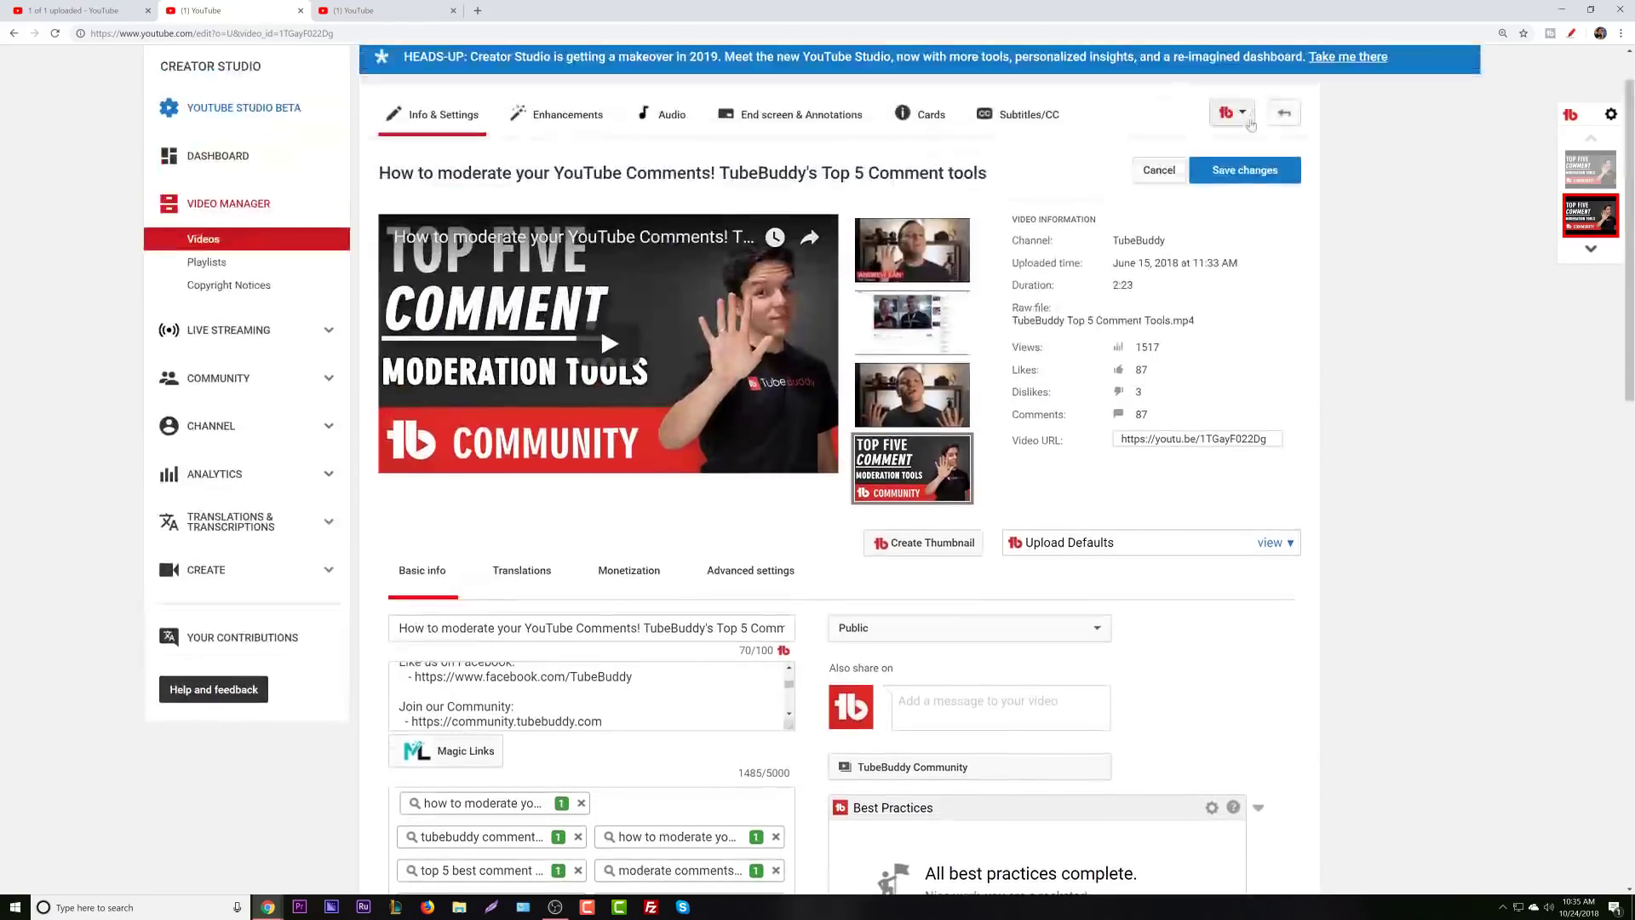